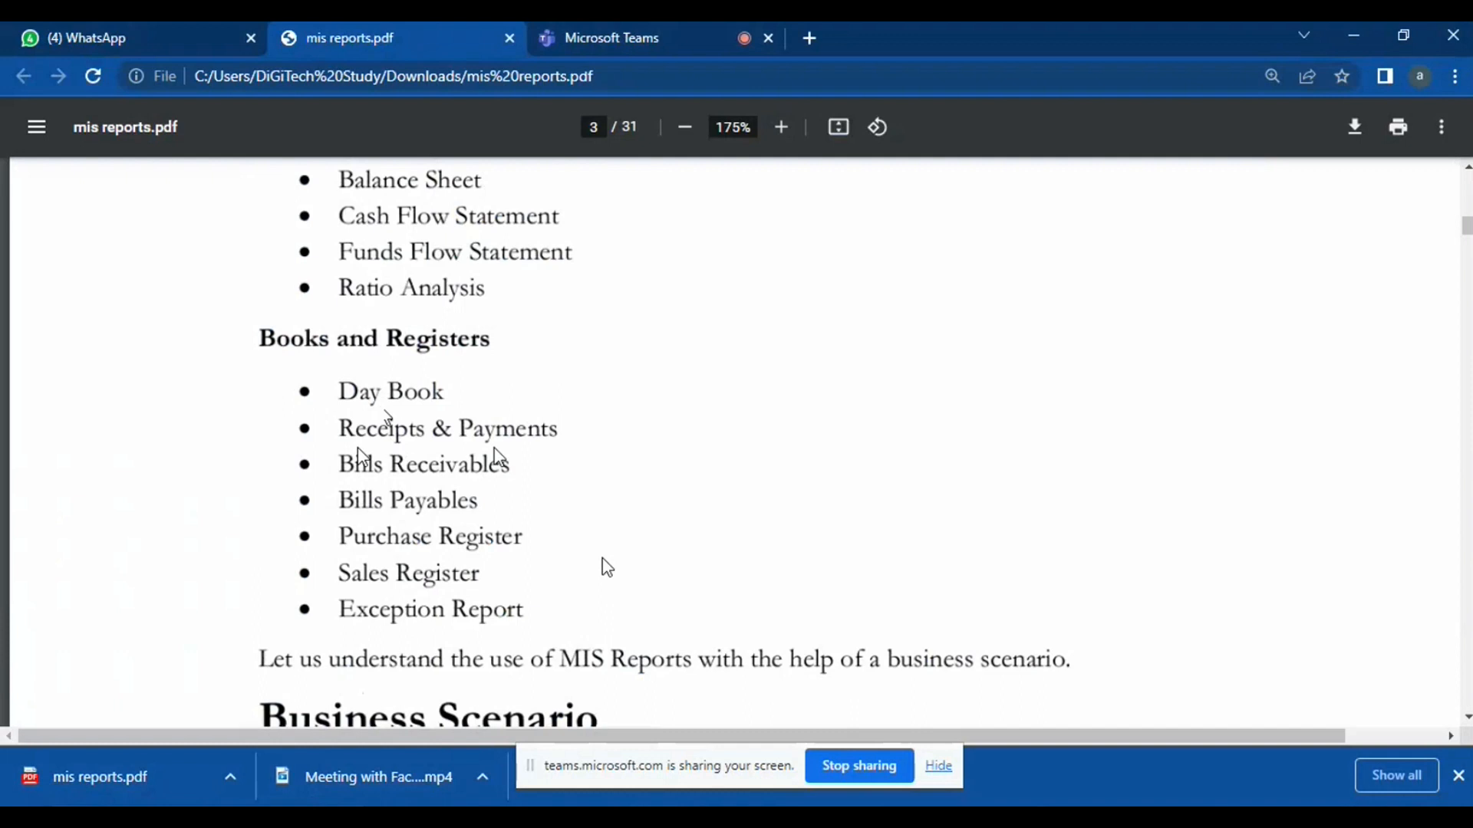
Step: Minimize the browser, then close both Excel workbooks without saving, the vouchers PDF and the Word document to reach Tally.ERP 9
scroll(606, 567, down, 4)
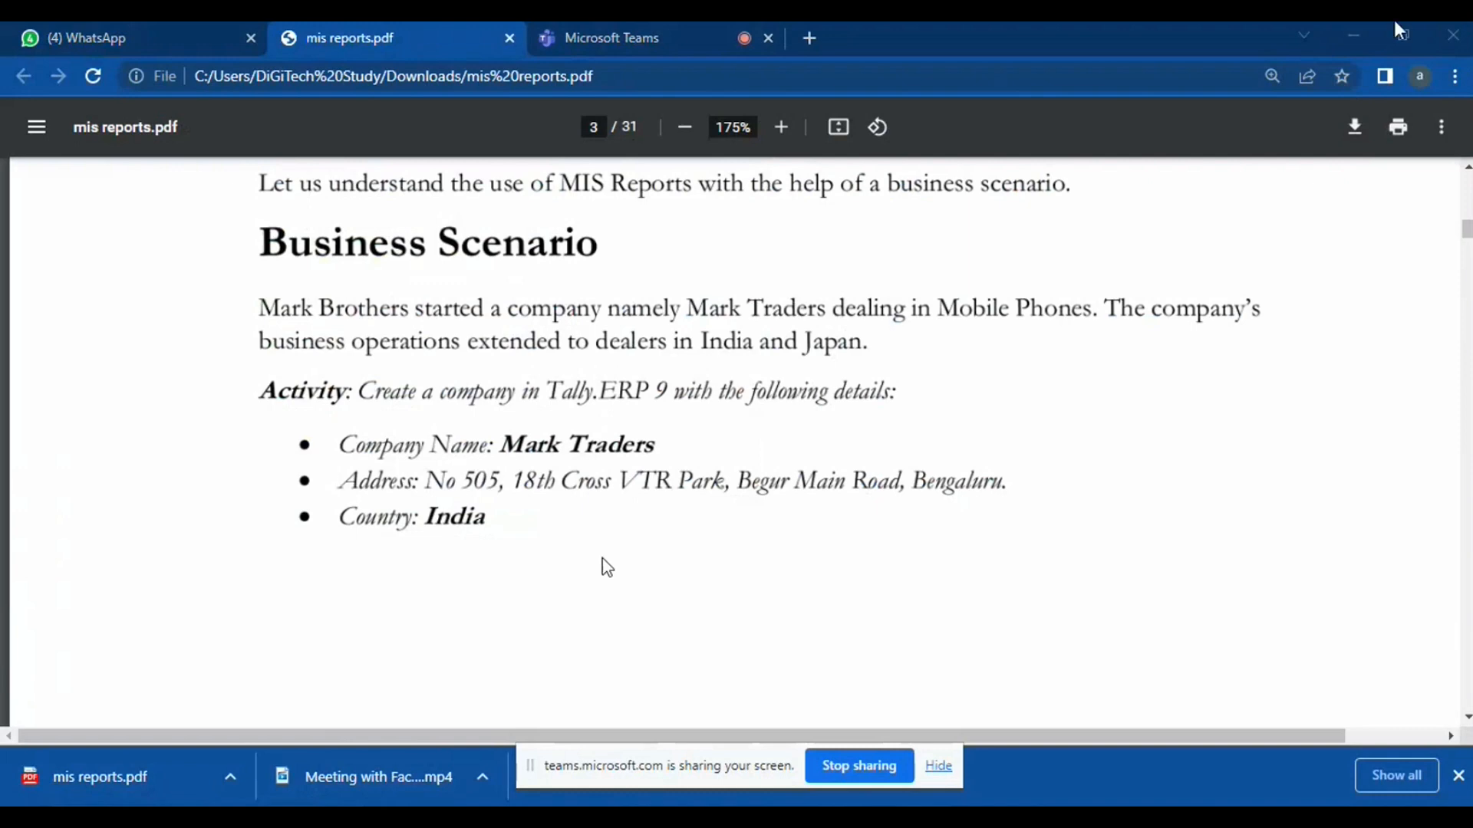
click(1356, 34)
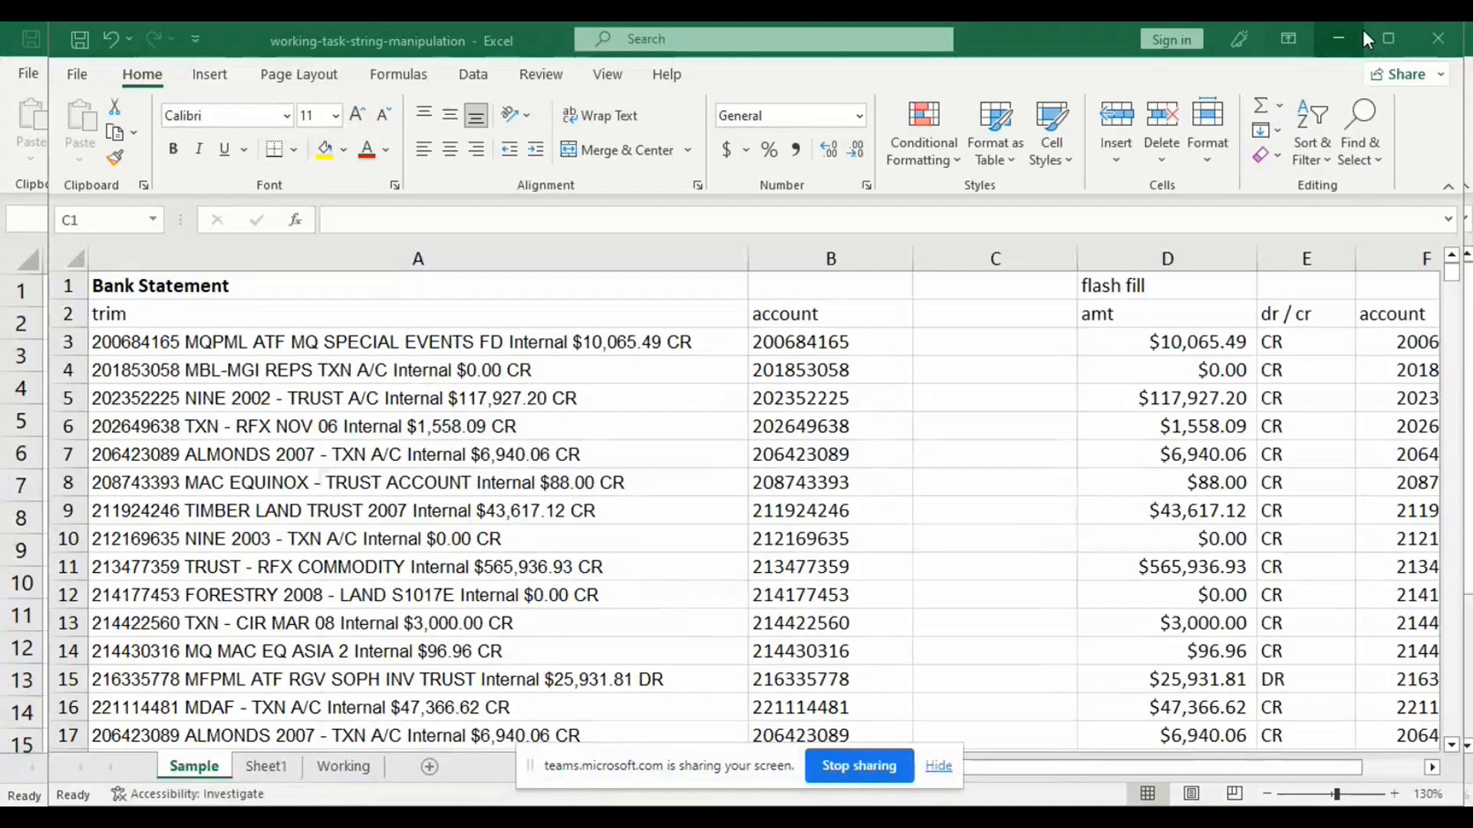
click(1439, 42)
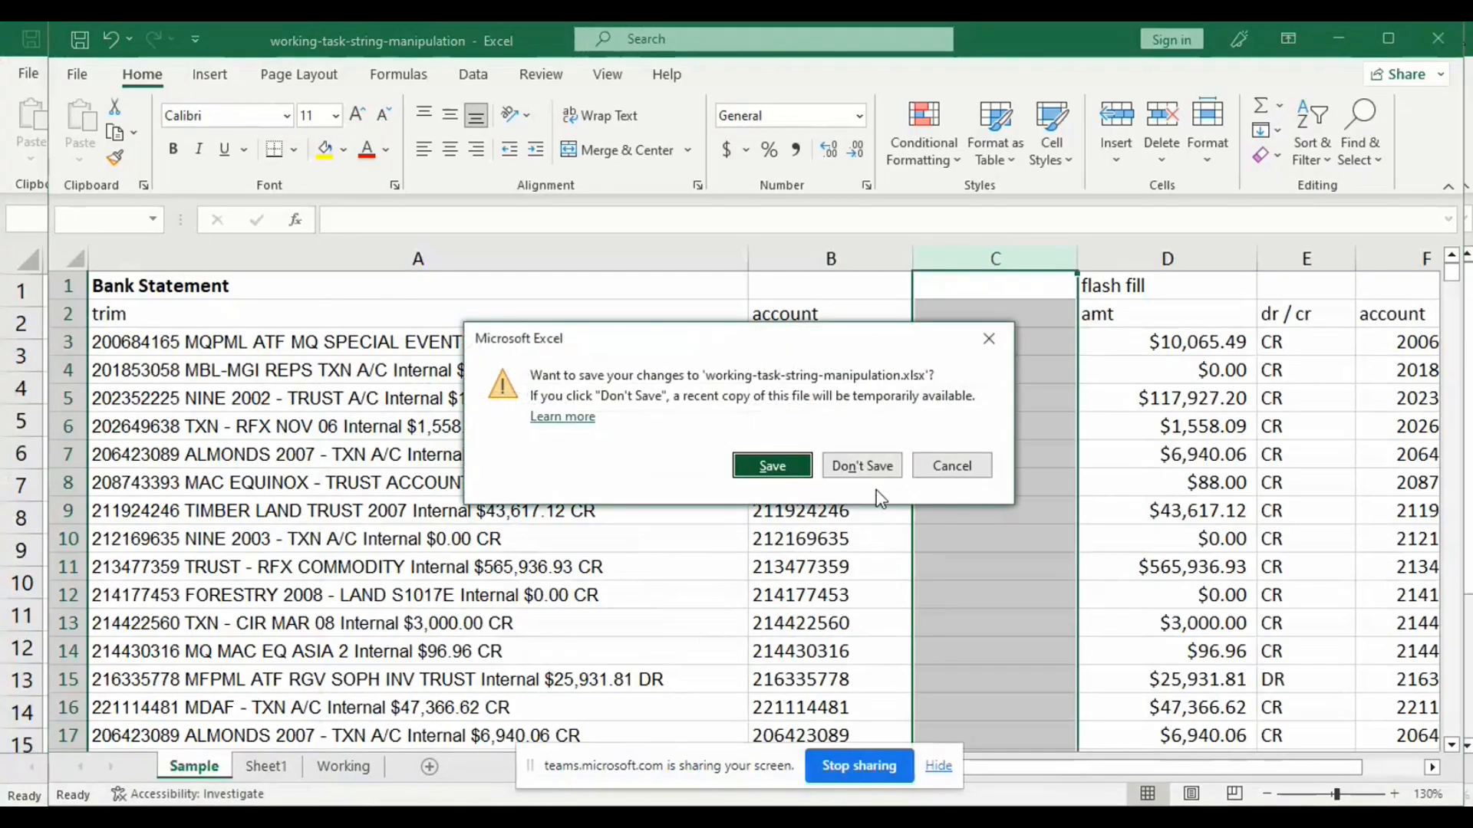
click(862, 466)
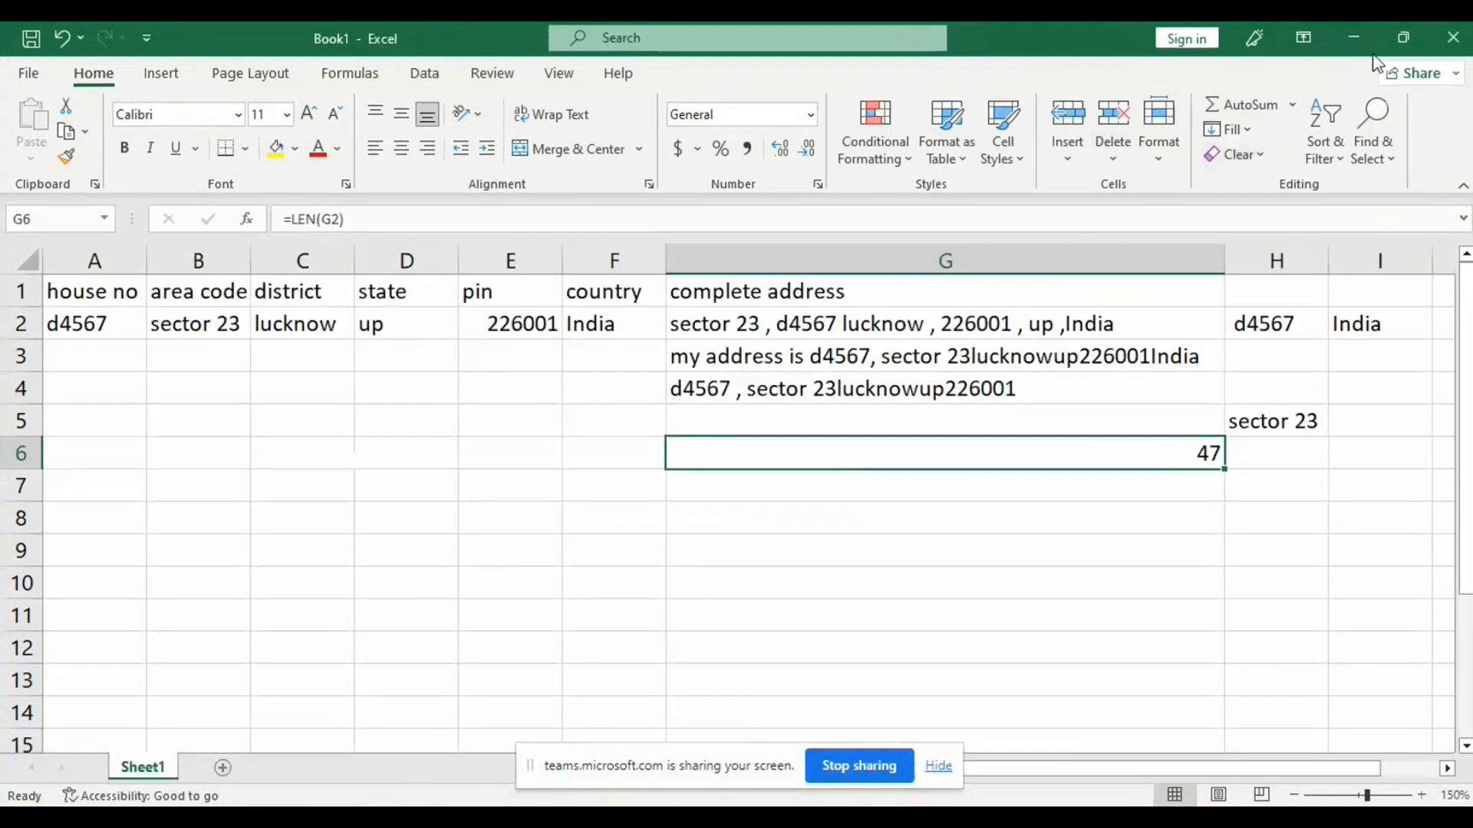
click(1453, 37)
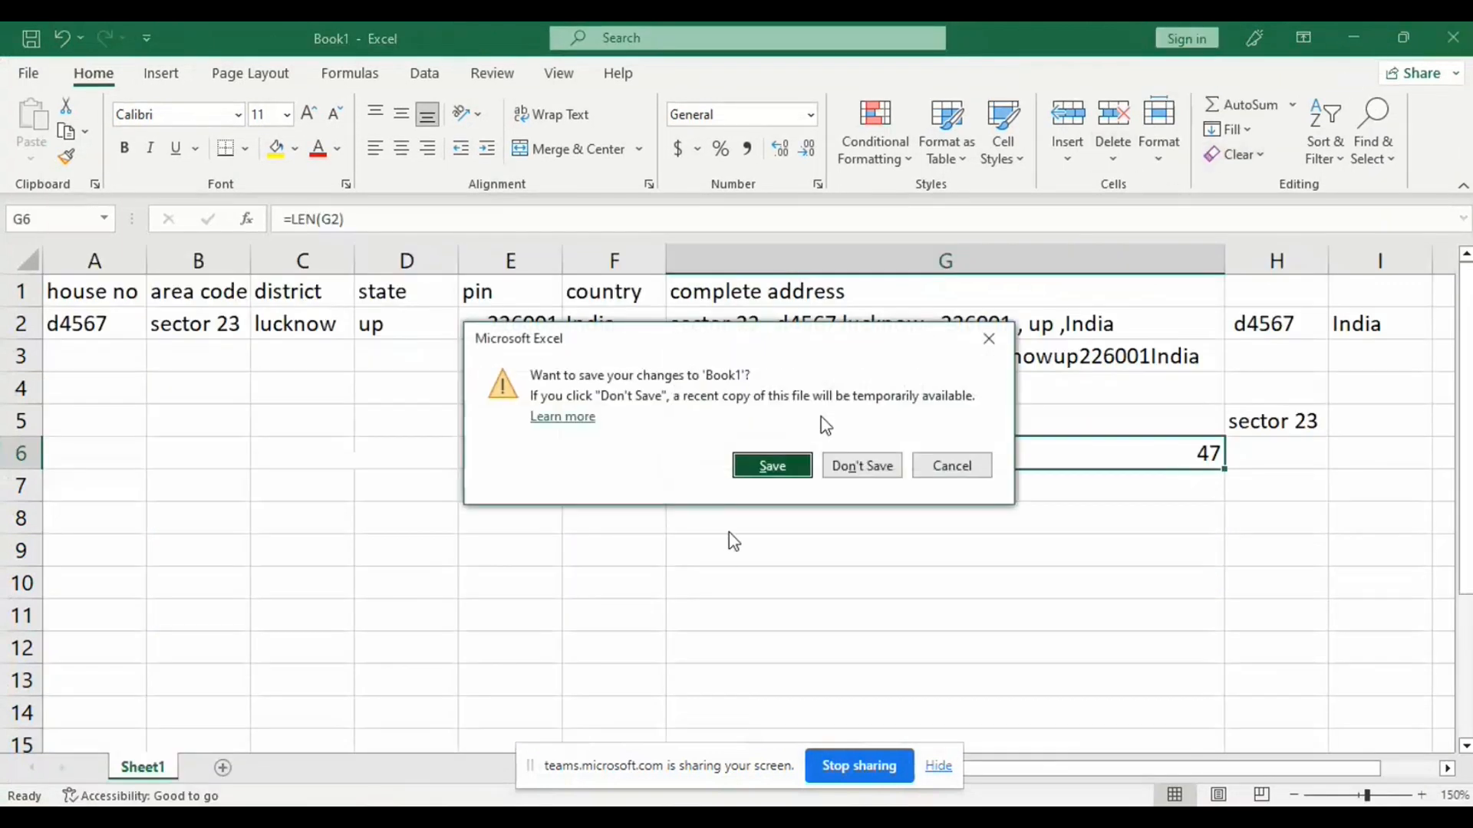
click(862, 467)
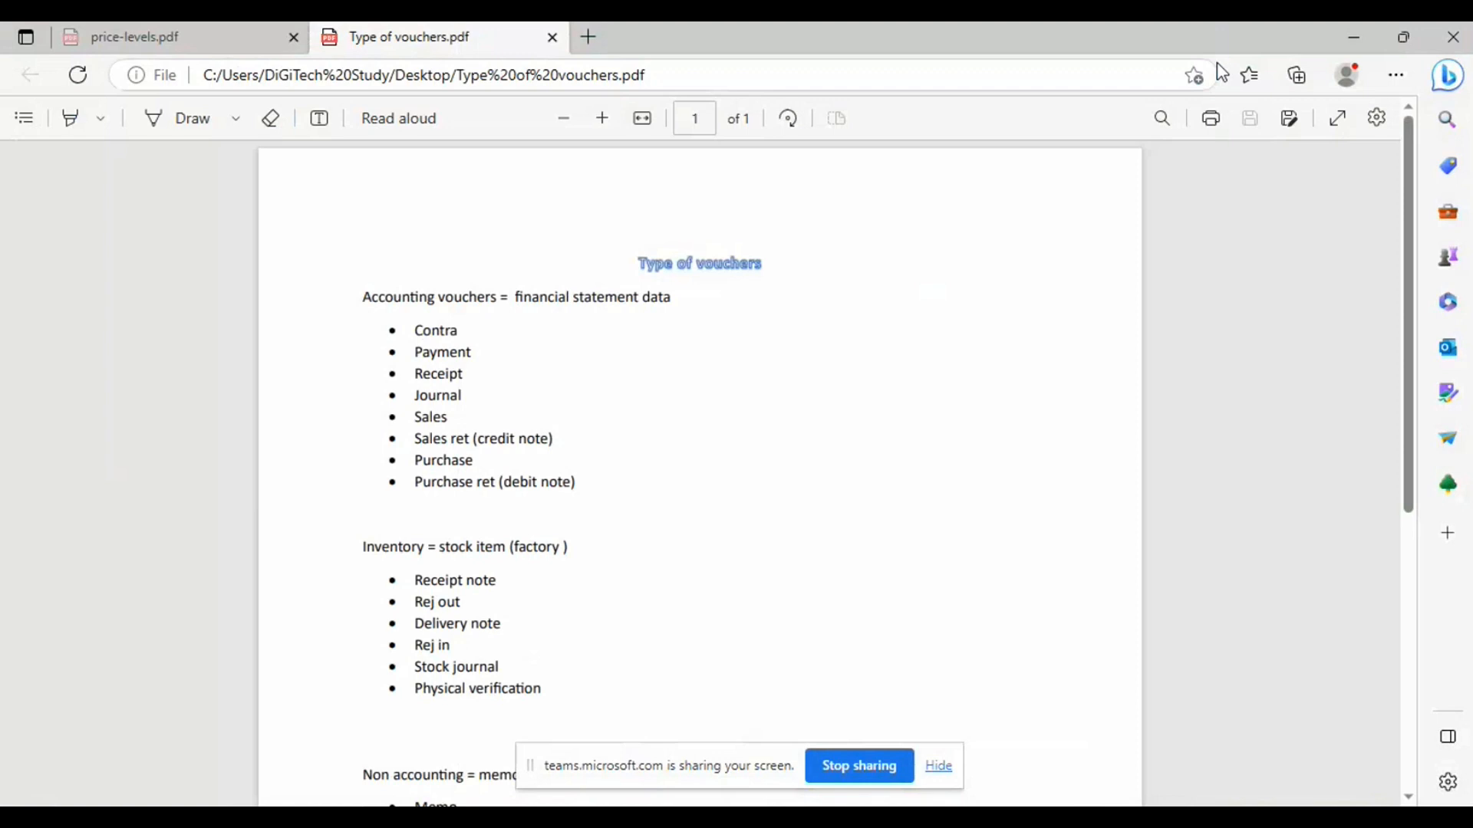
click(1452, 34)
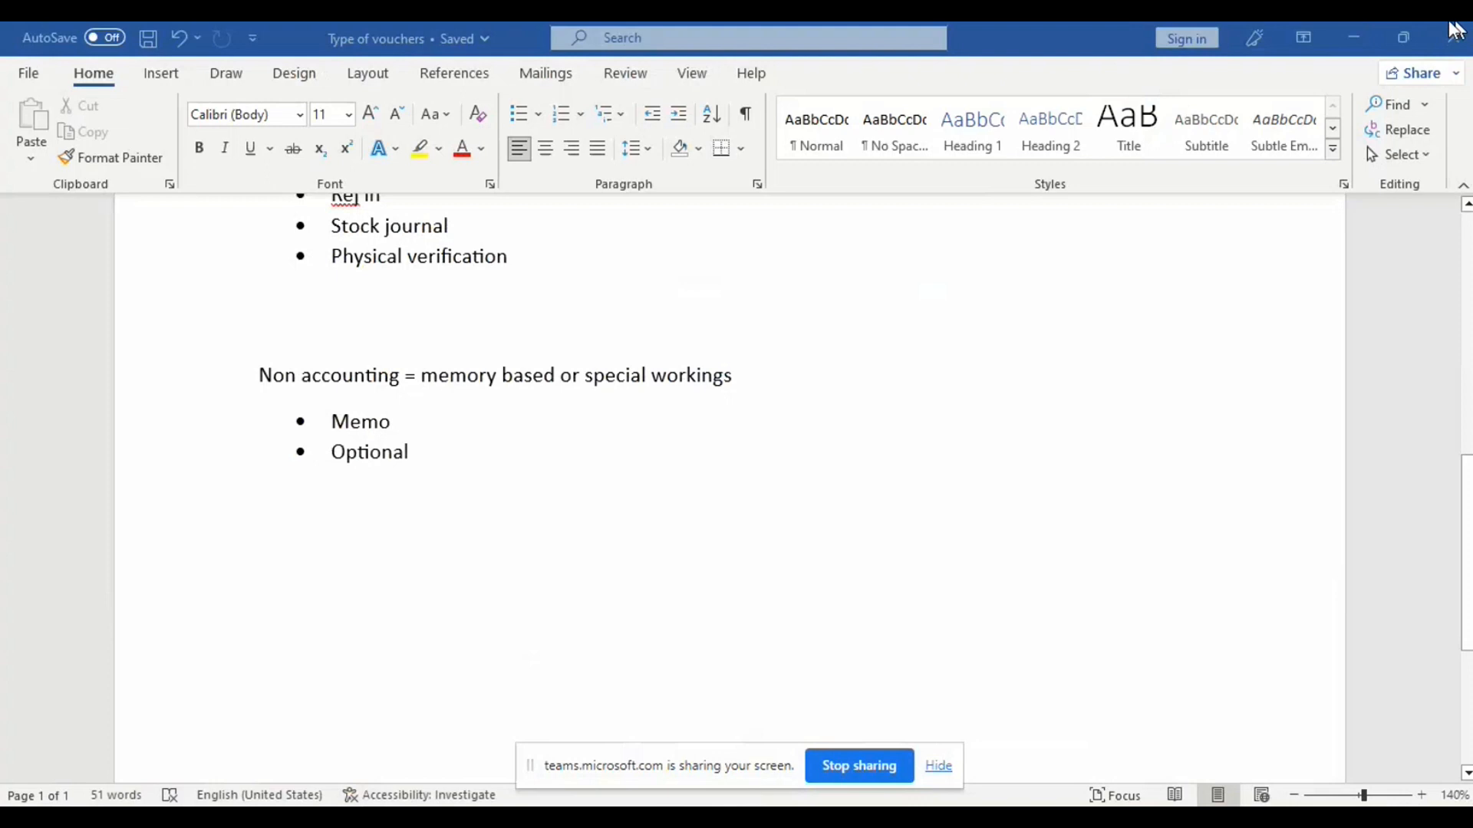
click(1454, 30)
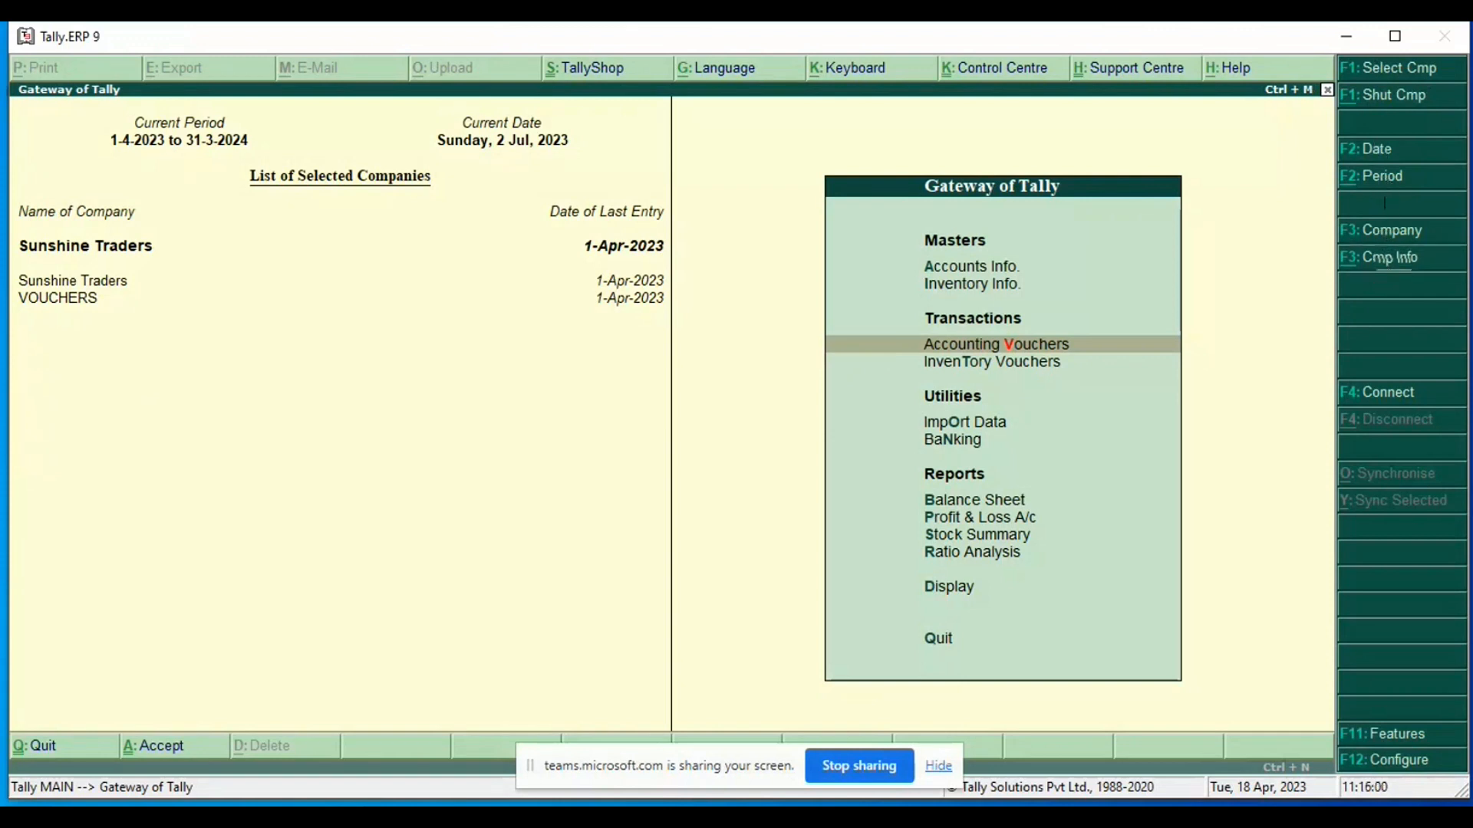
Step: Start creating a new company named ABC MIS WORKING
click(1377, 259)
key(Down)
key(Down)
key(Down)
key(Down)
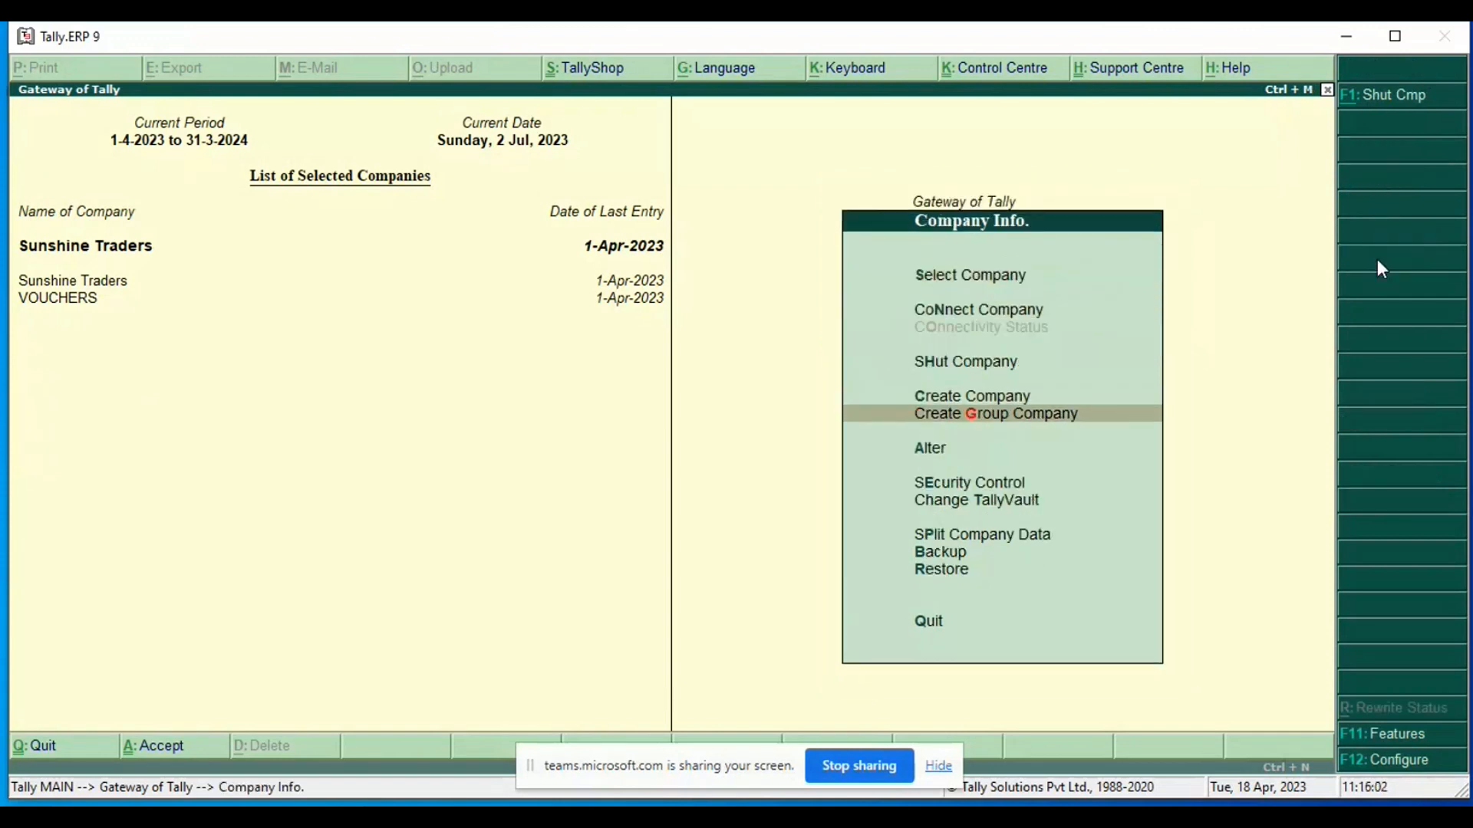
key(Up)
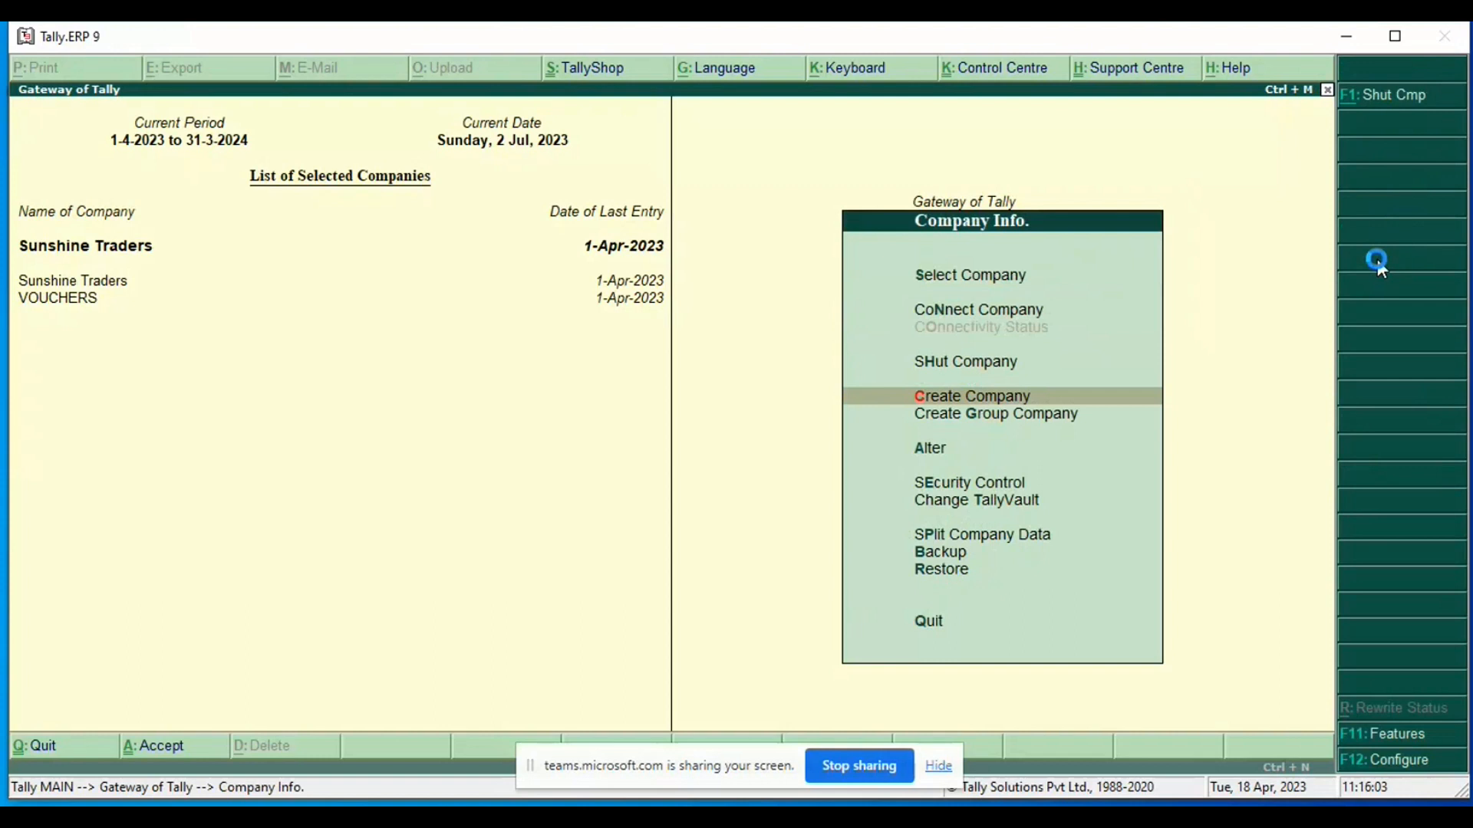
key(Return)
text(ABC)
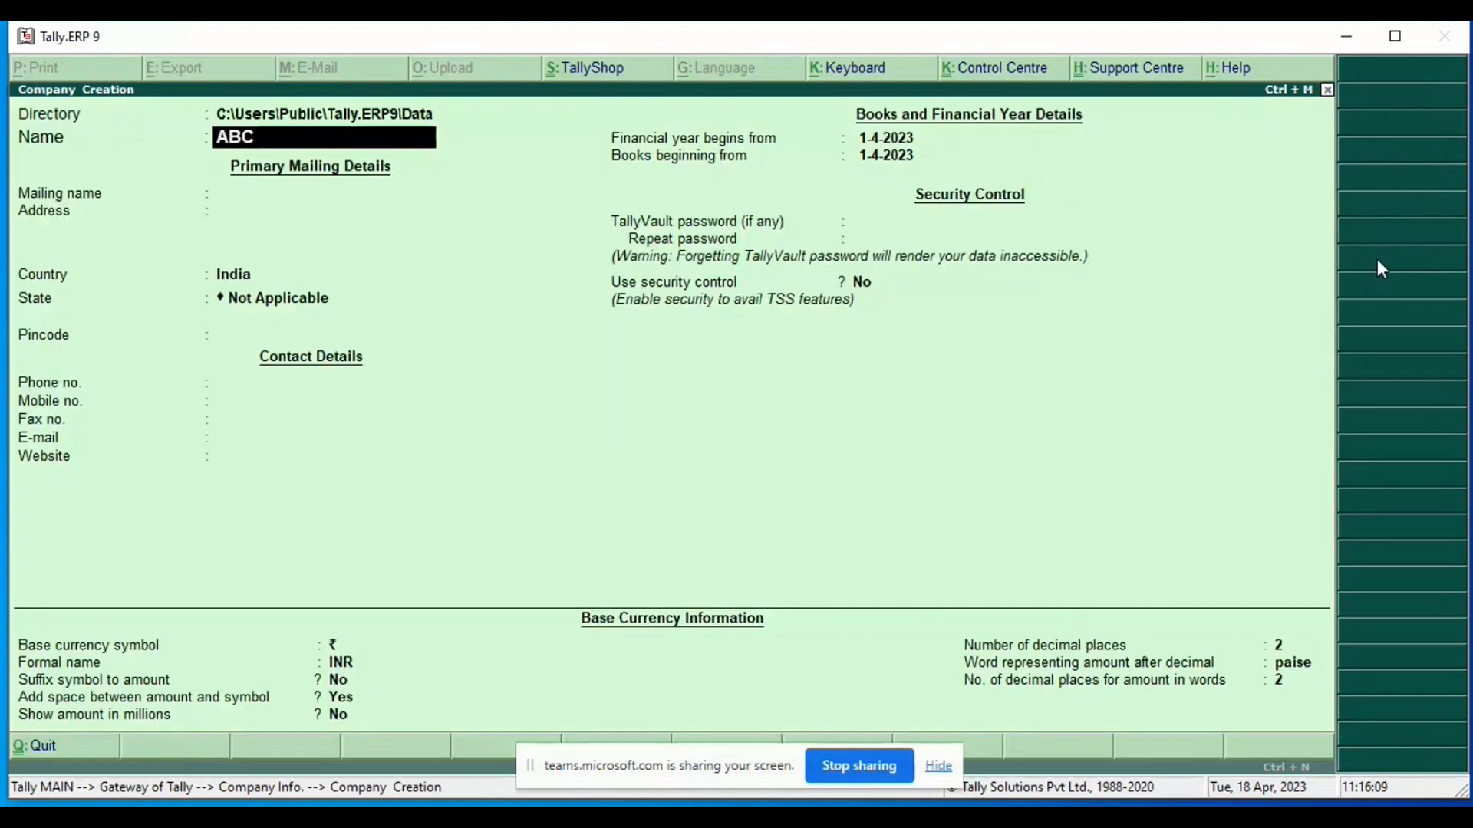
text( MIS WORKING)
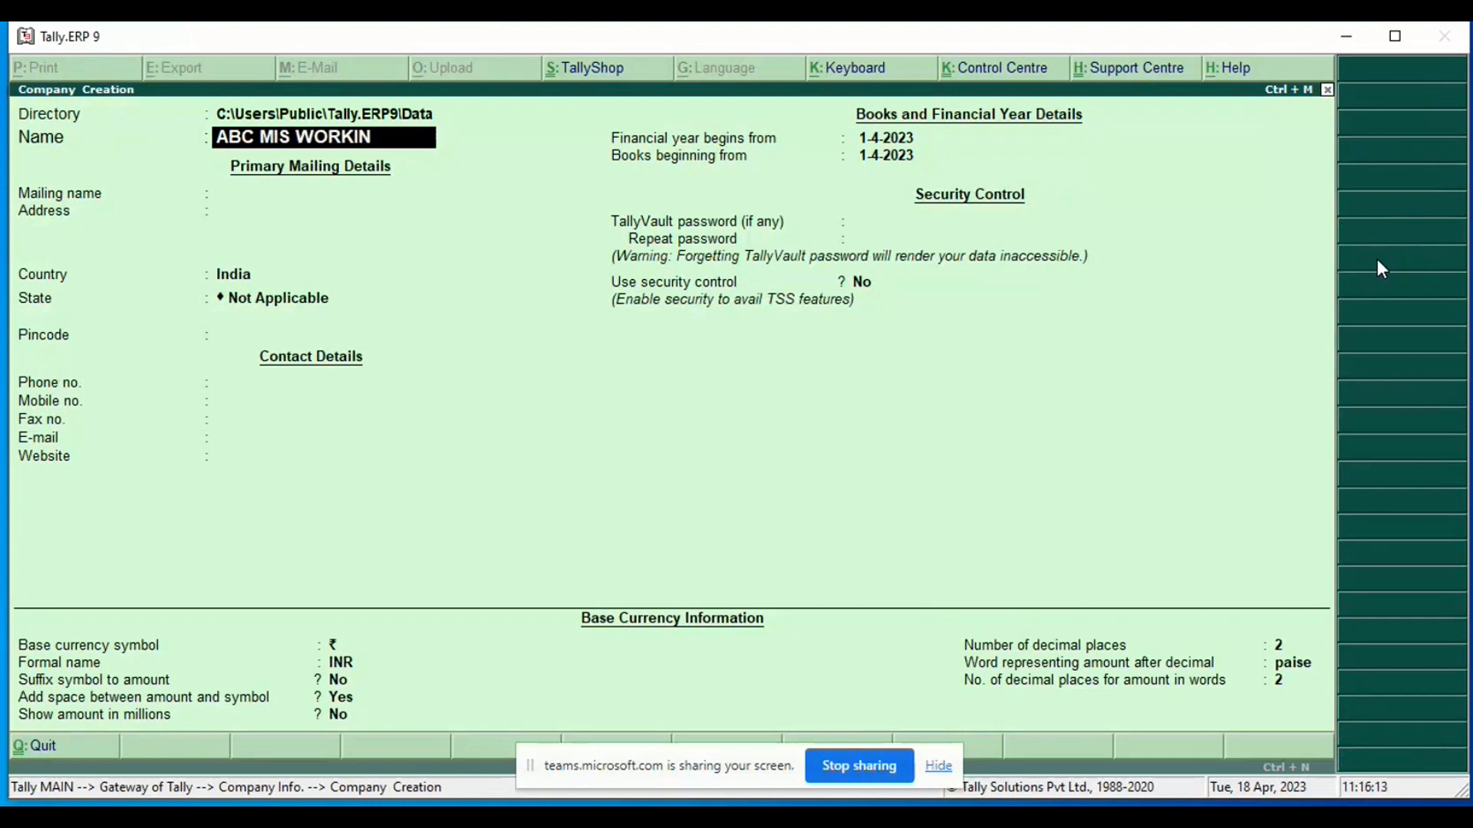
key(Return)
Step: Keep the default mailing name, leave the address empty, and set the company's state to Uttar Pradesh
key(Return)
key(Return)
key(Return)
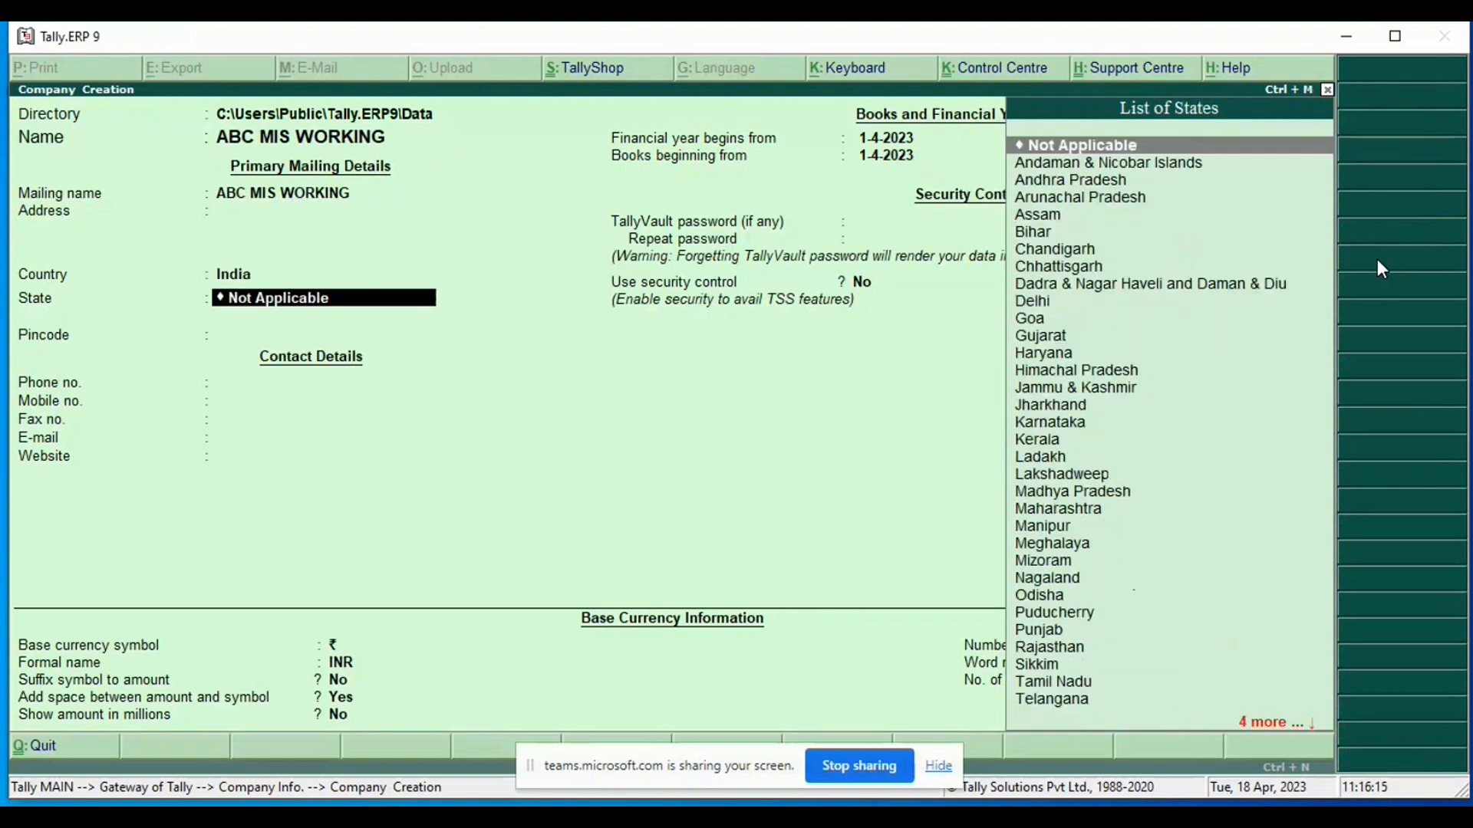
text(UT)
key(Down)
key(Down)
key(Return)
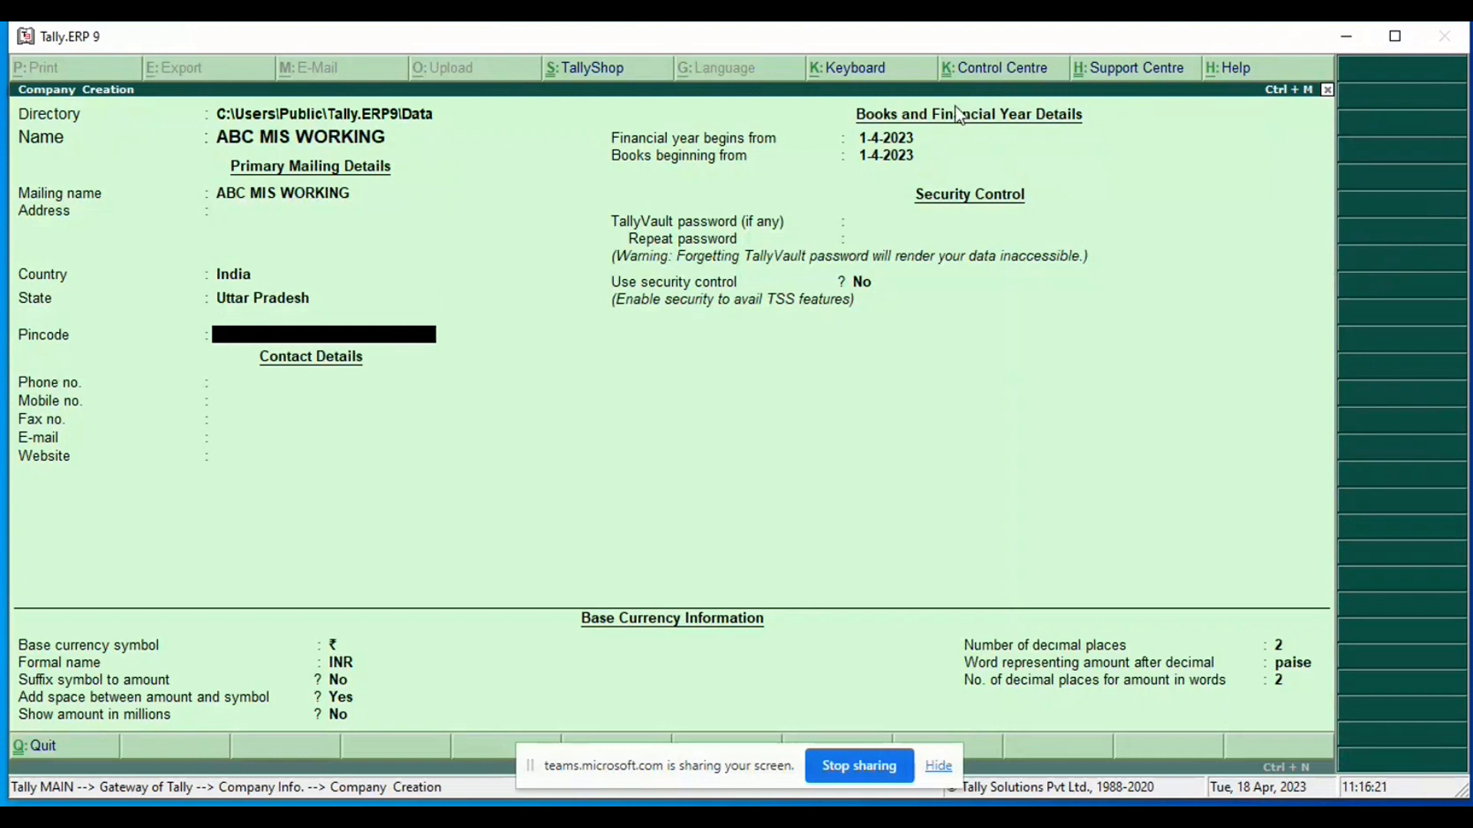
Step: Keep 1-4-2023 as the start of the financial year and books, save the company, and return to the Gateway of Tally
click(892, 155)
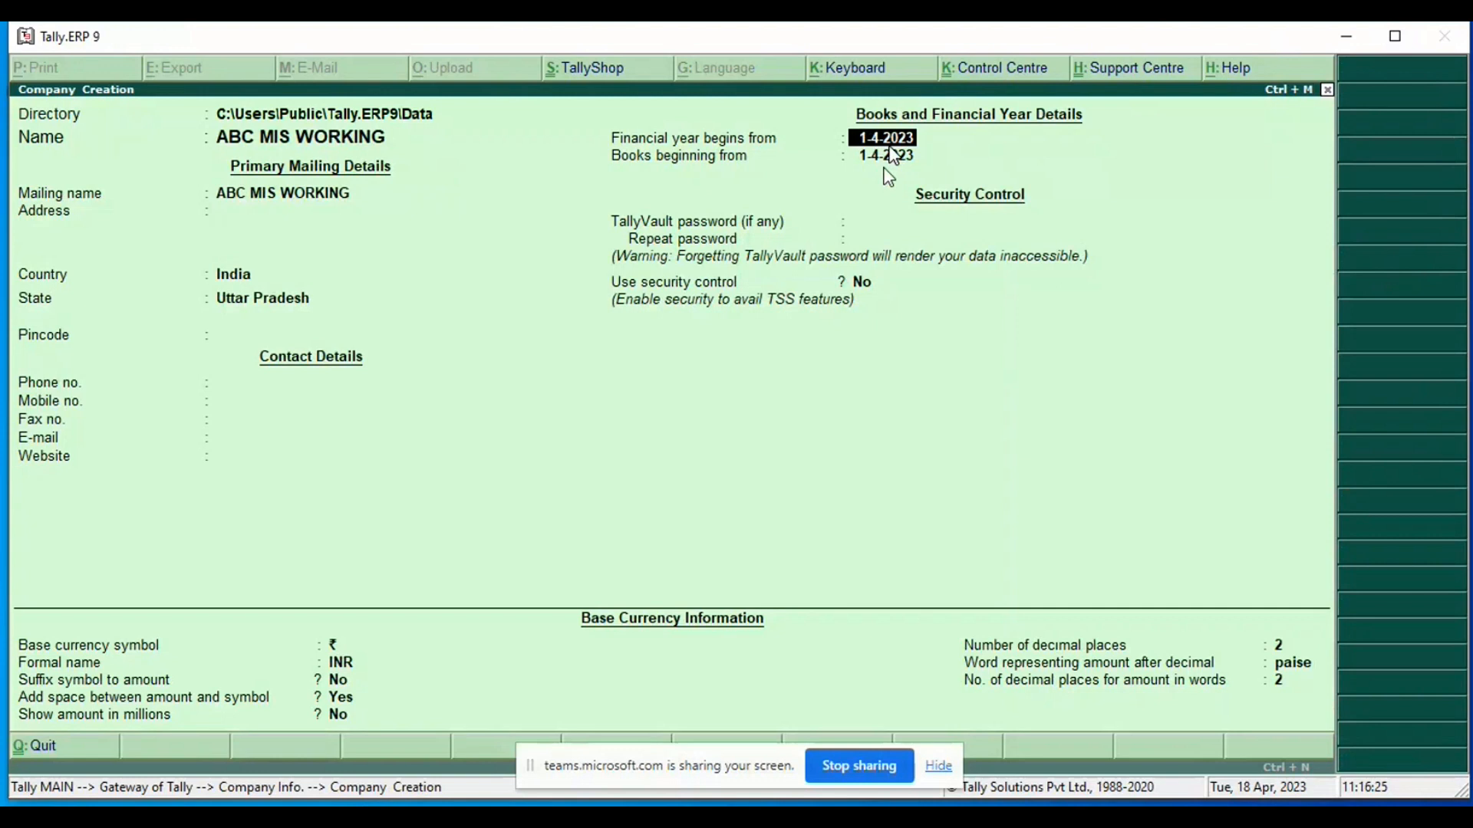
key(Return)
key(Return)
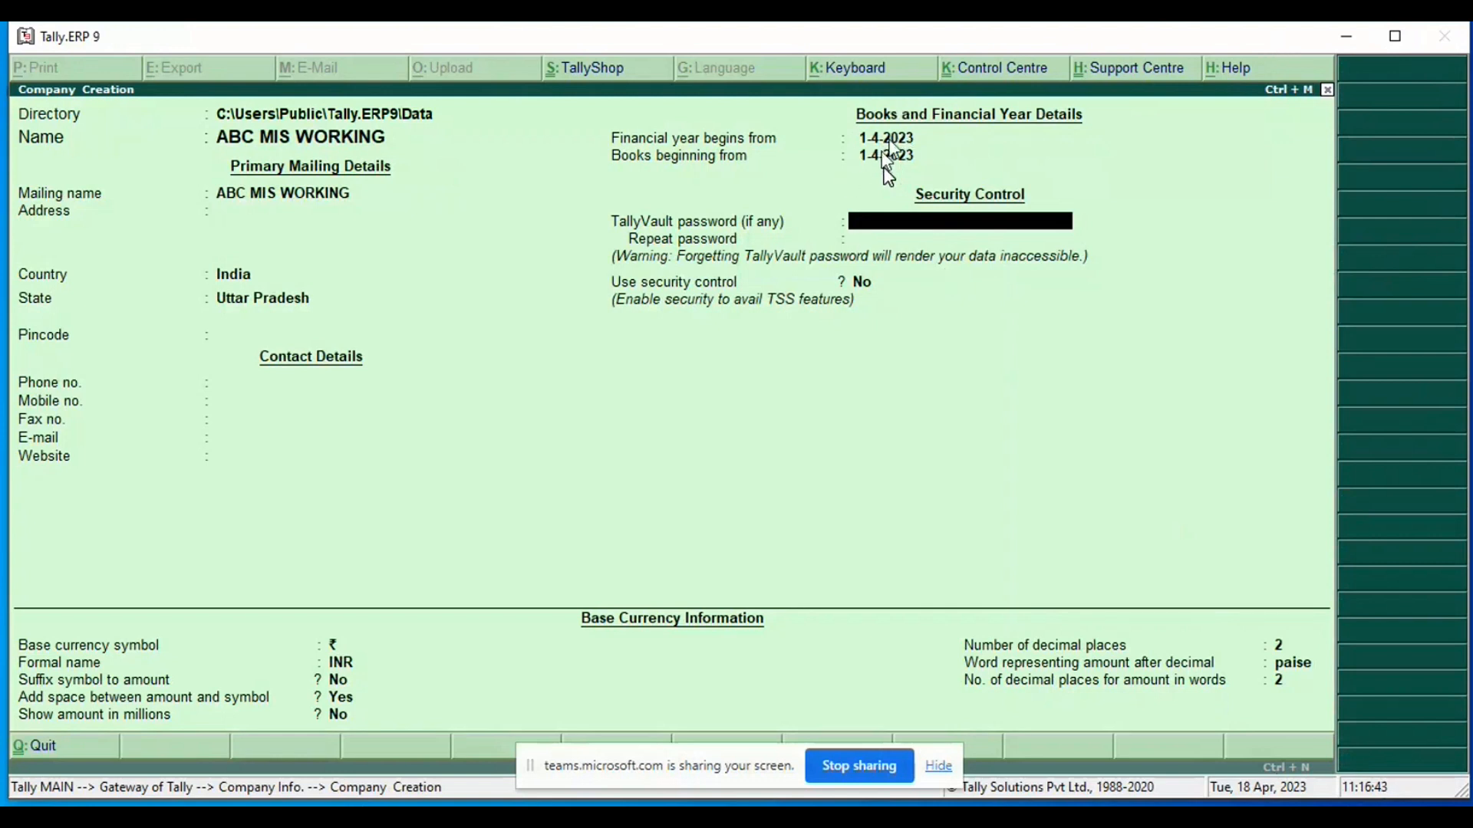
click(895, 139)
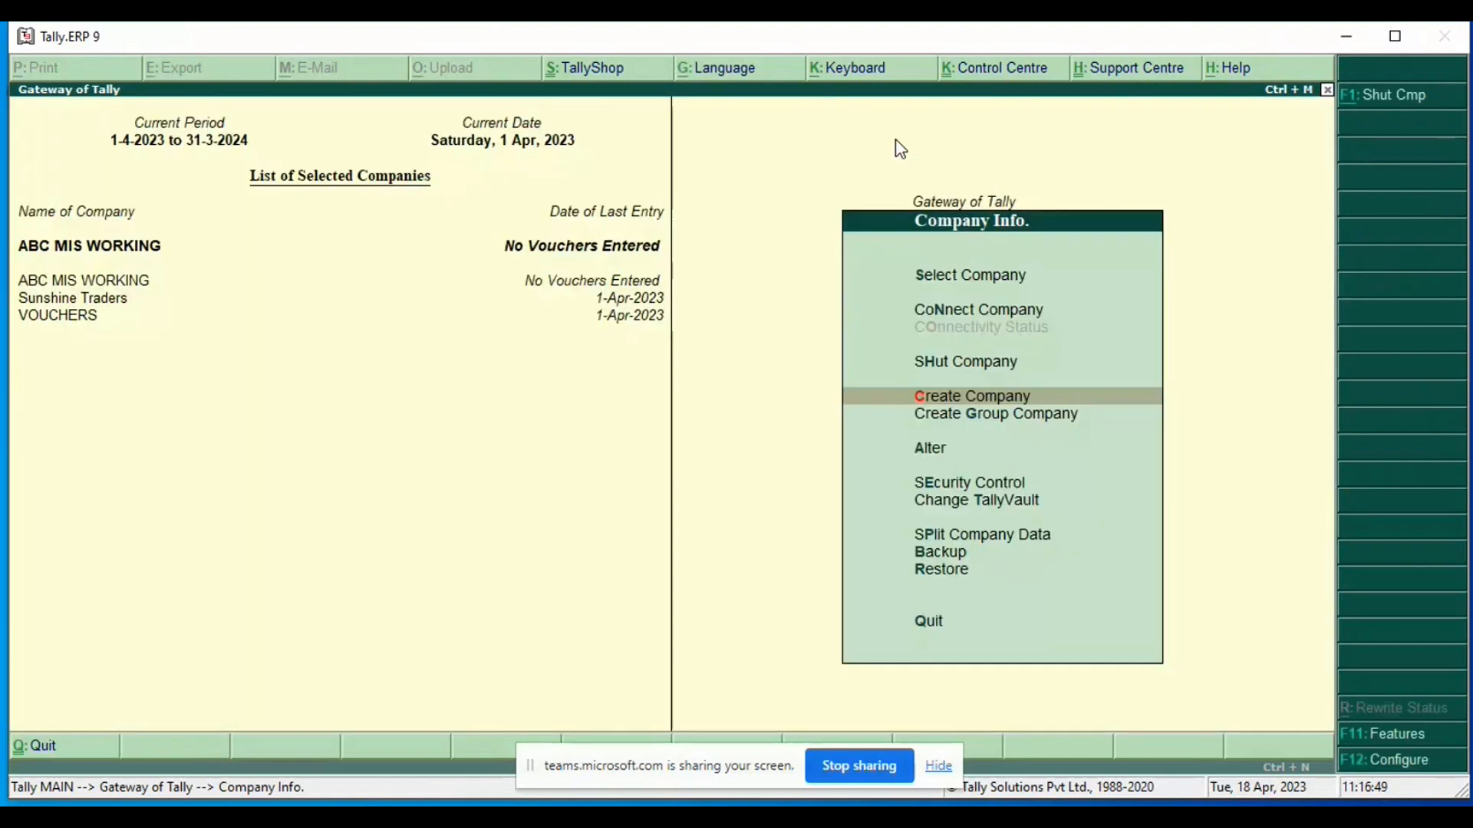
key(Escape)
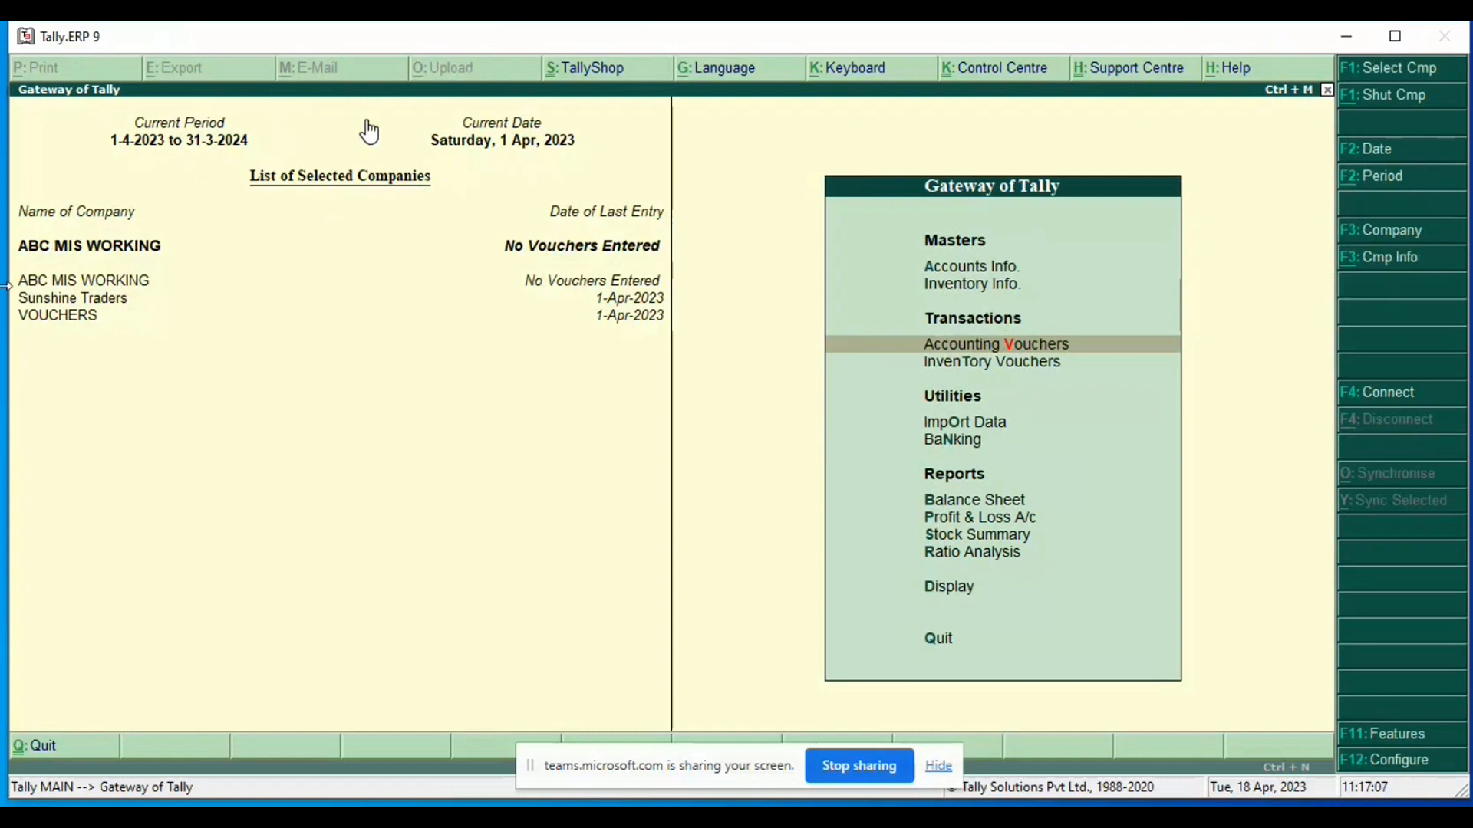
click(201, 145)
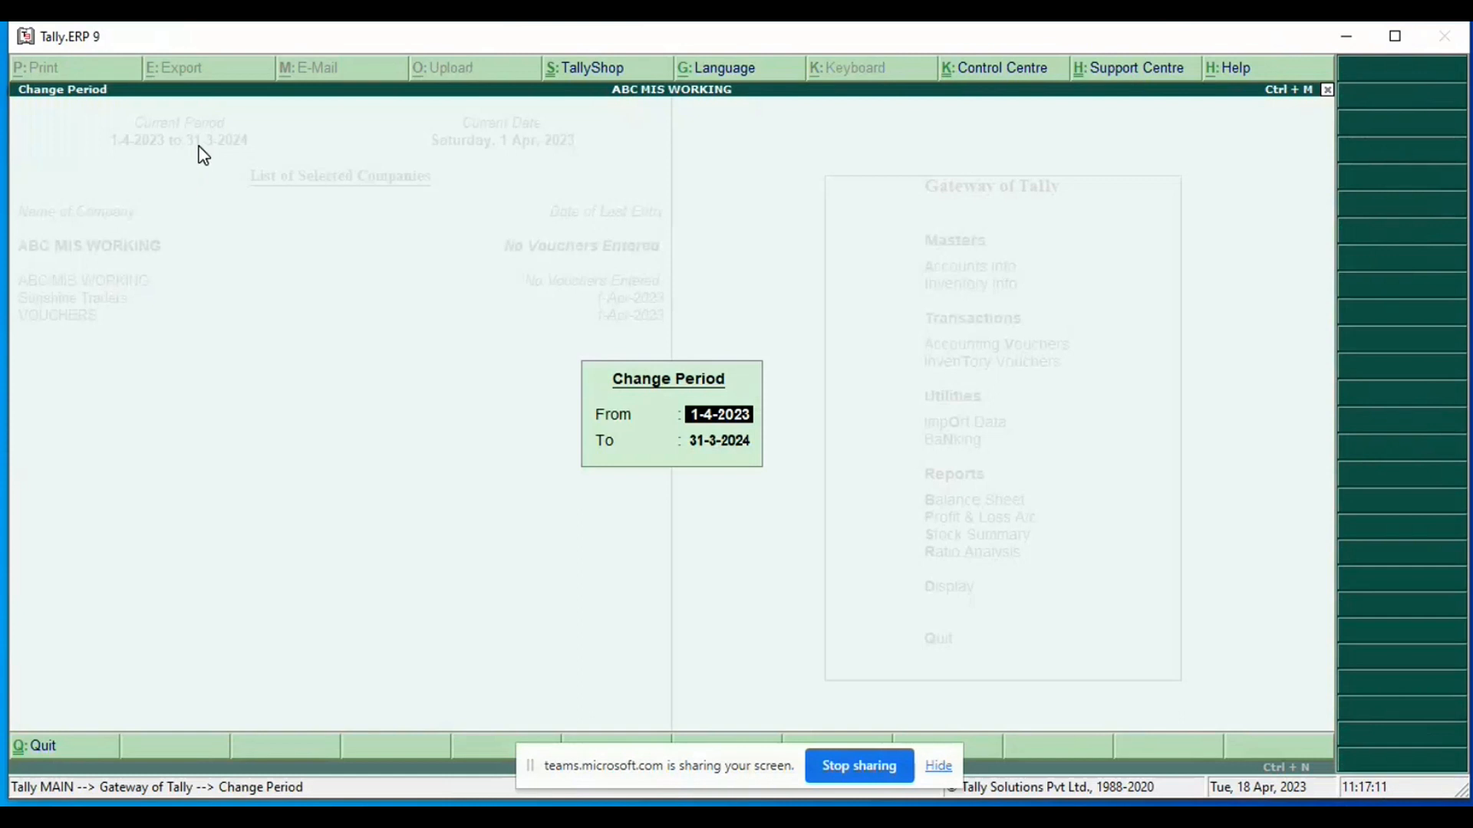
key(BackSpace)
key(Escape)
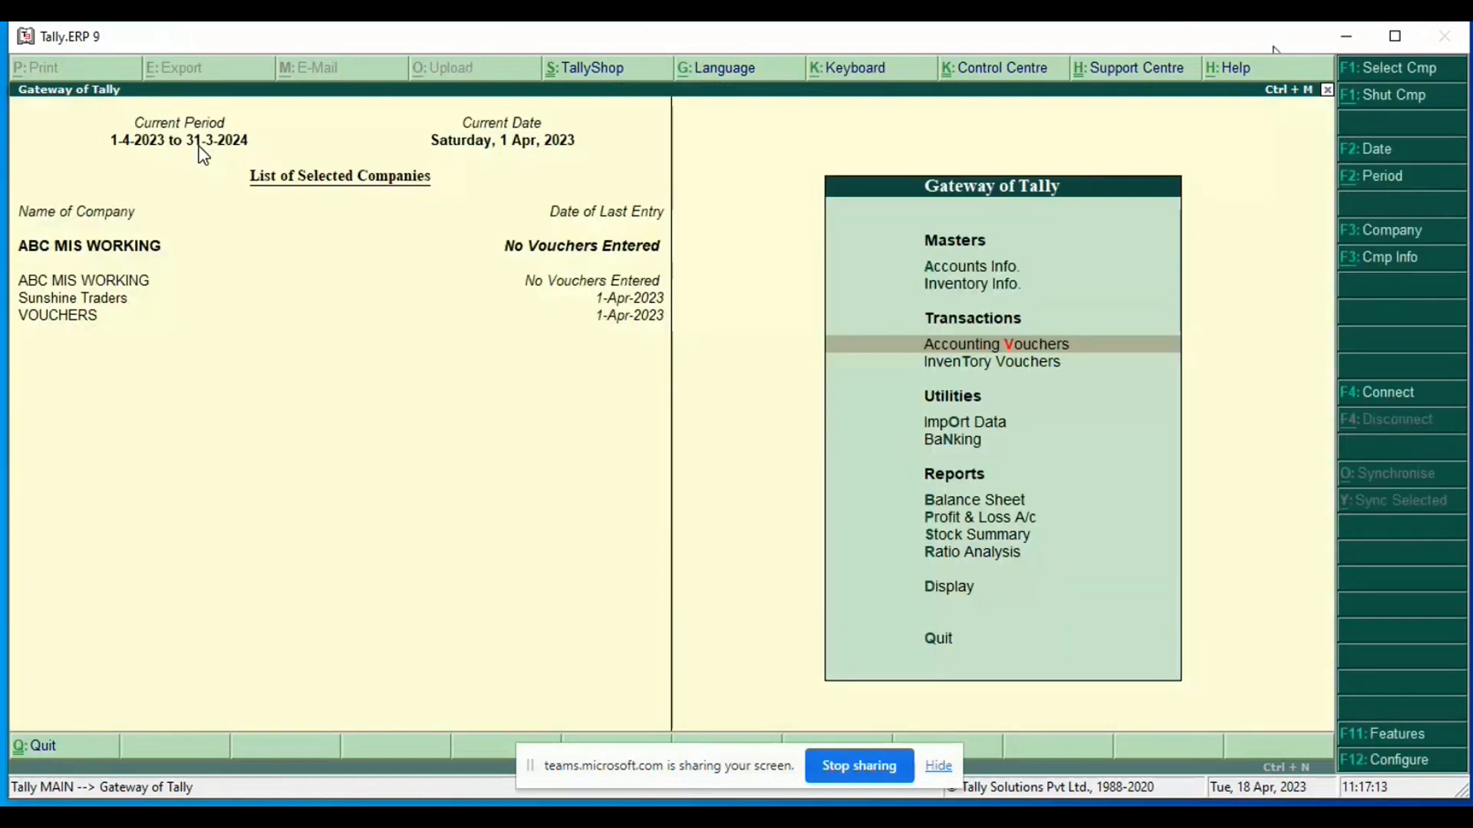
Step: Set the current period of ABC MIS WORKING to 1-4-2022 through 31-3-2023
click(146, 141)
text(1/4/2)
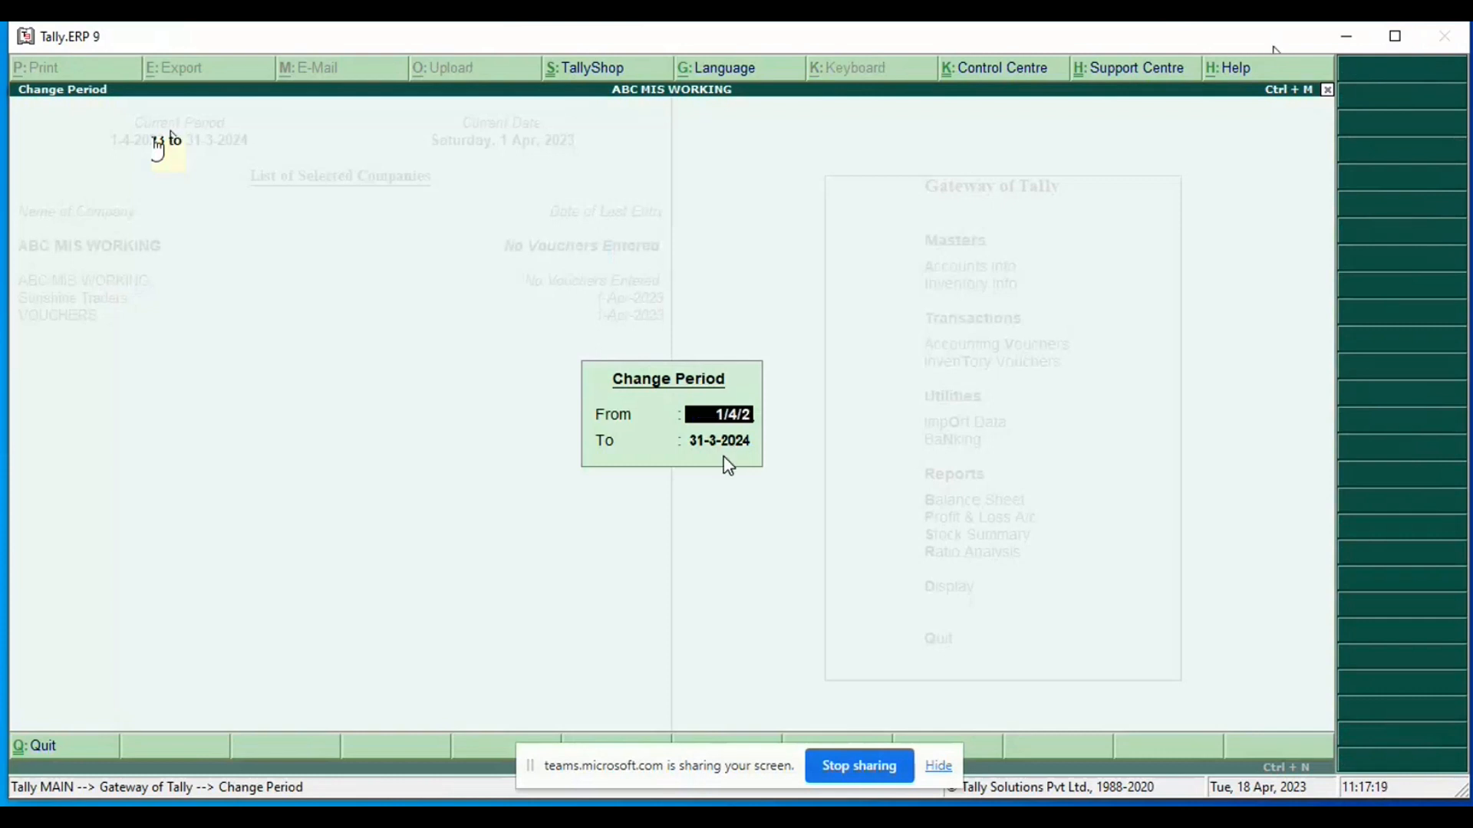
text(022)
key(Return)
text(1)
key(BackSpace)
text(3)
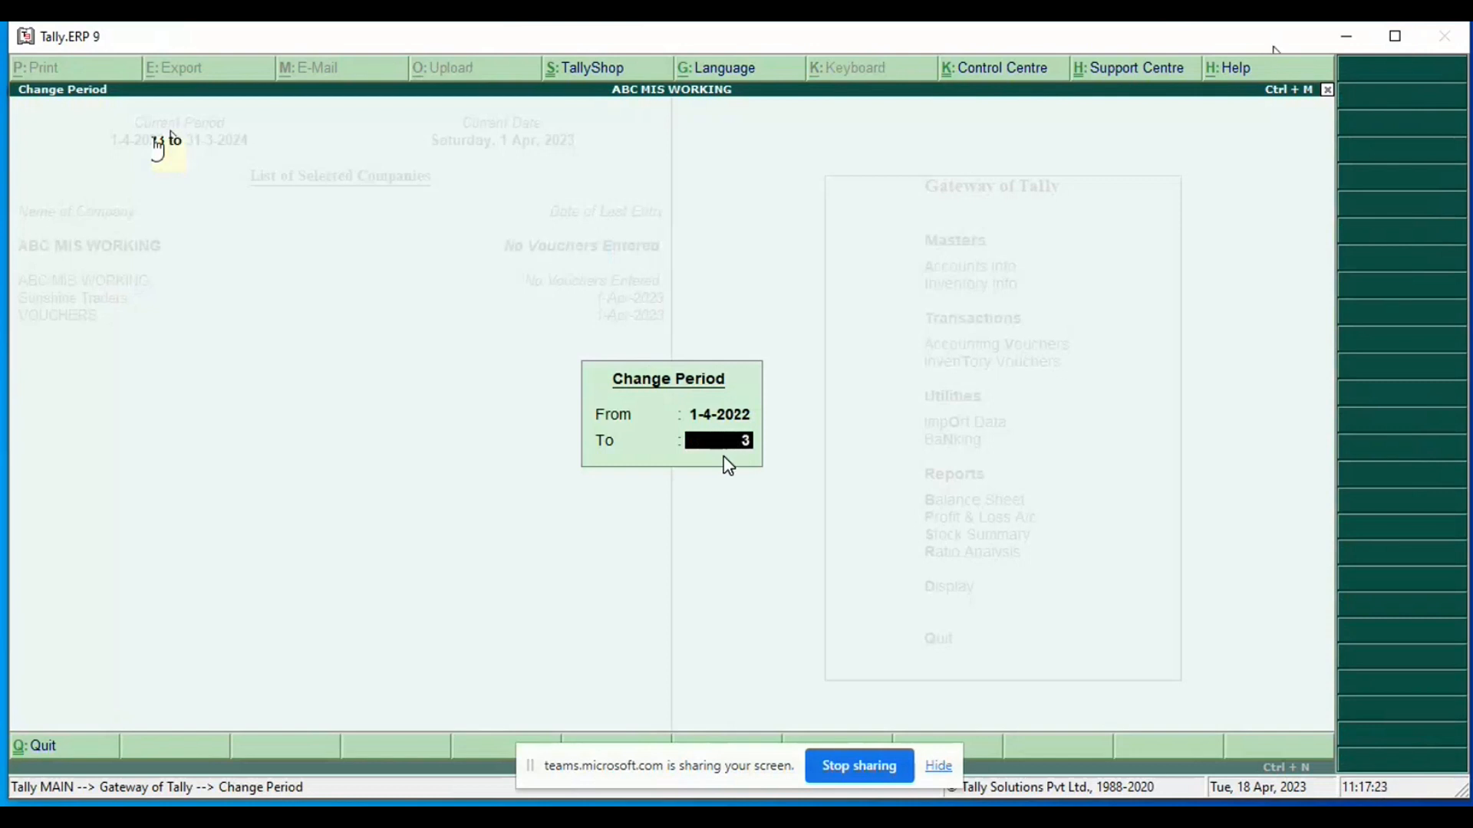
text(1/3/2023)
key(Return)
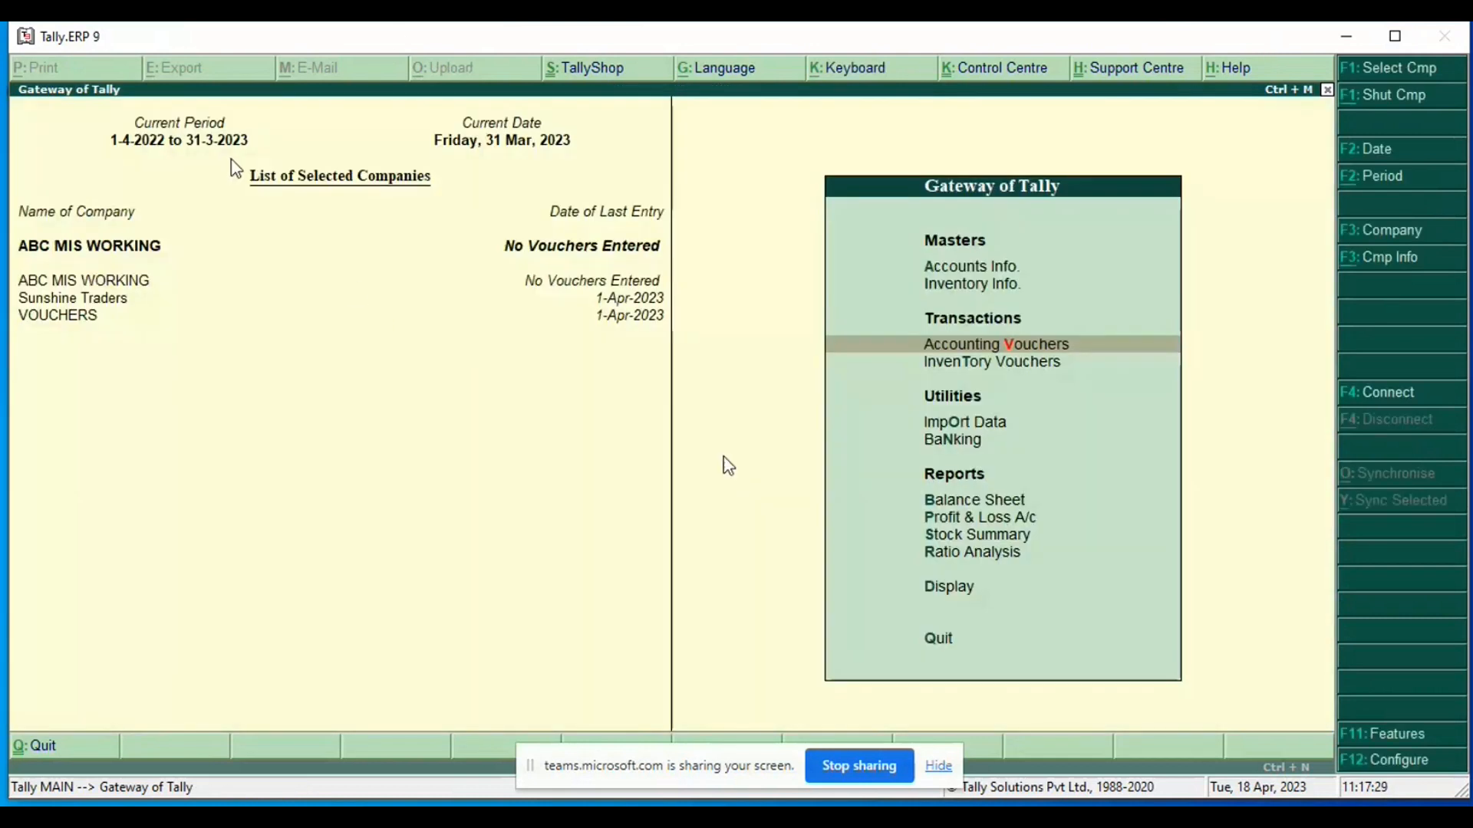
click(200, 148)
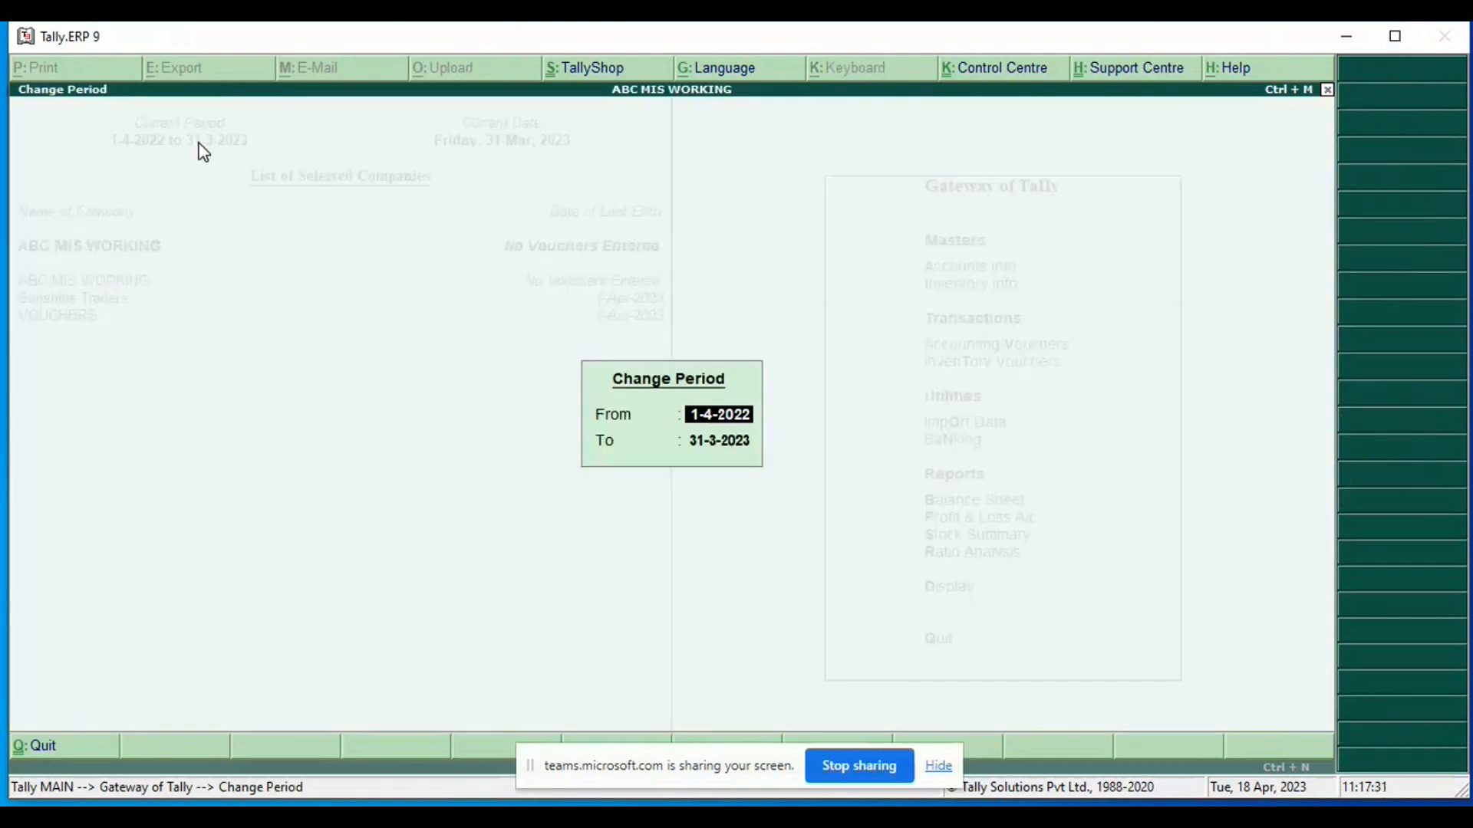
key(Escape)
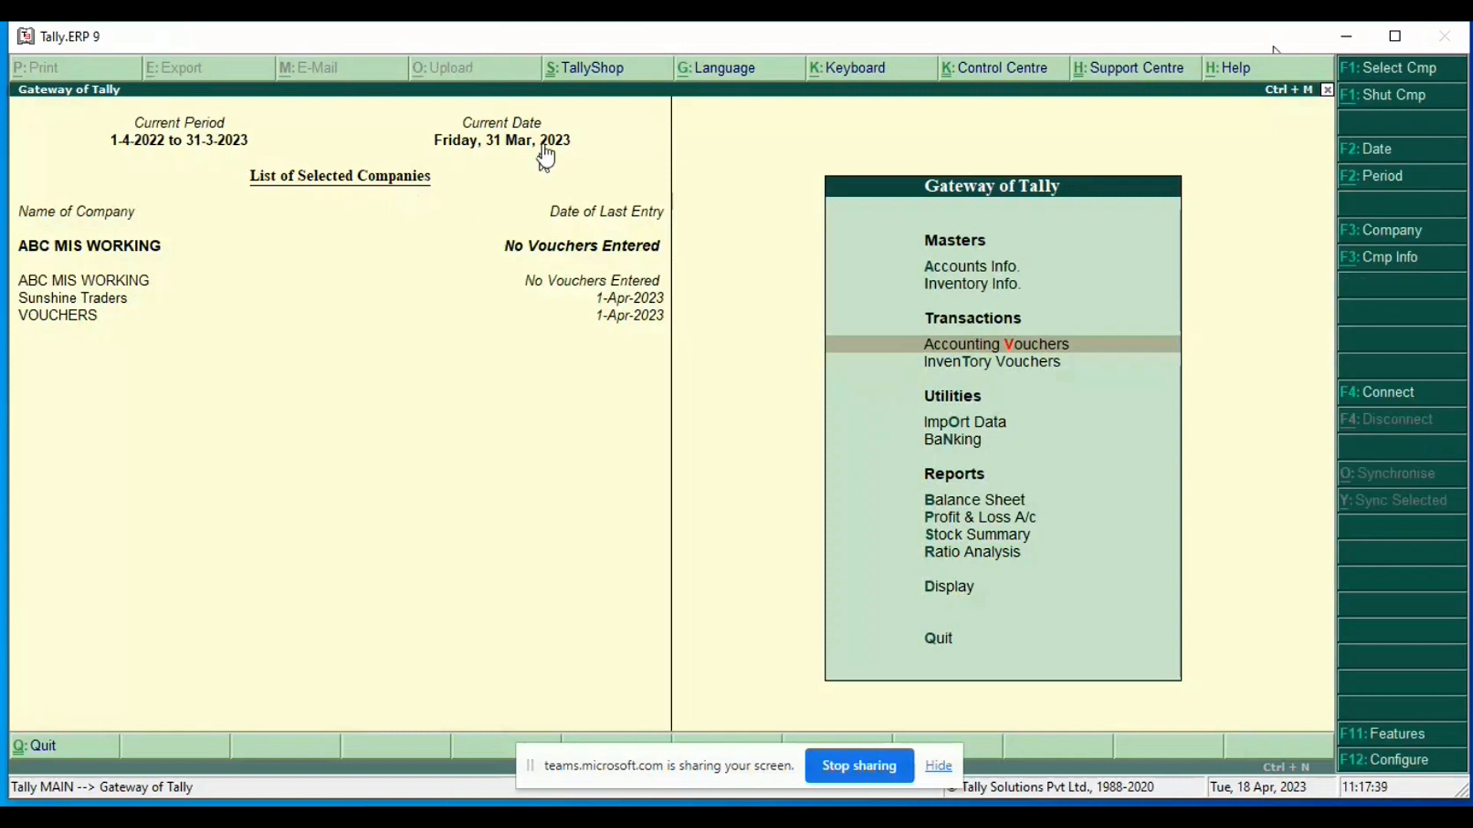
Step: Set the current period of ABC MIS WORKING to 1-4-2023 through 31-3-2024
click(163, 141)
text(1)
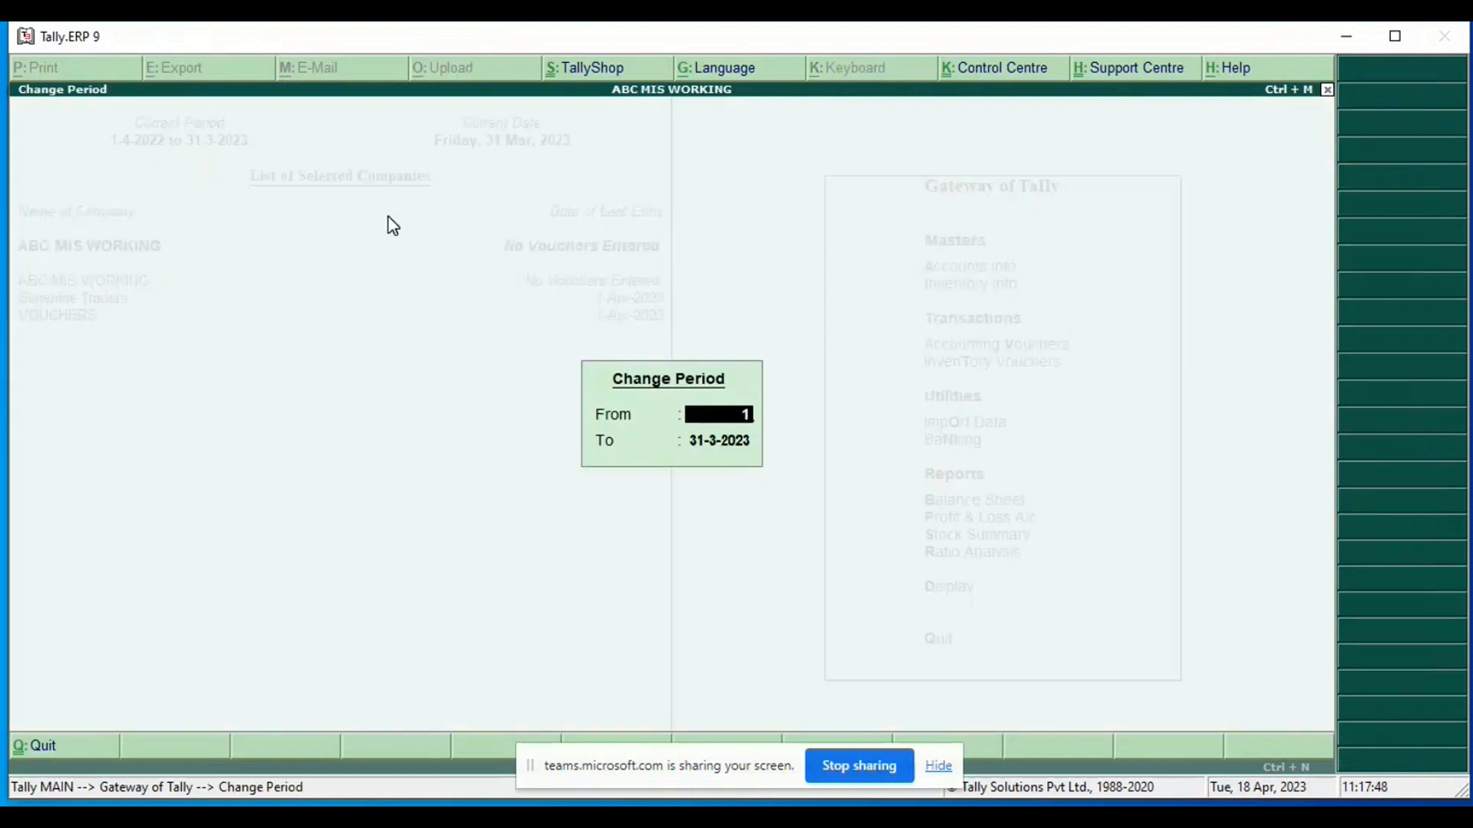
text(/4/2022)
key(Return)
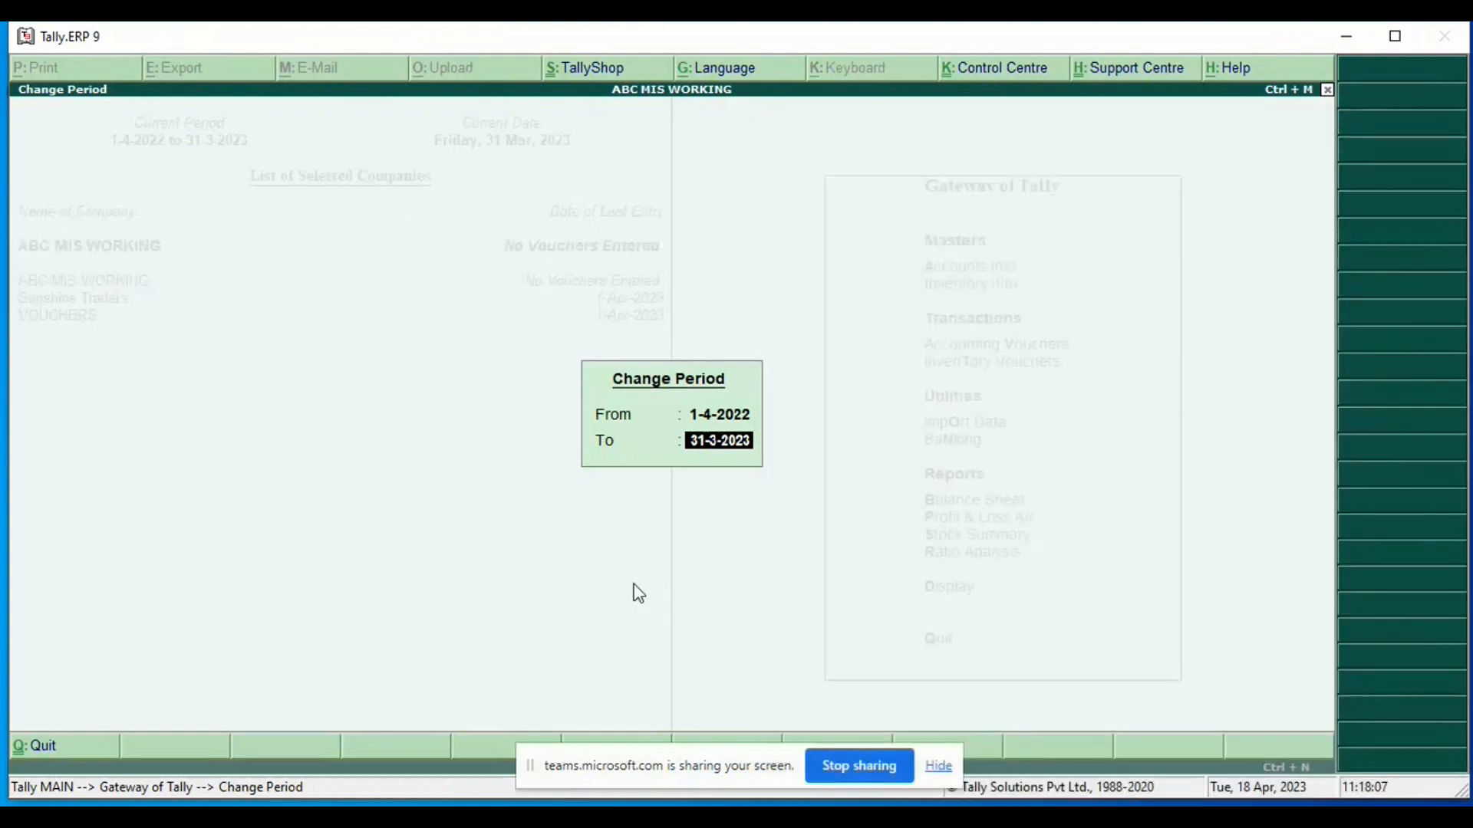
text(31/3/)
key(BackSpace)
key(BackSpace)
key(BackSpace)
key(BackSpace)
key(BackSpace)
key(BackSpace)
text(1)
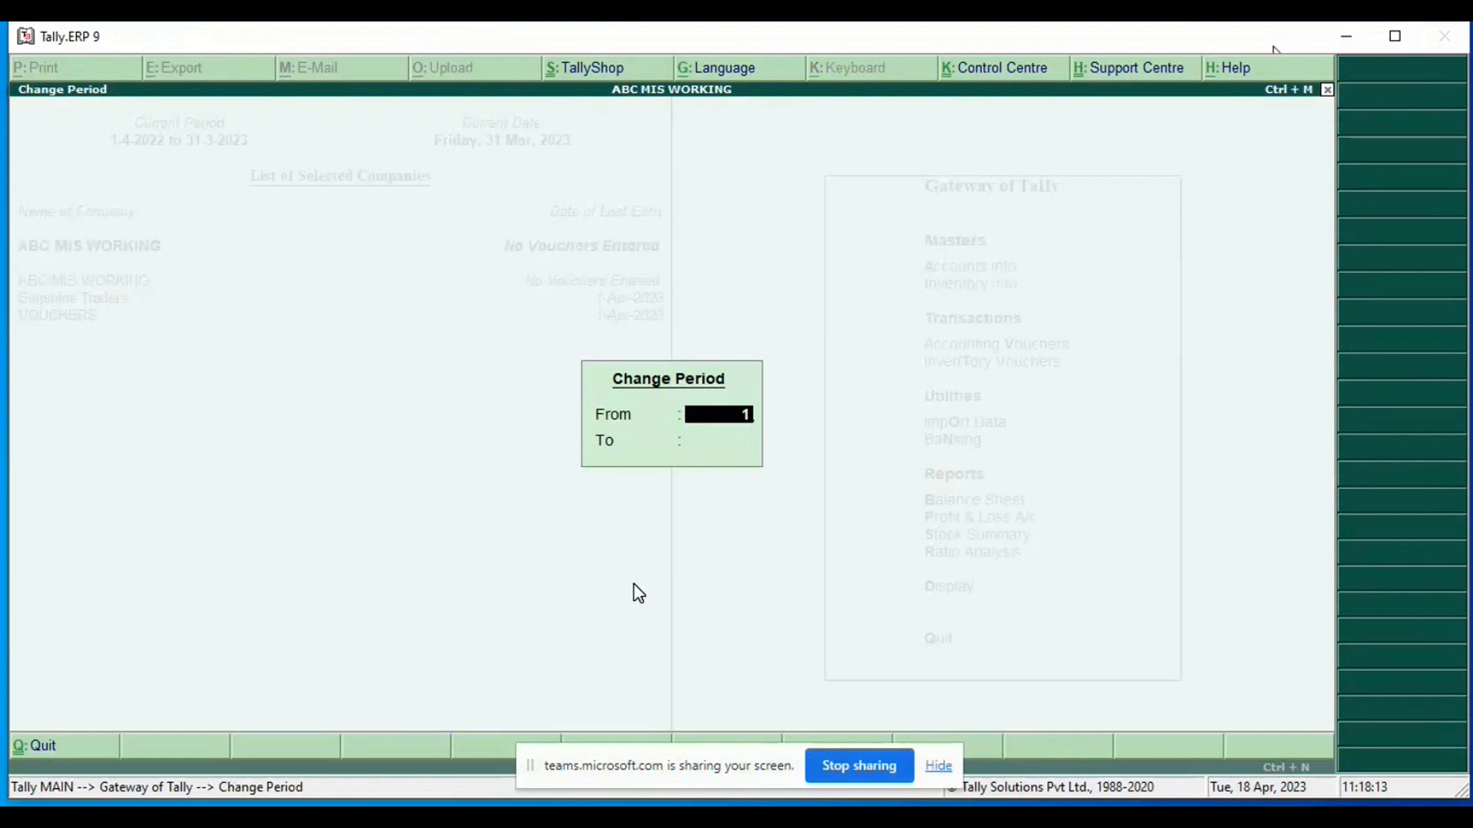
text(/4/2023)
key(Return)
text(31.)
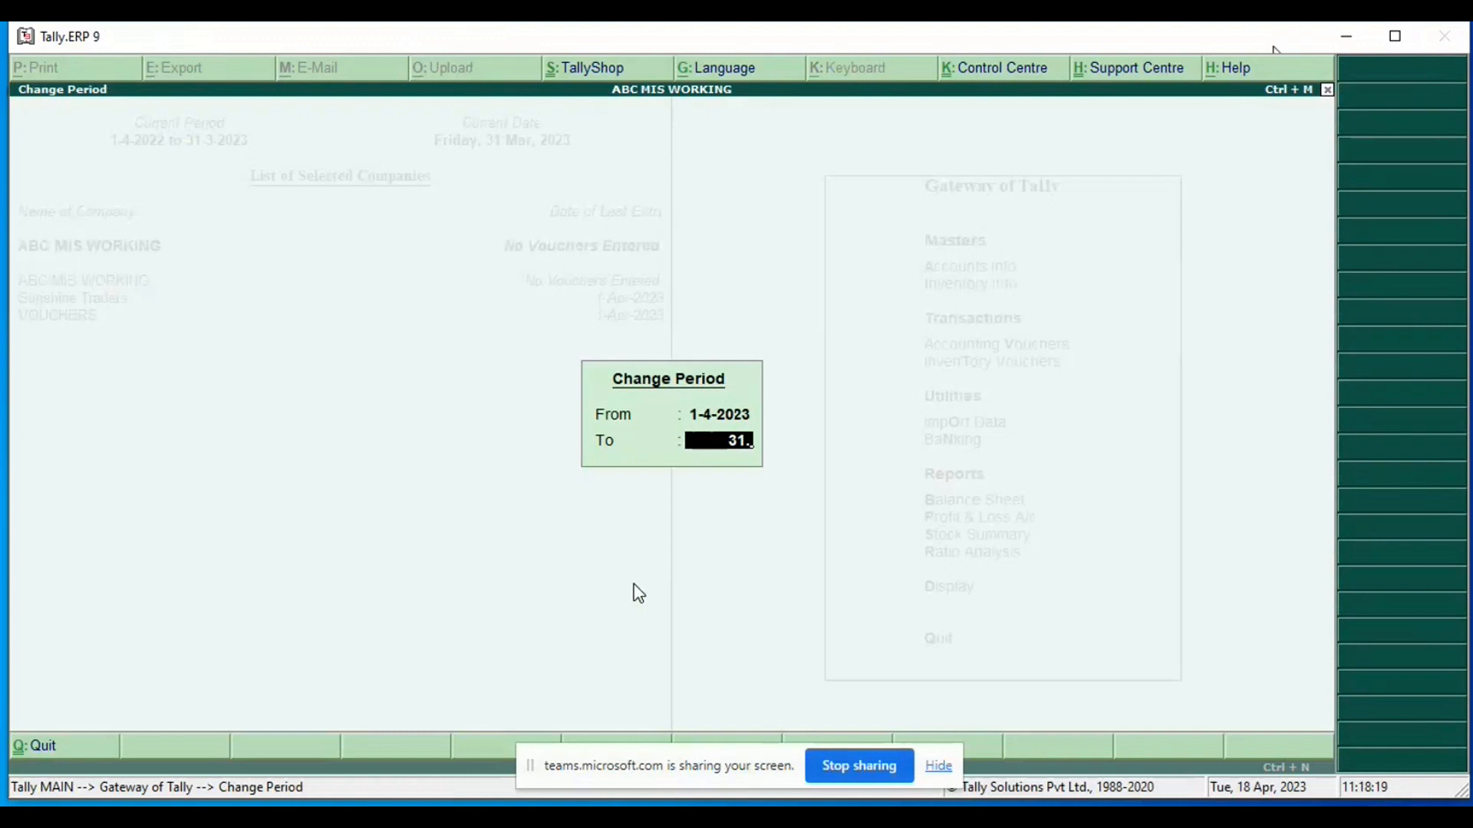
key(BackSpace)
text(/3/2024)
key(Return)
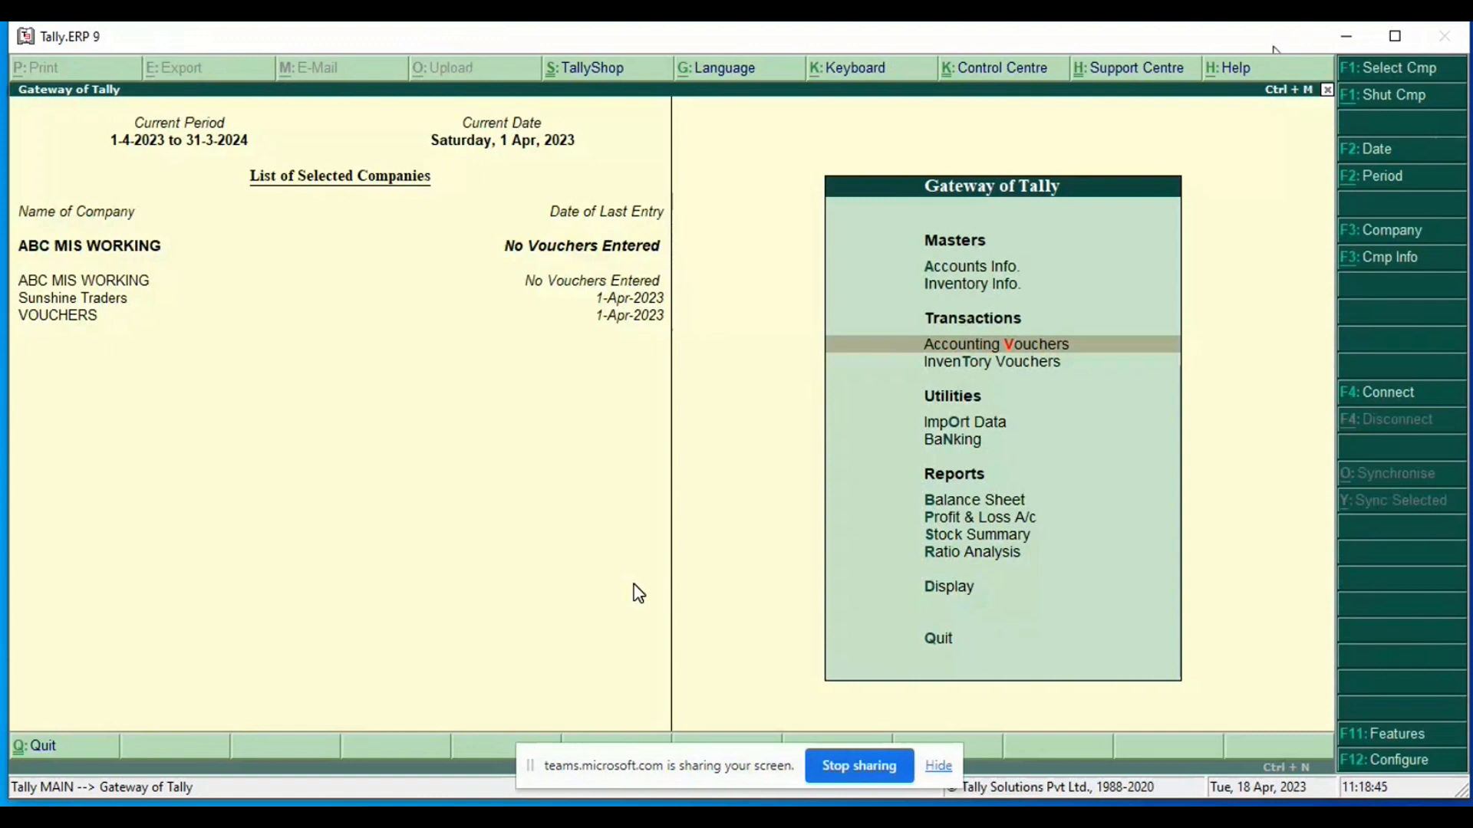
Step: Open the list of companies available for selection from the company information options
click(1374, 255)
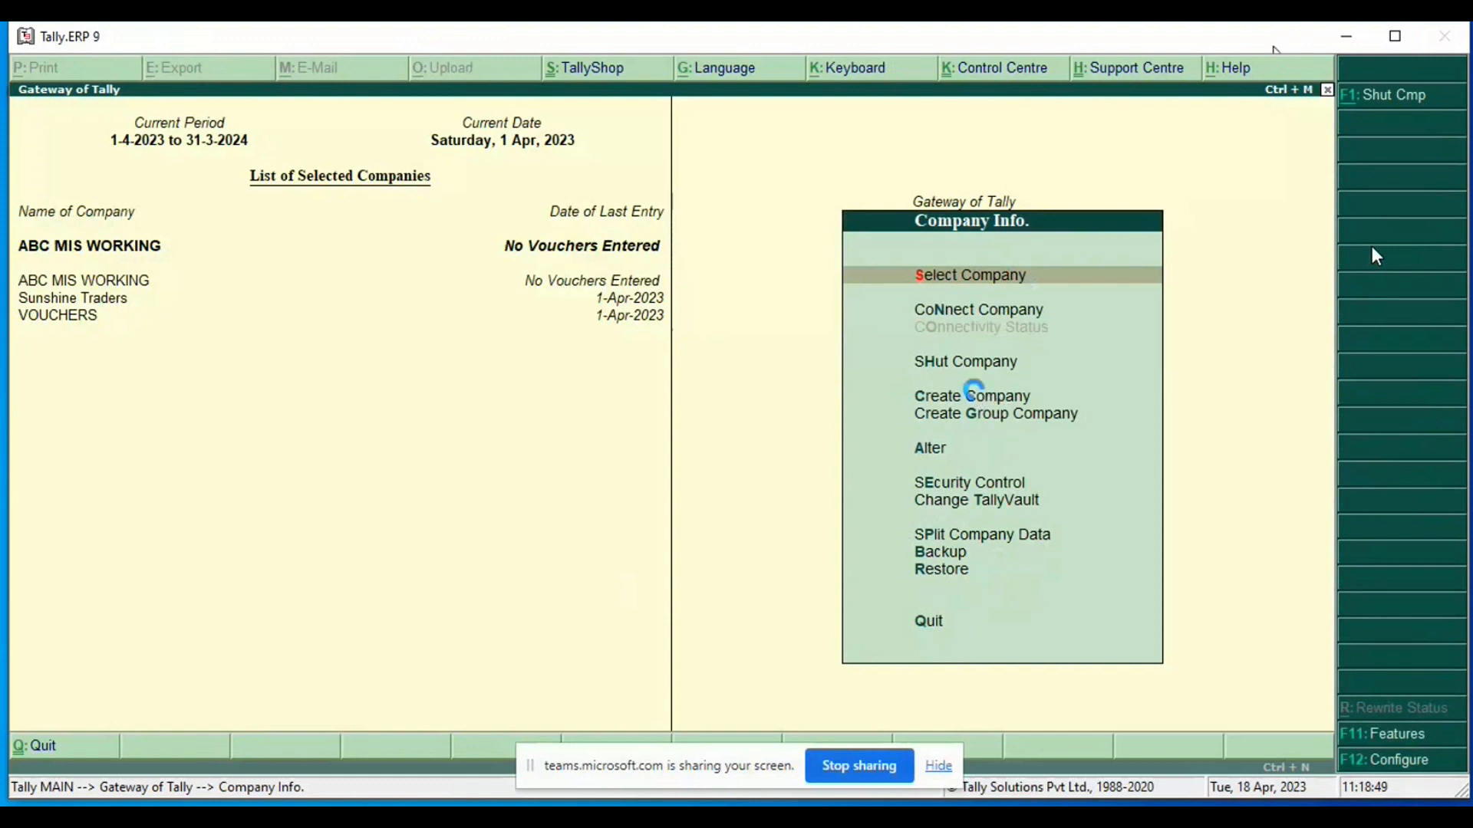
key(Escape)
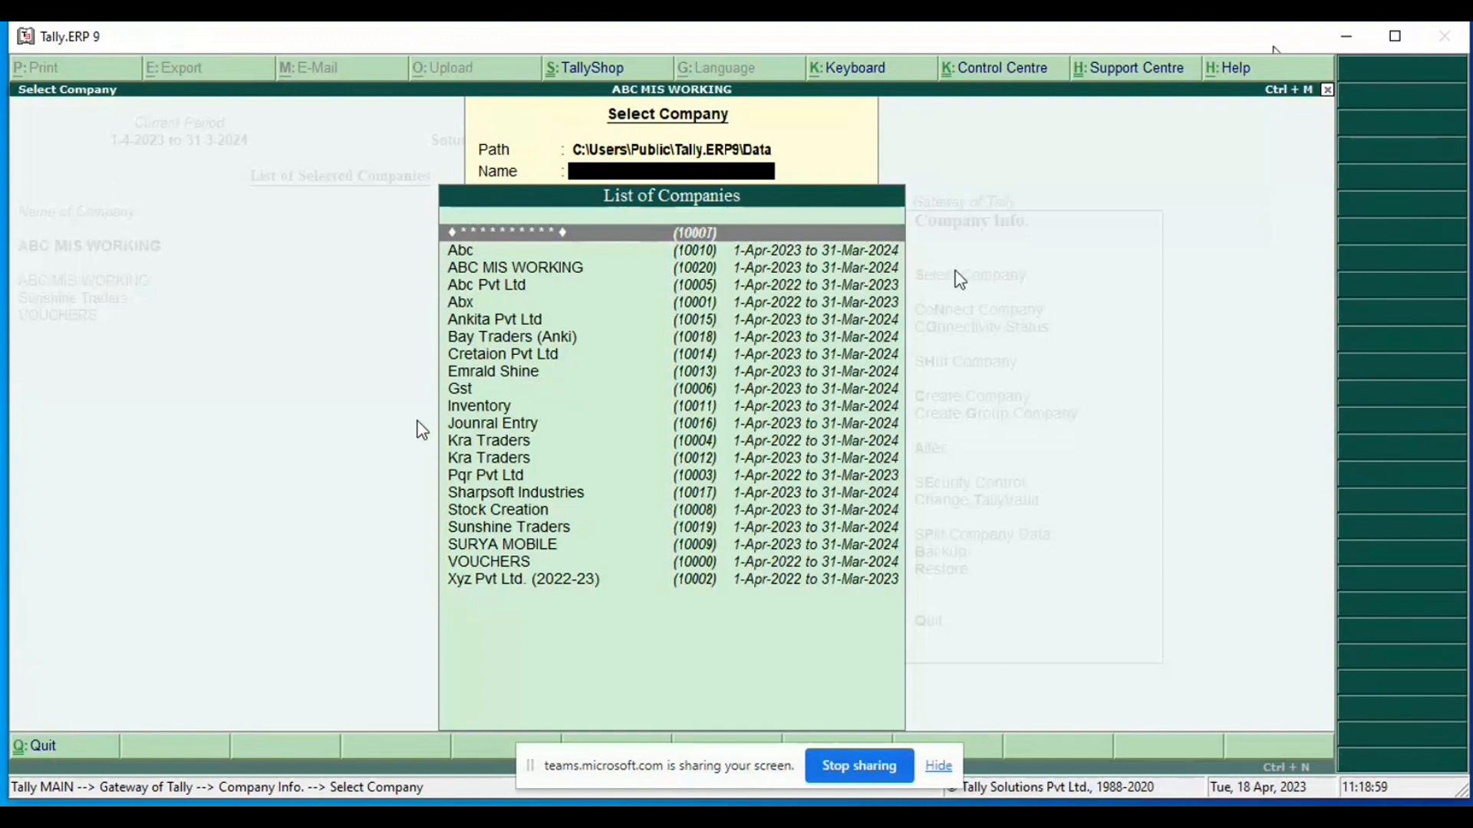
key(Down)
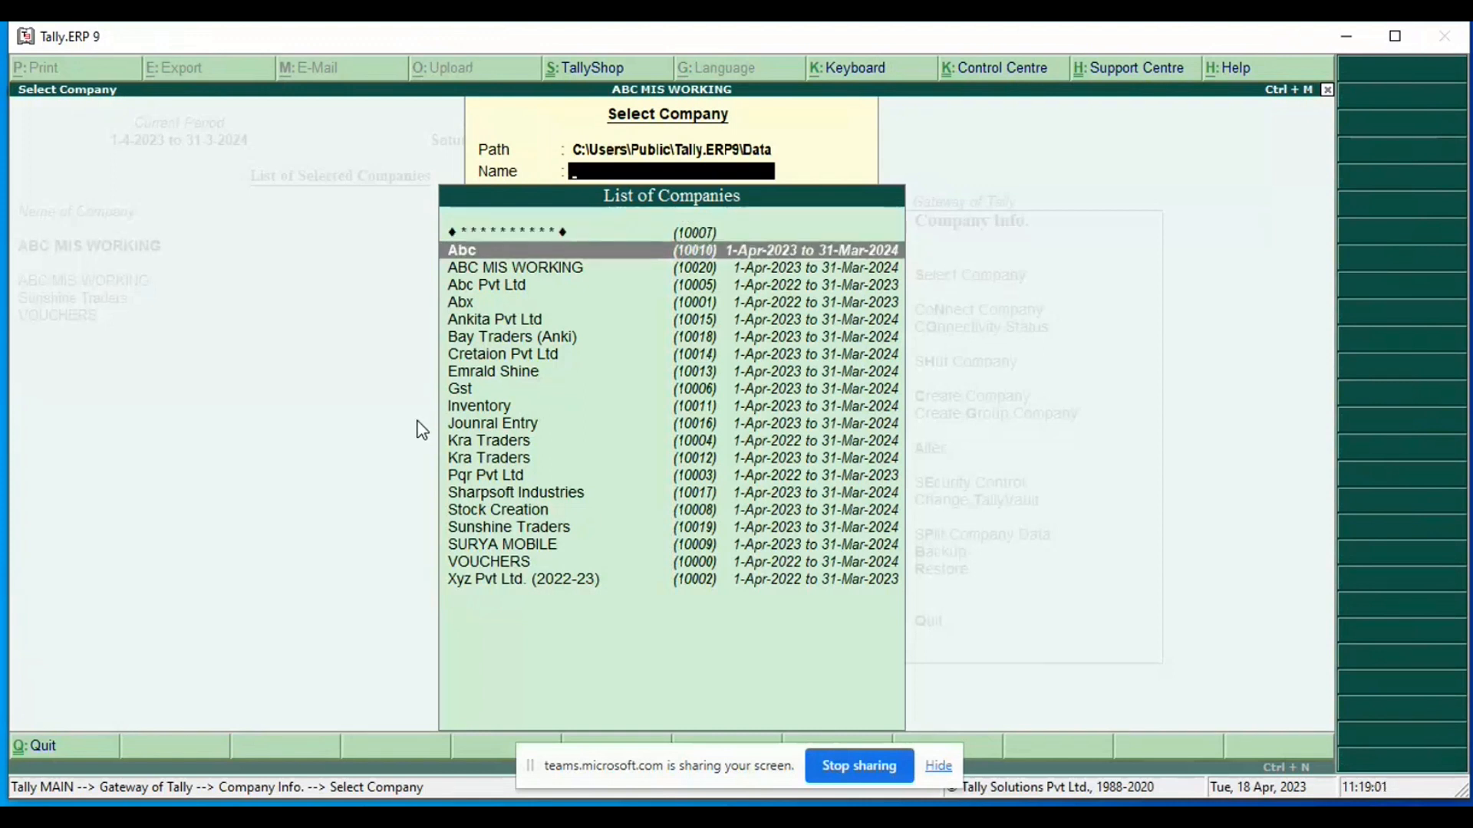
key(Escape)
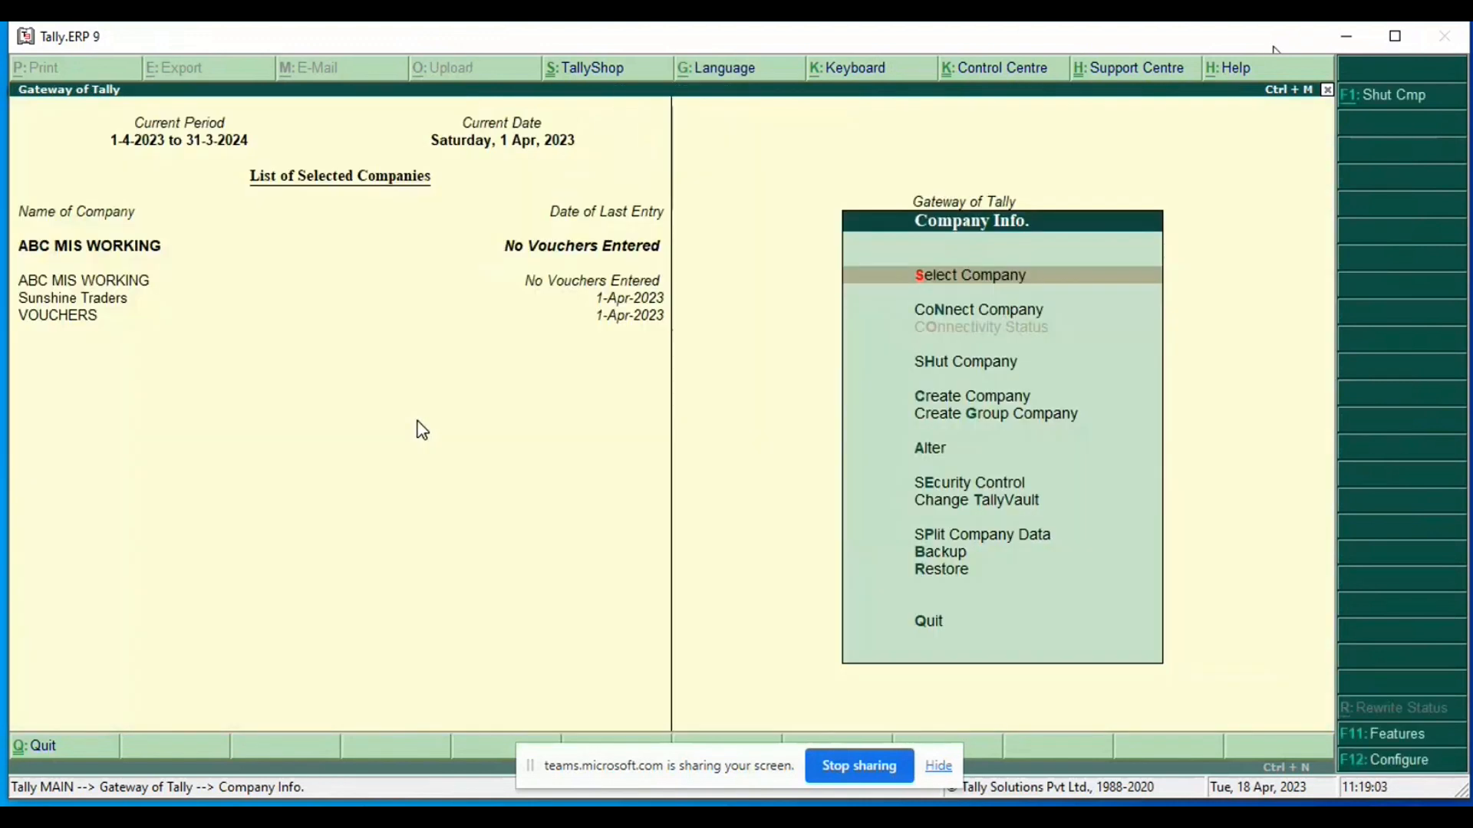
key(Down)
key(Down)
key(Up)
key(Up)
click(418, 424)
key(Return)
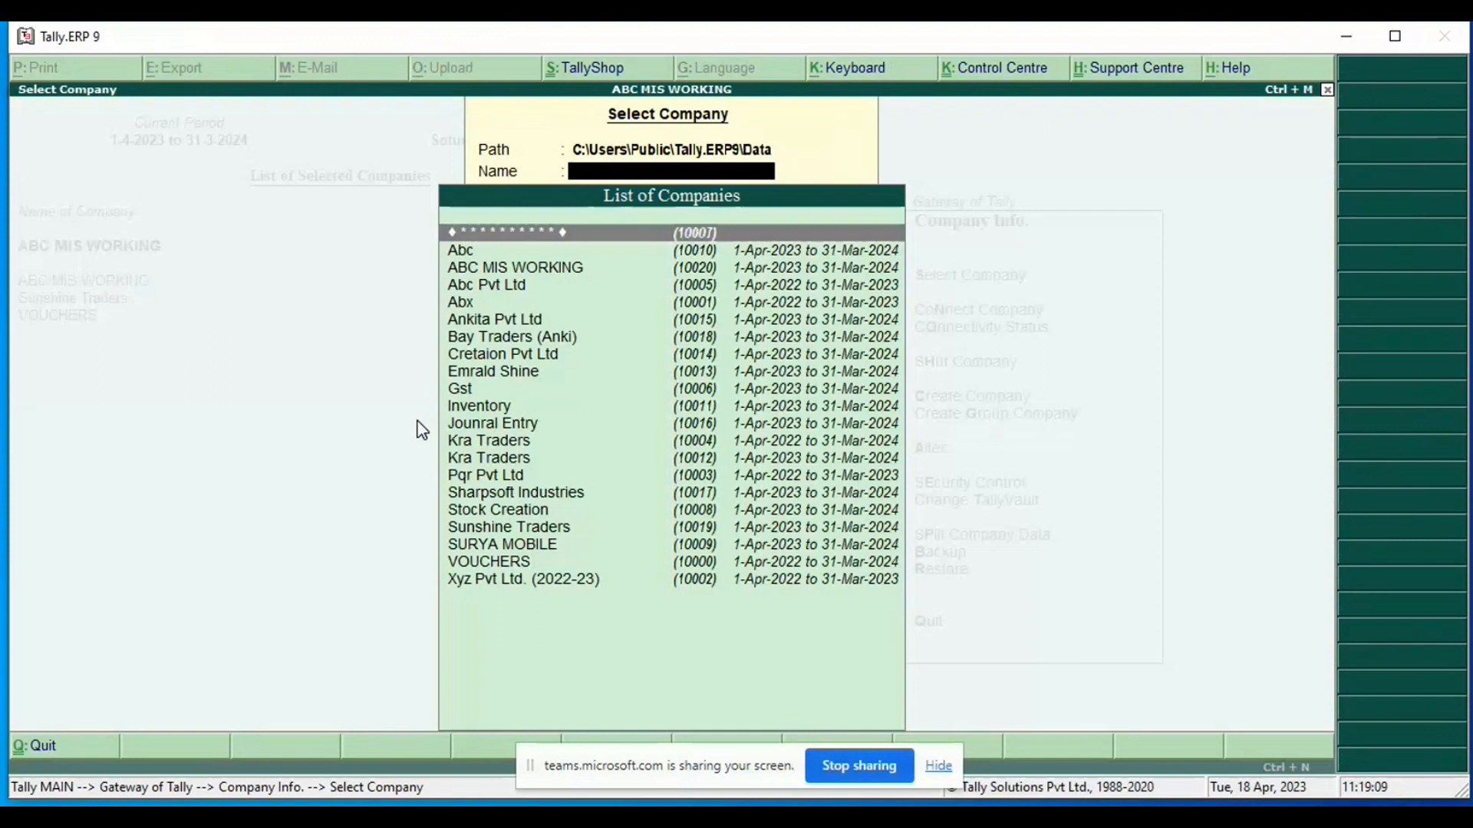
Step: Leave the company selection list and create a company named Abc, keeping all other default details
key(Escape)
key(Down)
key(Down)
key(Down)
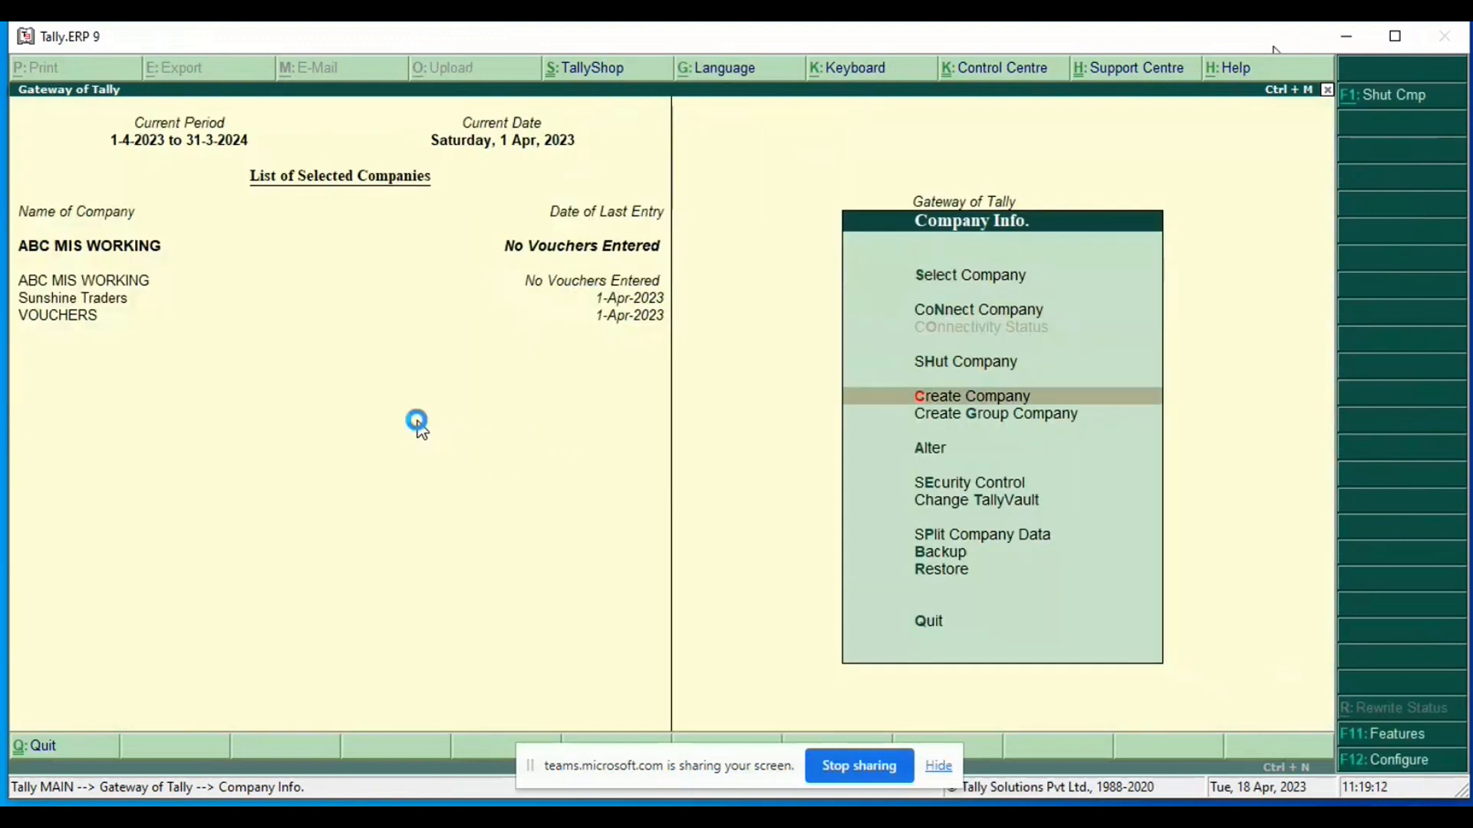
key(Return)
text(A)
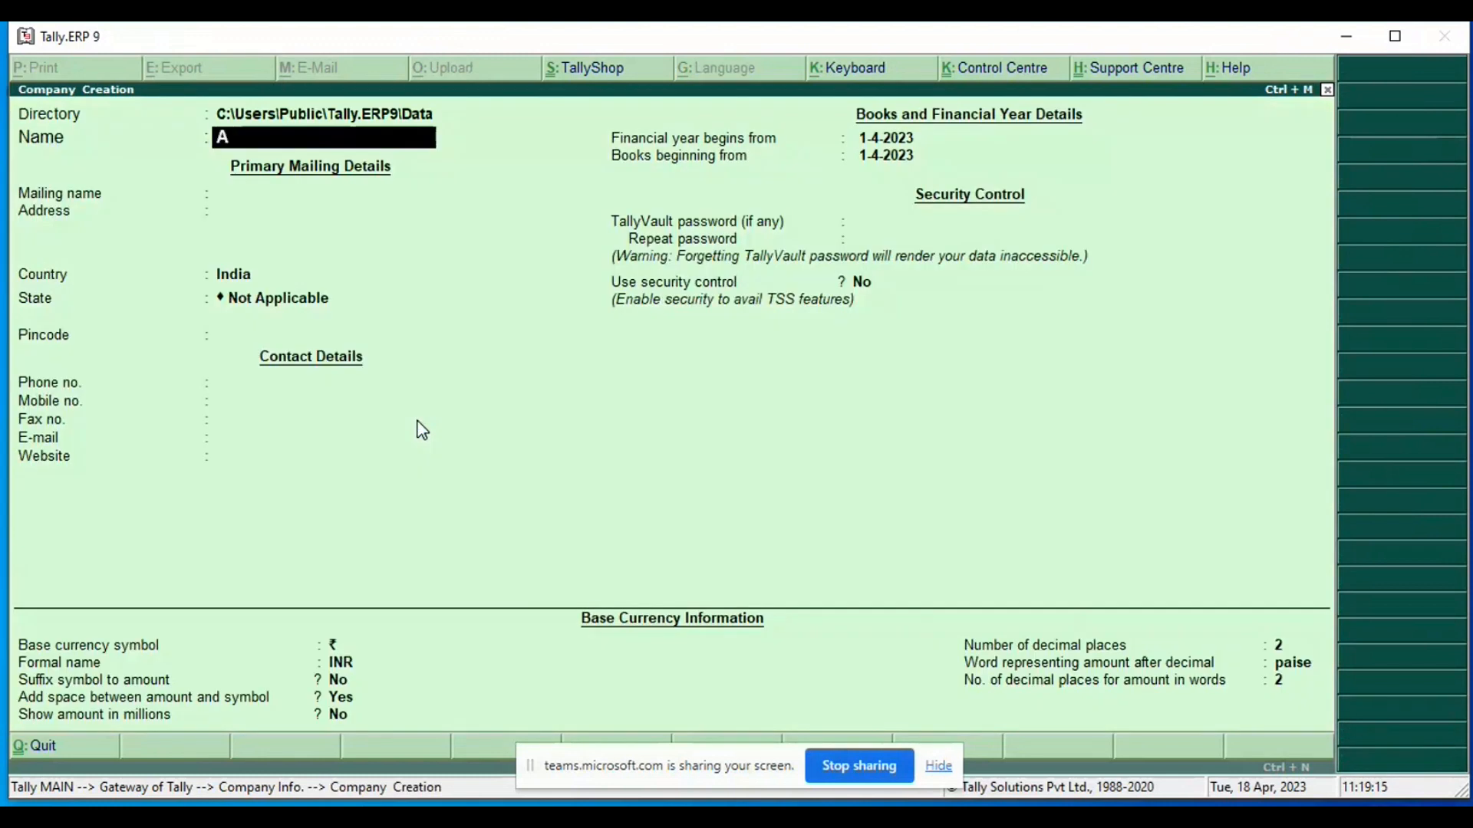
text(BC)
key(BackSpace)
key(BackSpace)
text(B)
key(BackSpace)
text(nc)
key(BackSpace)
key(BackSpace)
text(bc)
click(417, 422)
key(ctrl+a)
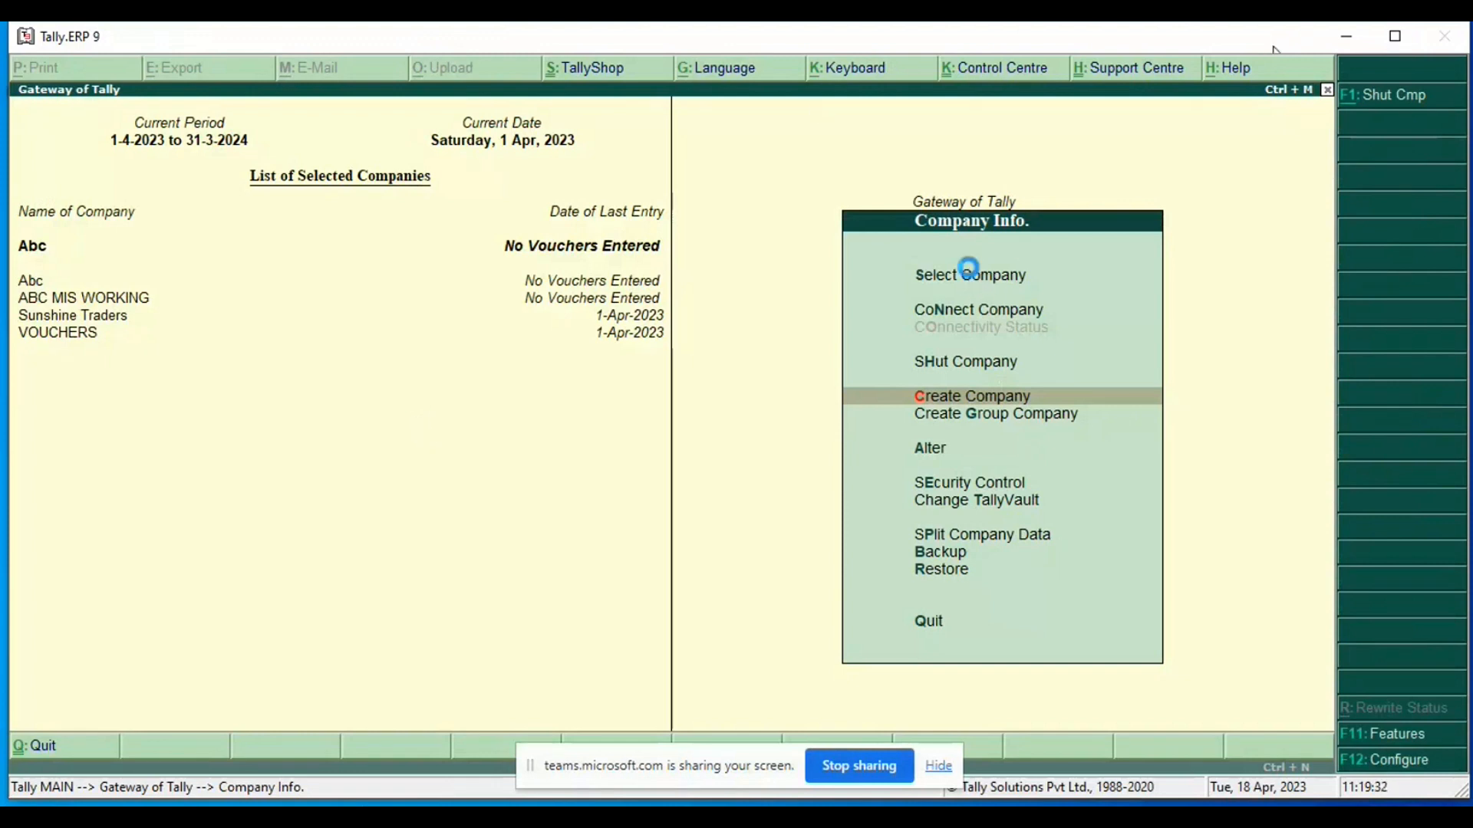
Step: Try to open the other existing company named Abc from the list of companies, and dismiss the message
click(968, 273)
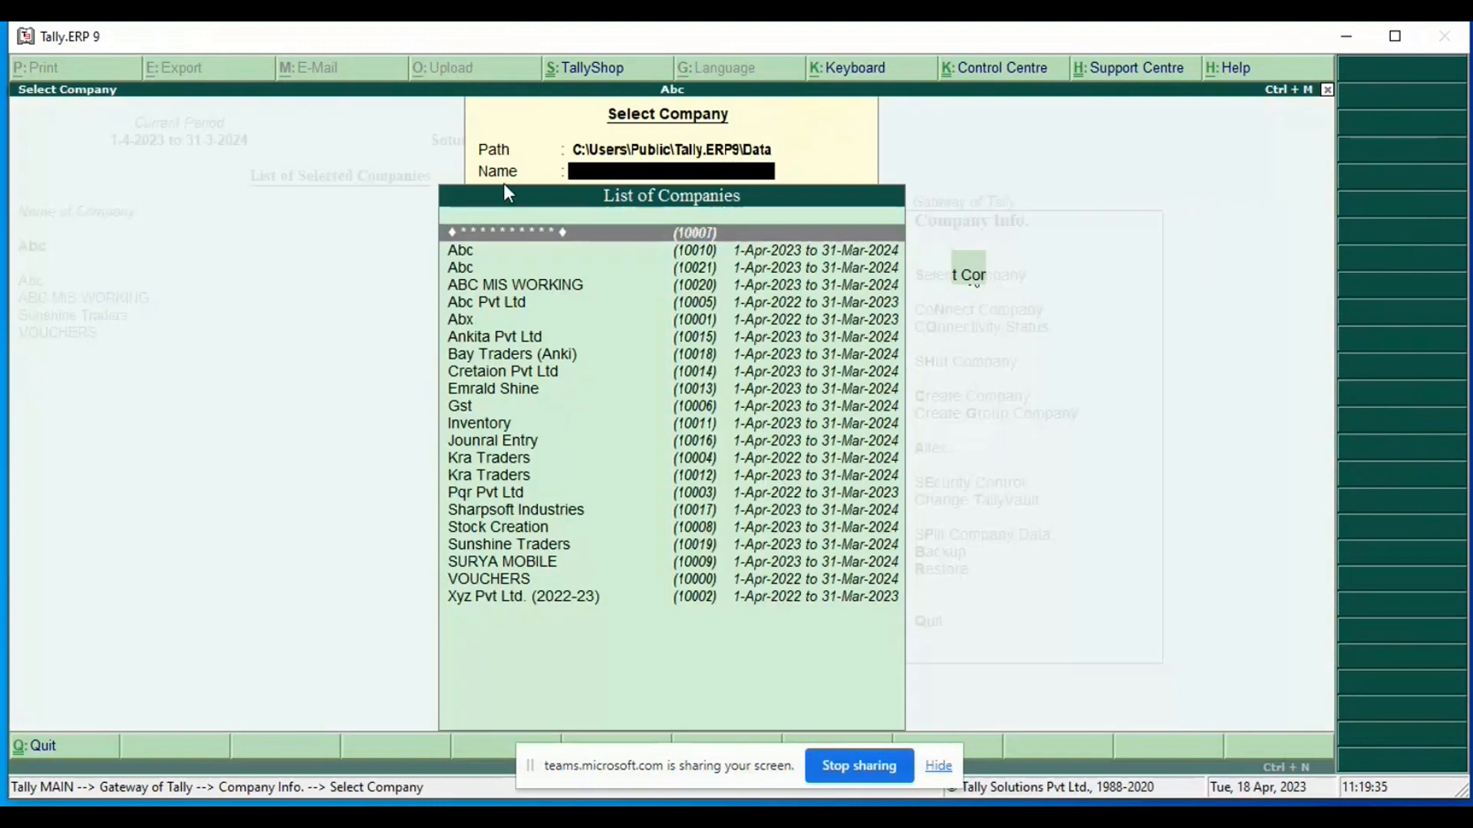
key(Down)
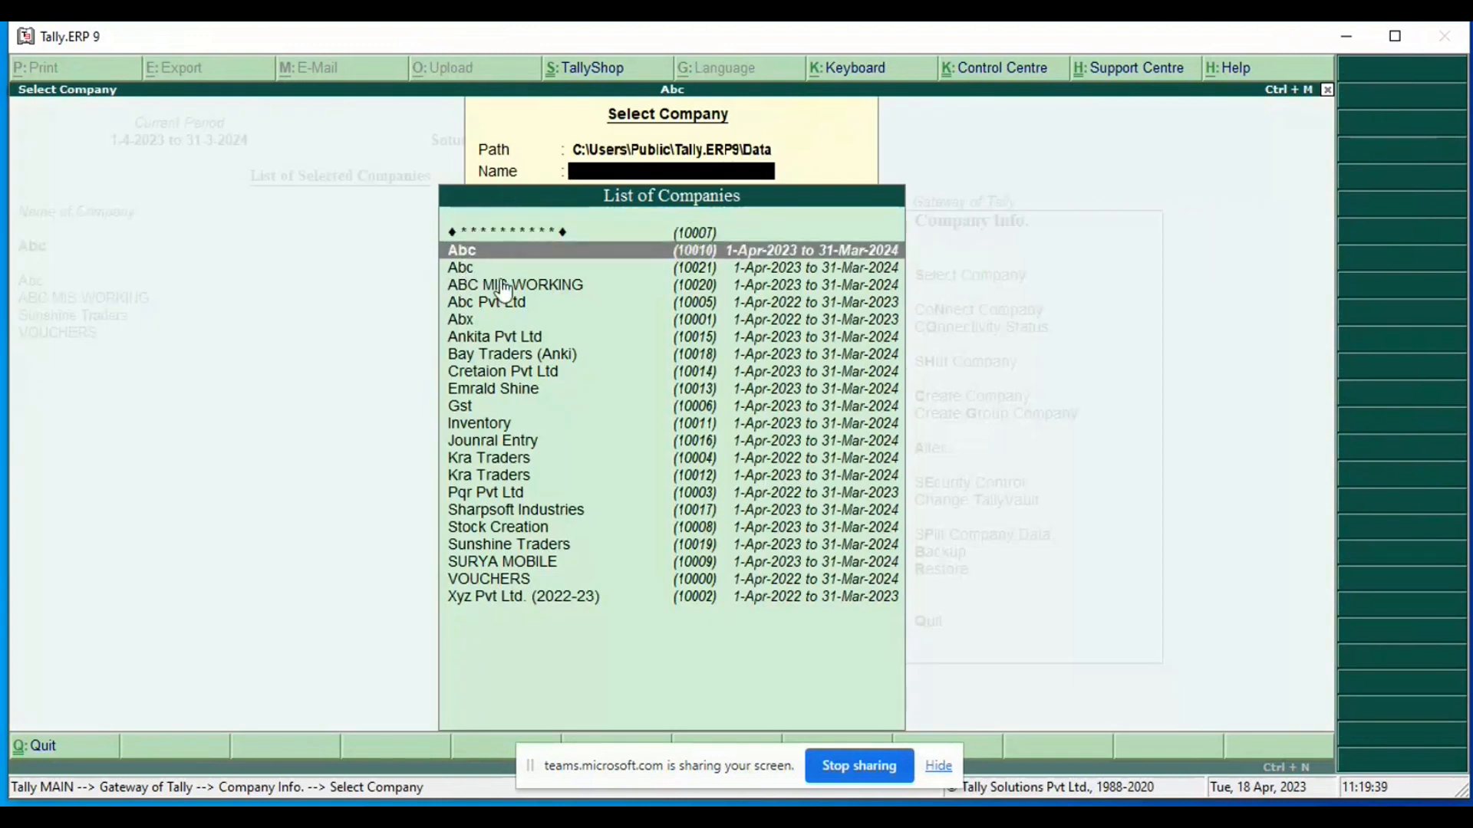
click(699, 278)
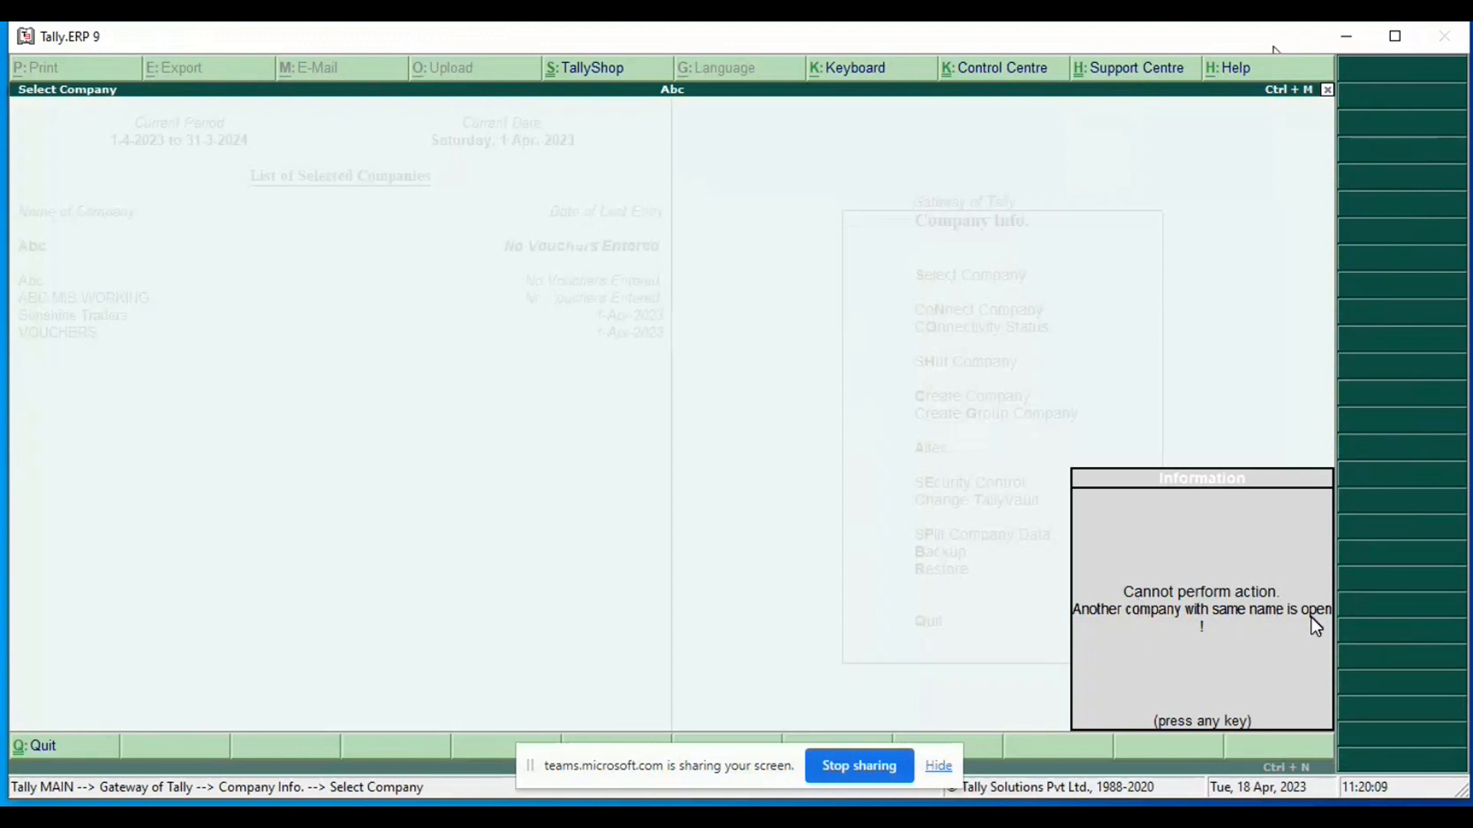
key(Escape)
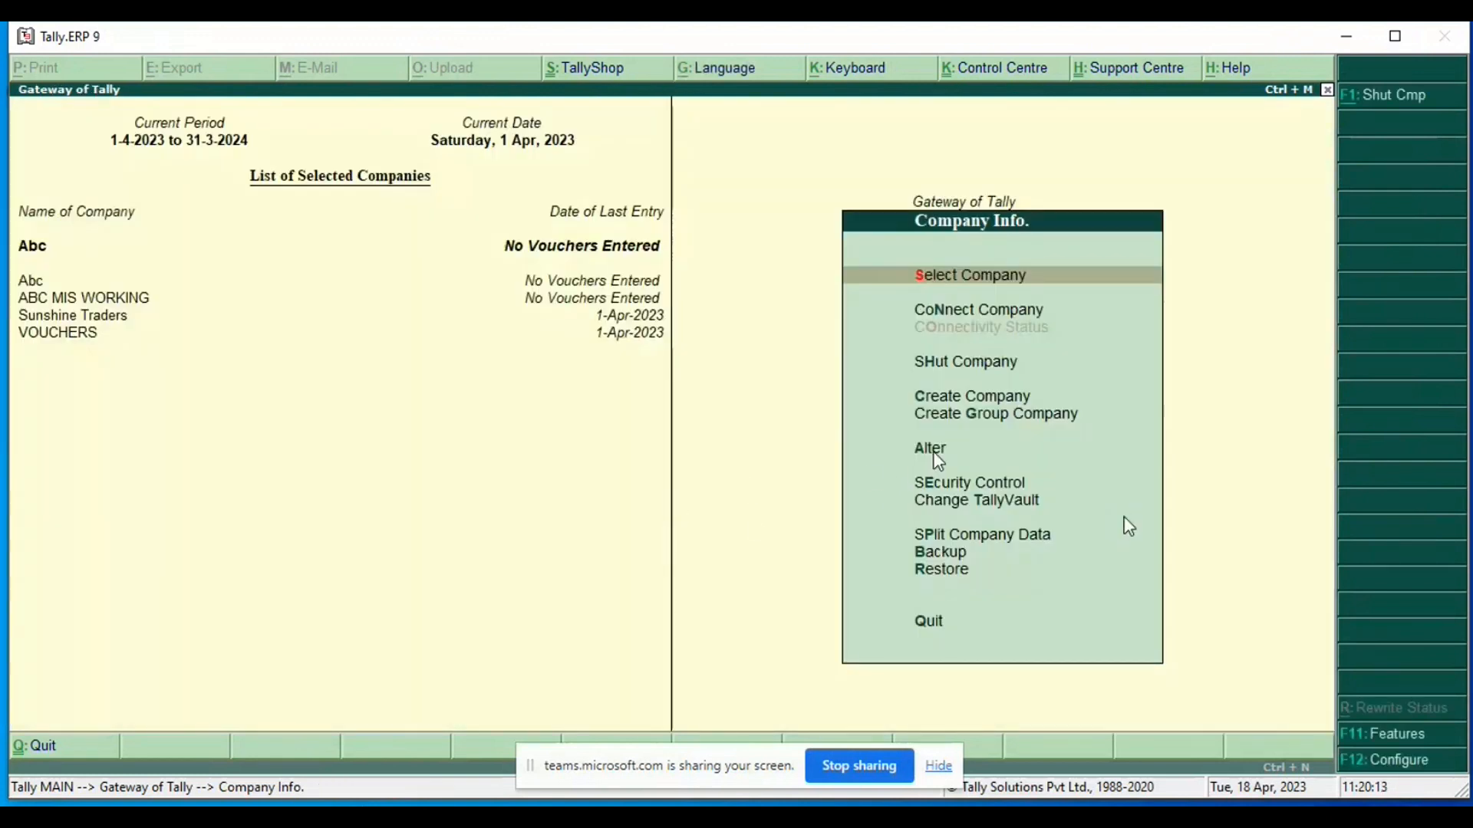
Step: Delete the newly created company Abc and return to the company information options
key(Return)
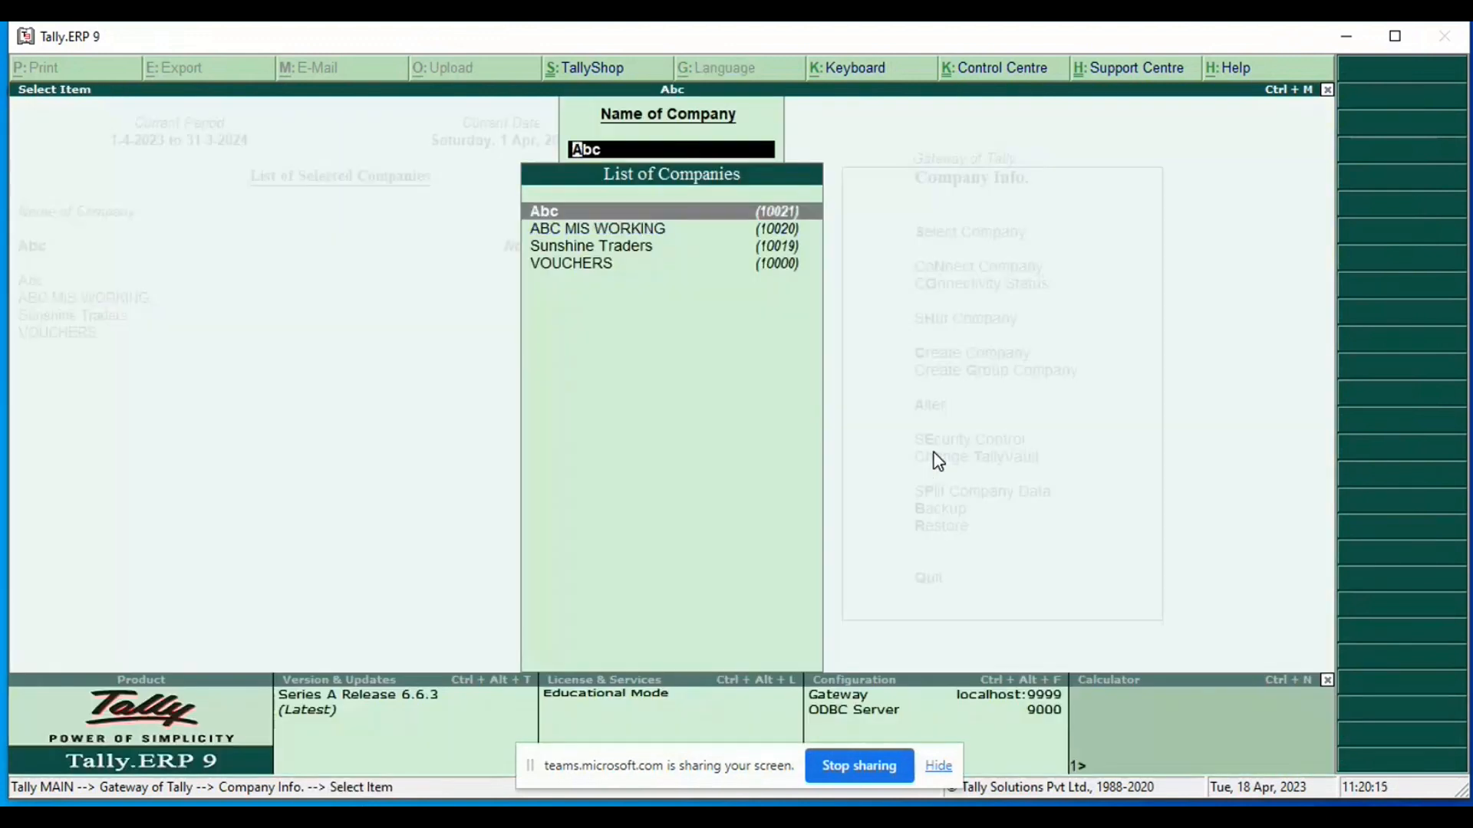
key(Return)
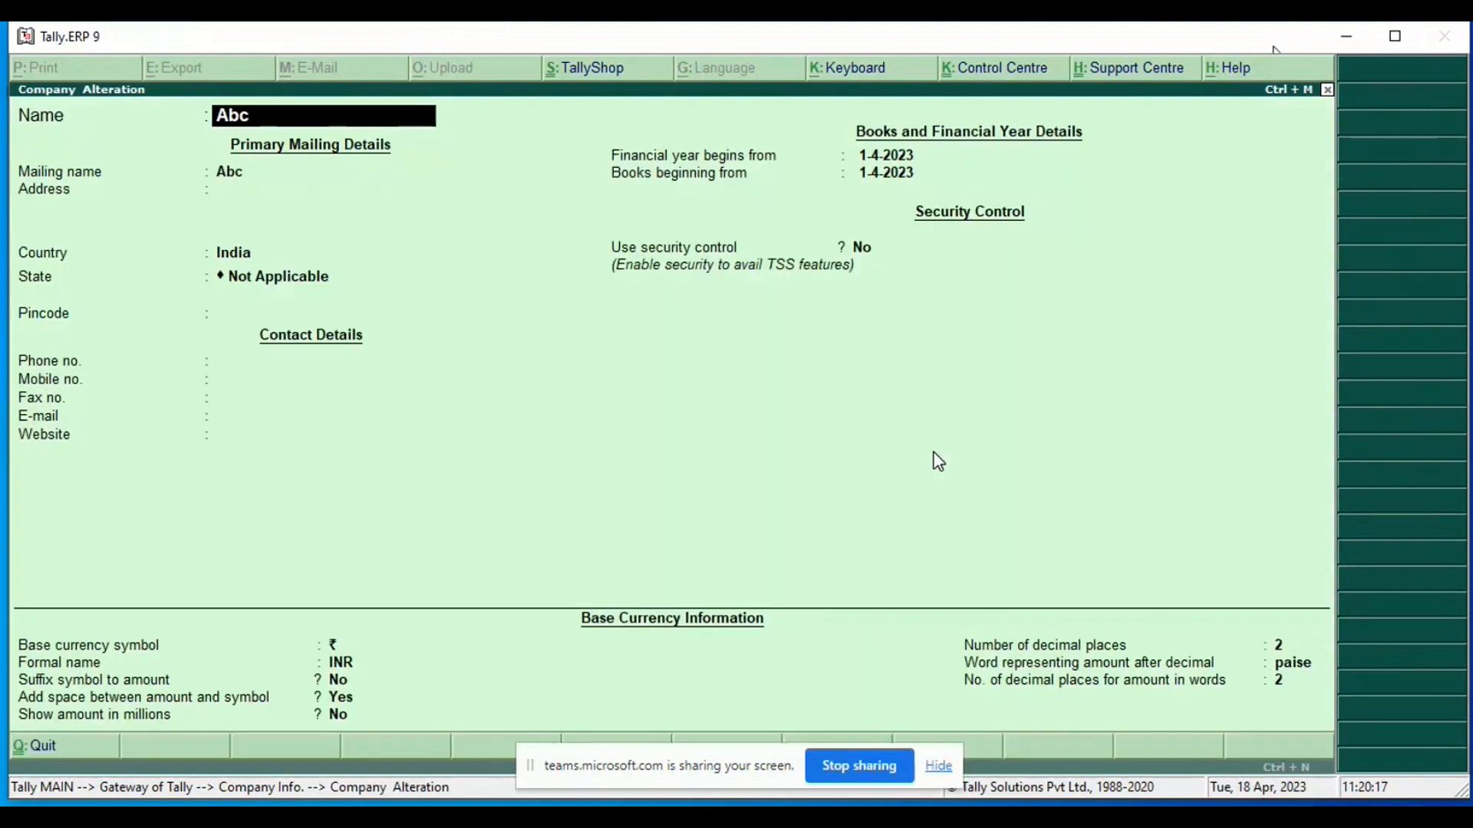
key(alt+d)
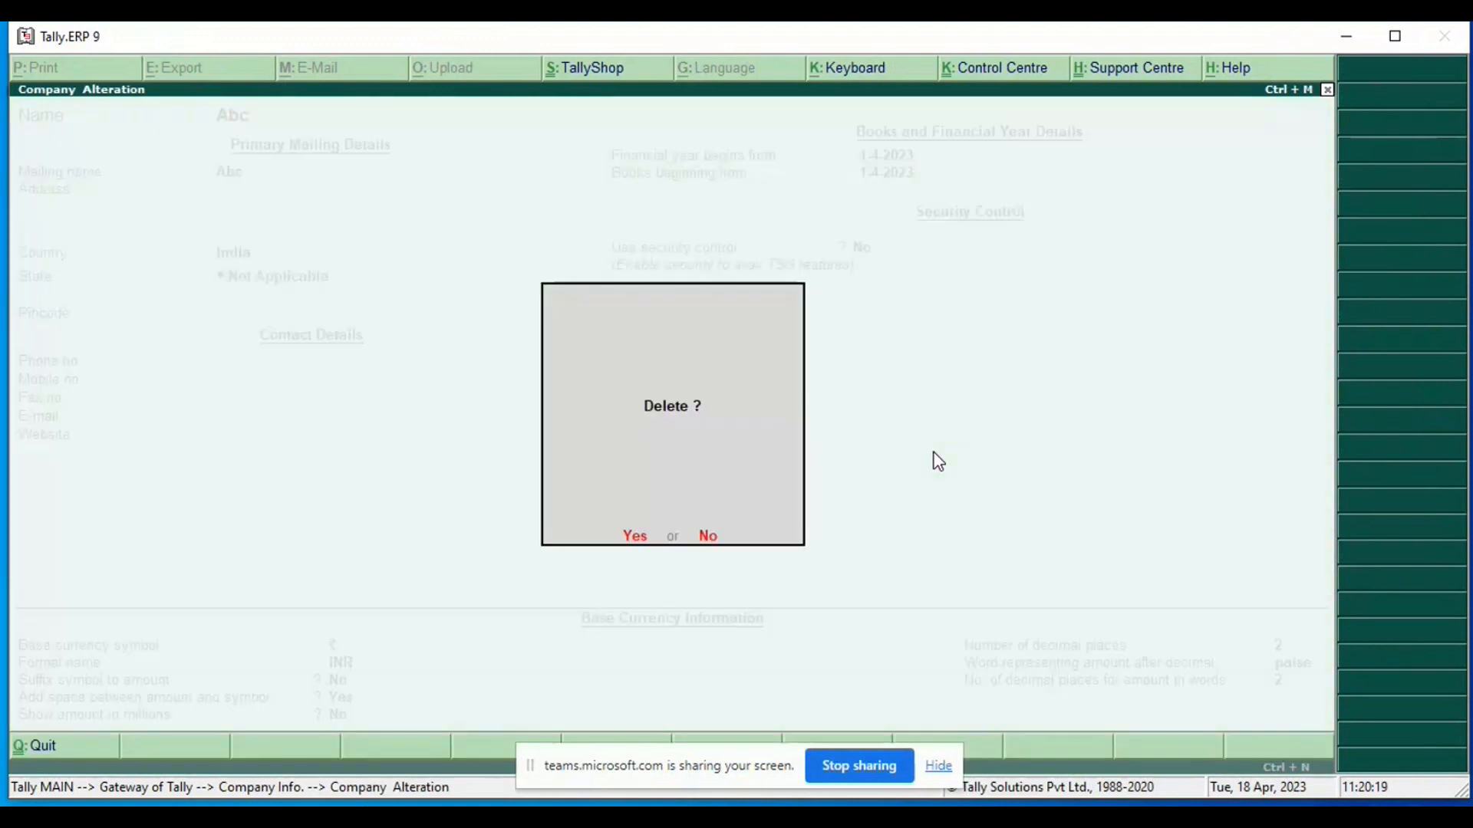
key(y)
key(y)
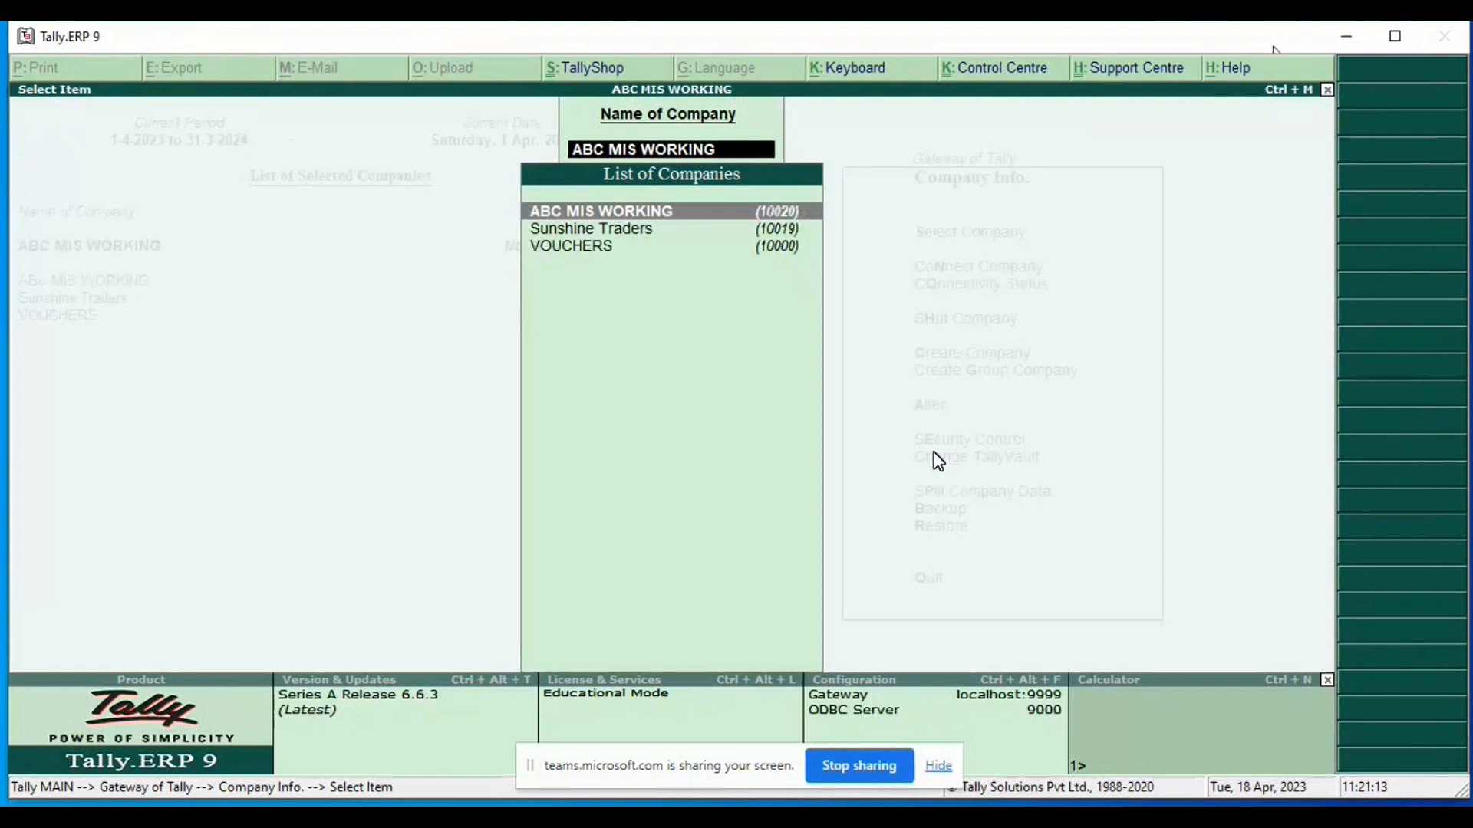
key(Return)
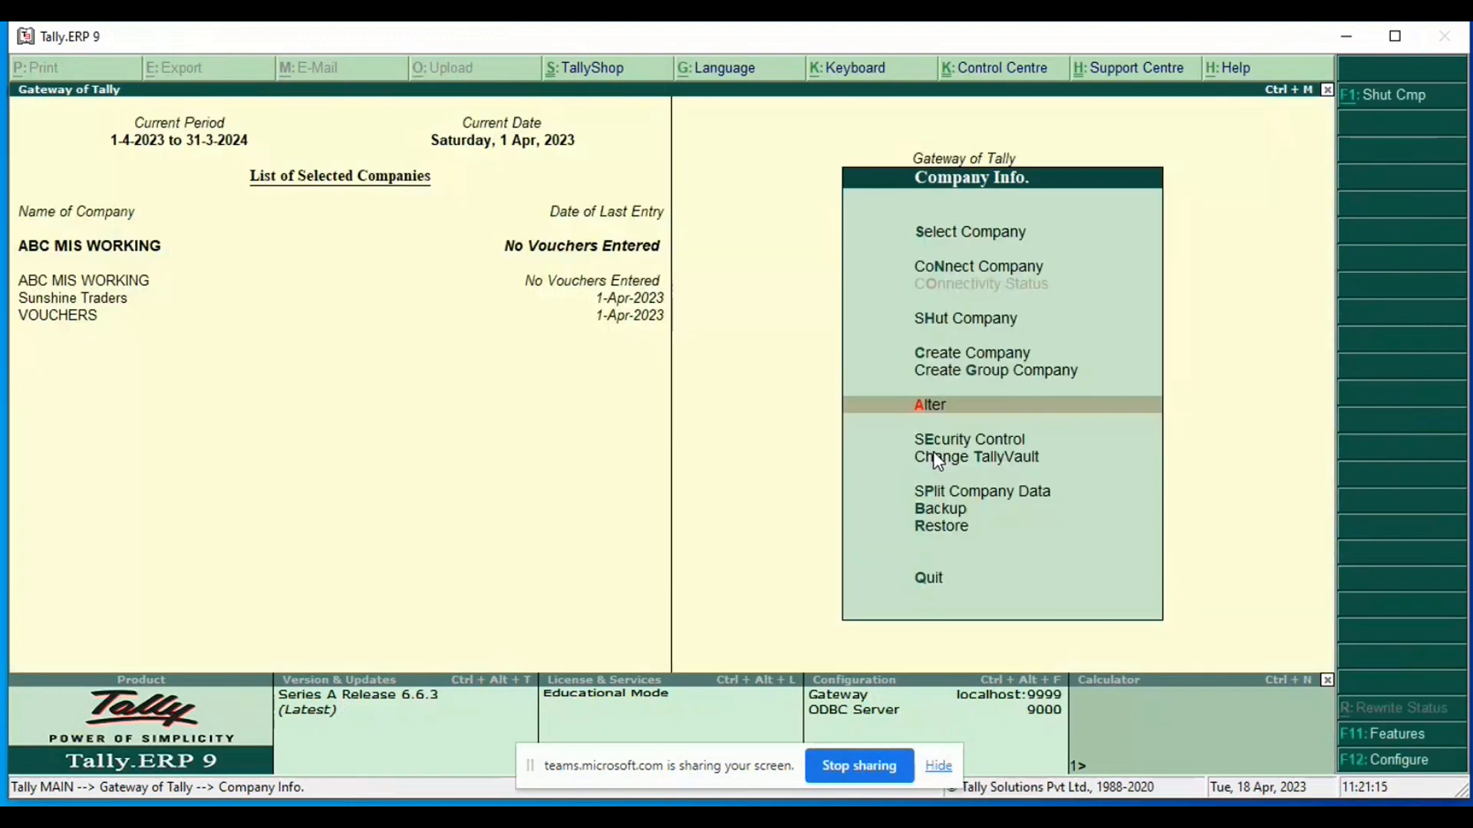
Step: Create a company named Abc (2022-23), keeping all other default details
key(Up)
key(Up)
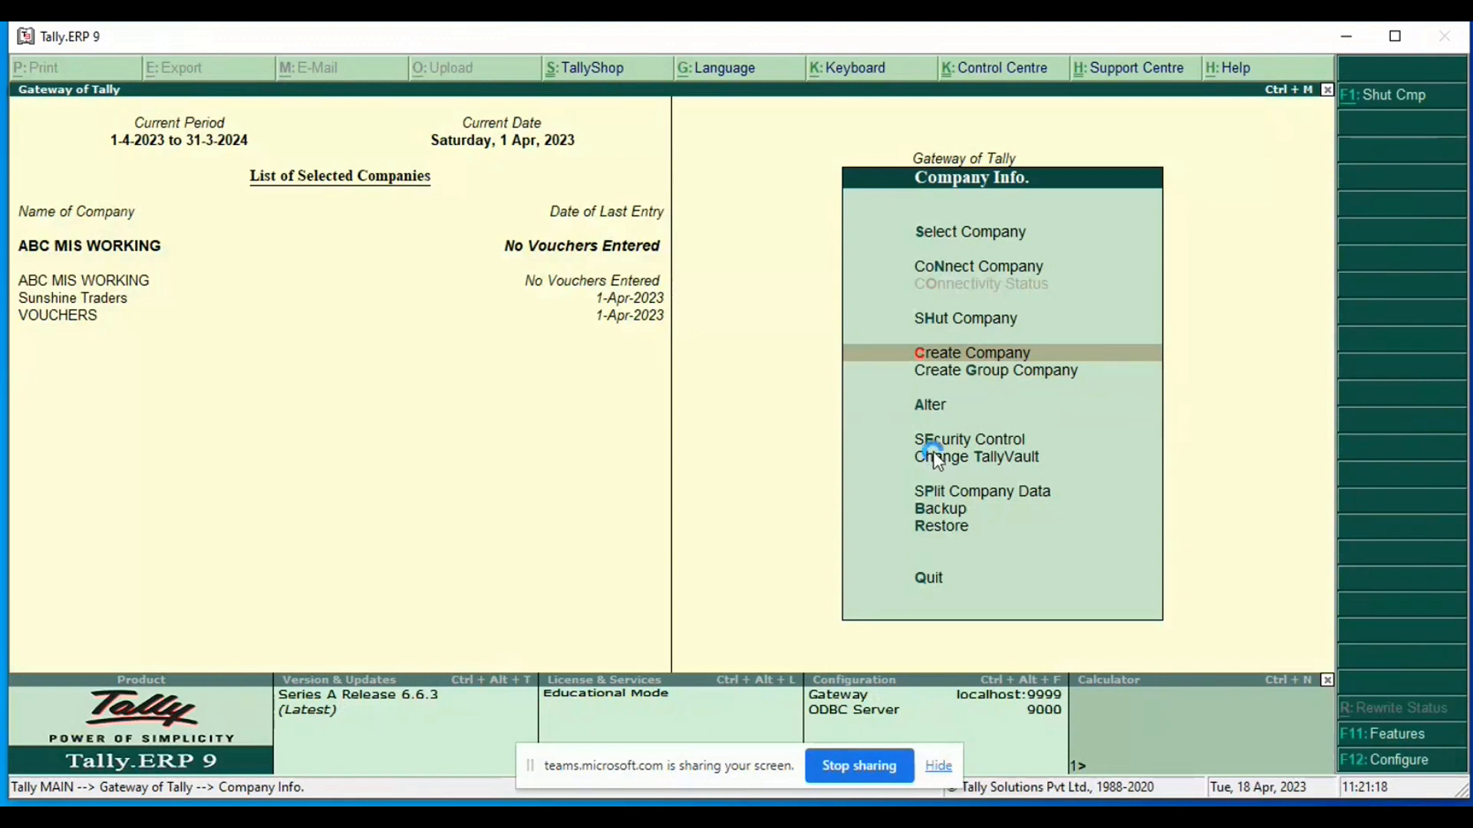
text(Abc)
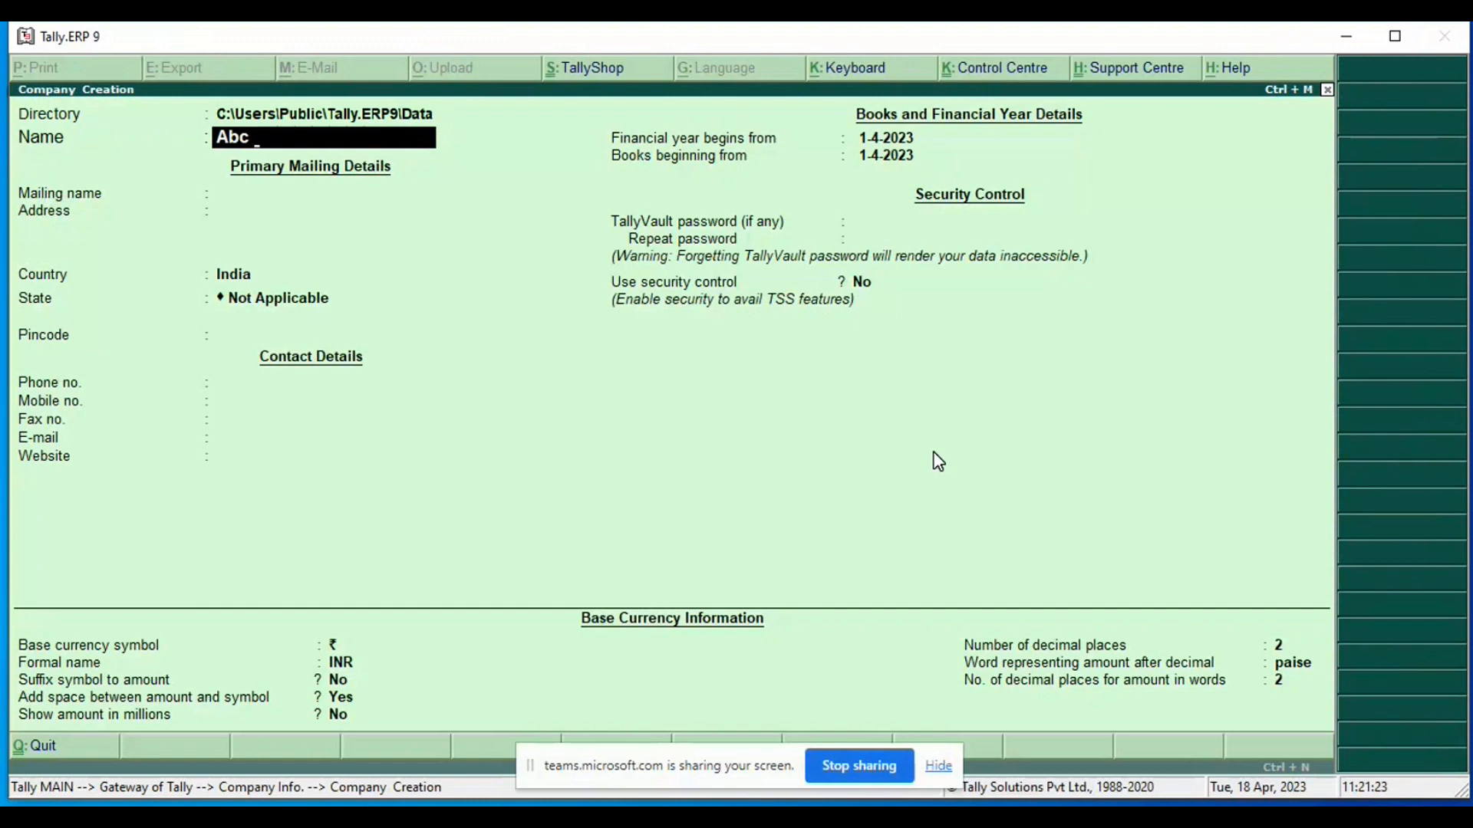
text( (2022-23))
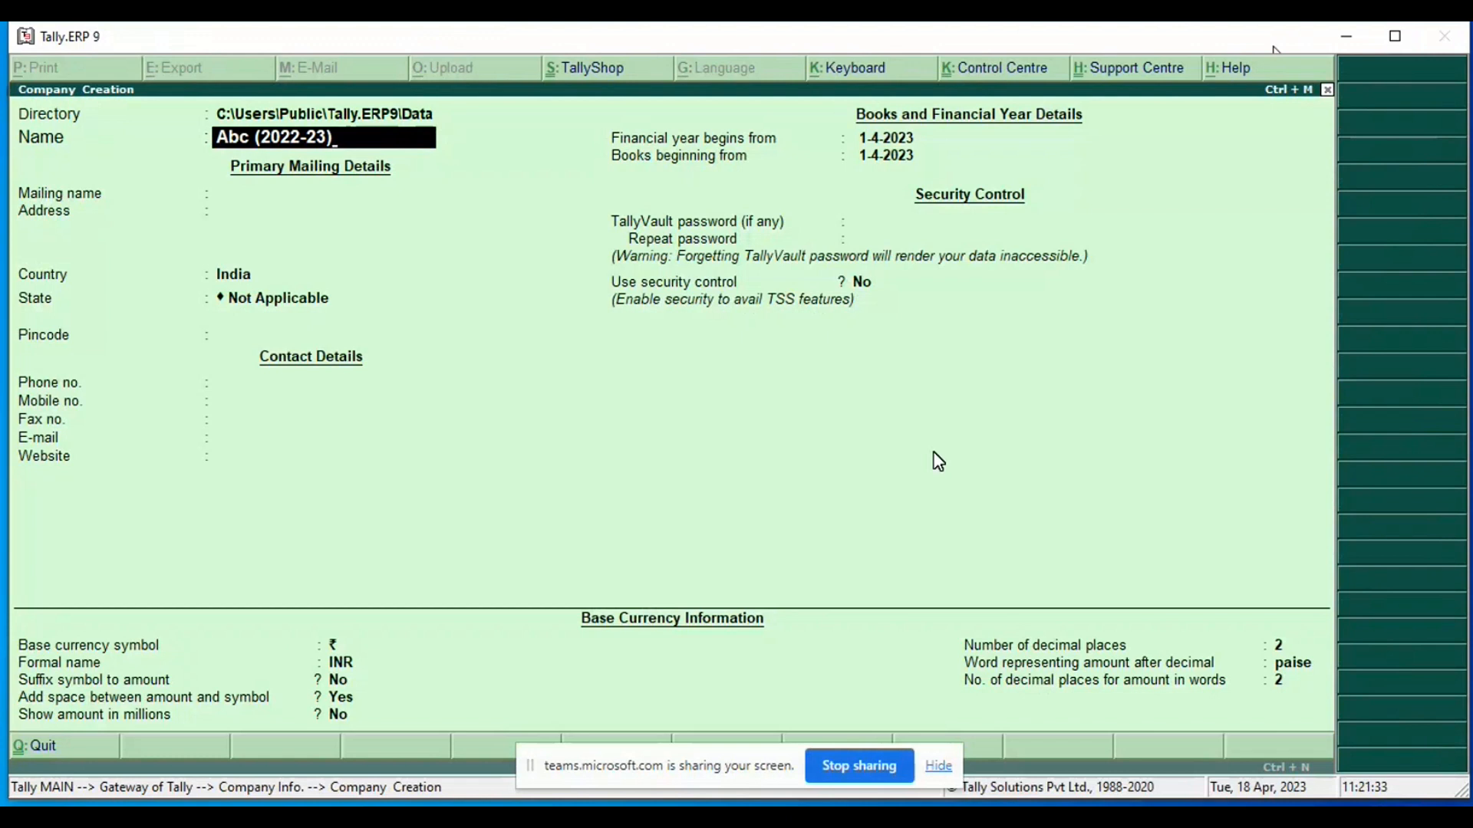
key(Return)
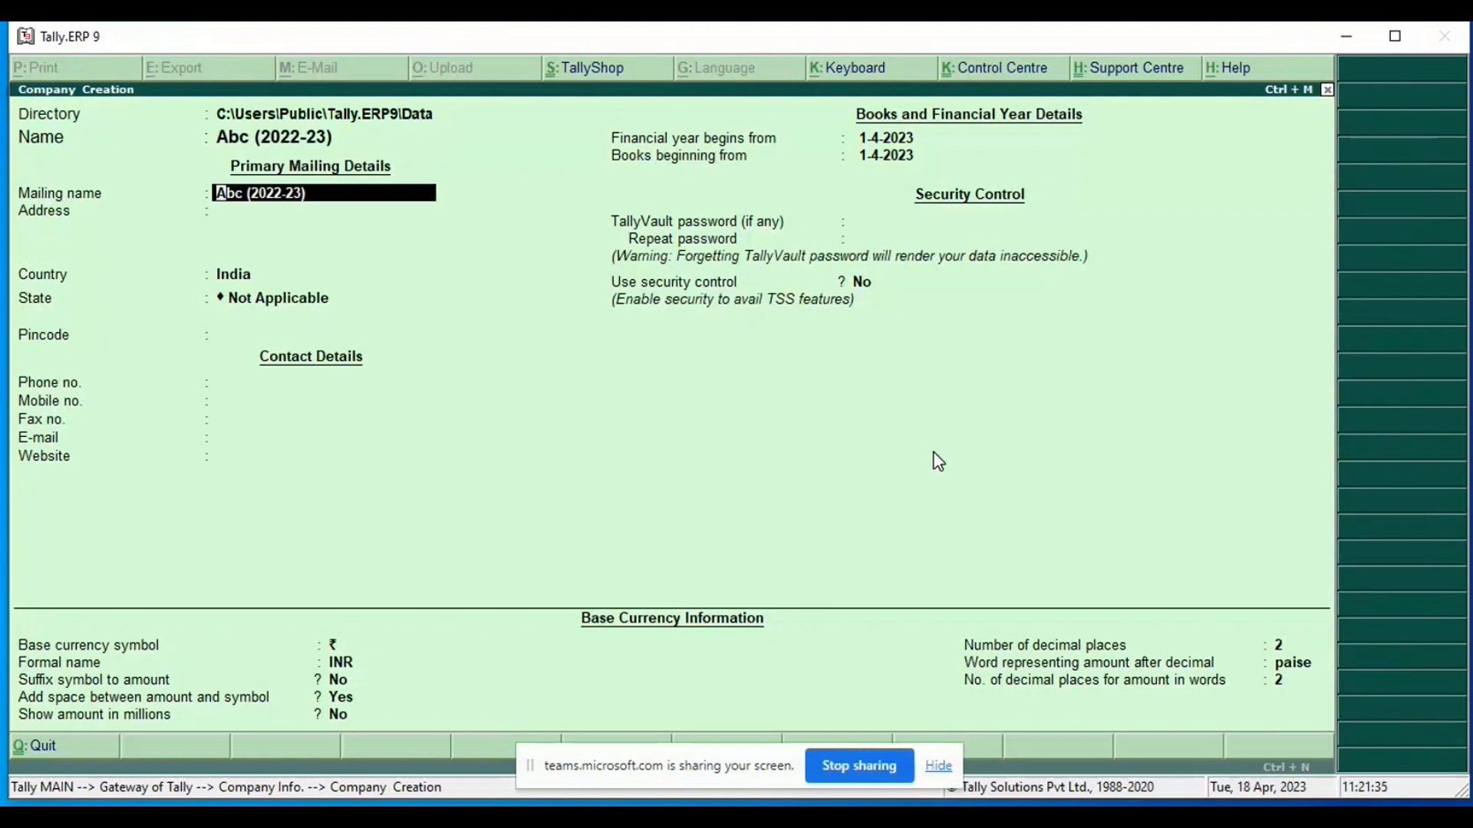
key(ctrl+a)
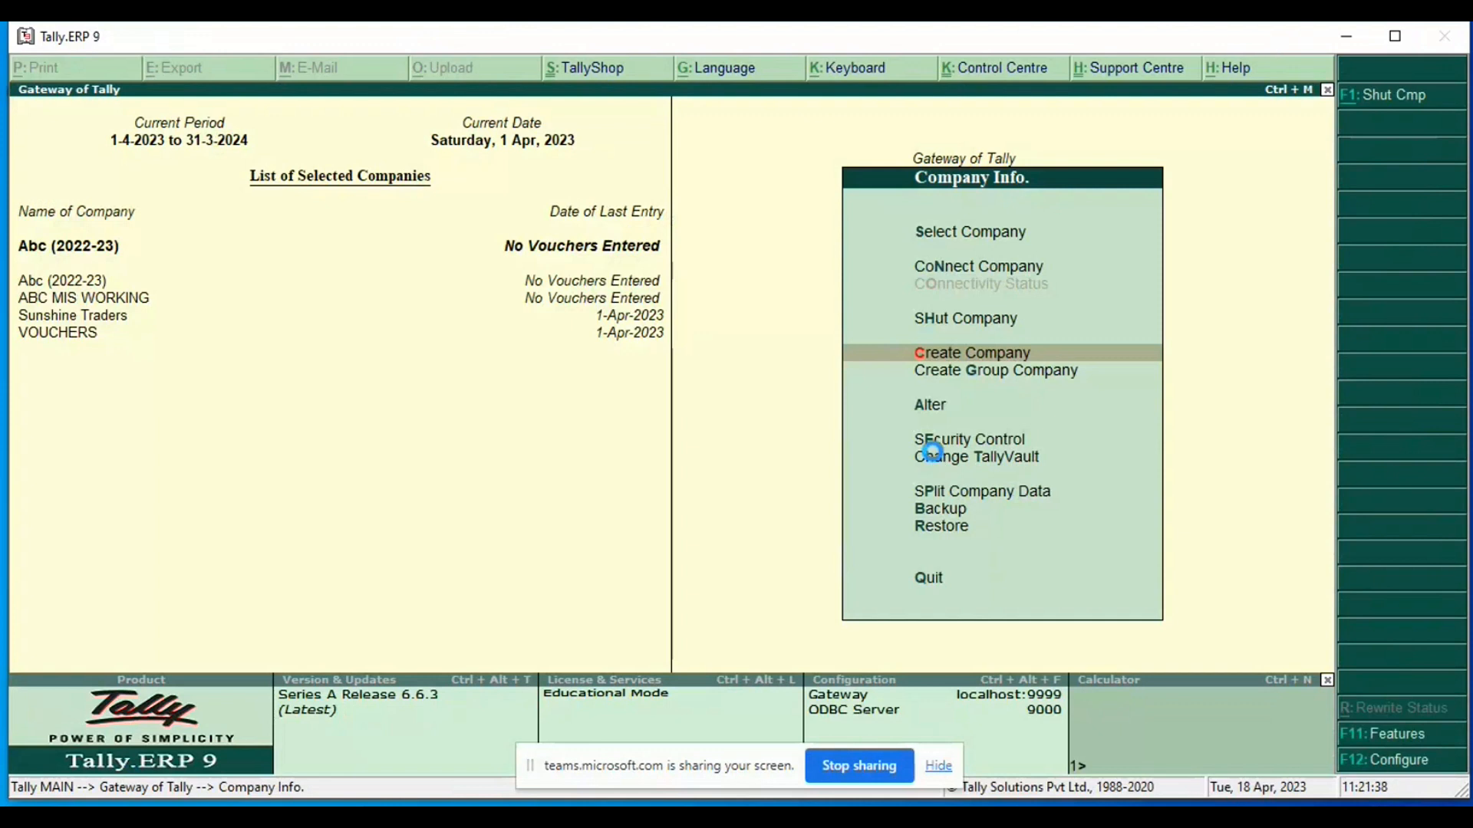
Step: Create a company named Abc (2023-24) with the default details and check it in the list of companies
key(Return)
text(A)
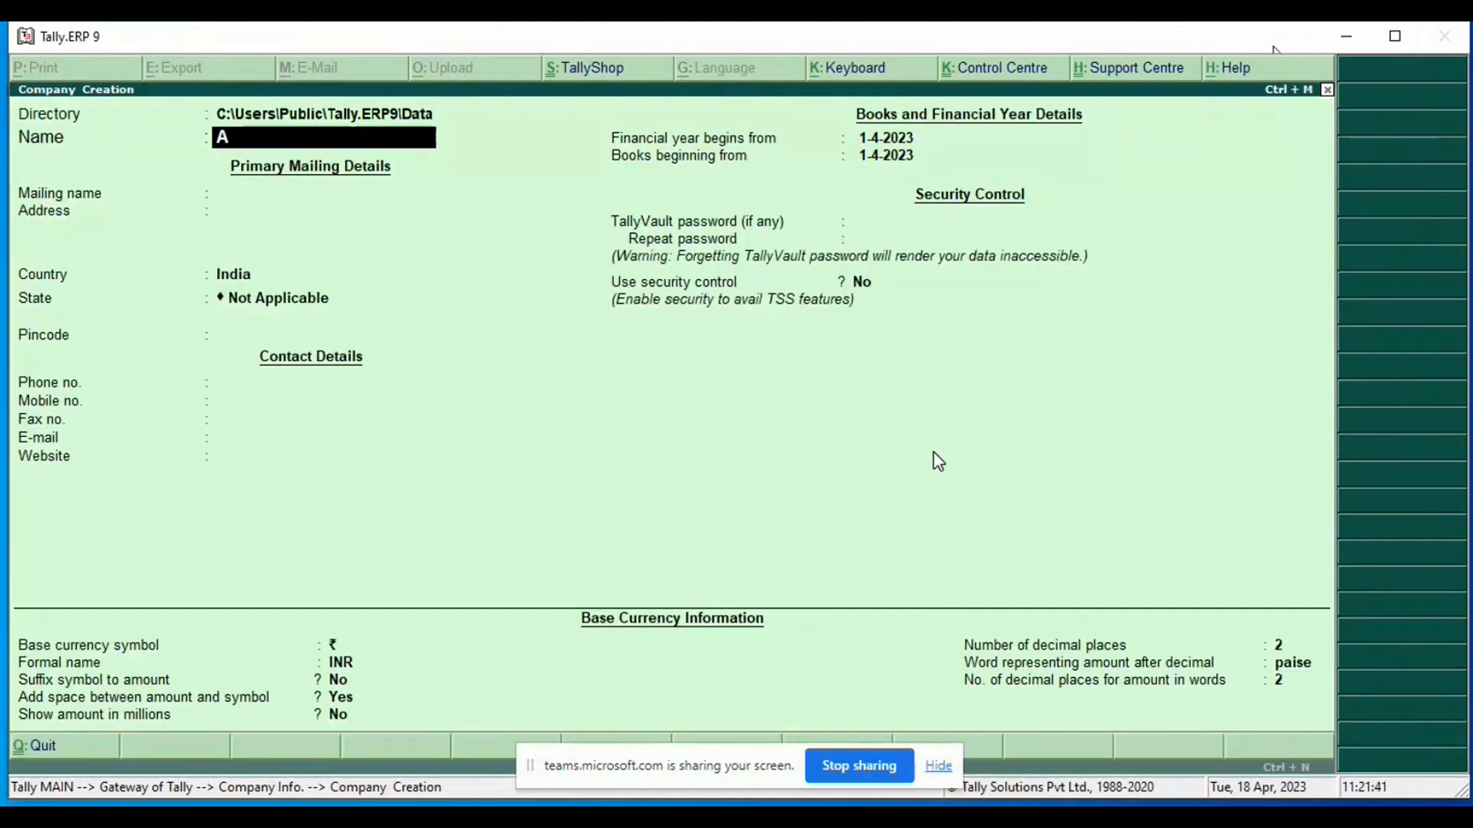
text(bc (2023)
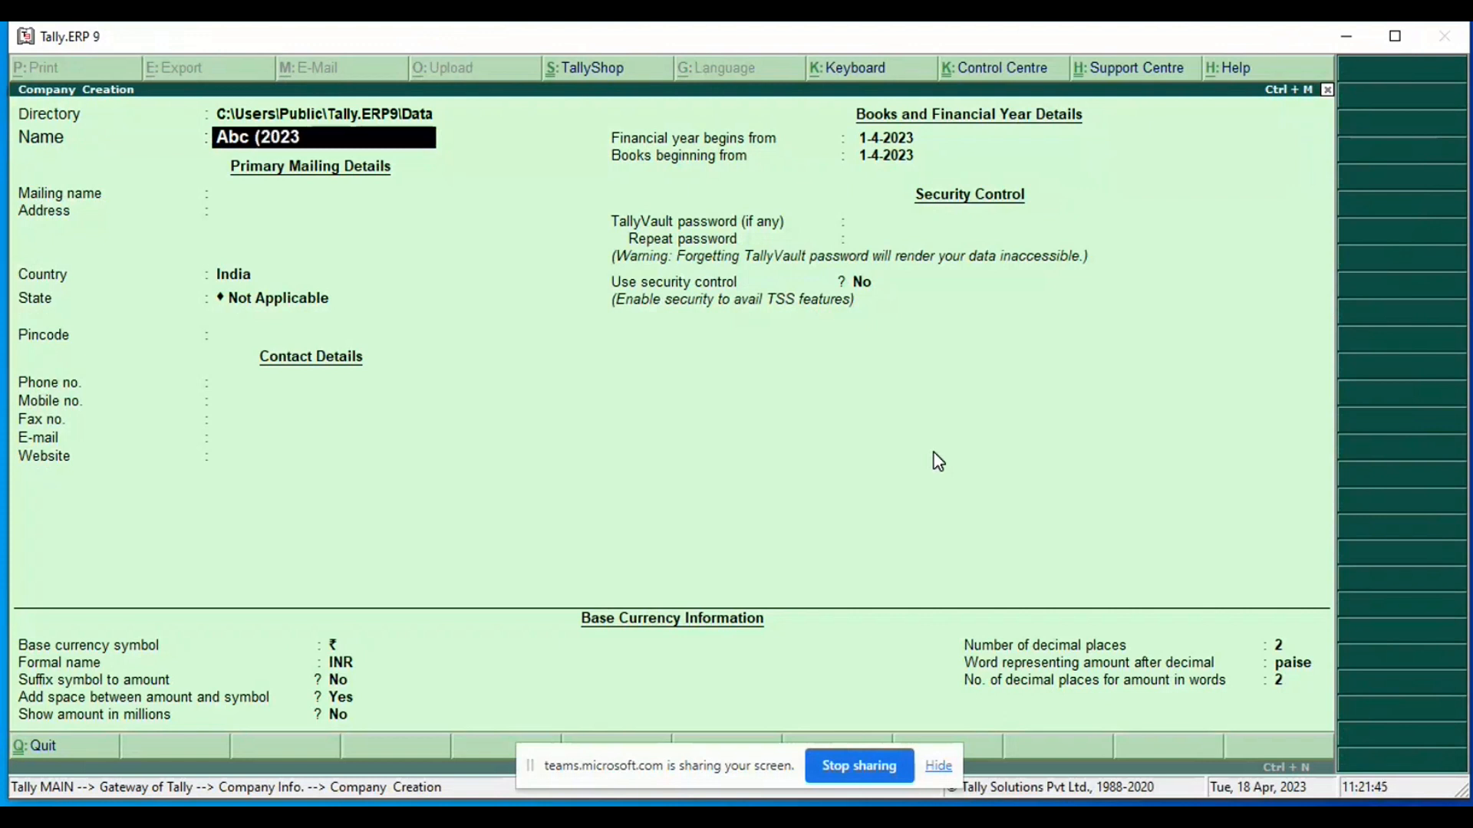
text(-24))
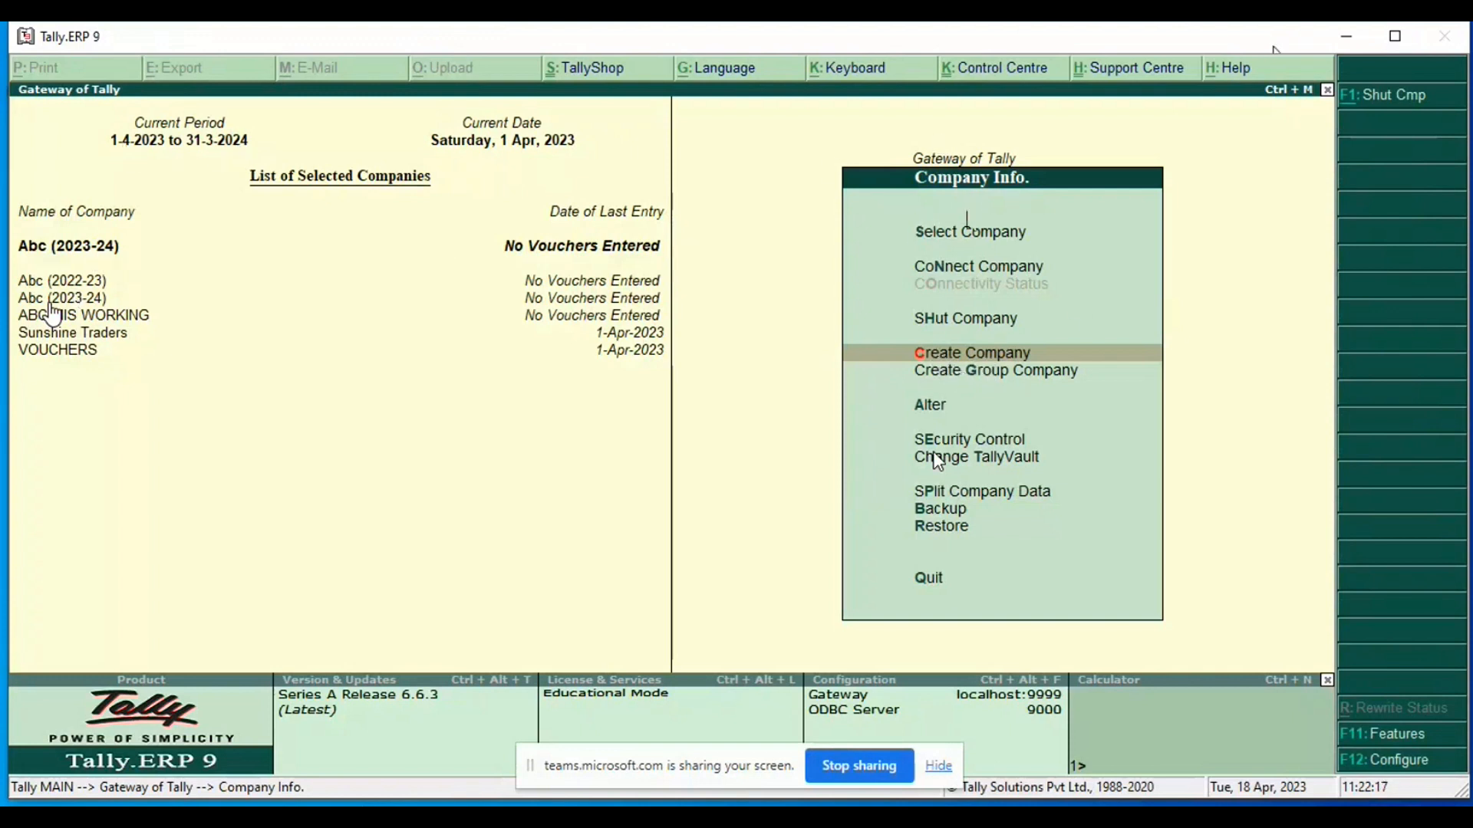
click(966, 230)
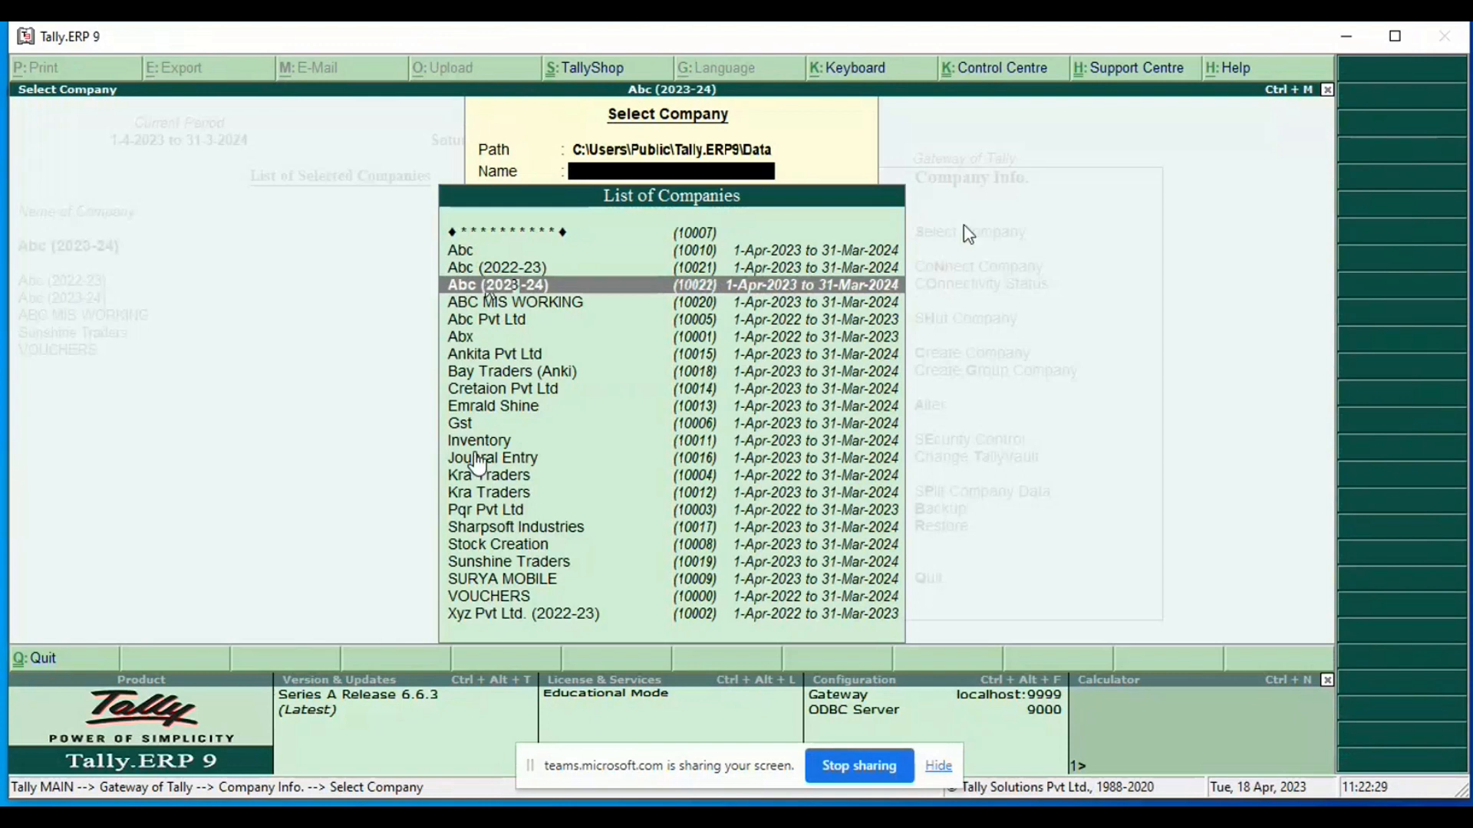
key(Return)
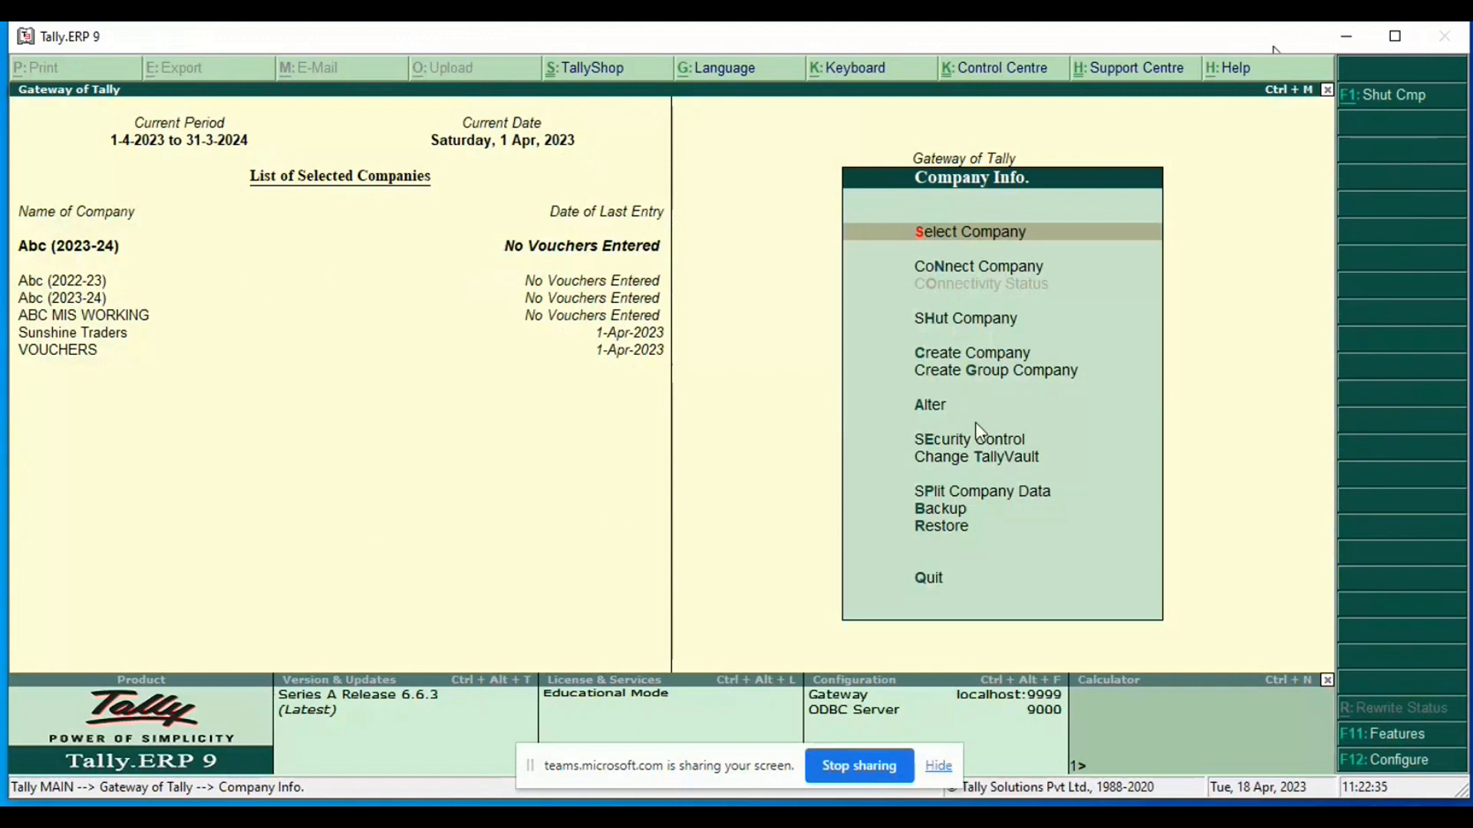
Step: Delete the company Abc (2023-24)
click(919, 414)
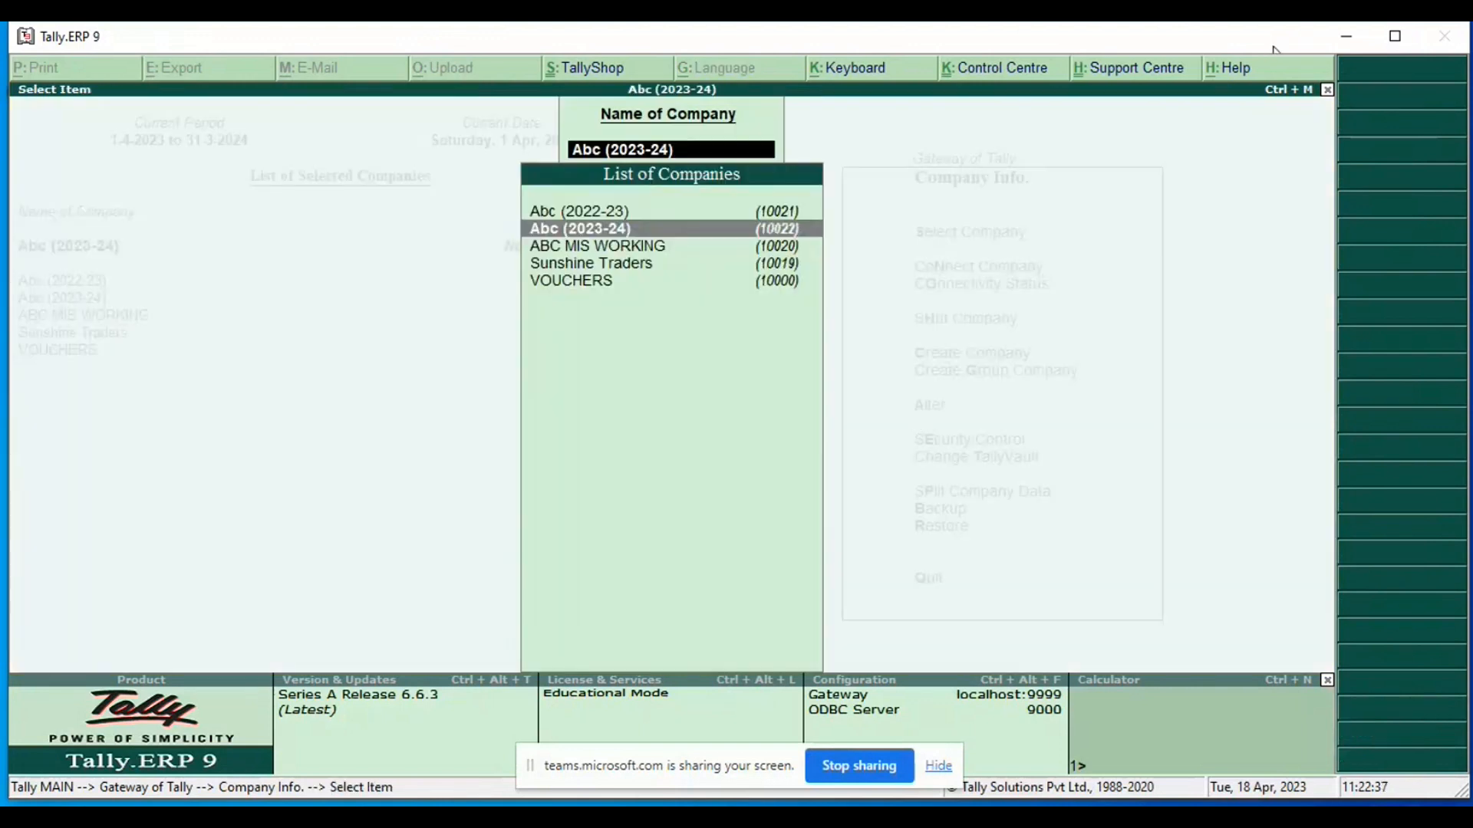
key(Return)
key(alt+d)
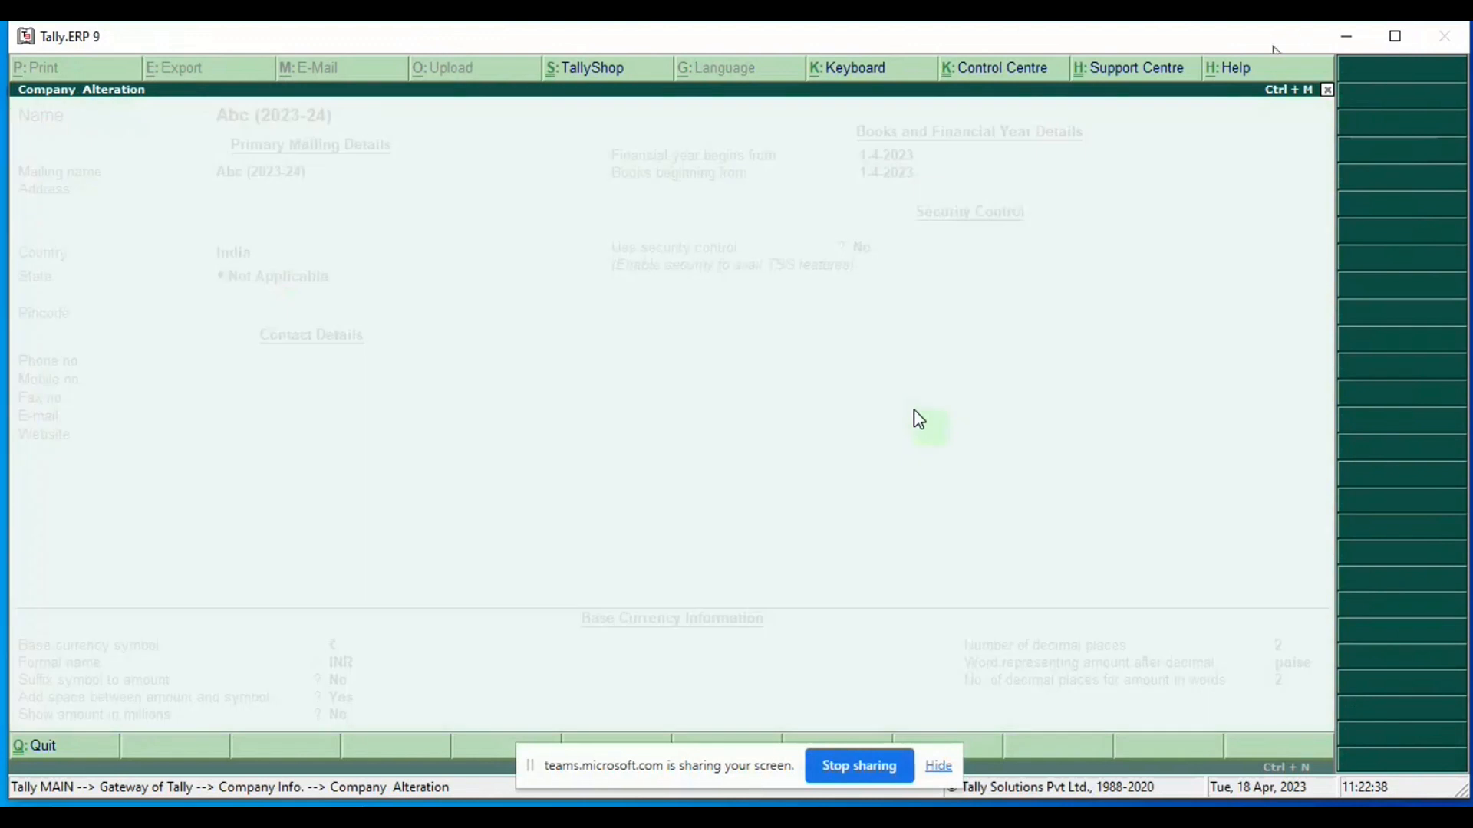
key(y)
key(y)
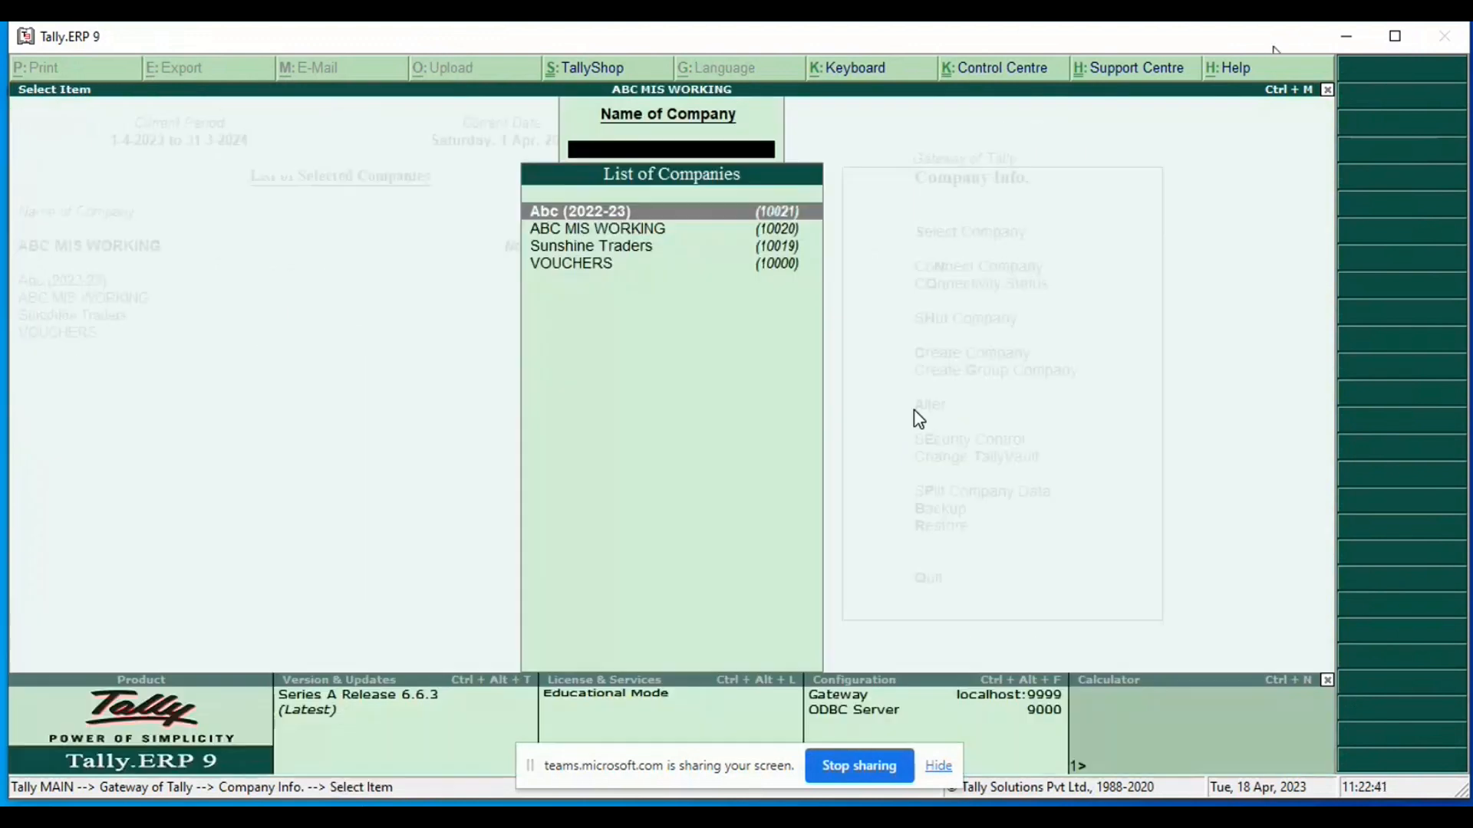
Step: Delete the company Abc (2022-23)
key(Return)
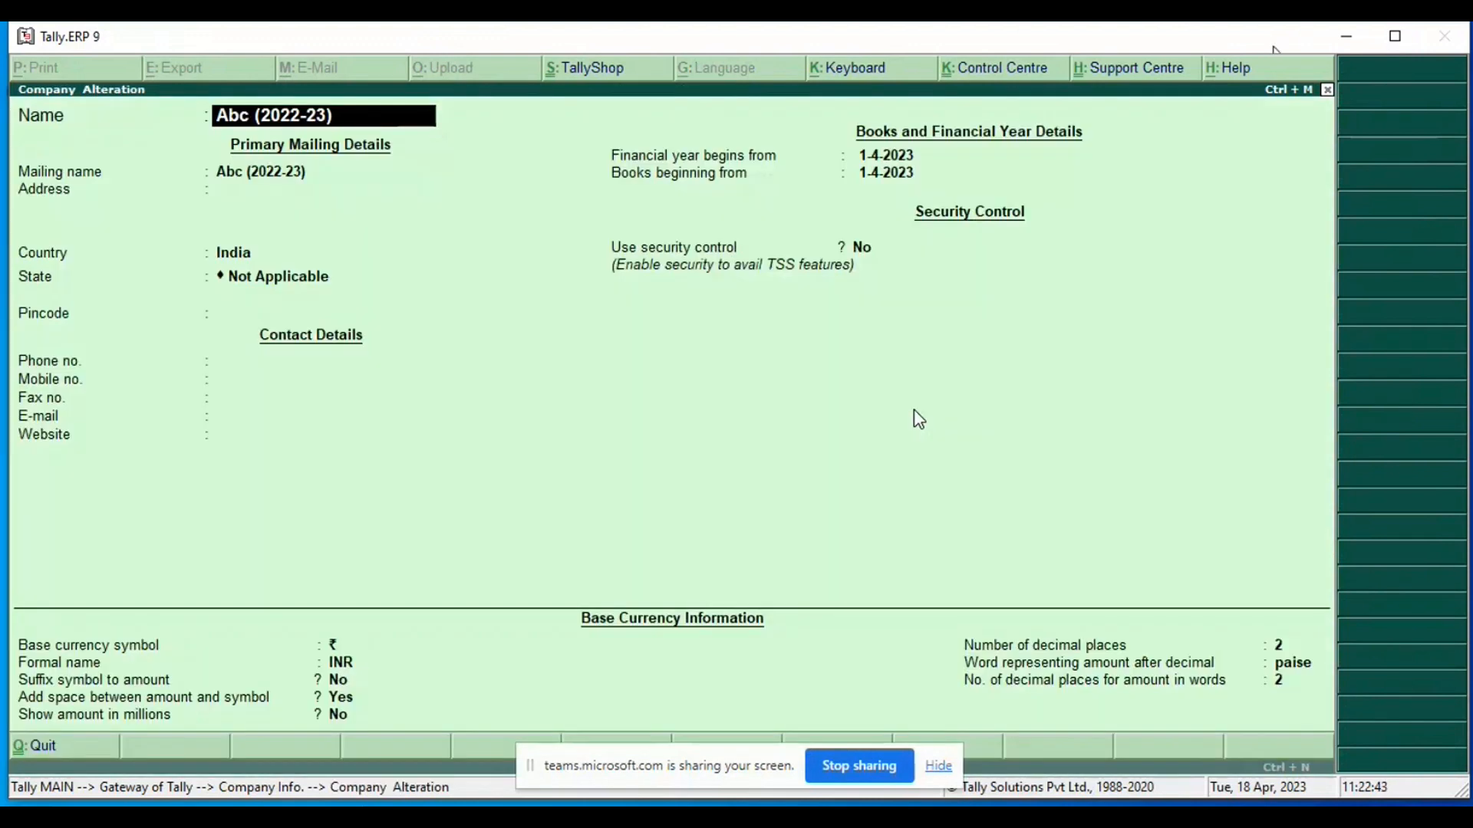
key(alt+d)
key(y)
key(y)
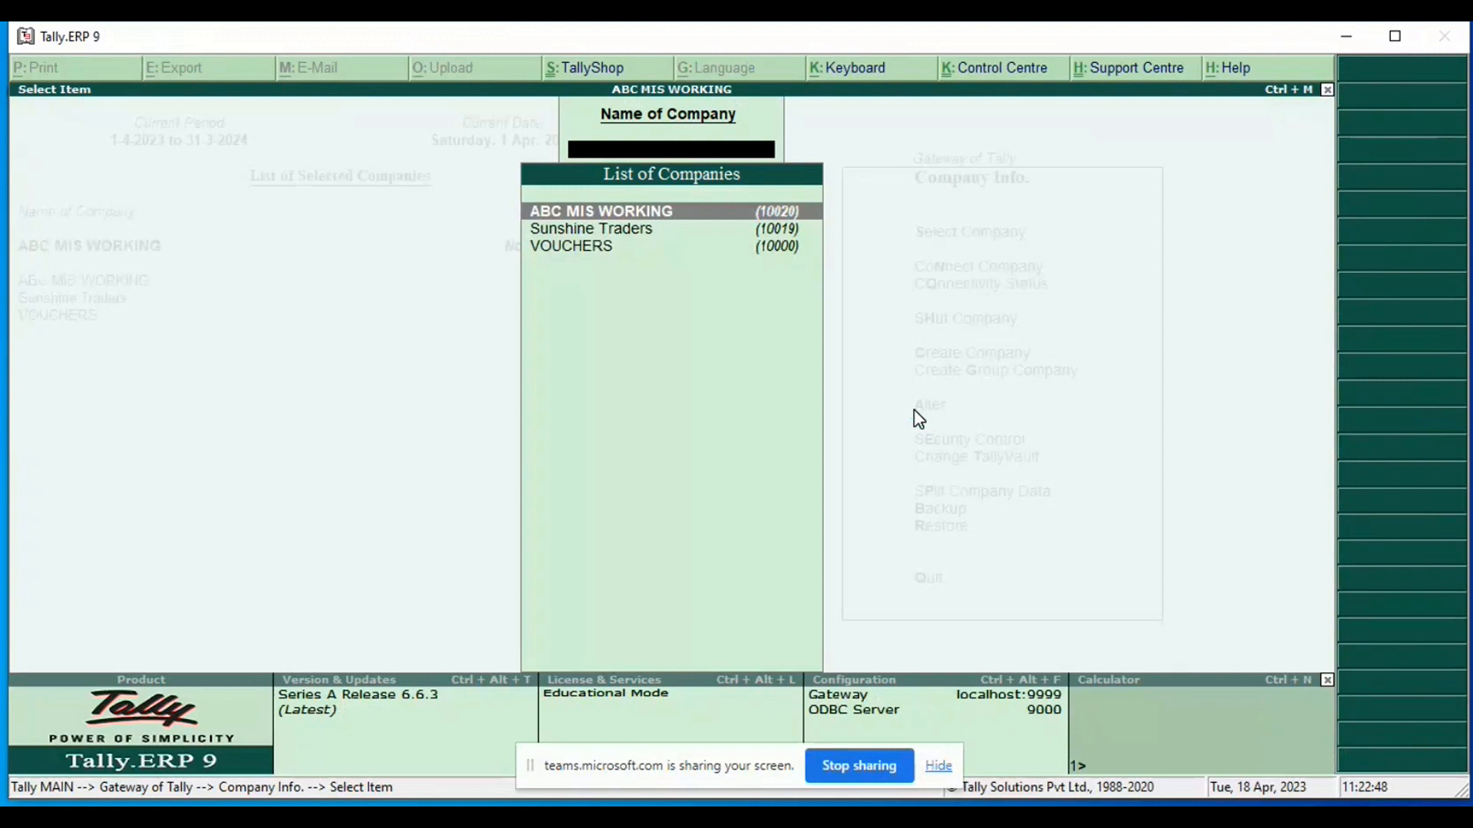
Step: Return to the Gateway of Tally and open accounting voucher creation for ABC MIS WORKING
key(Escape)
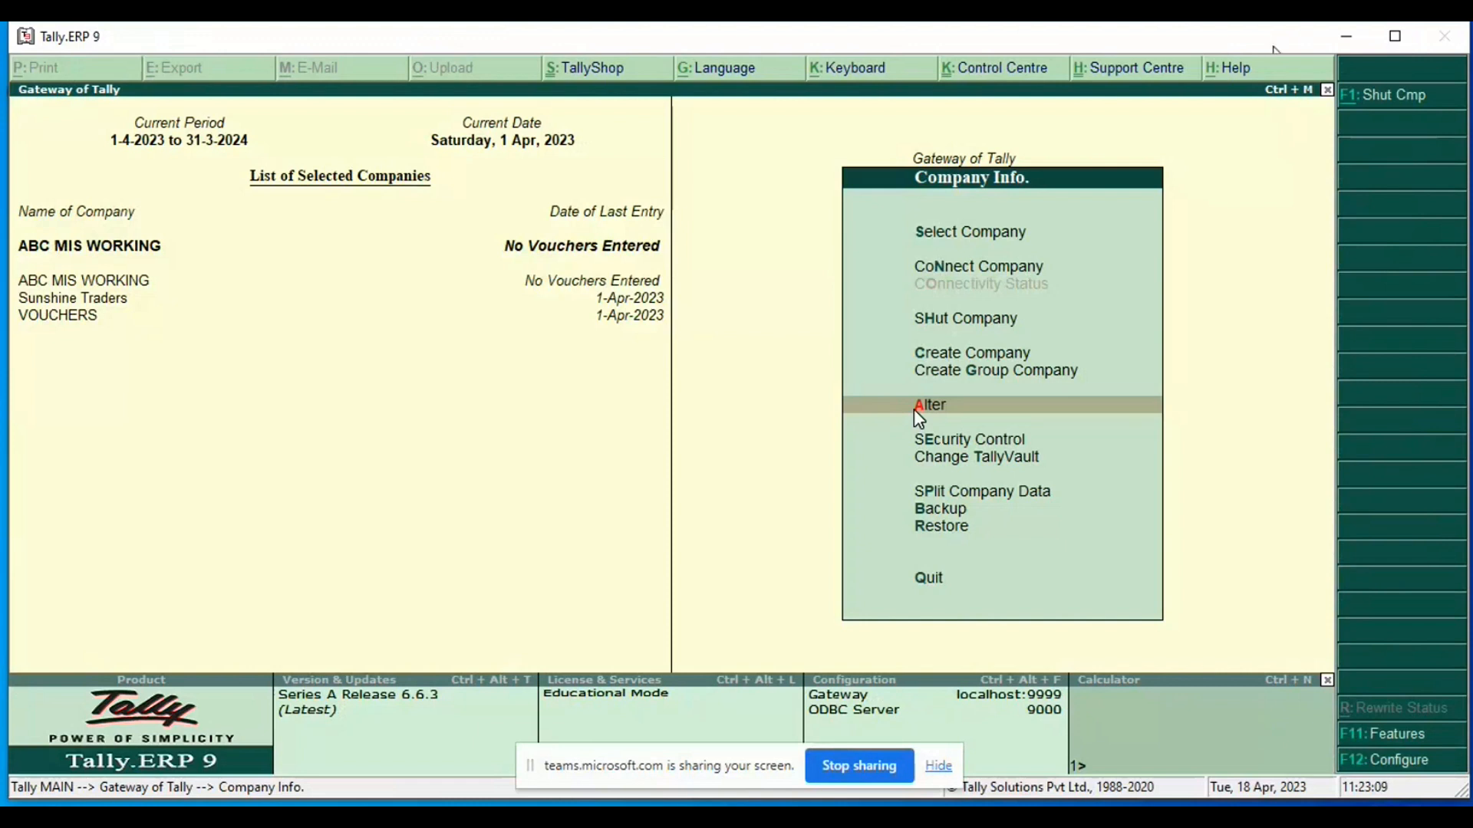
key(Escape)
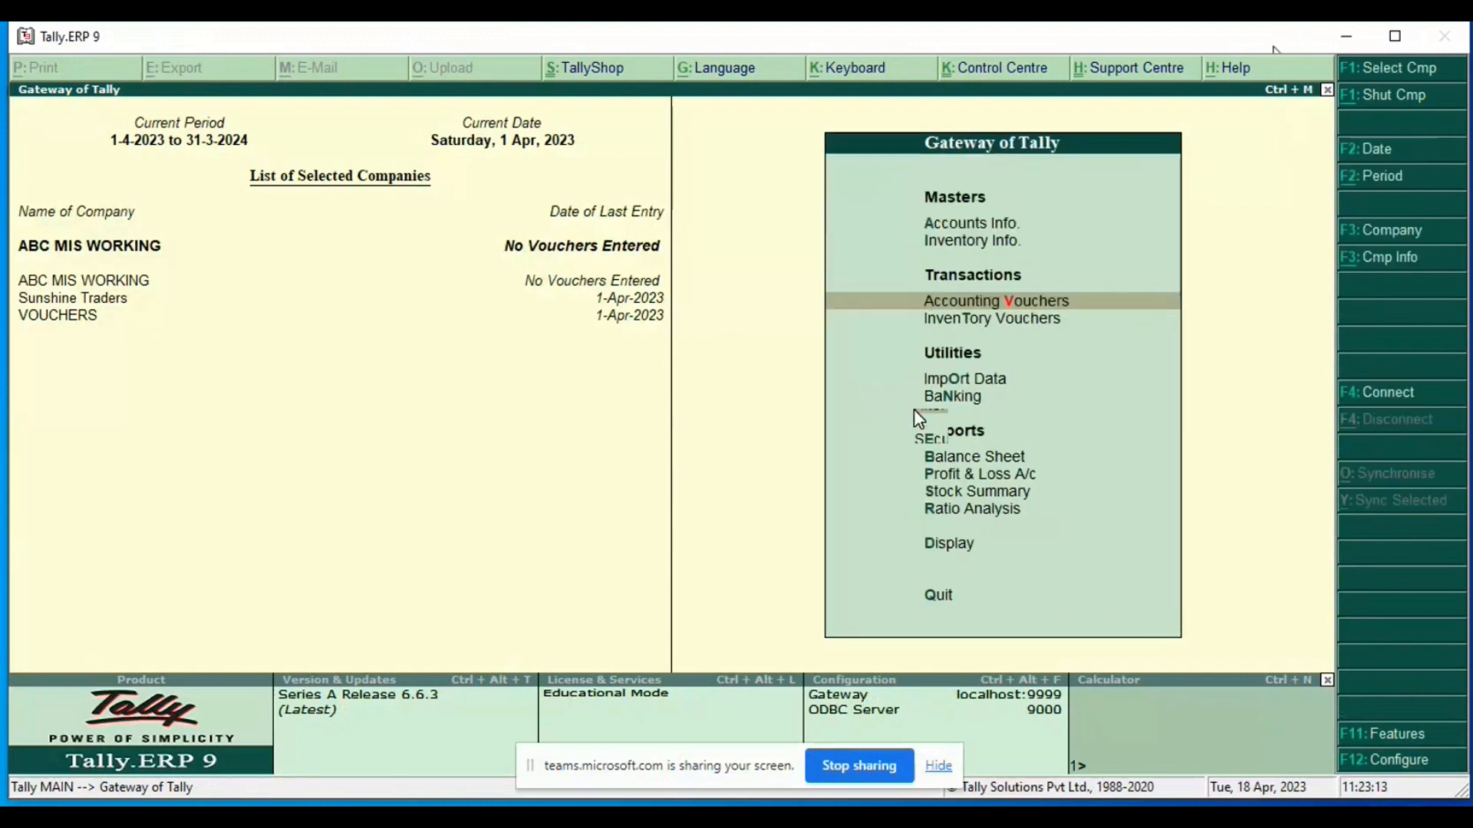
key(Return)
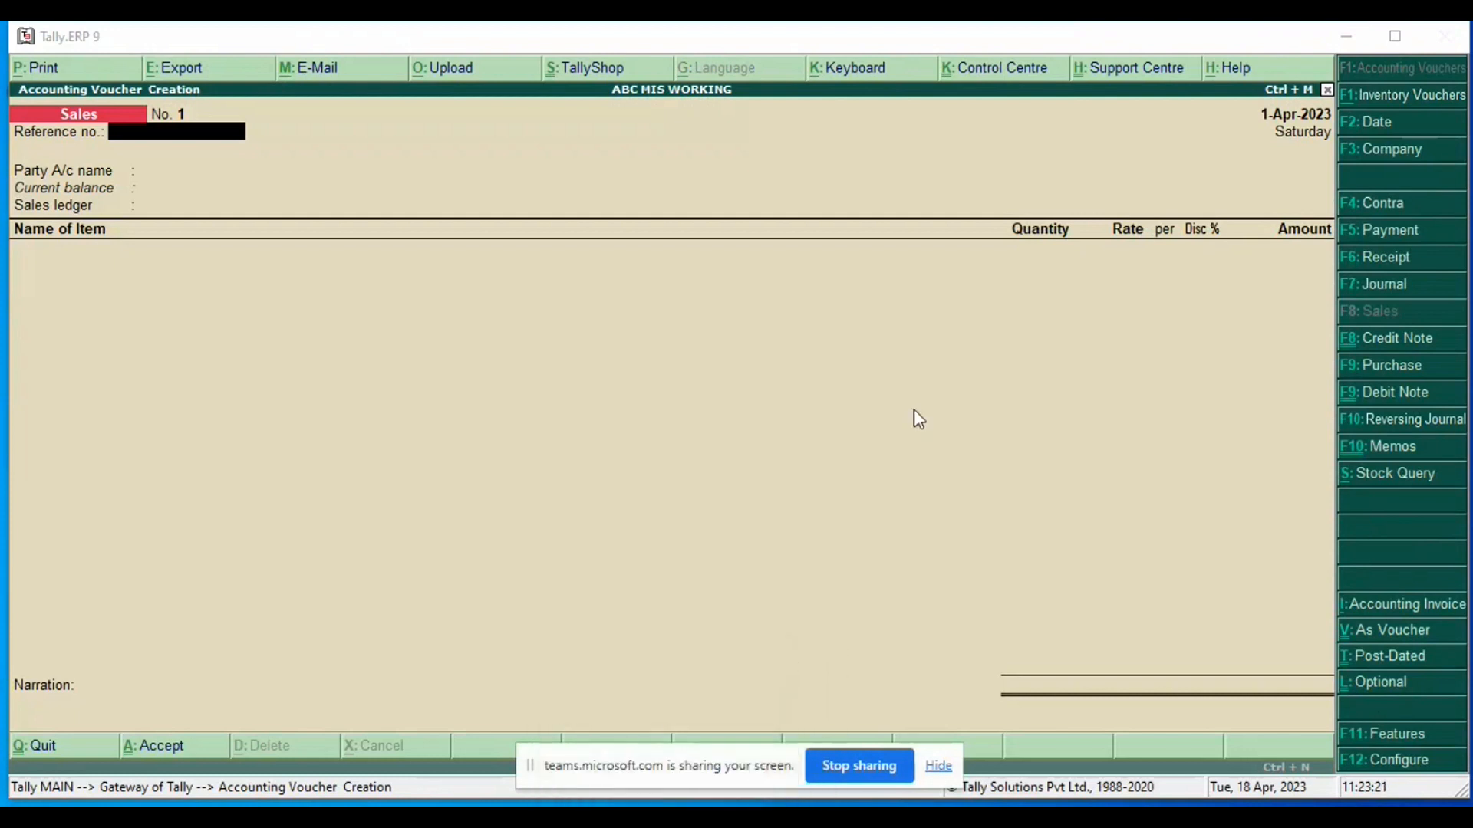
Step: Switch to mis reports.pdf in the browser and read the business scenario's company details and its first receipt and purchase transactions
click(657, 725)
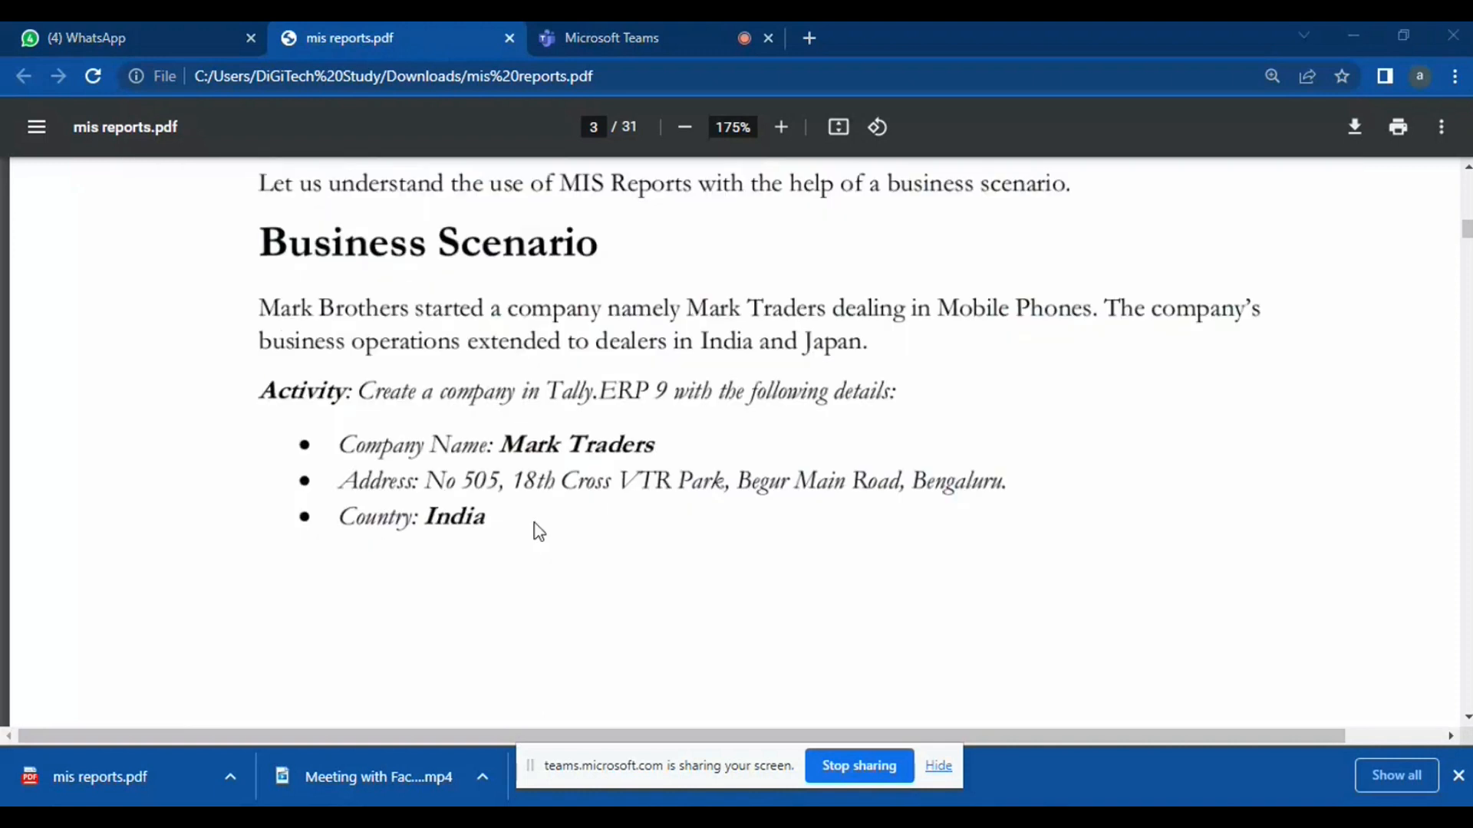
click(502, 507)
scroll(502, 508, down, 4)
scroll(502, 508, down, 8)
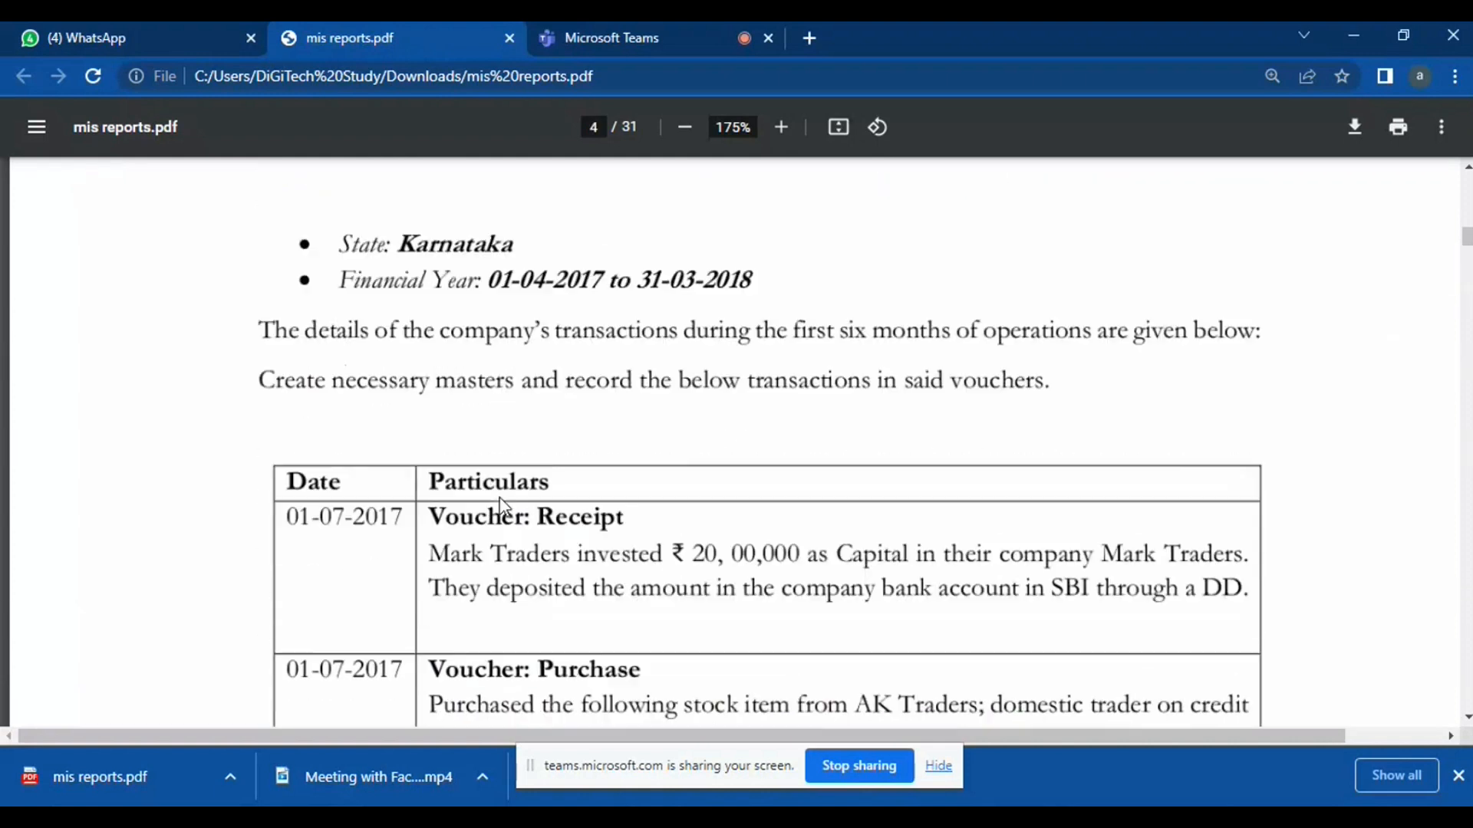
scroll(502, 508, up, 1)
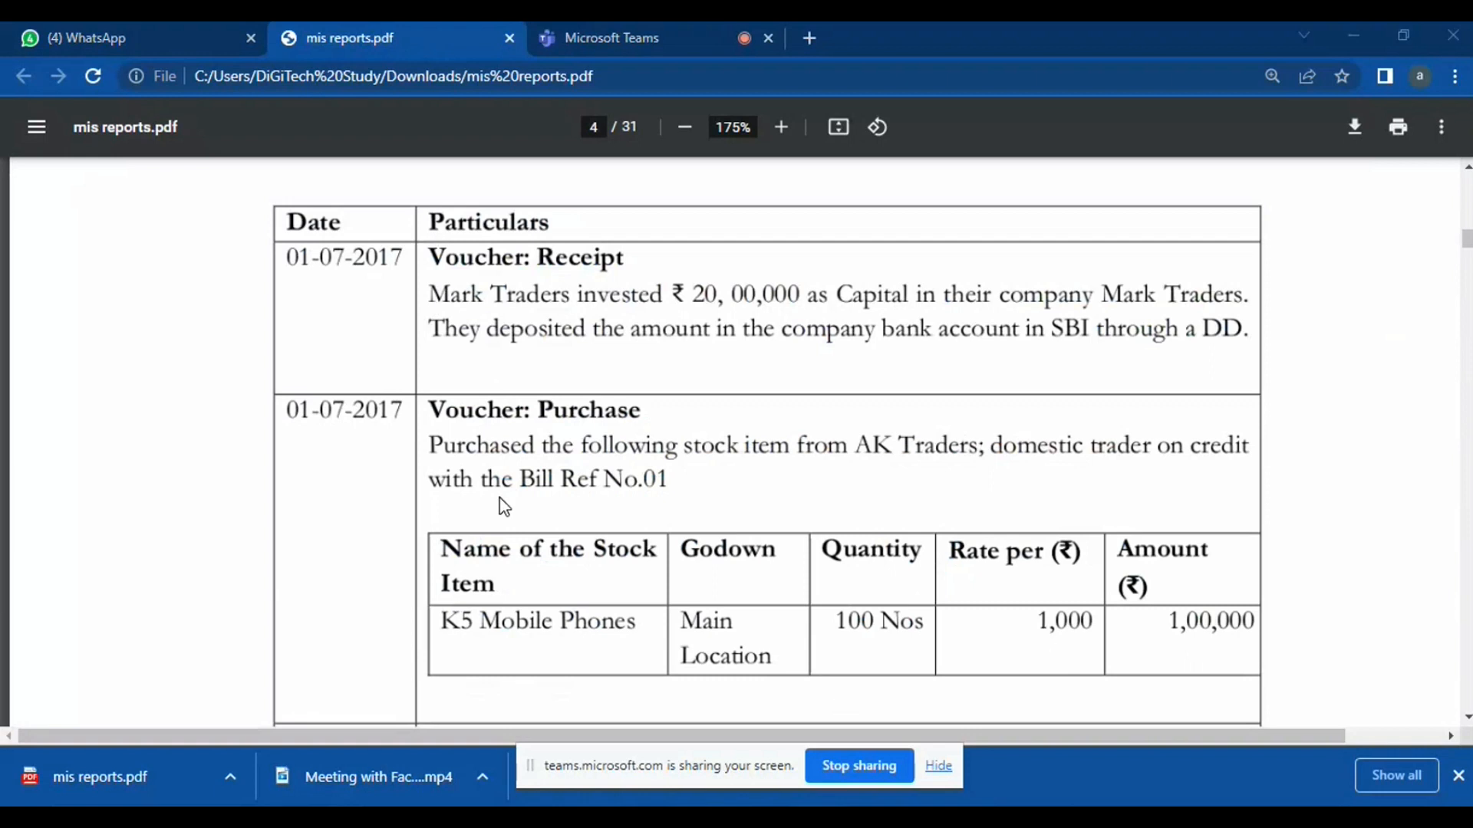
Step: Switch to Tally.ERP 9 and, from a new receipt voucher, begin creating a ledger named Capital
key(alt+Tab)
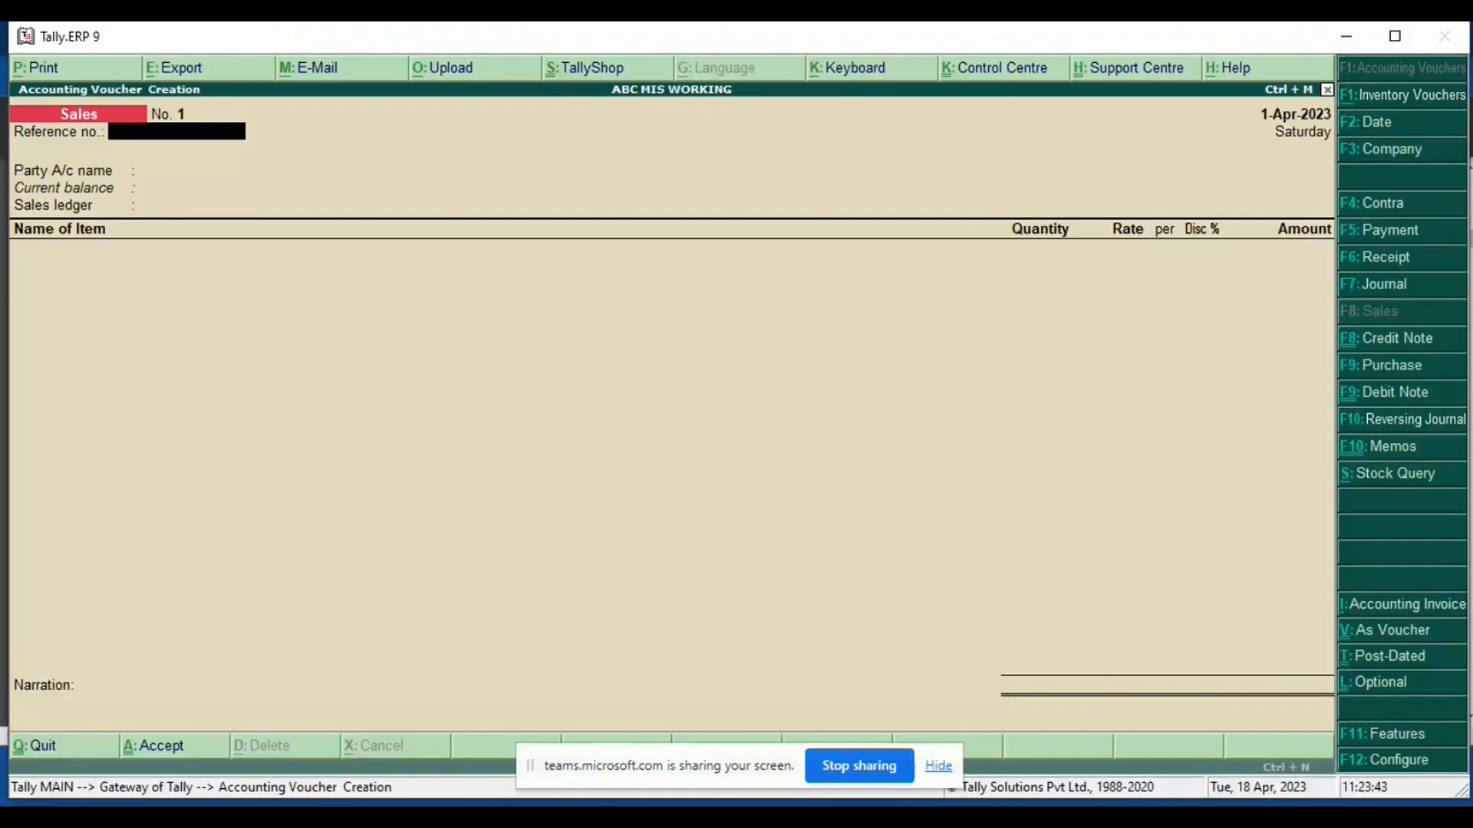
click(1387, 261)
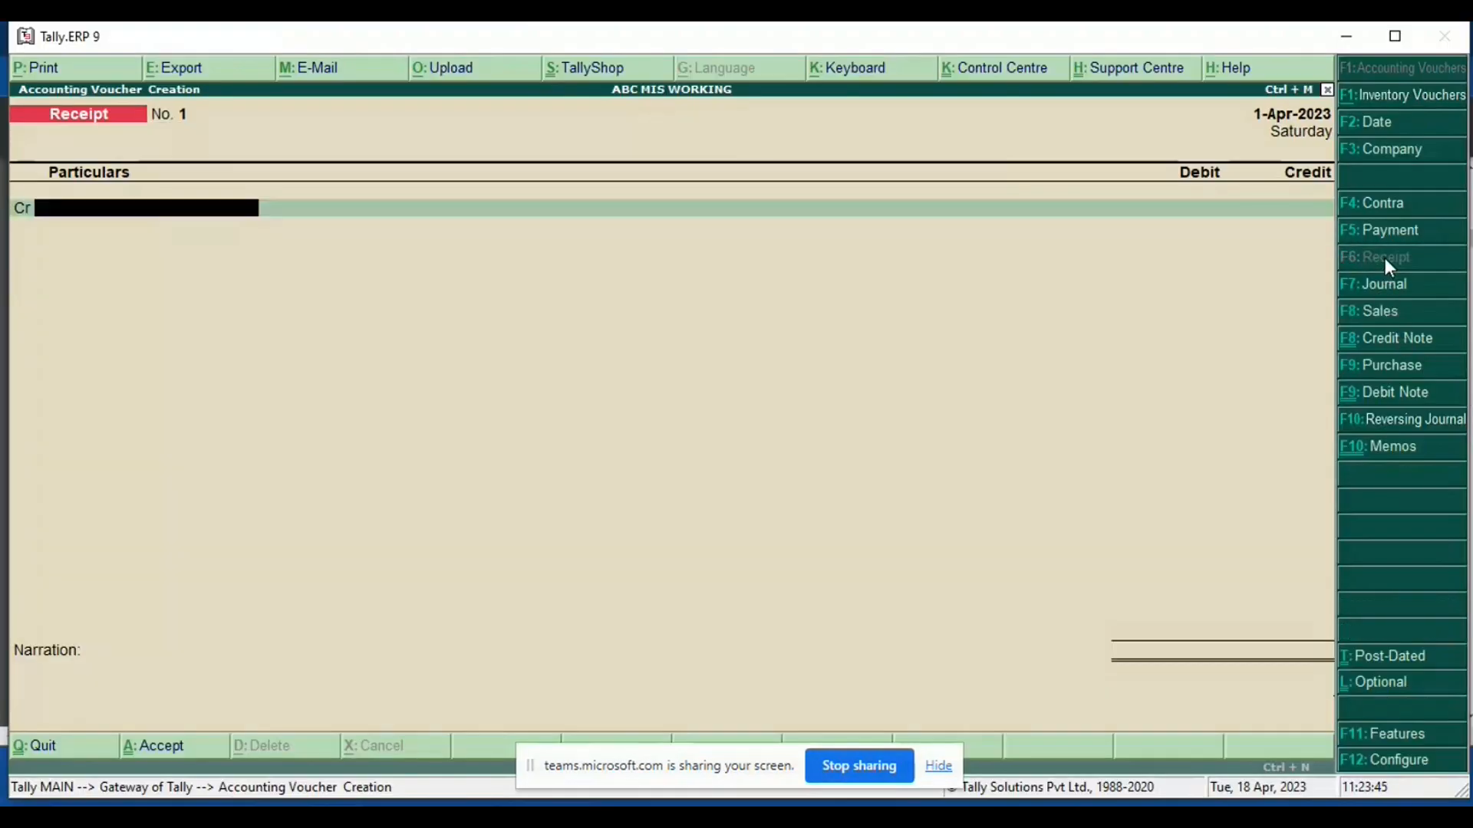
key(alt+c)
text(Ca)
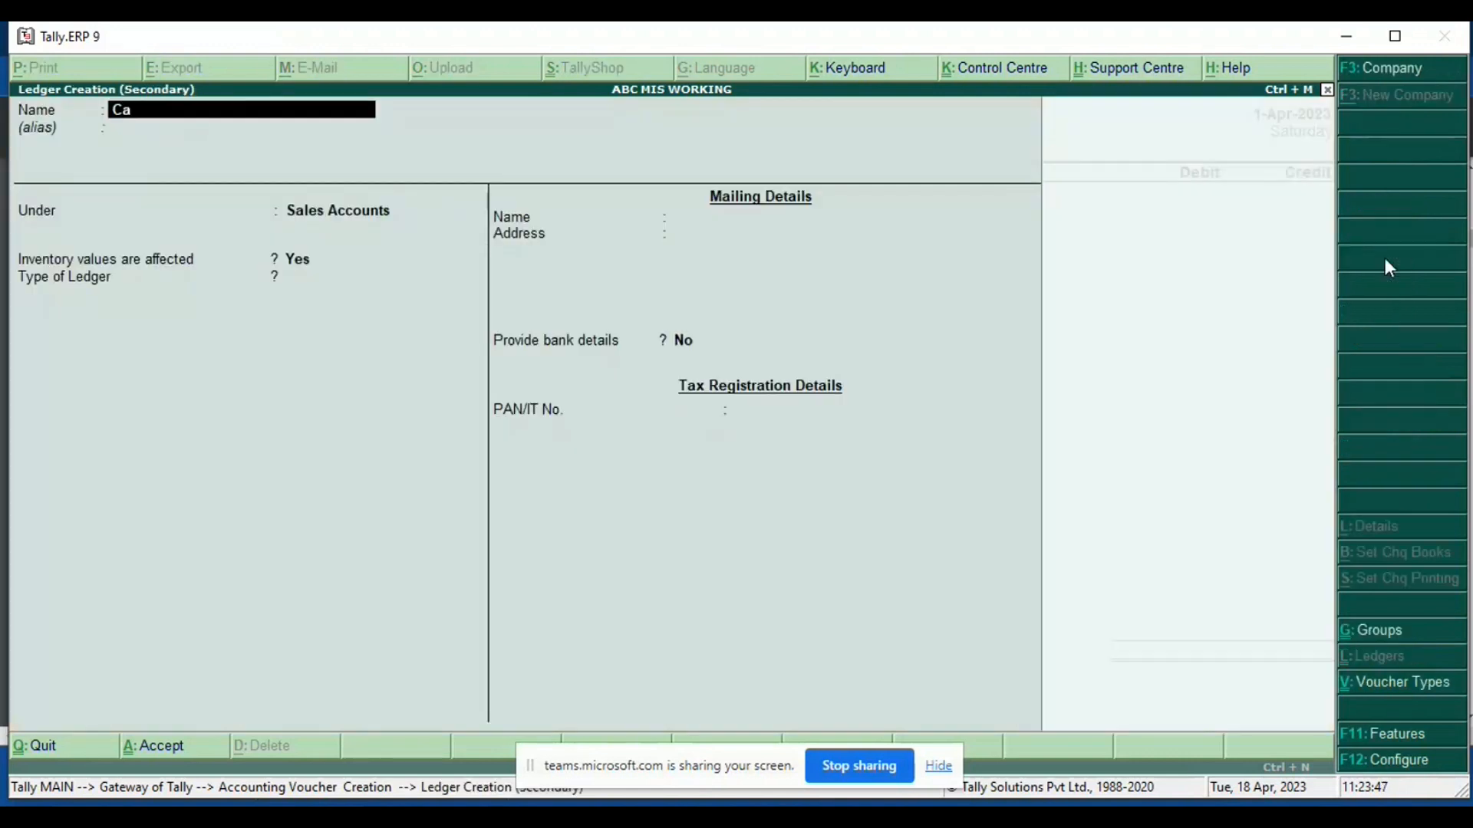
text(pital)
key(Return)
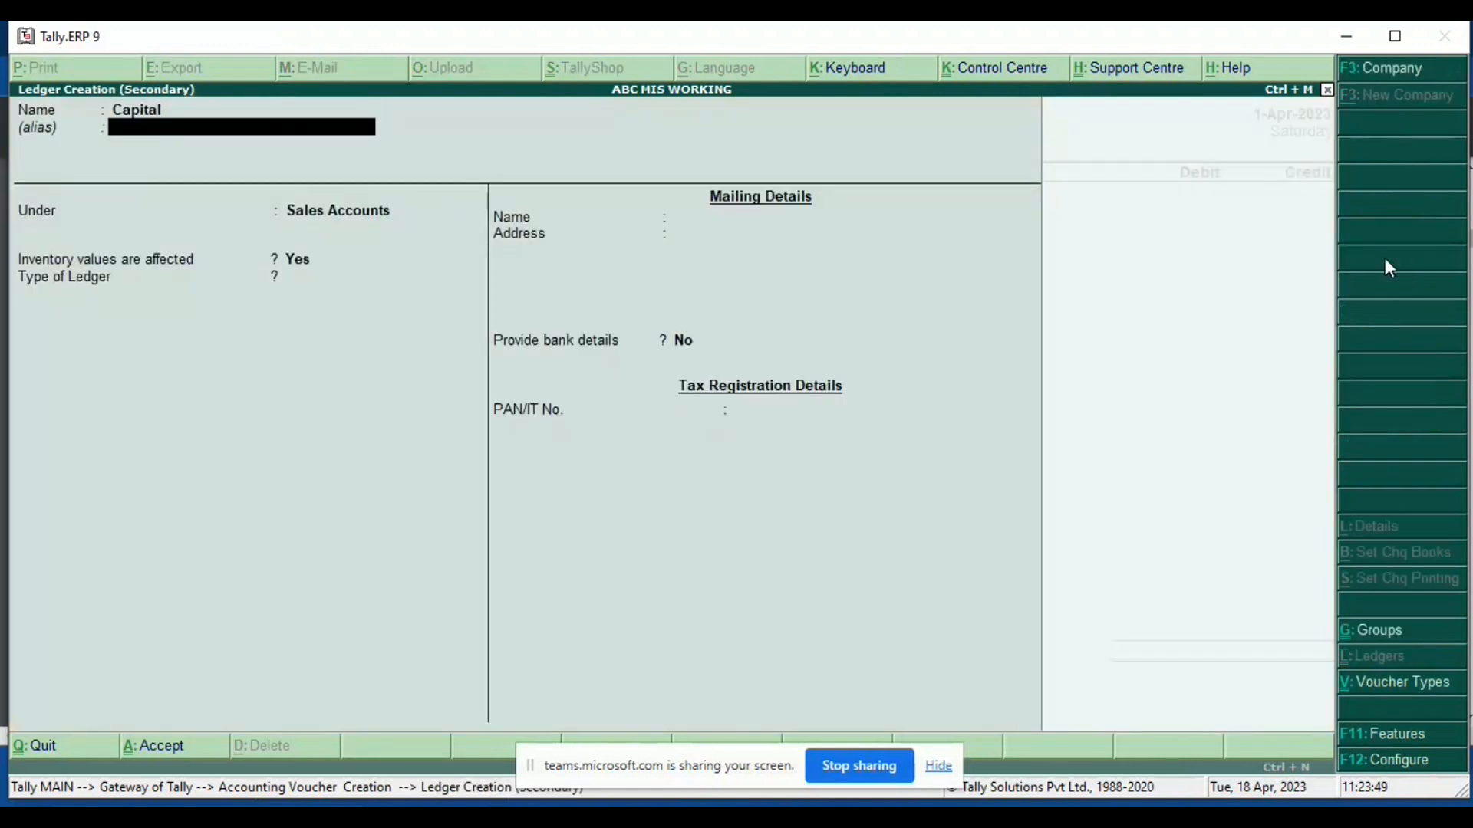
Step: Place the Capital ledger under the Capital Account group with inventory values affected set to No
key(Return)
key(Return)
key(Up)
text(ca)
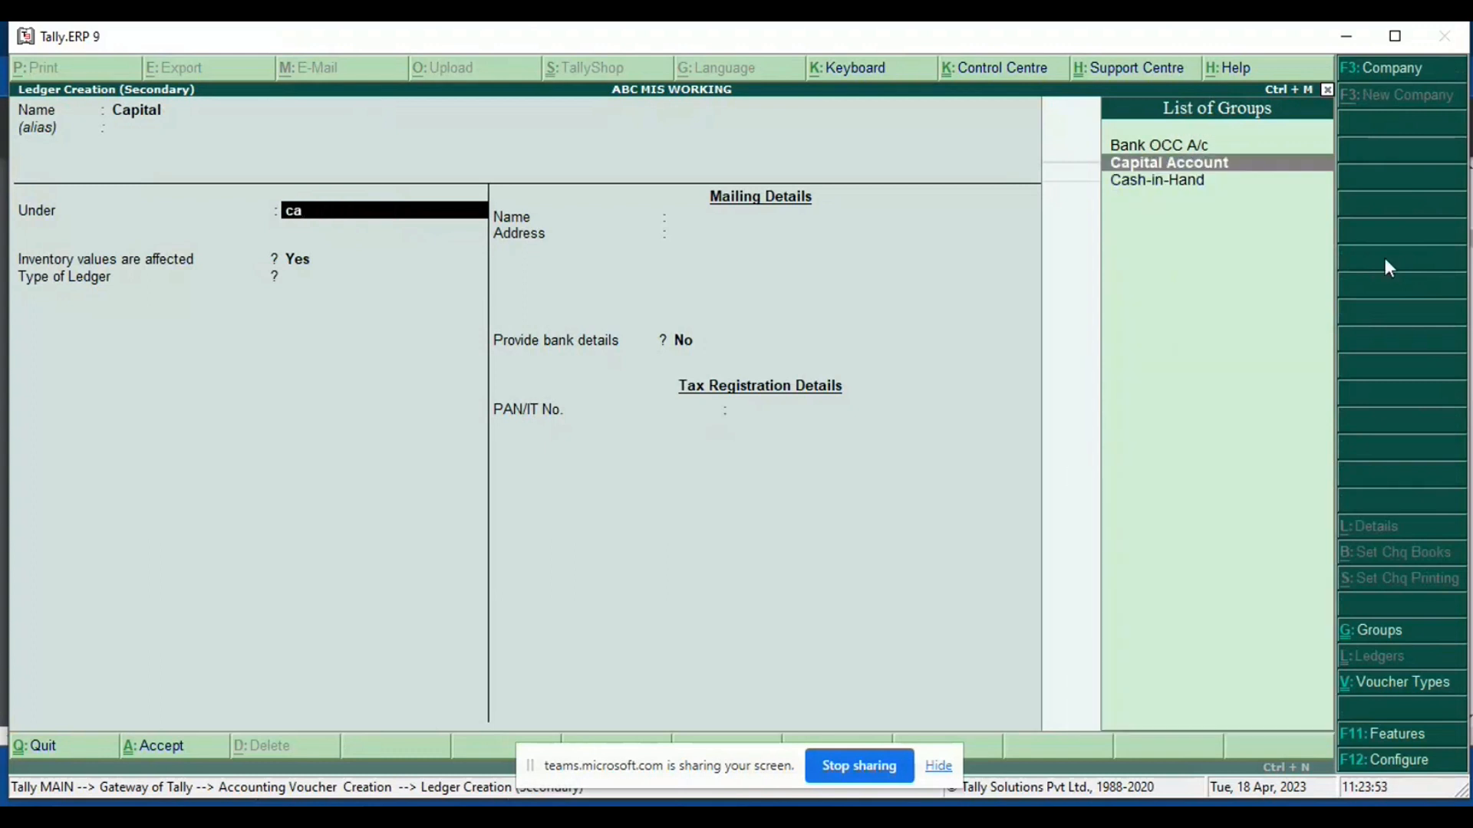
key(Return)
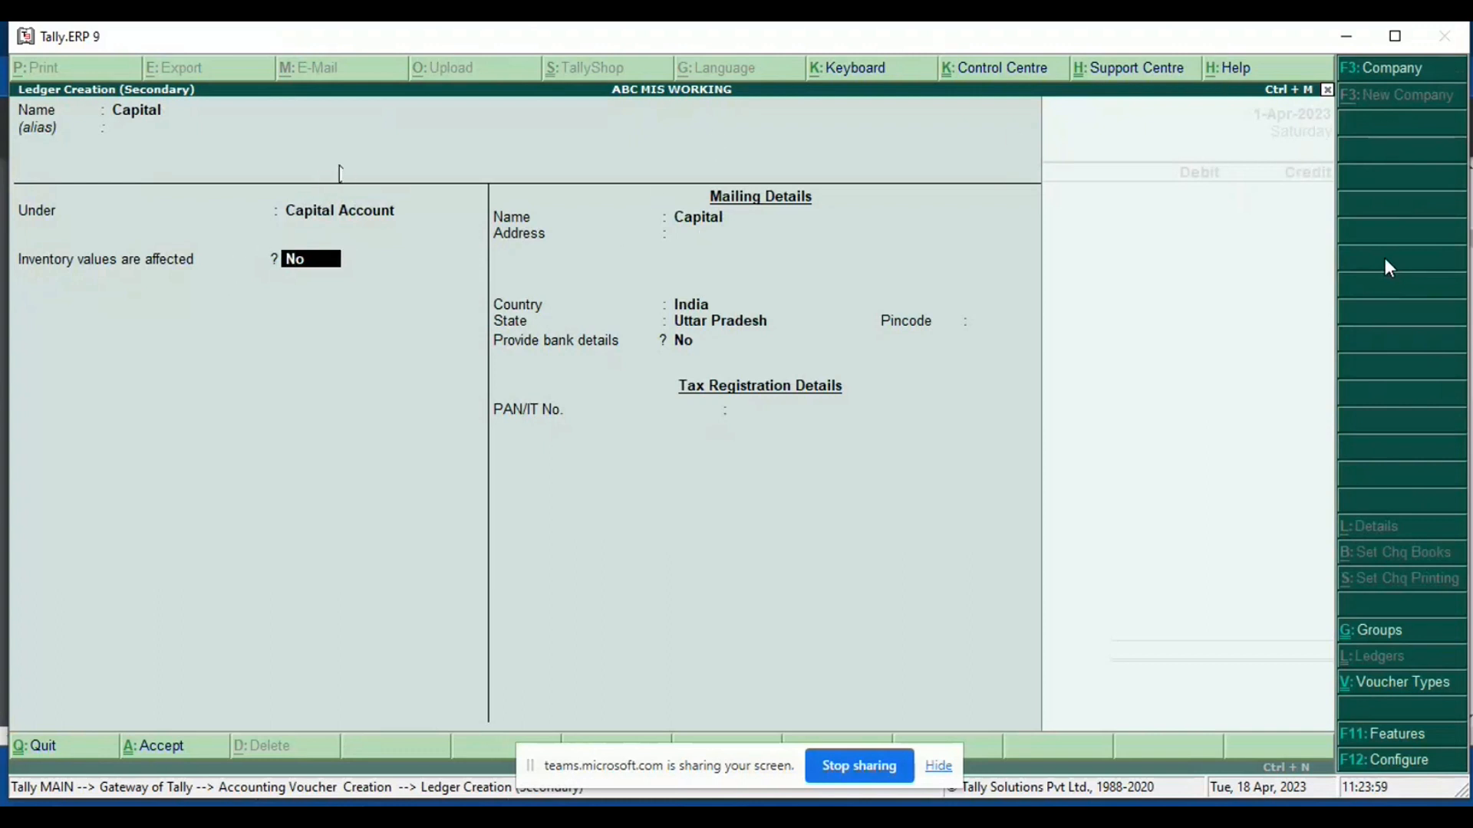
key(Return)
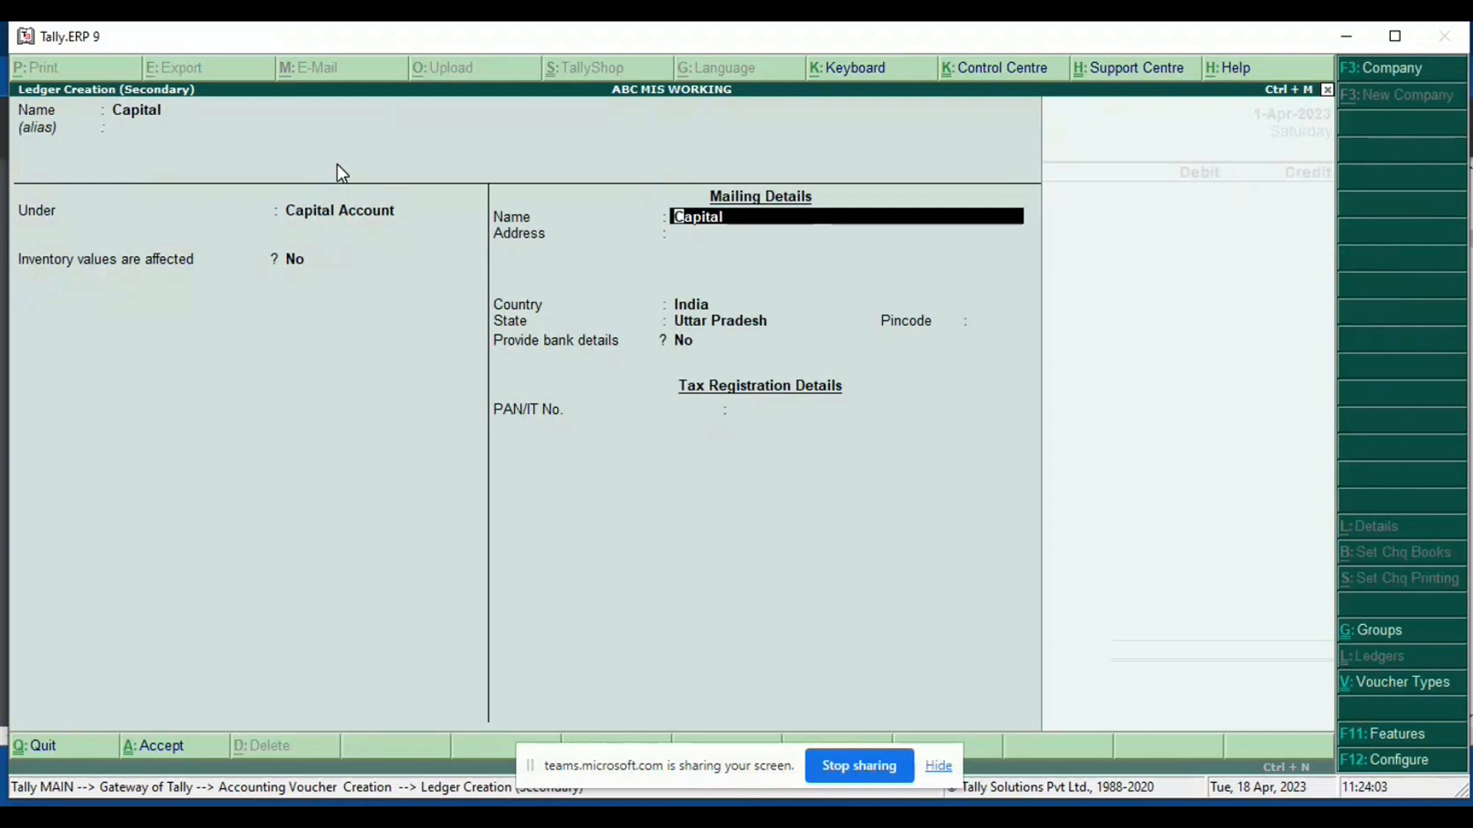
Step: Fill in the Capital ledger's mailing details with the owner's name, street address and pincode, keeping India and Uttar Pradesh
text(Mark Tr)
key(BackSpace)
key(BackSpace)
key(Return)
text(Saprumarg)
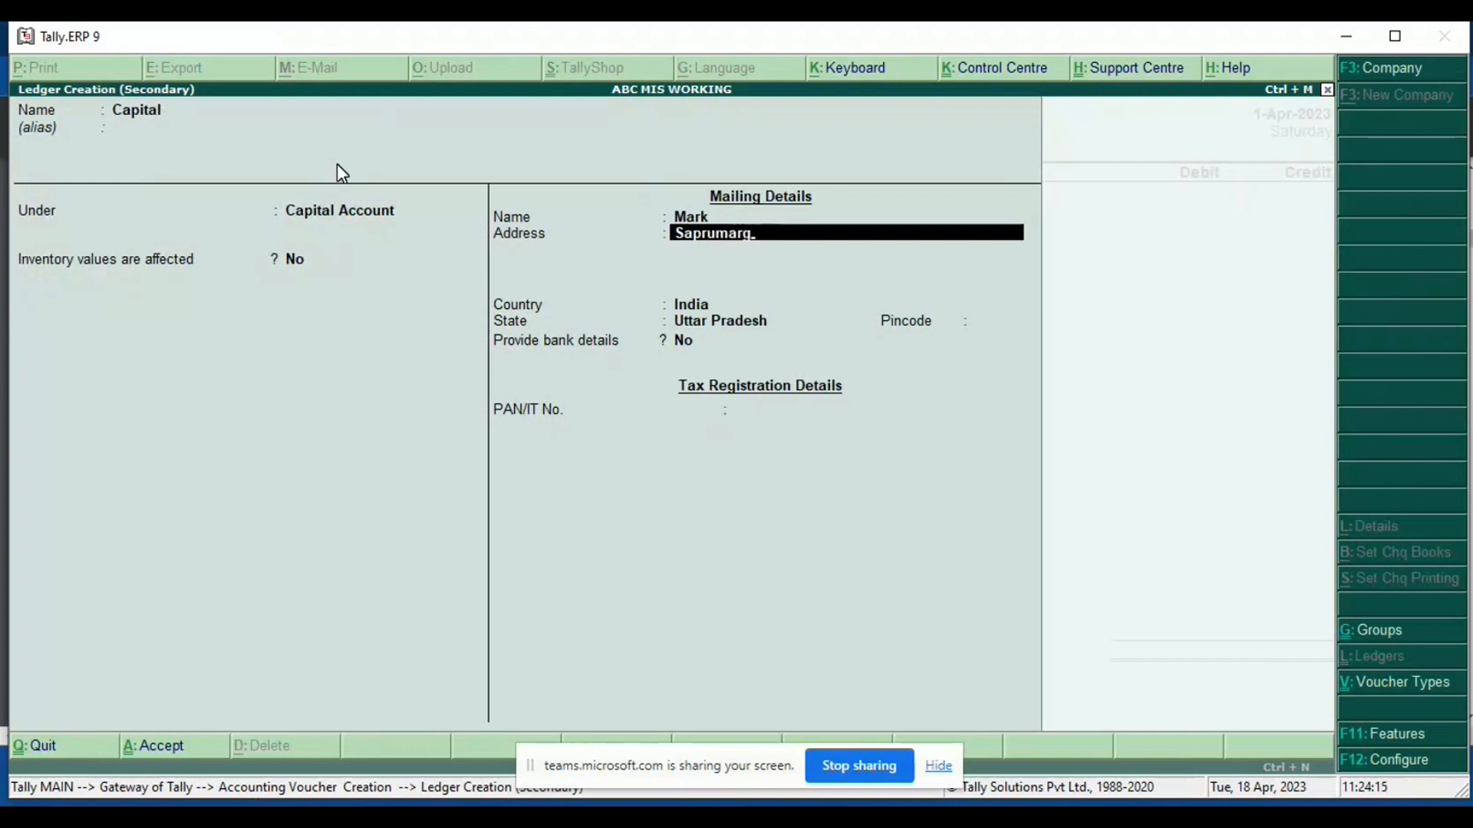
key(Return)
key(Return)
key(Return)
key(Return)
text(226001)
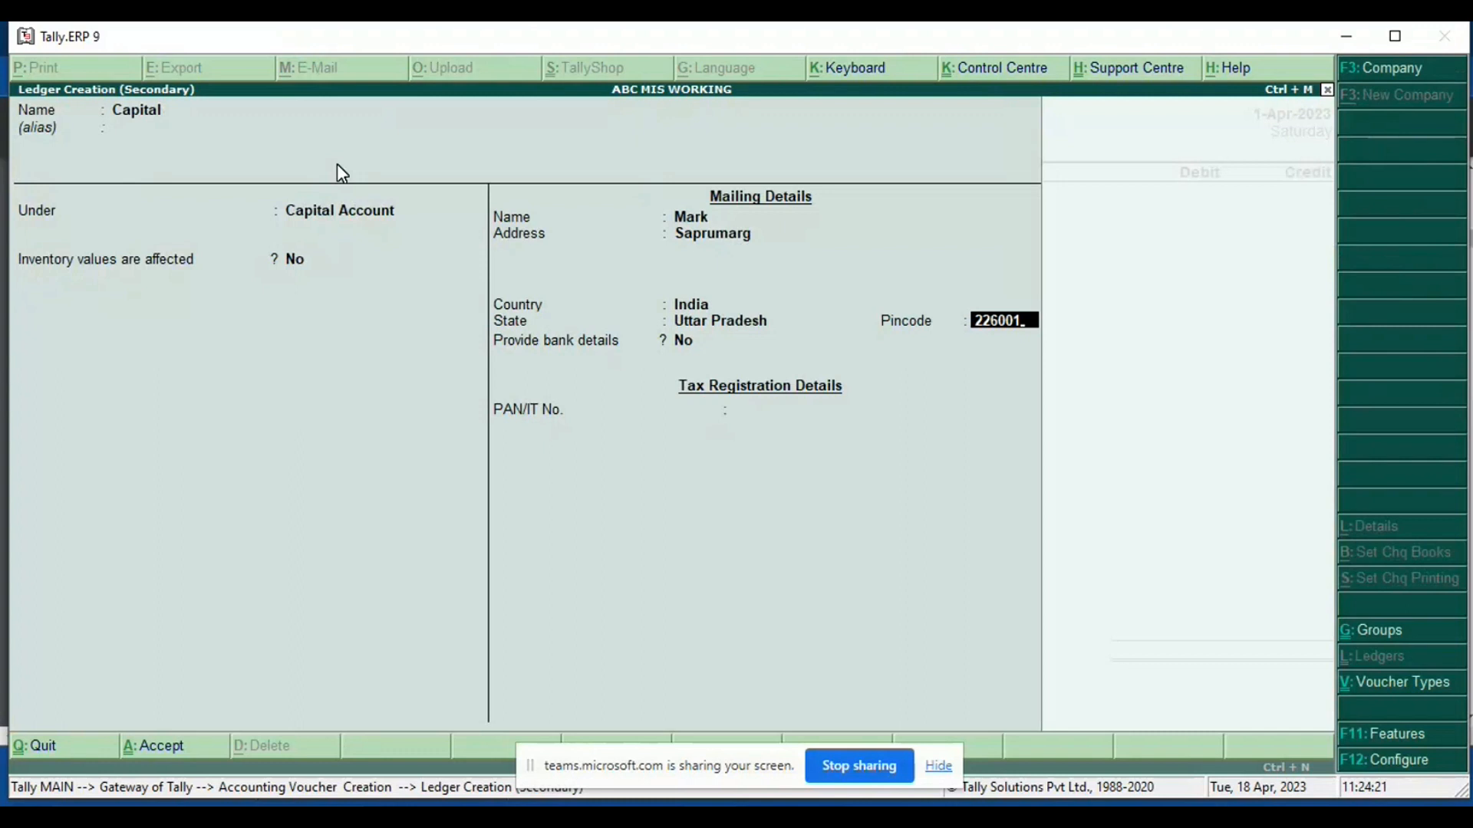
Step: Enter the PAN/IT number for the Capital ledger without providing bank details, and save the ledger
key(Return)
key(Return)
key(Return)
key(Escape)
text(ASDFG1234)
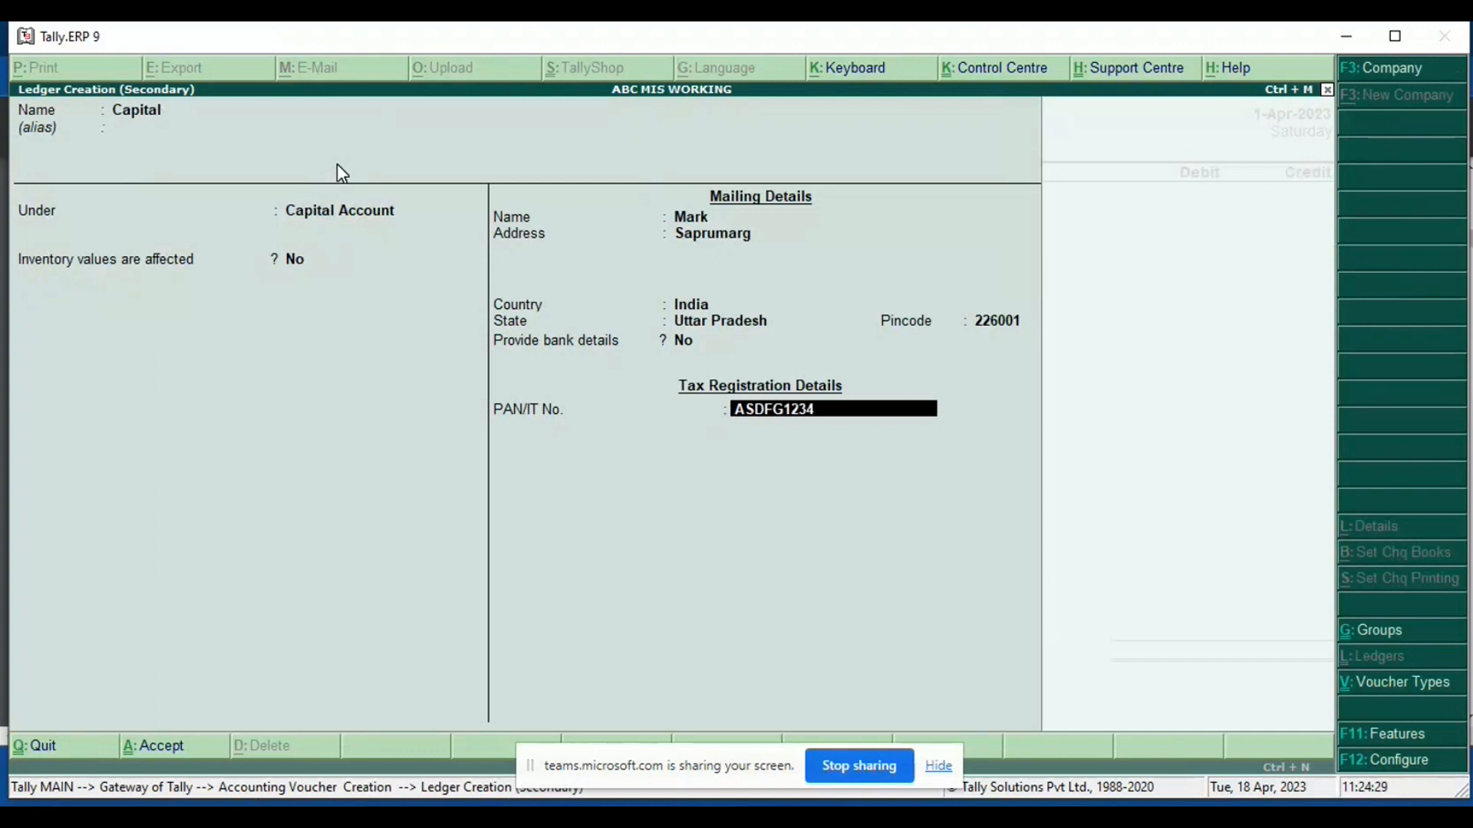
text(J)
key(Return)
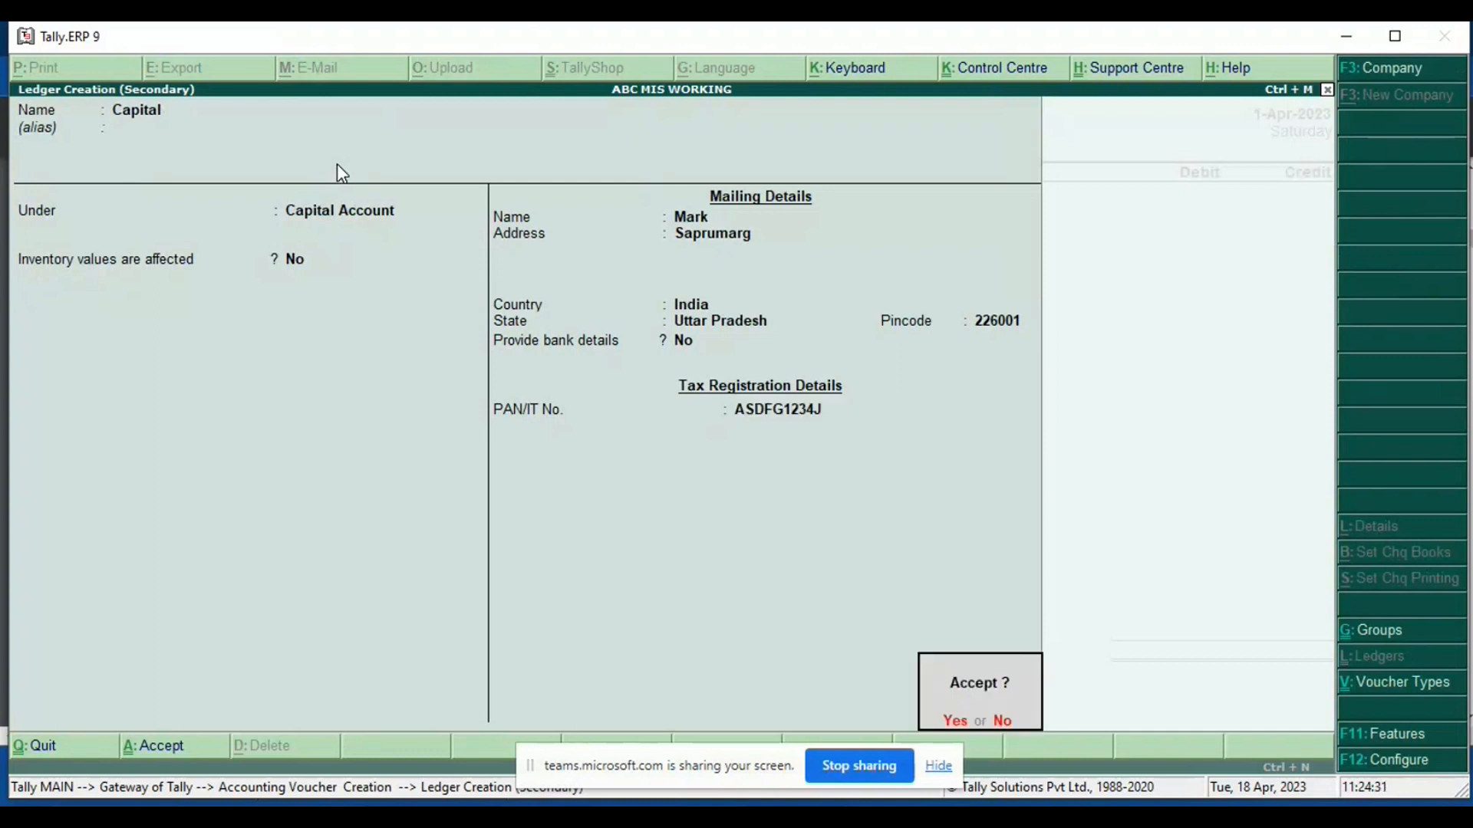
key(Return)
Step: Credit Capital with 2000000 and debit Cash with the same amount in the receipt voucher
key(Return)
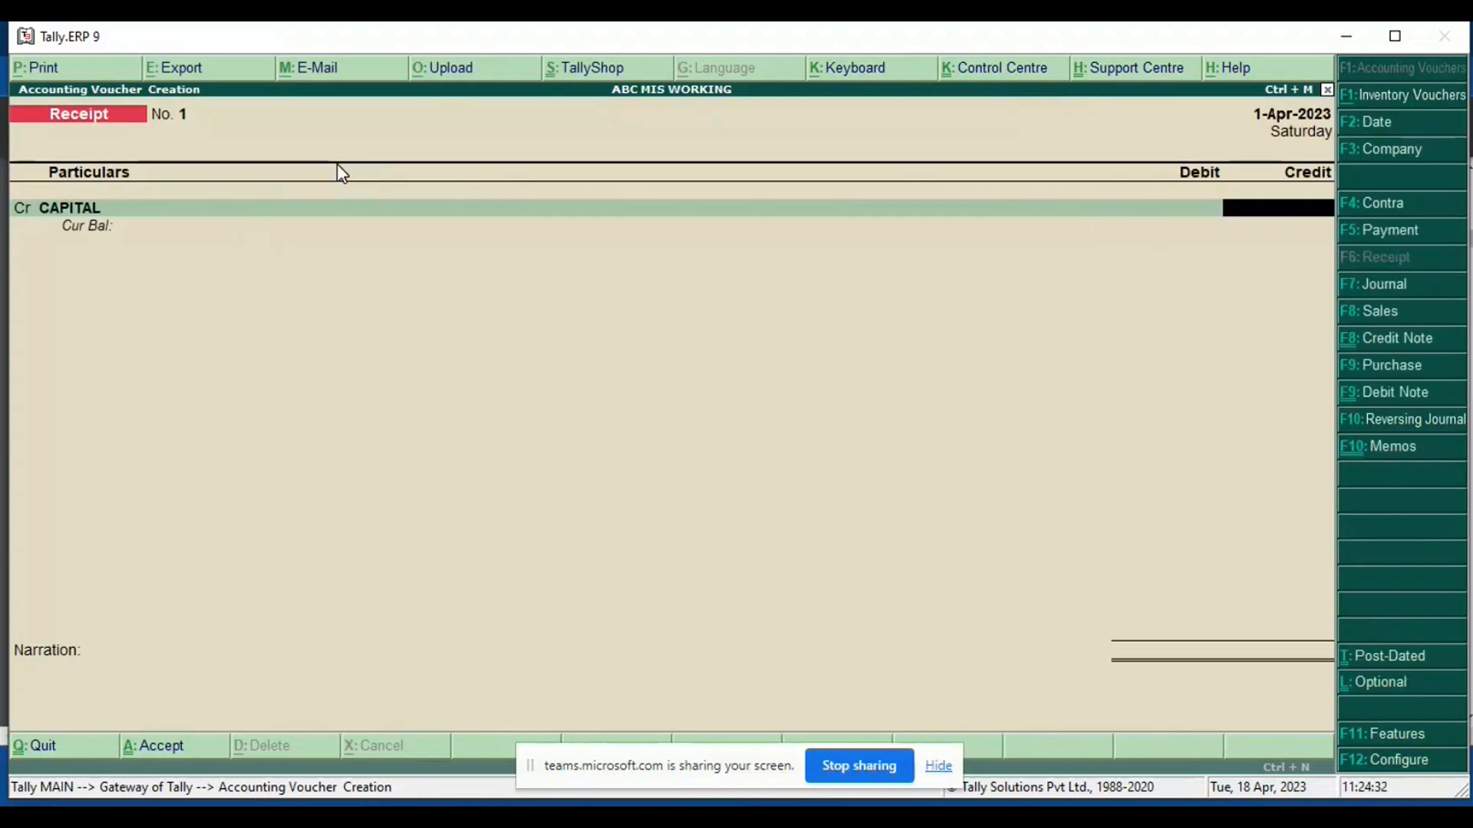
text(2000000)
key(Return)
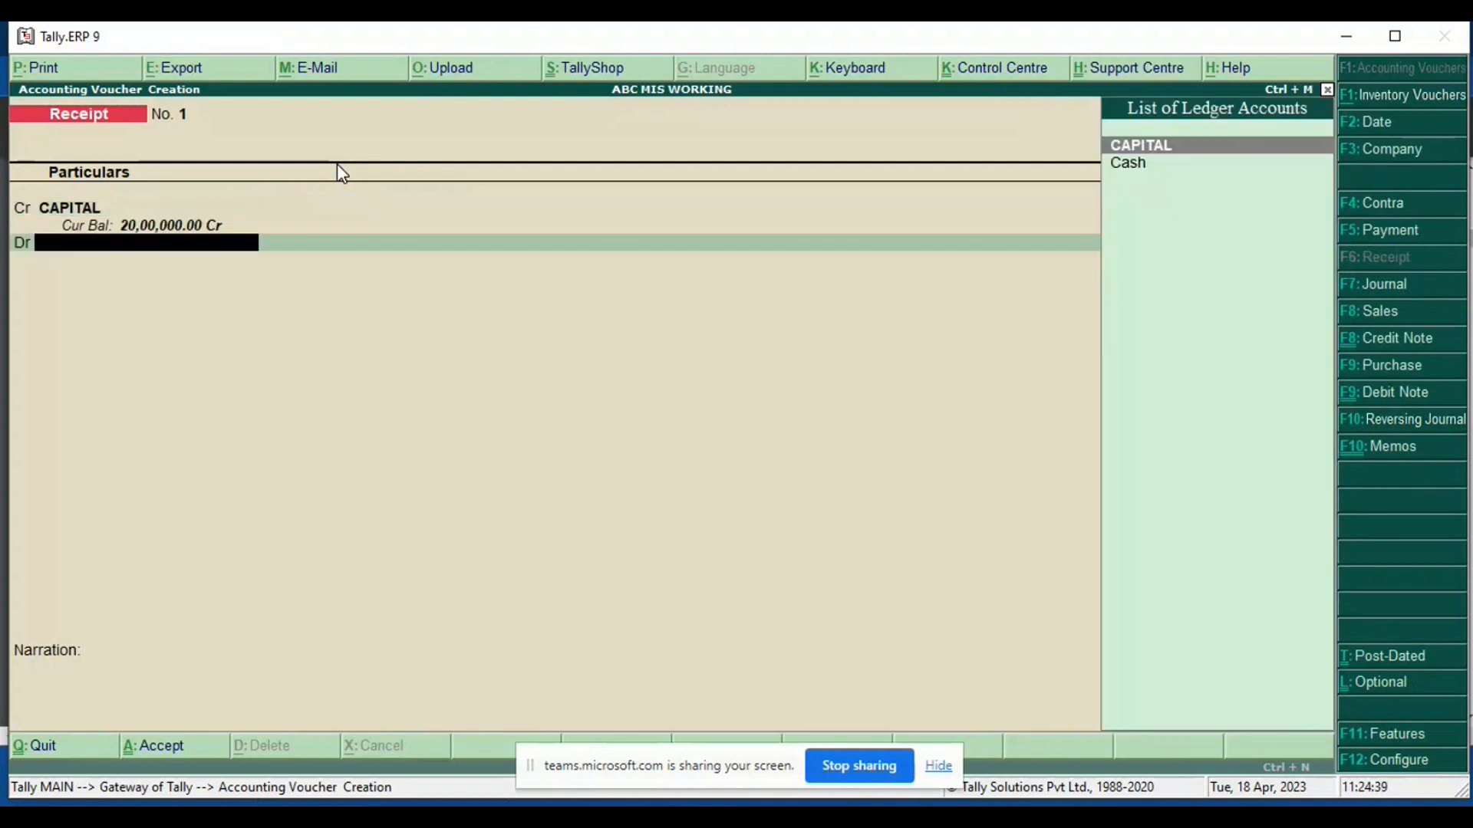
key(Down)
key(Return)
key(Return)
Step: Enter the narration "being amt deposited as capital." and save the receipt voucher
text(being amy)
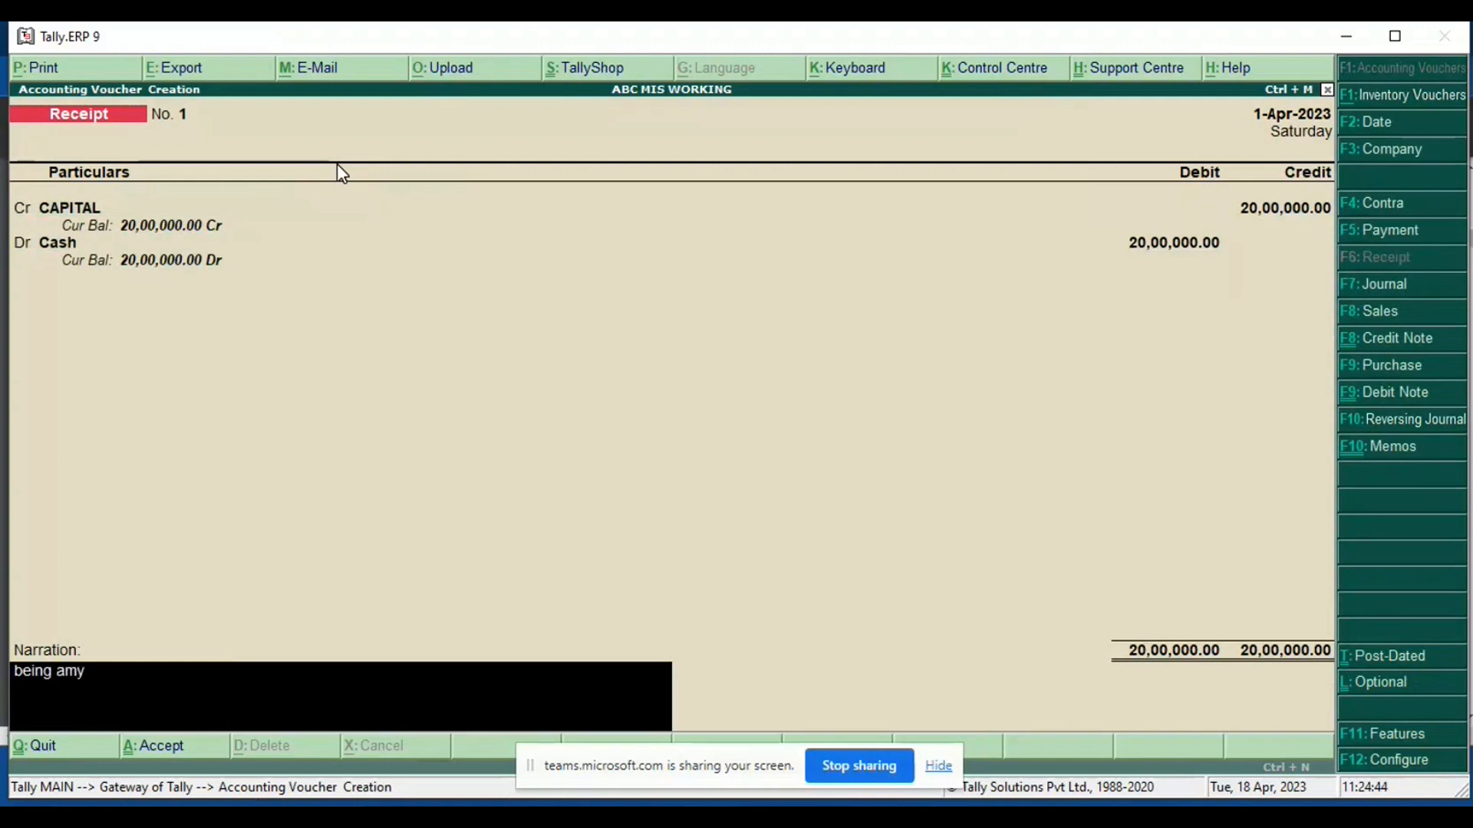
key(BackSpace)
text(t deposited as capital.)
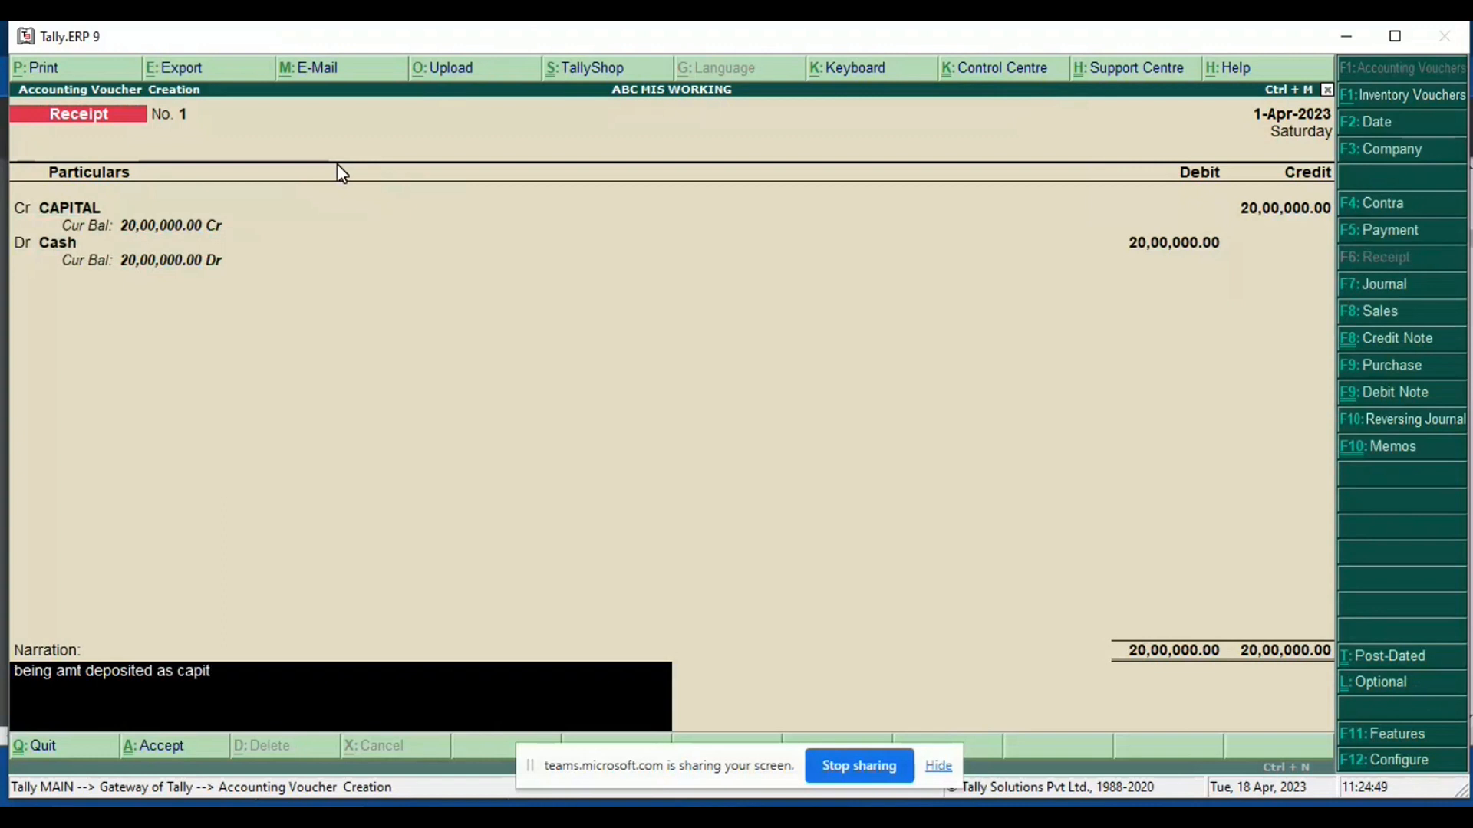
key(Return)
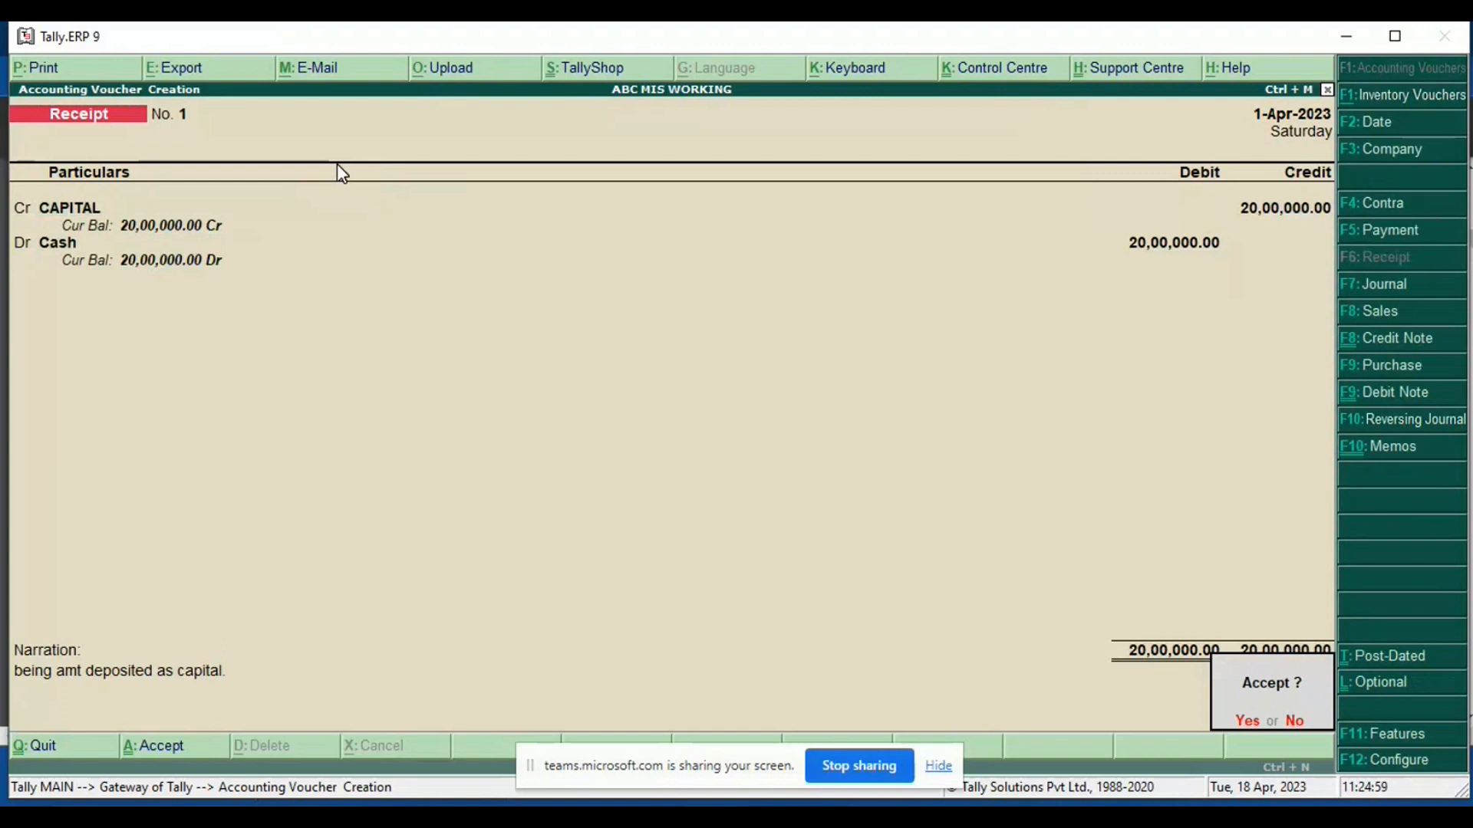
key(Return)
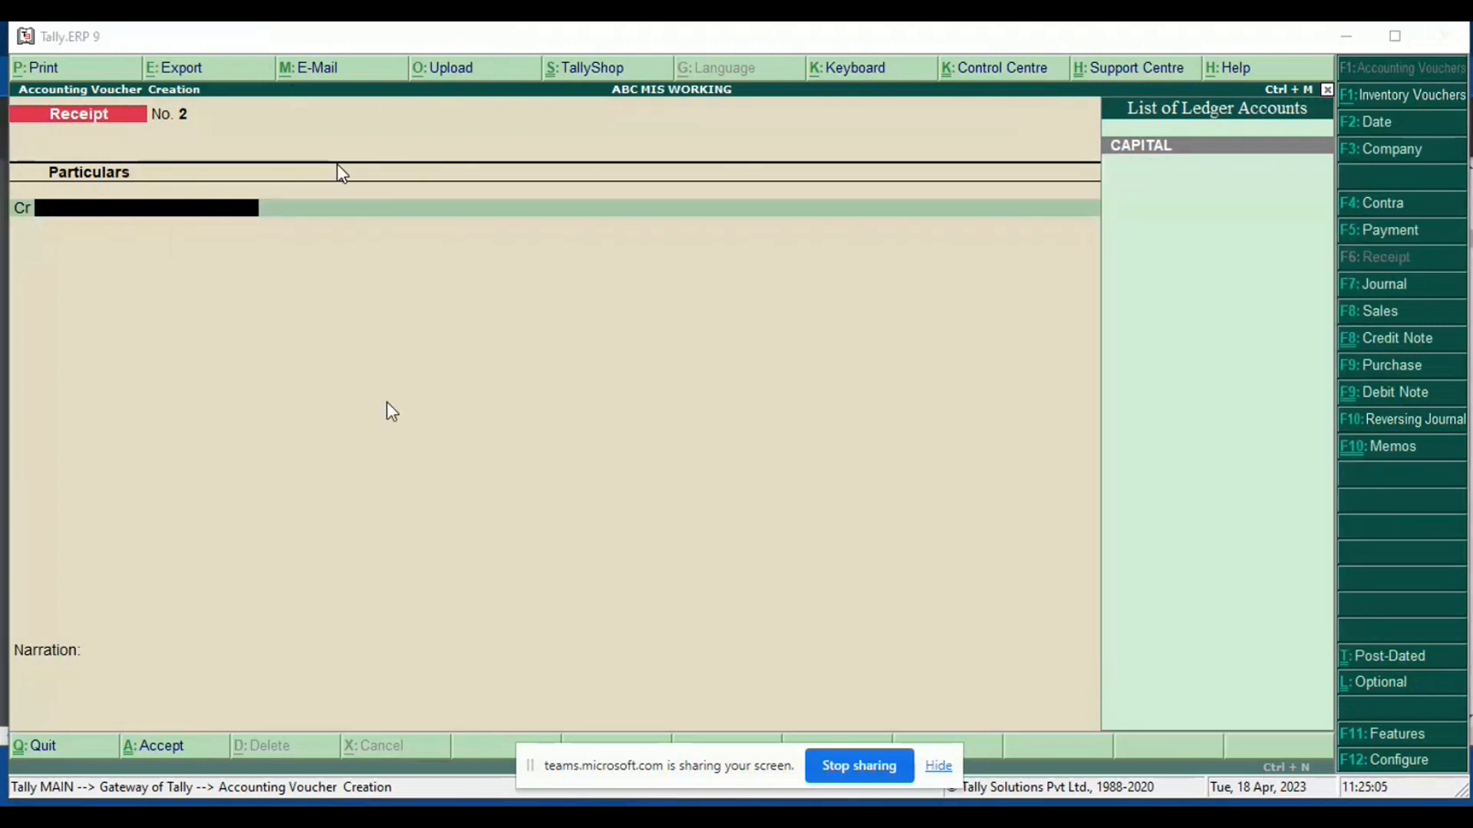
Step: Check the purchase transaction in mis reports.pdf and start a purchase voucher in Tally.ERP 9 with supplier invoice no. 01 dated 1-Apr-2023
key(alt+Tab)
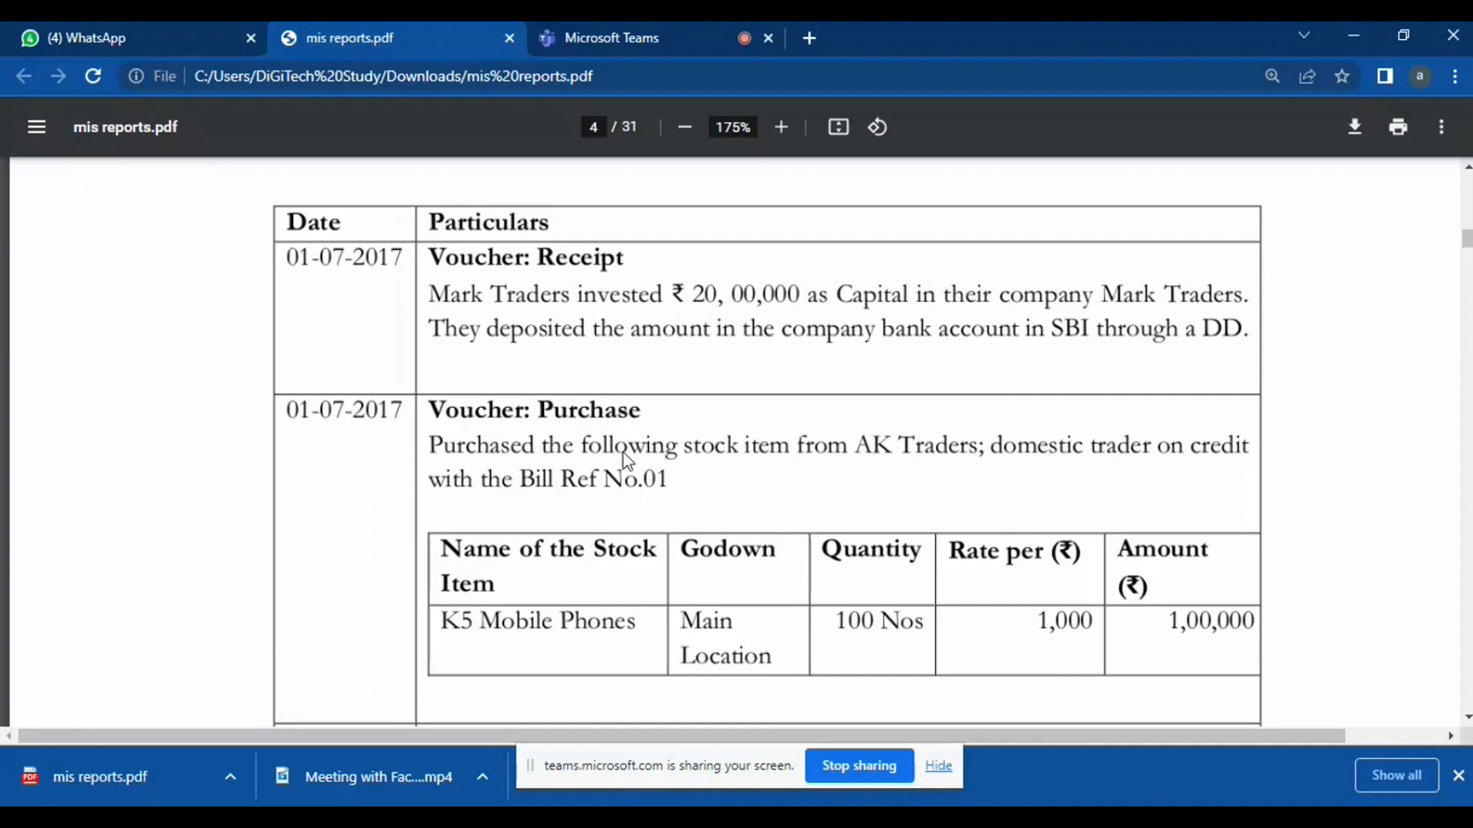
key(alt+Tab)
key(alt+Tab)
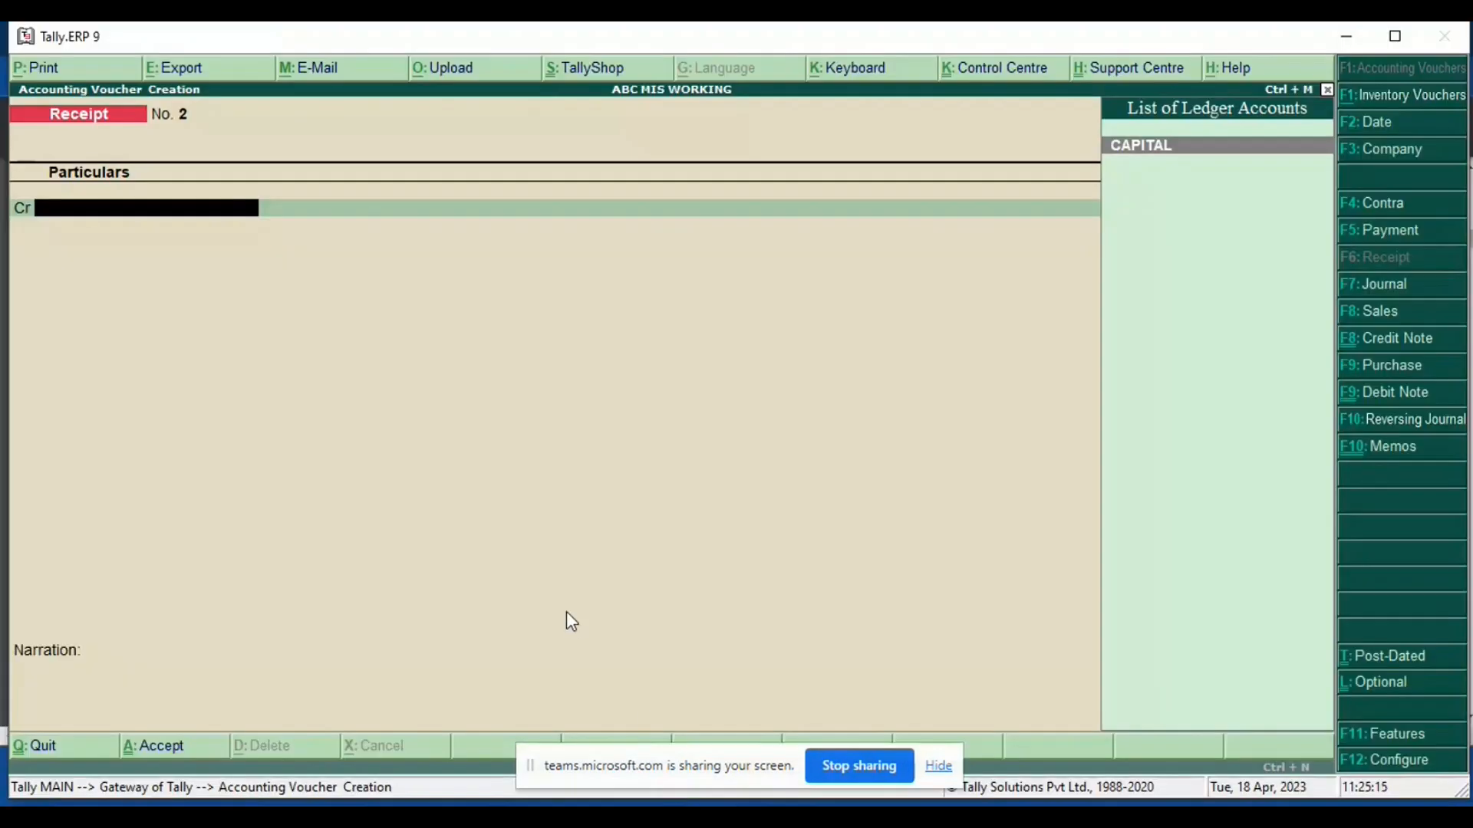
click(1405, 363)
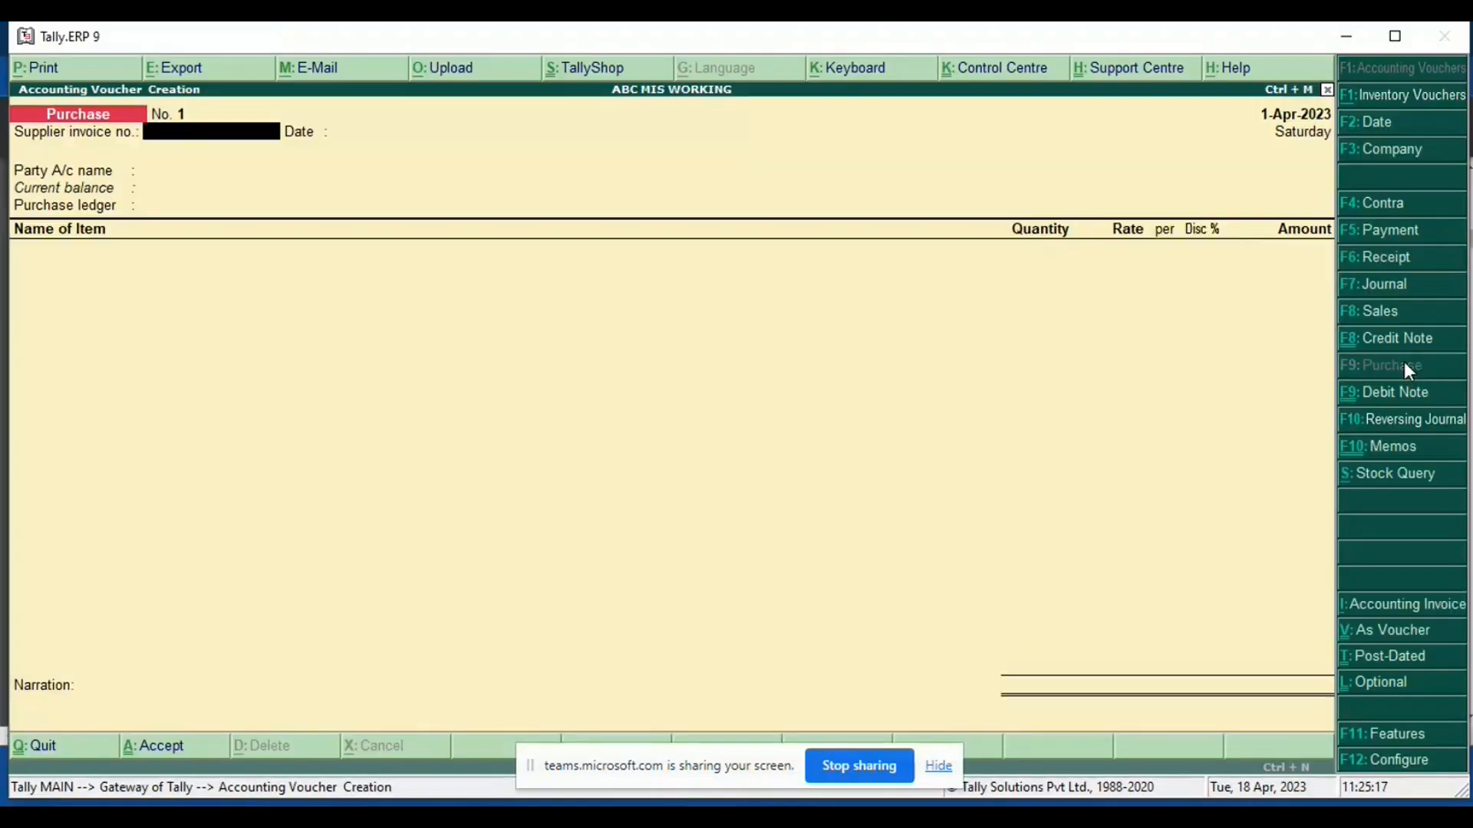
text(01)
key(Return)
key(Return)
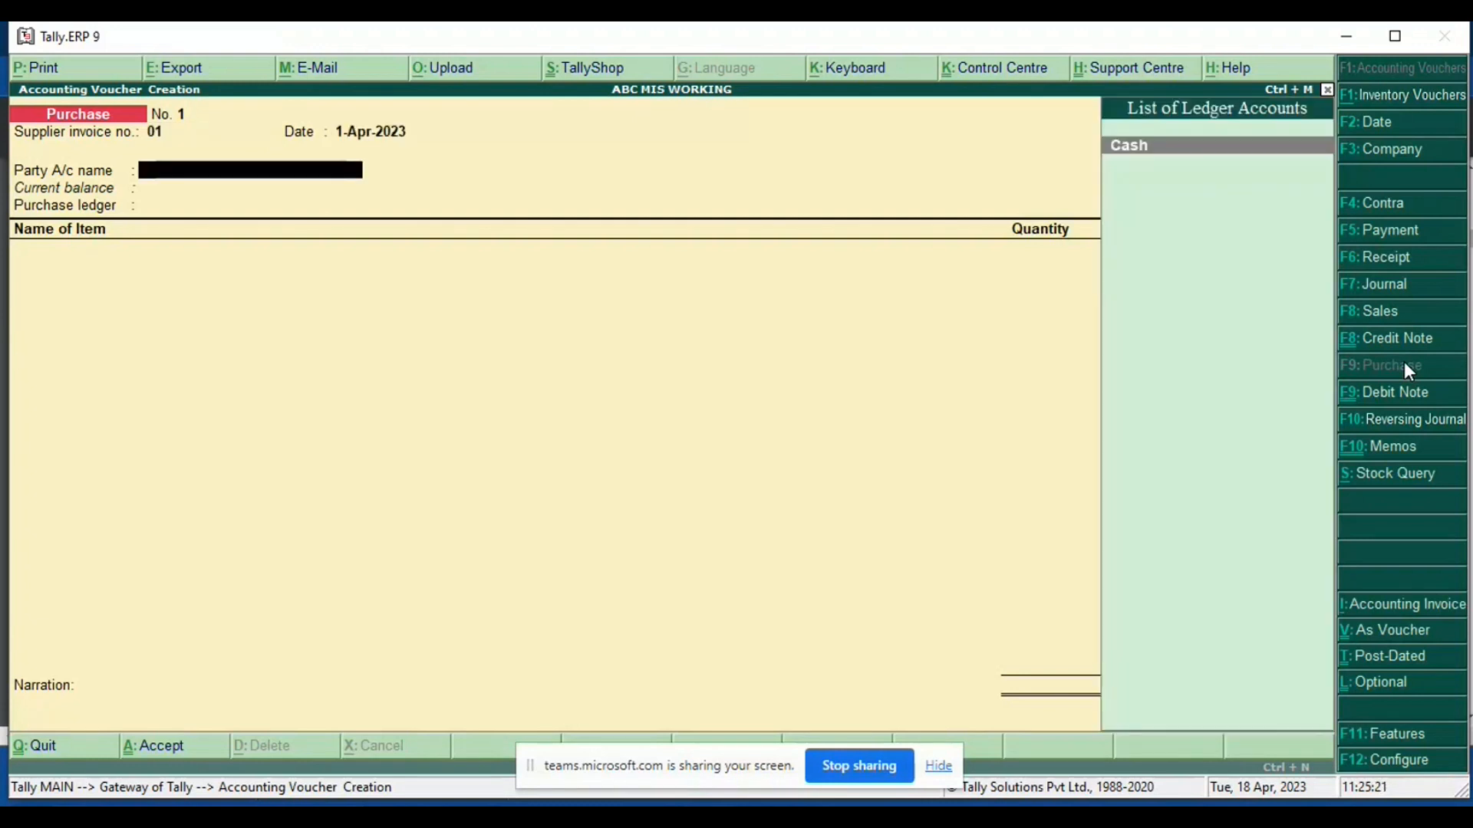
Step: Create a party ledger named Ak Traders under the Sundry Creditors group from the purchase voucher
key(alt+c)
text(A)
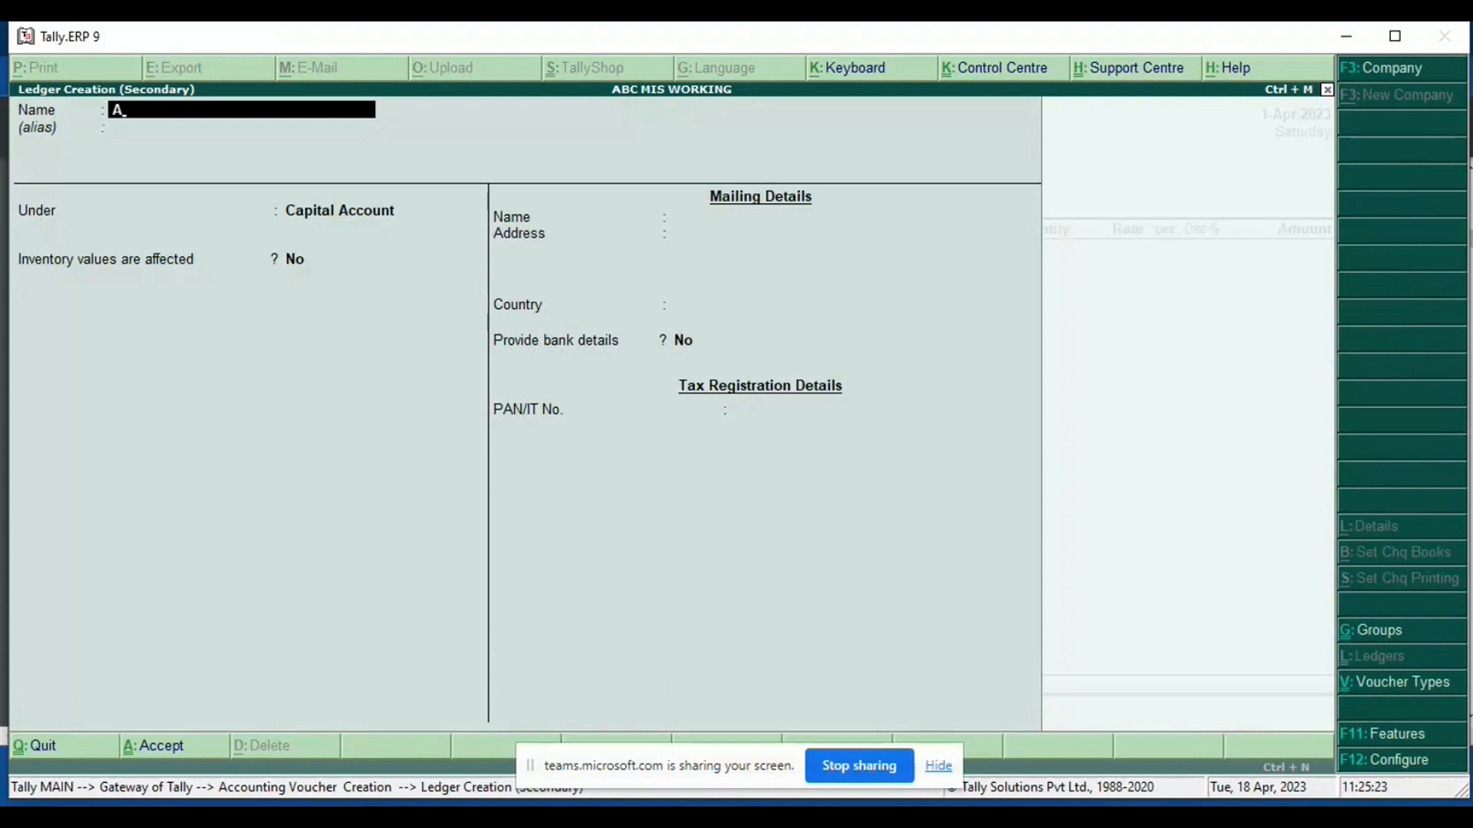
text(k Trade)
key(Return)
key(Return)
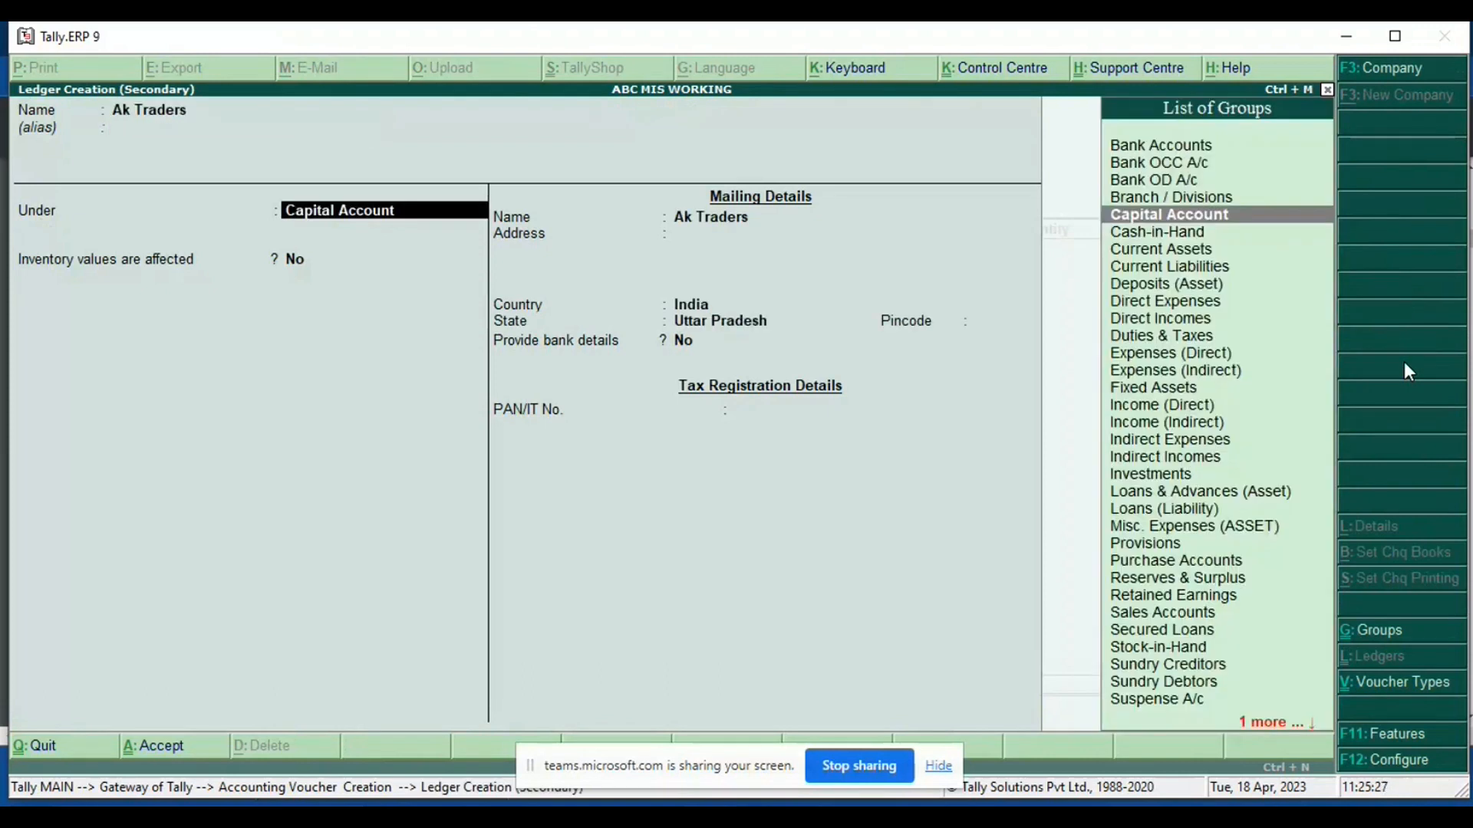
text(re)
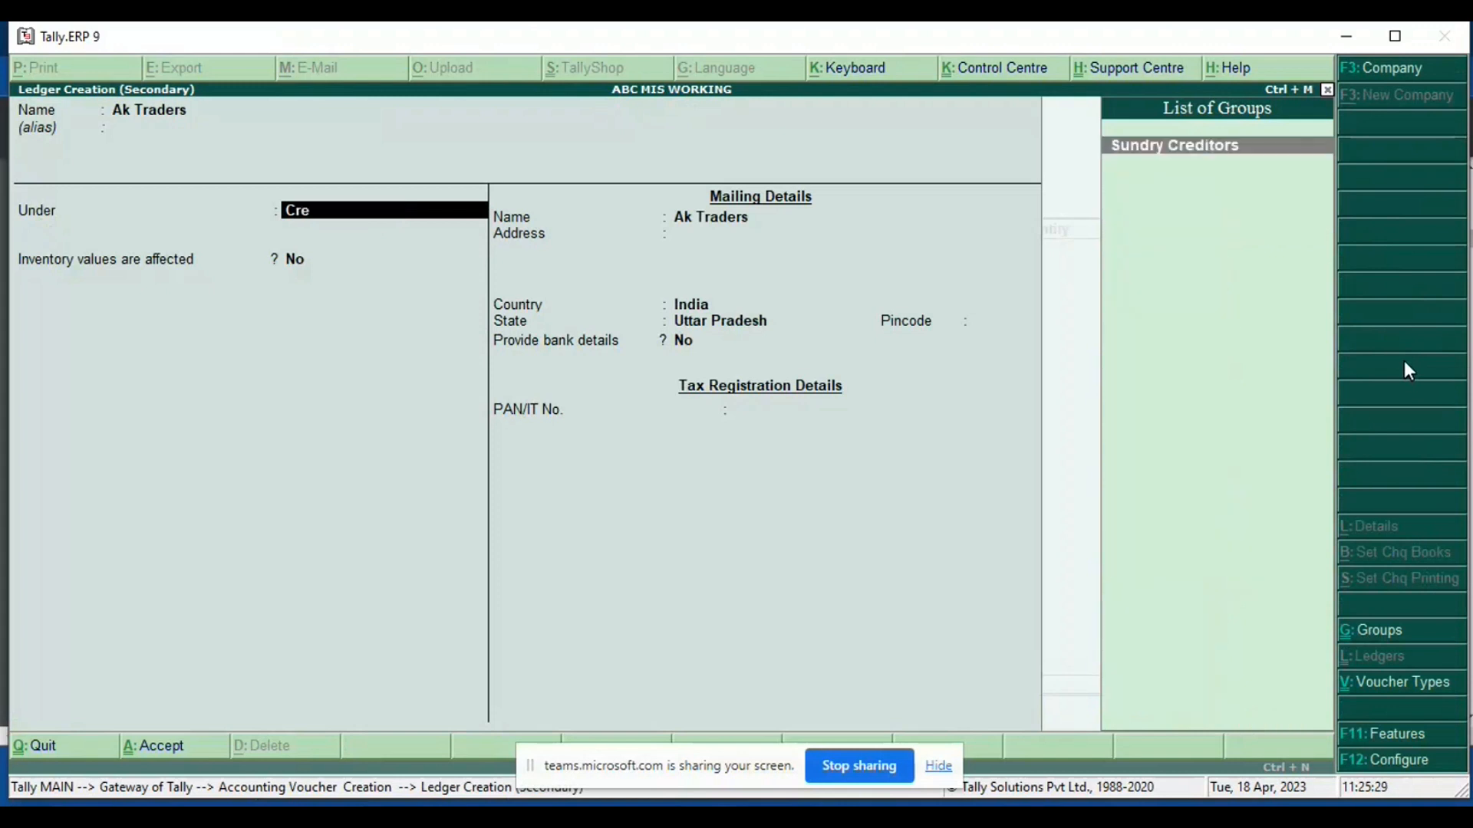
key(Return)
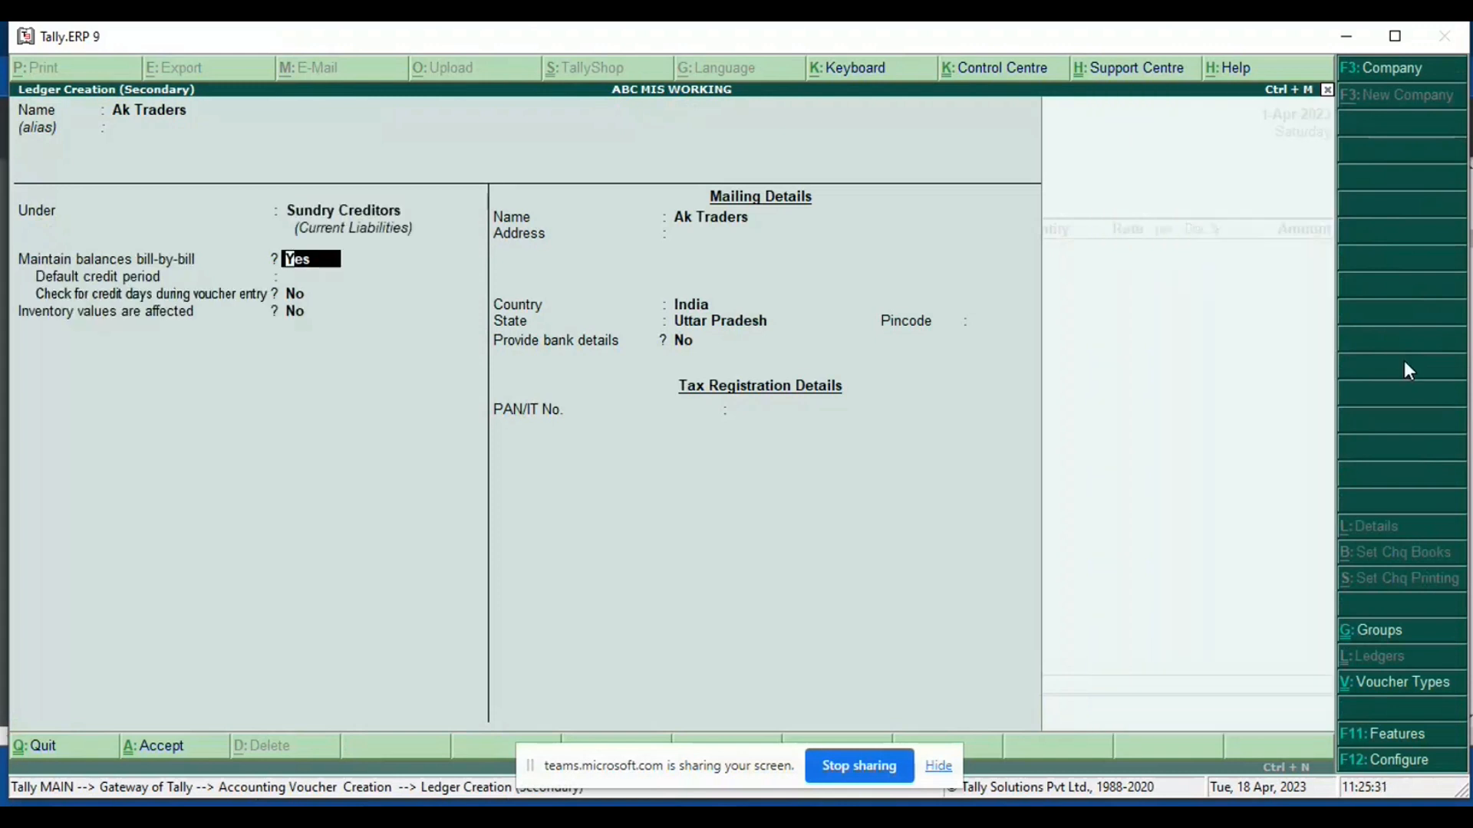
Step: Keep bill-by-bill balances on for Ak Traders, leave the default credit period blank and set the credit days check to Yes
key(Return)
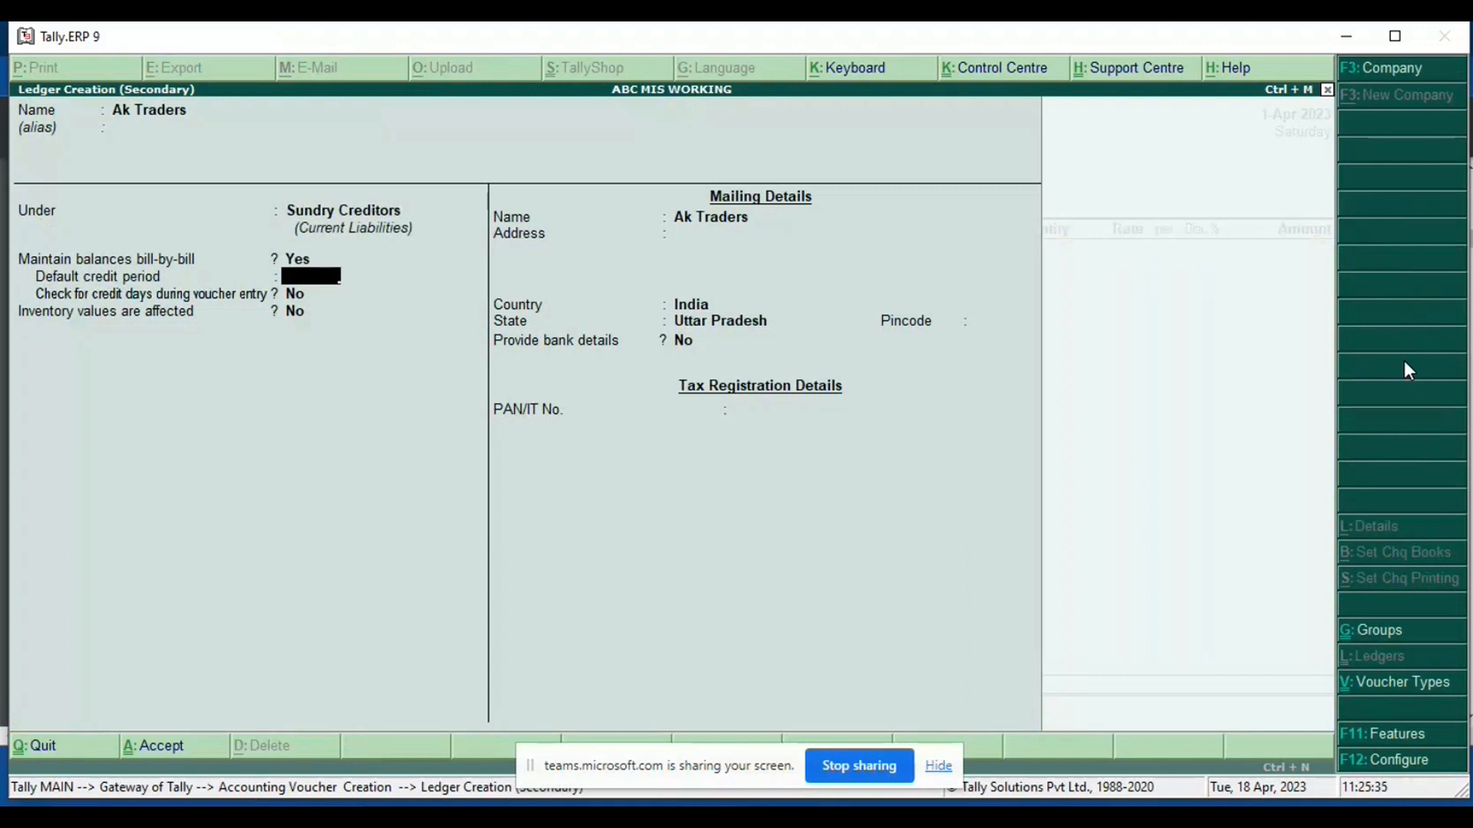
key(Return)
text(yes)
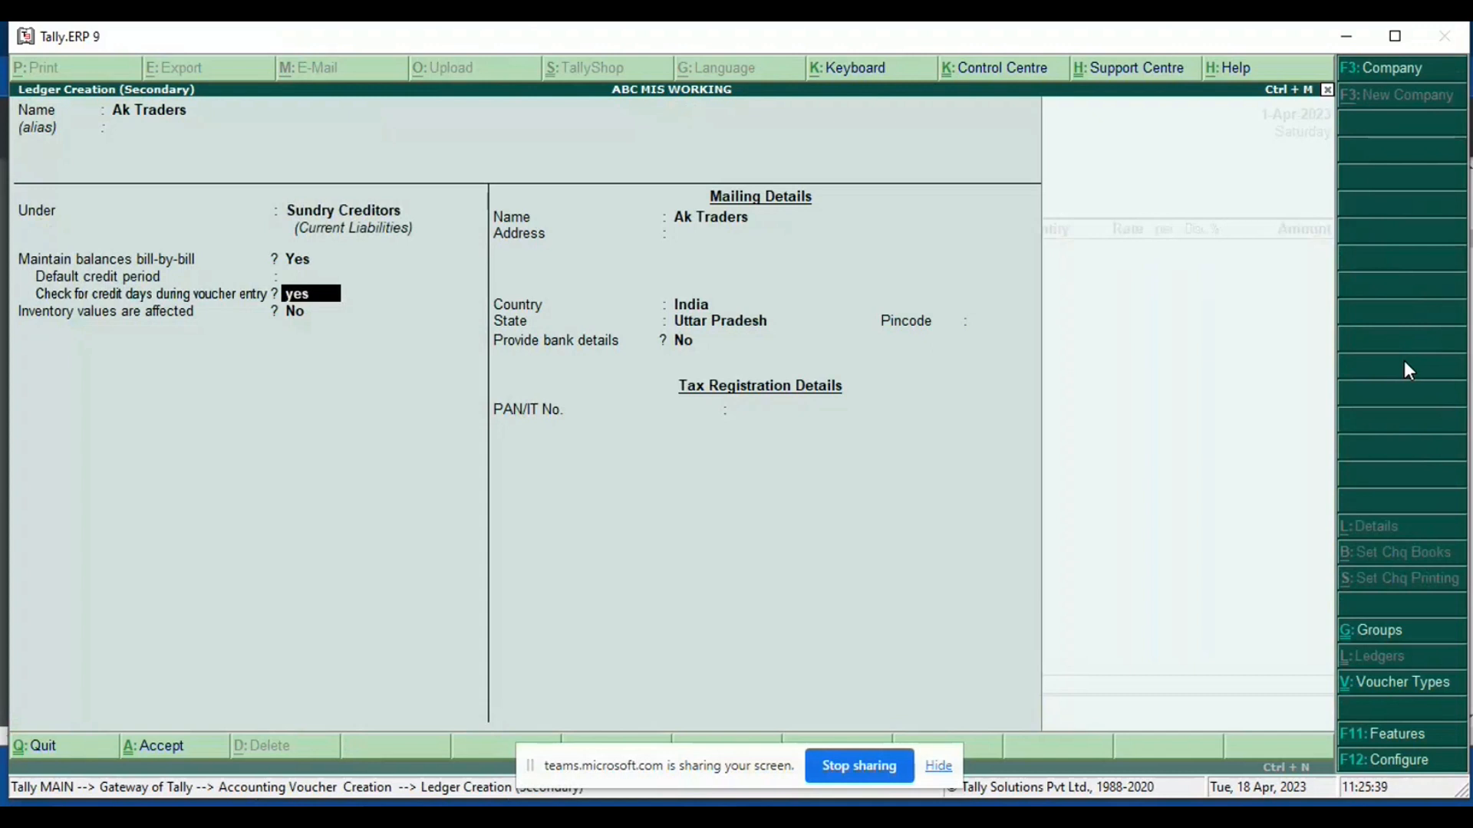
key(Return)
key(Return)
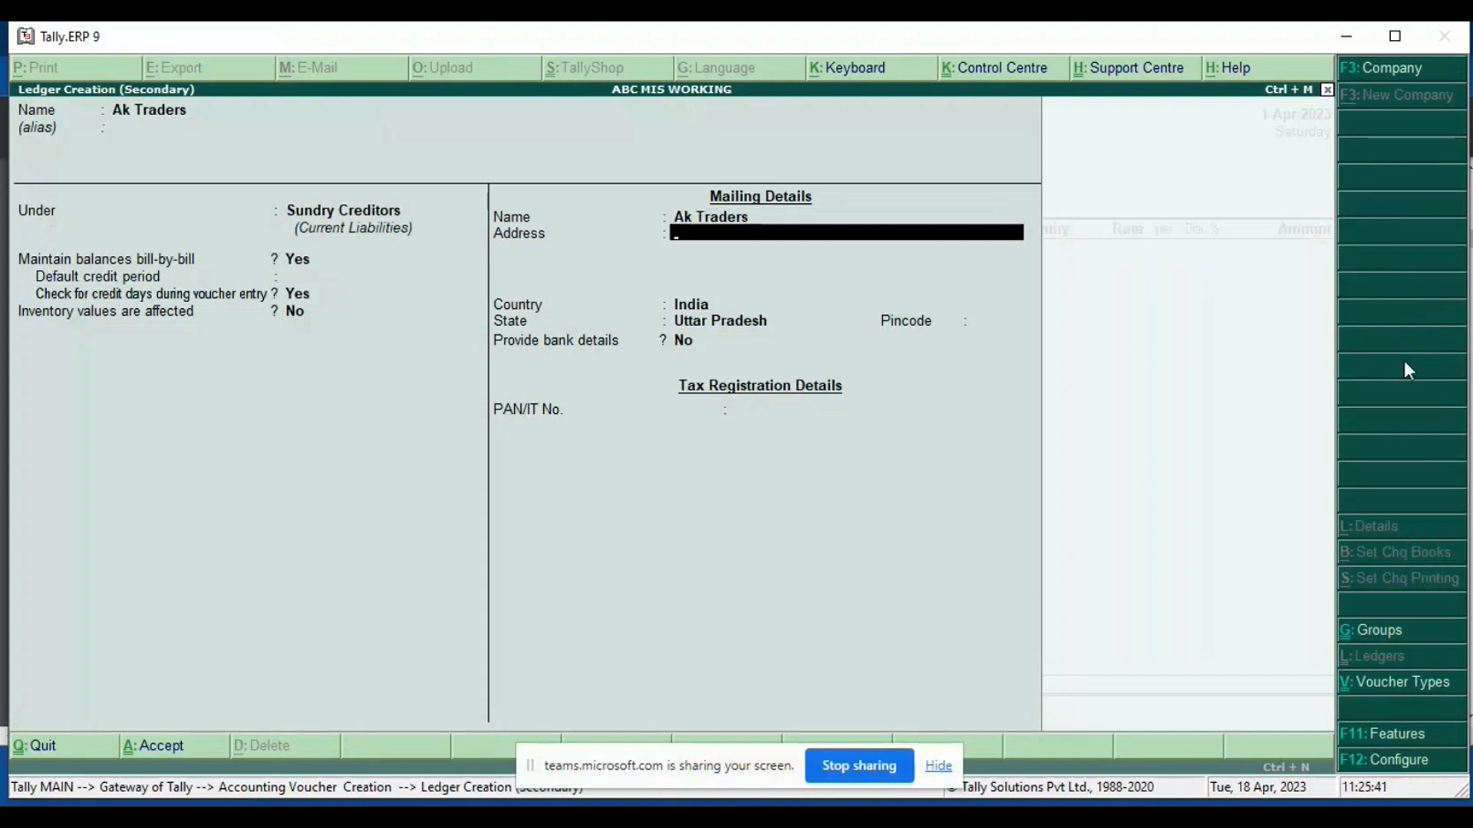
Step: Fill in the Ak Traders ledger's two-line mailing address and pincode, keeping India and Uttar Pradesh
text(Station Road)
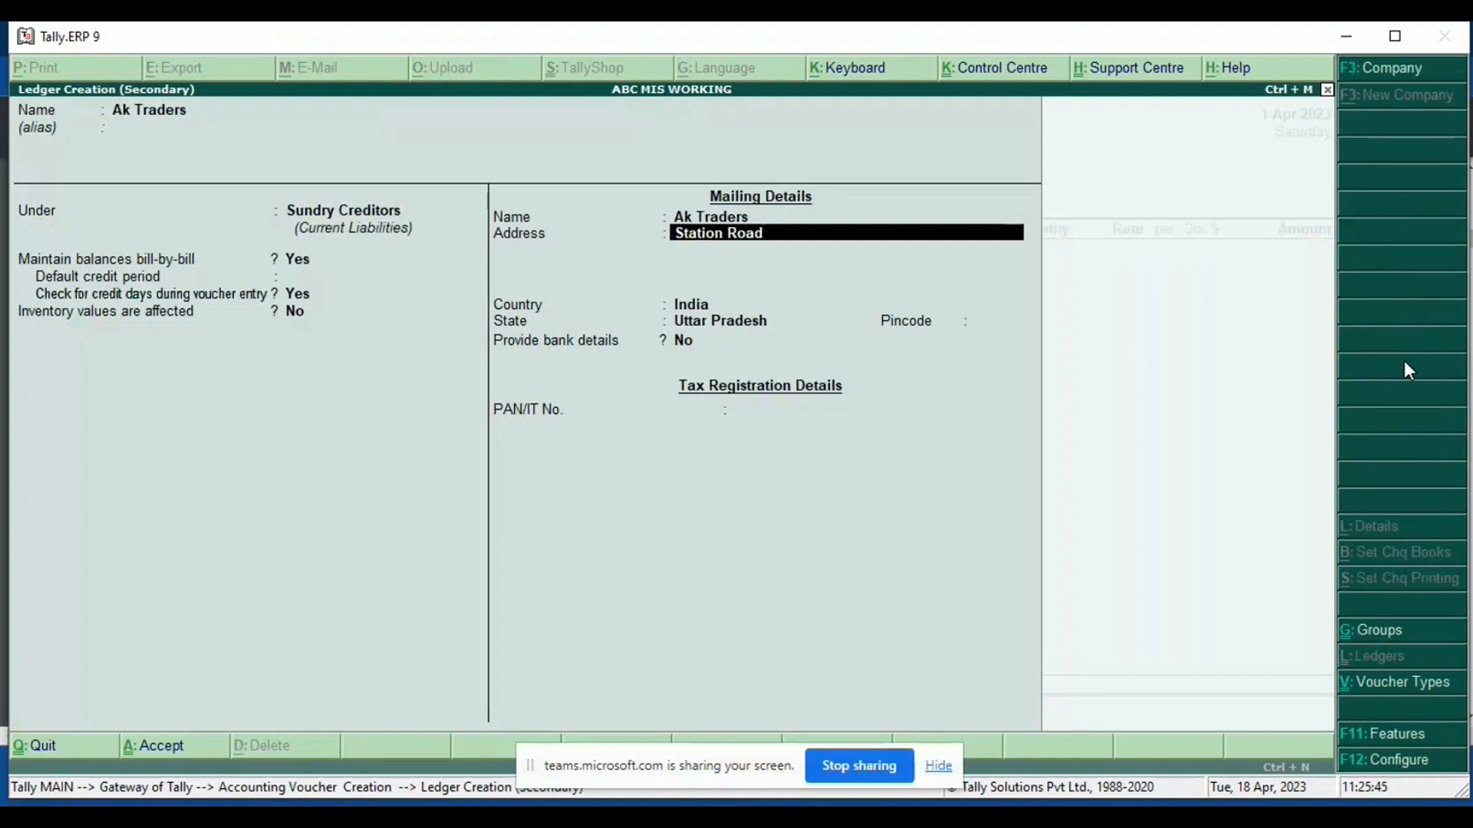
key(Return)
text(Luc)
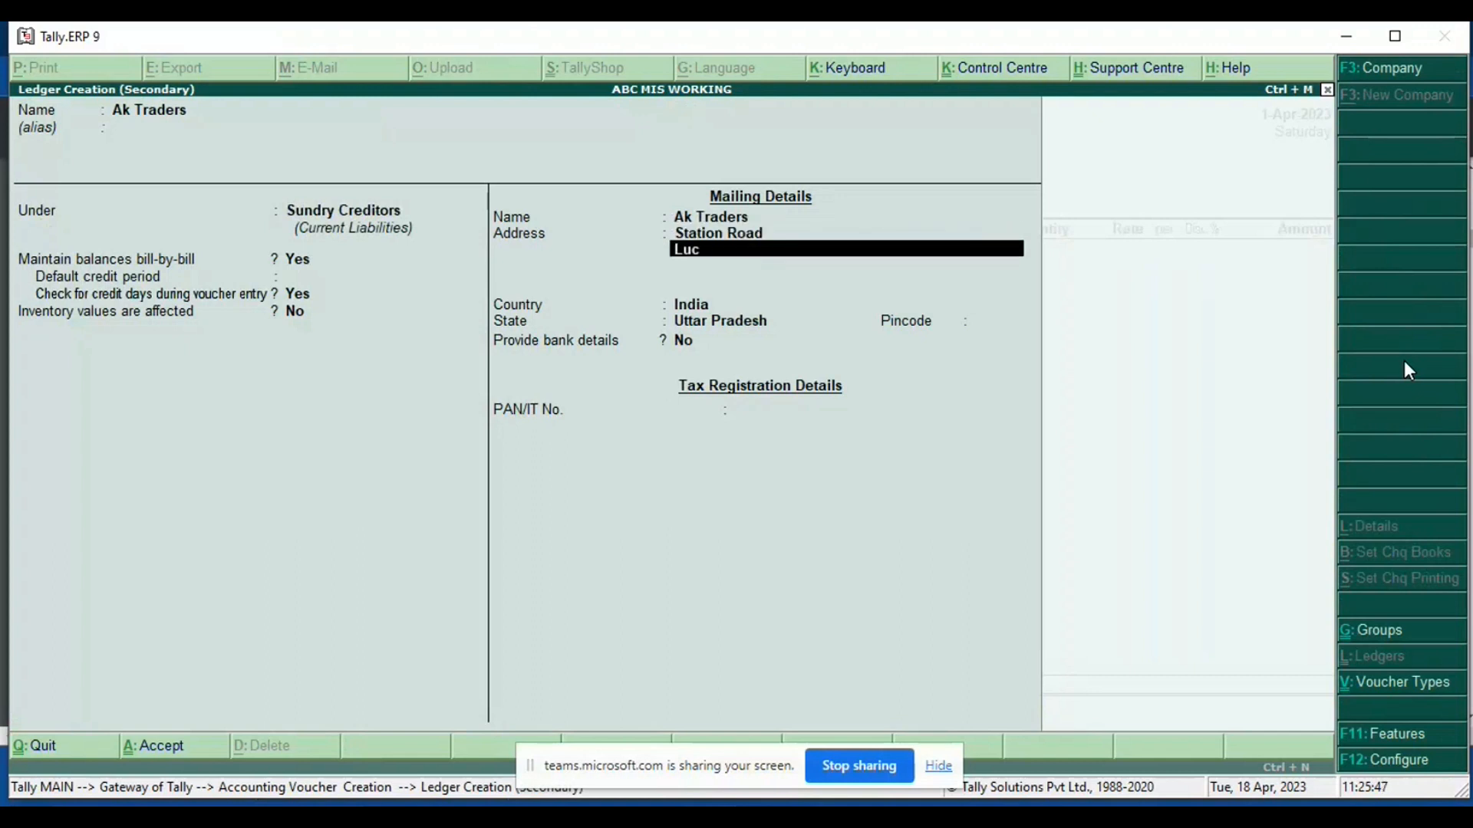
text(know)
key(Return)
key(Return)
key(Return)
key(Return)
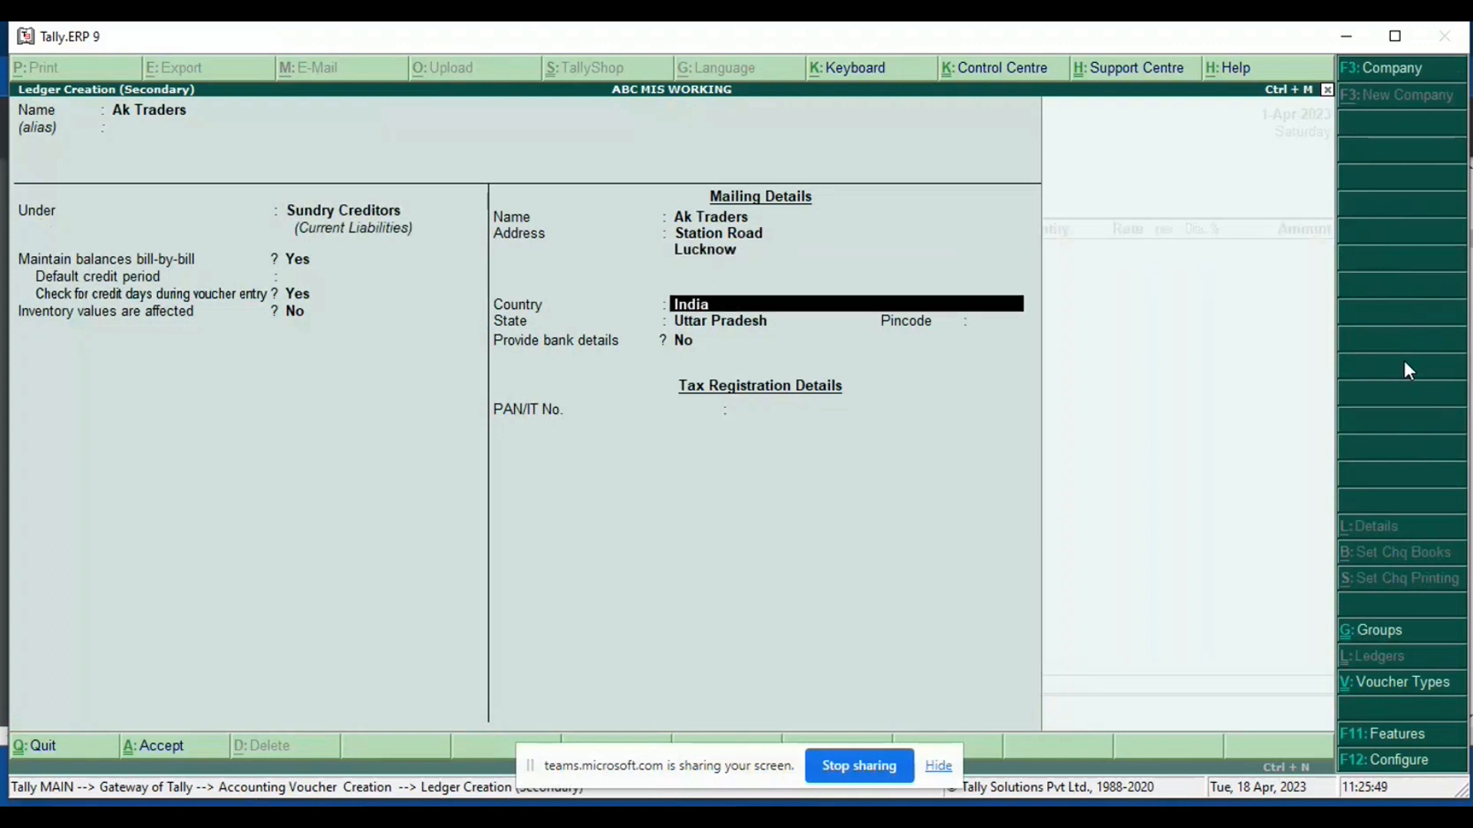
text(22501)
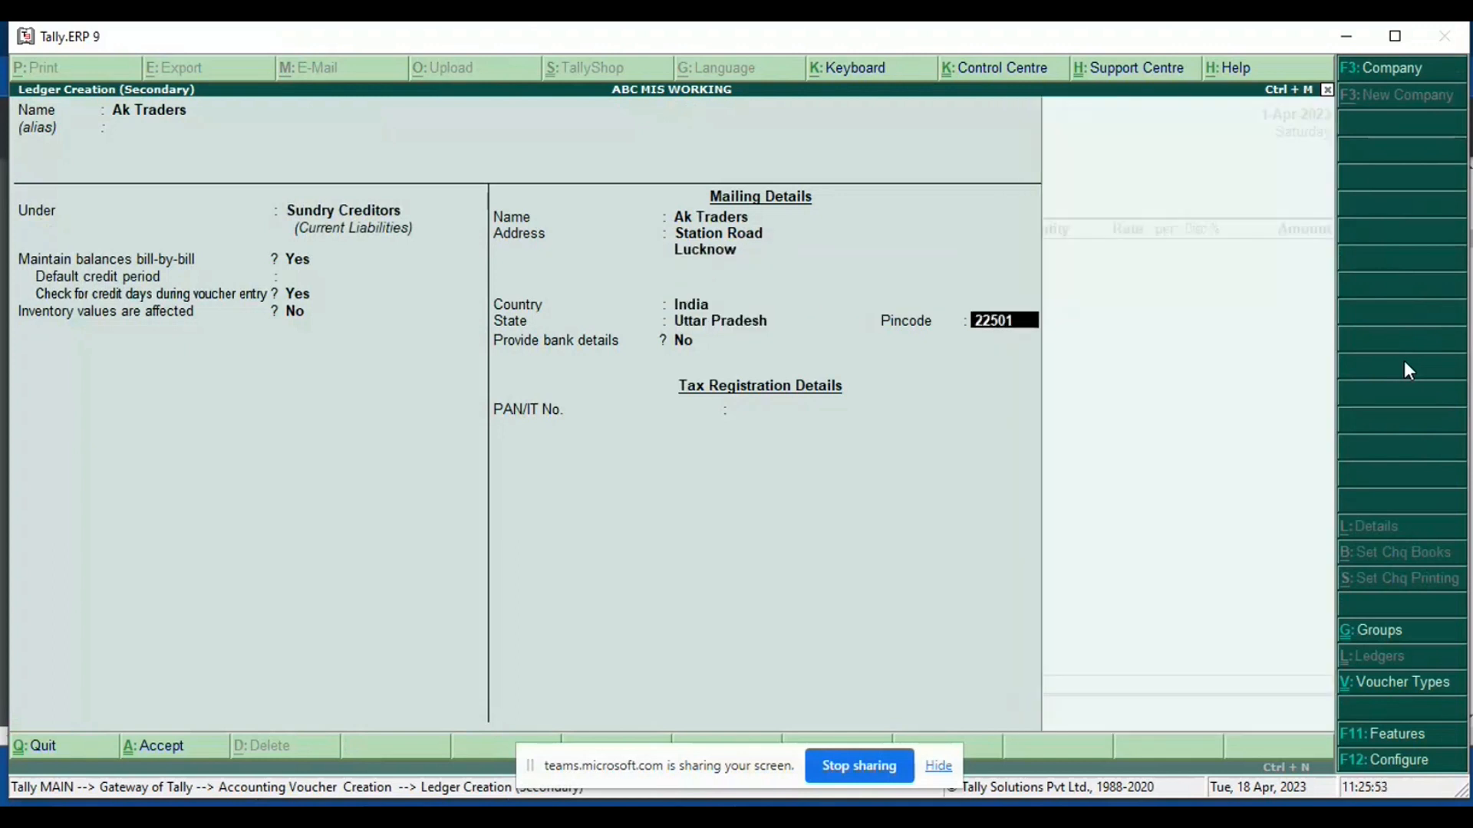
Step: Save the Ak Traders ledger with bank details set to No and the PAN/IT number left blank
key(Return)
key(Return)
key(Return)
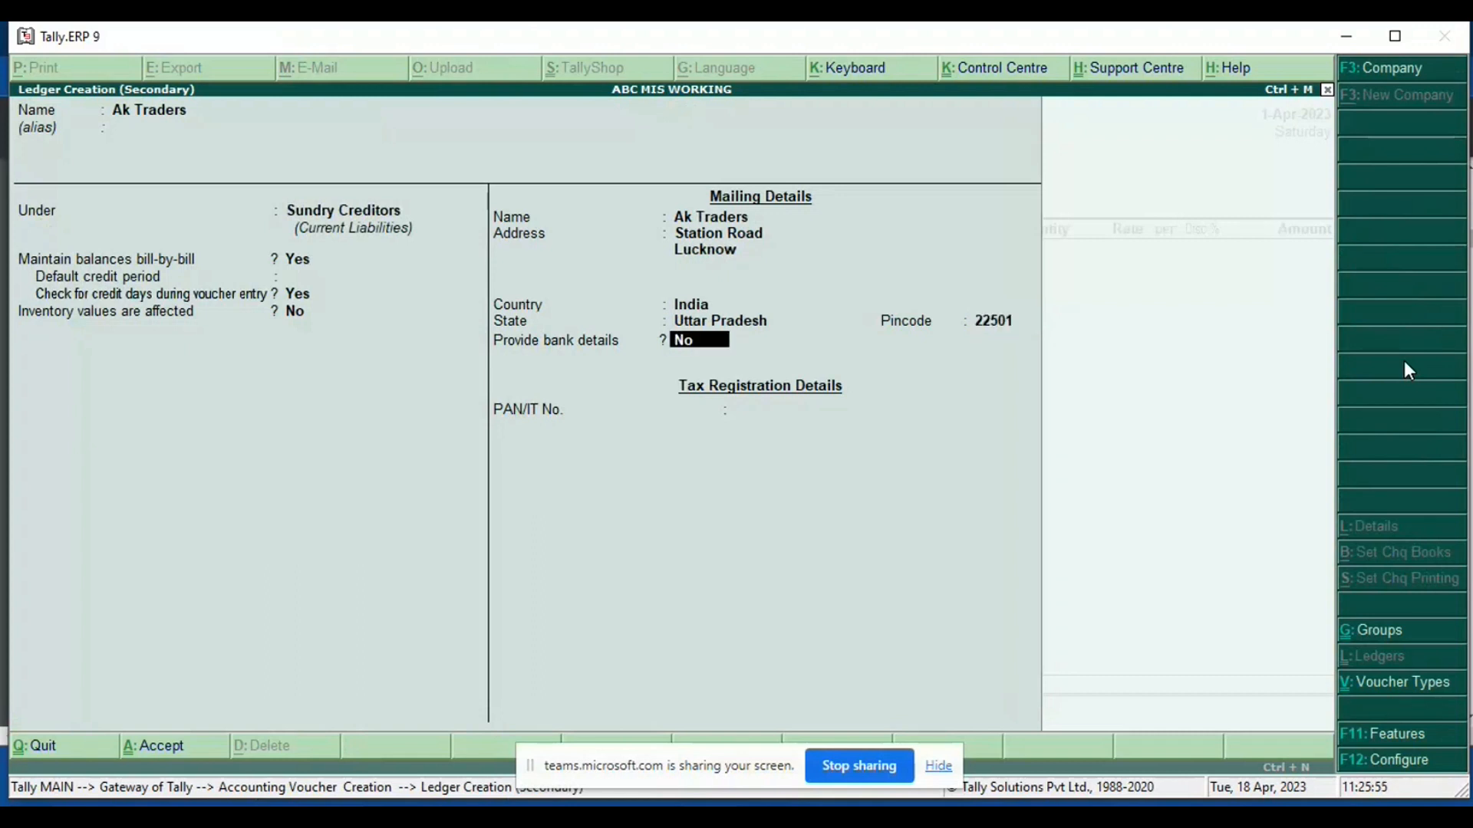
key(Return)
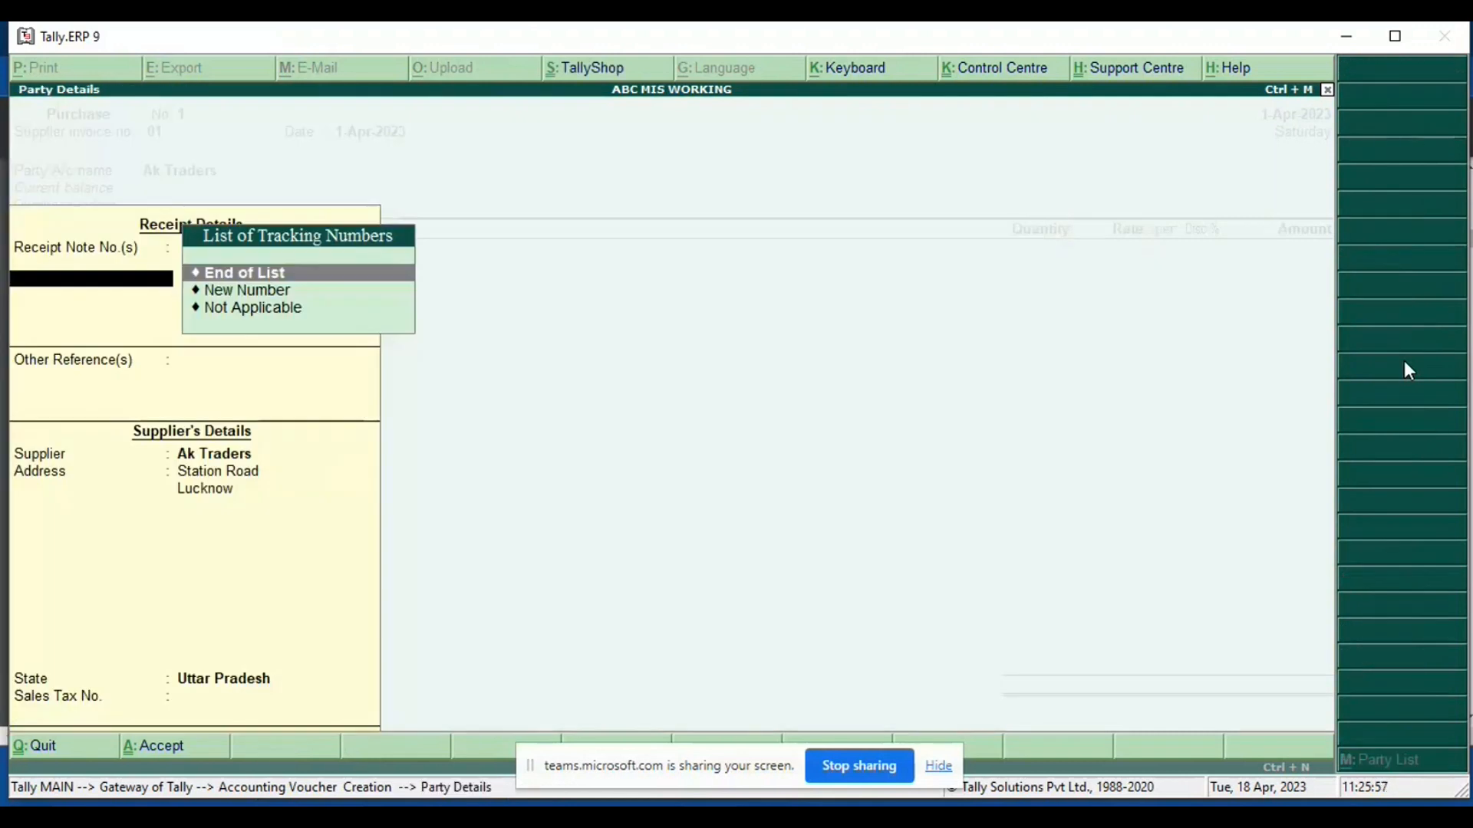
Step: Accept the voucher's party details for Ak Traders with End of List as receipt note and no other references
key(Return)
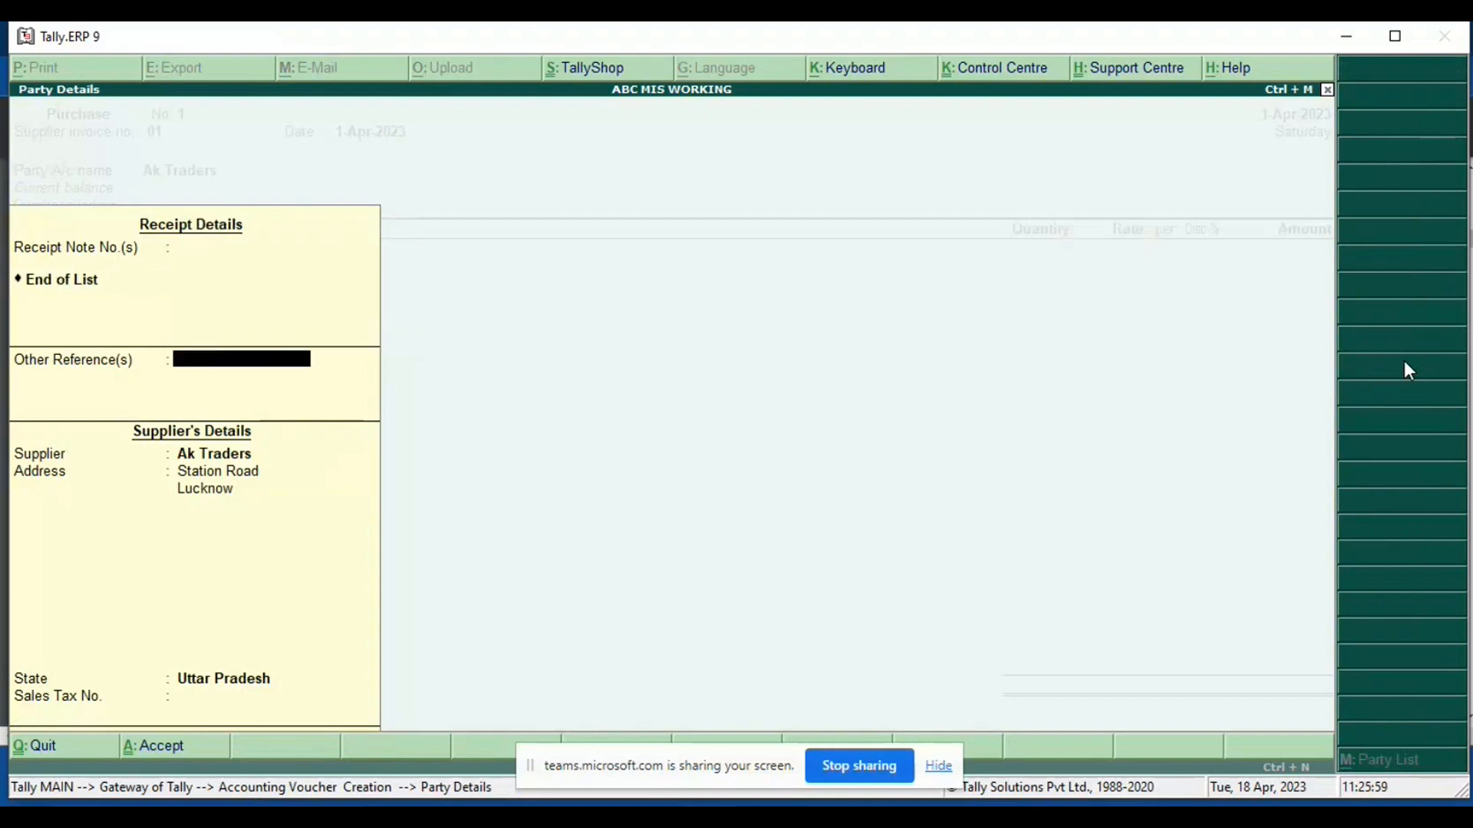
key(Return)
key(Return)
key(Return)
key(Return)
key(Return)
key(Return)
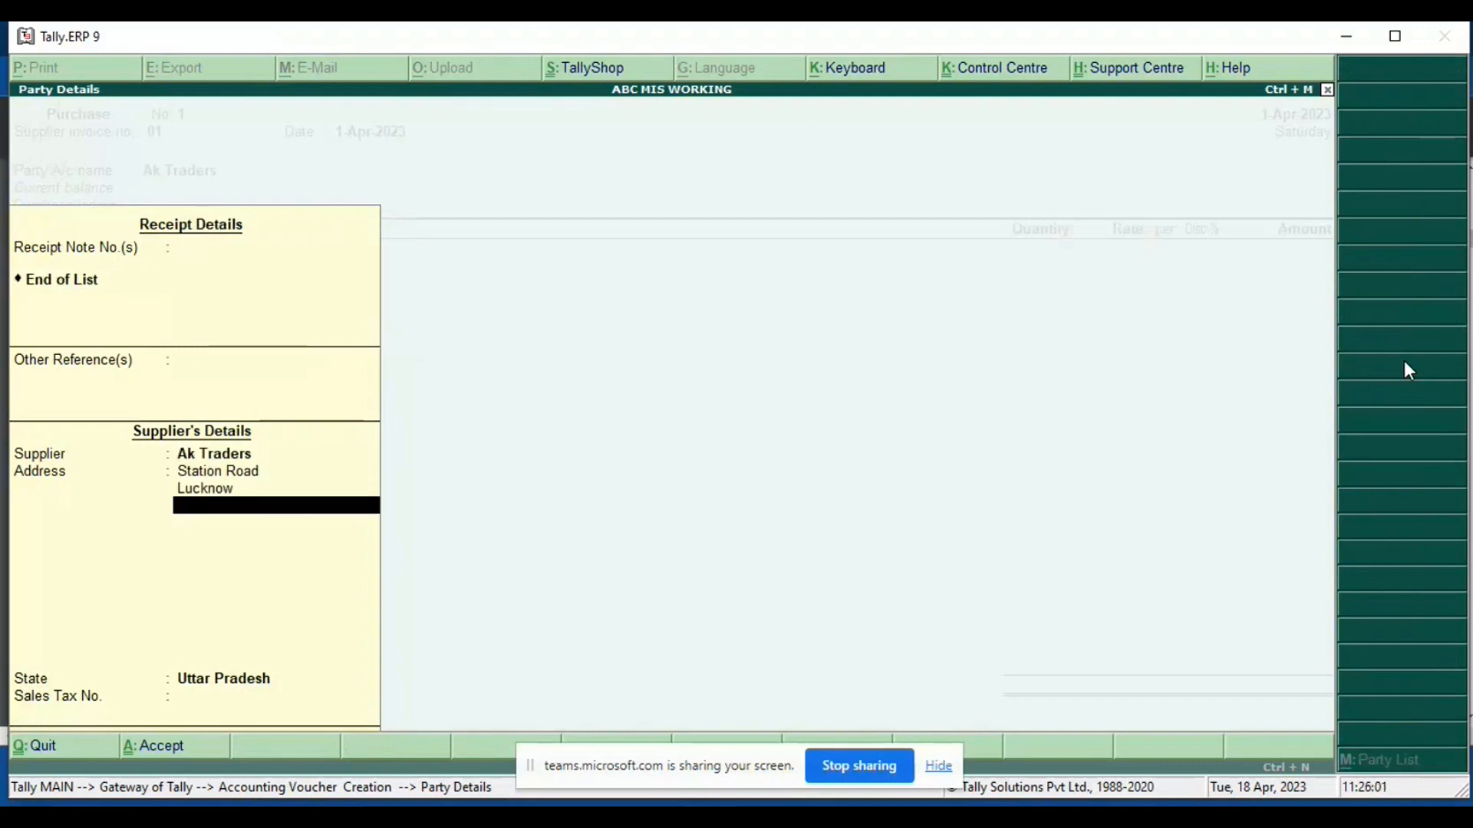
key(Return)
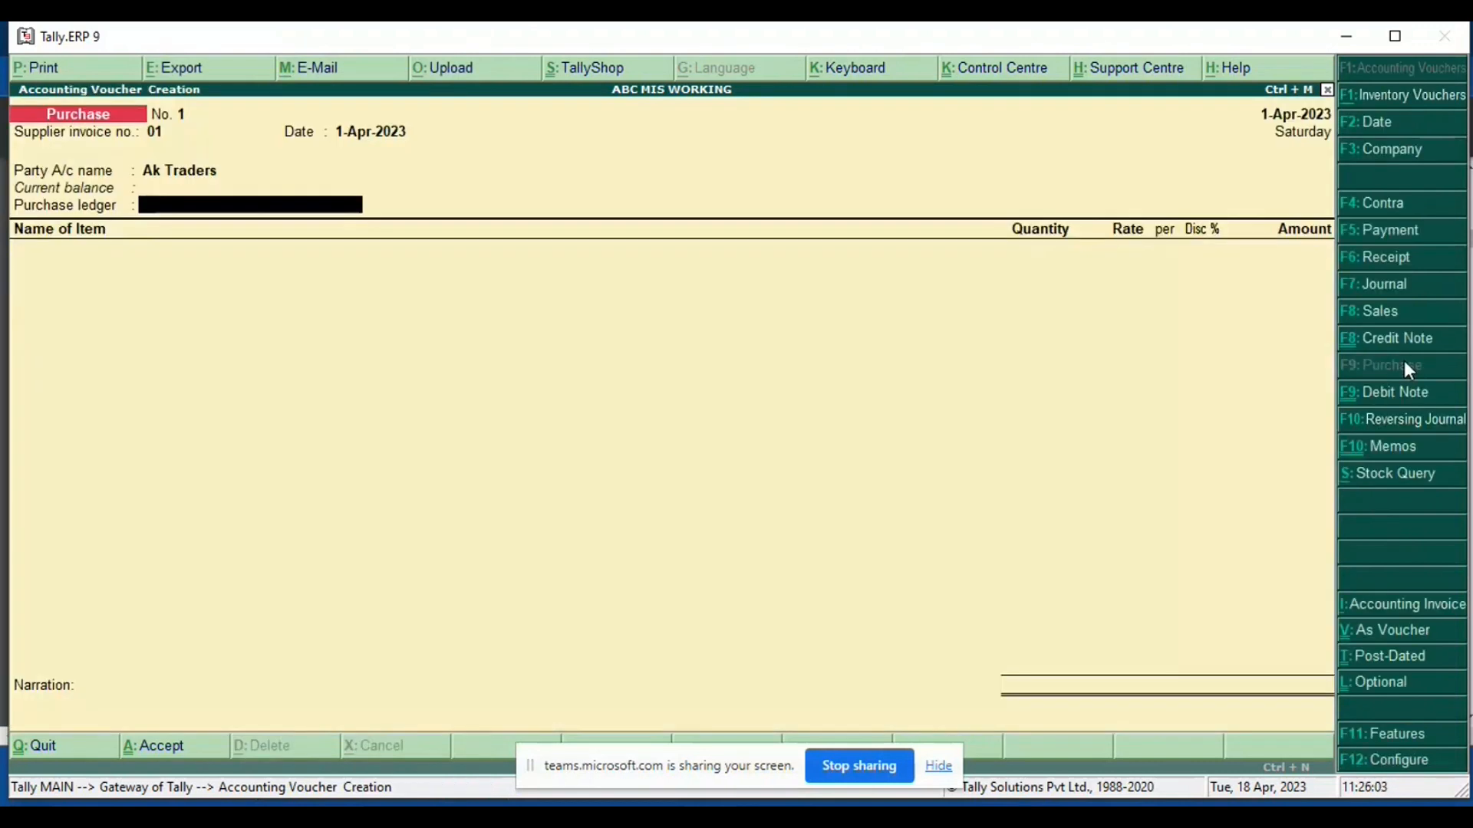
Step: Create a ledger named Purchase under Purchase Accounts with inventory values affected, and use it as the voucher's purchase ledger
key(alt+c)
text(Purchase)
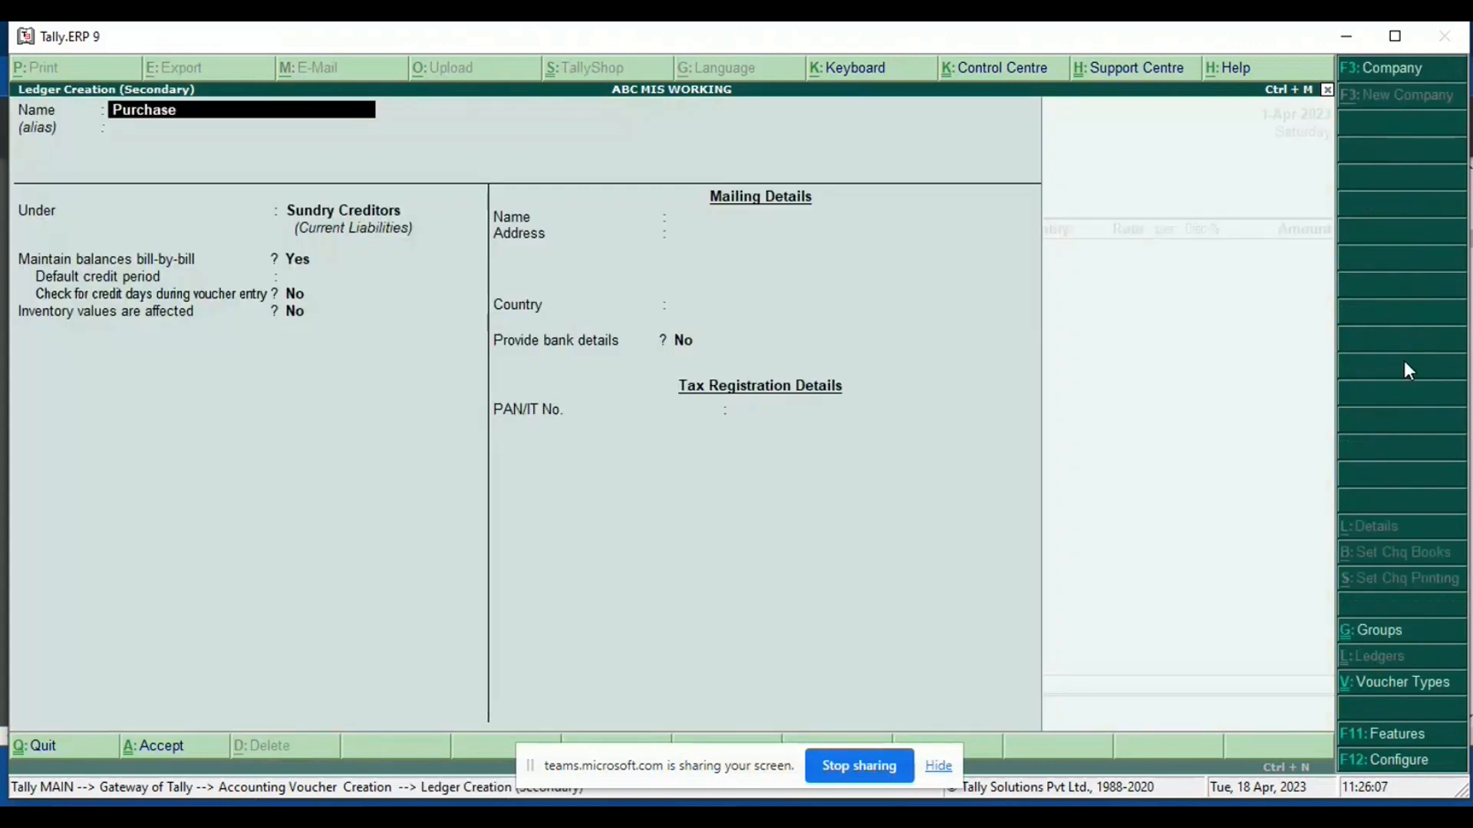
key(Return)
key(Return)
text(Pu)
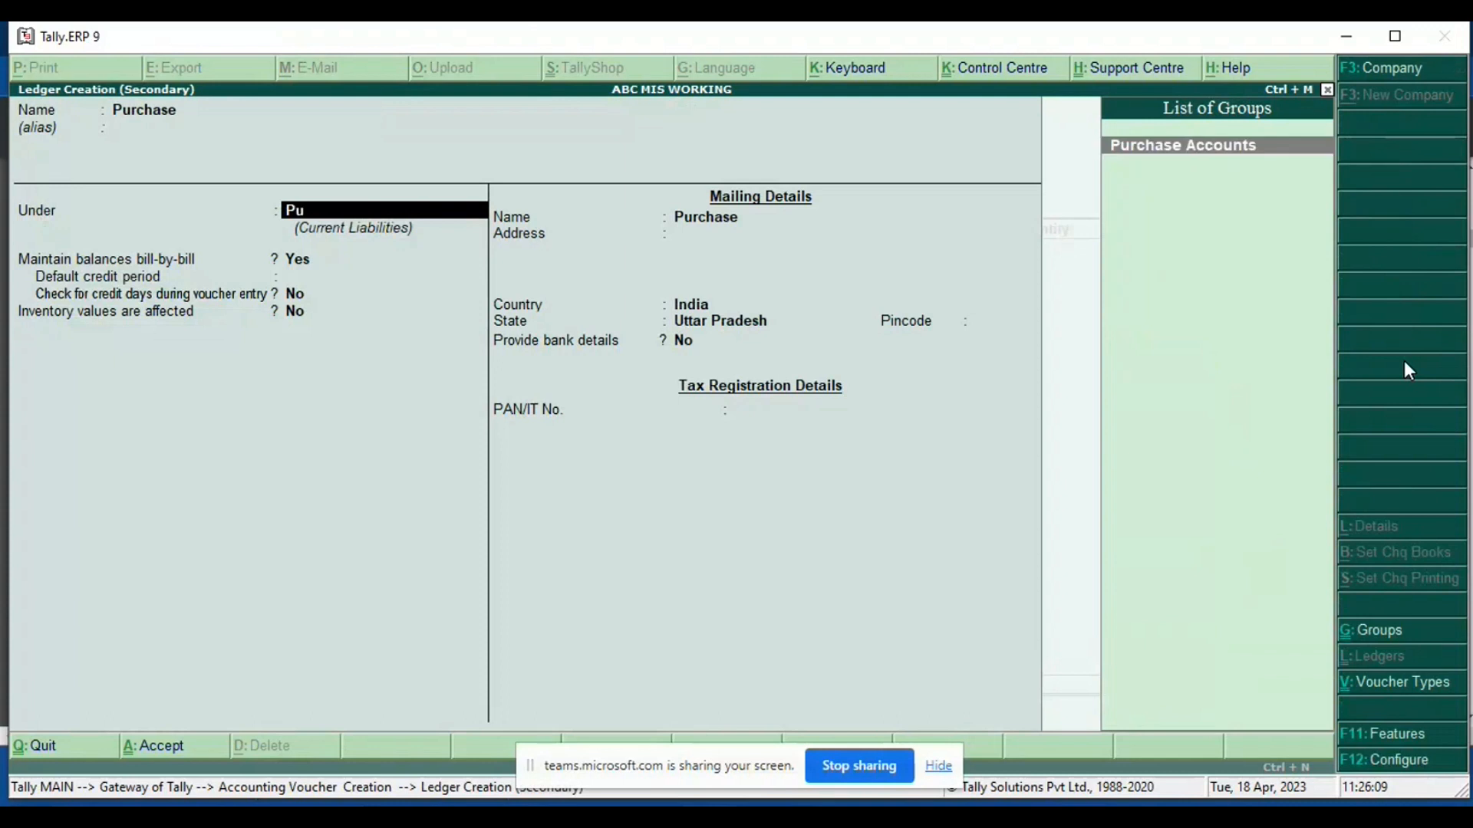
key(Return)
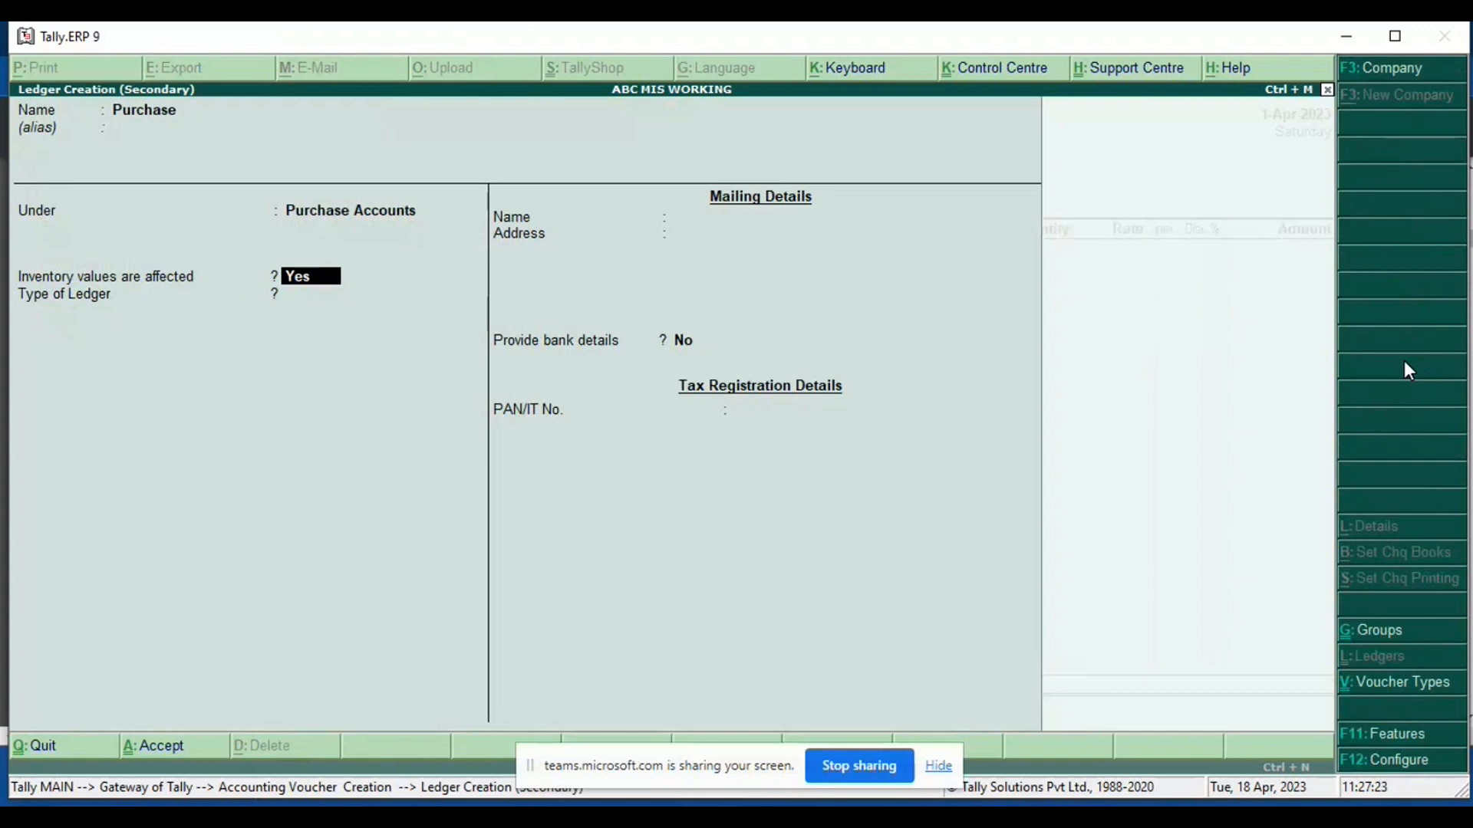
key(ctrl+a)
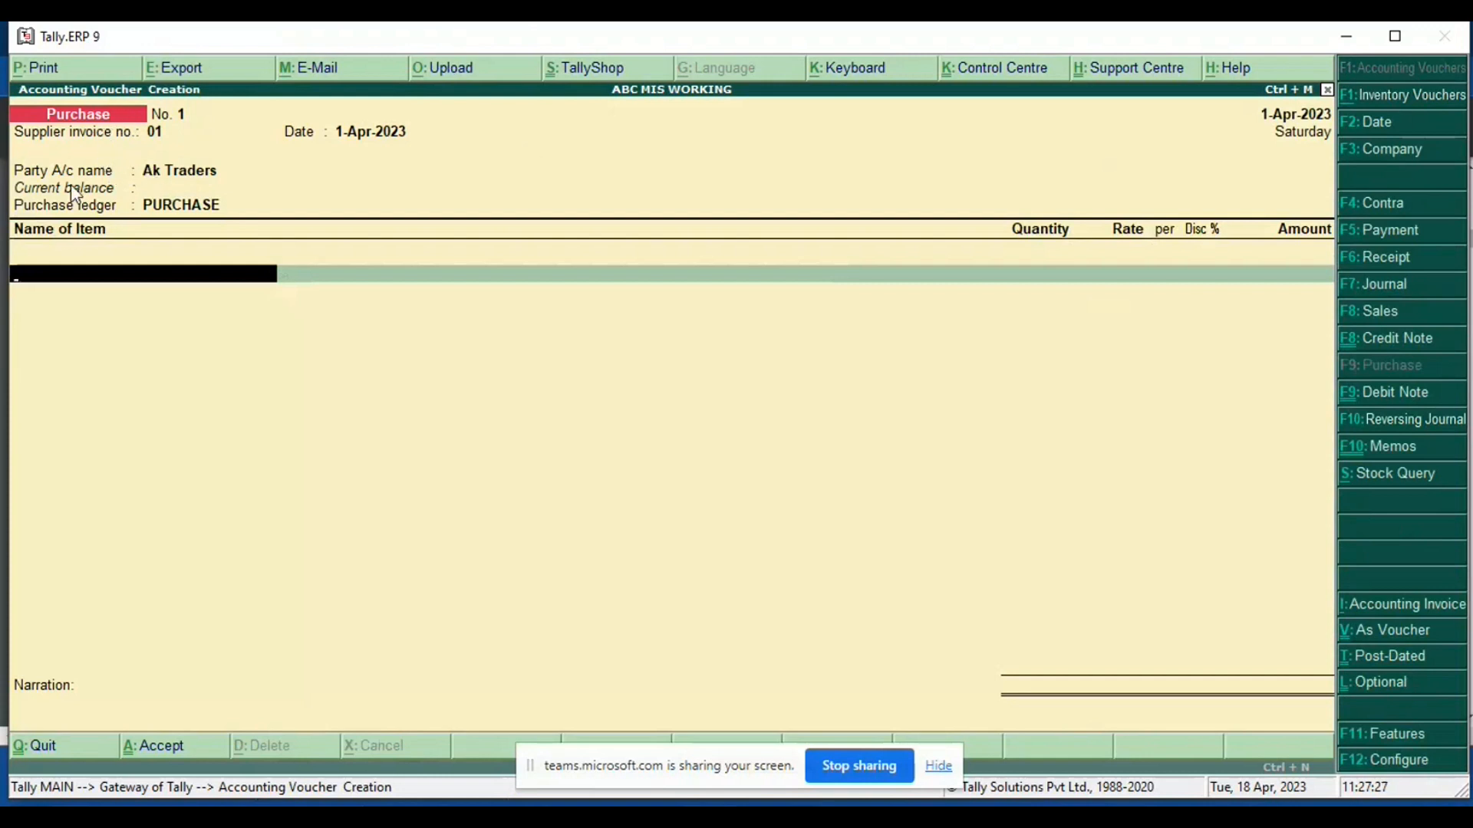
Step: Go through the voucher's Ak Traders party details again, keeping the receipt and supplier entries as they are
click(186, 177)
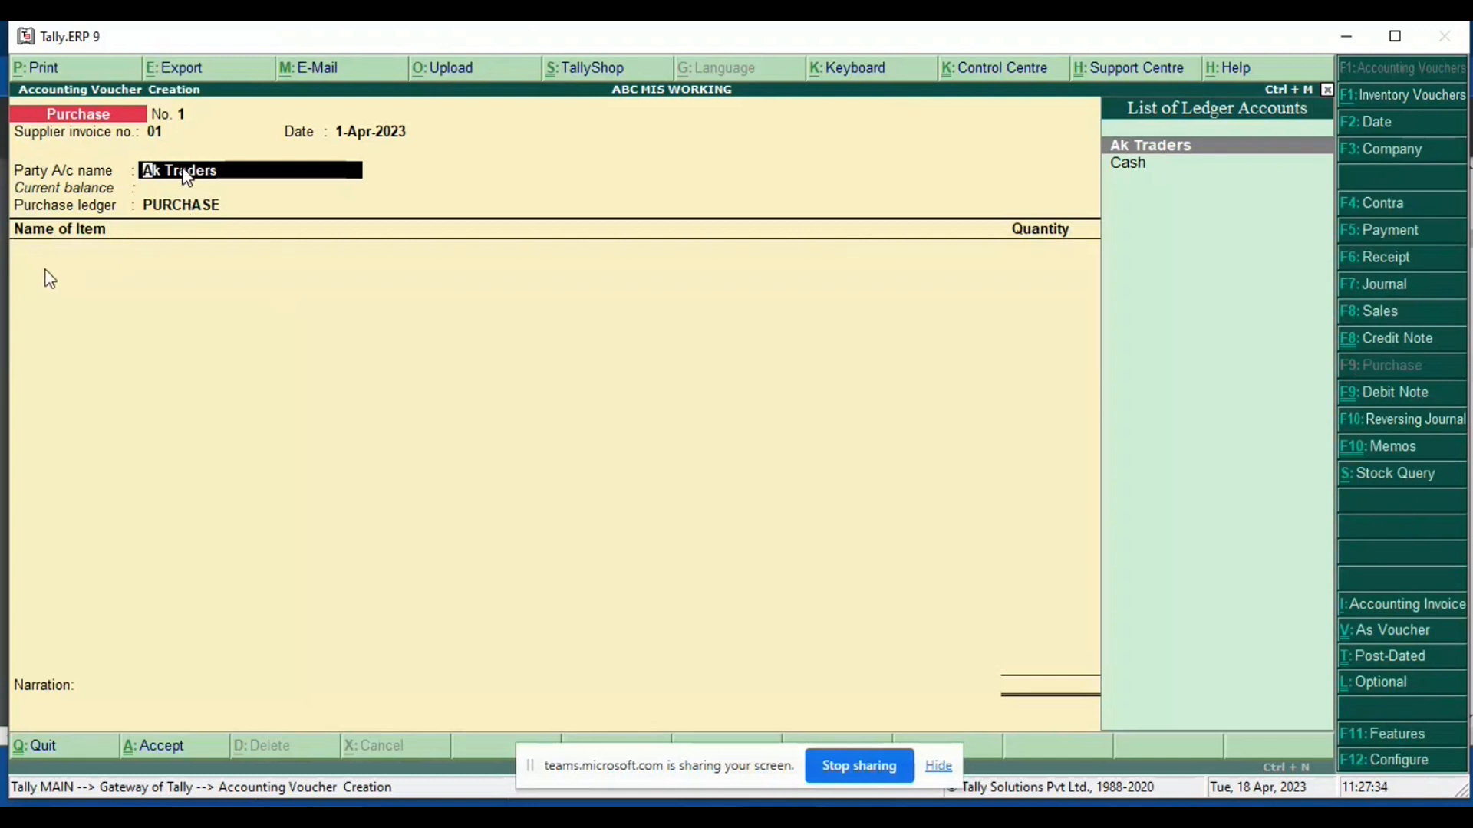
key(Return)
key(Return)
key(Return)
key(Return)
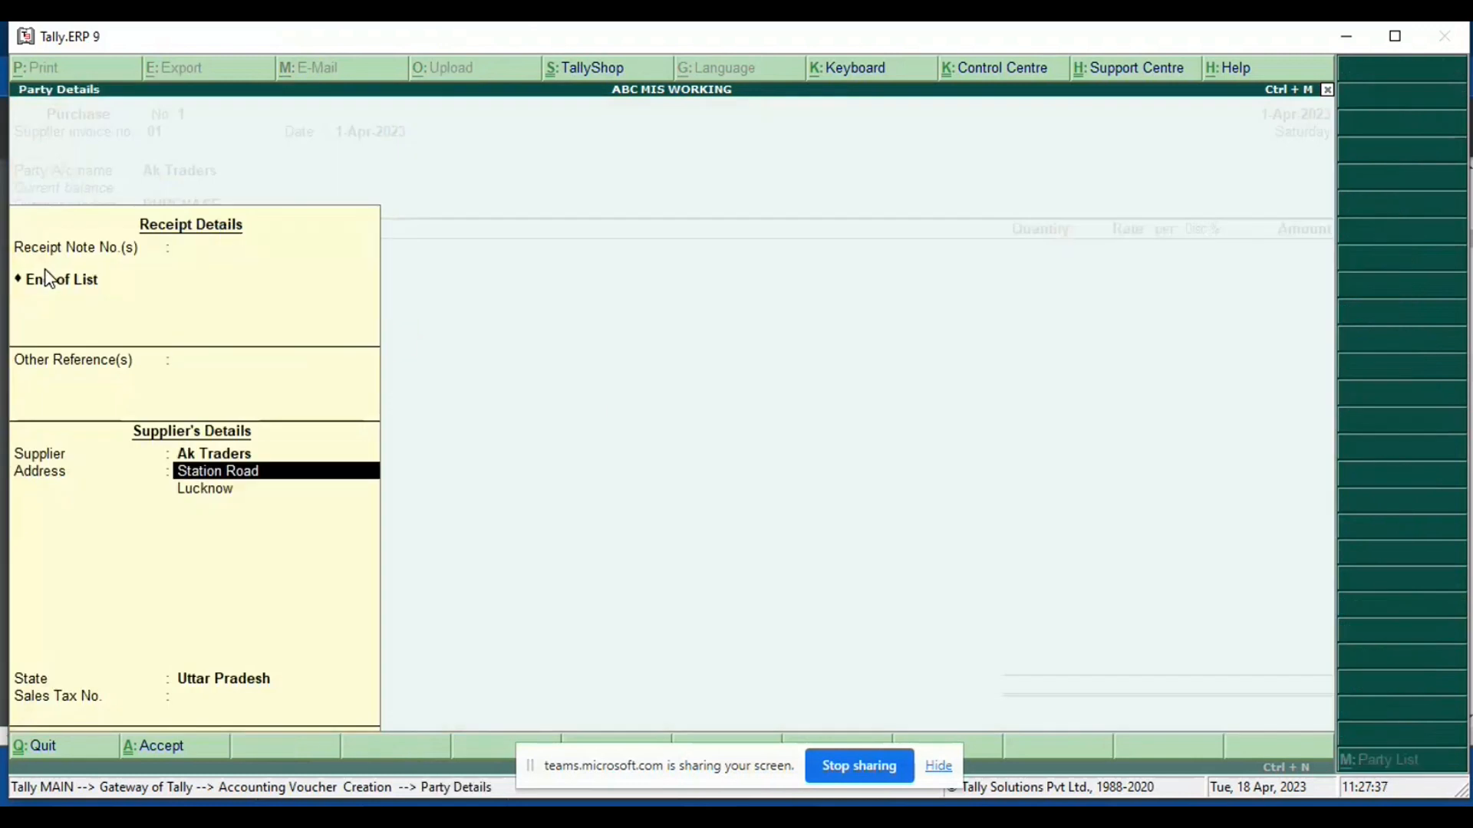
key(Return)
key(Return)
key(Return)
key(Return)
key(Return)
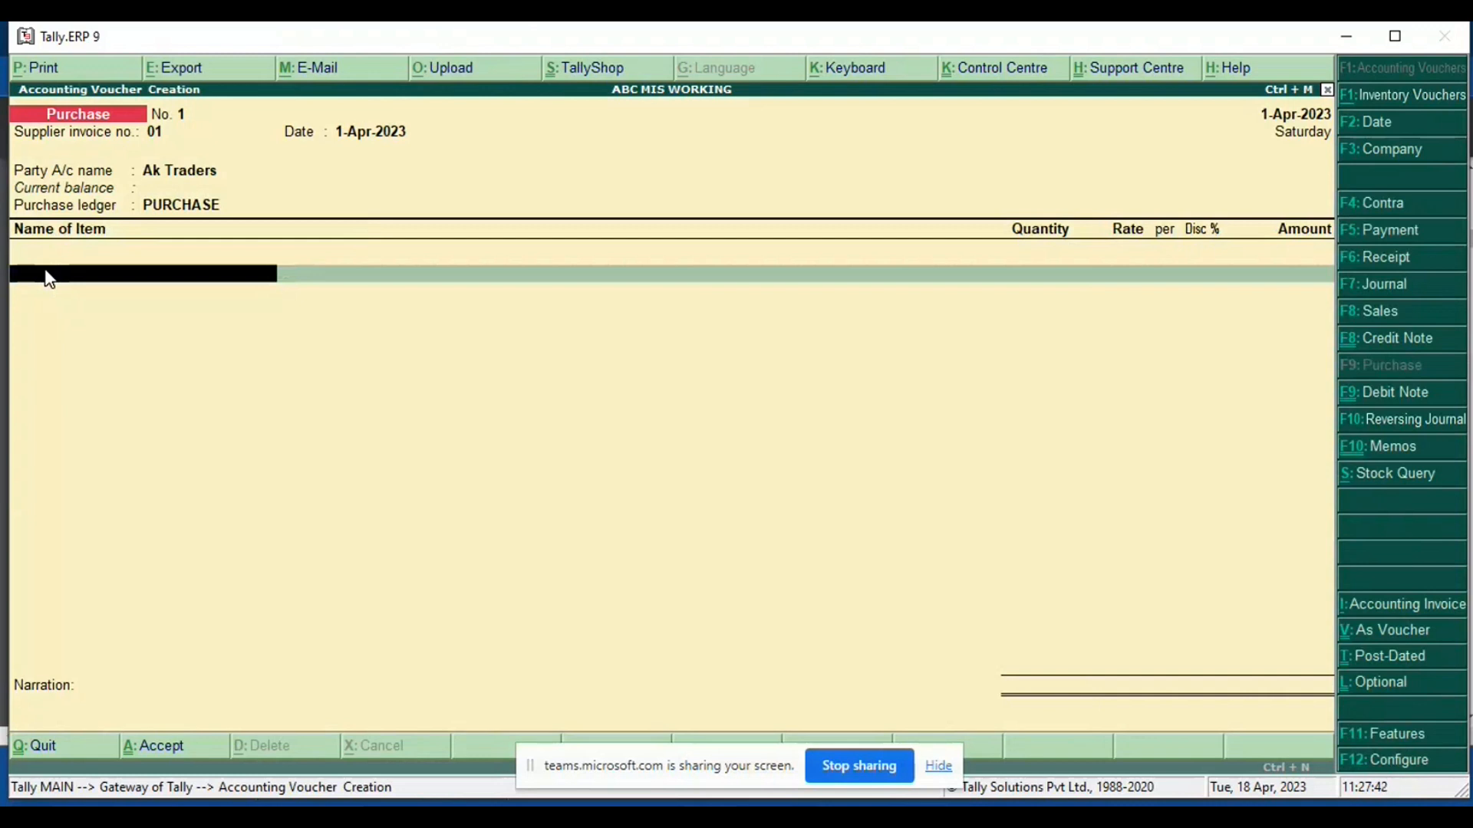
Step: Start a new stock item from the purchase voucher and name it K5 Mobile Phones, as in the PDF
key(alt+c)
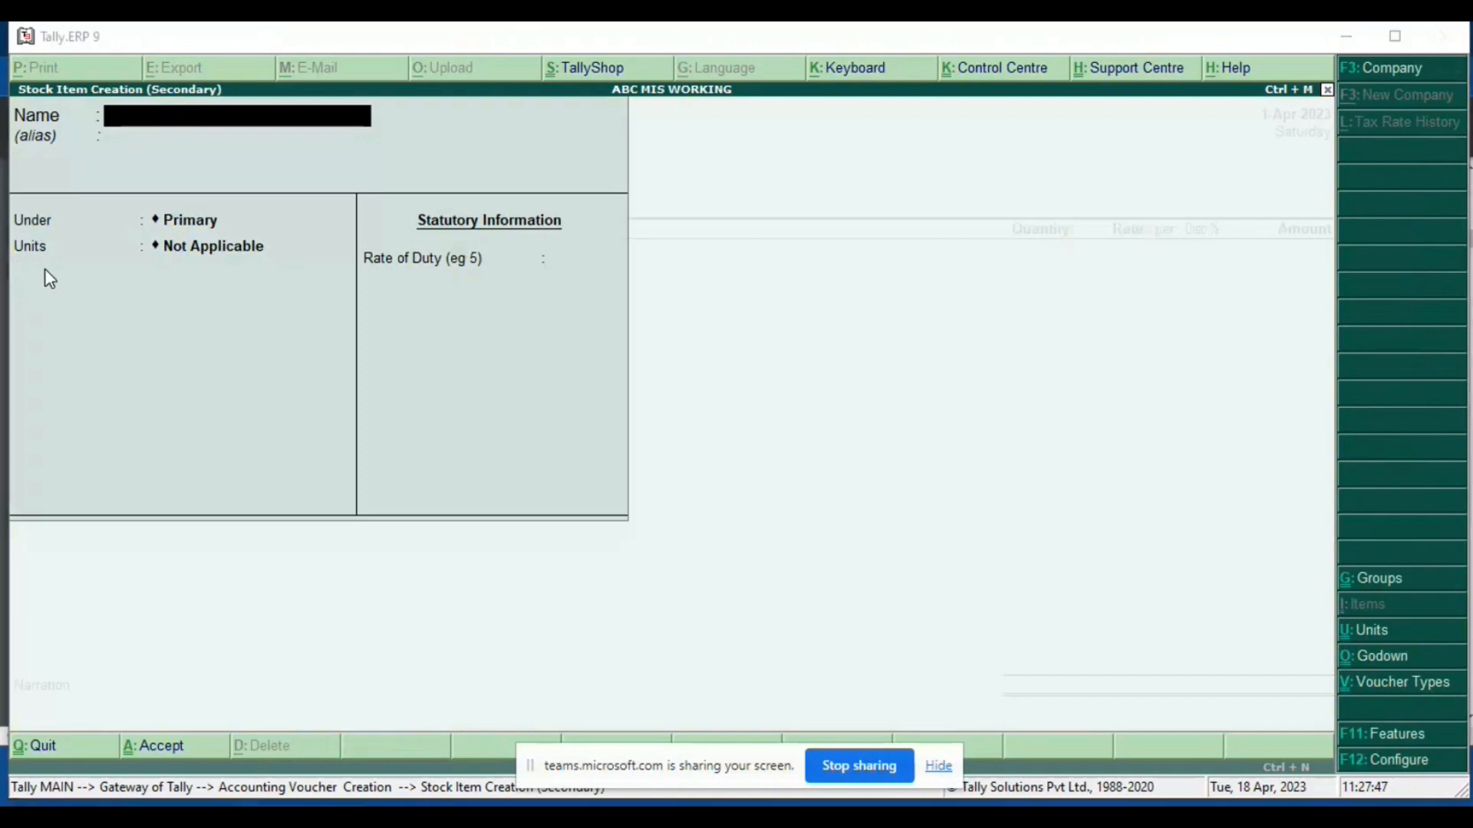
key(alt+Tab)
key(alt+Tab)
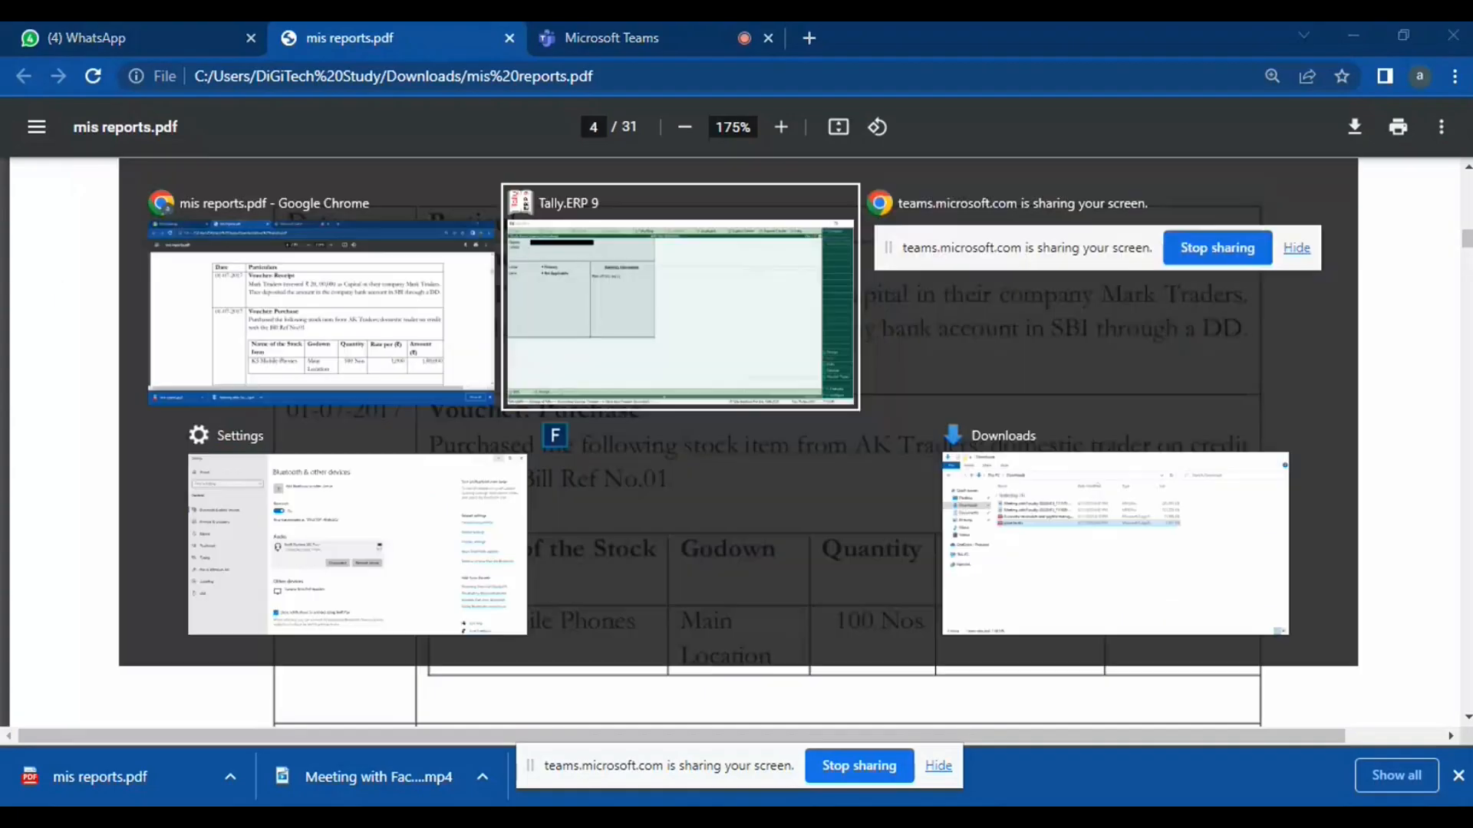
text(K)
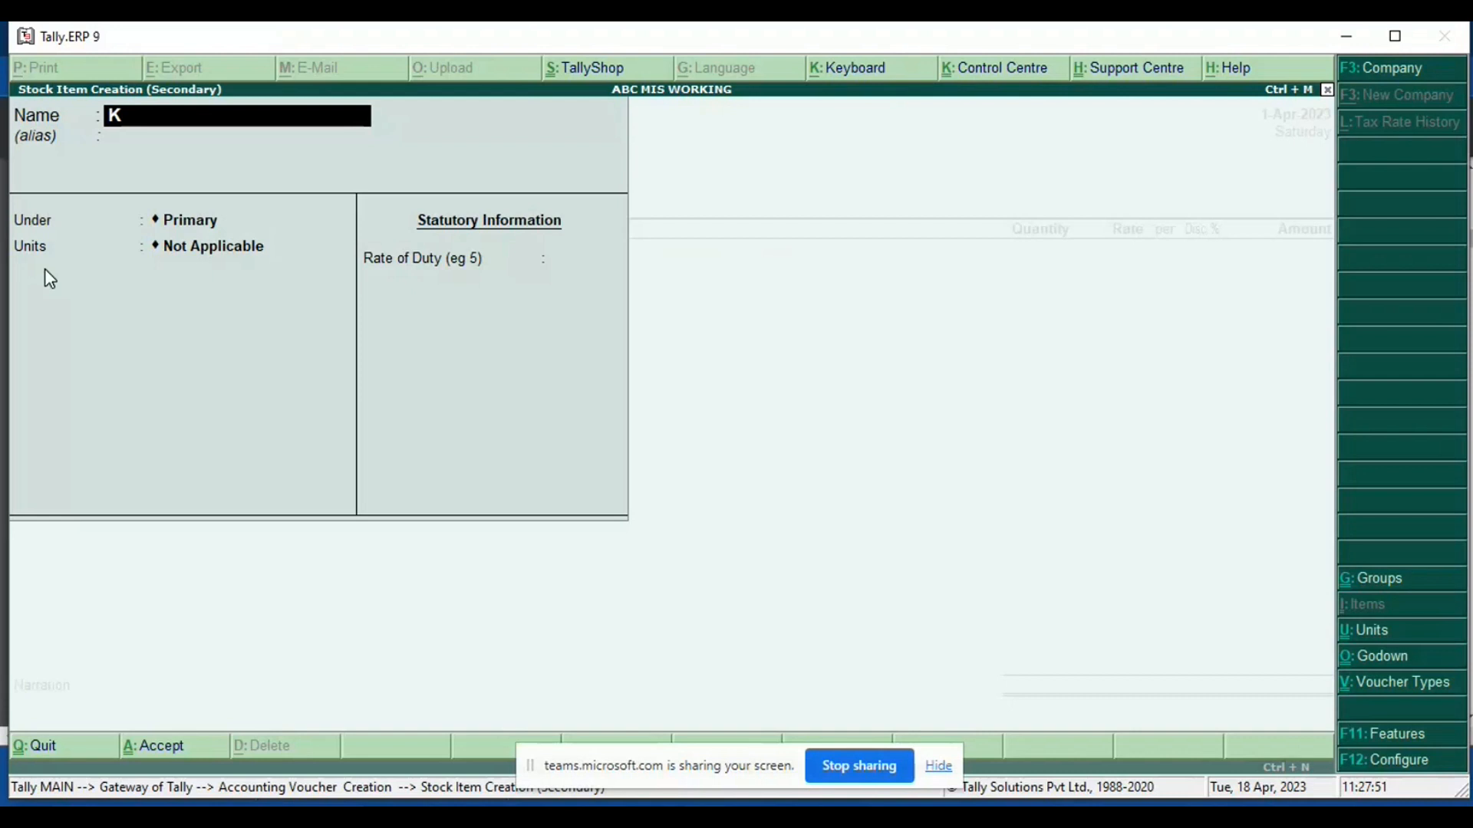
text(5 m)
text(ob)
text(ile P)
text(h)
text(ones)
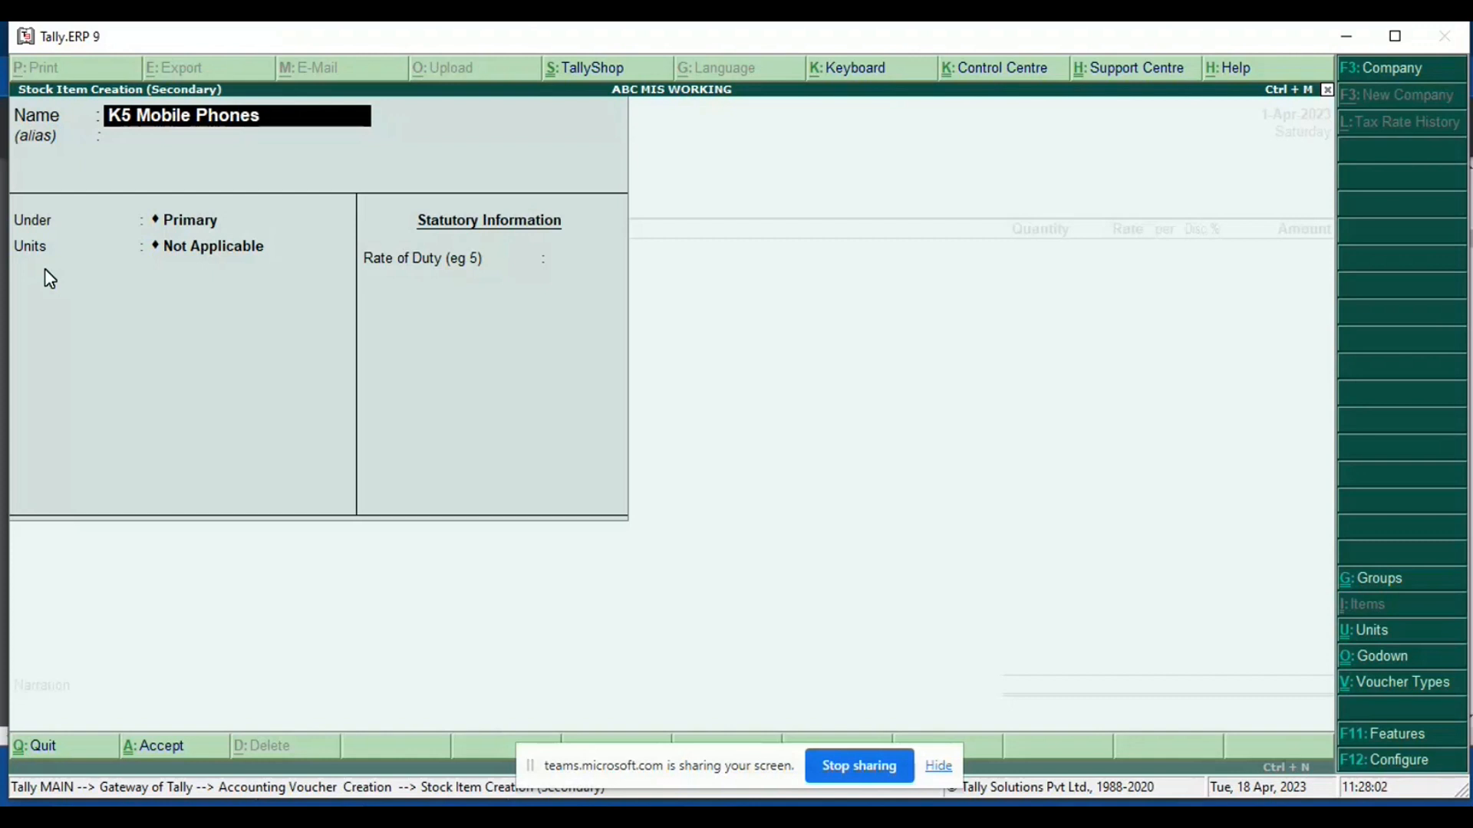
key(Return)
key(Return)
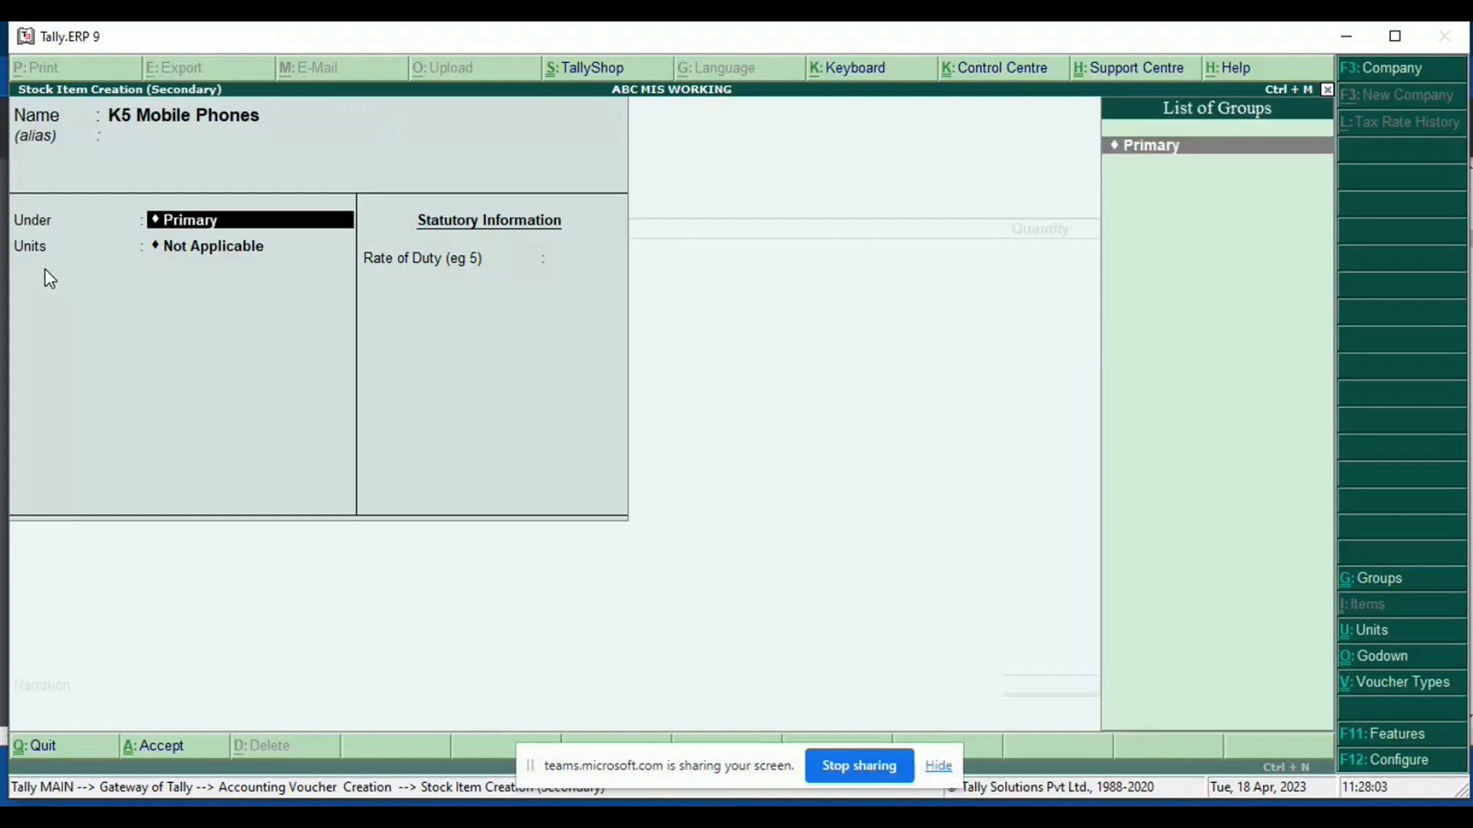
Step: Create a stock group named Mobile under Primary with item quantities added, and assign the K5 Mobile Phones item to it
key(alt+c)
text(Mobile)
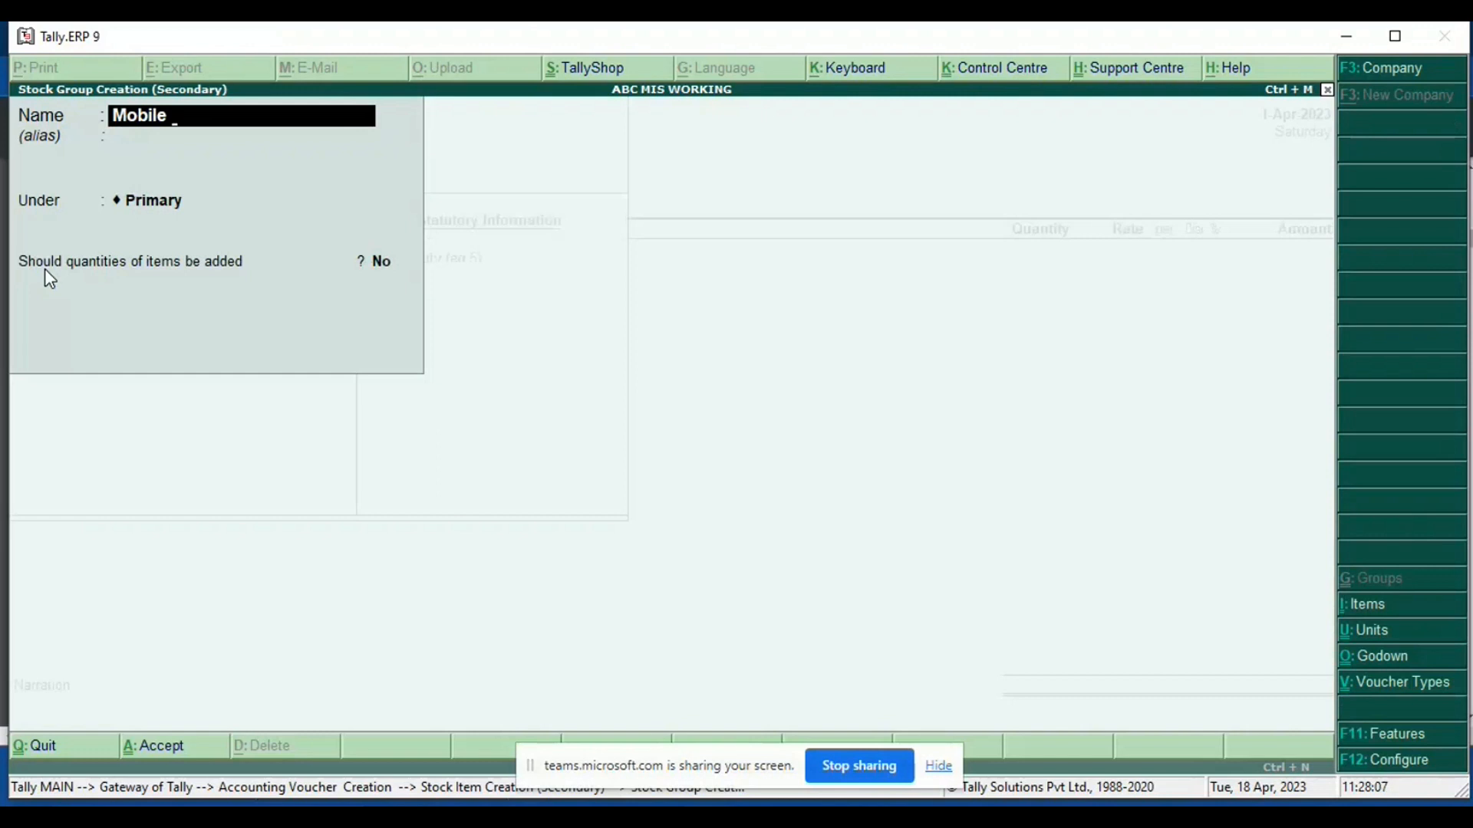
key(Return)
key(Return)
key(Return)
text(y)
key(Return)
key(Return)
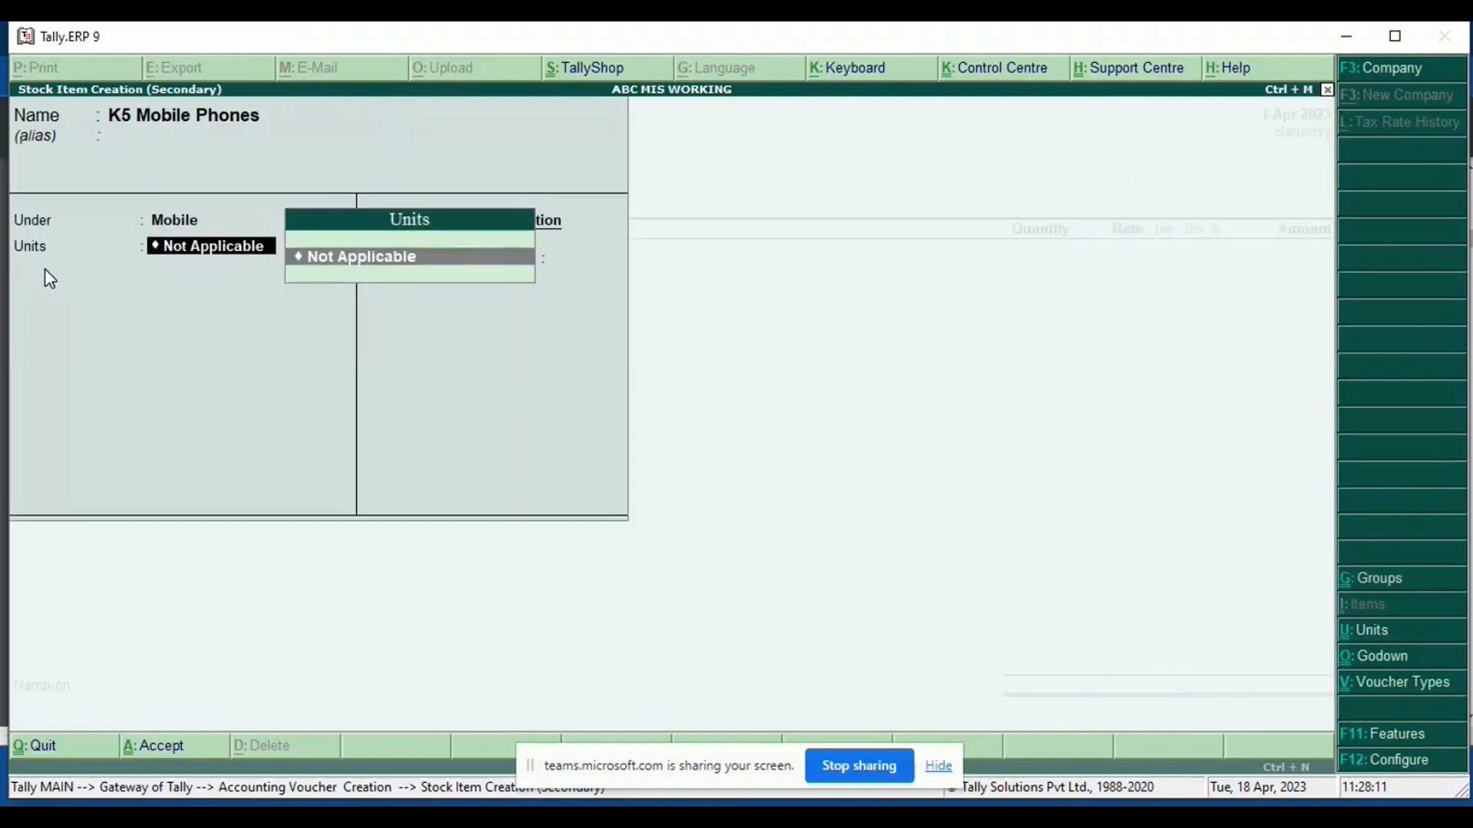
Step: Create a simple unit with symbol nos, formal name Numbers and 0 decimal places for the K5 Mobile Phones item
key(alt+c)
text(nos)
key(Return)
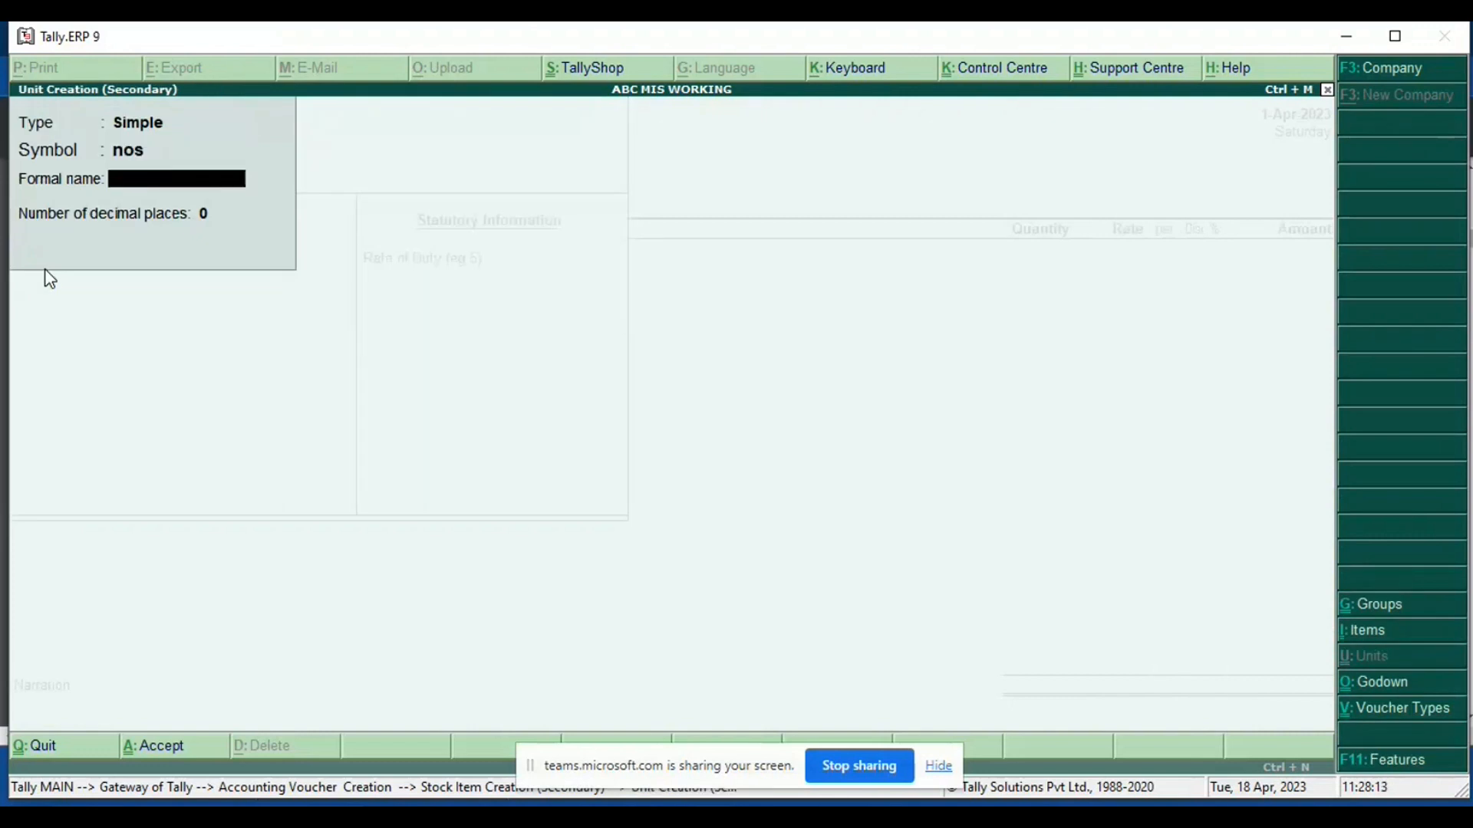
text(Numbers)
key(Return)
key(Return)
key(Return)
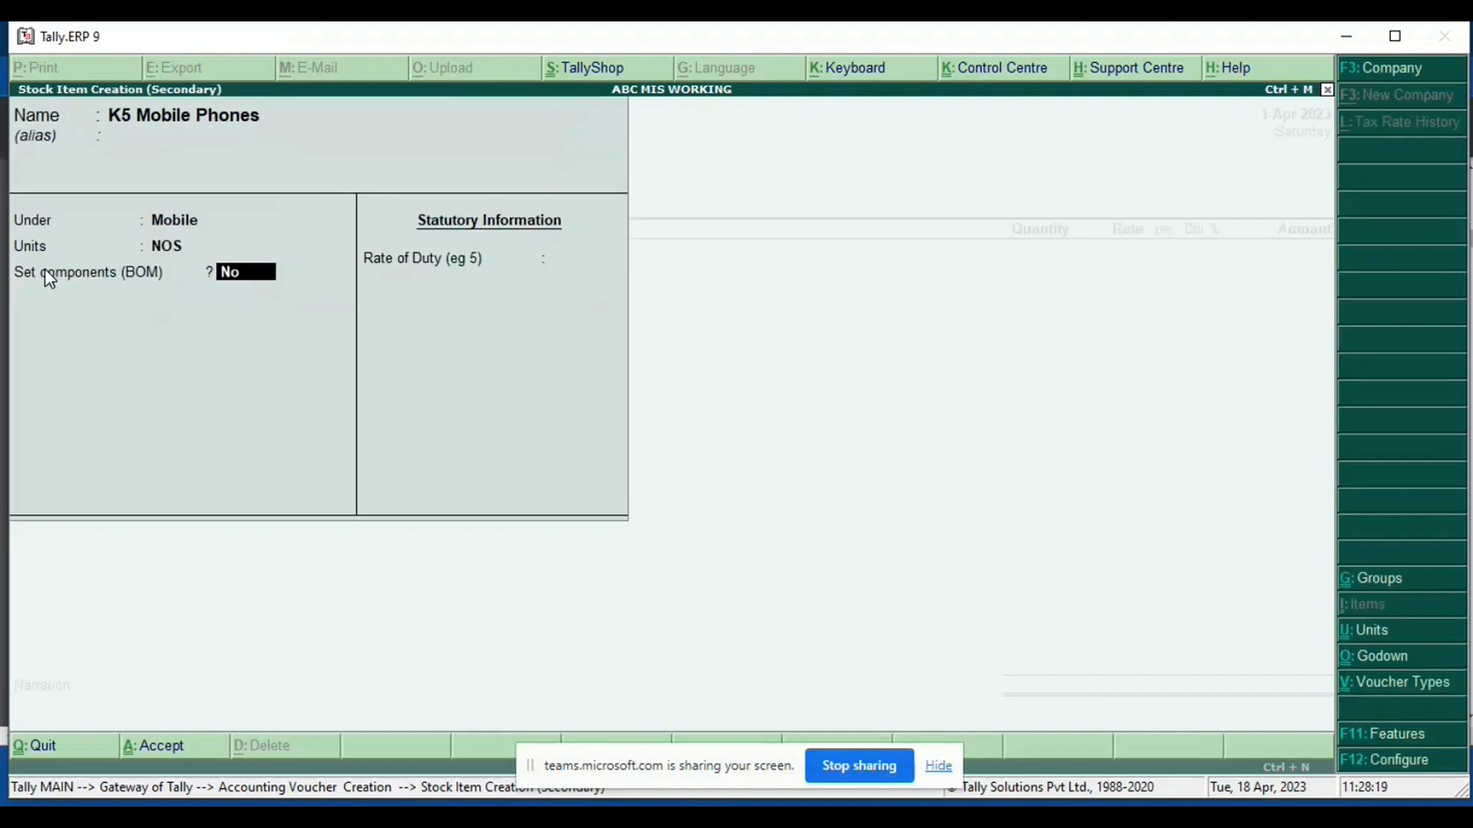
key(BackSpace)
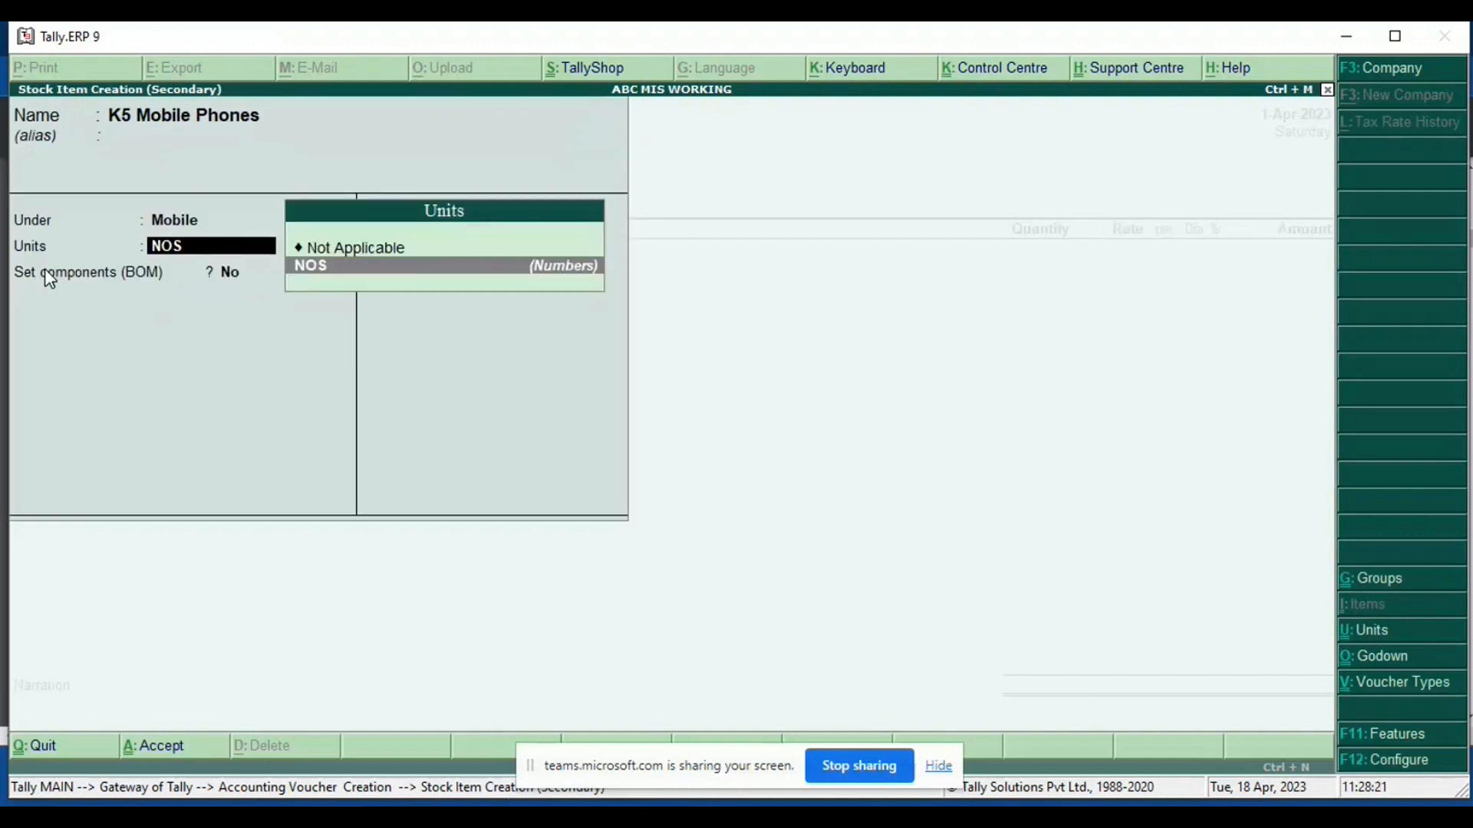
key(BackSpace)
key(alt+c)
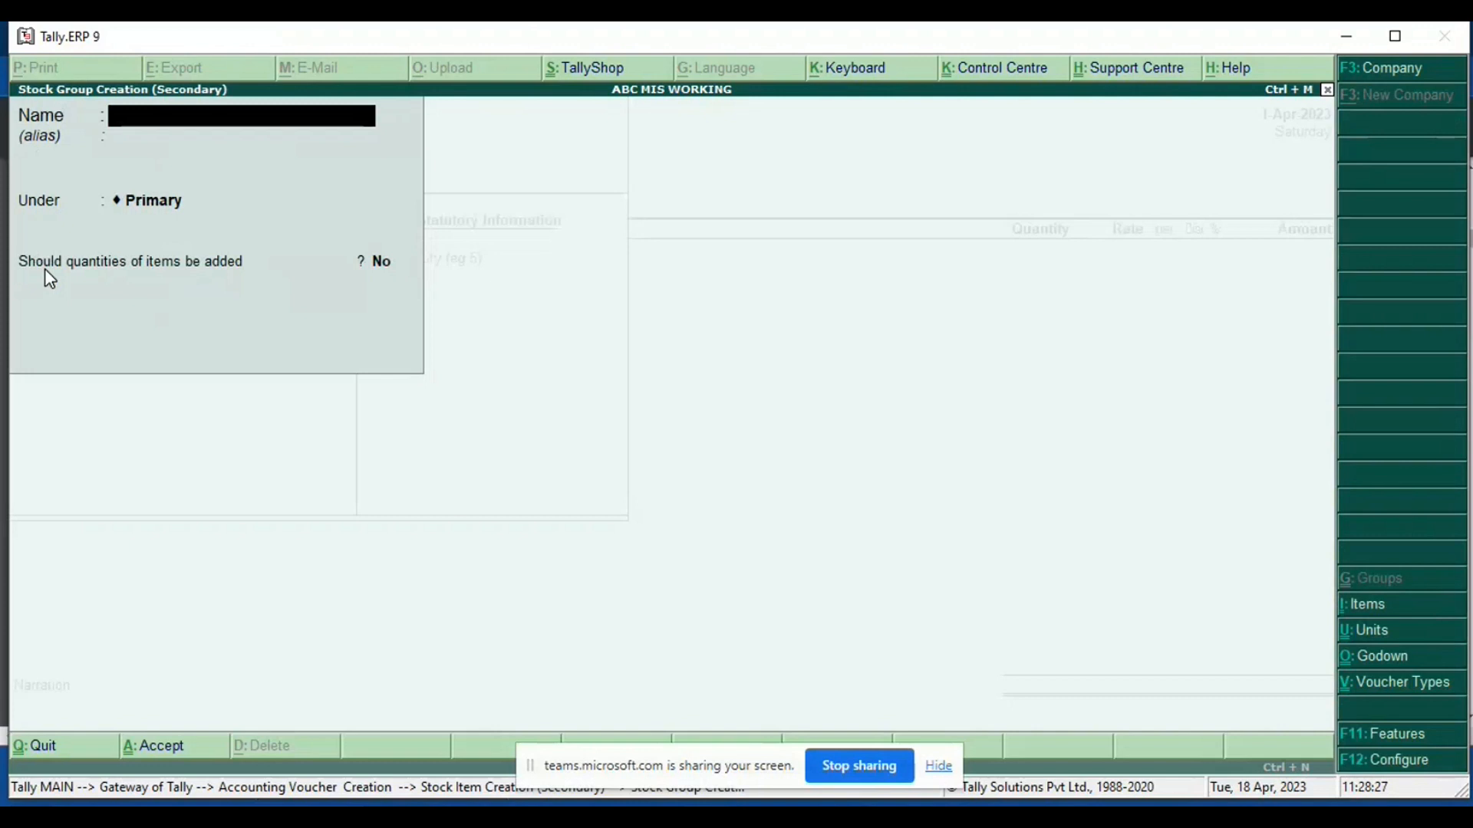
key(Escape)
key(Return)
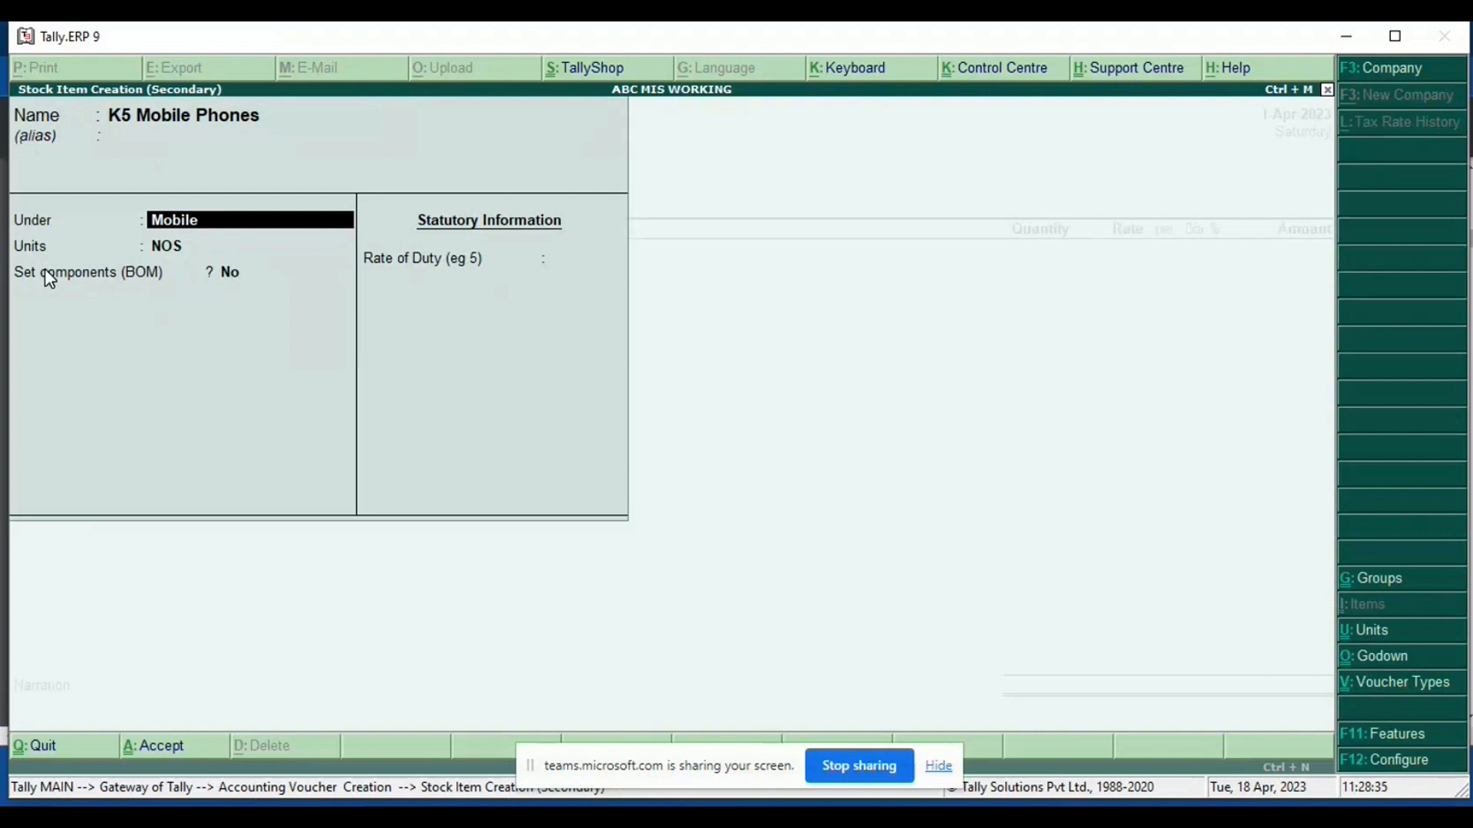
key(Return)
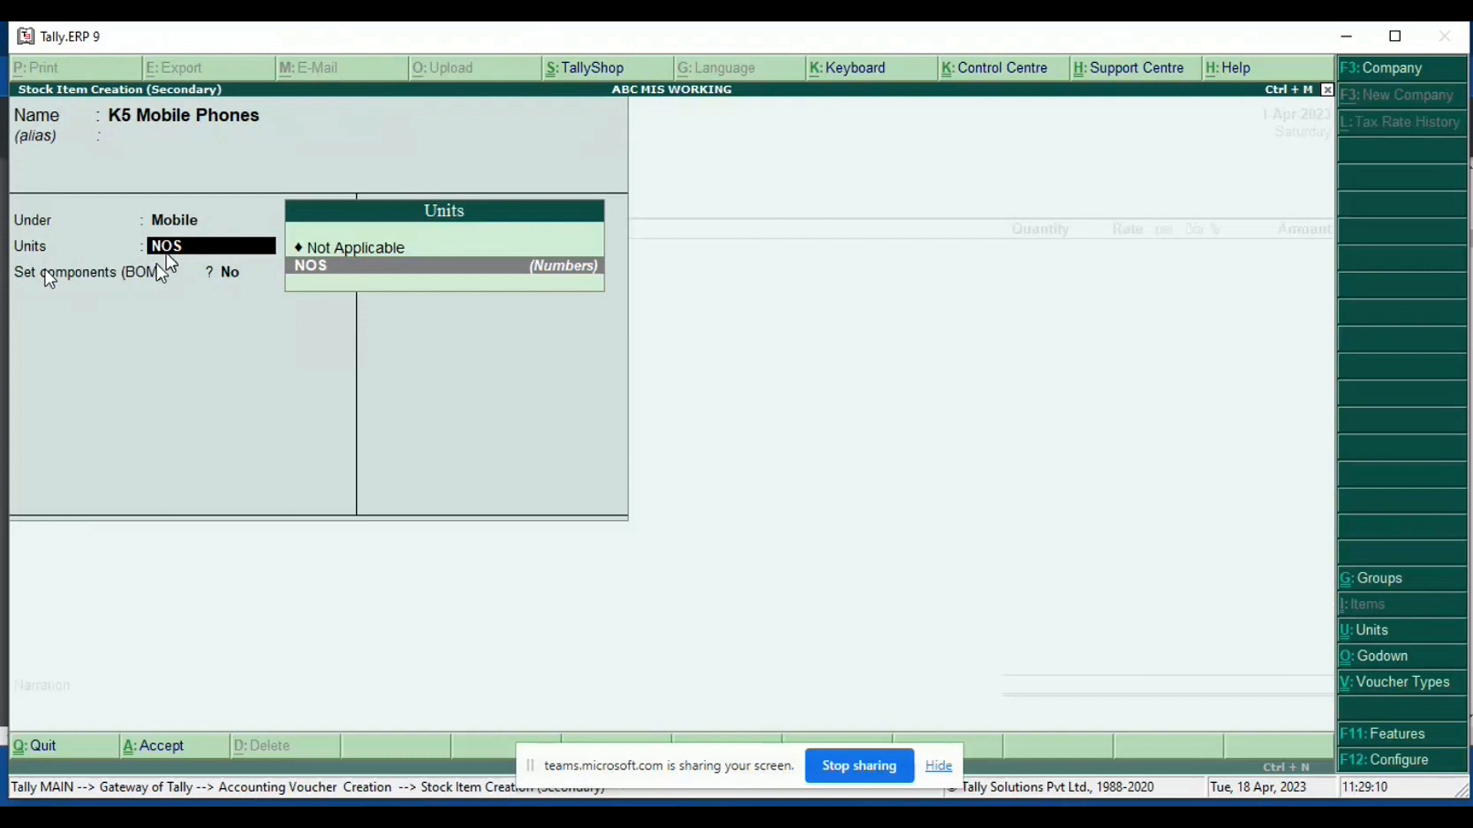
Step: Save the K5 Mobile Phones item with unit NOS, no BOM components and a blank duty rate
key(Return)
key(Return)
key(Return)
key(Return)
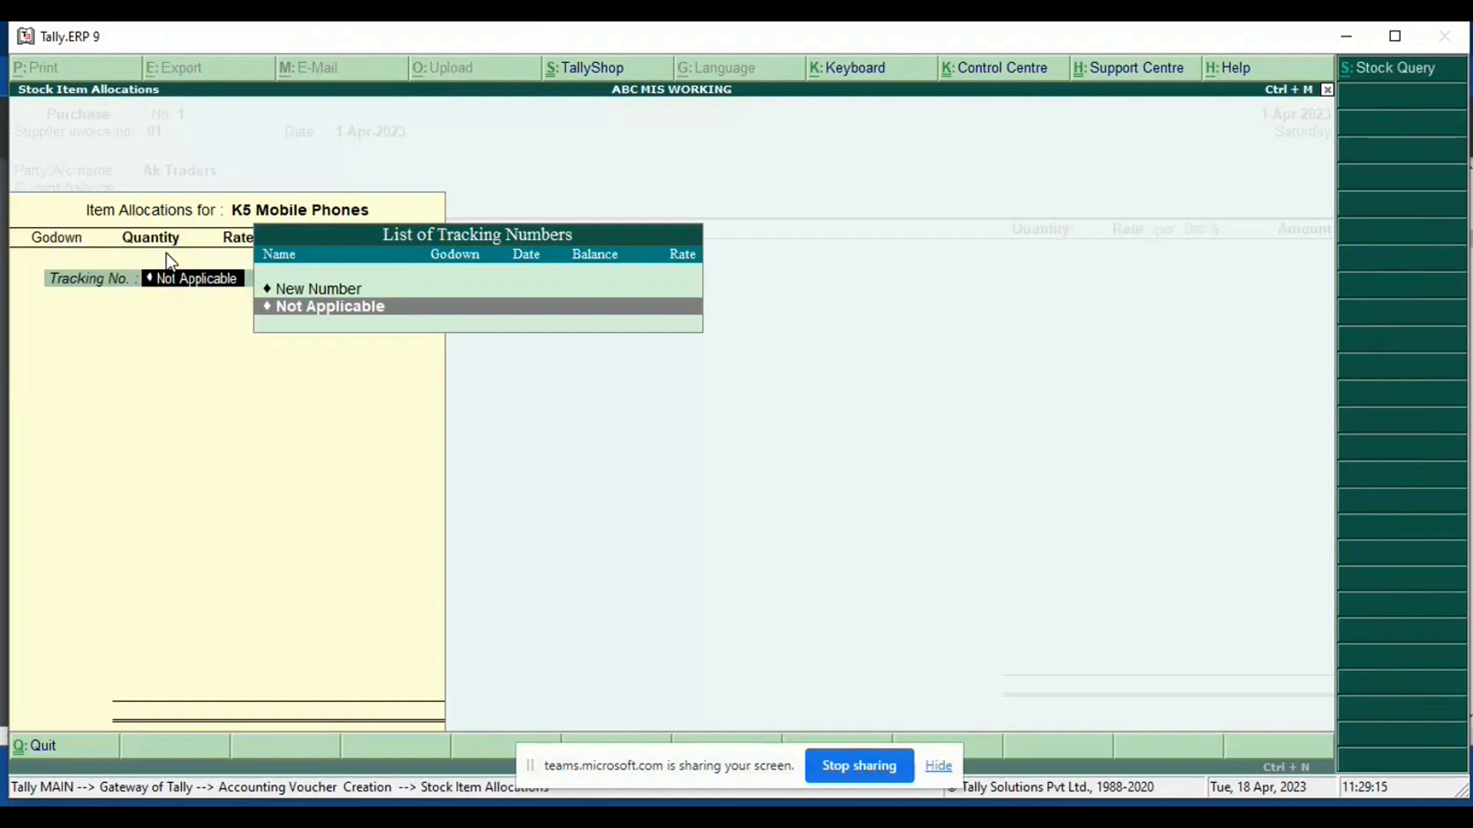
Step: Allocate 100 NOS of K5 Mobile Phones to Main Location with tracking number Not Applicable, following the PDF
key(Return)
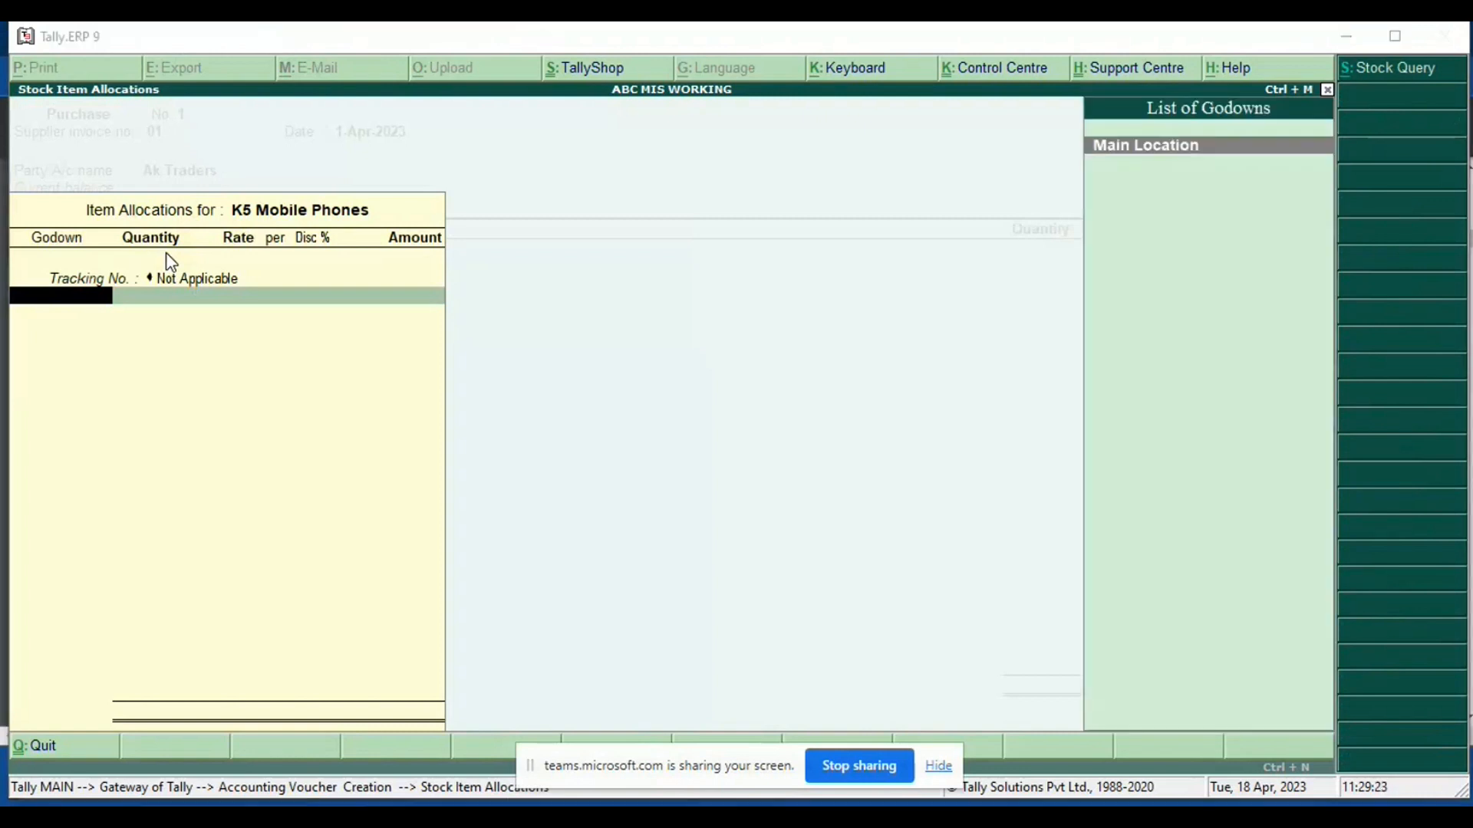
key(alt+Tab)
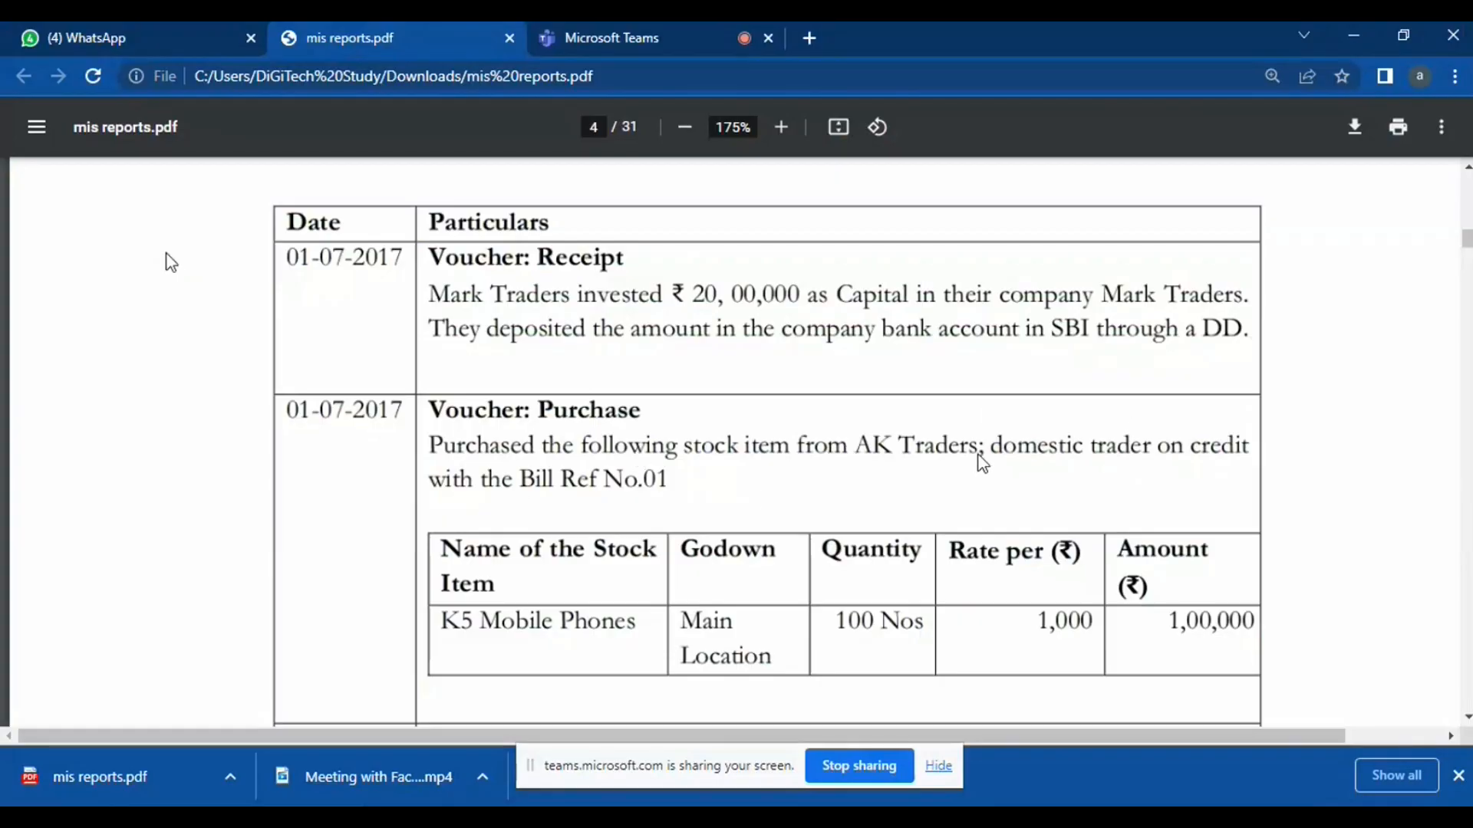
scroll(982, 463, down, 1)
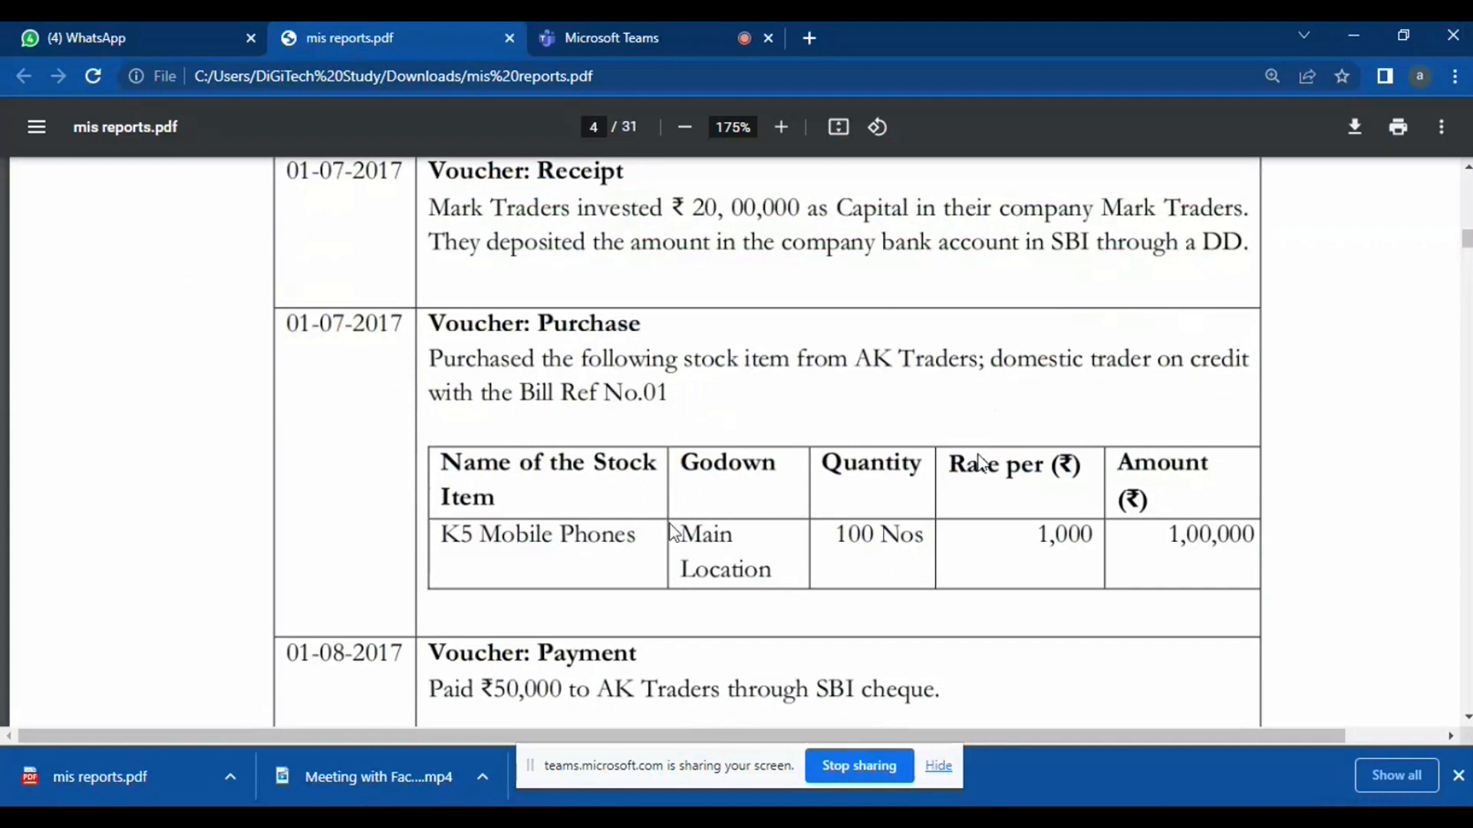
key(alt+Tab)
key(Return)
text(100)
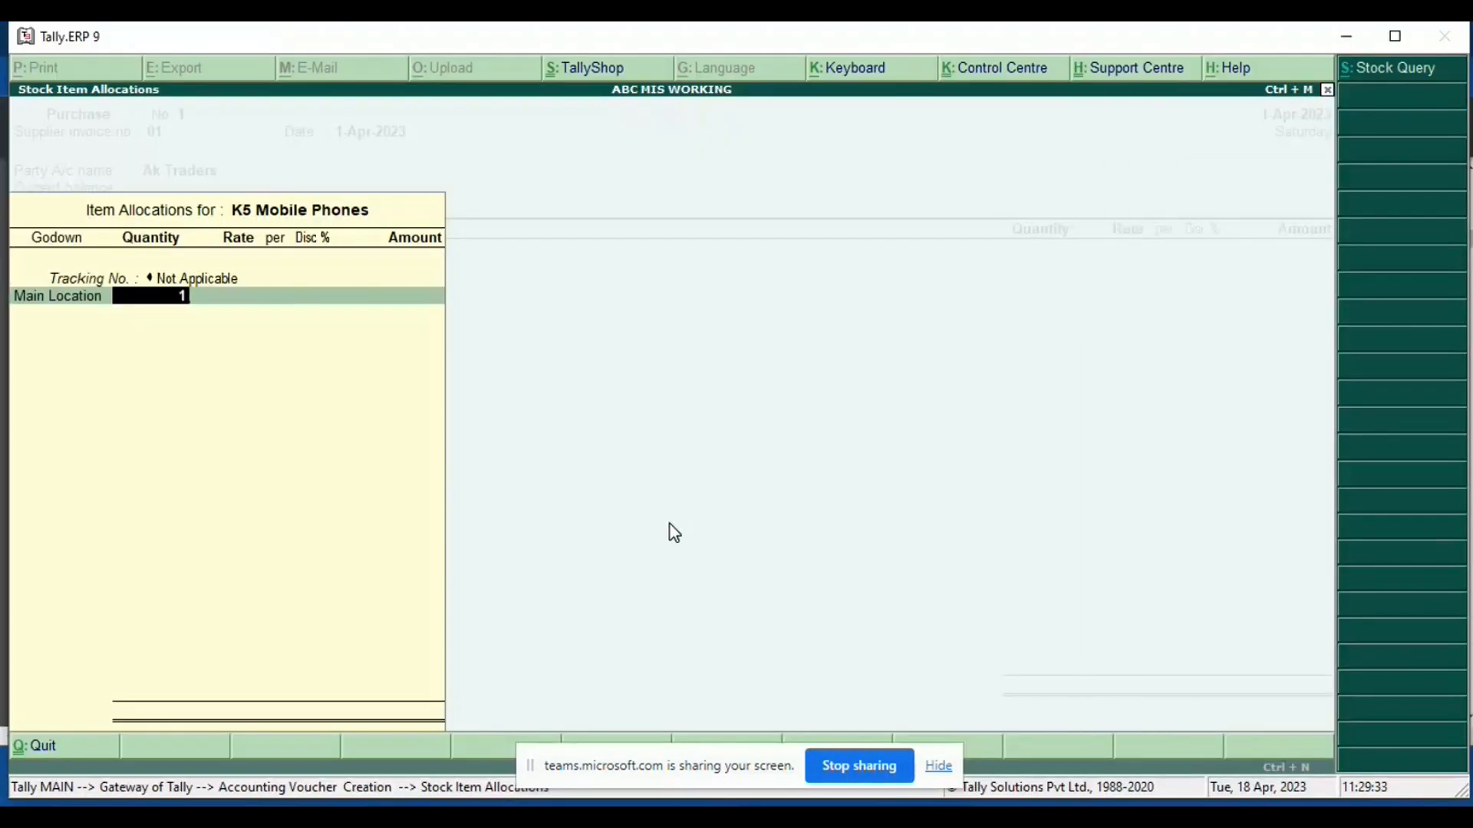
key(Return)
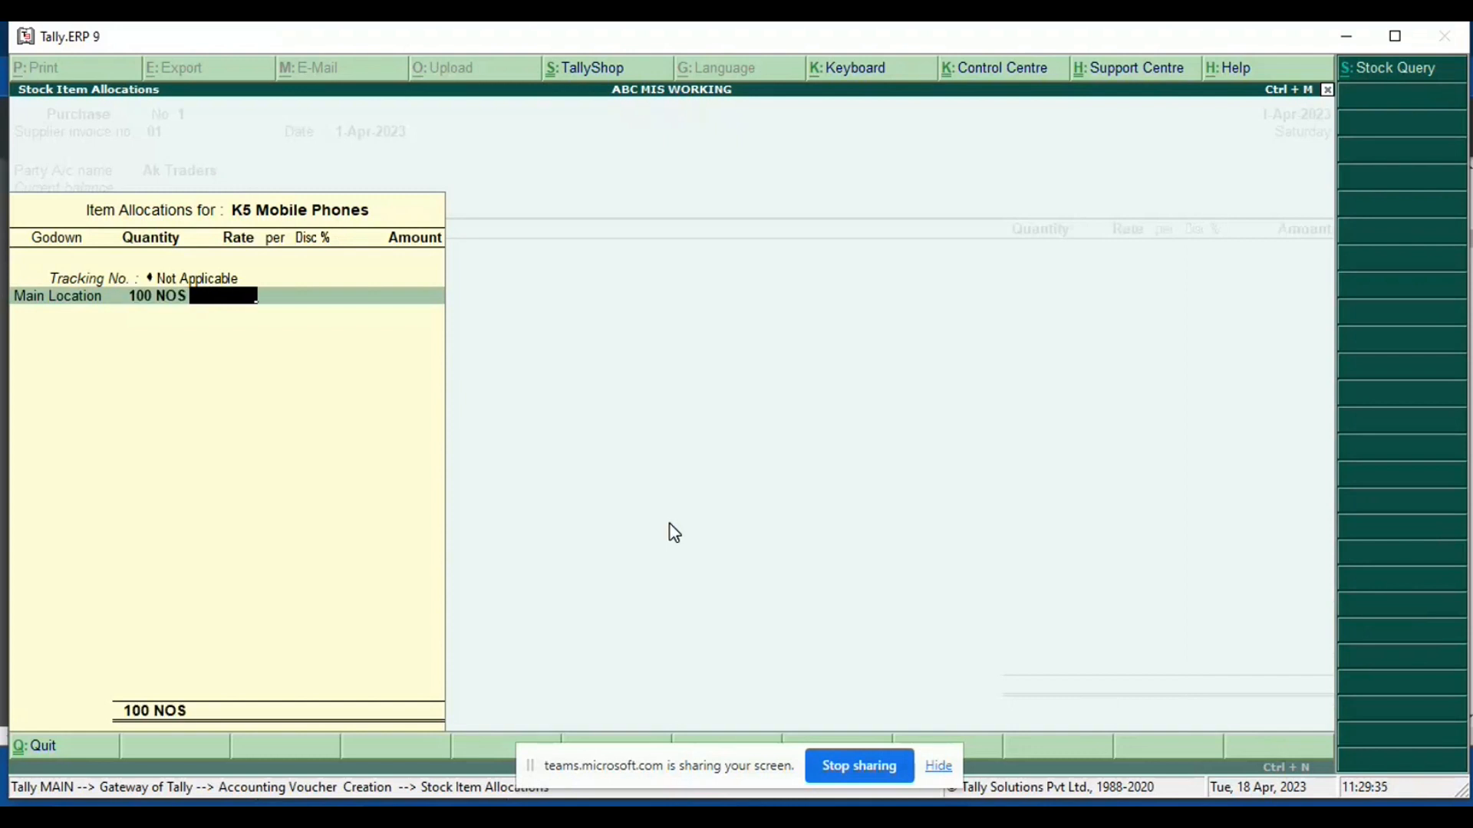
Step: Set the K5 Mobile Phones rate to 1,000 per NOS from the PDF and accept the item allocation
key(alt+Tab)
key(alt+Tab)
text(1,000)
key(Return)
key(Return)
key(Return)
key(Return)
key(Return)
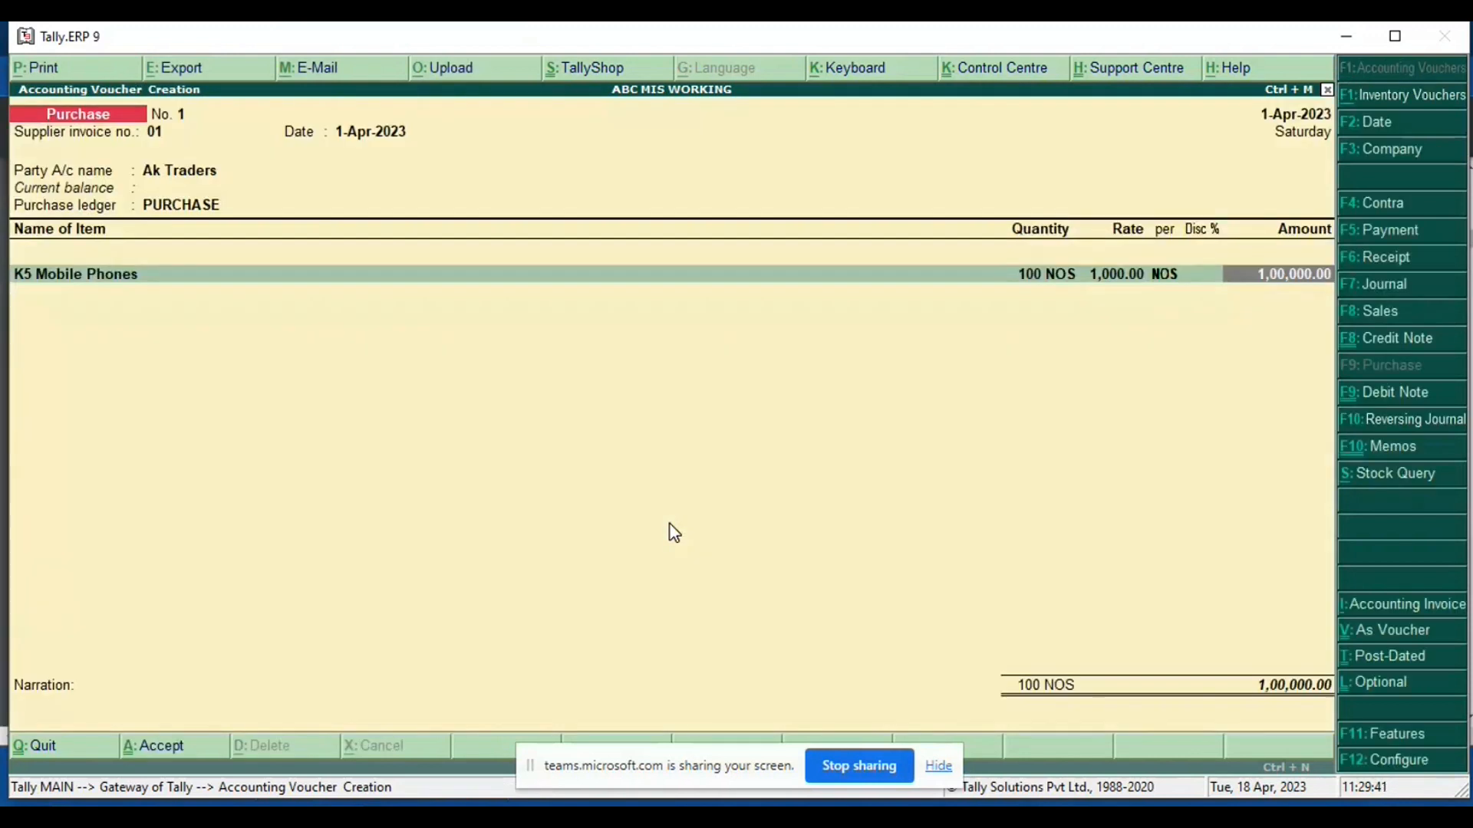
Step: Rename the voucher's purchase ledger to DOMESTIC PURCHASE, matching the domestic trader mentioned in the PDF
key(alt+Tab)
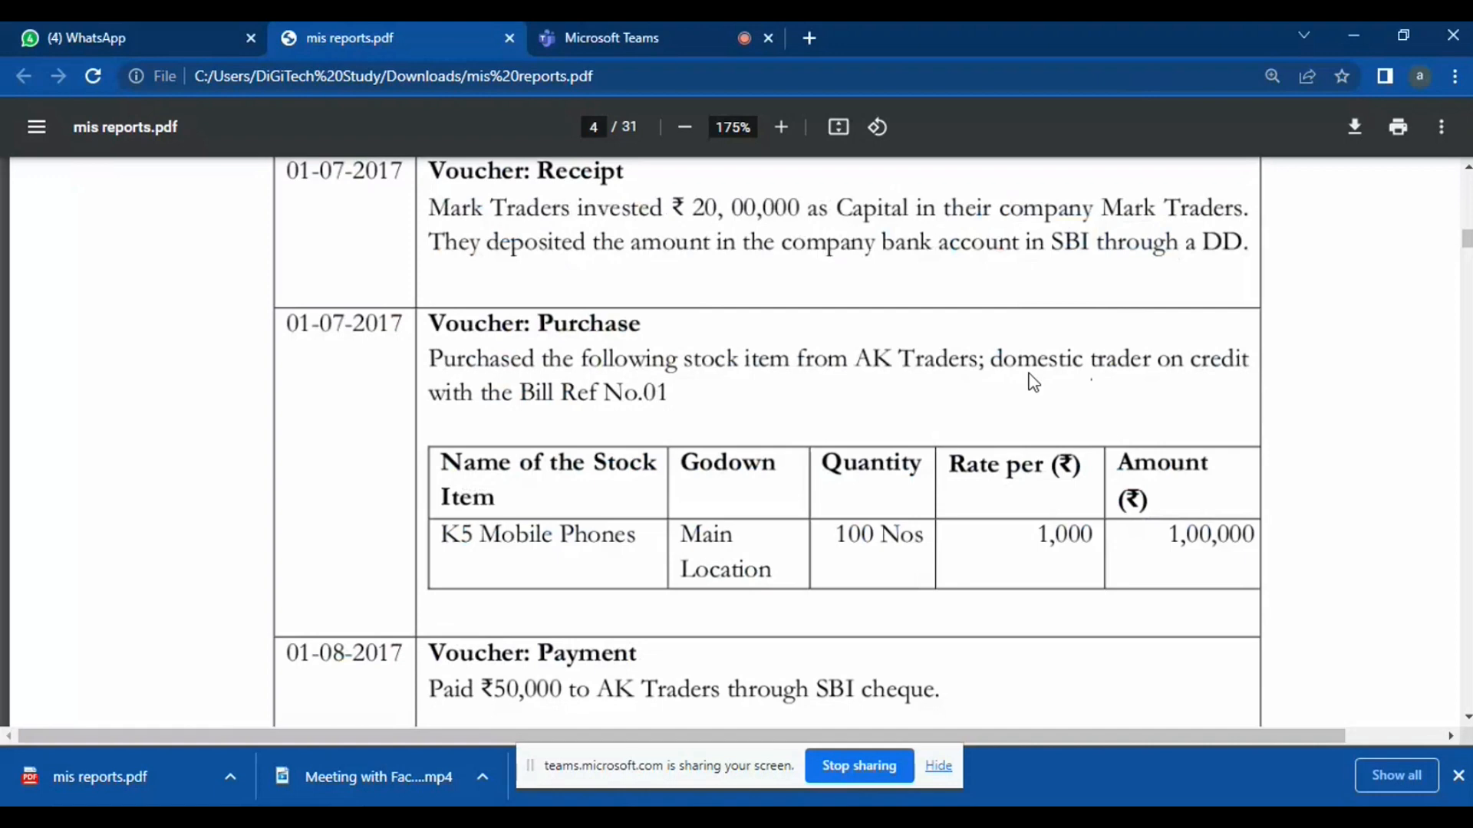
key(alt+Tab)
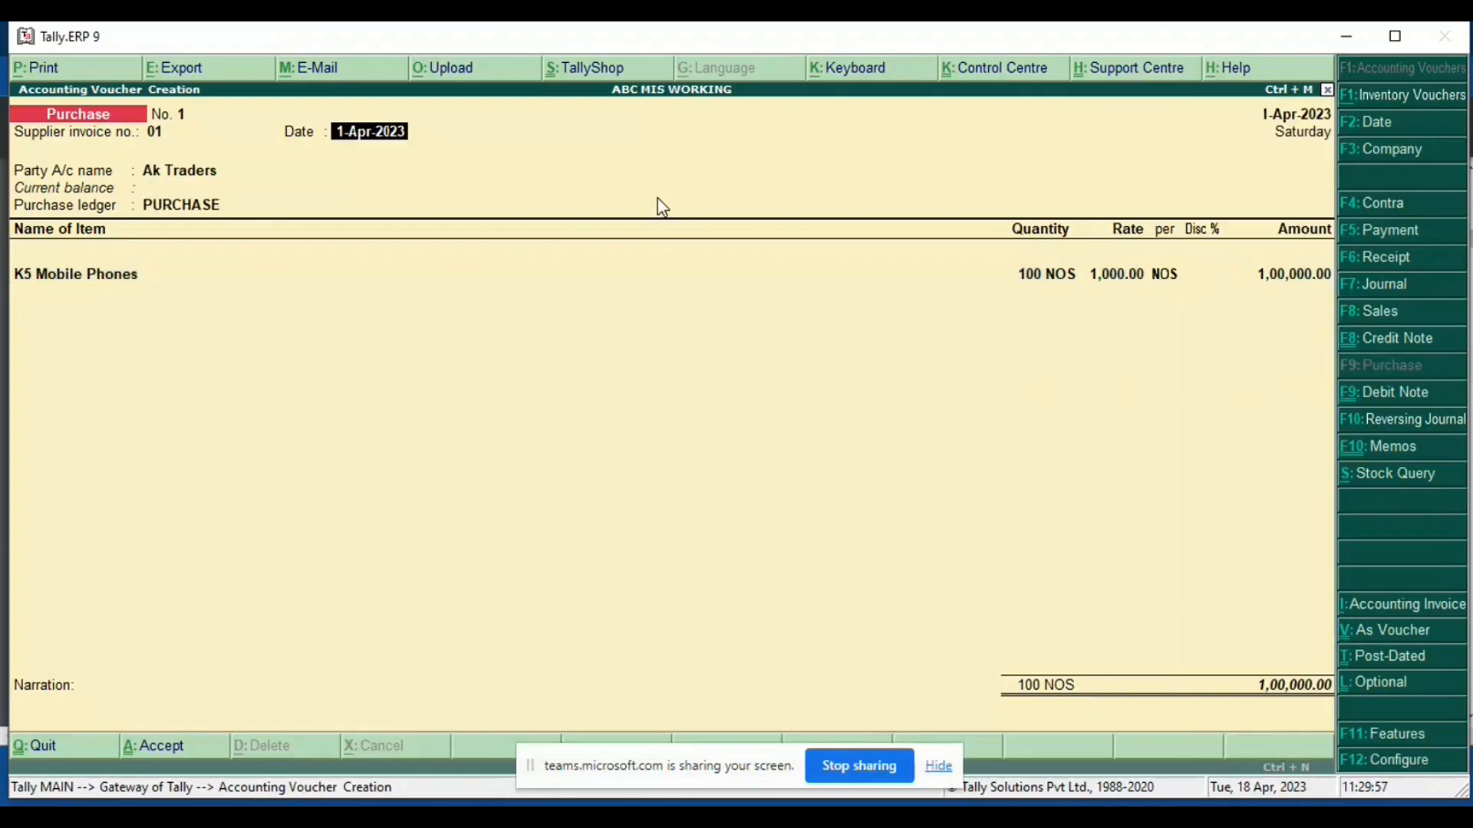
key(Return)
key(Return)
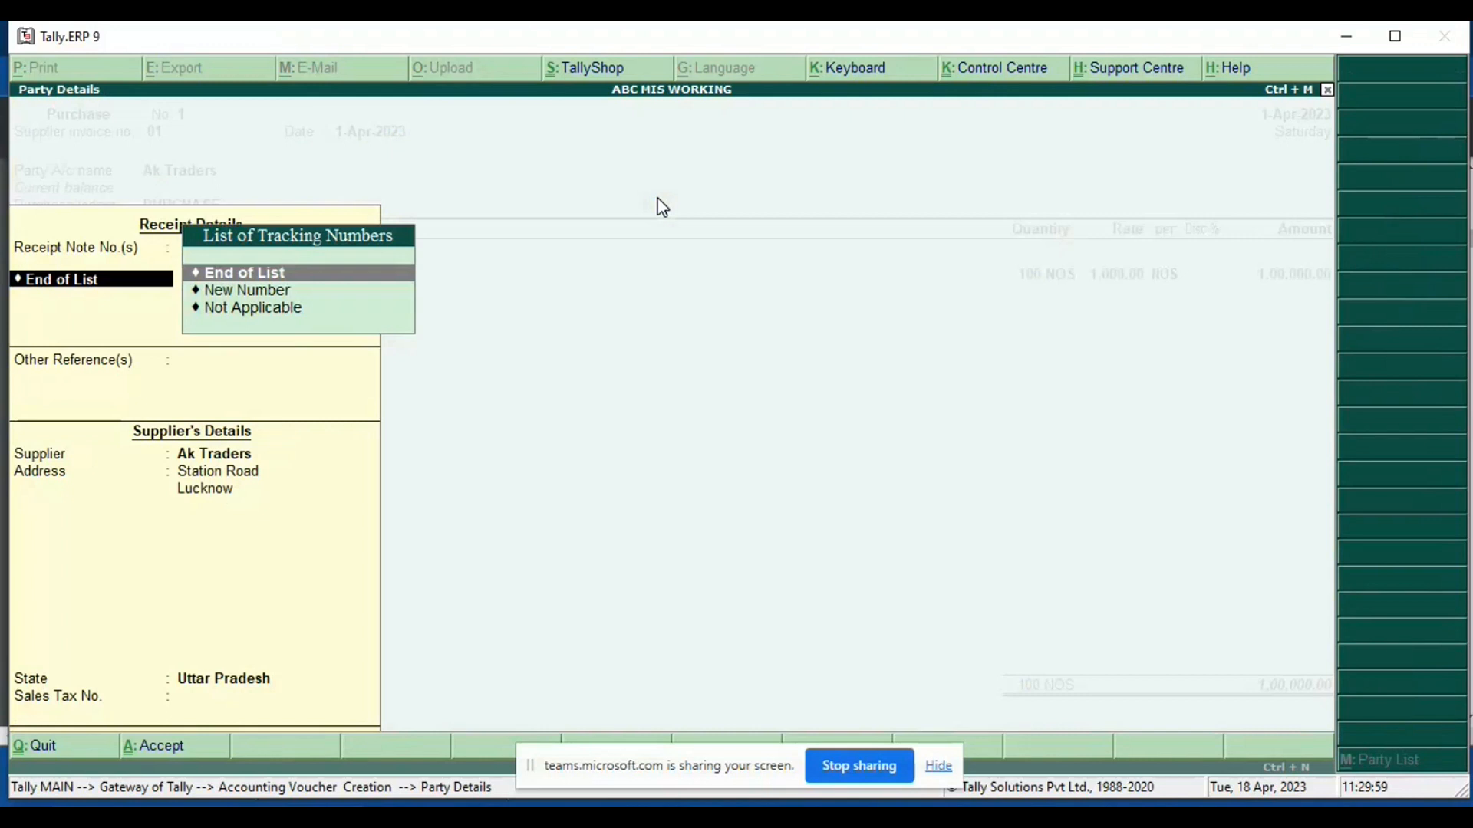
key(ctrl+a)
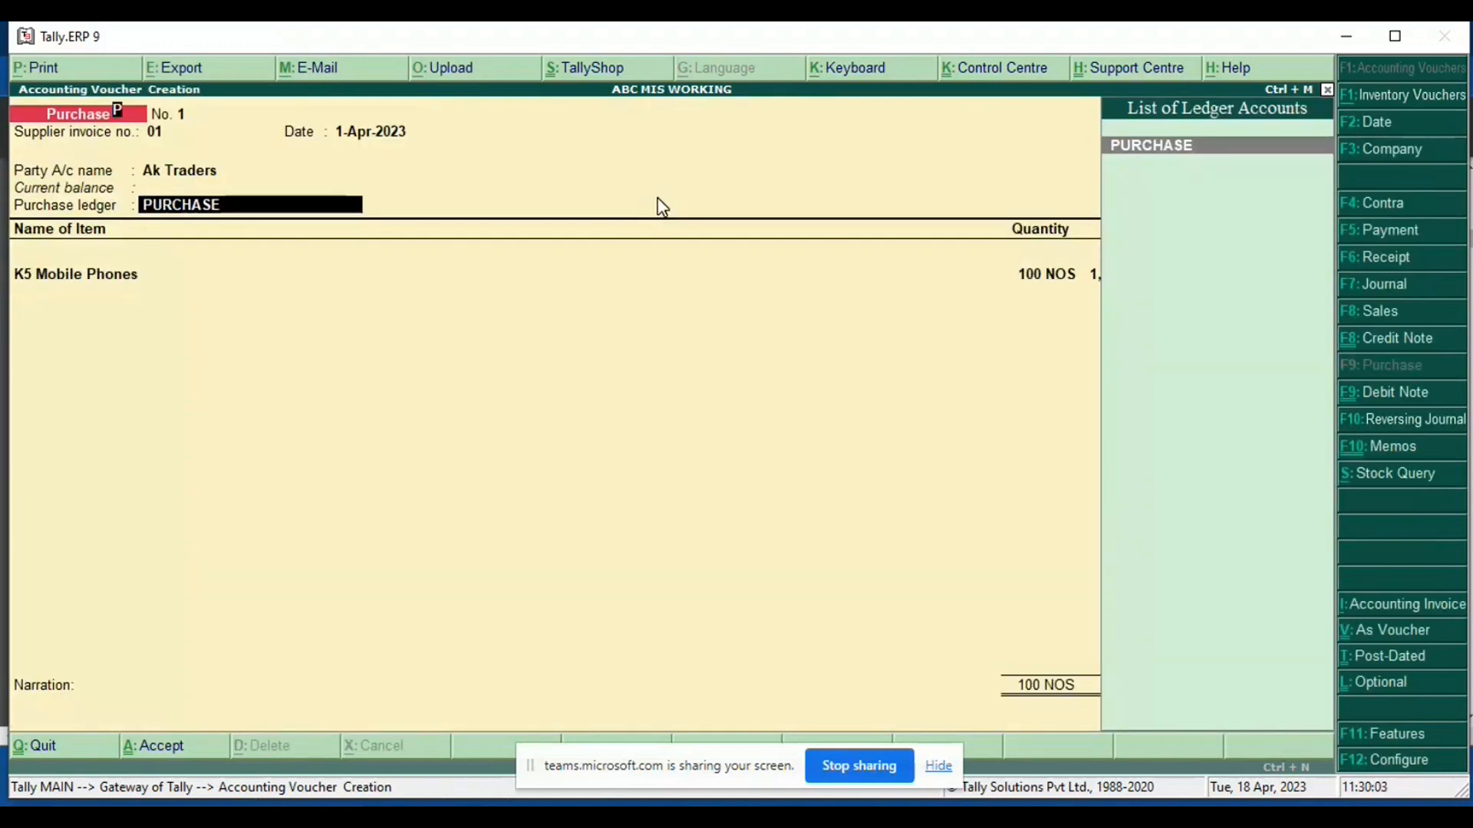
key(ctrl+Return)
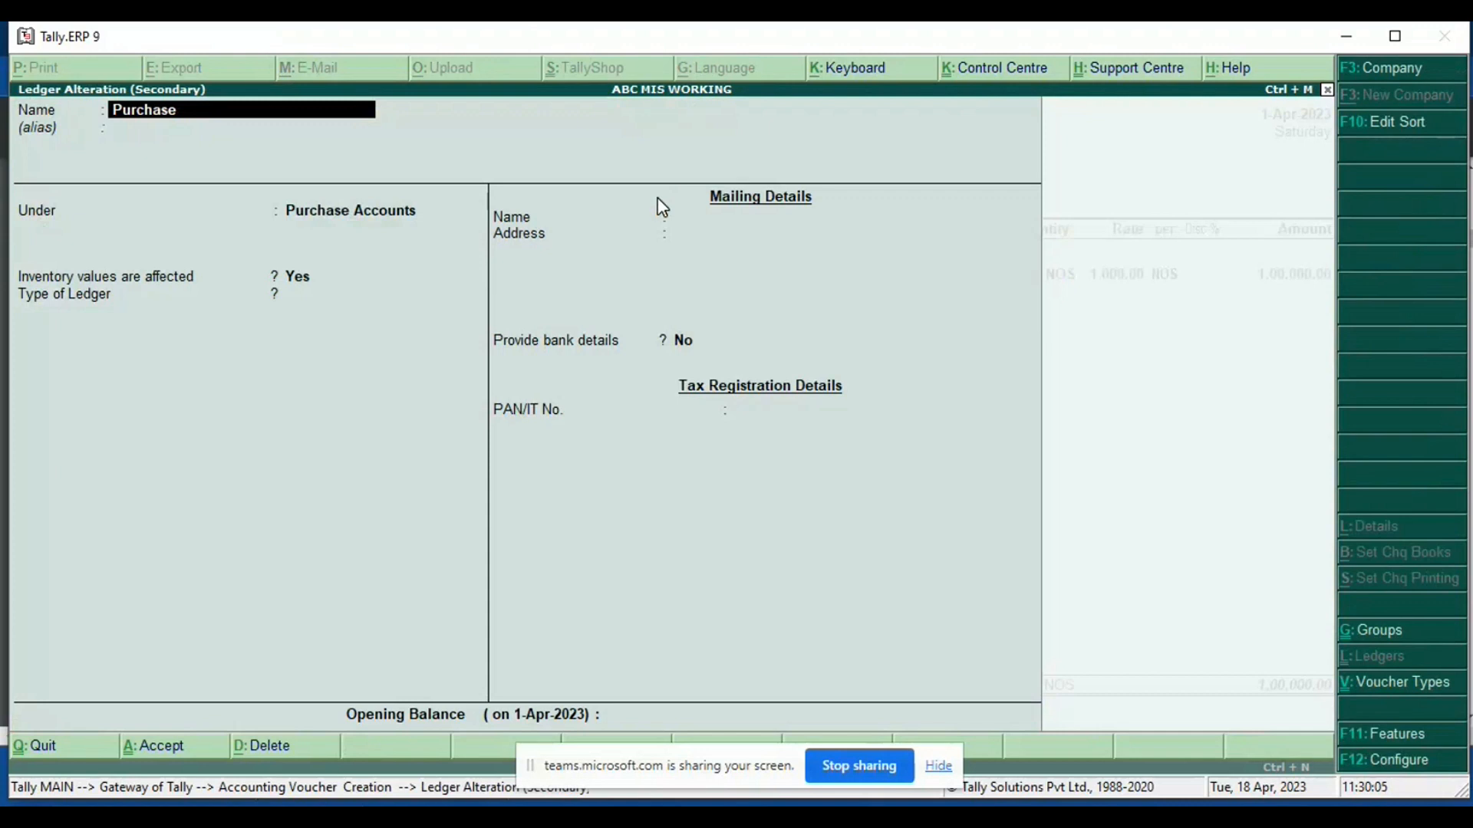
text(DOMESTIC)
key(BackSpace)
text(C PI)
text(URCHASE)
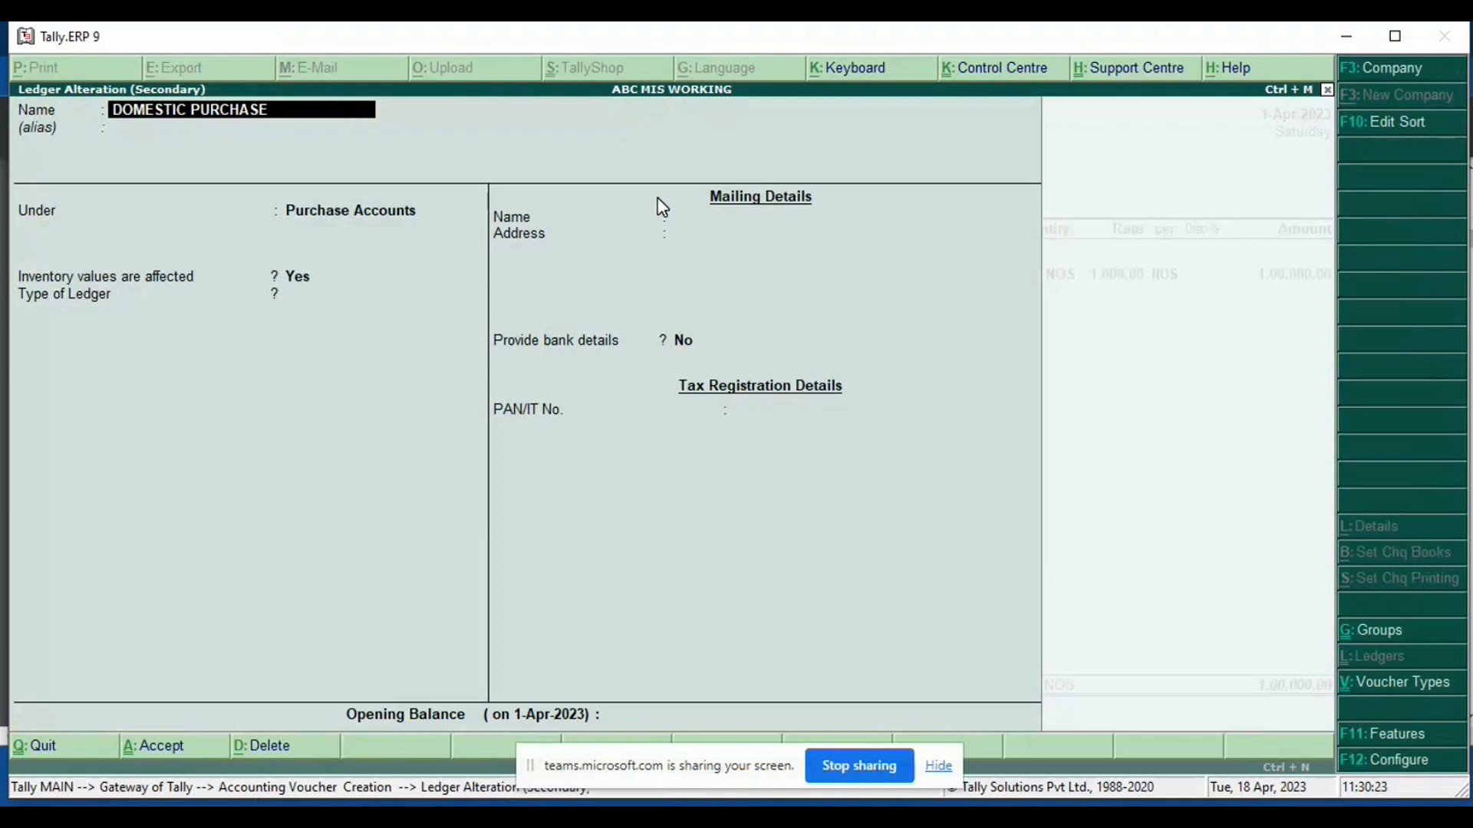
key(ctrl+a)
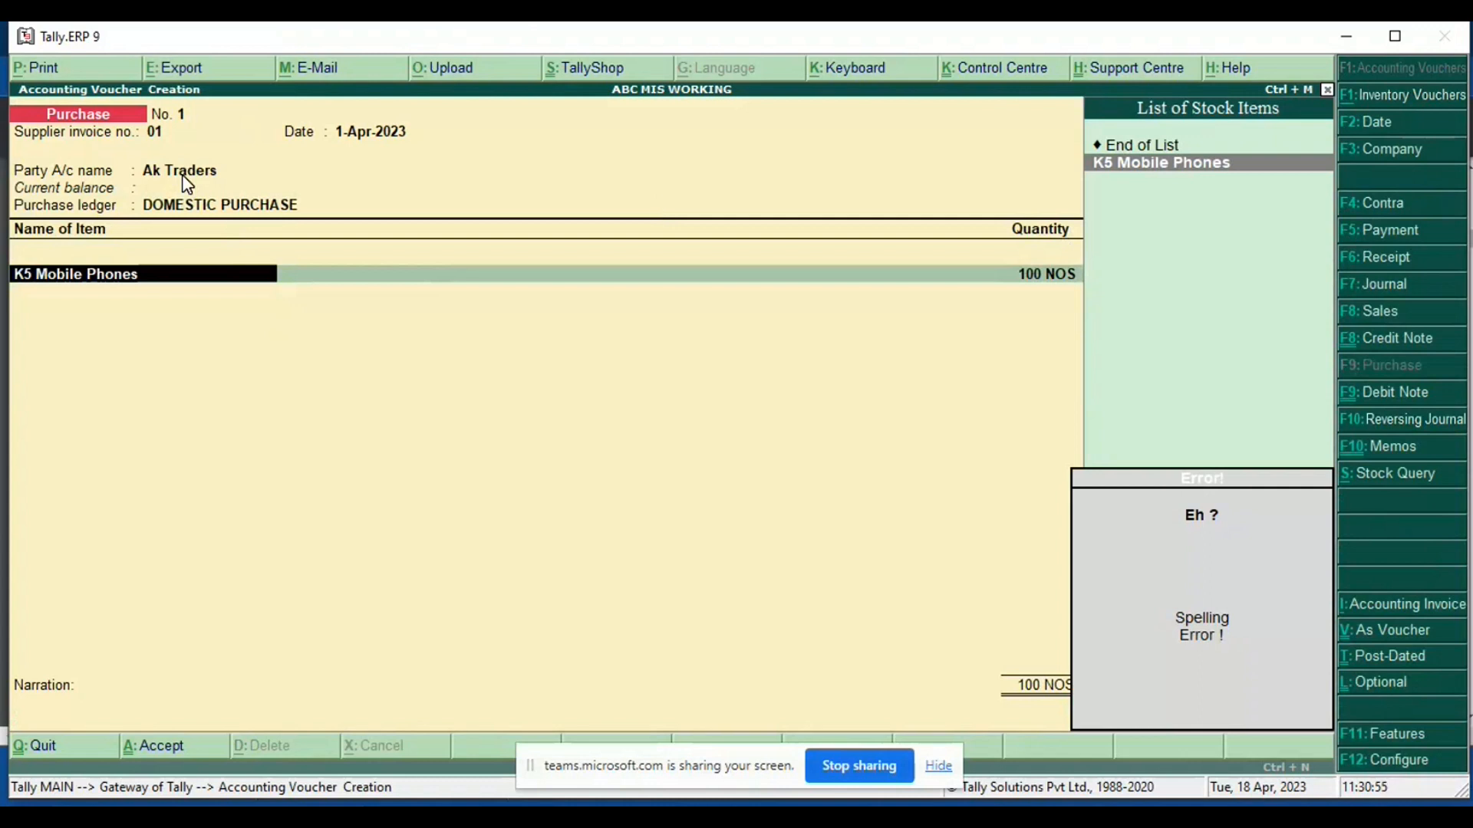
Step: Check the PDF's required ledgers, and re-accept the K5 Mobile Phones allocation of 100 NOS at 1,000 in Main Location
key(alt+Tab)
scroll(540, 345, down, 1)
scroll(541, 349, down, 15)
scroll(542, 349, down, 20)
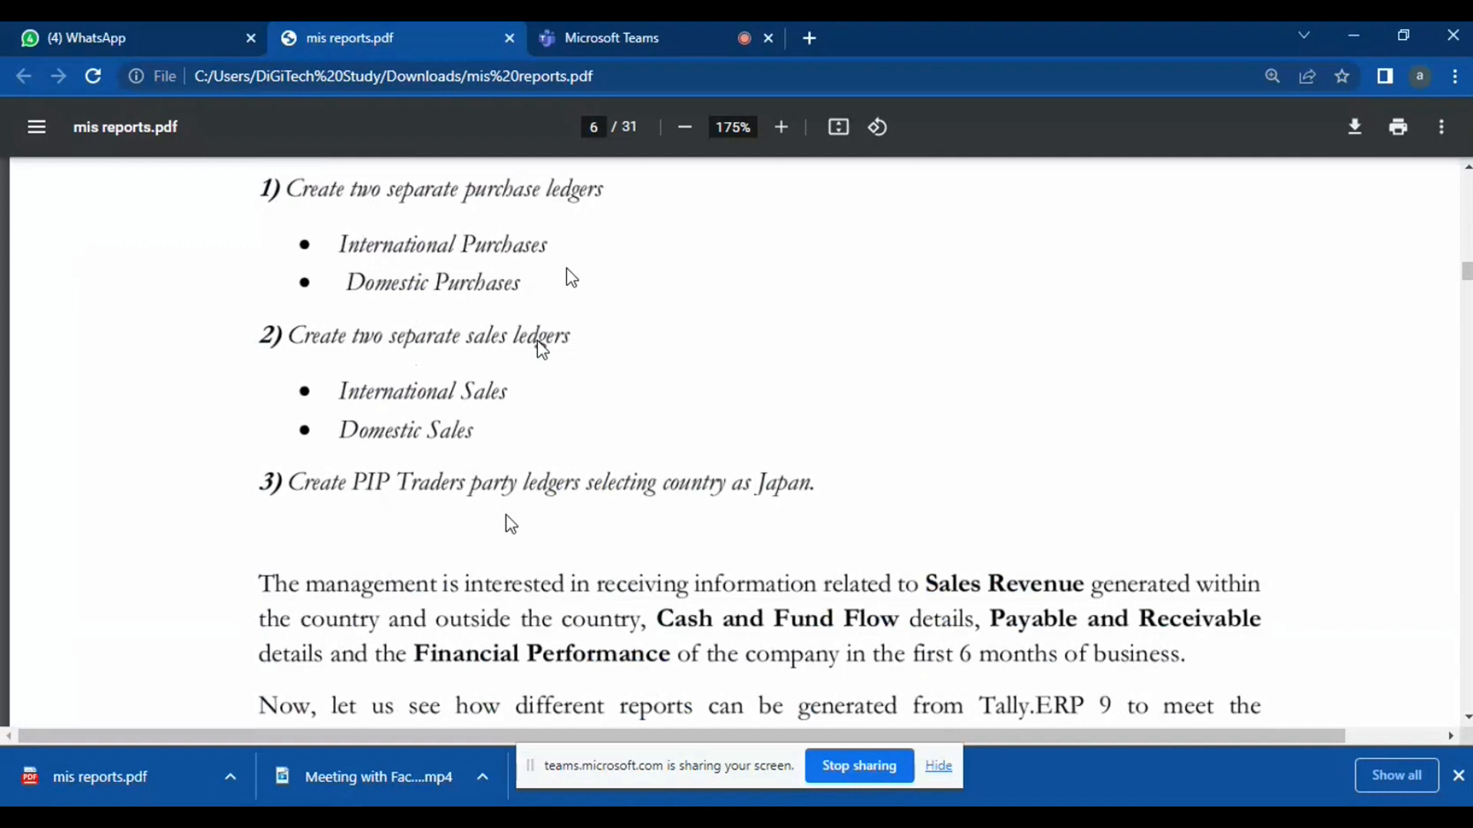
key(alt+Tab)
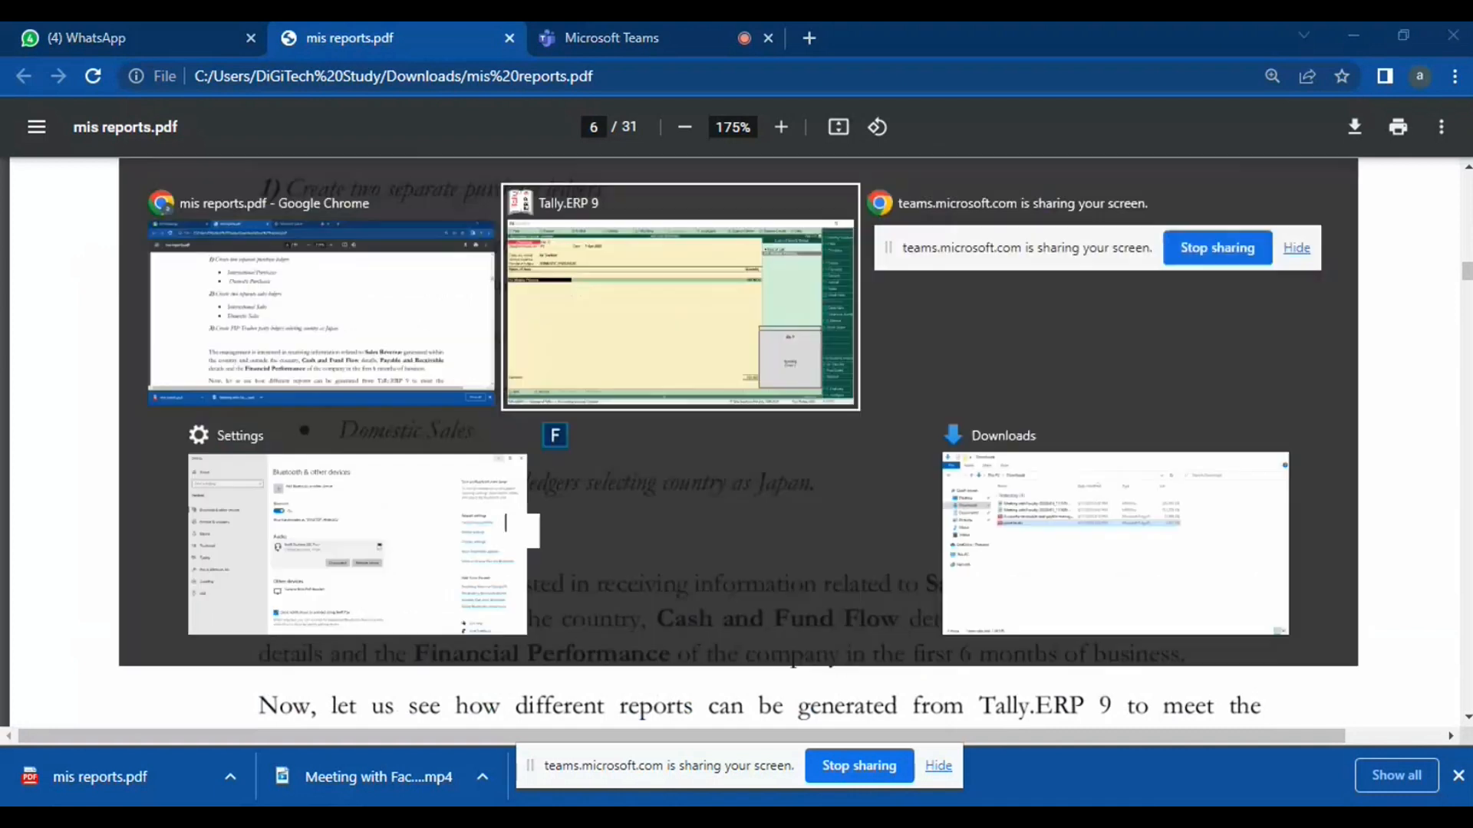
key(Return)
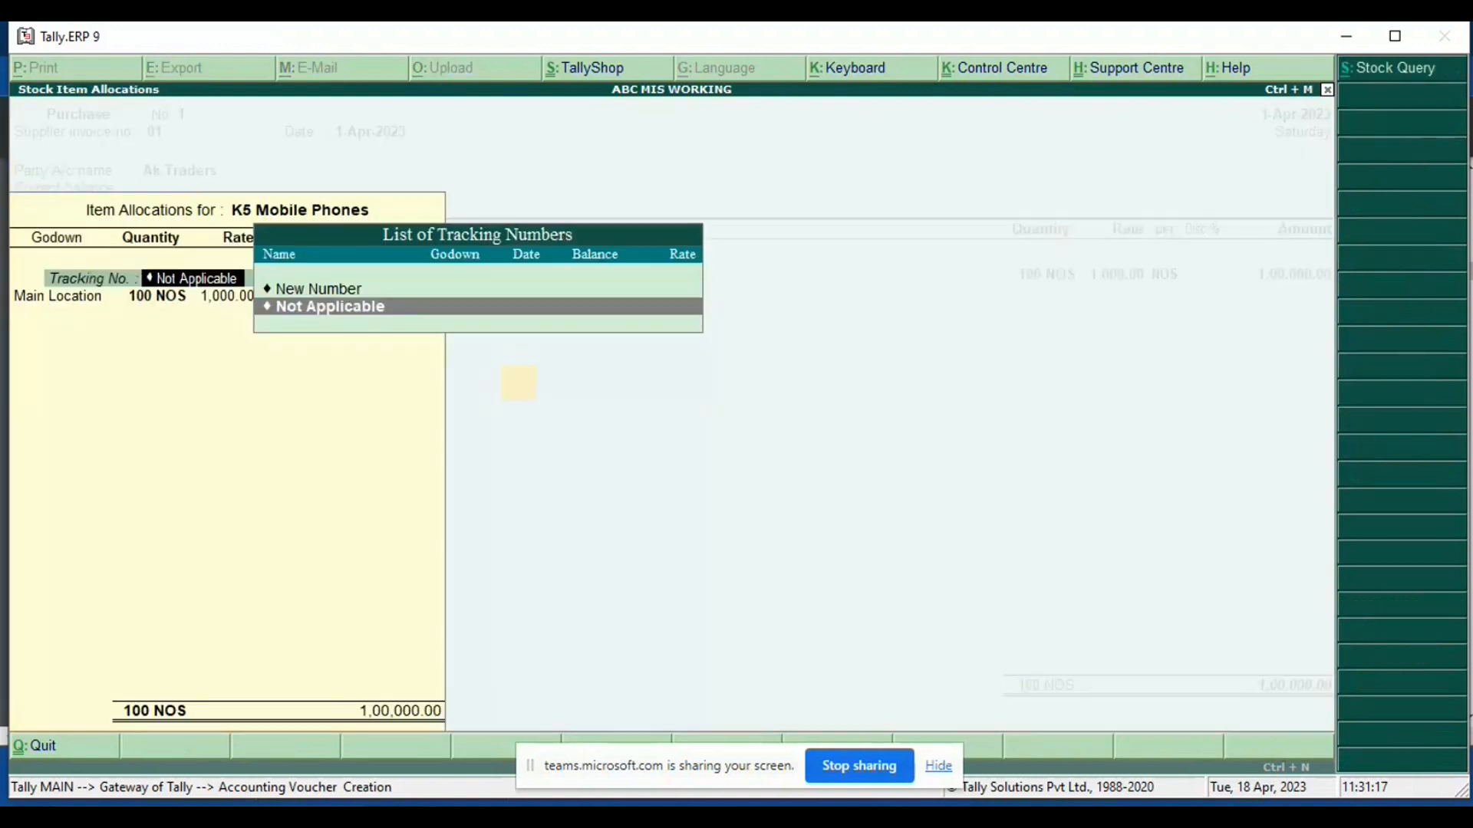
key(Return)
key(Return)
key(Return)
key(Return)
key(Return)
key(Return)
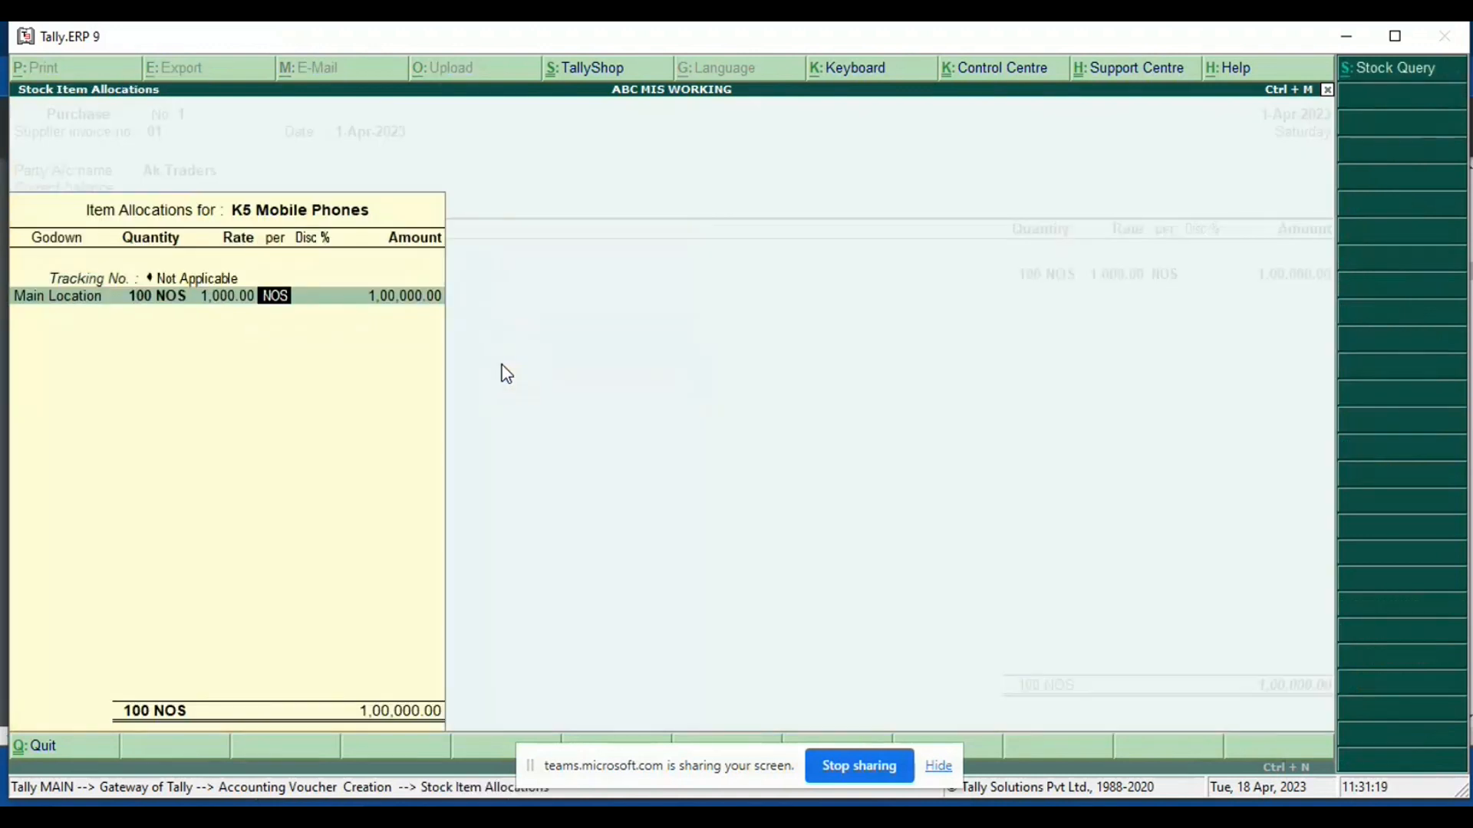
key(Return)
key(Return)
key(Return)
key(Return)
key(Return)
key(Return)
key(Return)
key(Return)
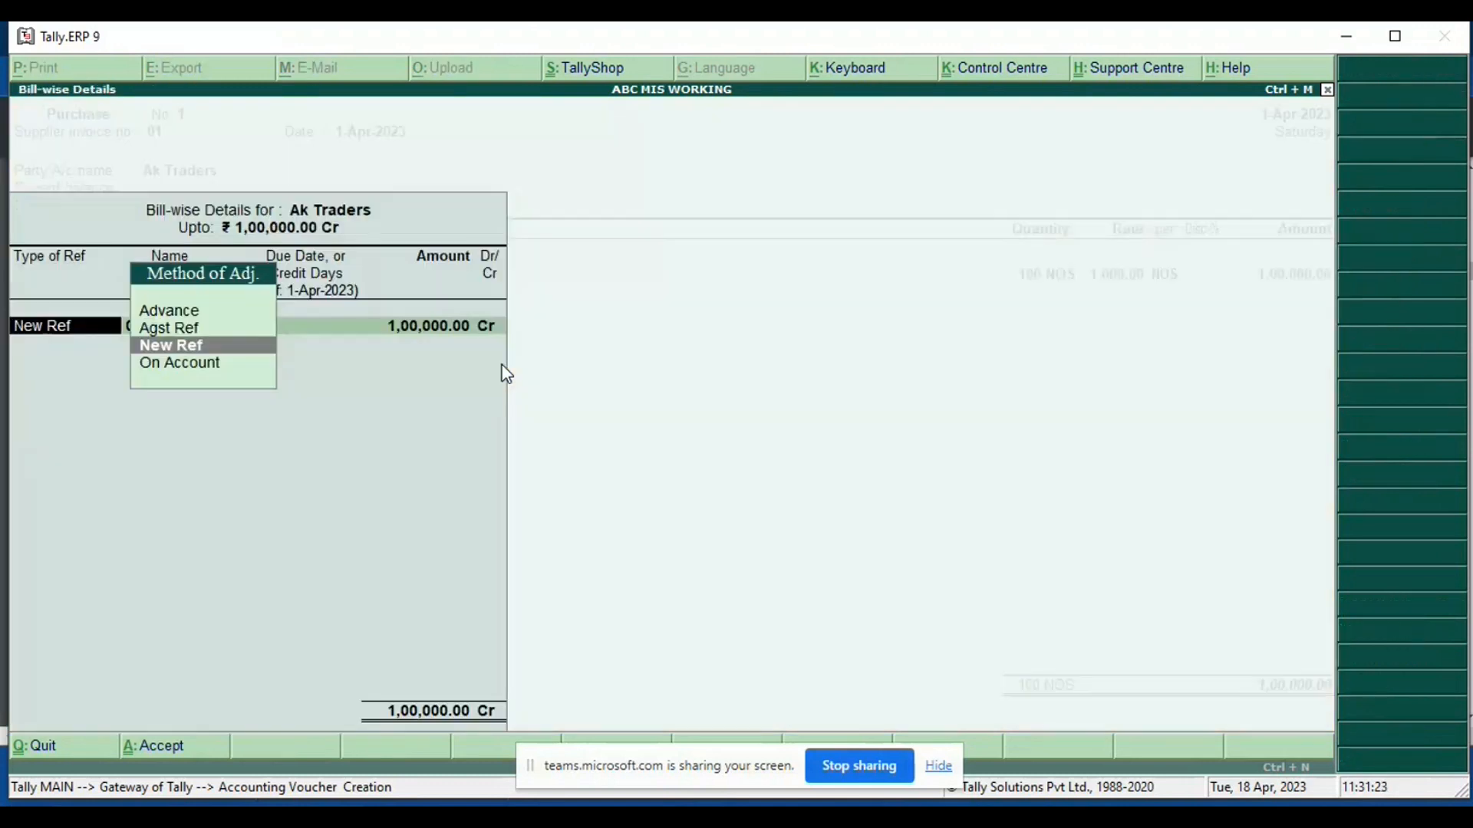
Step: Accept the New Ref bill of 1,00,000 Cr for Ak Traders and save the purchase voucher
key(Return)
key(Return)
key(Return)
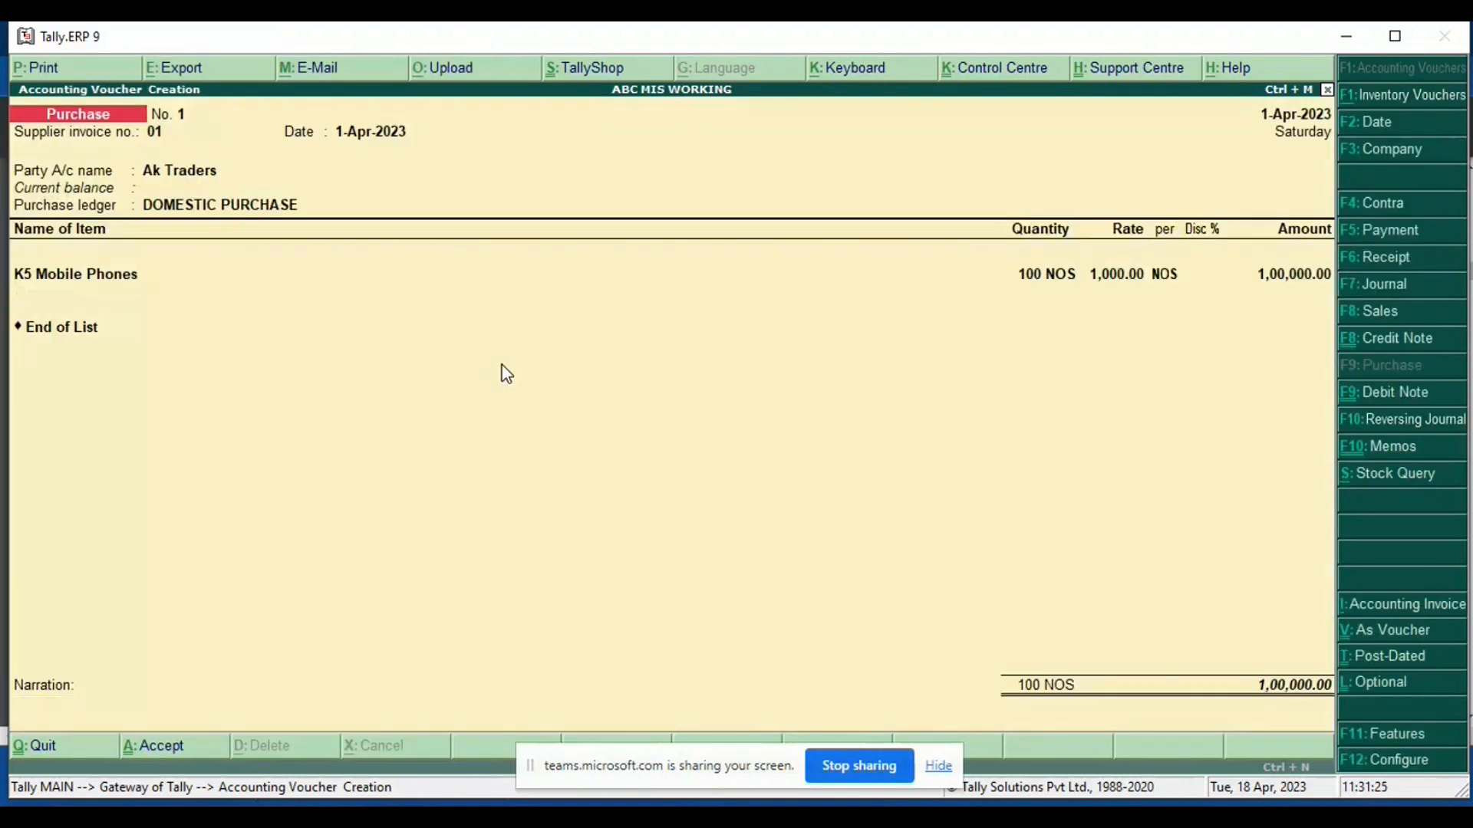
key(Return)
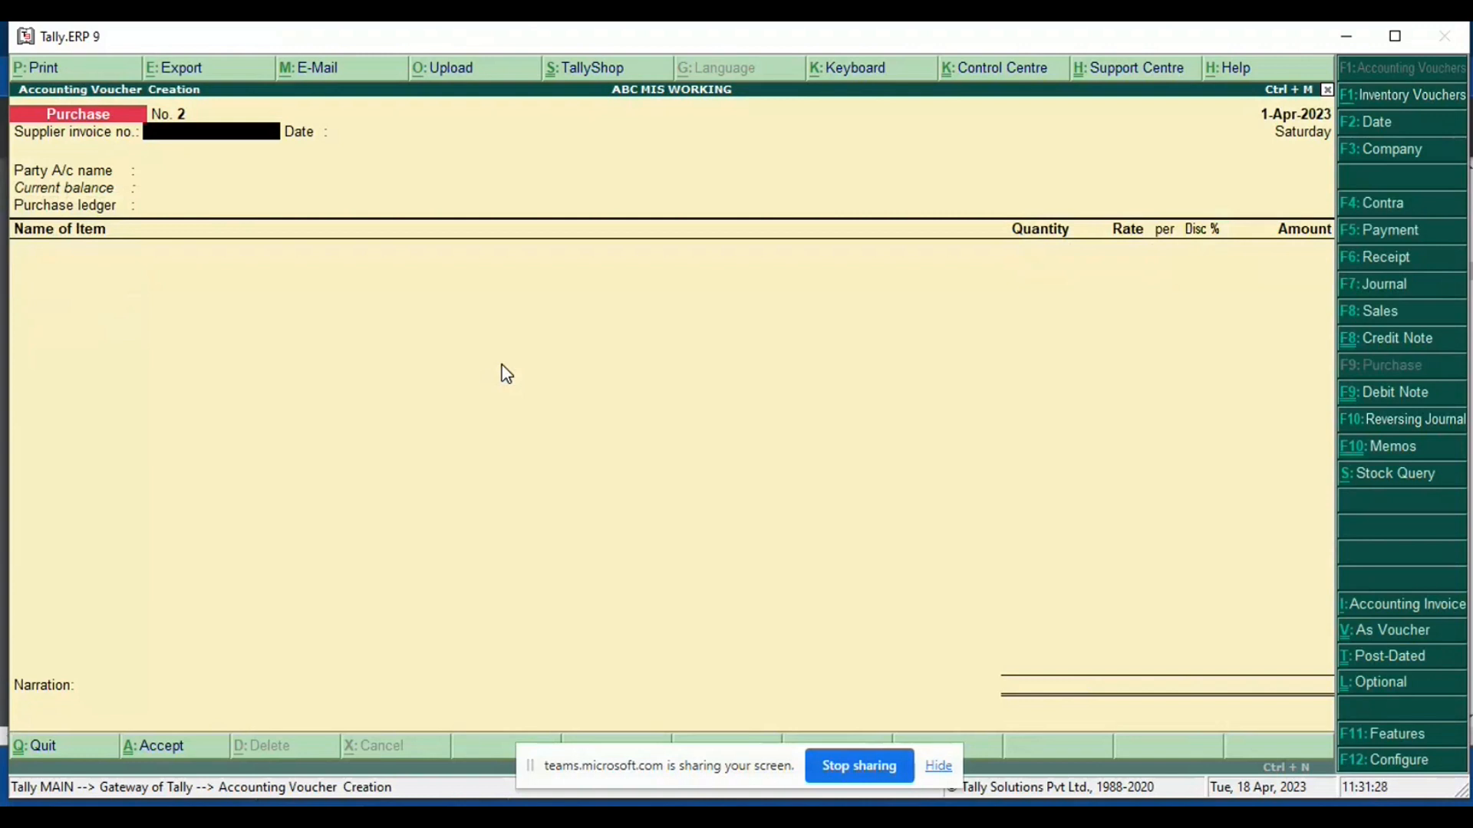
Step: Start a payment voucher that debits Ak Traders 50,000, following the PDF's 01-08-2017 transaction
key(alt+Tab)
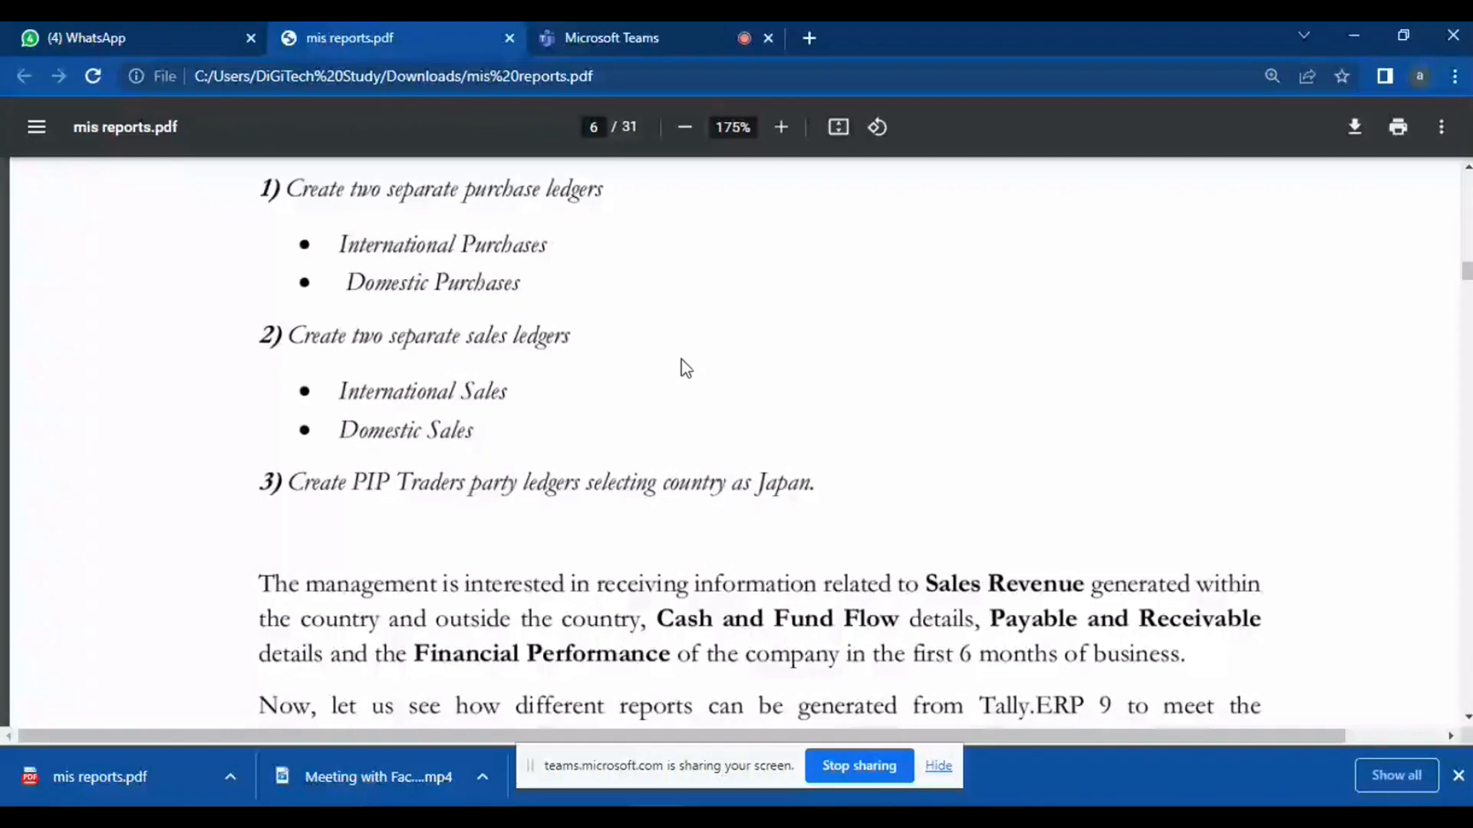
scroll(685, 369, up, 15)
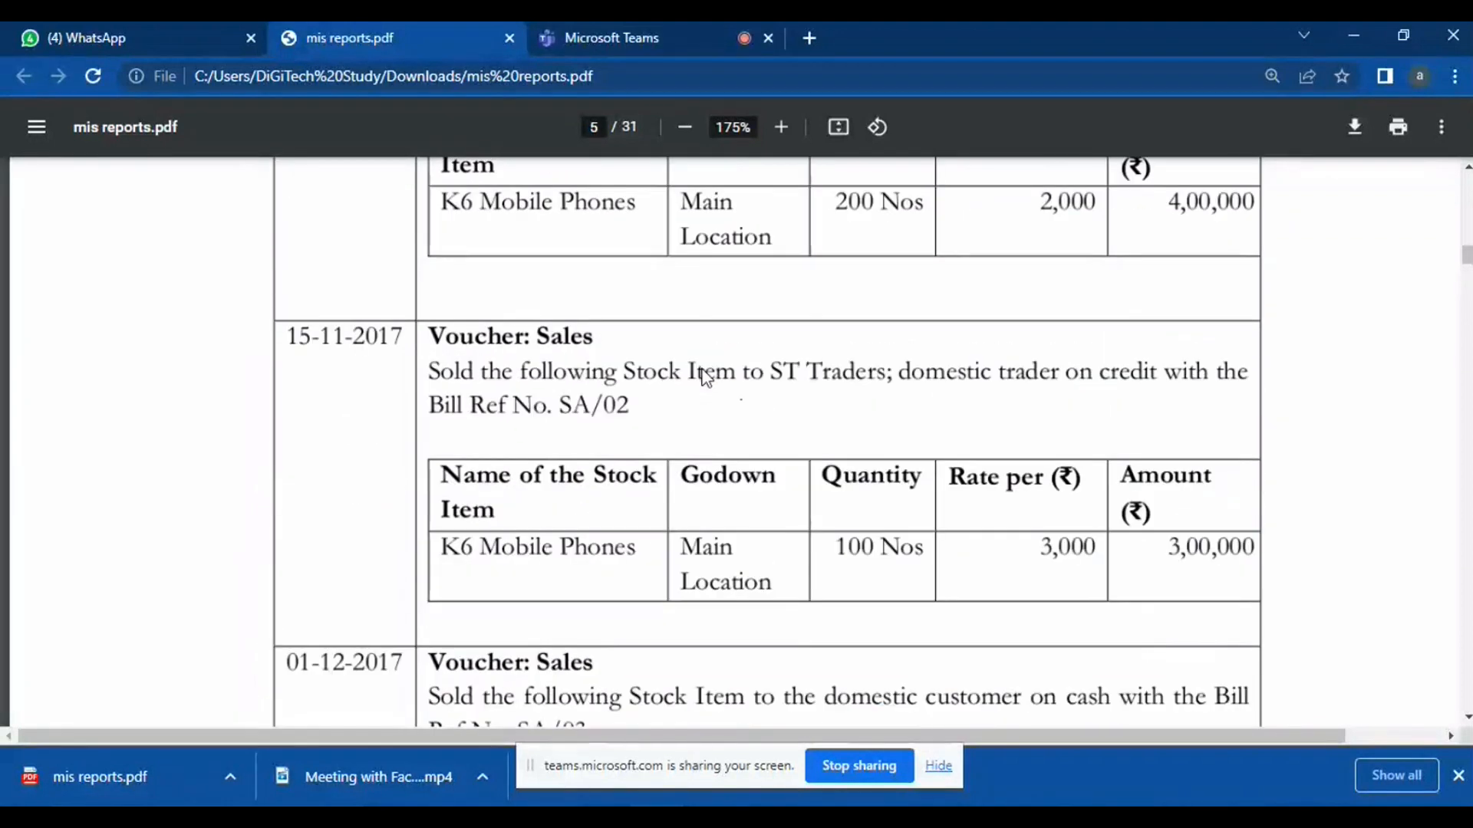
scroll(706, 378, up, 5)
scroll(707, 377, up, 10)
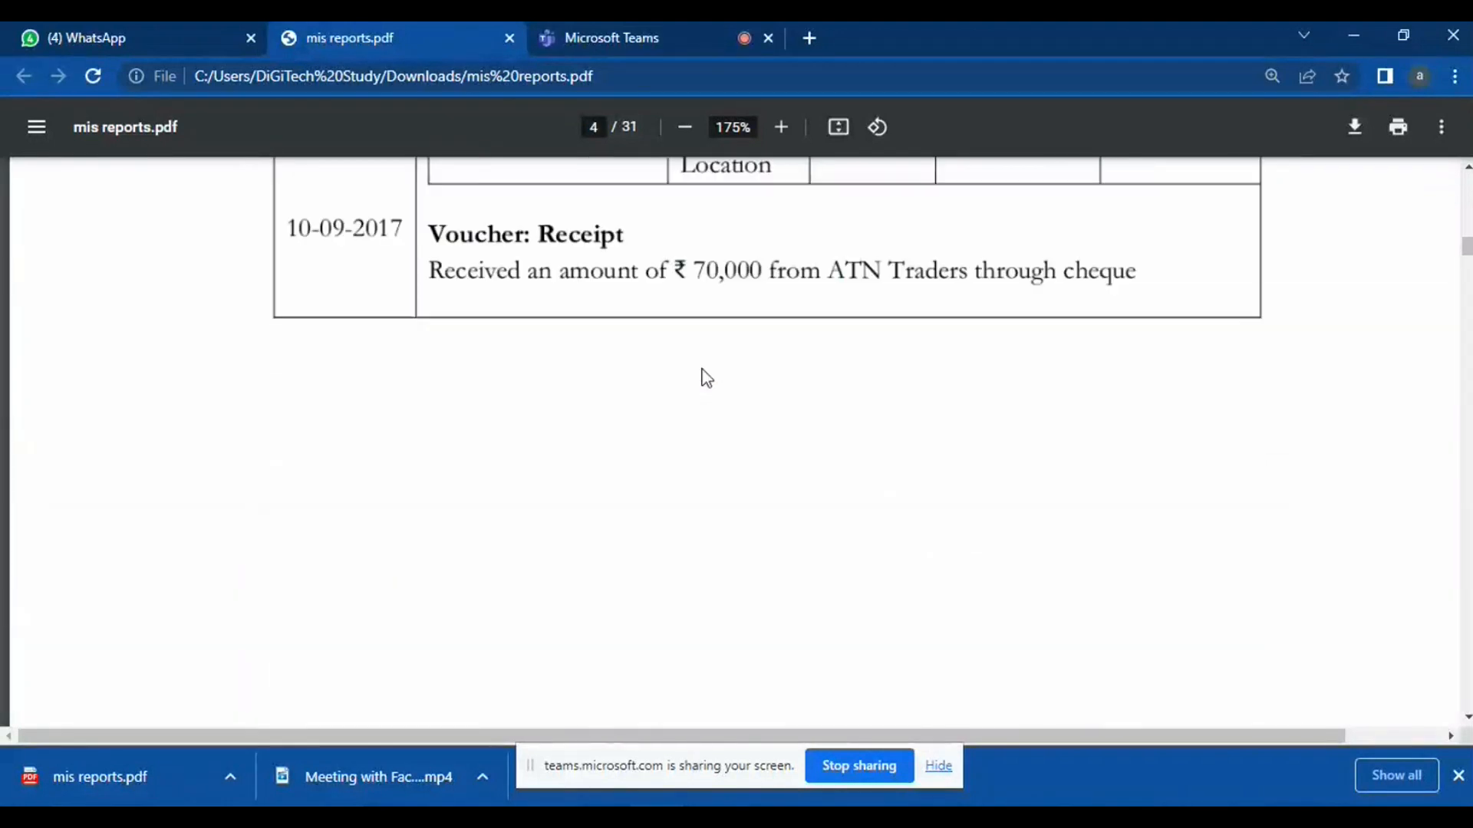
scroll(707, 378, up, 5)
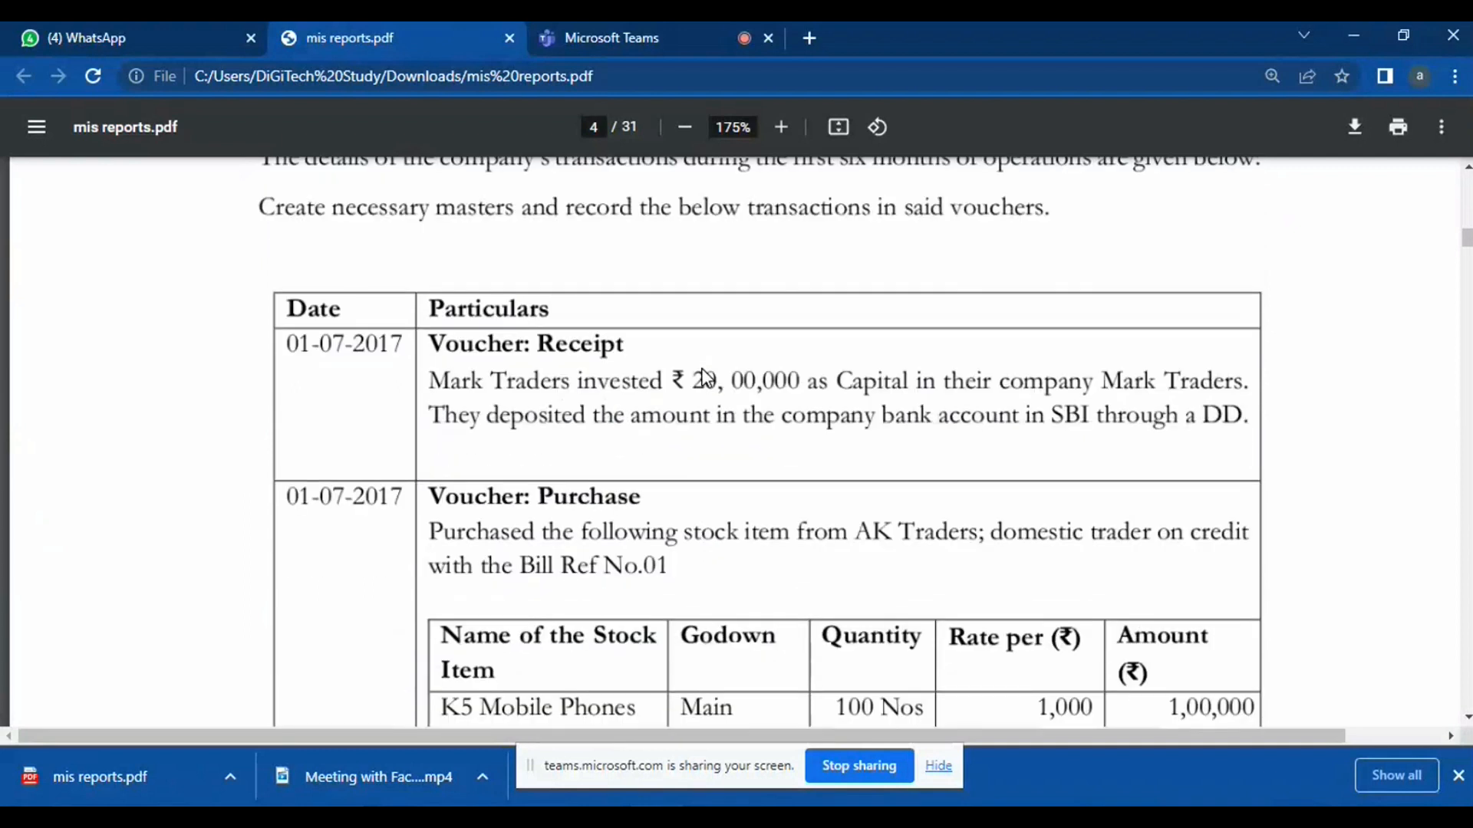
scroll(706, 377, down, 5)
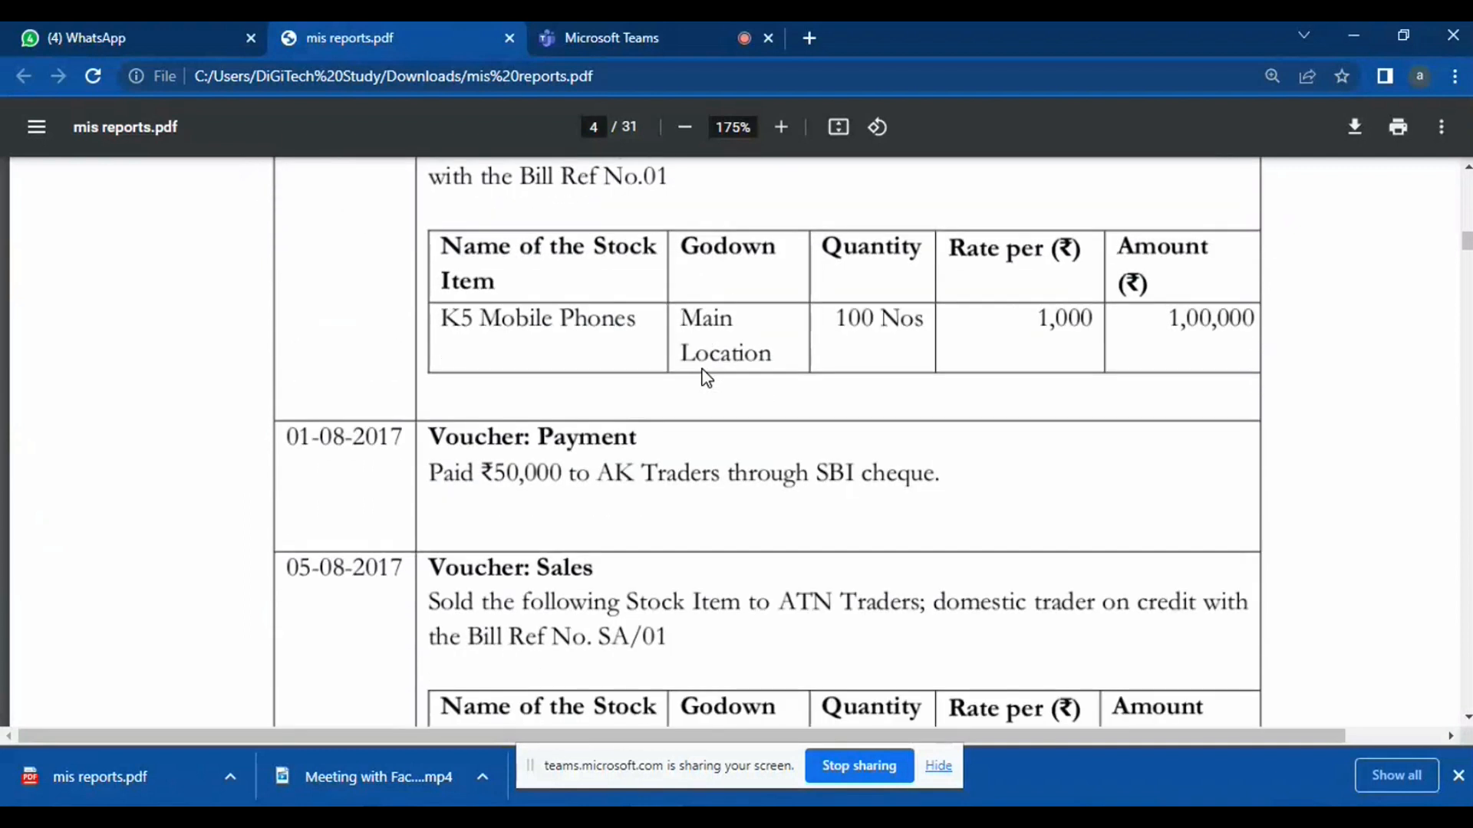
key(alt+Tab)
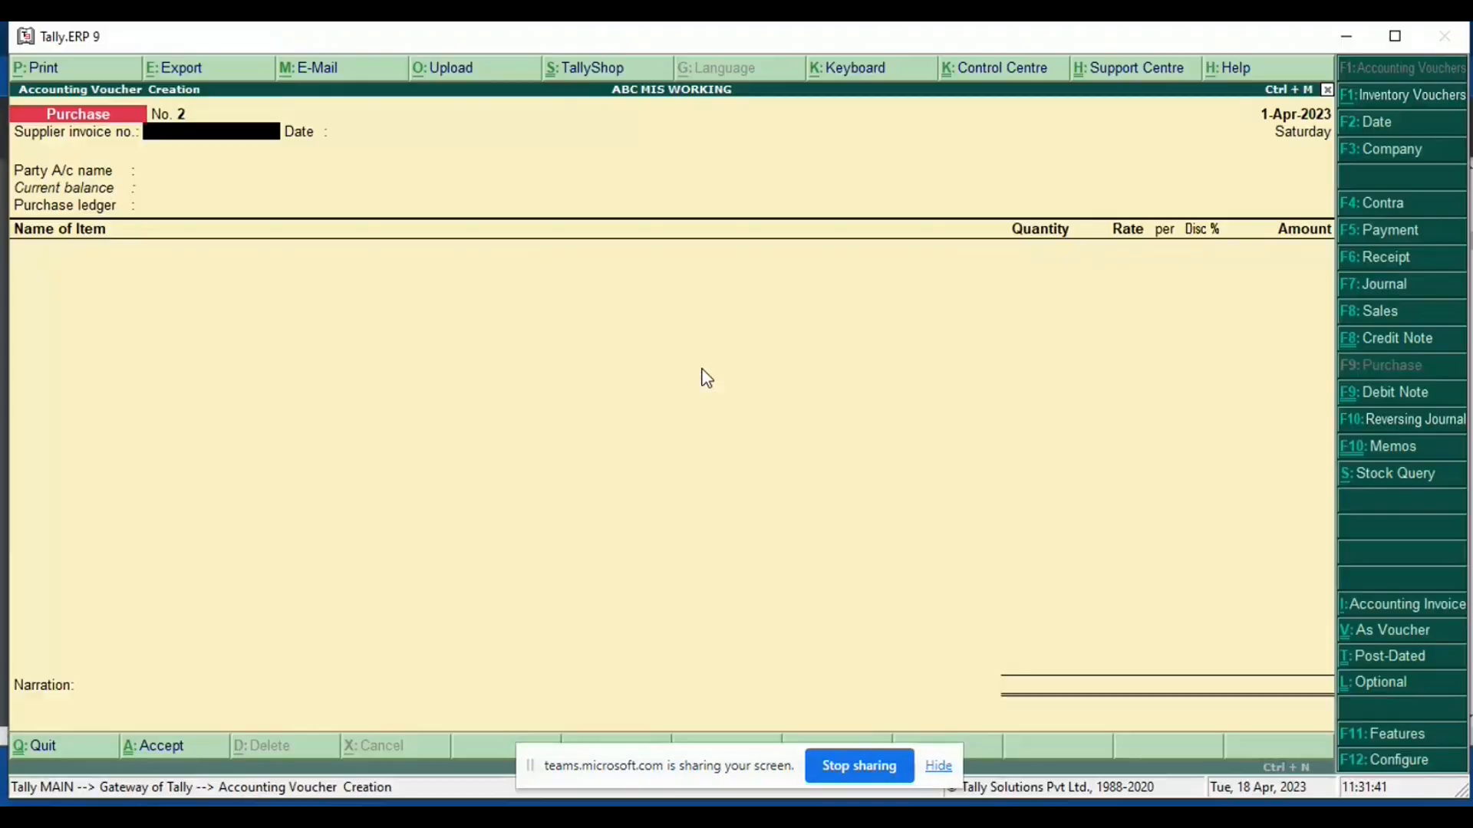
click(1387, 232)
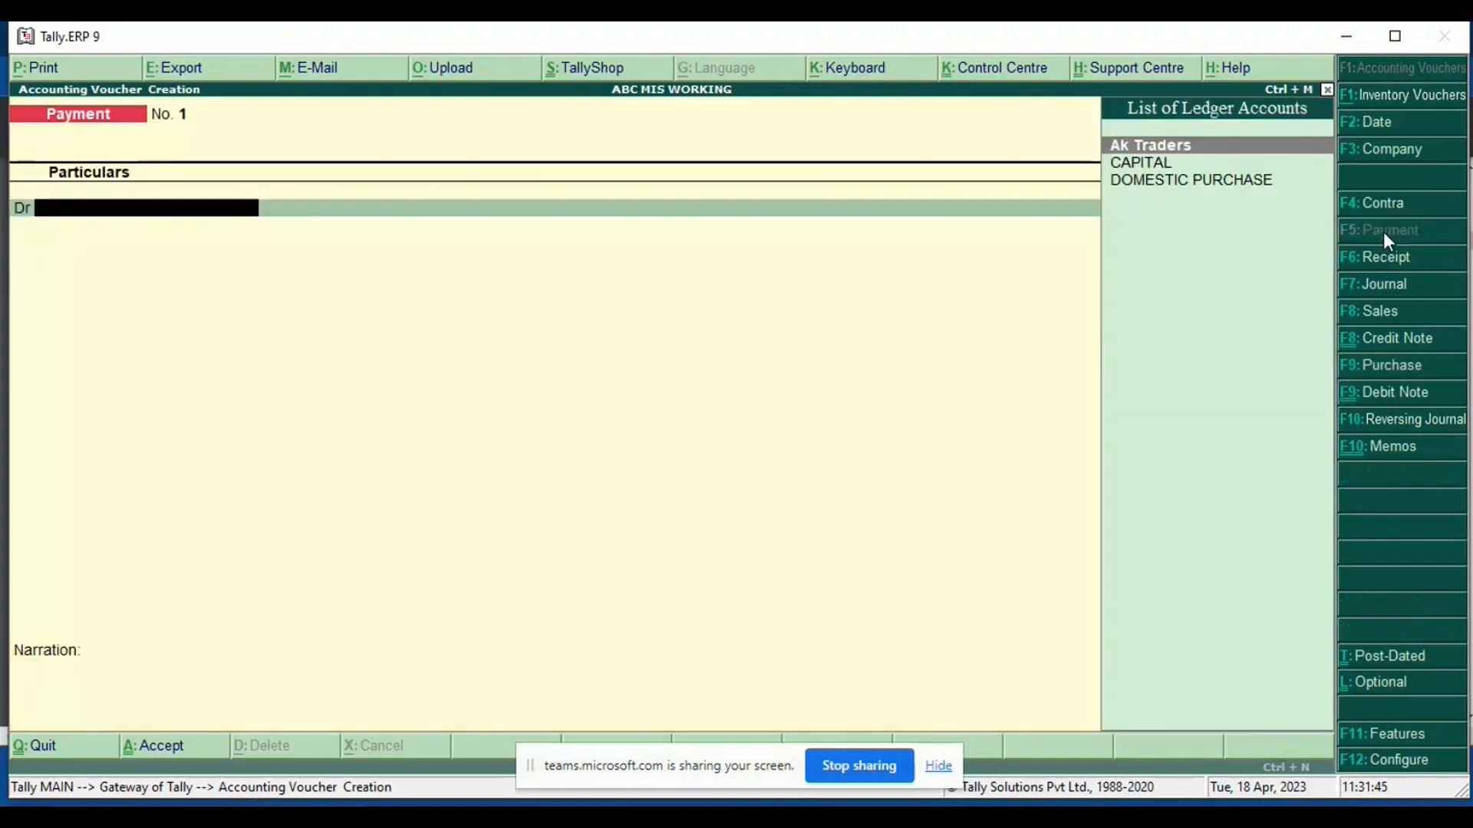
key(Return)
text(50000)
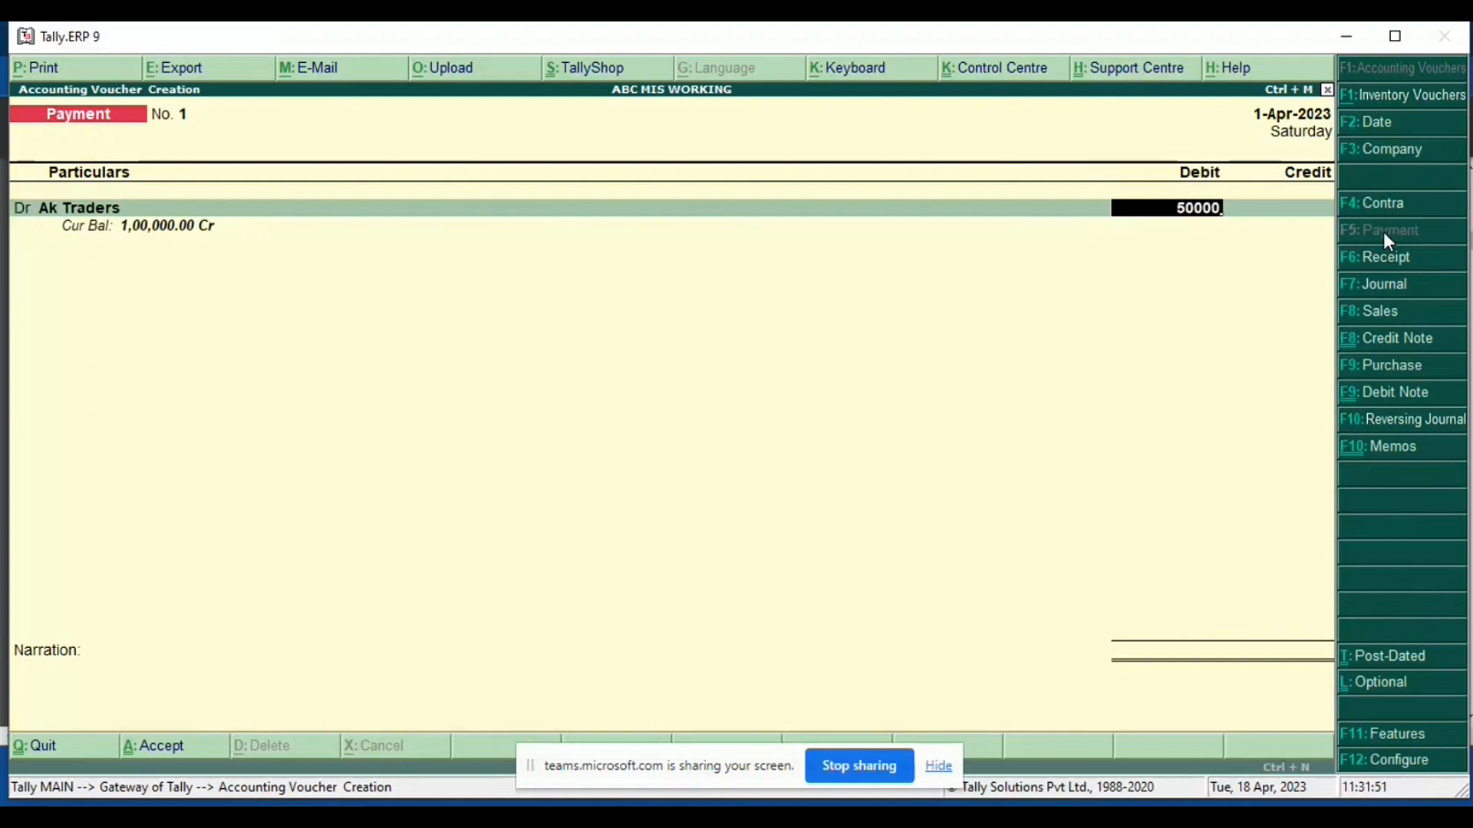
key(Return)
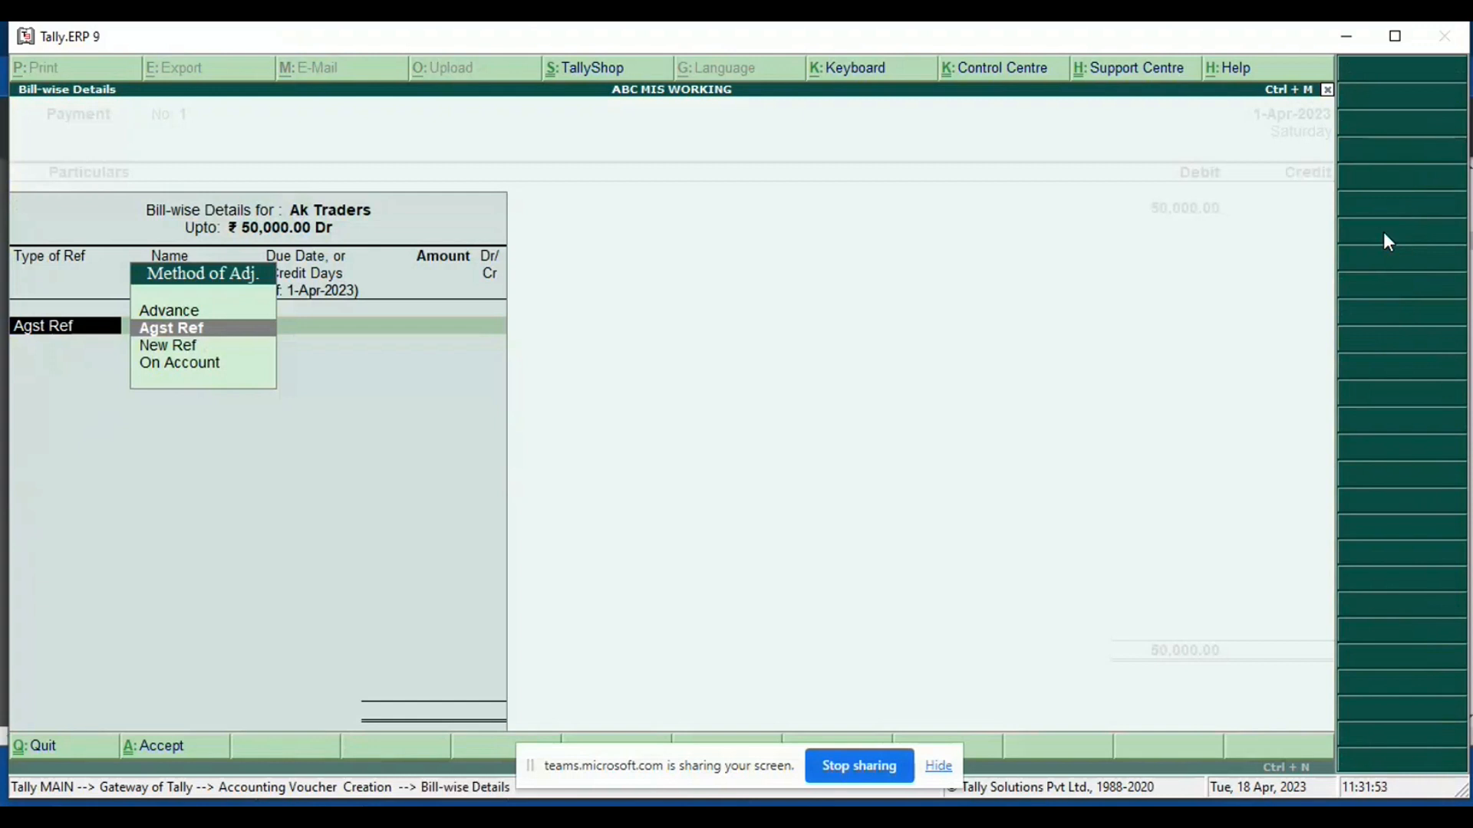
Step: Adjust the 50,000 payment to Ak Traders as Agst Ref against pending bill 01
key(Return)
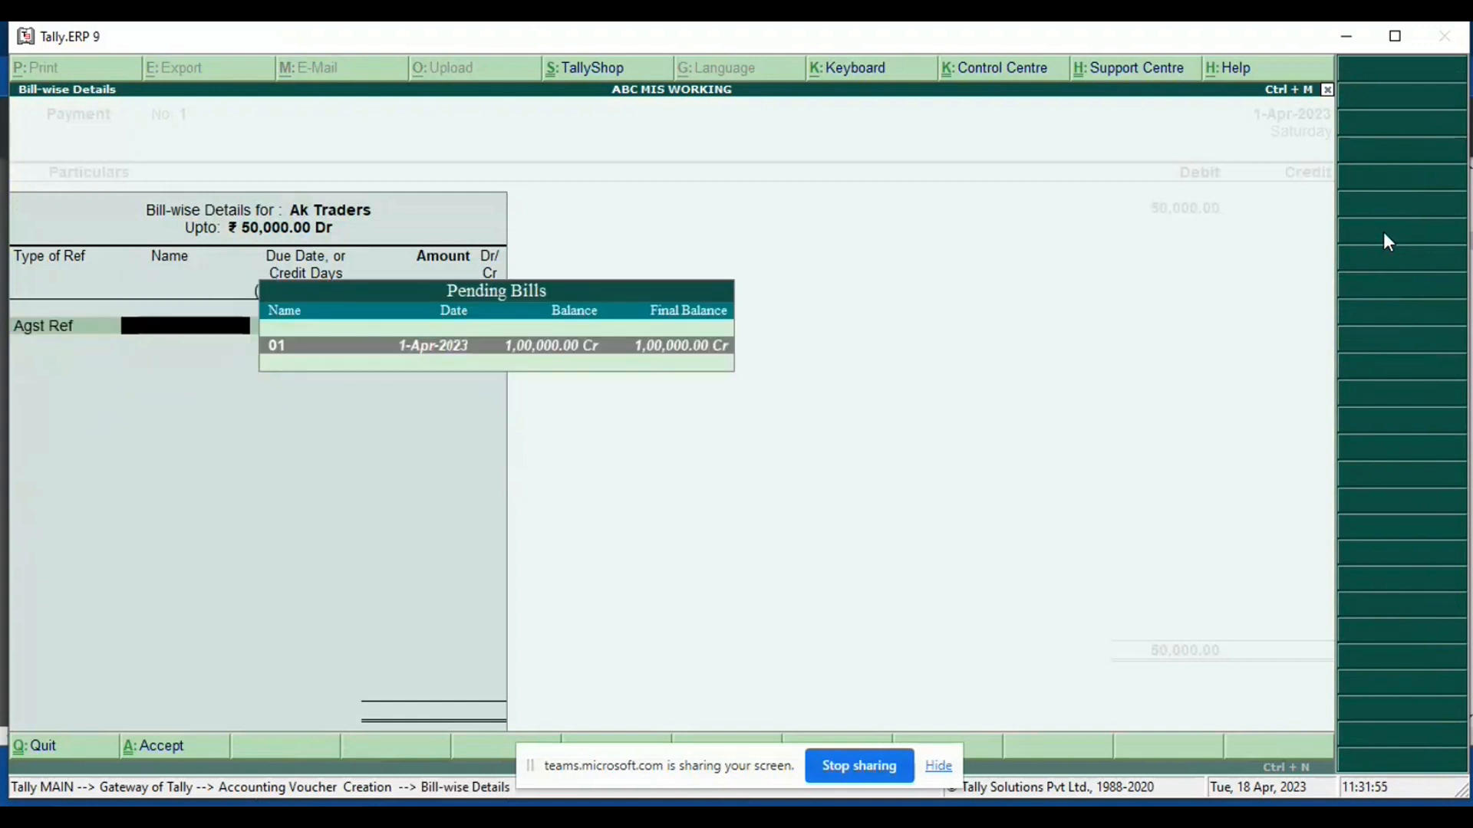
key(Return)
key(Return)
key(Return)
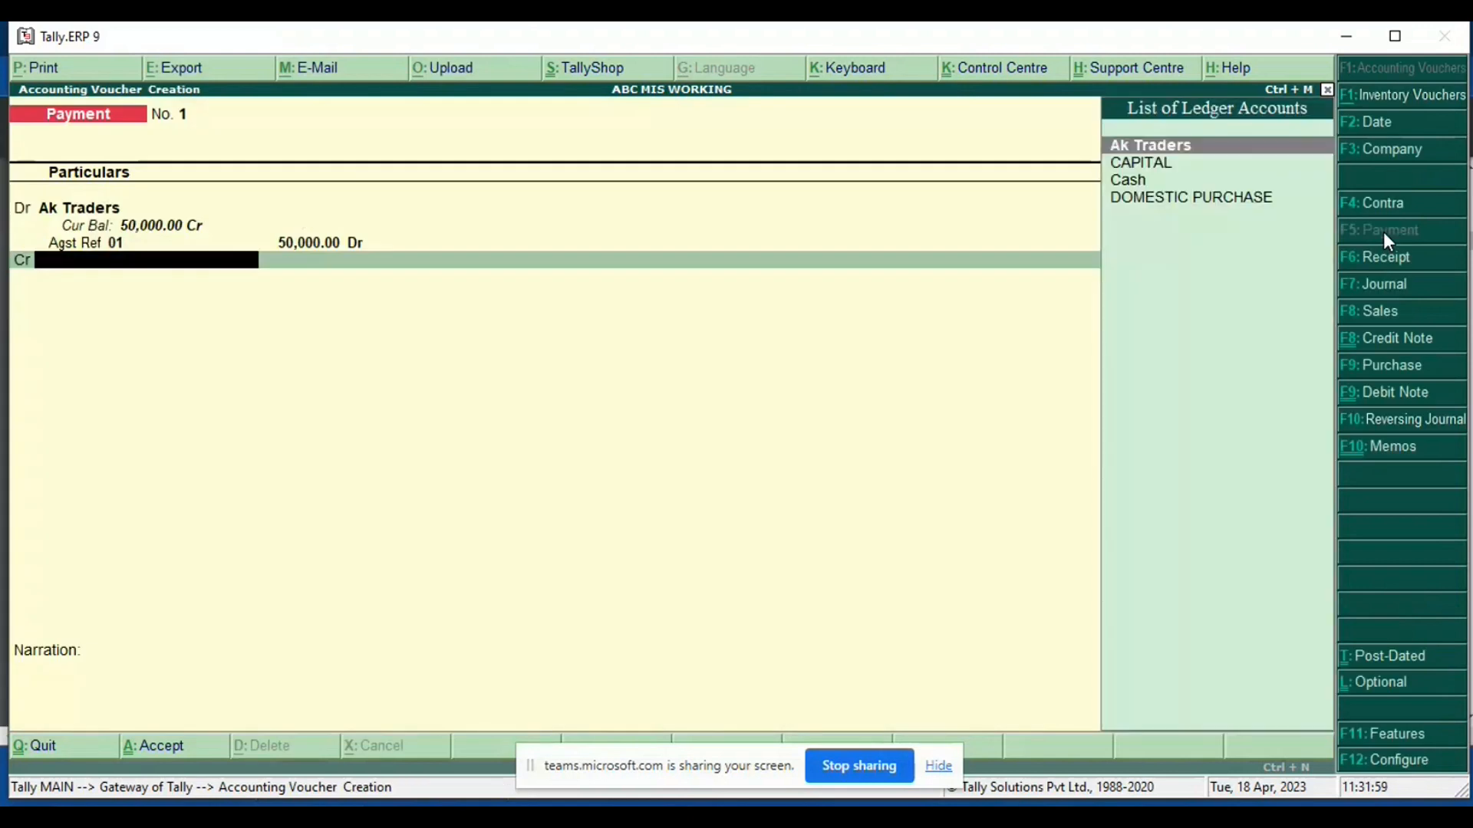
Step: Credit the 50,000 to Cash and save the payment voucher with a blank narration
key(Down)
key(Down)
key(Return)
key(Return)
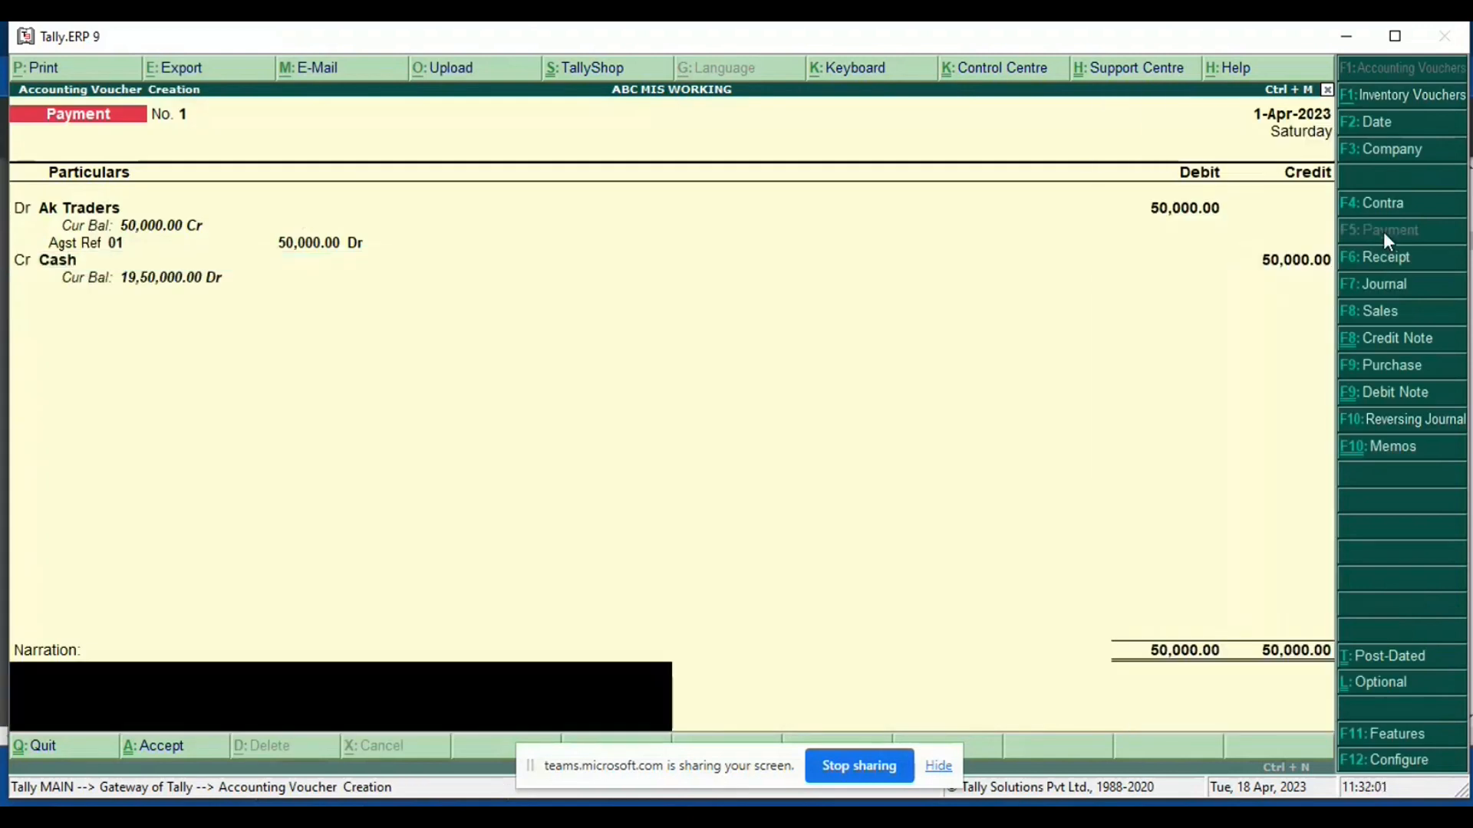
key(Return)
key(Return)
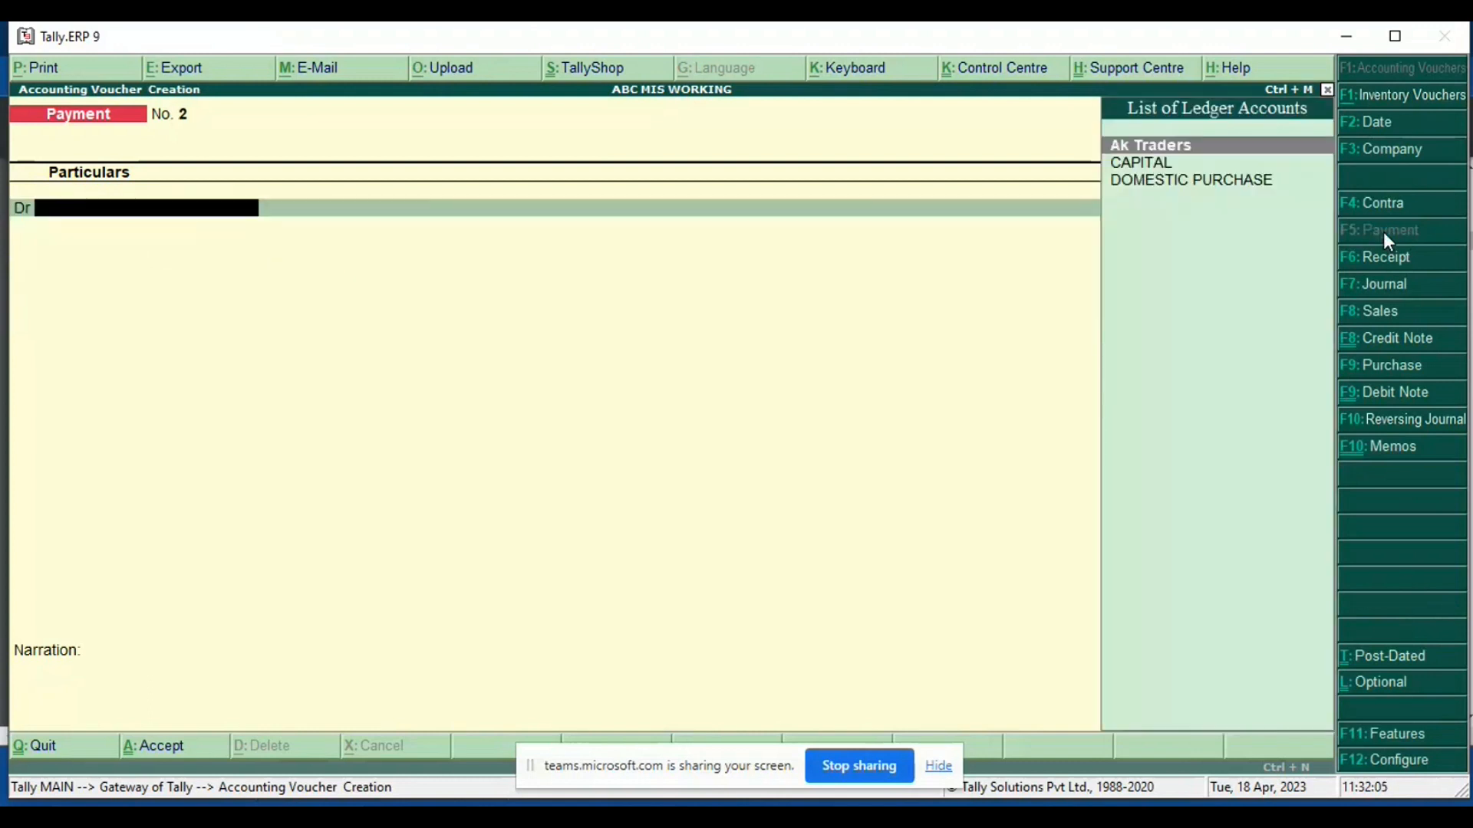
Step: Start a sales voucher with reference number SA/01, following the PDF's 05-08-2017 transaction
key(alt+Tab)
scroll(1388, 242, down, 3)
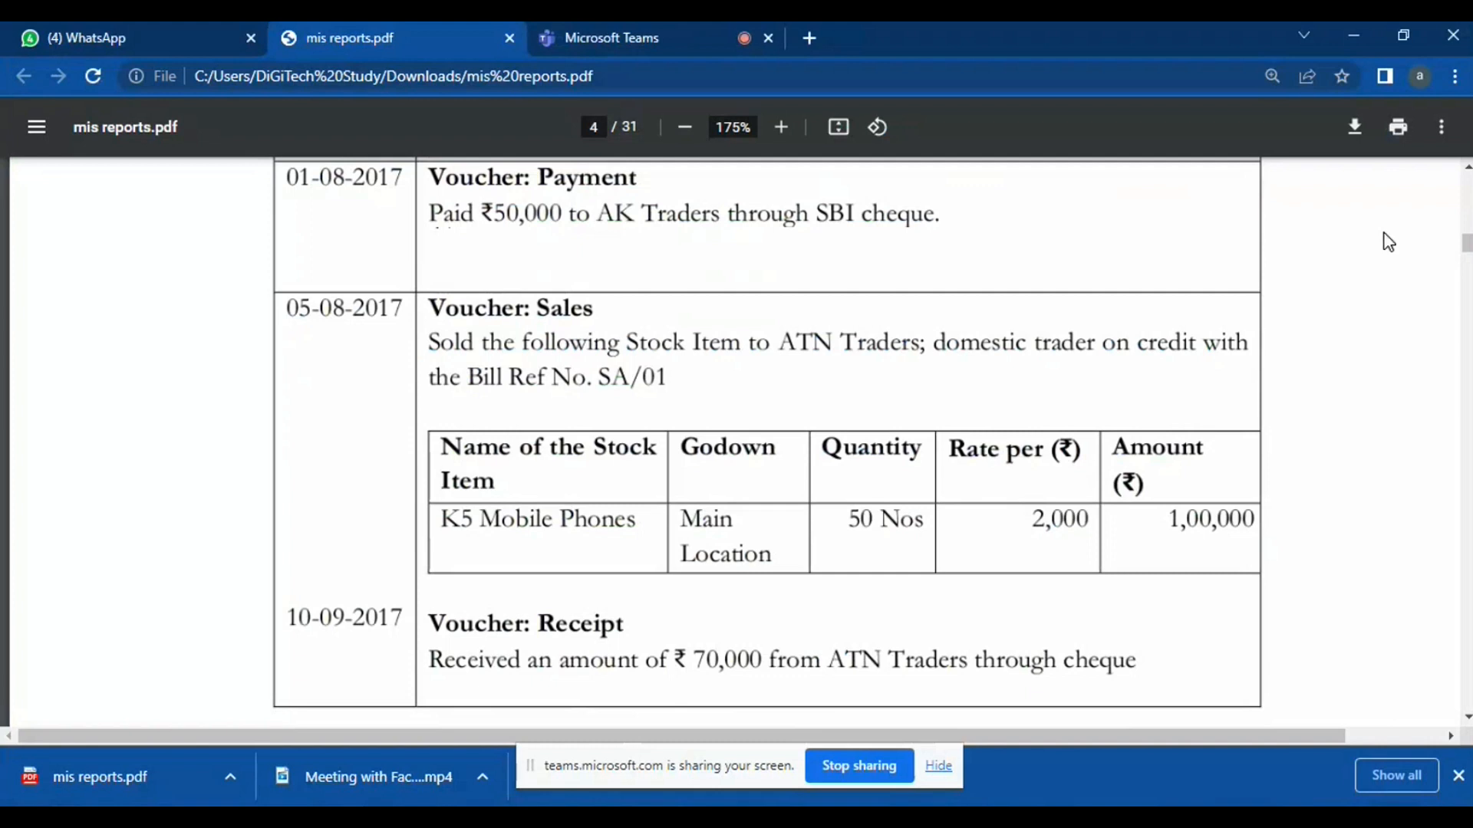
key(alt+Tab)
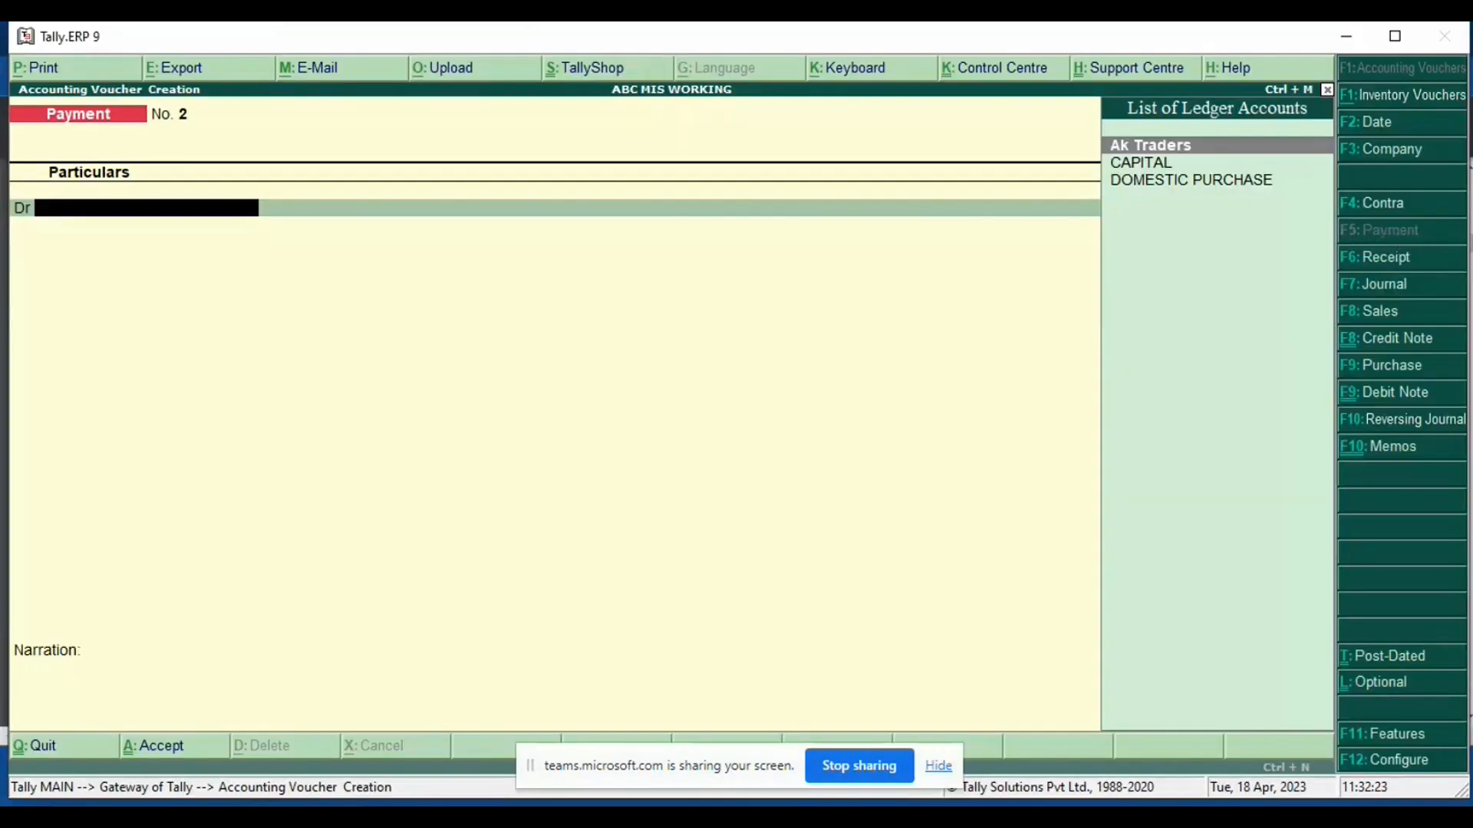
click(1368, 313)
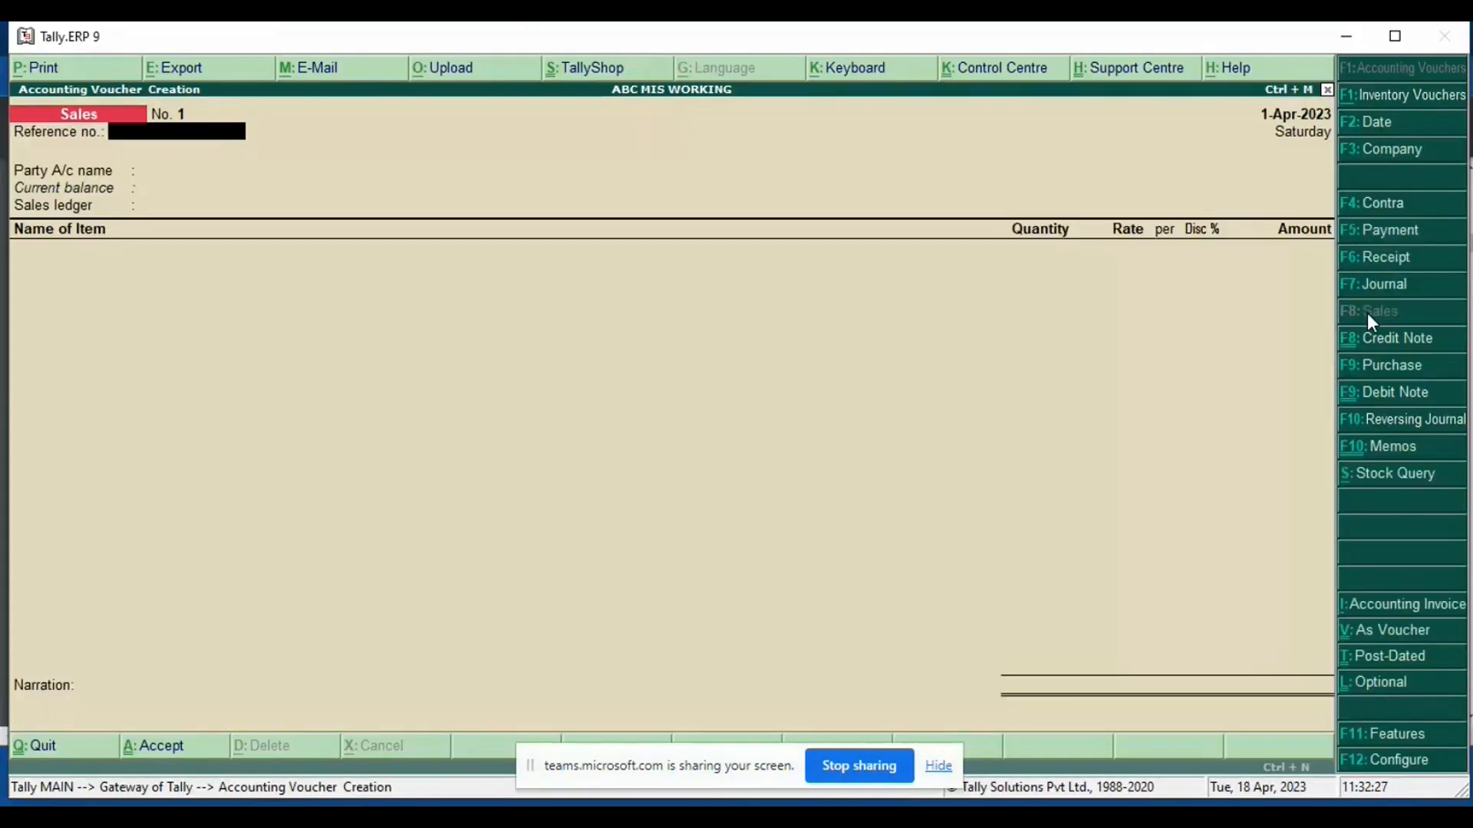
key(alt+Tab)
key(alt+Tab)
text(SA/01)
key(Return)
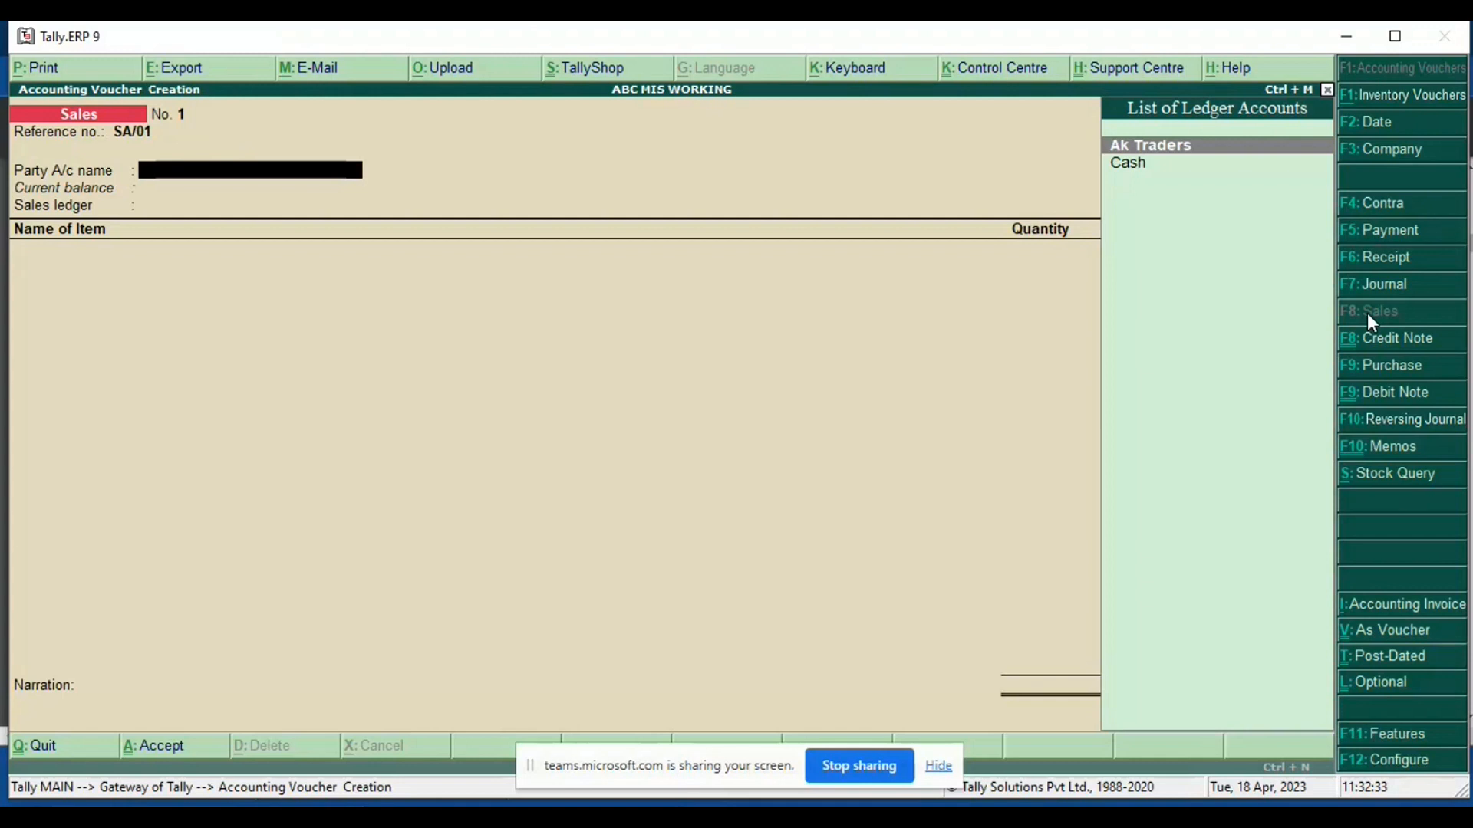
Step: Create a party ledger named ATN TRADERS under Sundry Debtors from the sales voucher
key(alt+c)
text(ATN TRADERS)
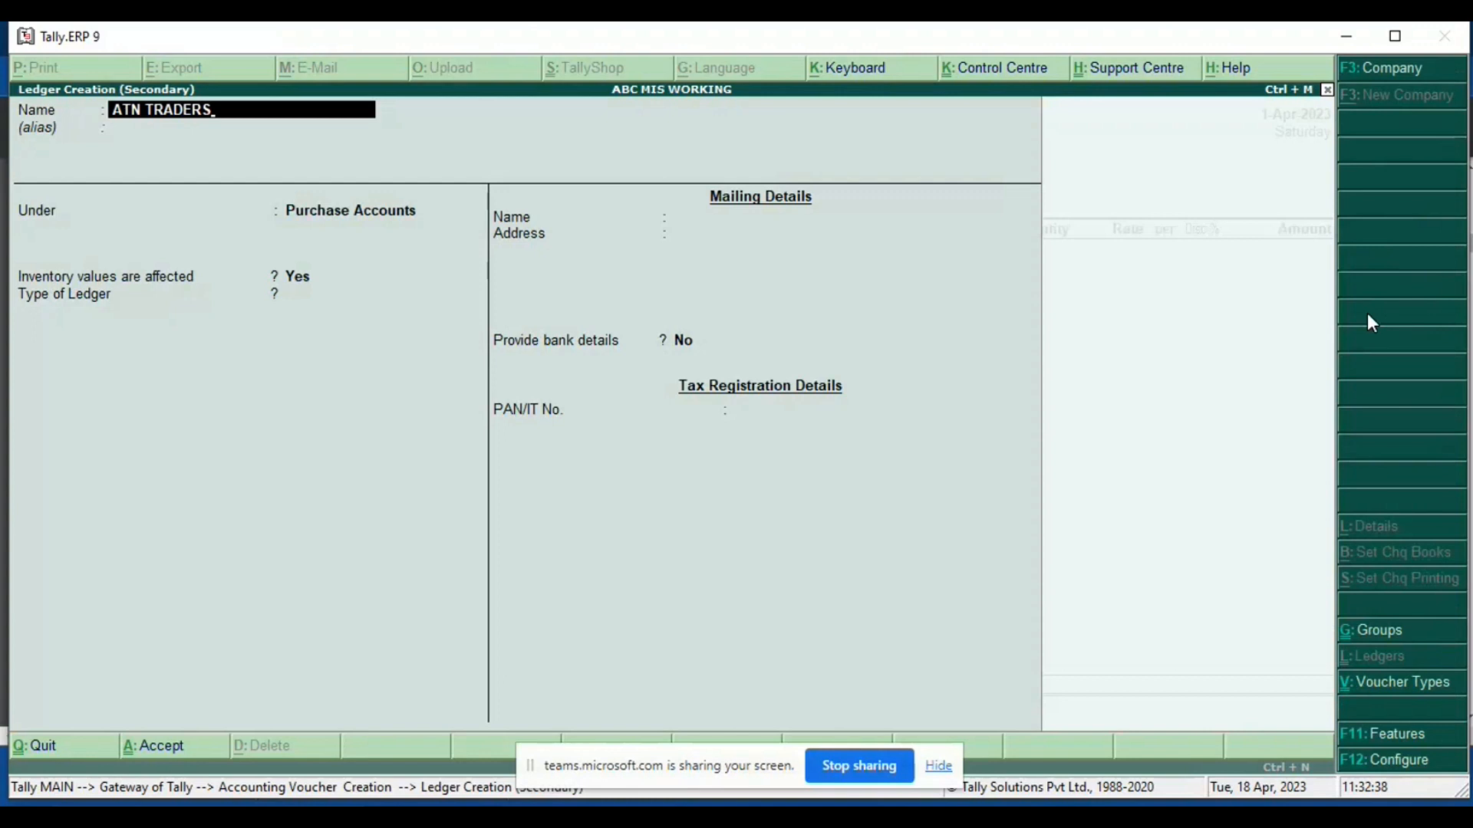
key(Return)
key(Return)
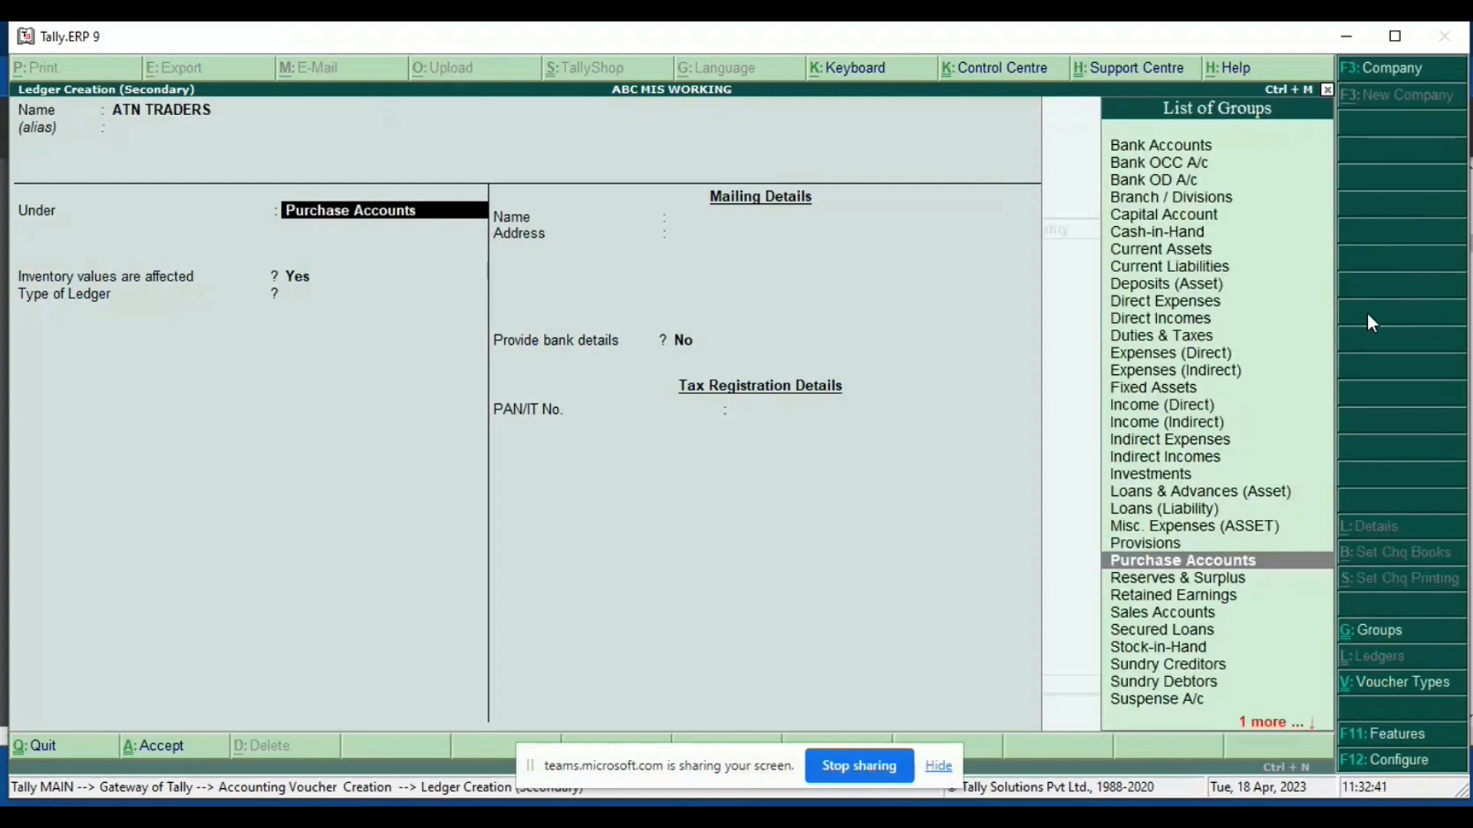
text(CRE)
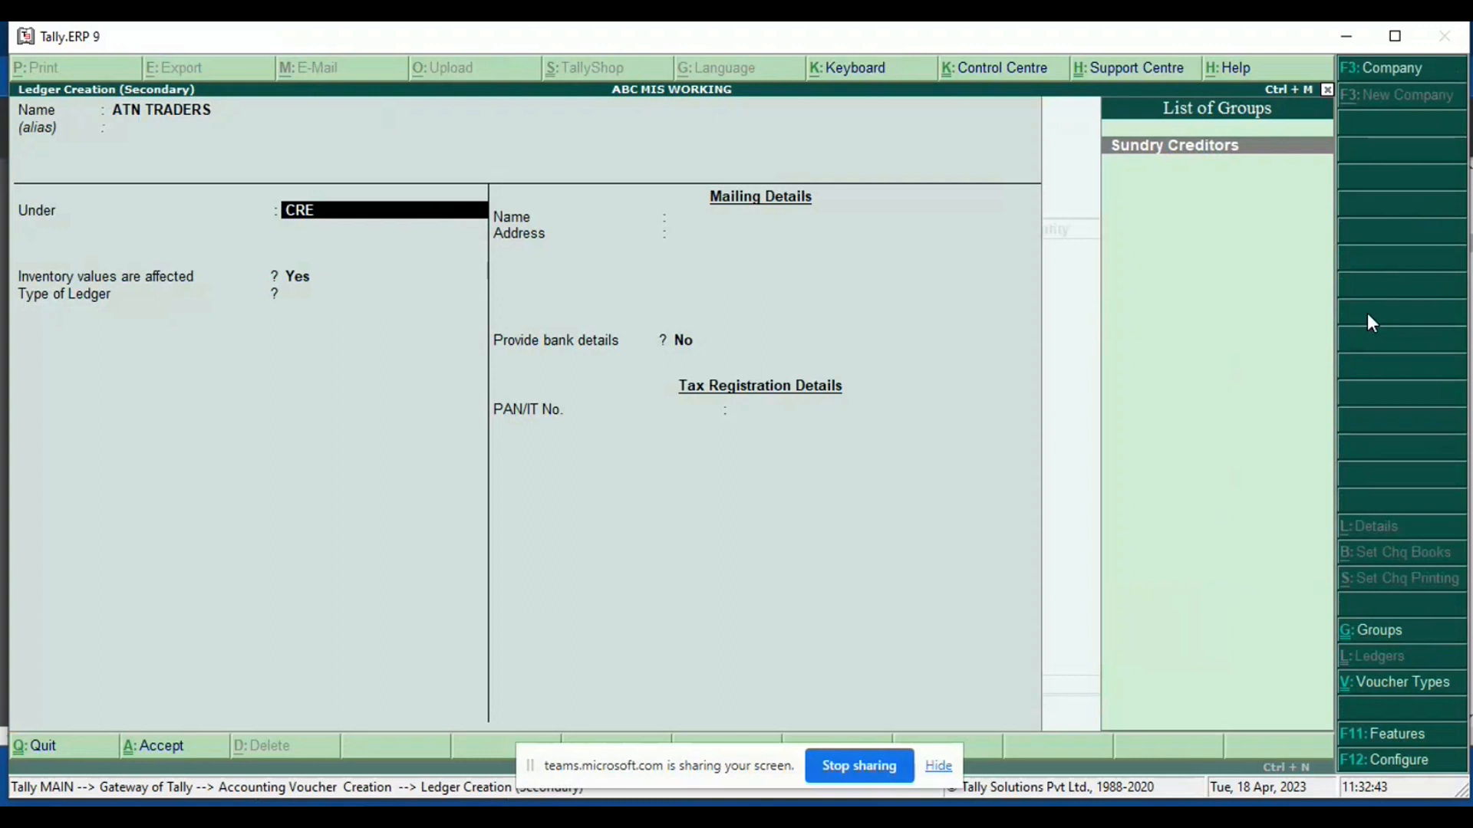
key(BackSpace)
key(BackSpace)
key(BackSpace)
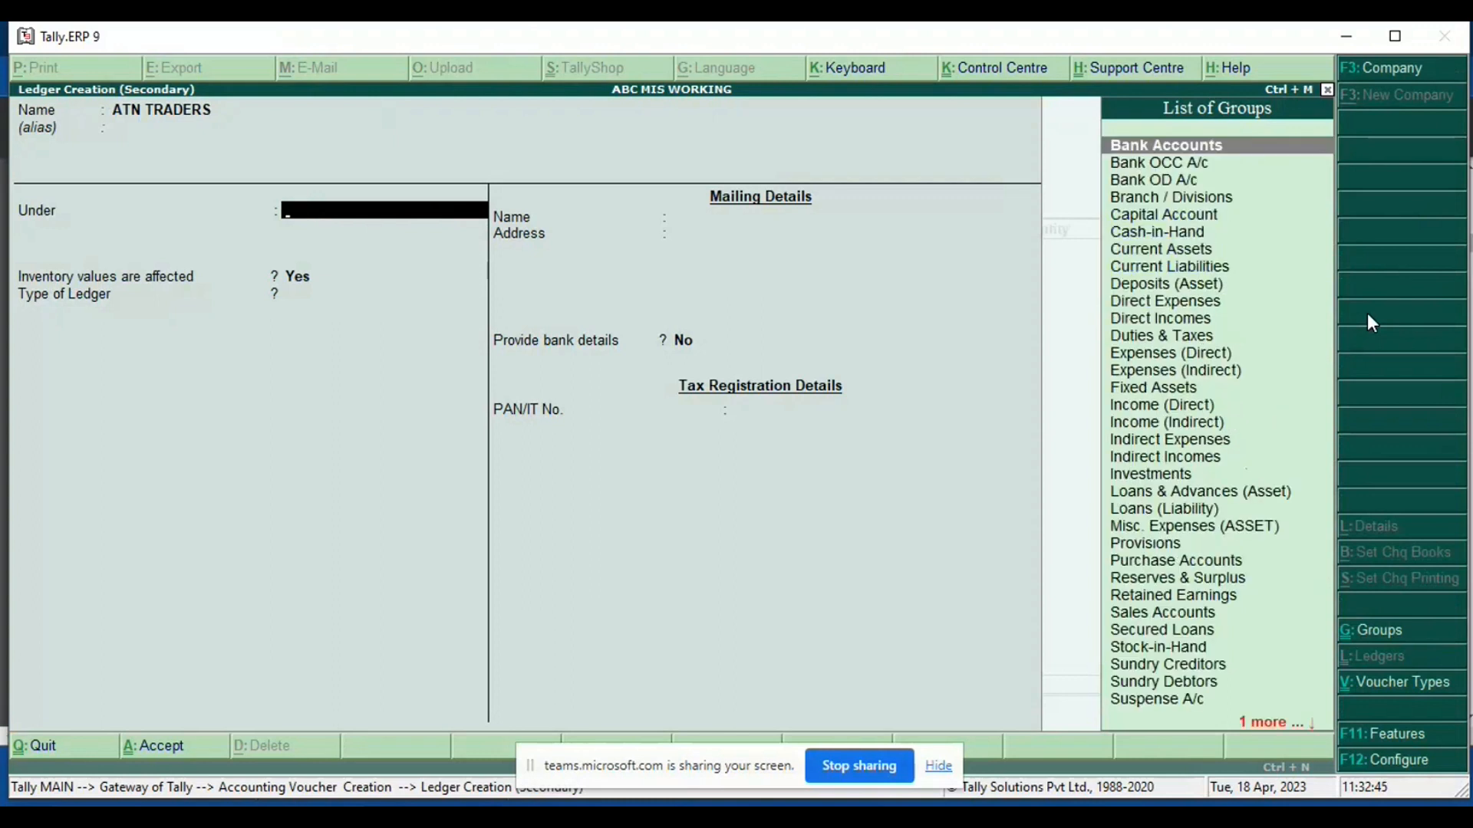
text(DEB)
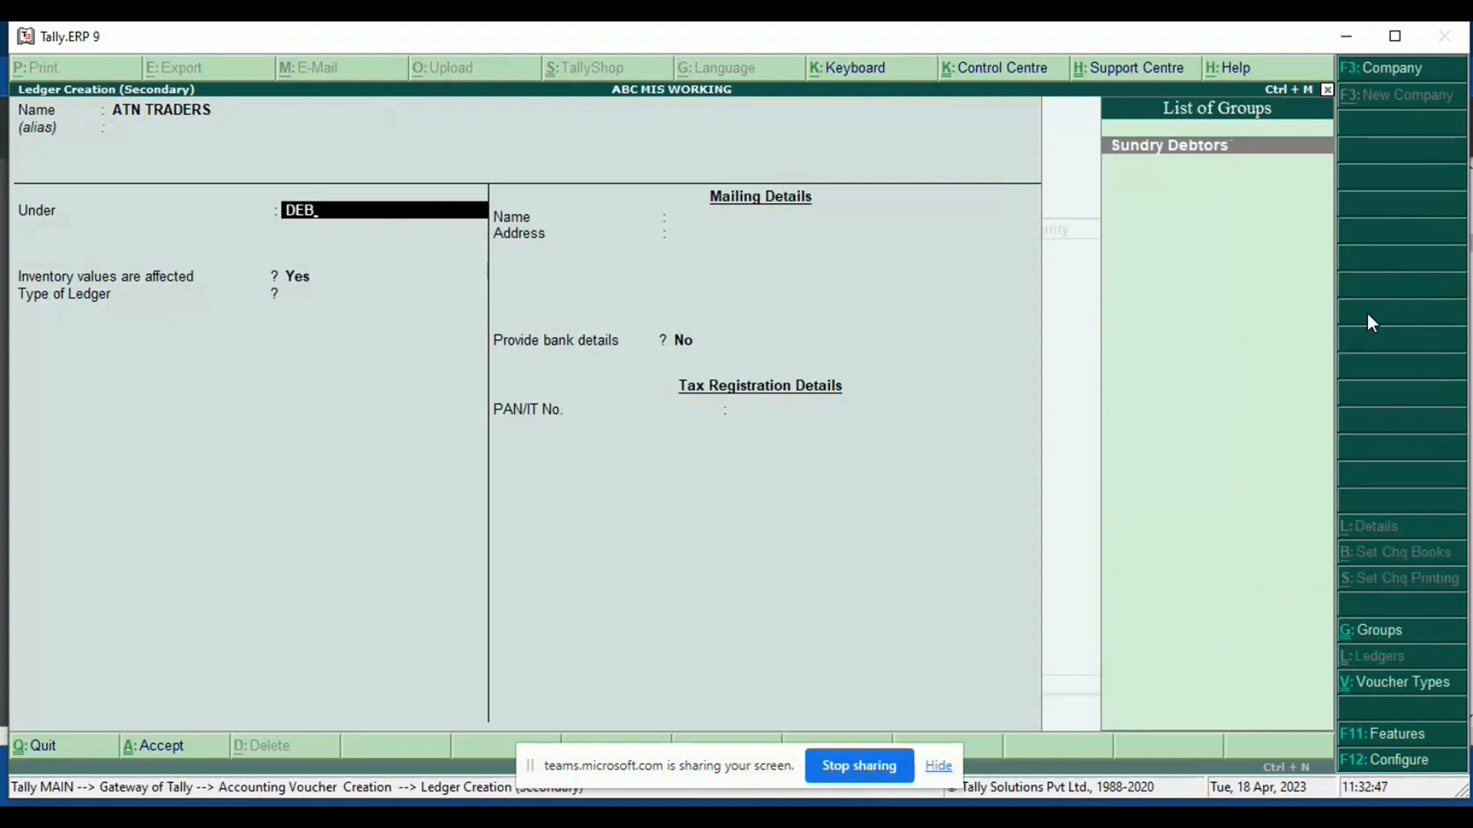
key(Return)
Step: Enable bill-by-bill balances and the credit days check for ATN TRADERS, save the ledger, and accept the default party details
text(yes)
key(Return)
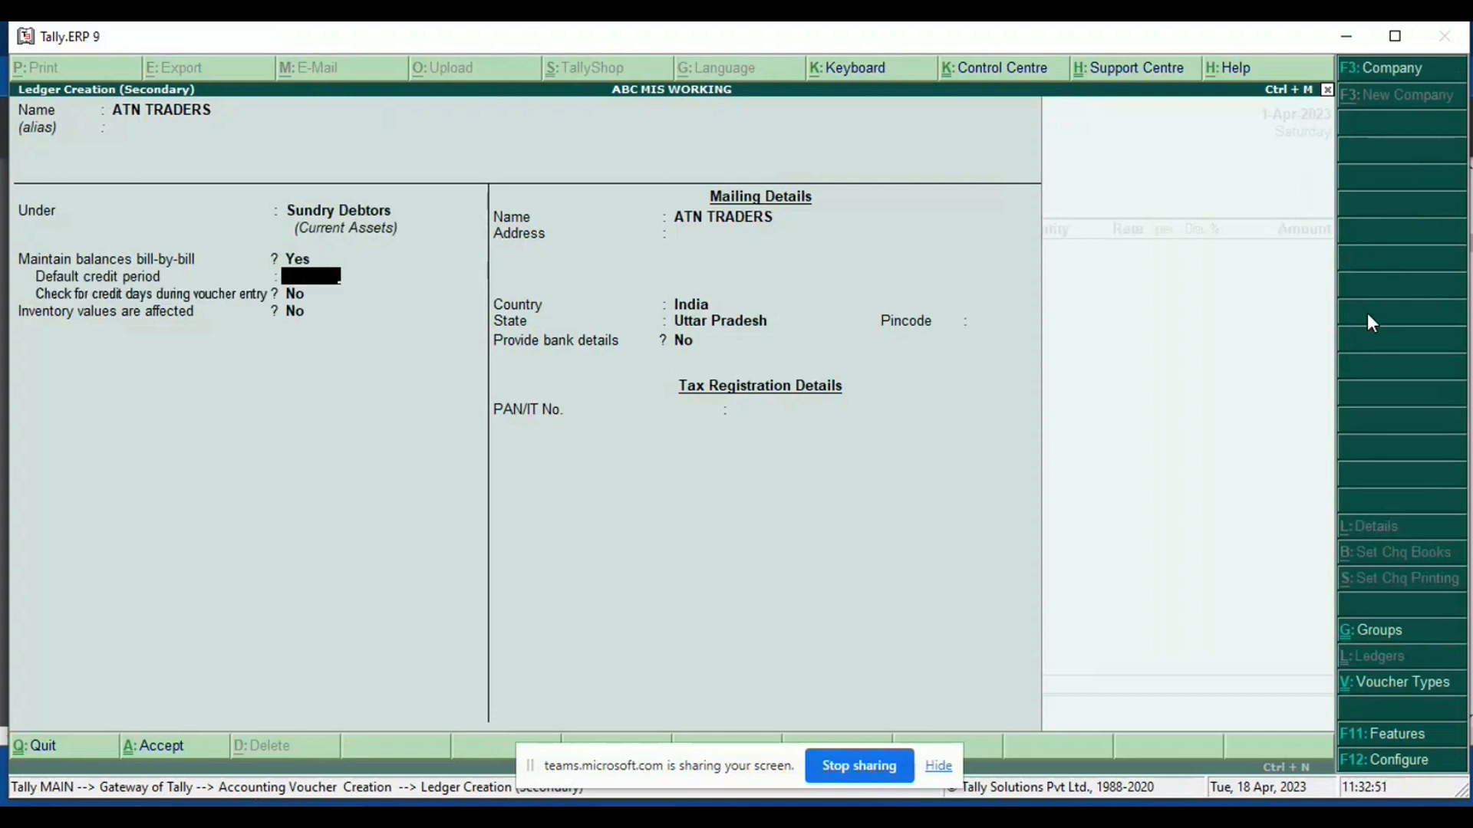
key(Return)
text(yes)
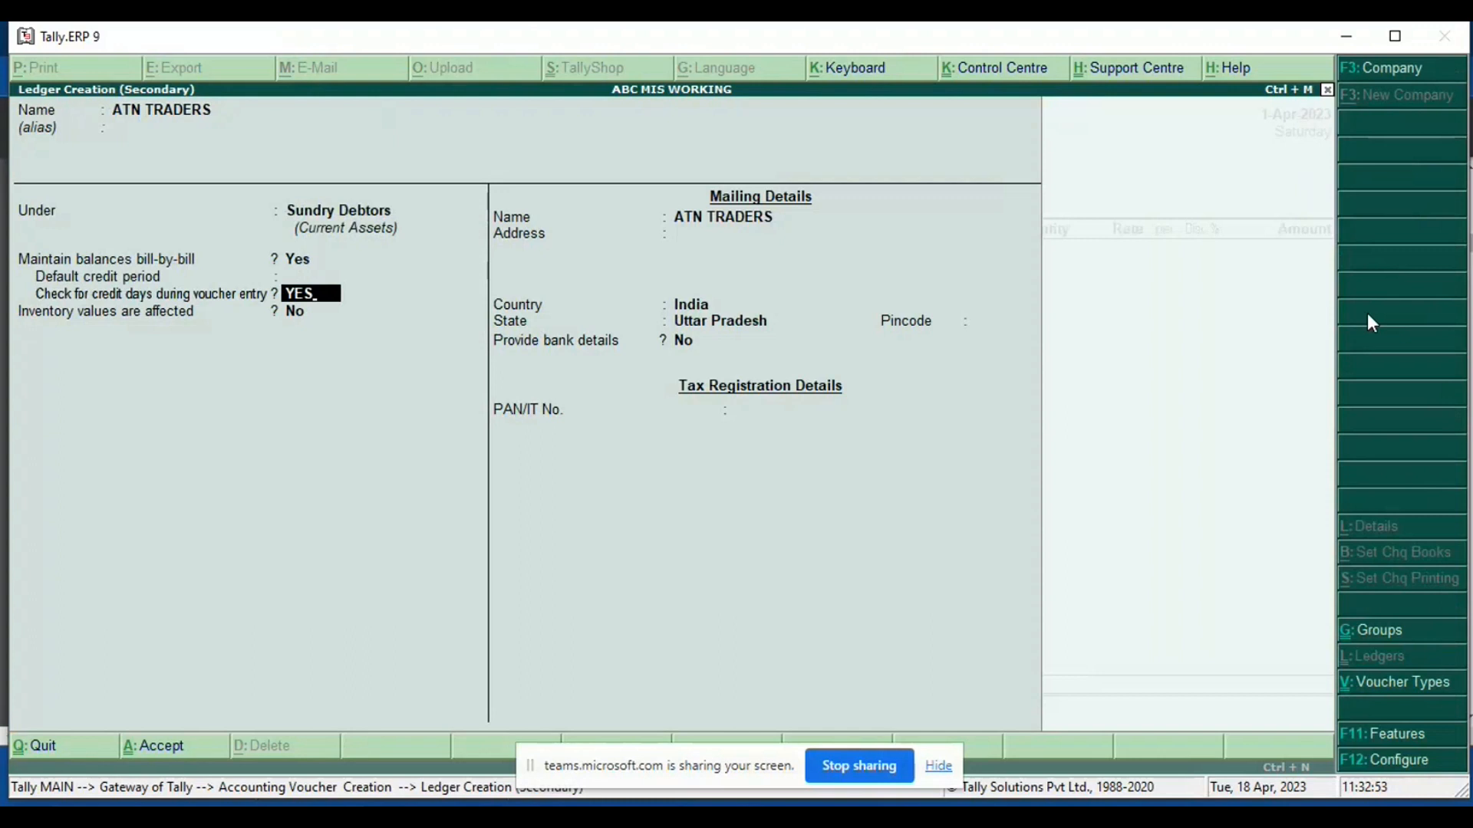
key(Return)
key(ctrl+a)
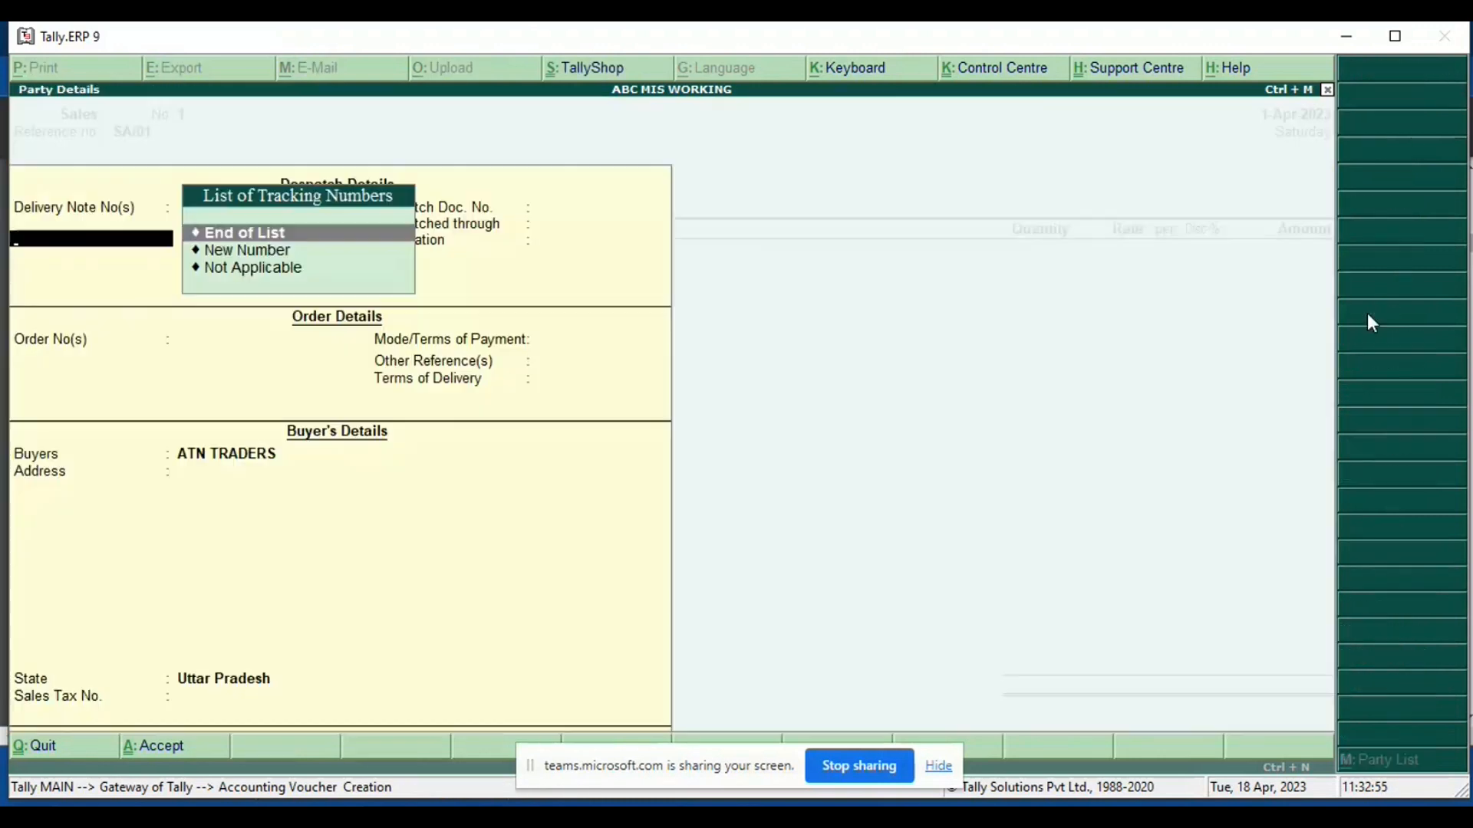
key(ctrl+a)
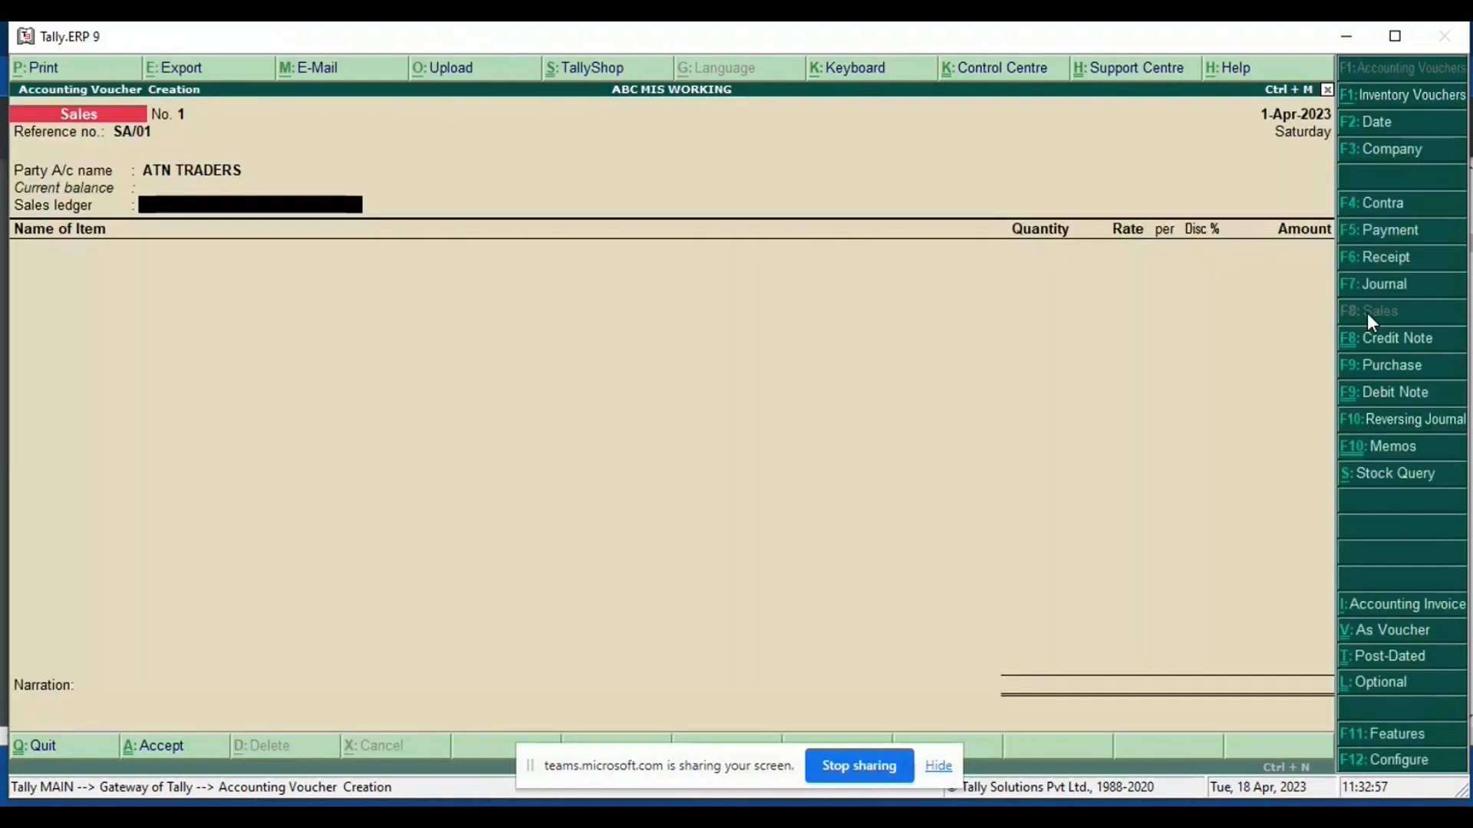
Step: Create the DOMSETIC SALES ledger under Sales Accounts and use it as the voucher's sales ledger
key(alt+c)
text(DOMSETI)
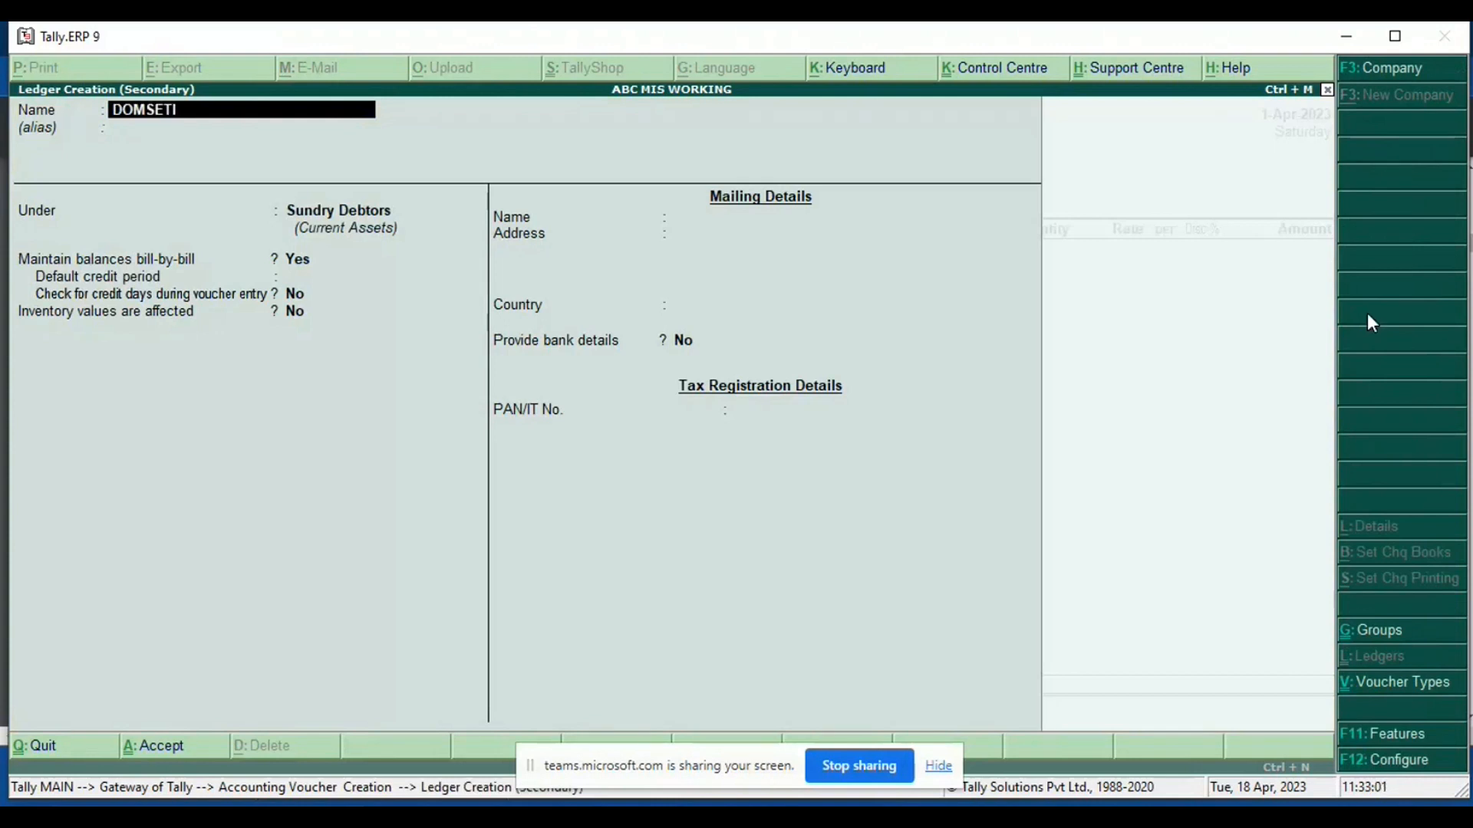
text(C SALES)
key(Return)
key(Return)
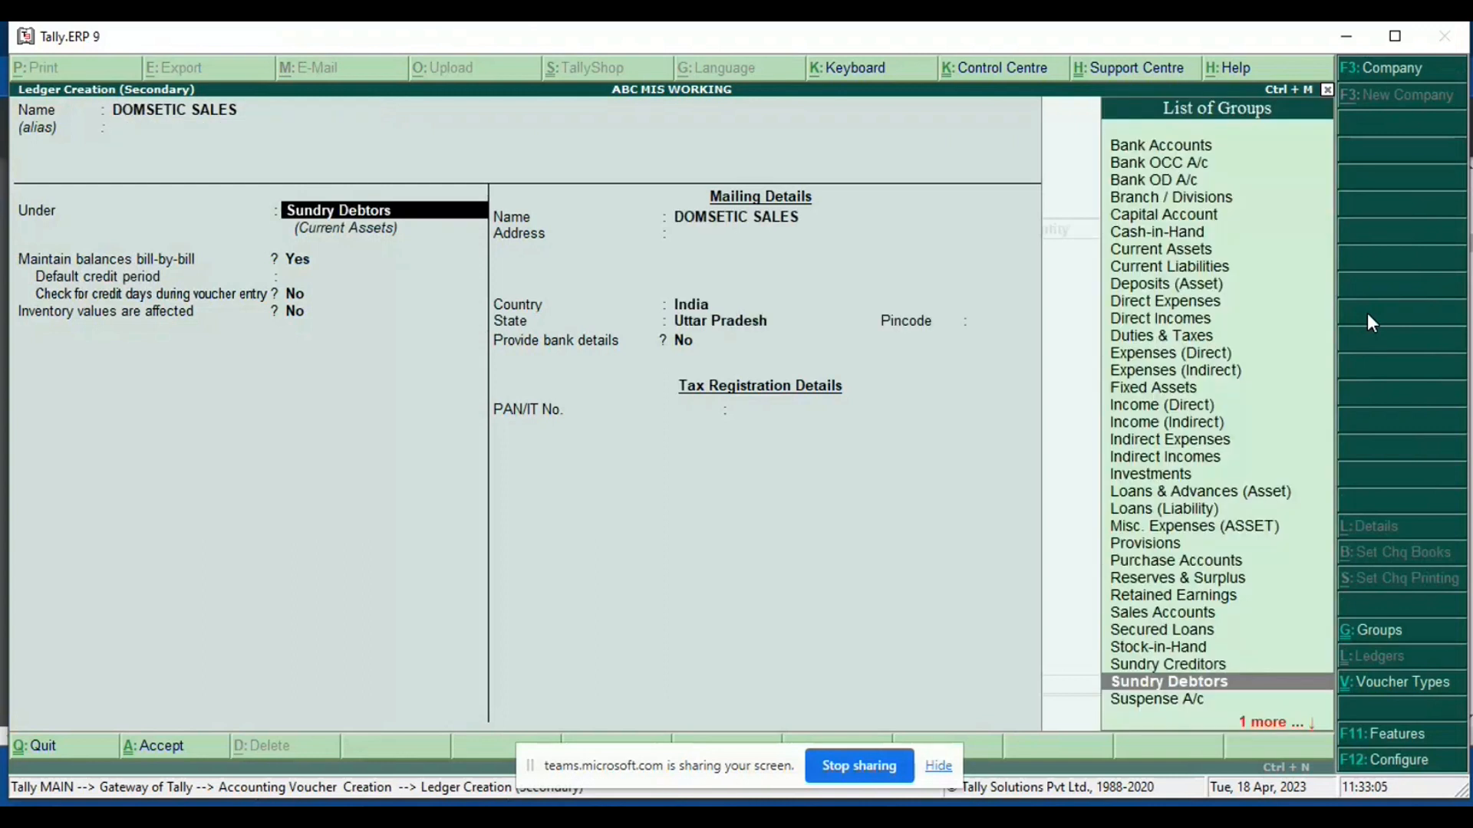
text(SALES)
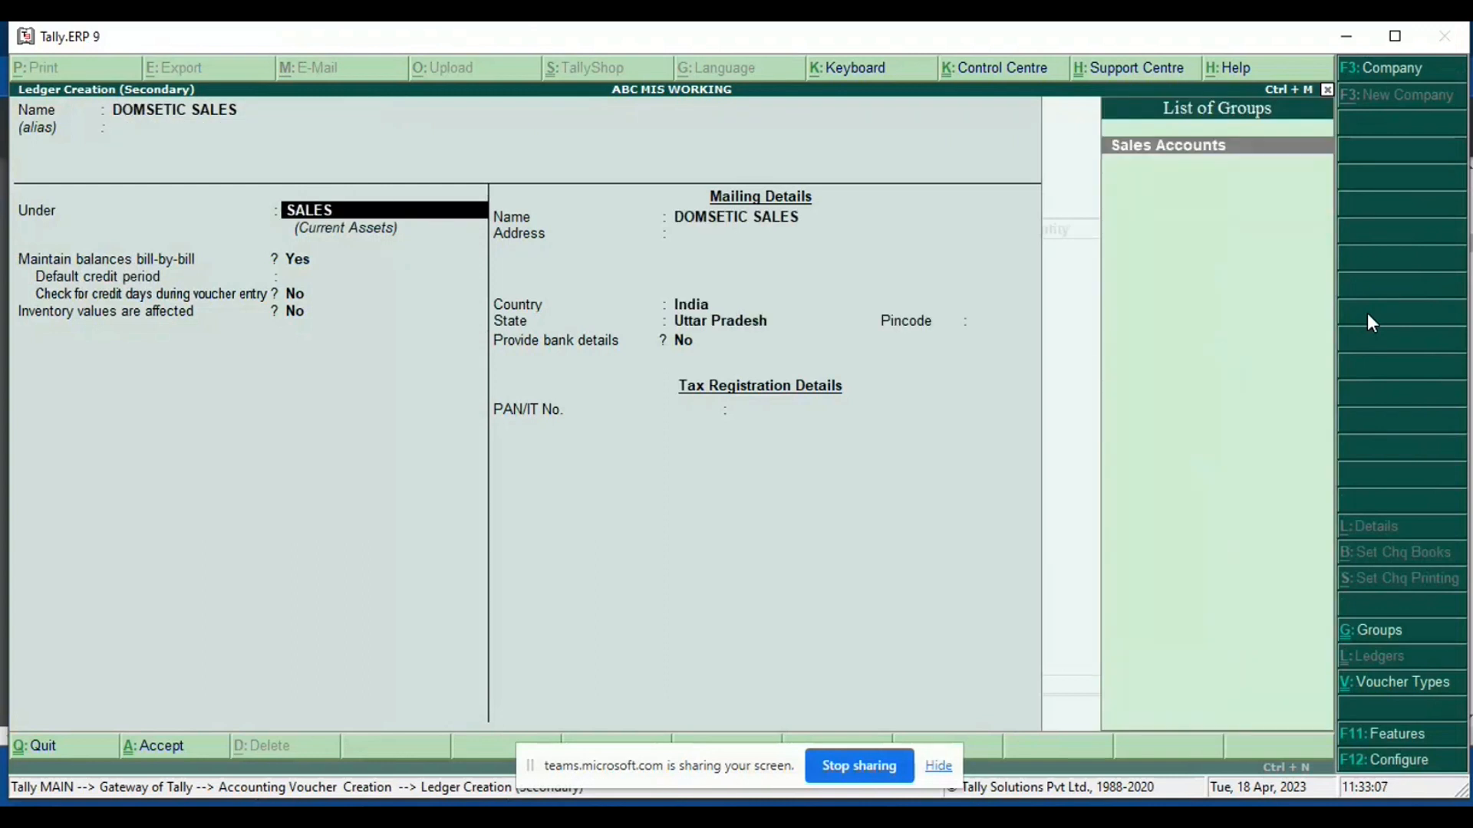
key(Return)
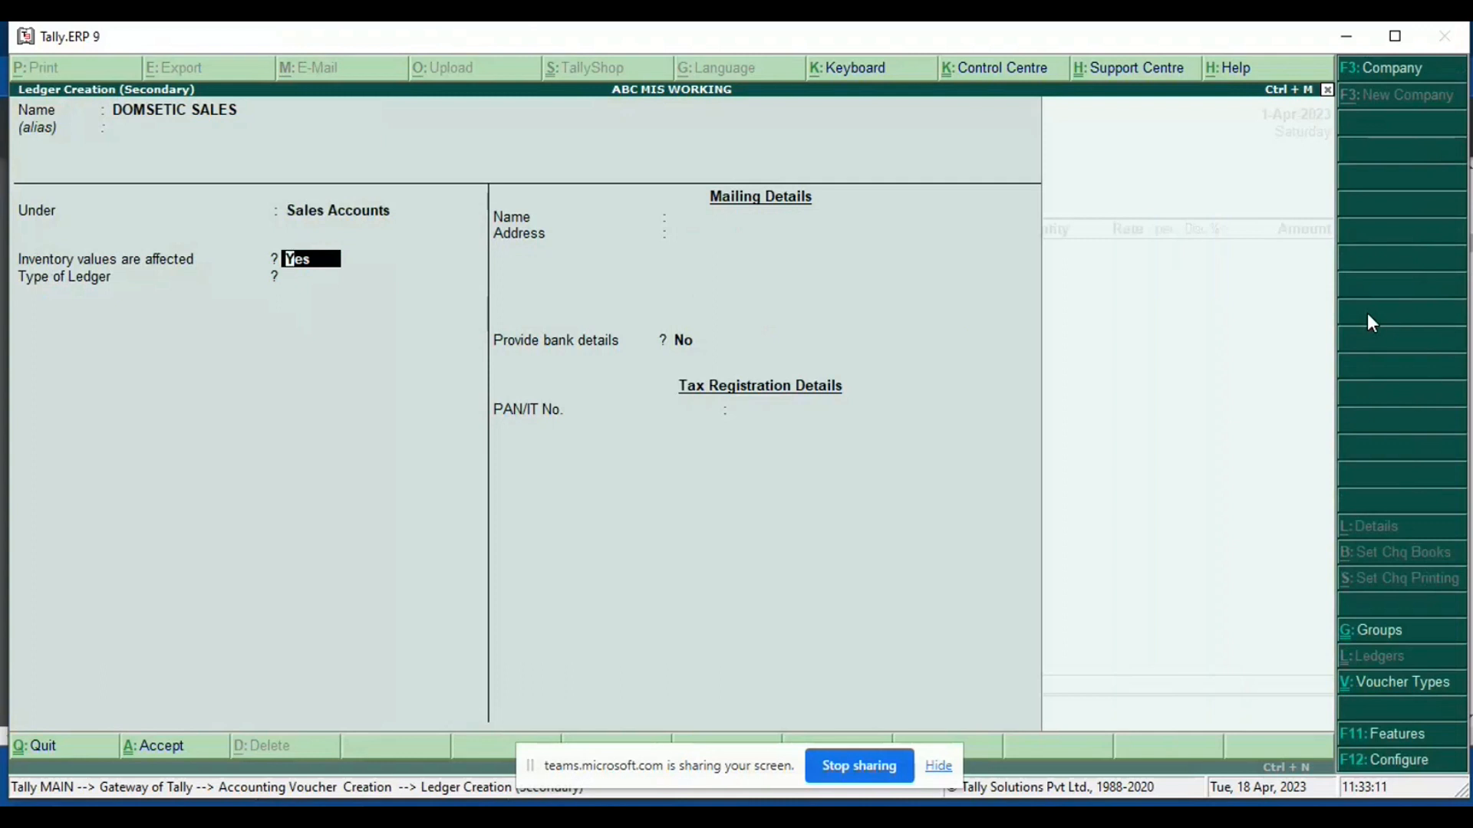
key(ctrl+a)
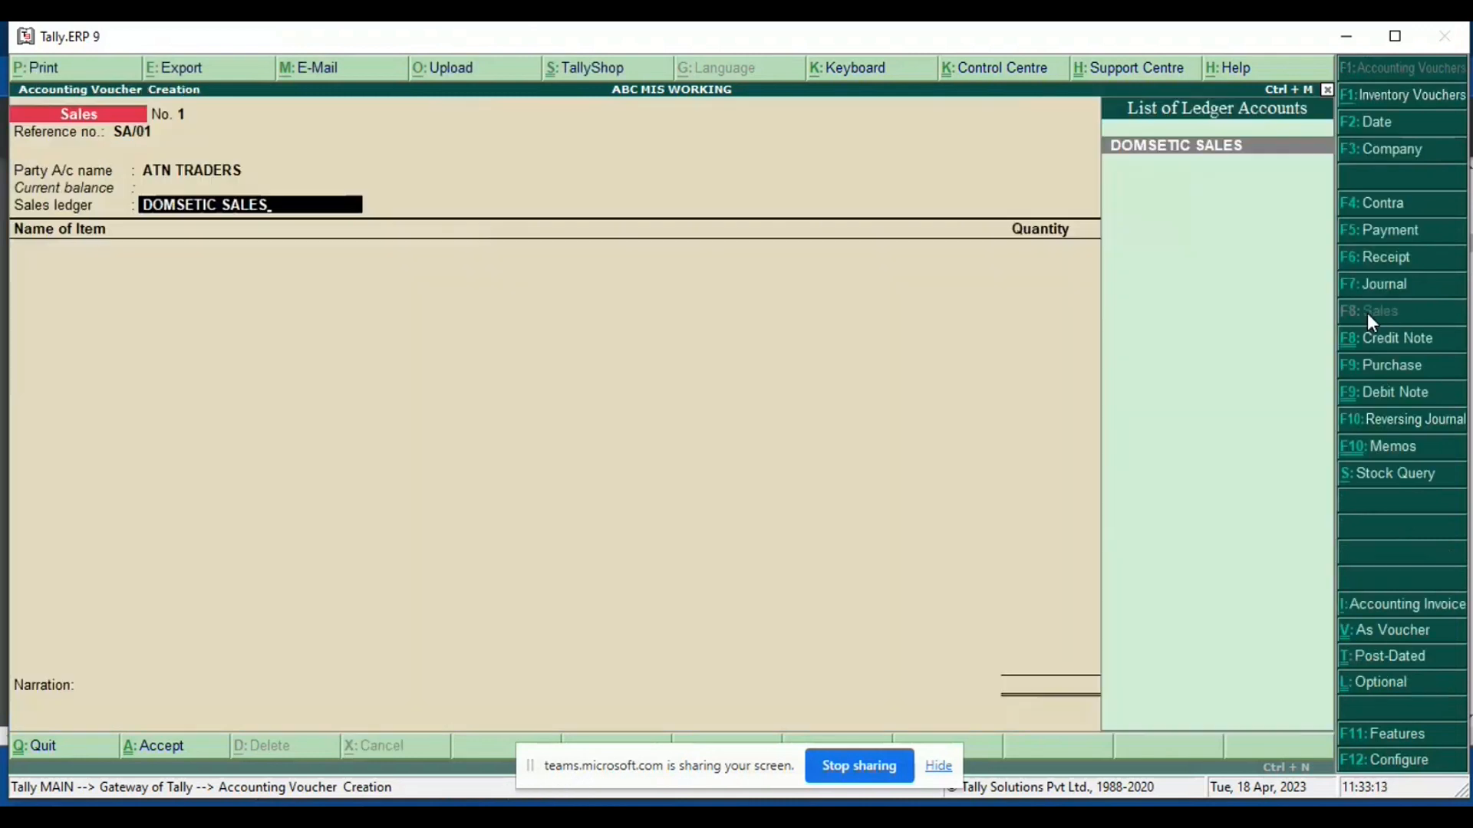
key(Return)
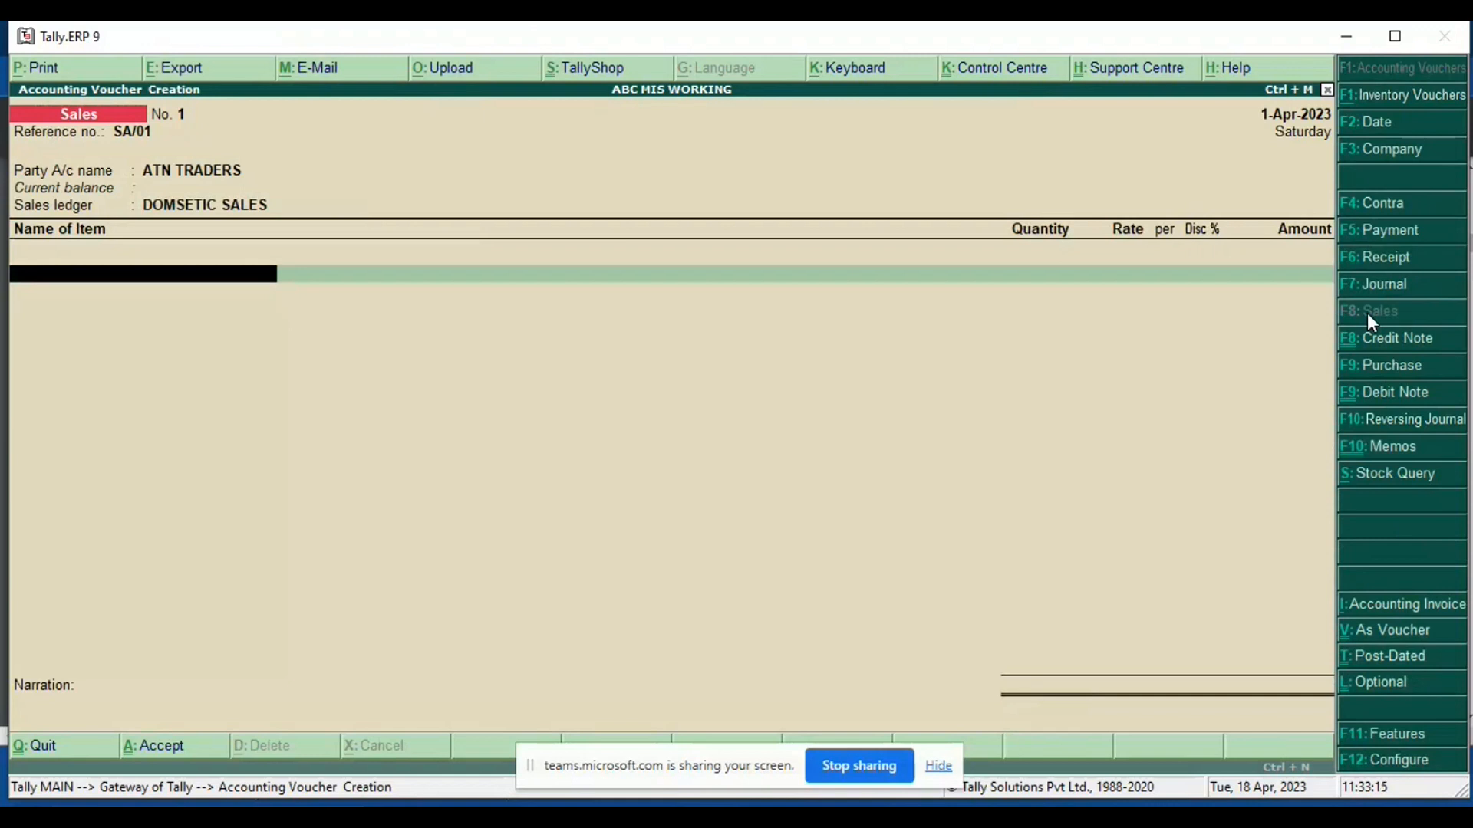
Step: Following the PDF's stock table, add K5 Mobile Phones from Main Location with a quantity of 50 NOS
key(alt+Tab)
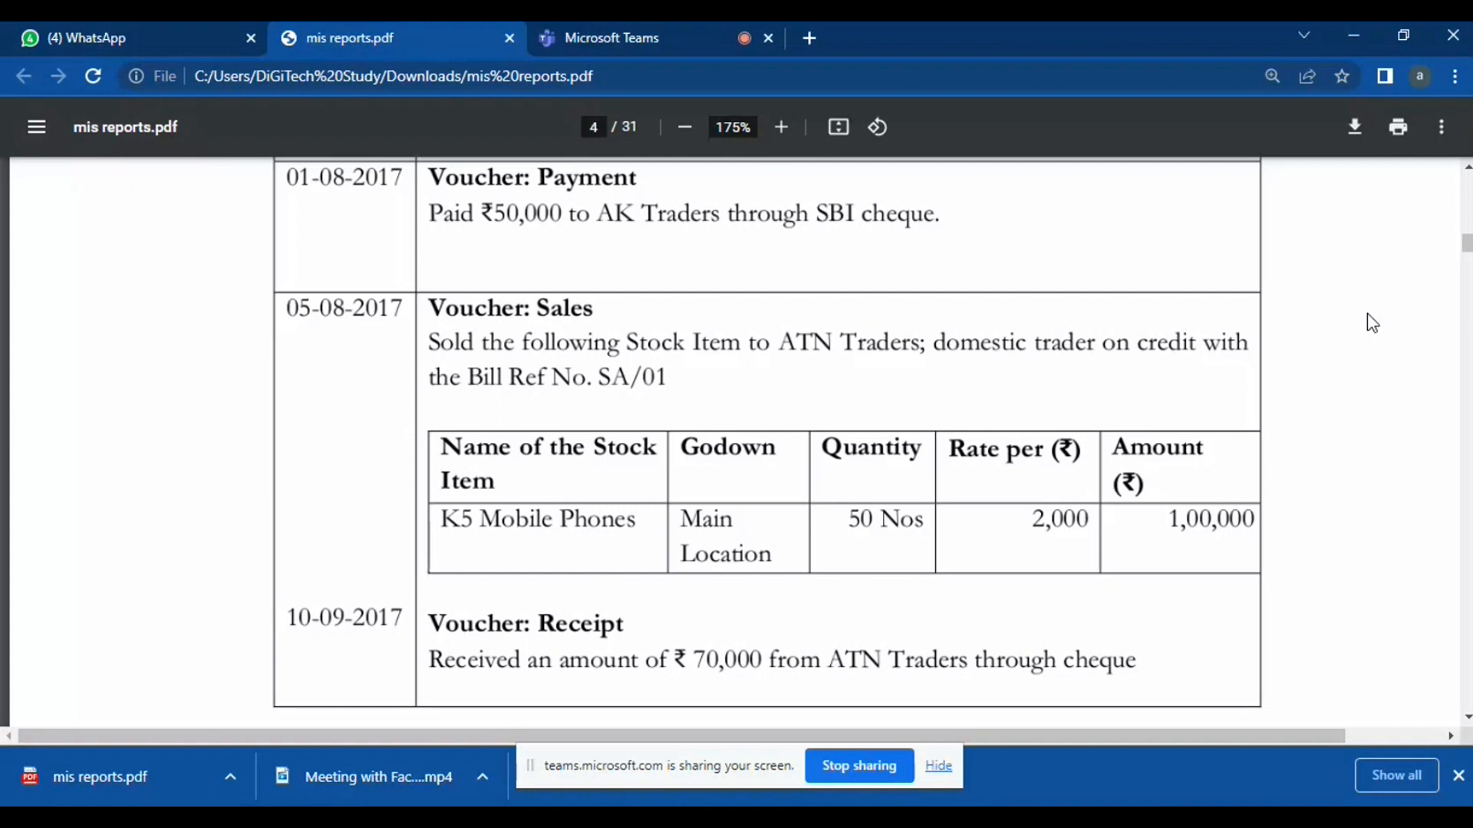
key(alt+Tab)
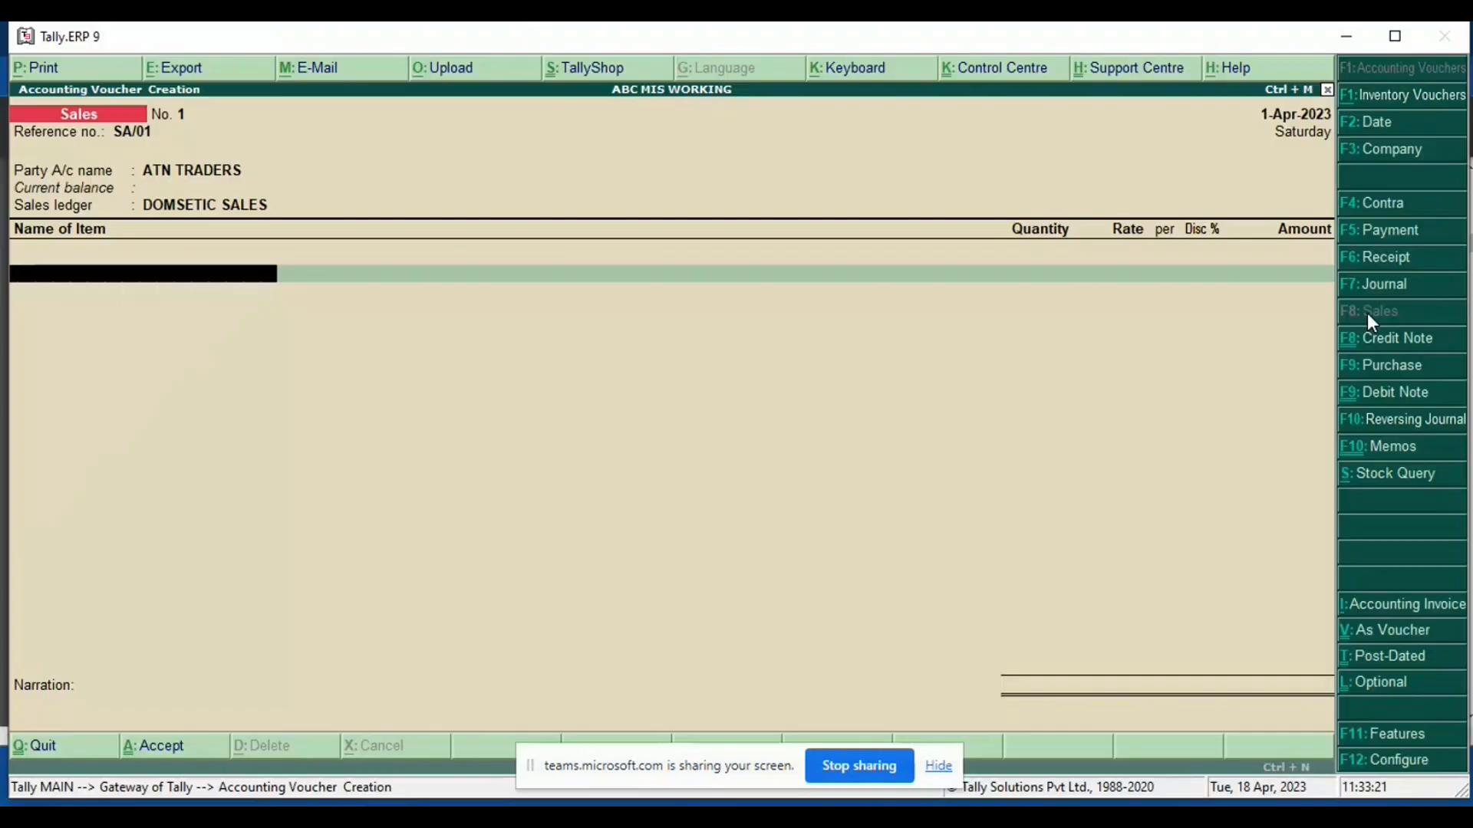
key(Down)
key(Return)
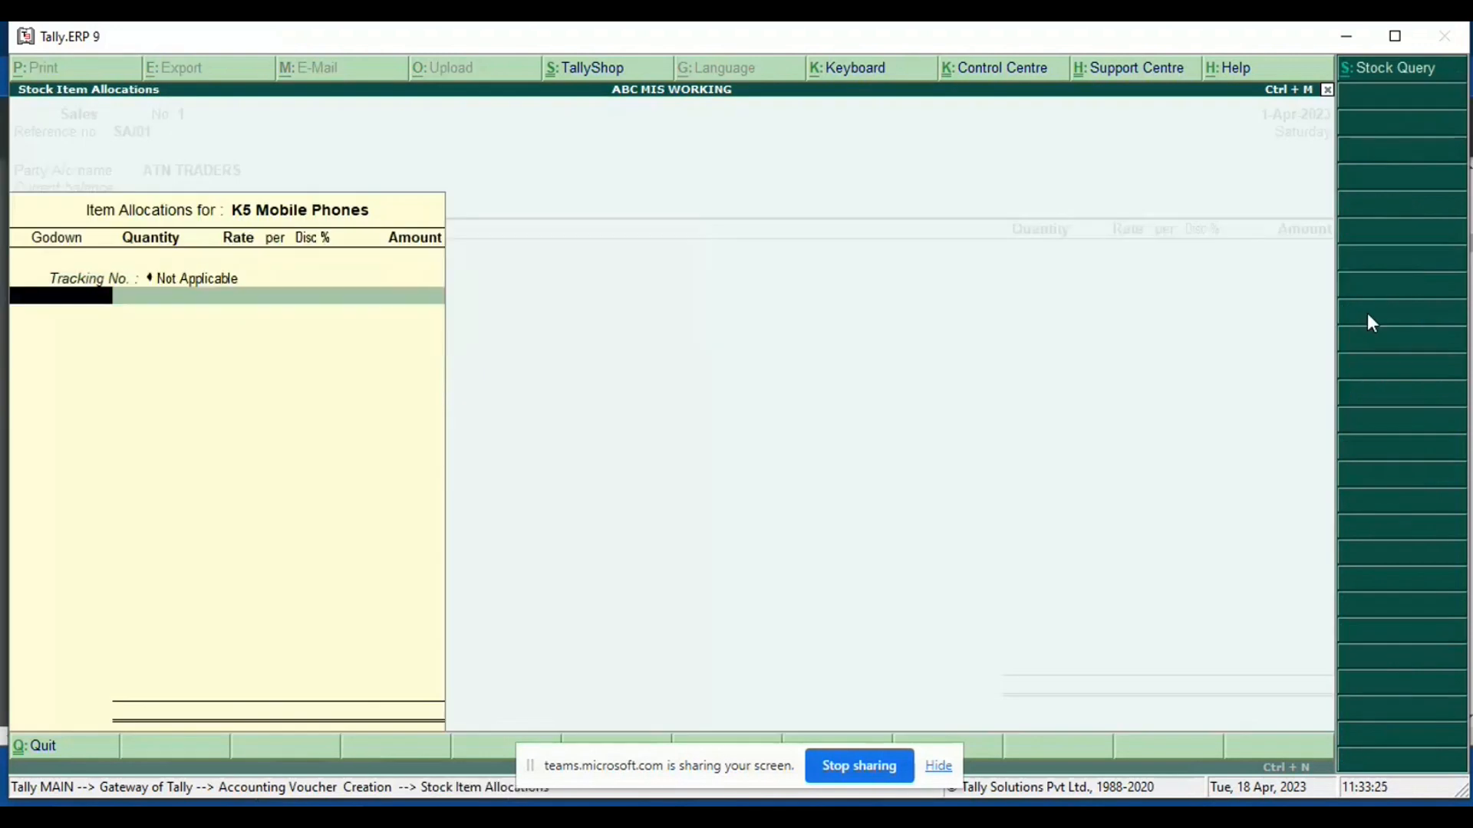
key(Return)
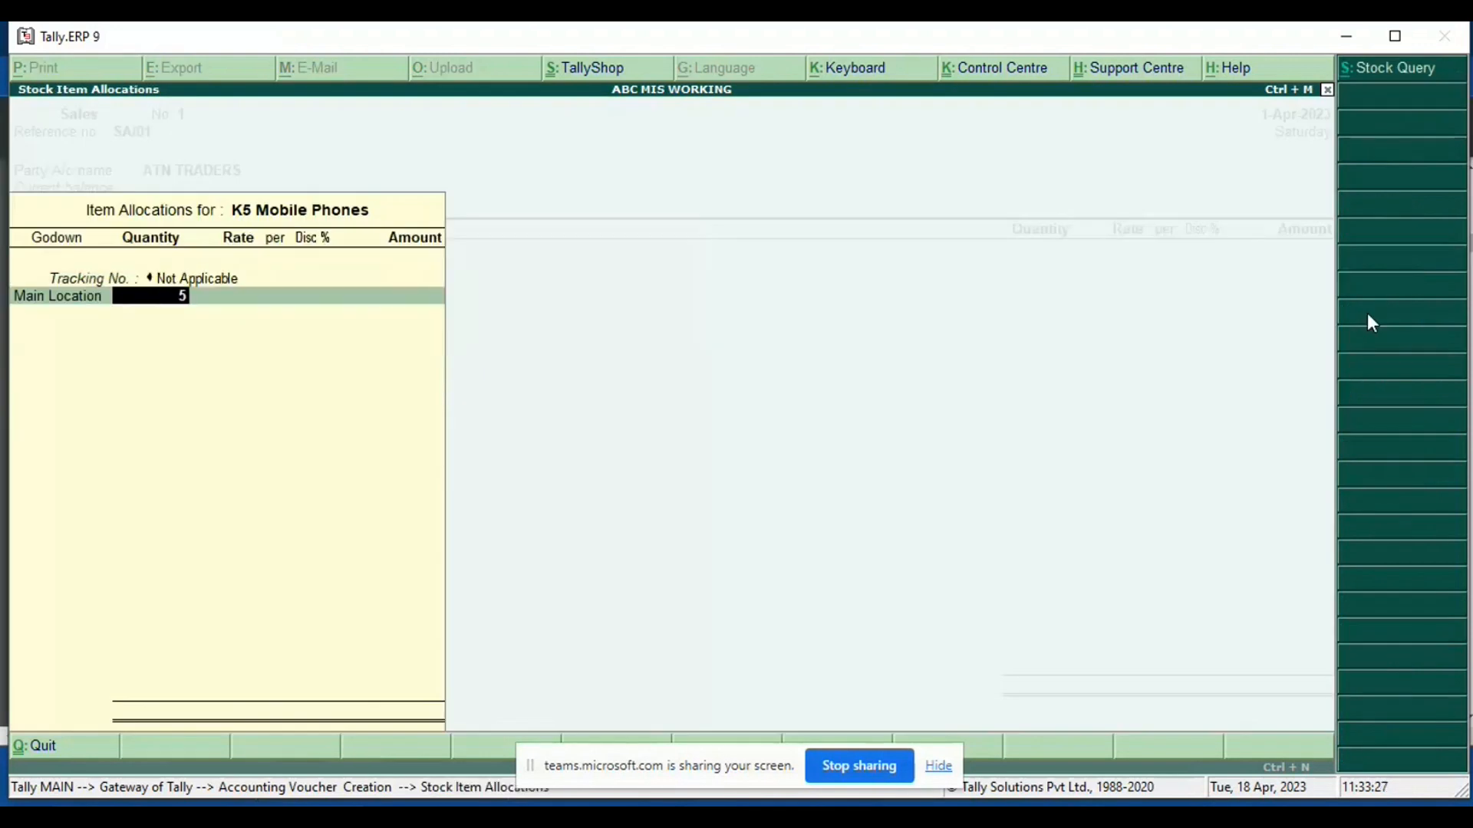
text(50)
key(Return)
Step: Set the K5 Mobile Phones rate to 2,000 per NOS as in the PDF, with no discount, and accept the allocation
key(alt+Tab)
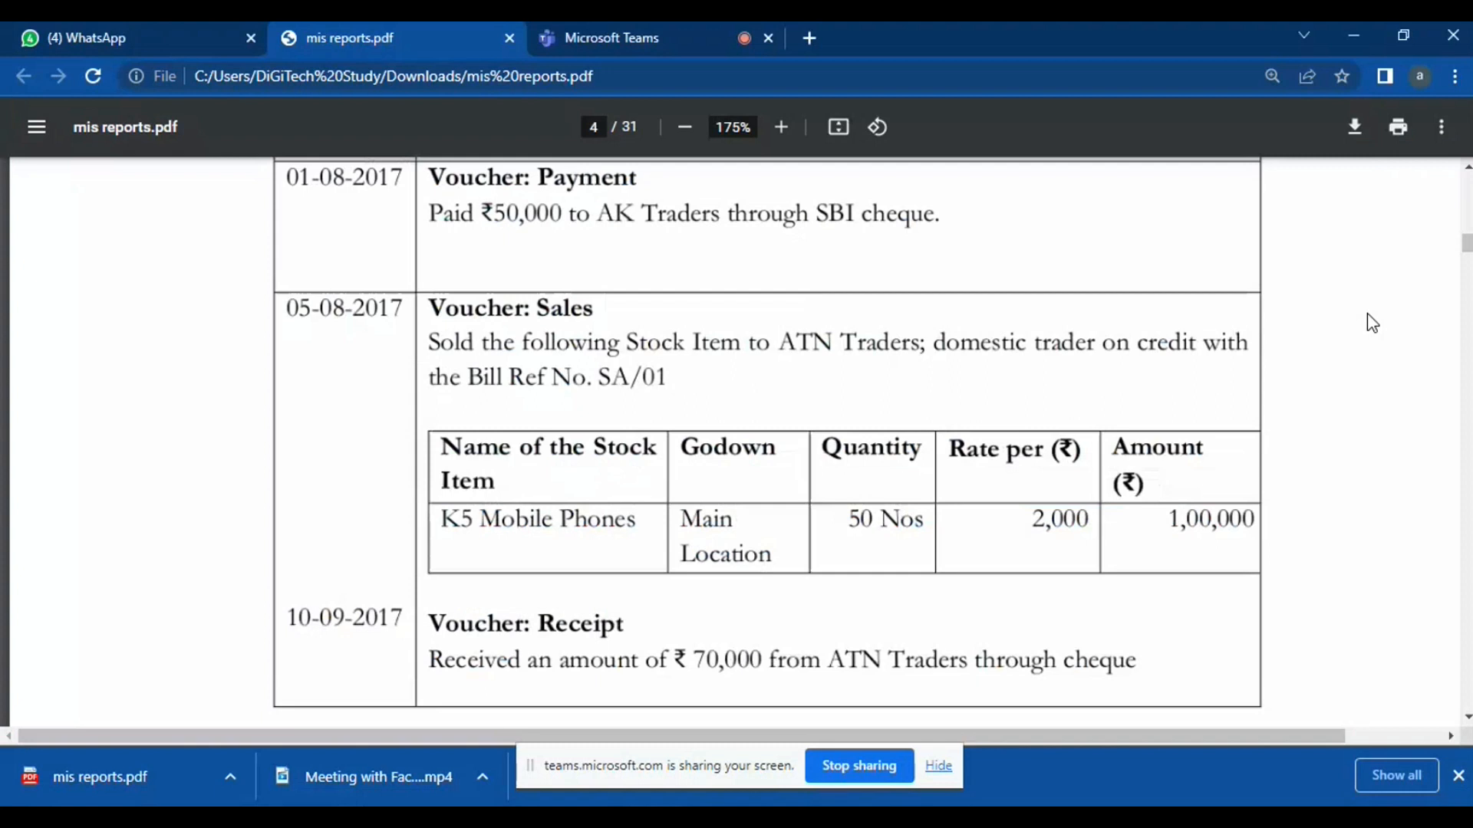
key(alt+Tab)
text(2000)
key(Return)
key(Return)
key(Return)
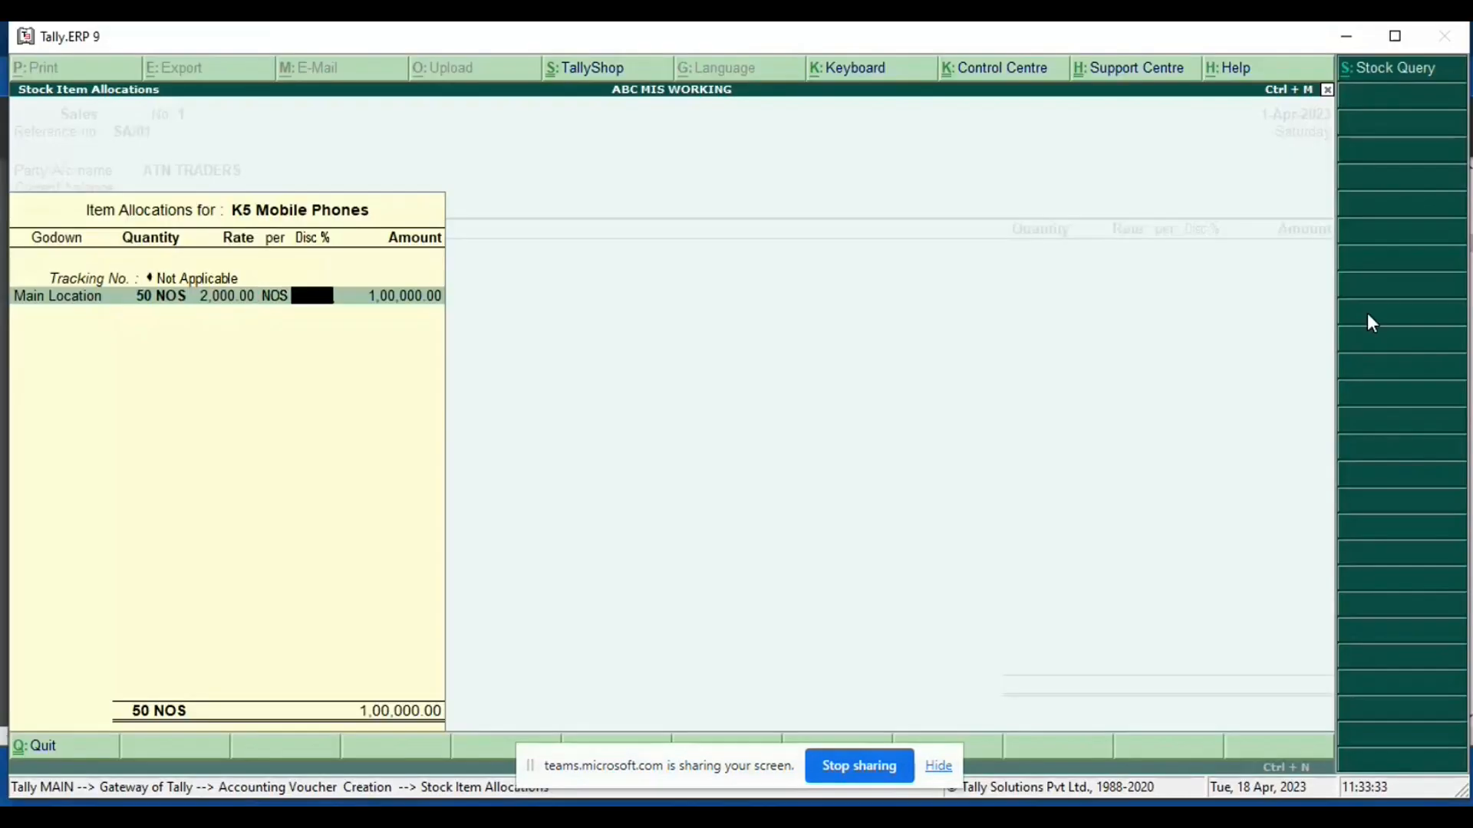
key(Return)
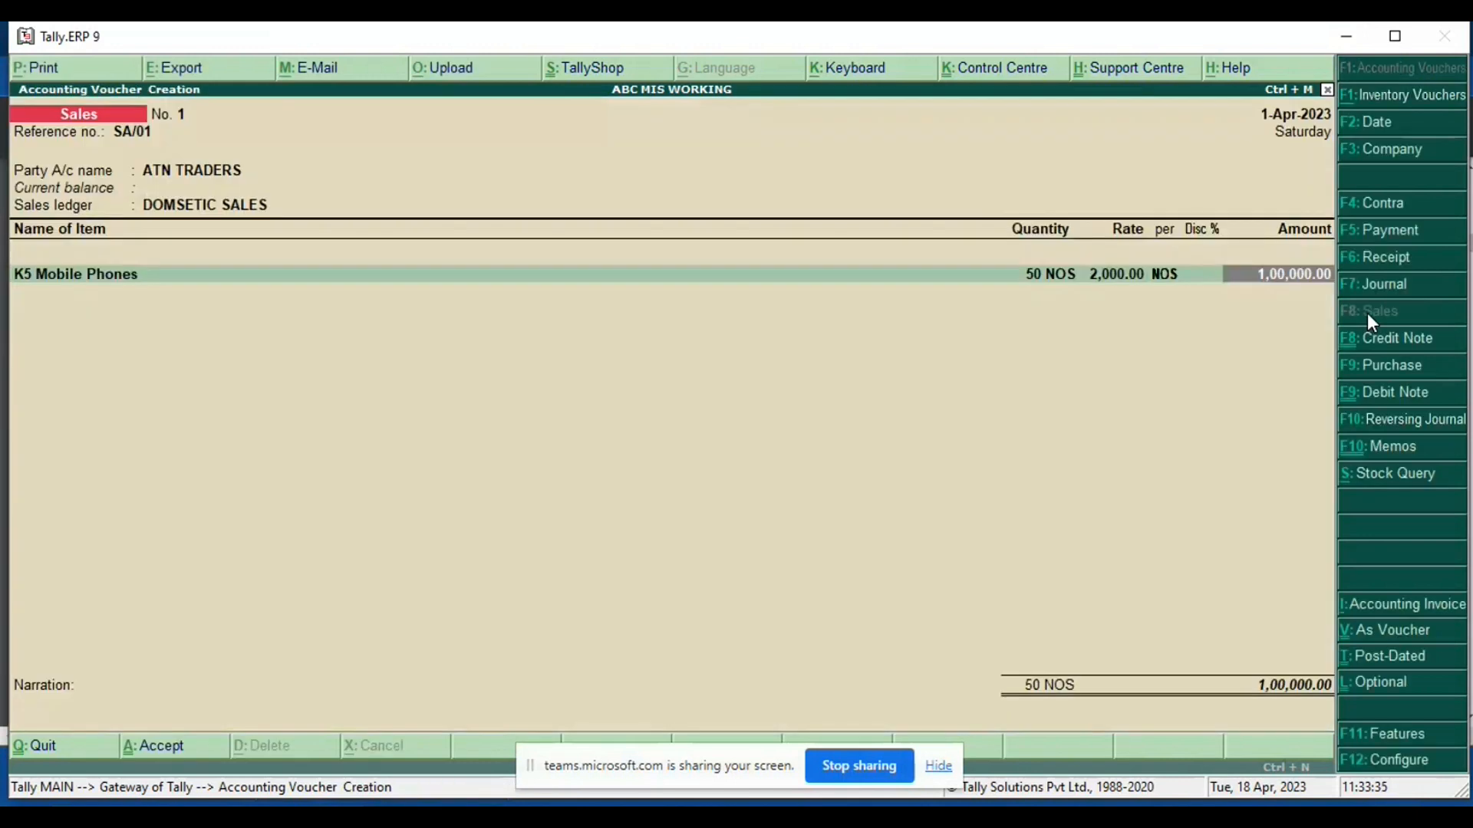
Step: Record the 1,00,000 bill for ATN TRADERS as New Ref and save the sales voucher with a blank narration
key(Return)
key(Return)
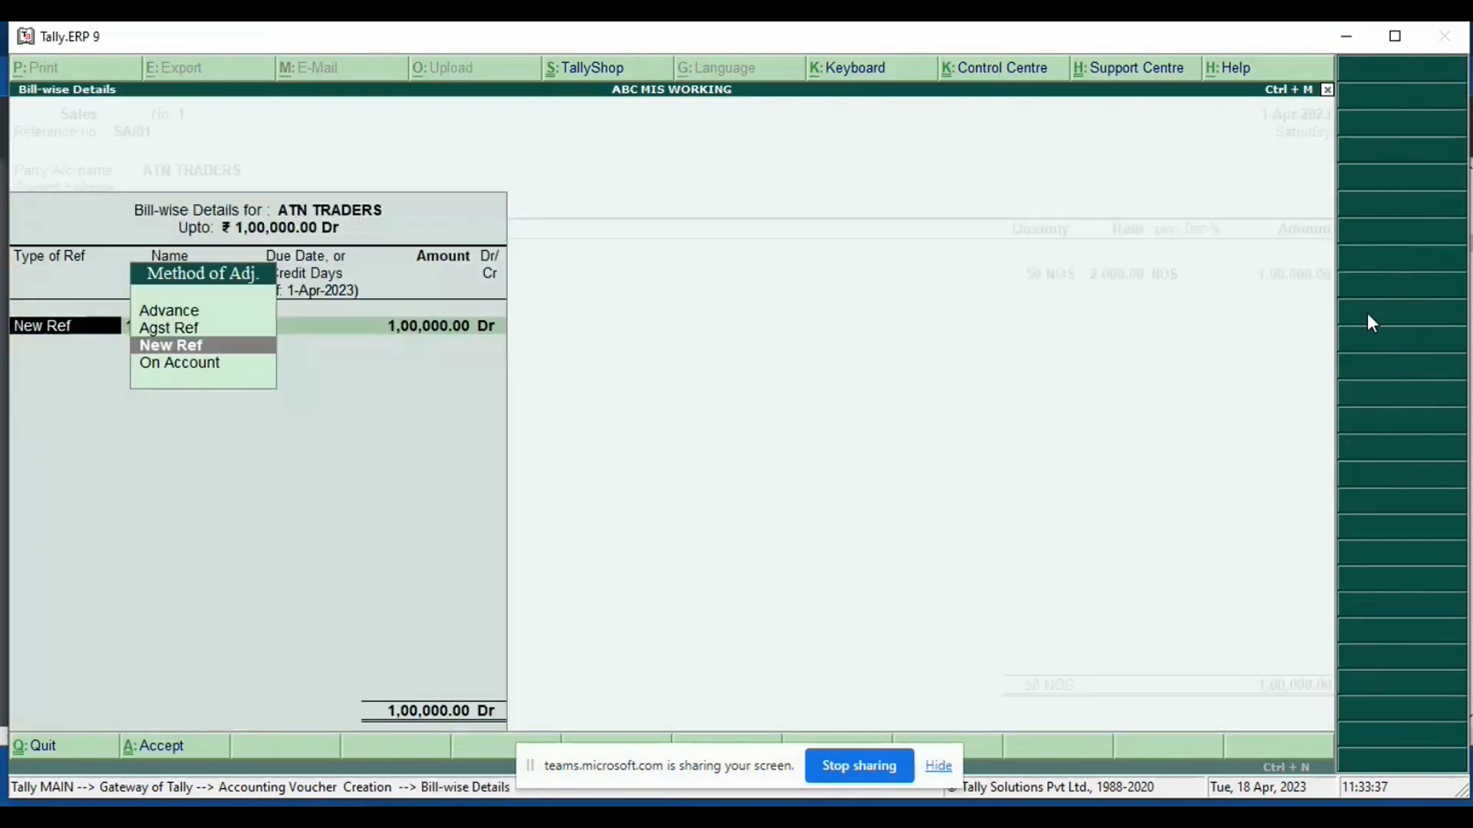
key(Return)
key(Return)
key(Return)
key(Return)
key(Return)
key(Return)
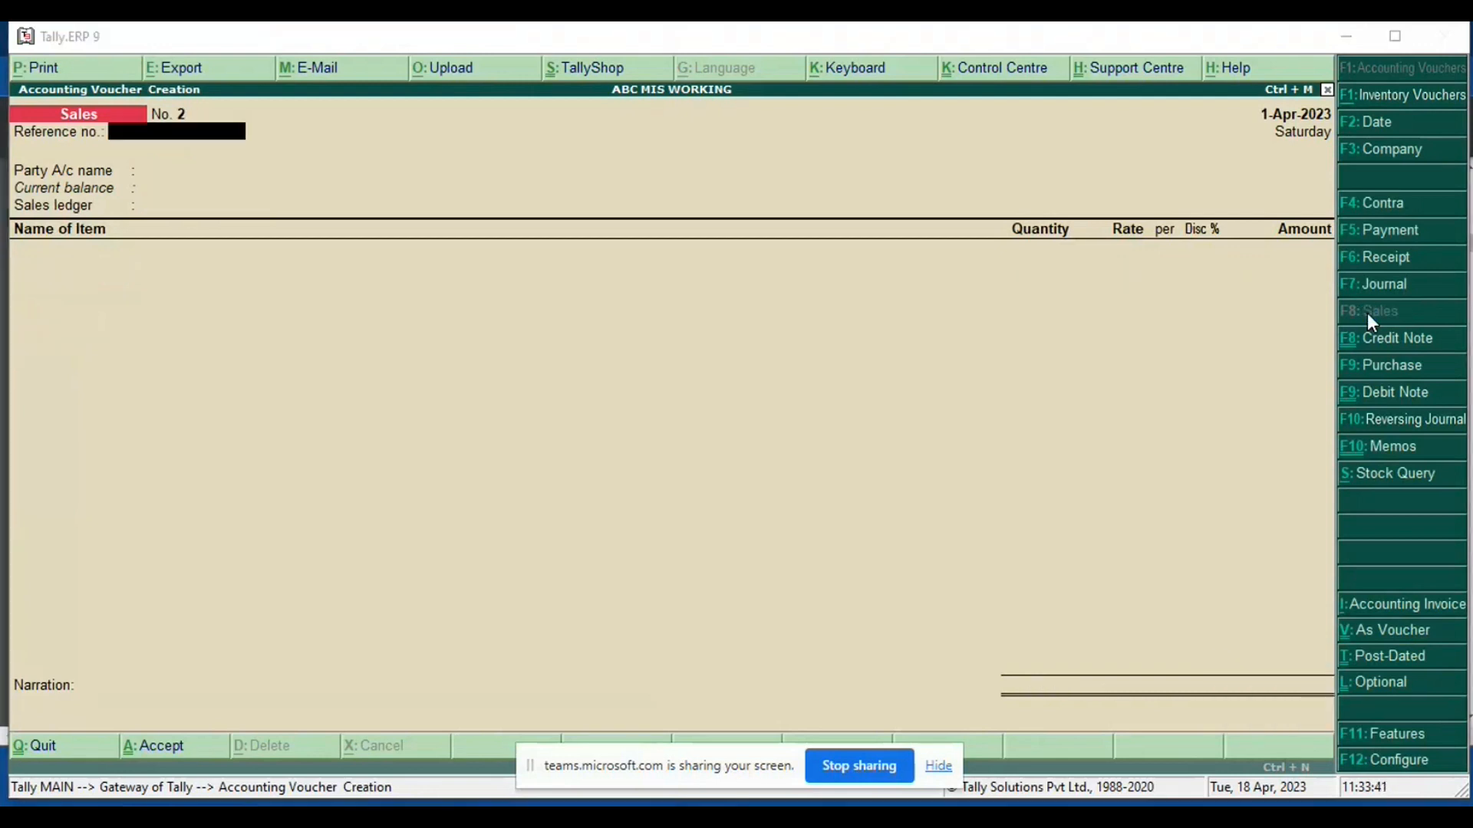
Step: Start a receipt voucher that credits ATN TRADERS 70,000, following the PDF's 10-09-2017 transaction
key(alt+Tab)
scroll(1372, 322, down, 4)
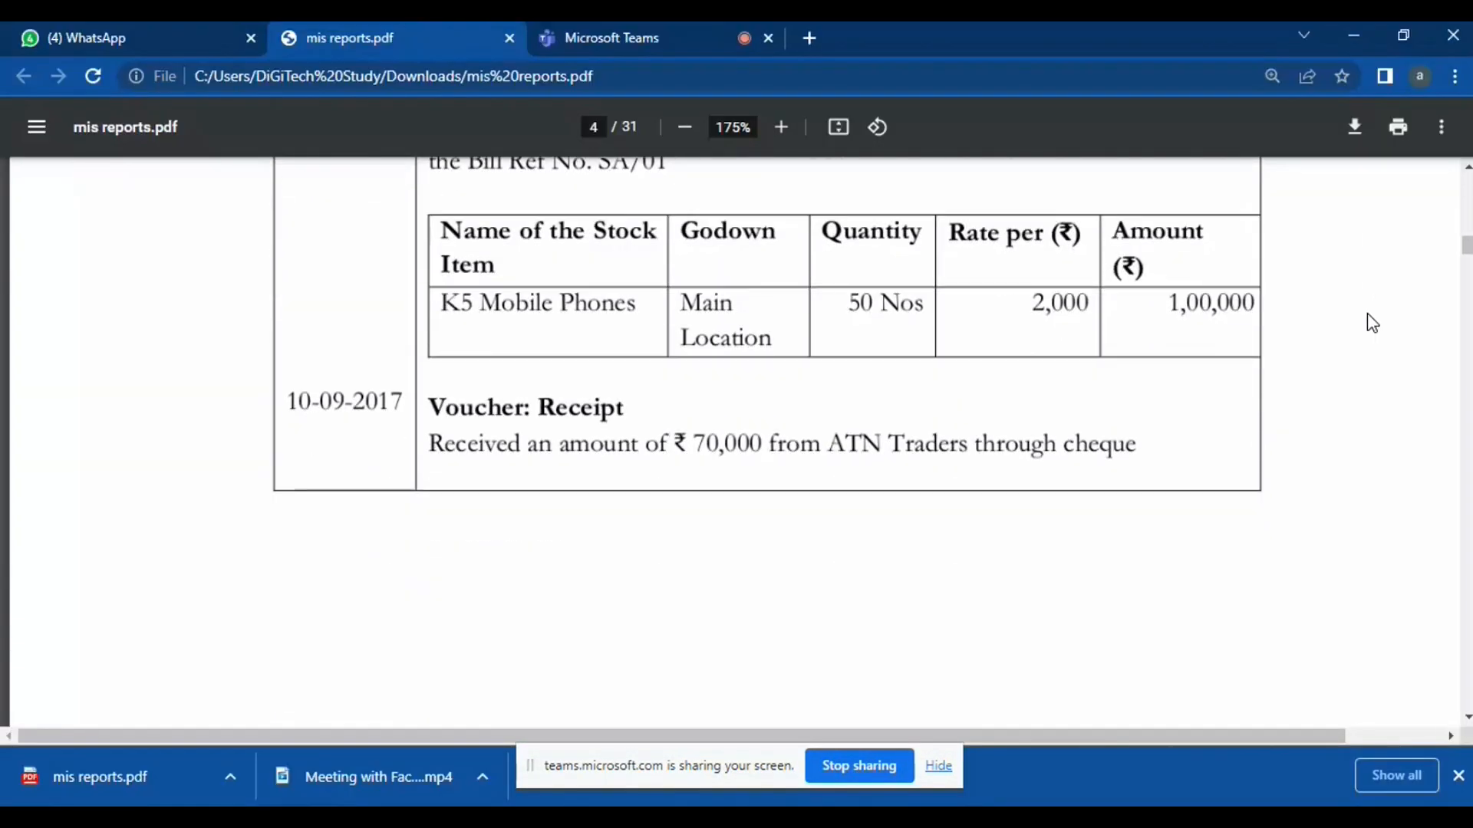
key(alt+Tab)
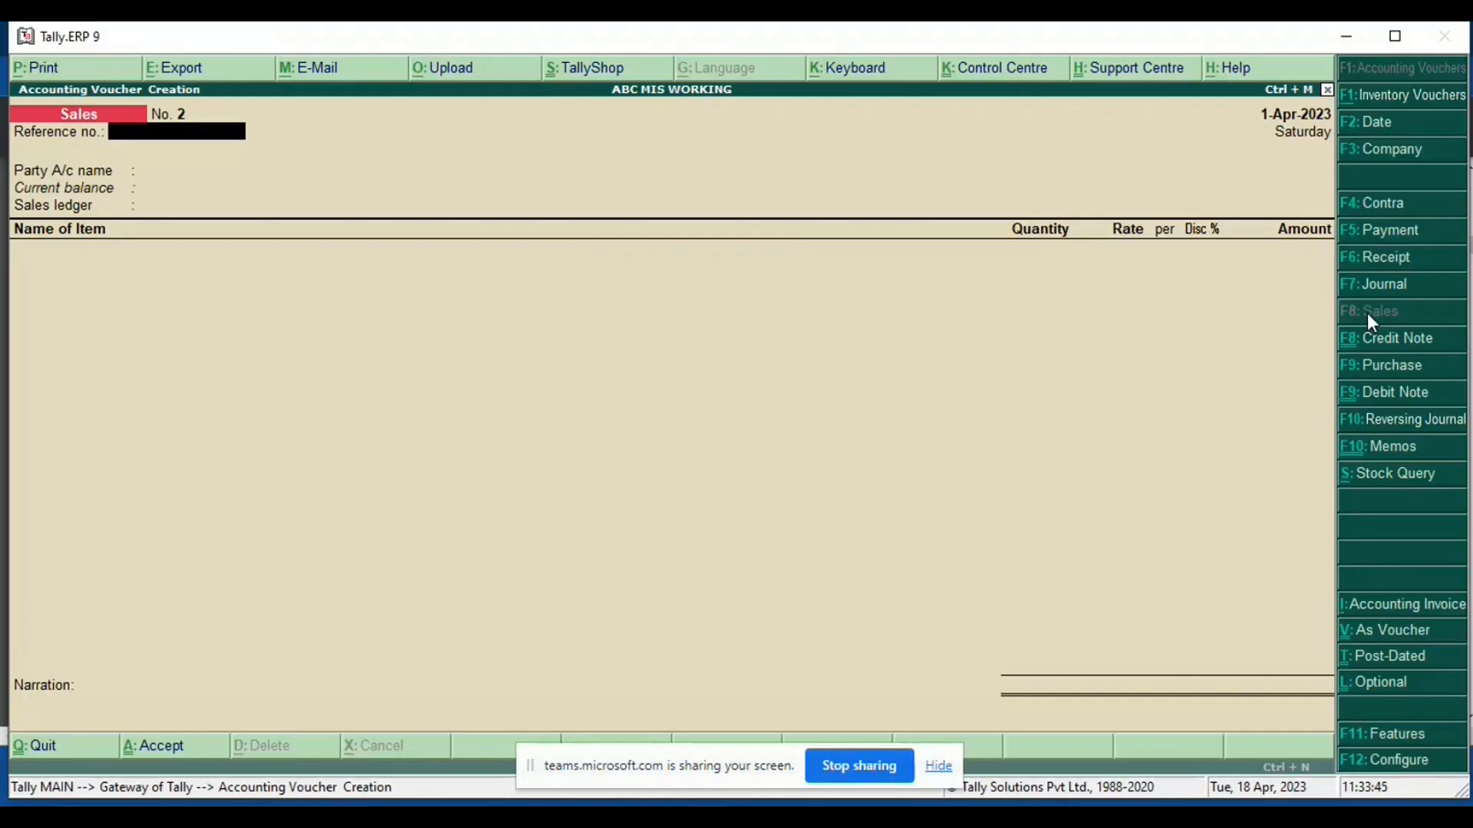
click(1360, 265)
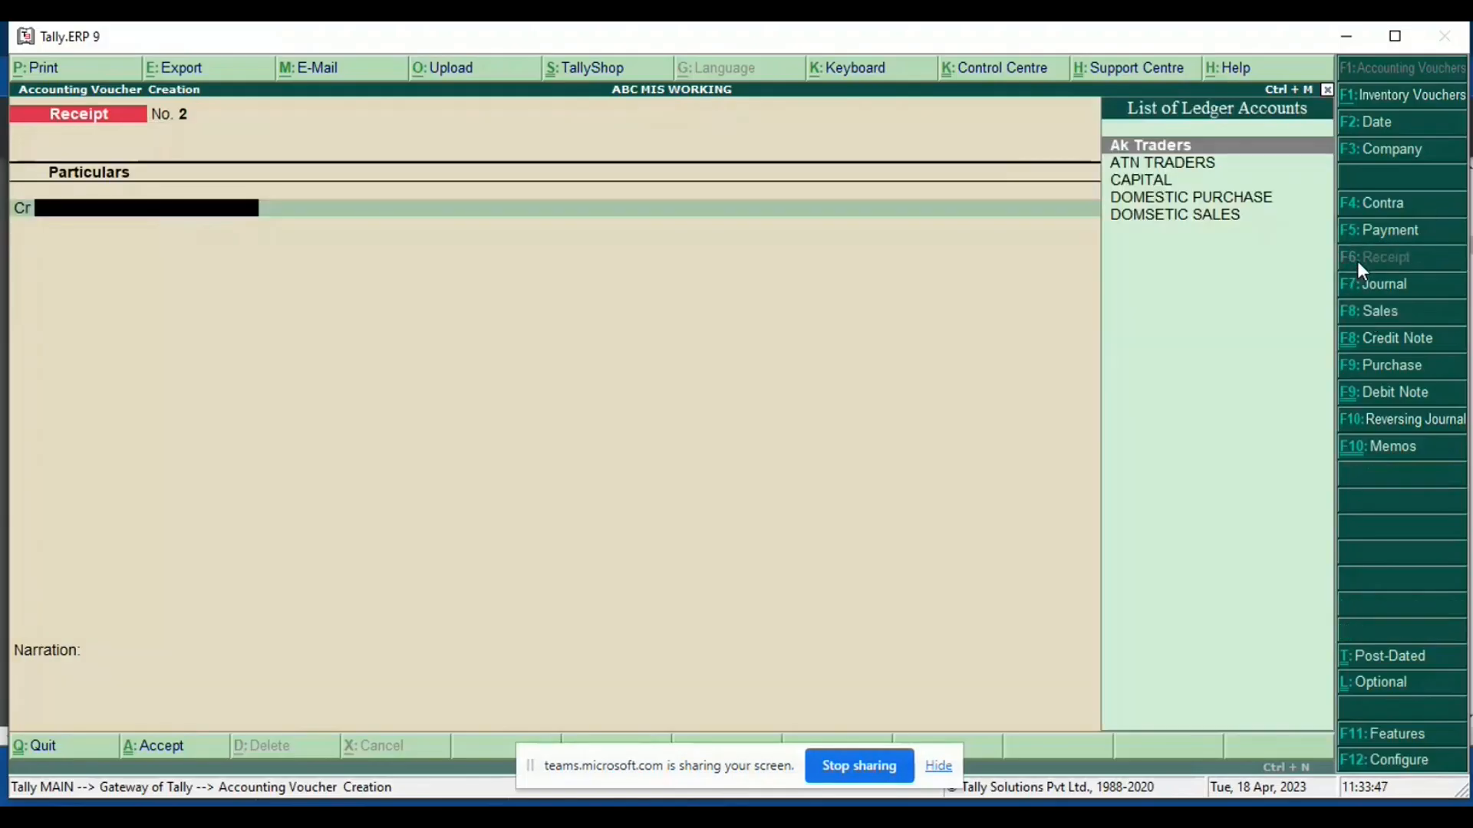
key(Down)
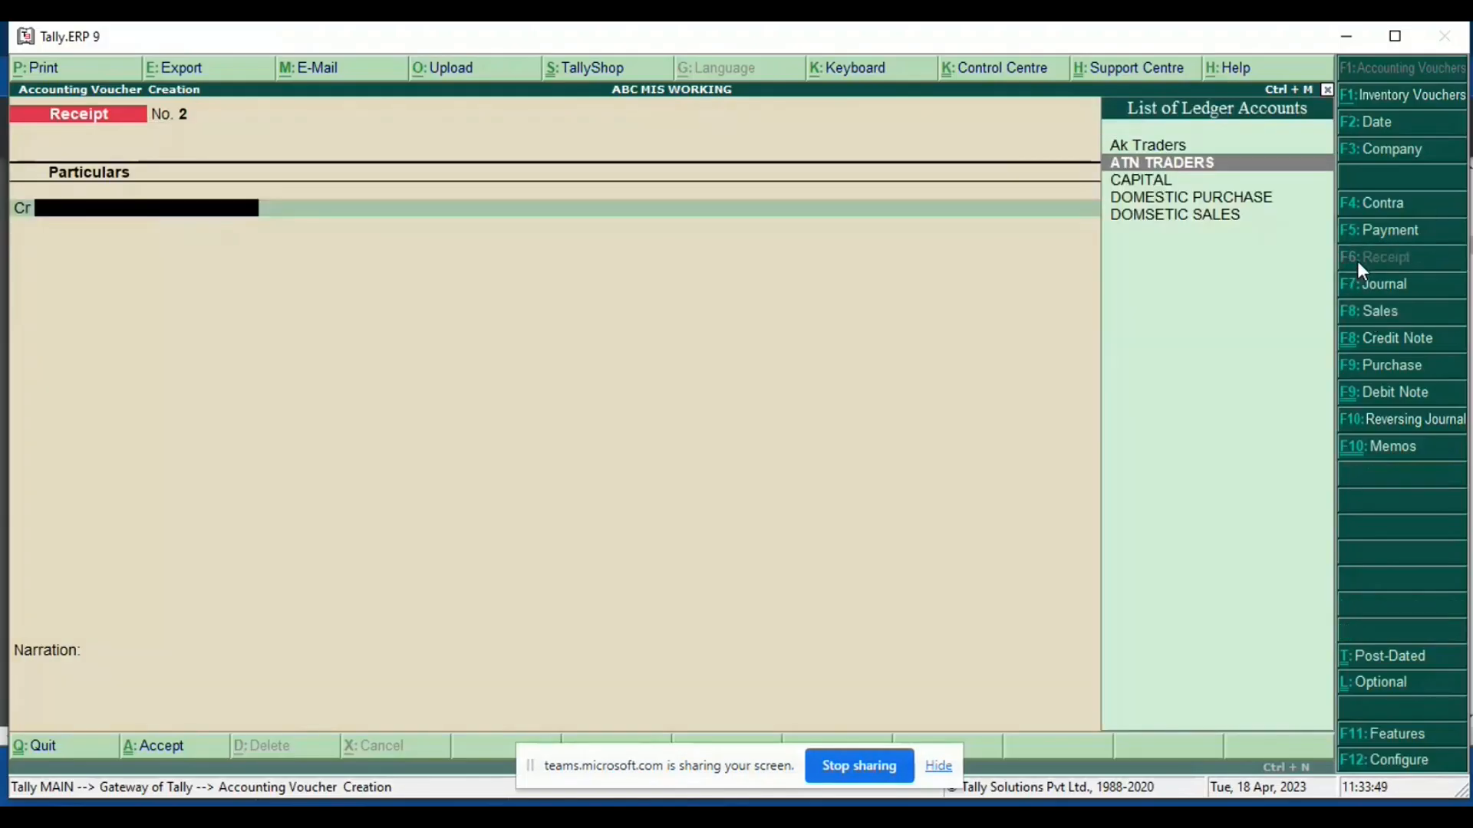
key(Return)
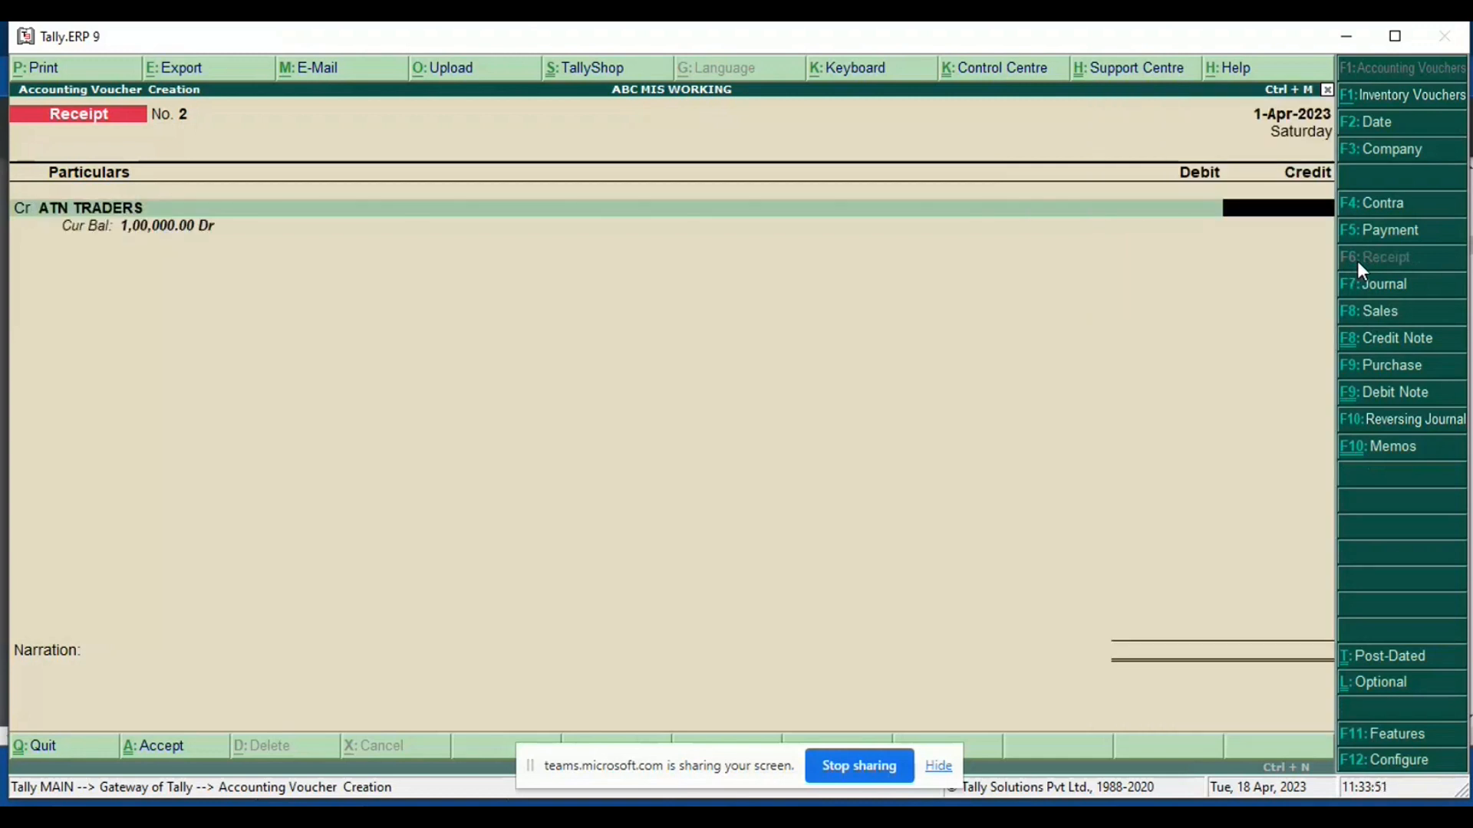
text(70000)
key(Return)
Step: Adjust the 70,000 receipt from ATN TRADERS as Agst Ref against pending bill 1
key(Return)
key(Return)
key(Return)
key(Return)
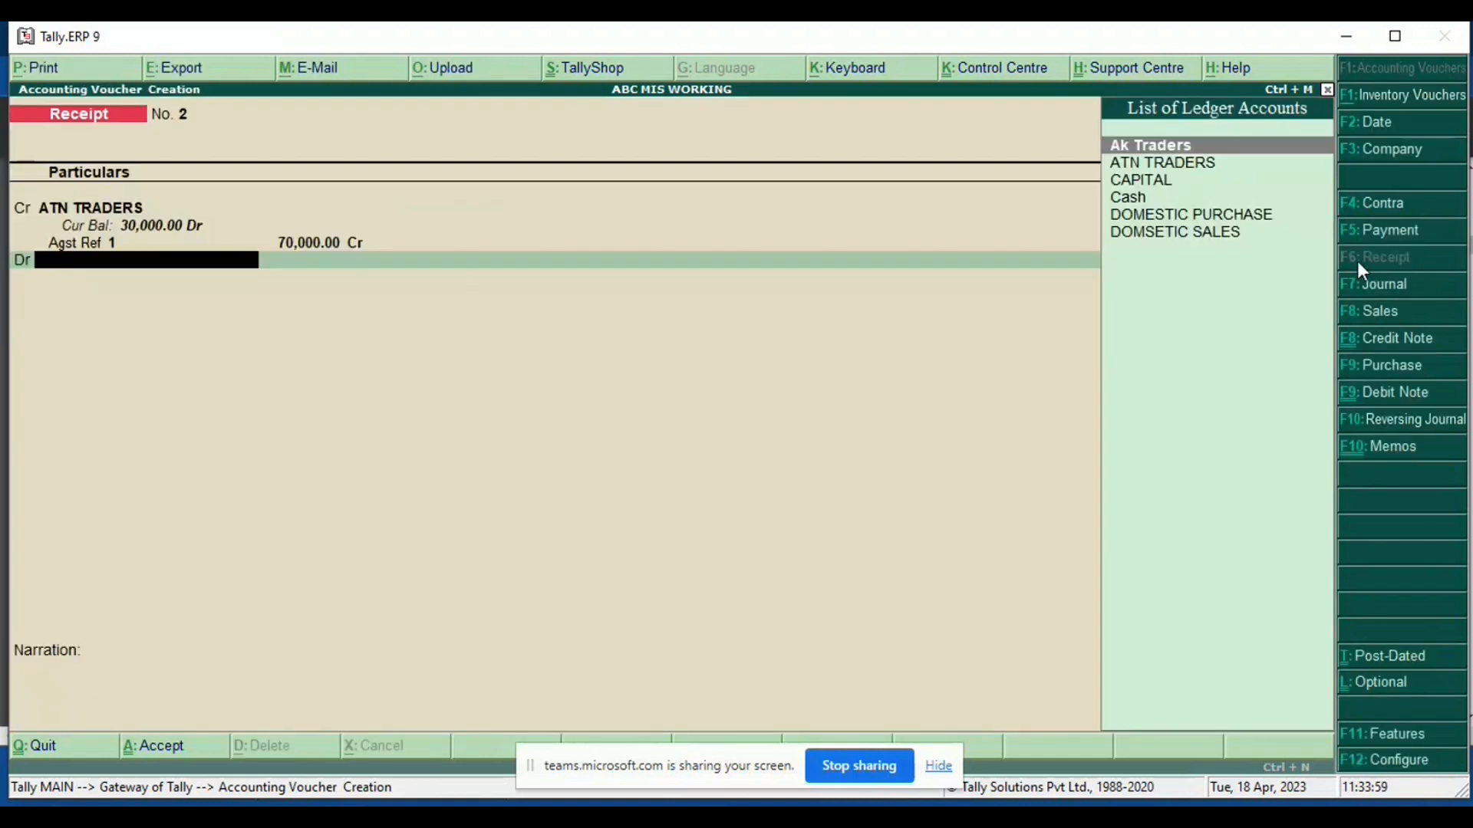
Step: Debit the 70,000 to Cash and save the receipt voucher with a blank narration
text(CAS)
key(Return)
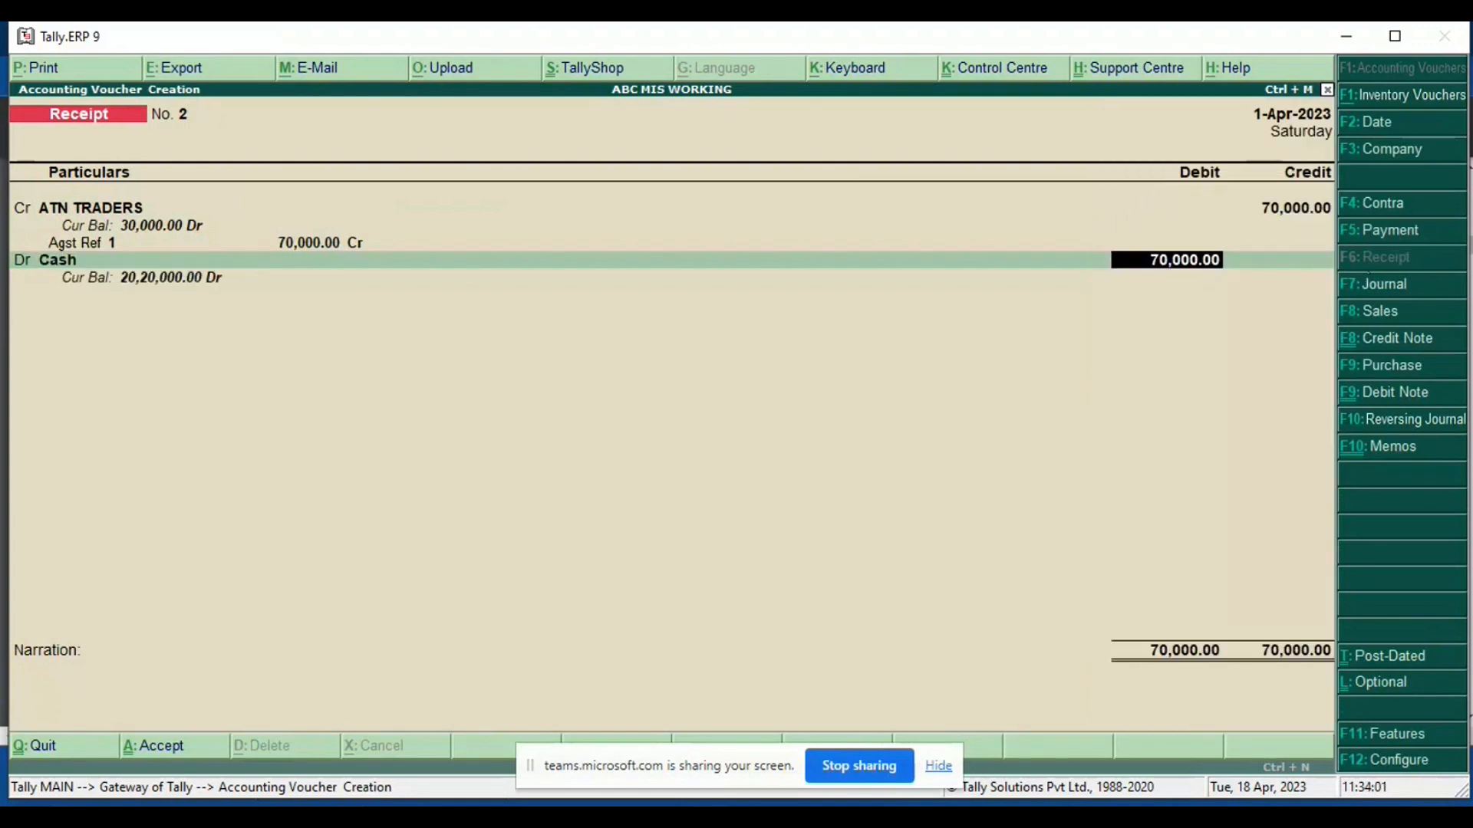
key(Return)
key(Return)
key(Return)
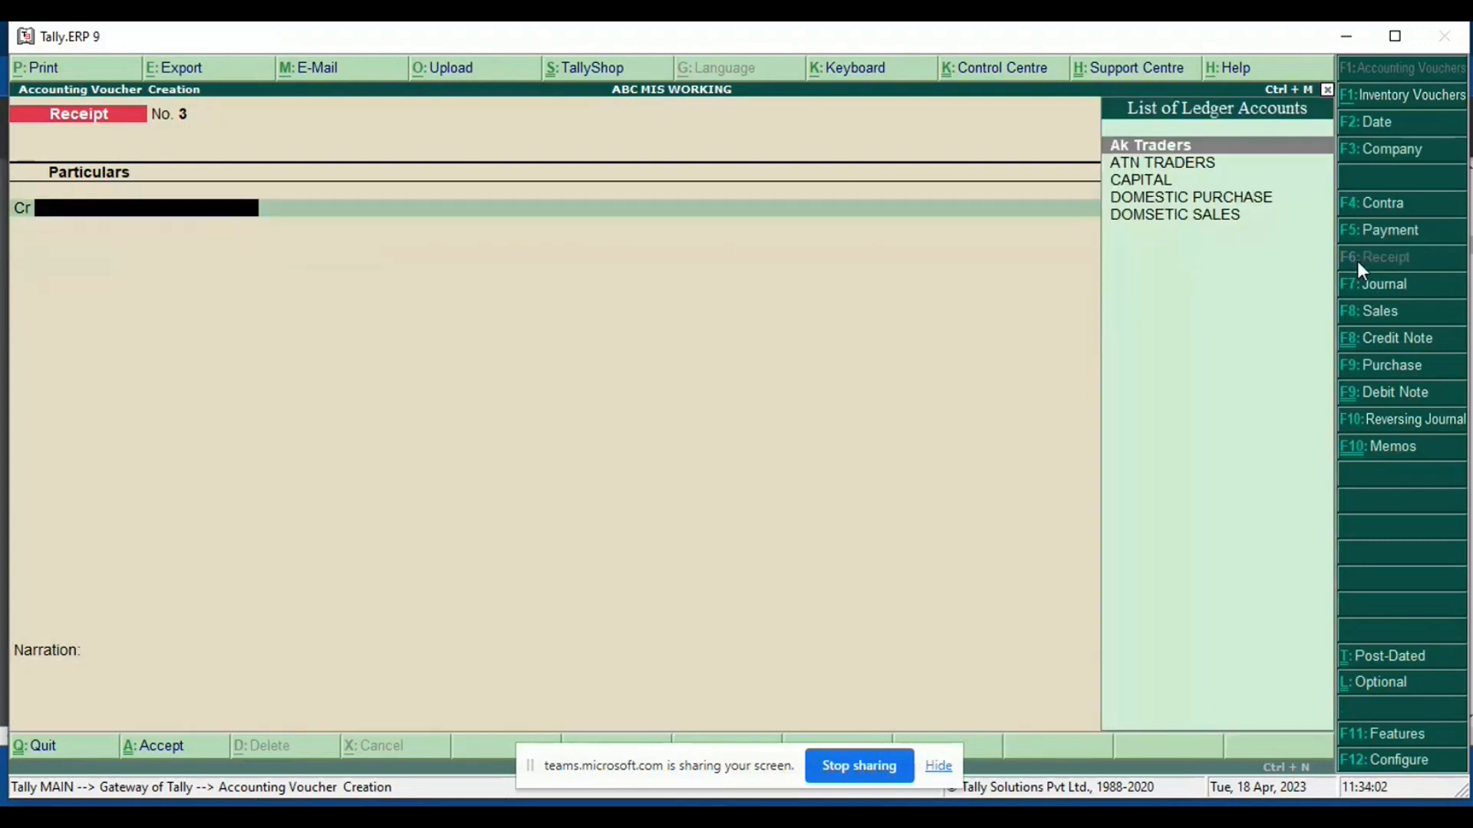
Step: Start a purchase voucher for the PDF's 01-10-2017 transaction, leaving the supplier invoice number and date blank
key(alt+Tab)
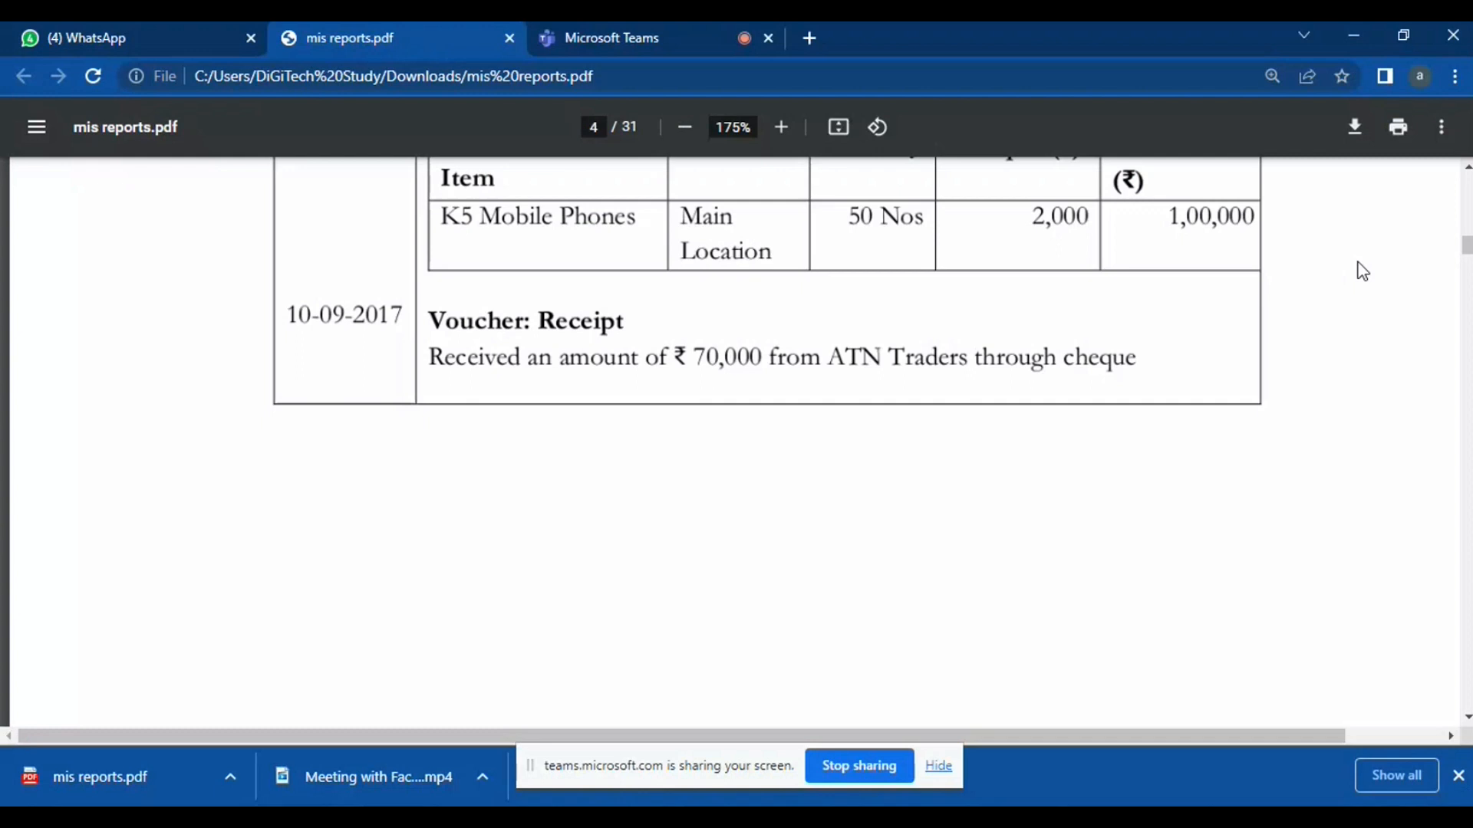
scroll(1362, 270, down, 8)
scroll(1362, 270, down, 4)
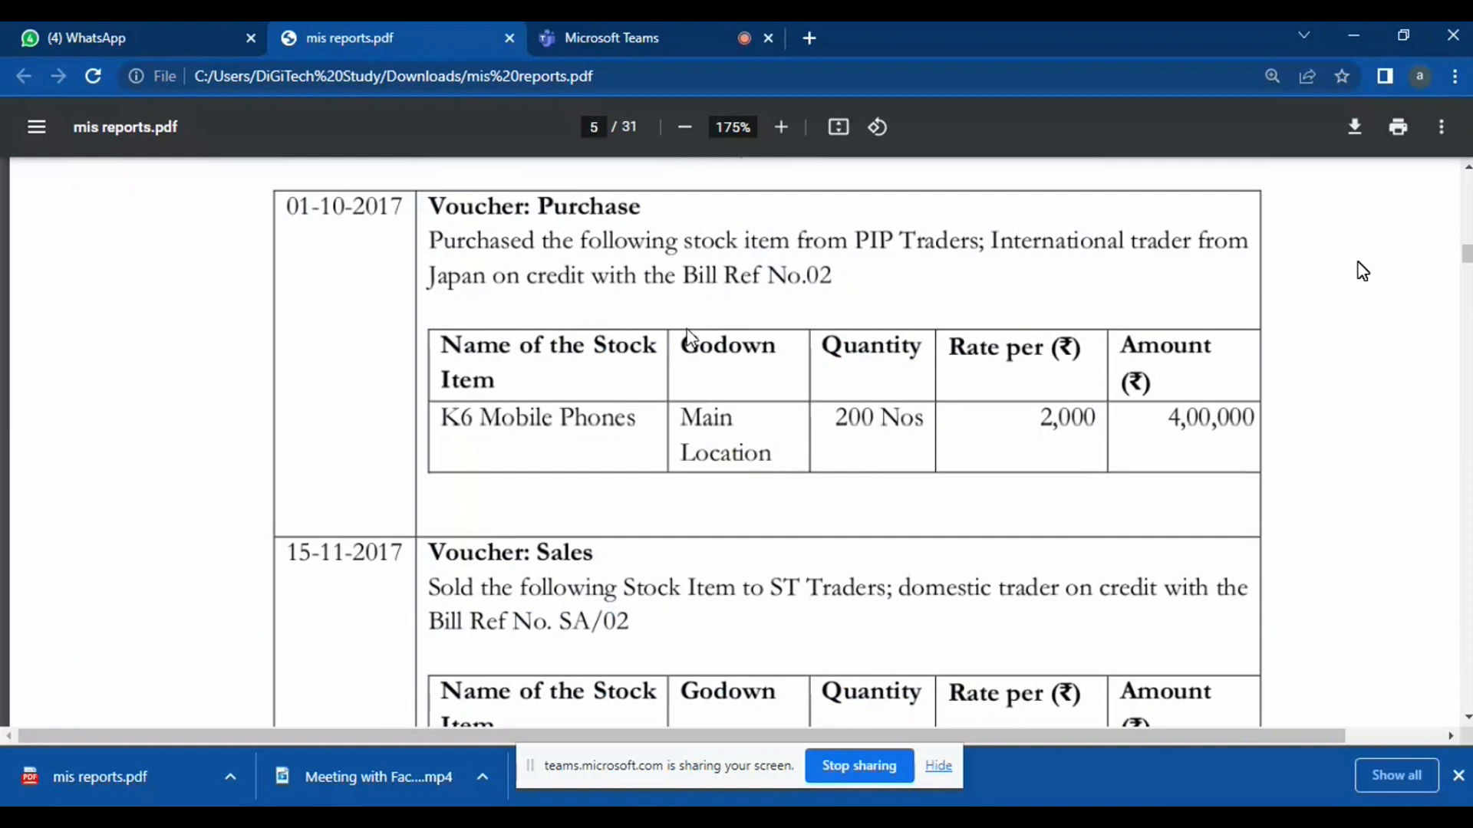
key(alt+Tab)
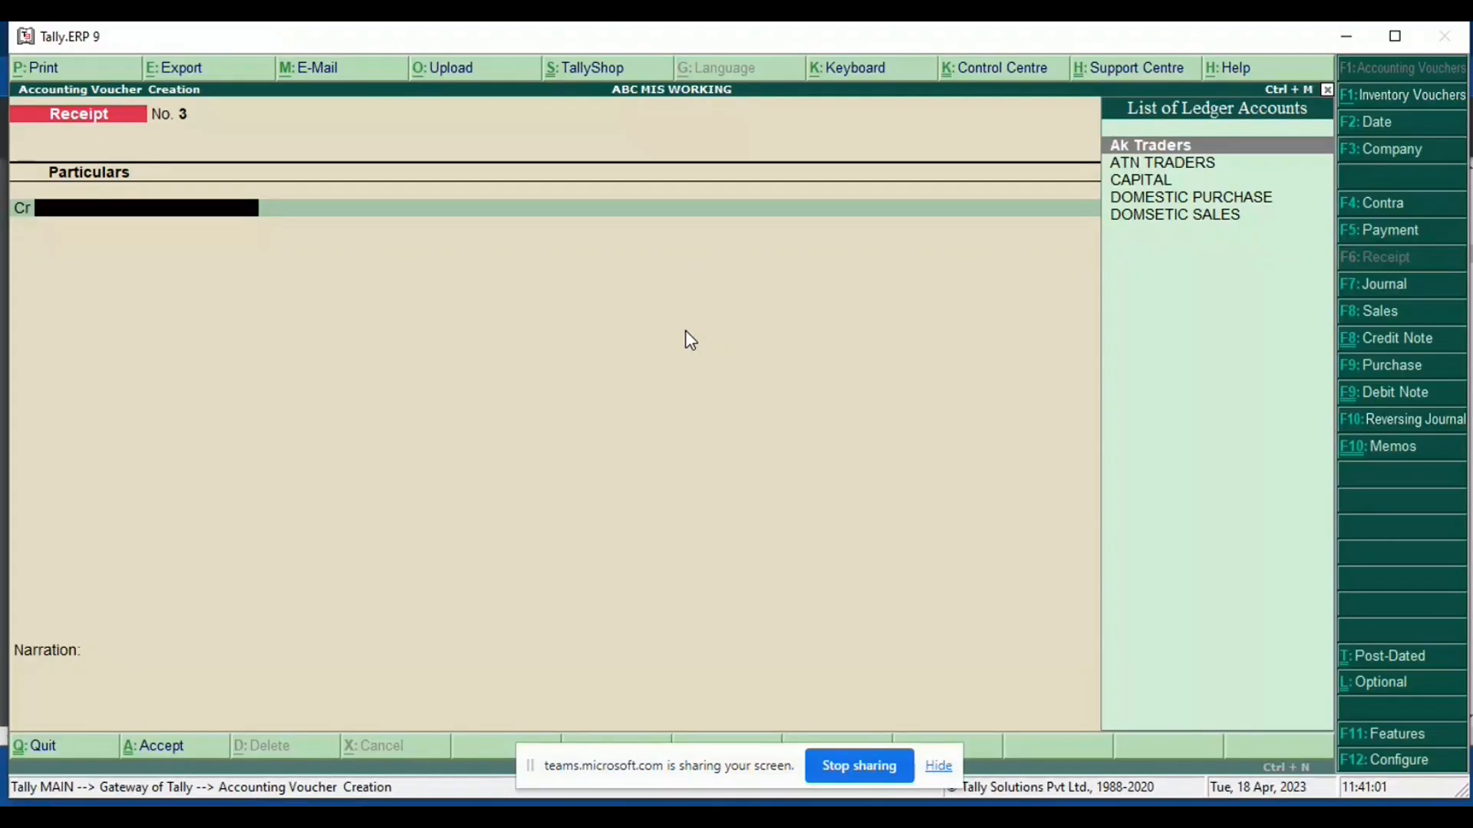
key(alt+Tab)
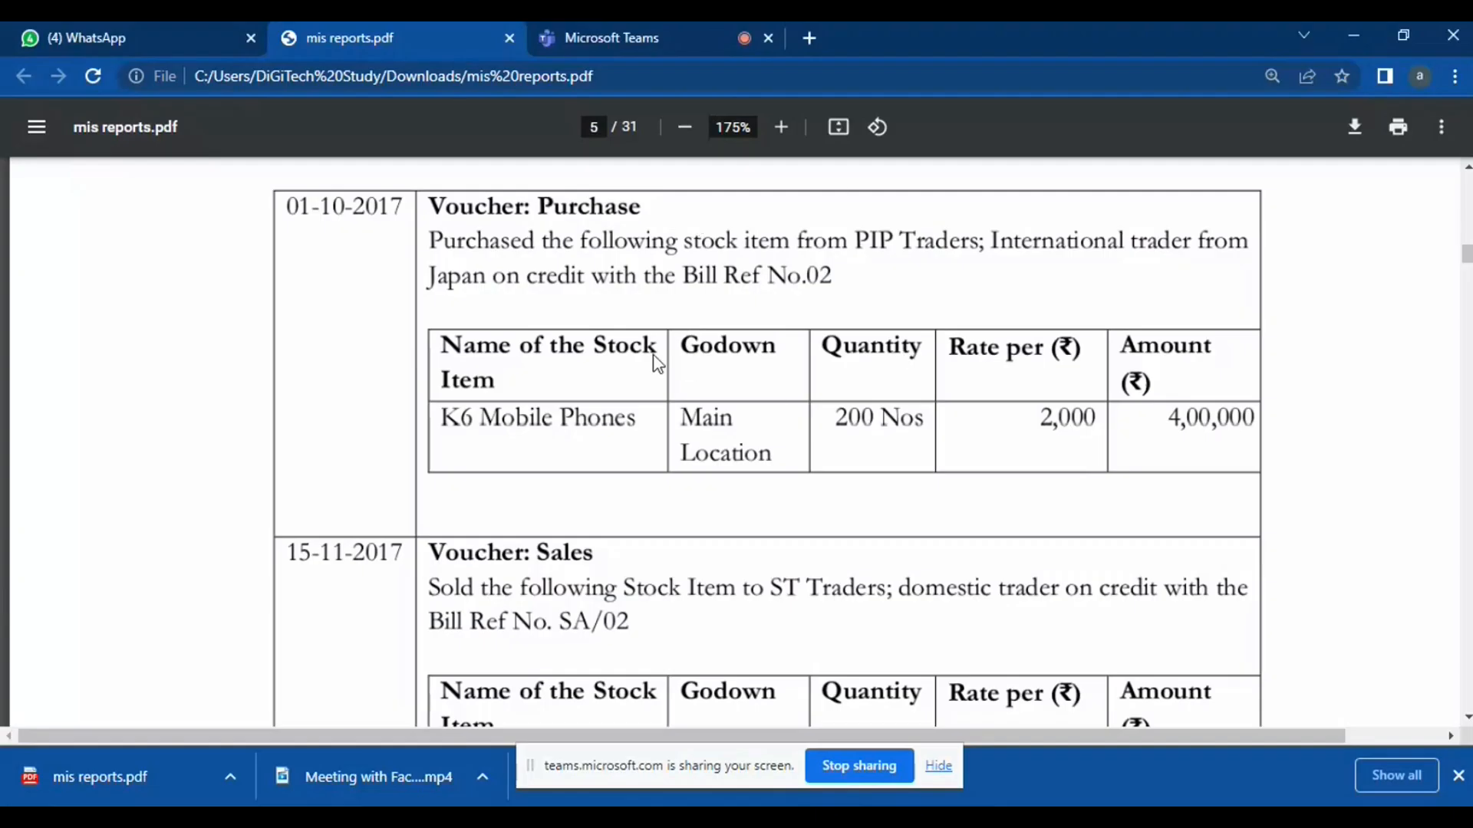
key(alt+Tab)
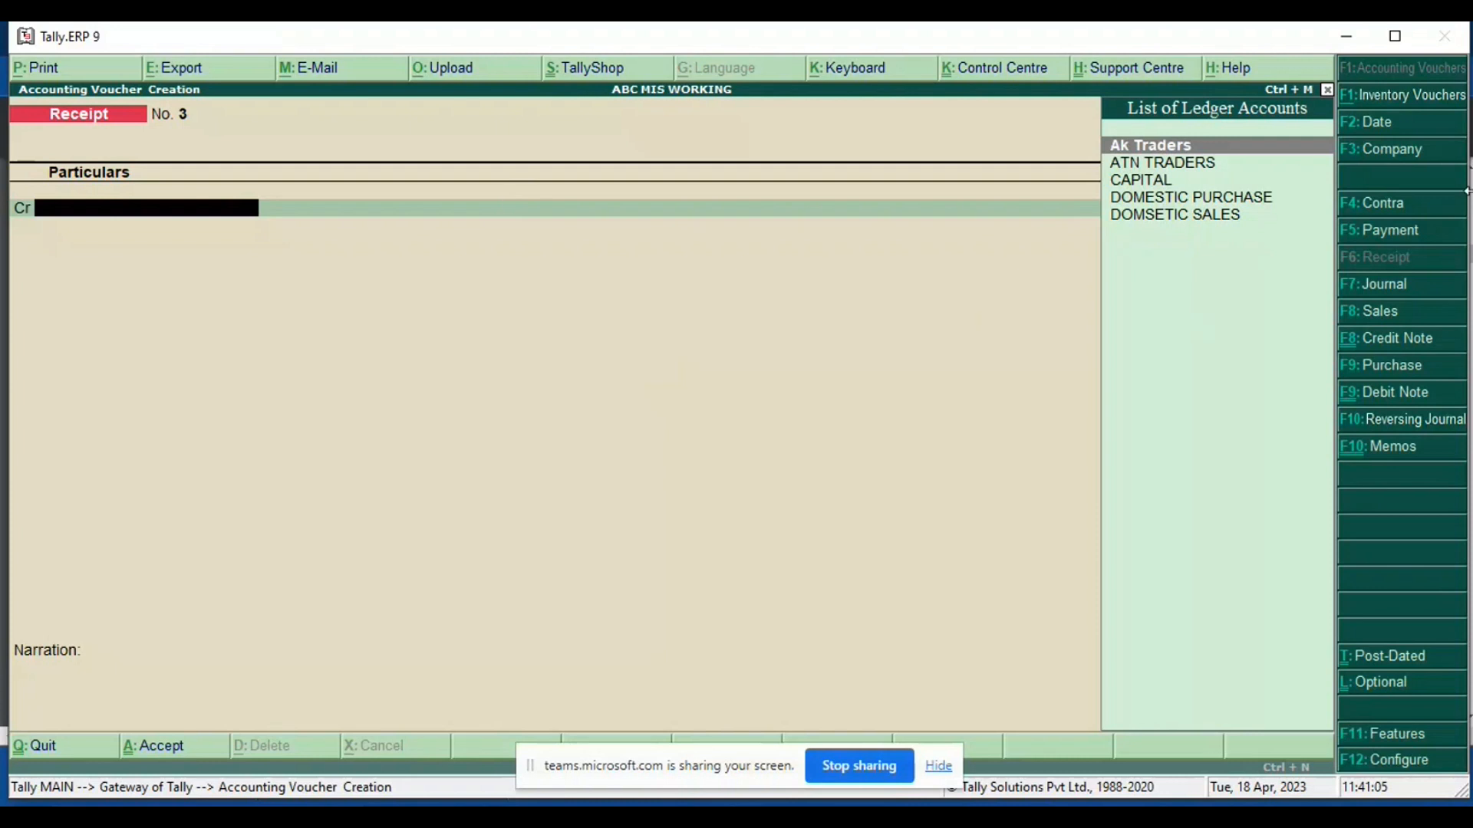
click(1394, 365)
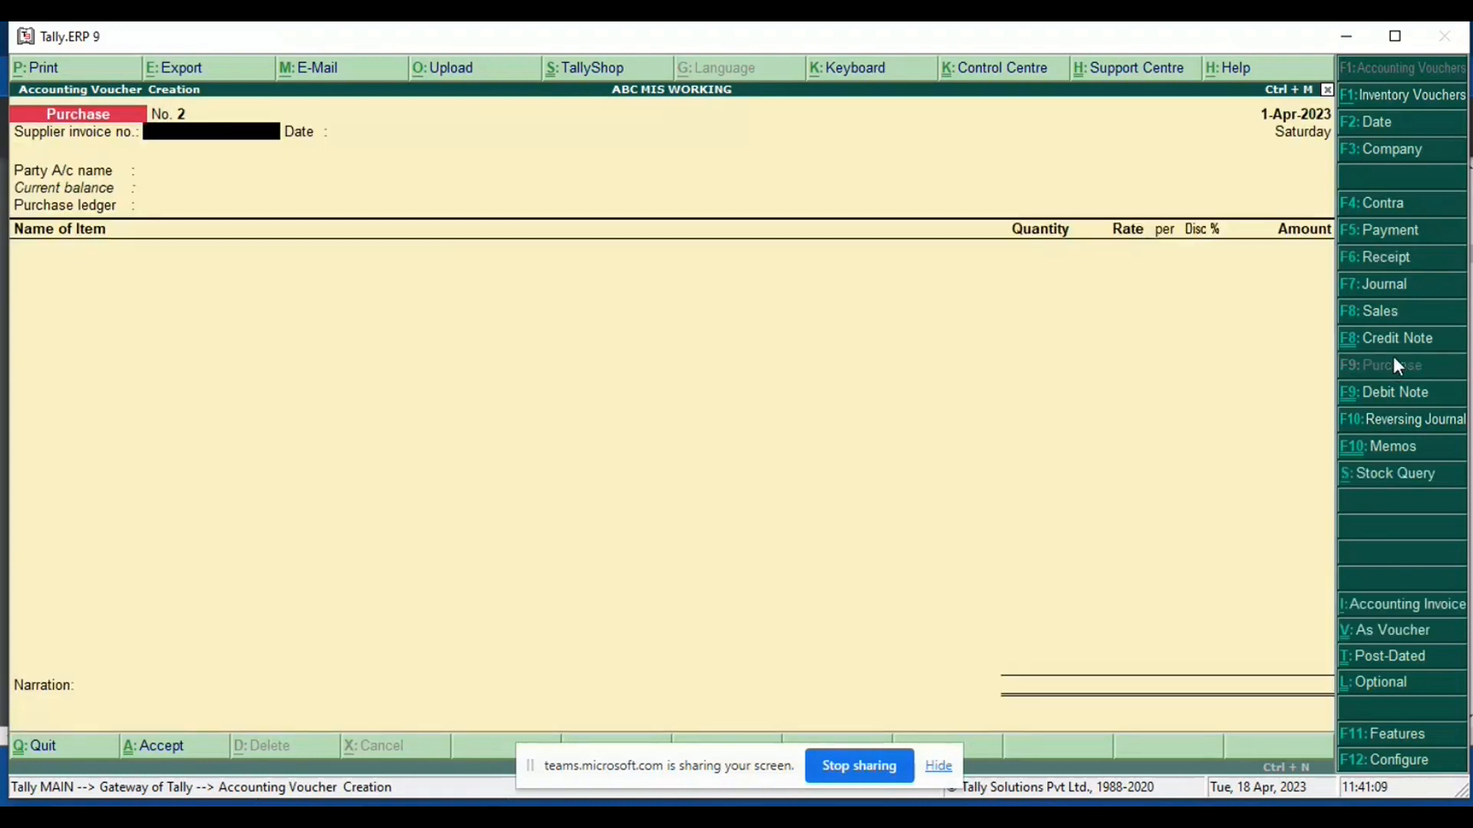
key(Return)
key(Return)
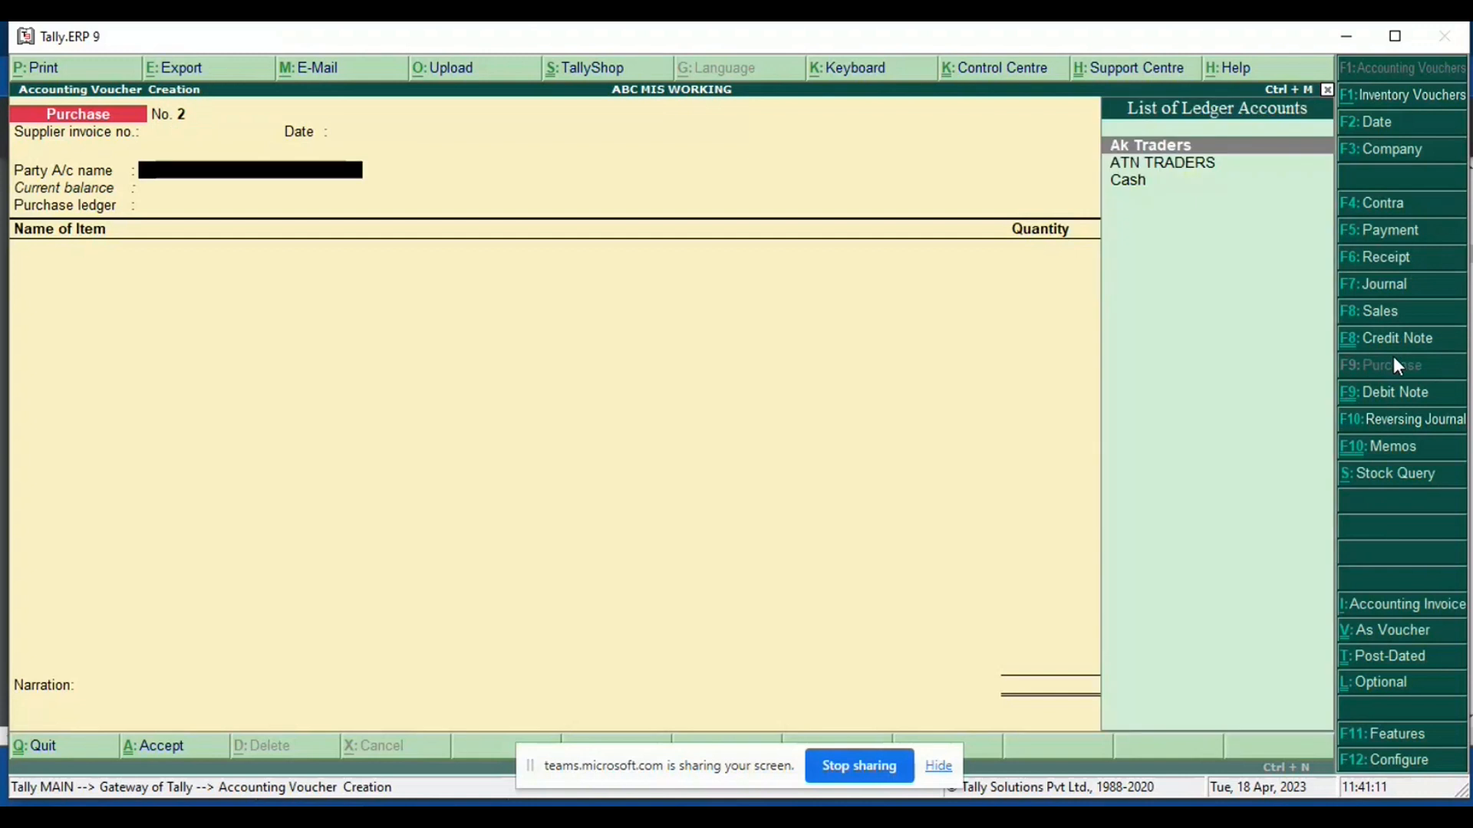
Step: Create the party ledger PIP TRADERS under Sundry Creditors with bill-by-bill balances maintained, and use it in the purchase voucher
key(alt+c)
text(PIP TRADERS)
key(Return)
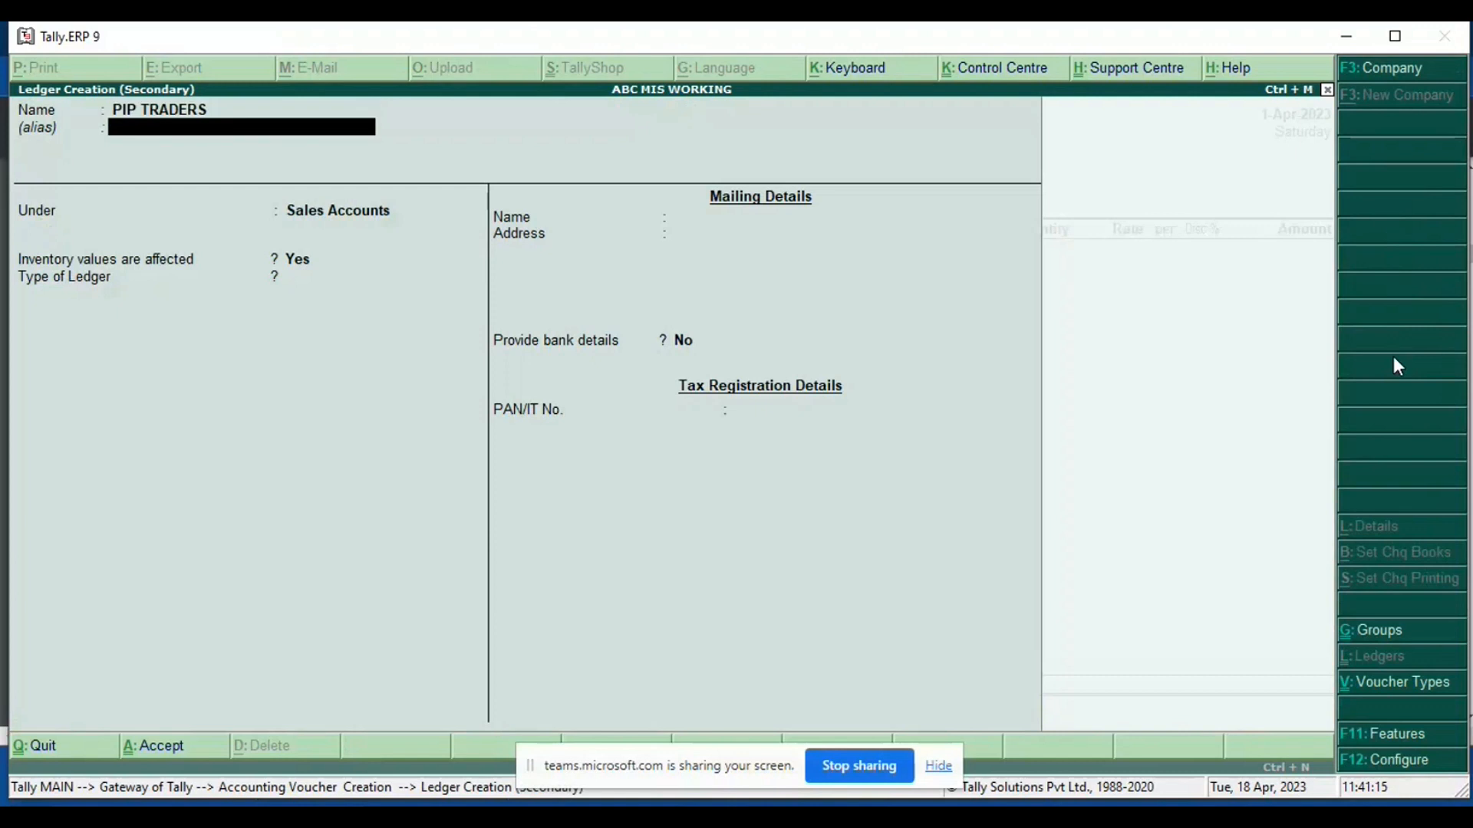
key(Return)
text(CRE)
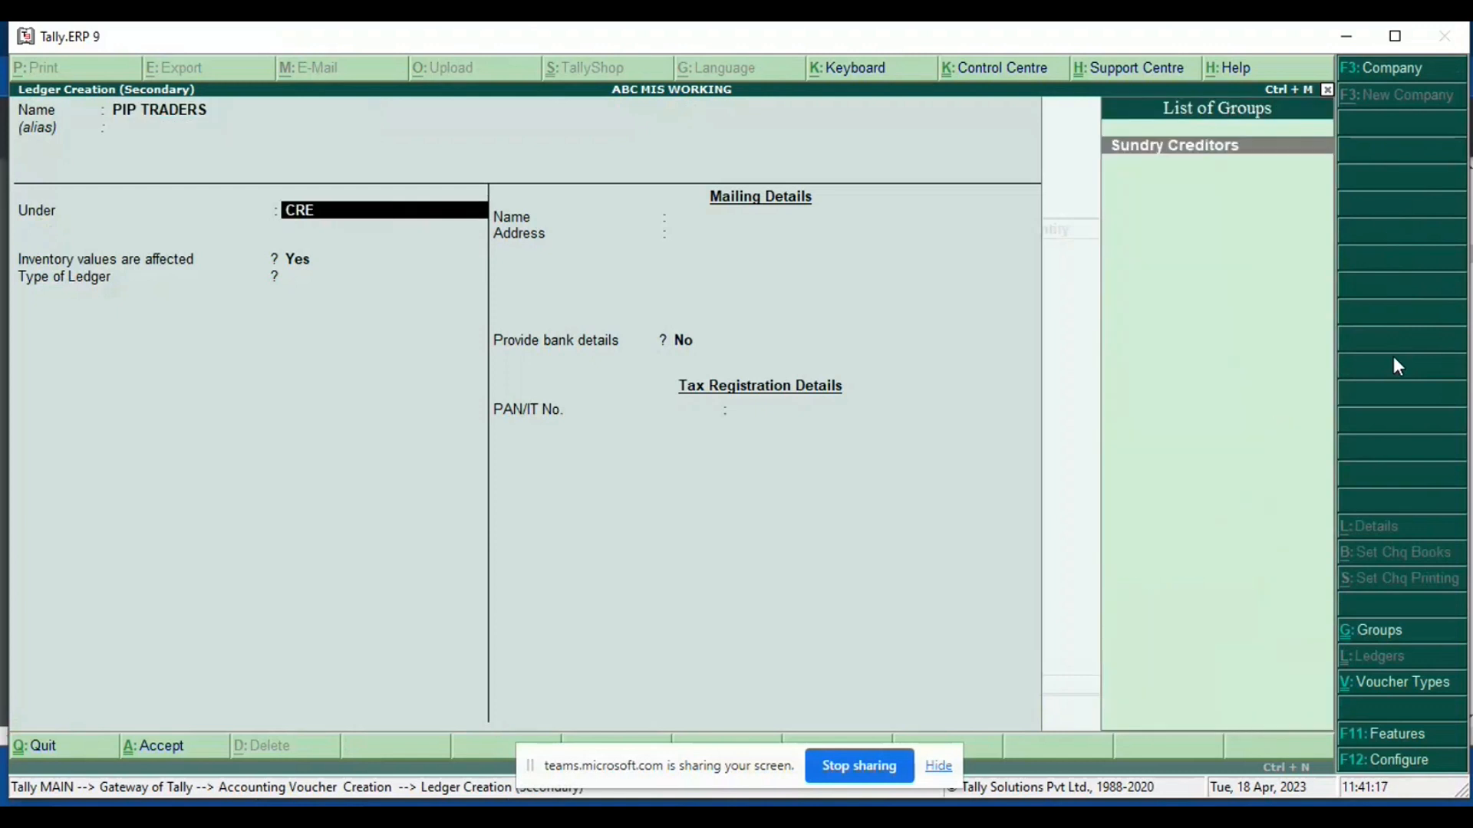
key(Return)
text(y)
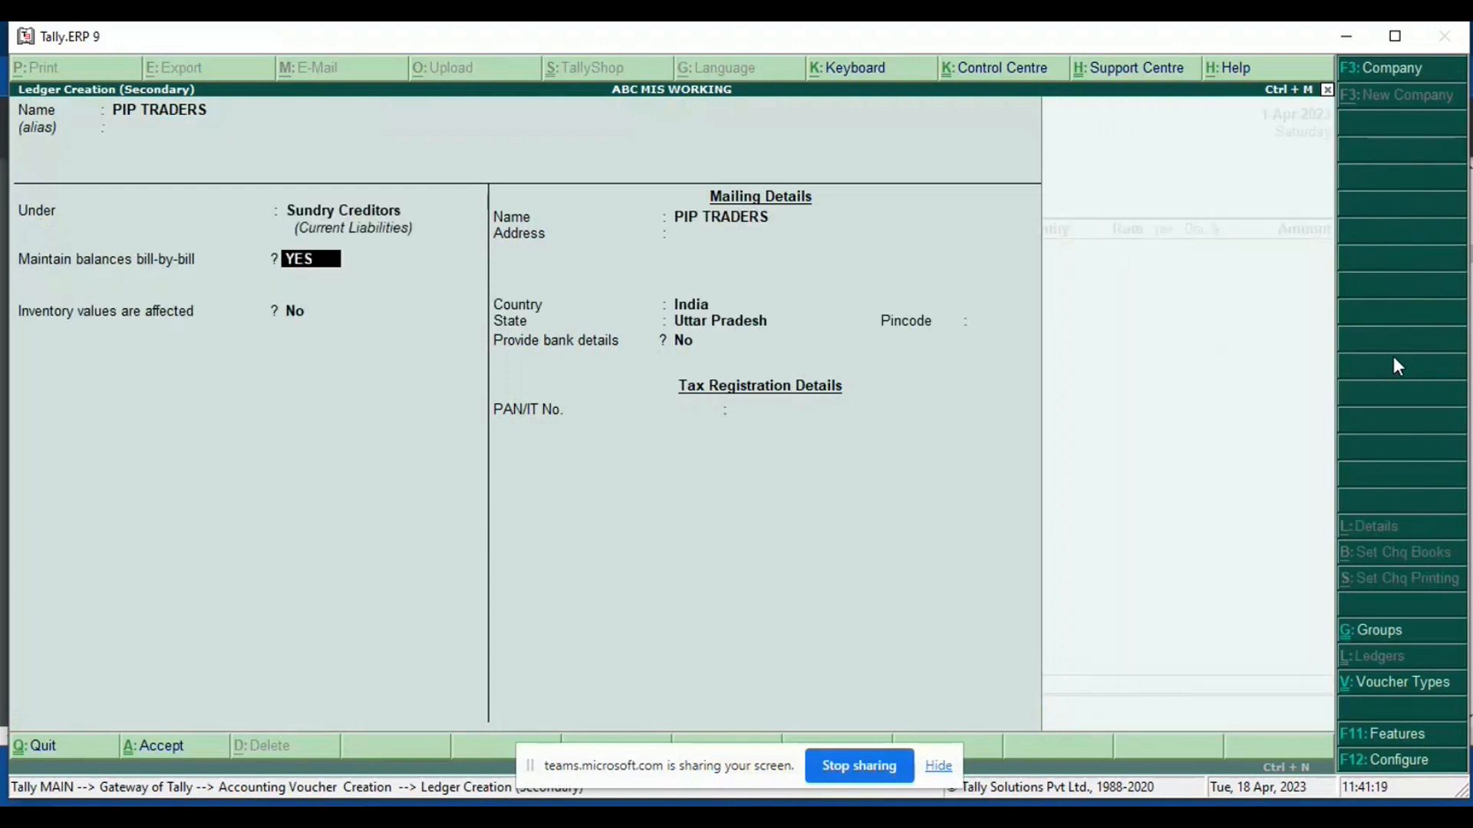
key(Return)
key(Return)
key(Return)
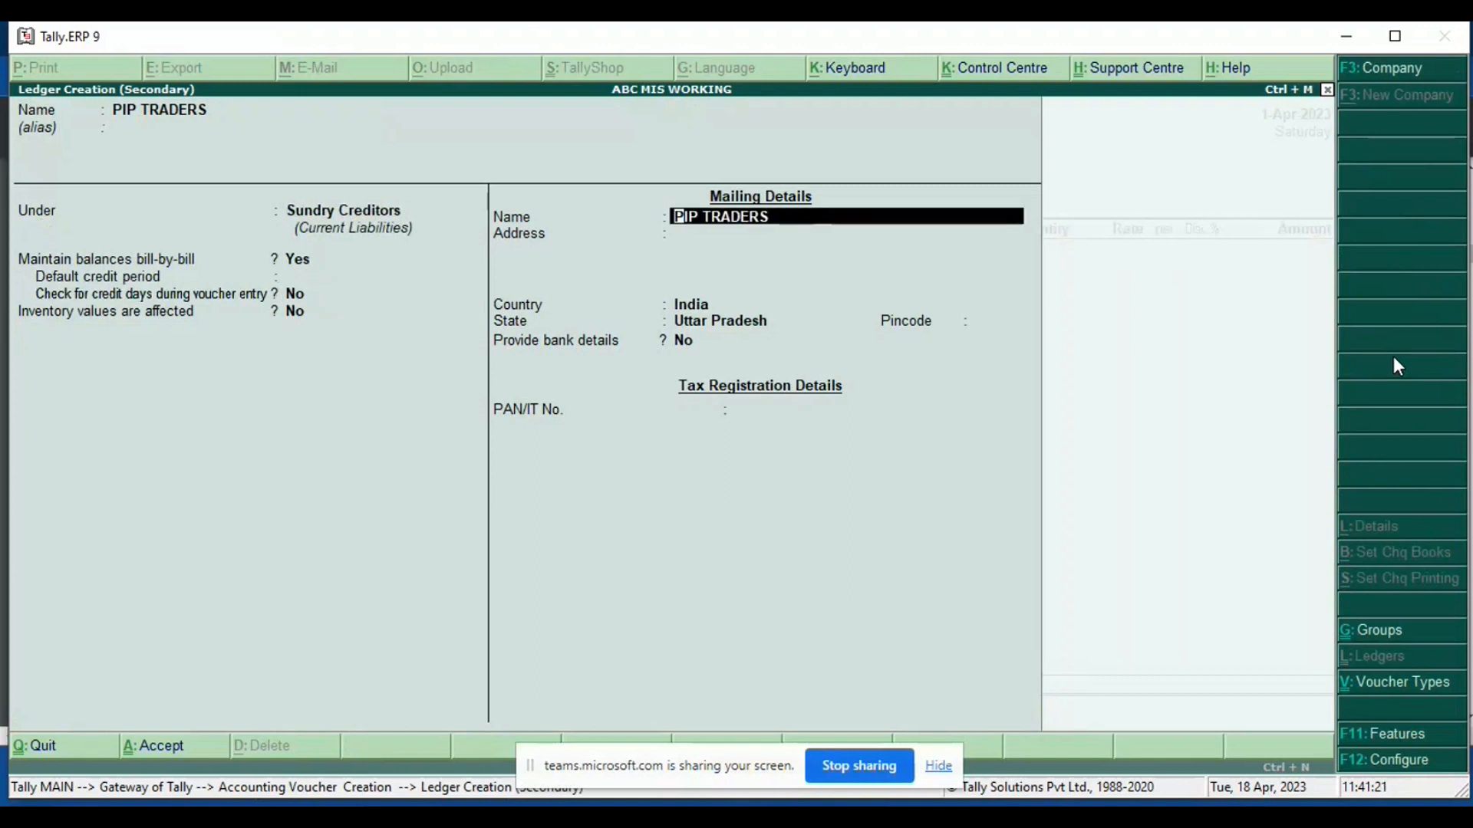
key(ctrl+a)
key(Return)
key(Return)
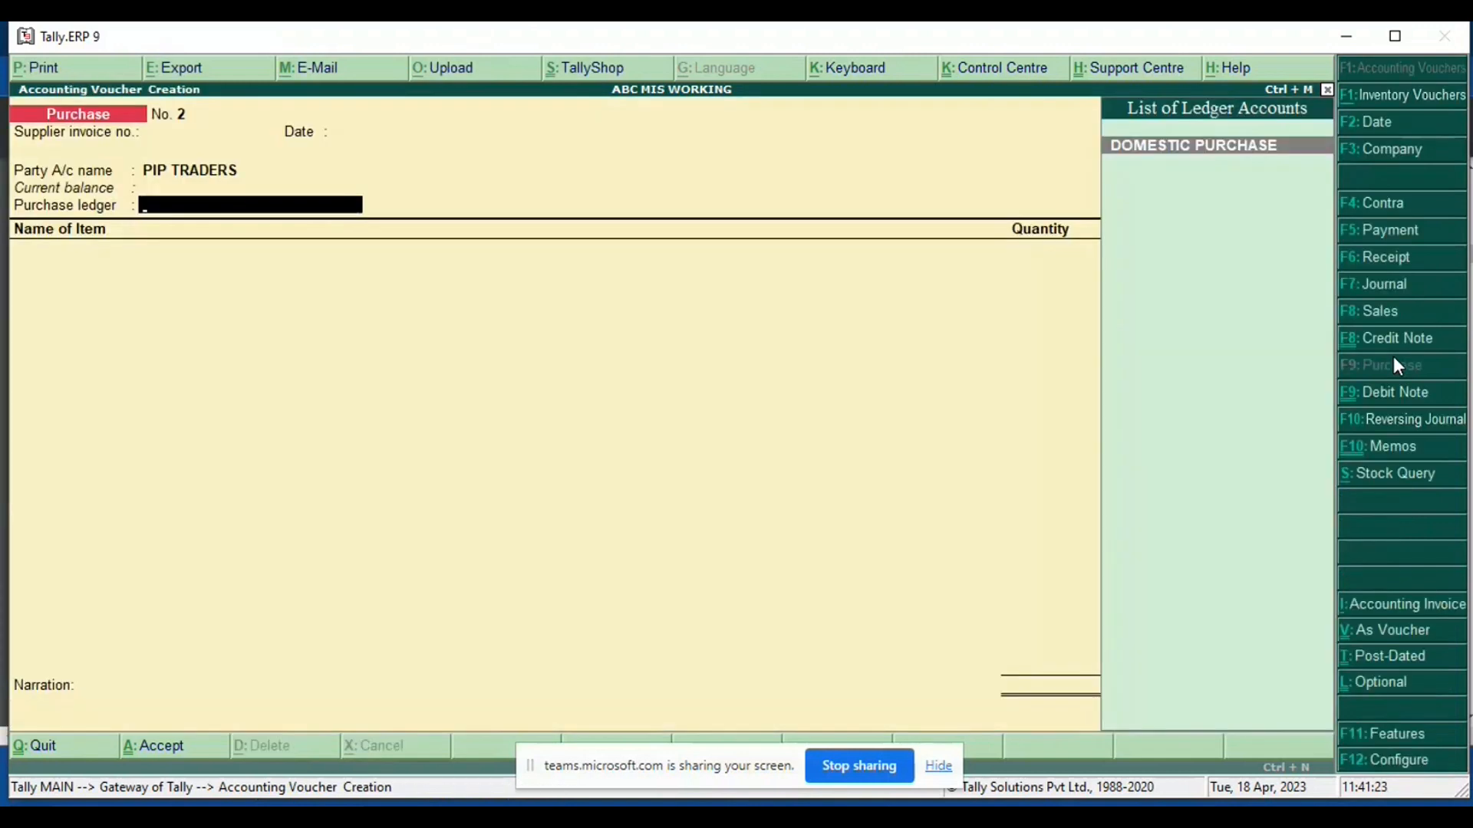
Step: Create the purchase ledger INTERNATIONAL PURCHASE under Purchase Accounts and use it in the voucher
key(alt+c)
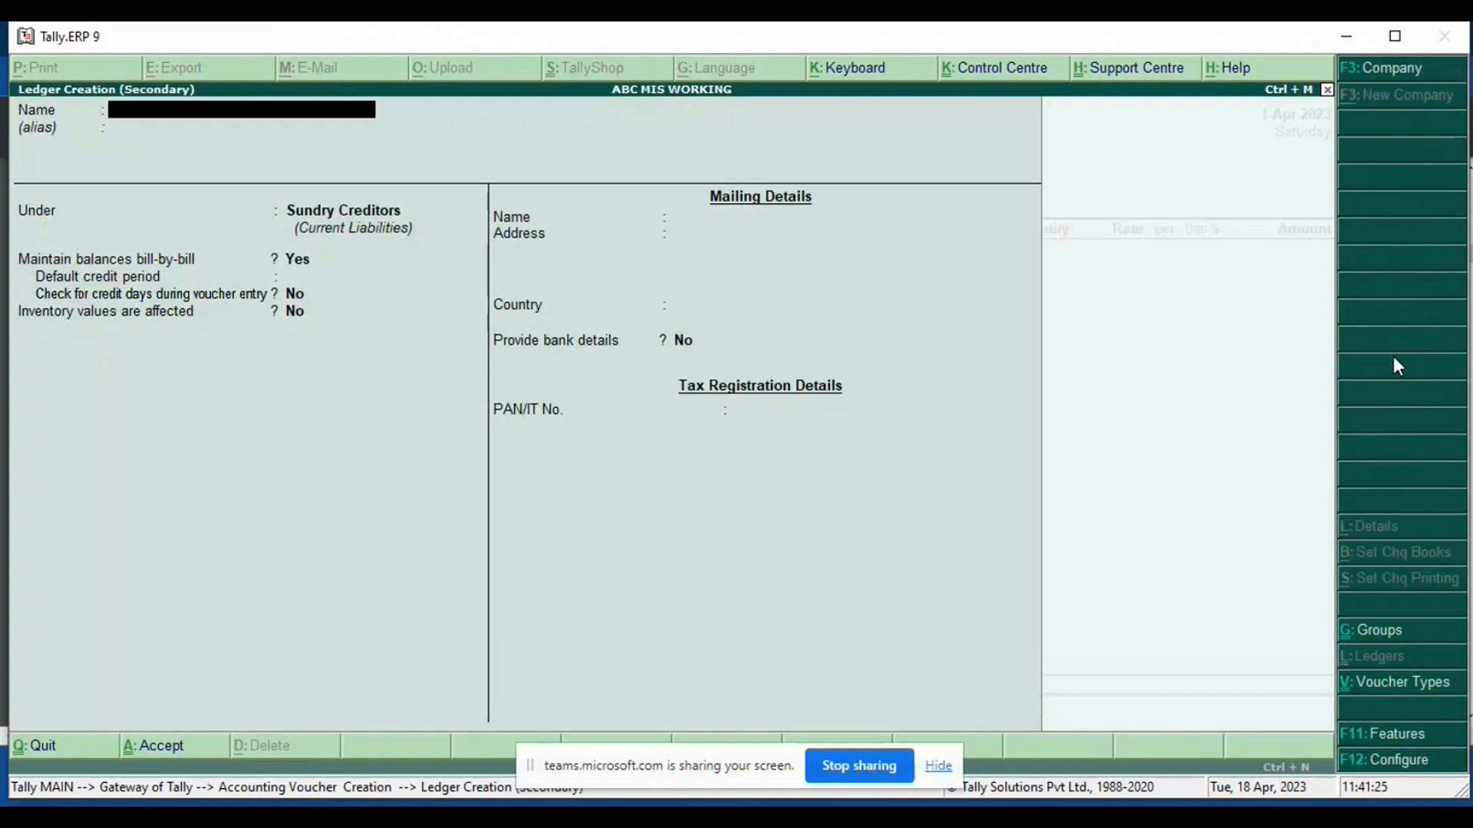
text(INTERNATIONAL PUR)
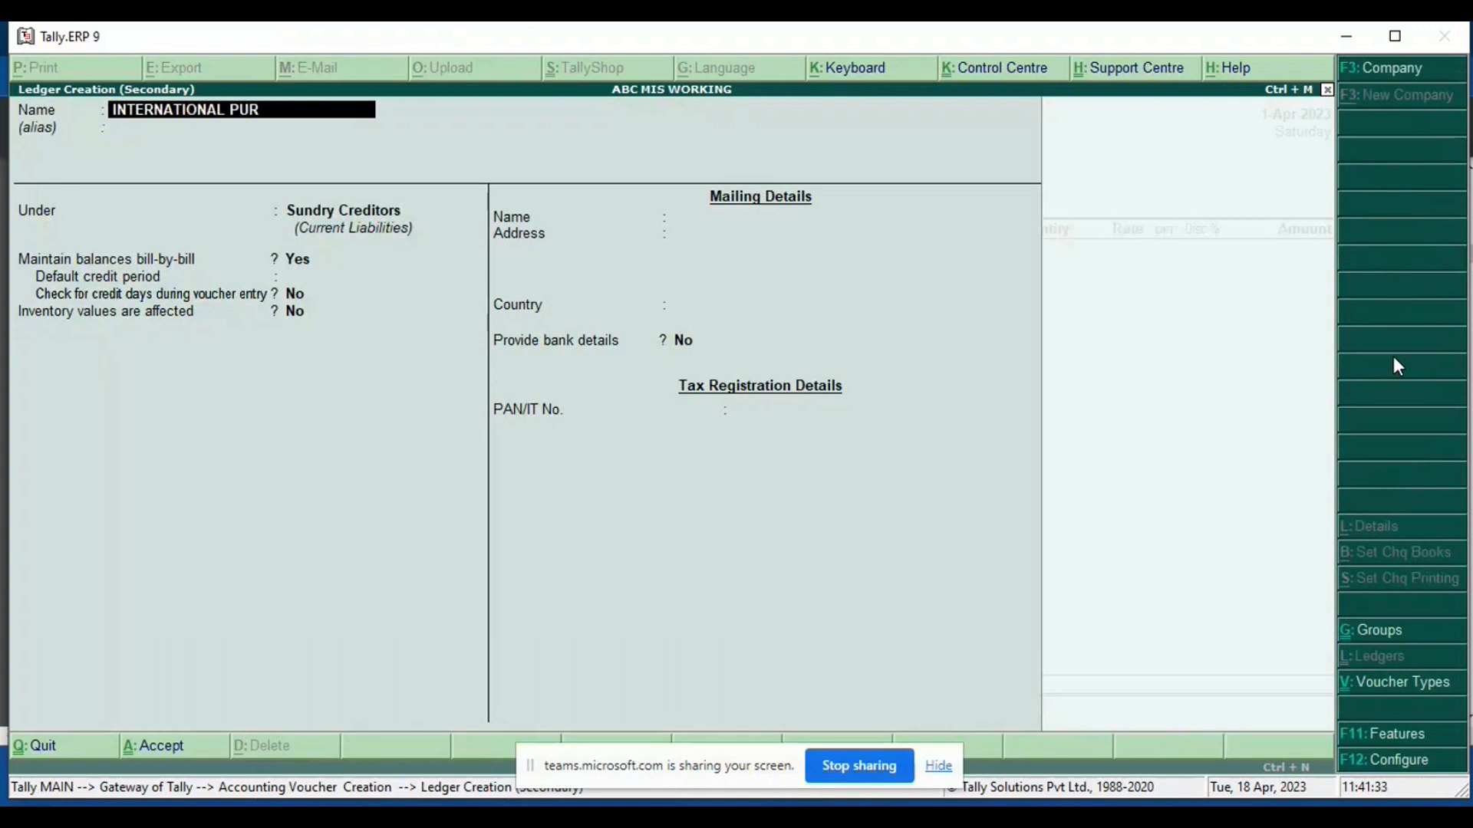
text(CHASE)
key(Return)
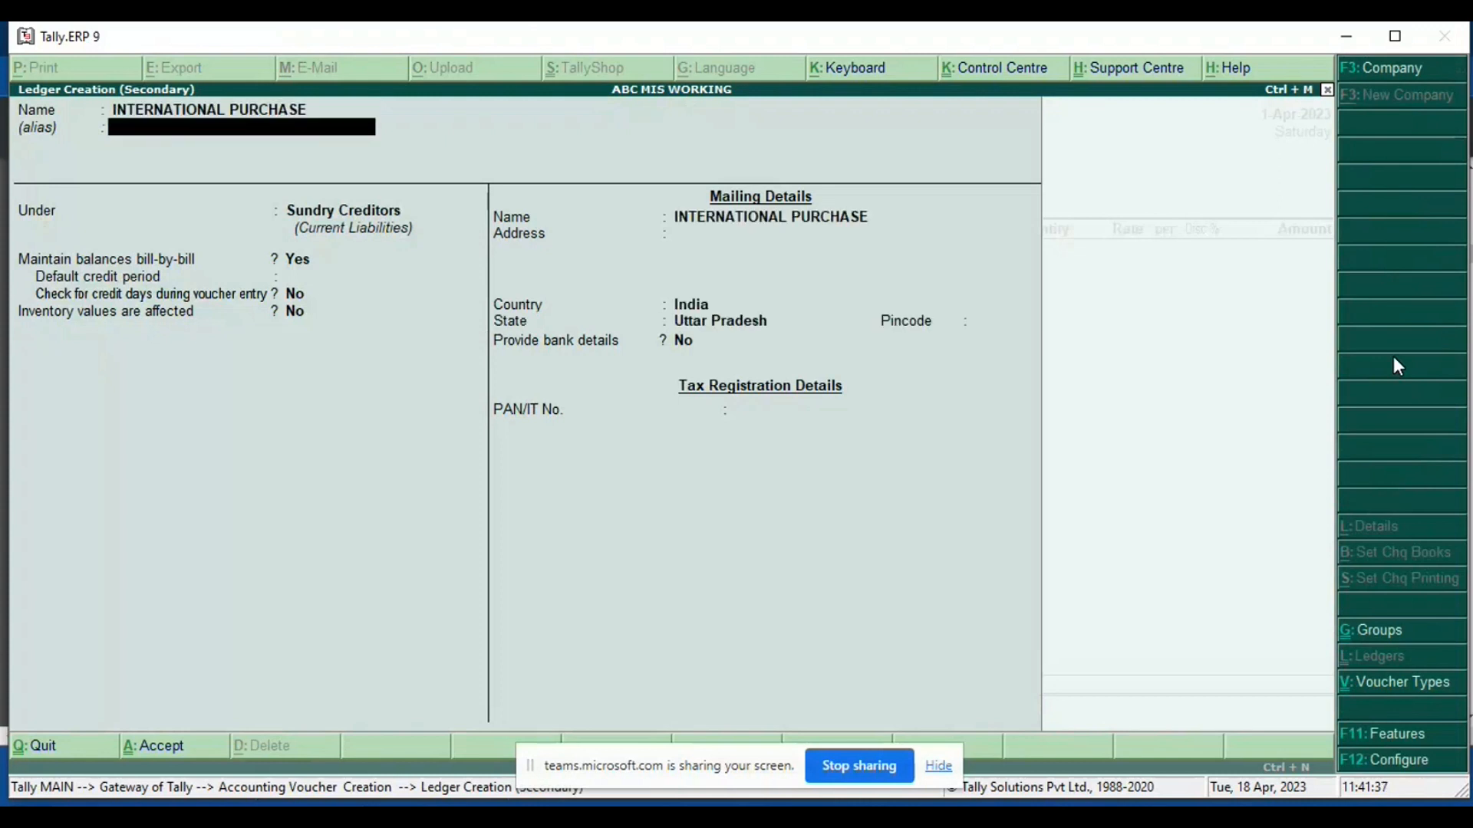
key(Return)
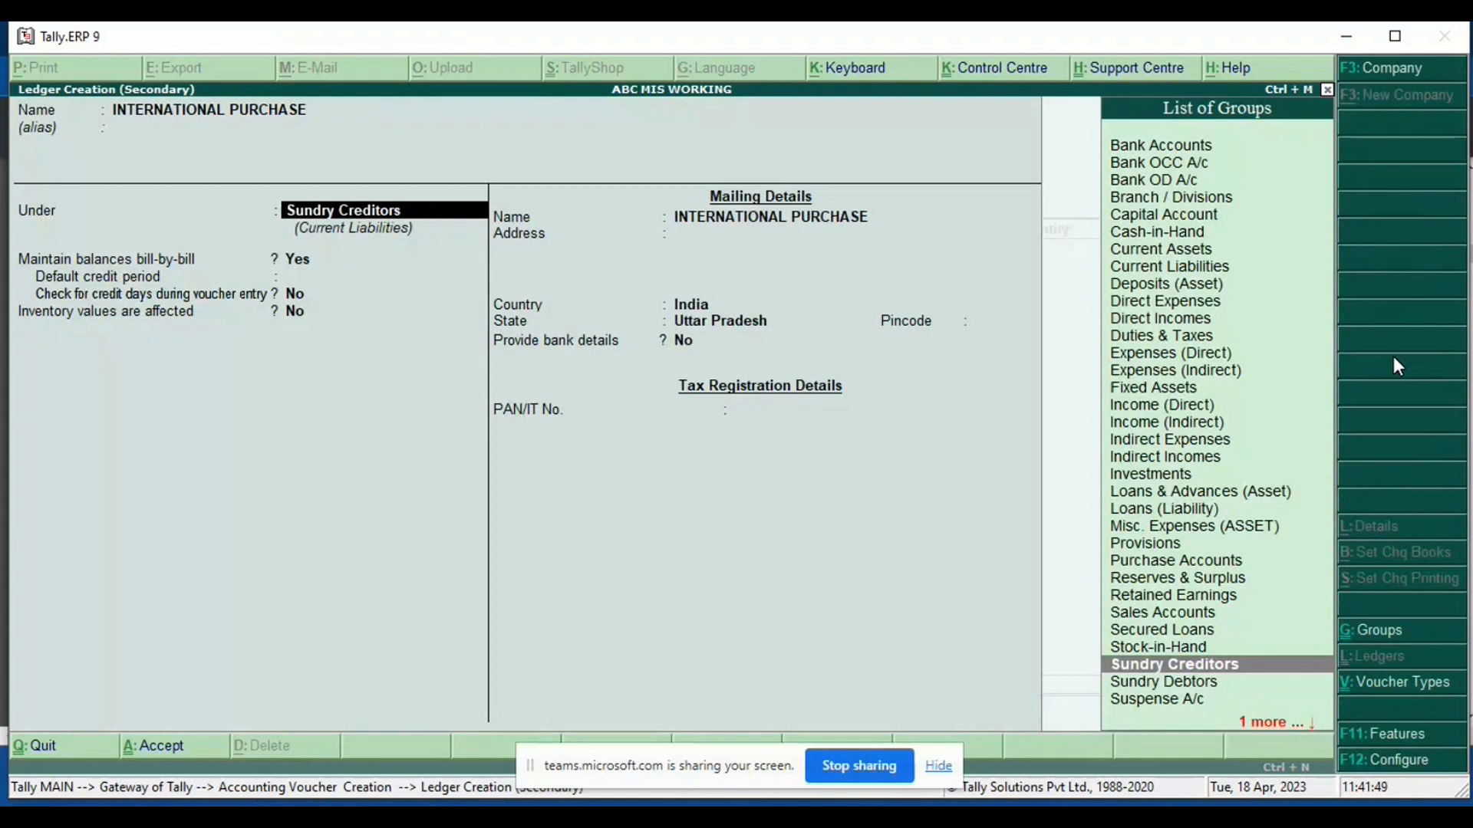
text(PU)
key(Return)
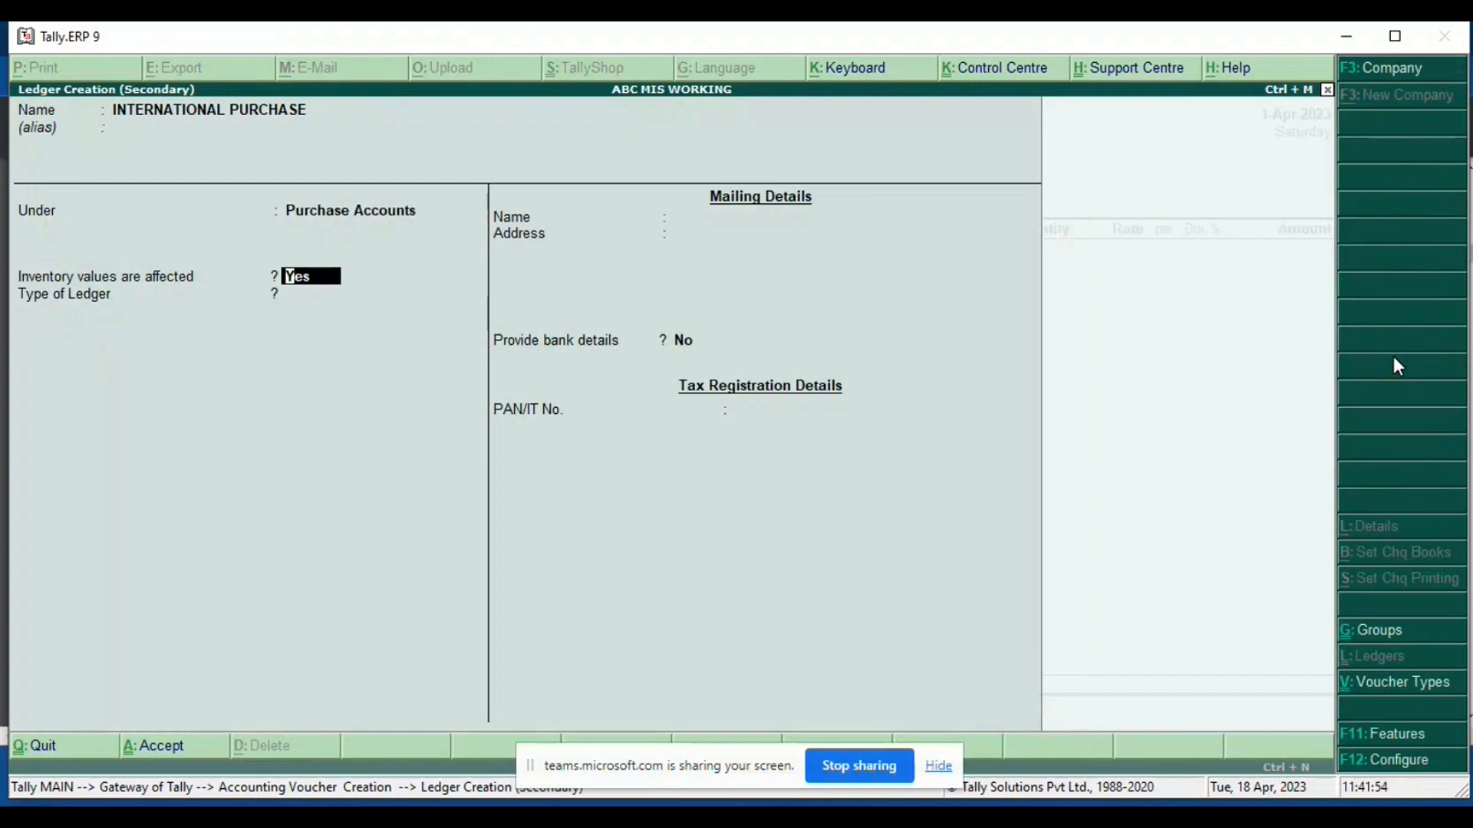
key(ctrl+a)
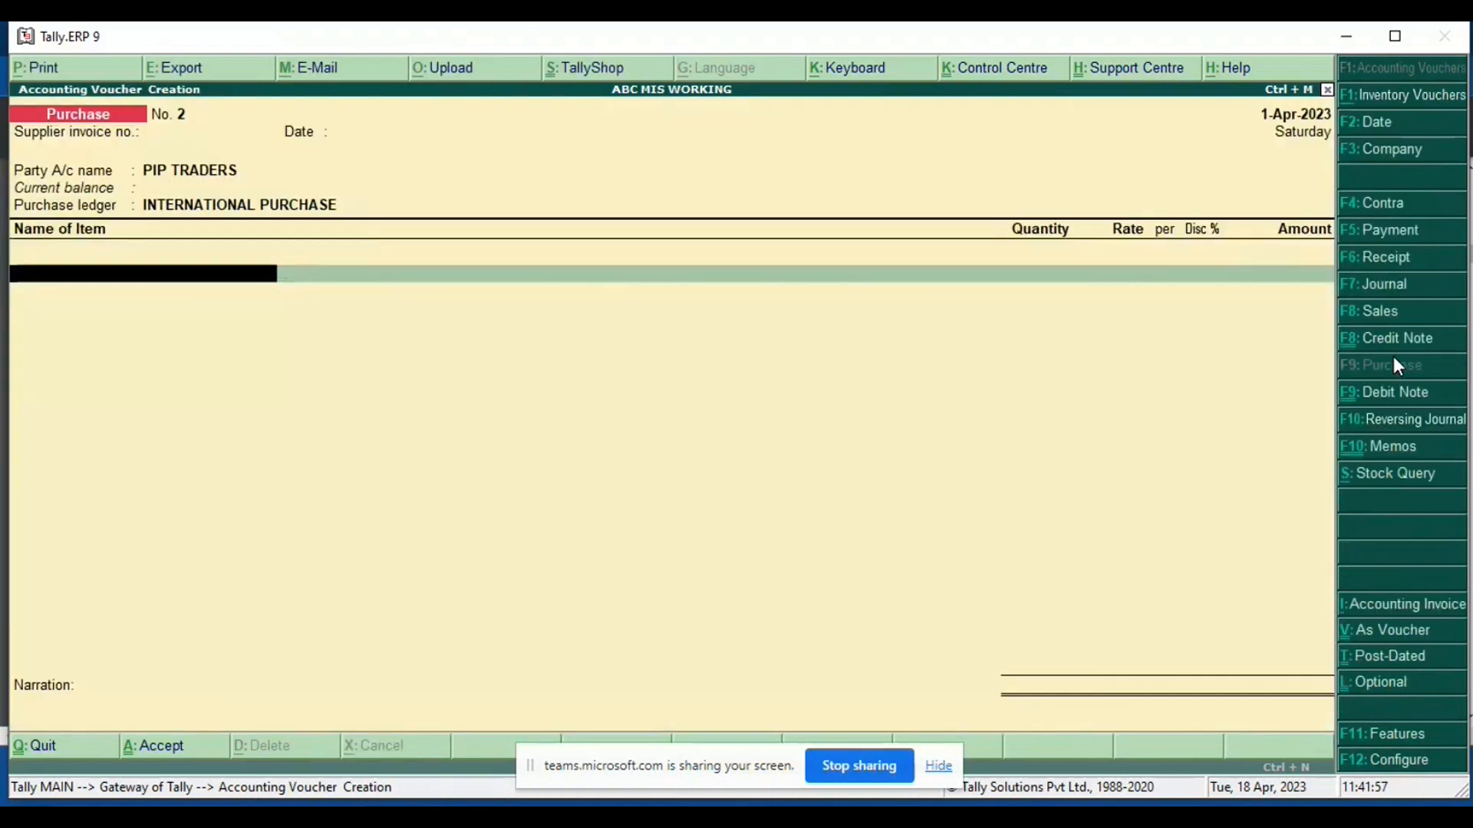
Step: Start a new stock item named K6 MOBILE PHONES, as listed in the PDF, with NOS as its unit
key(alt+Tab)
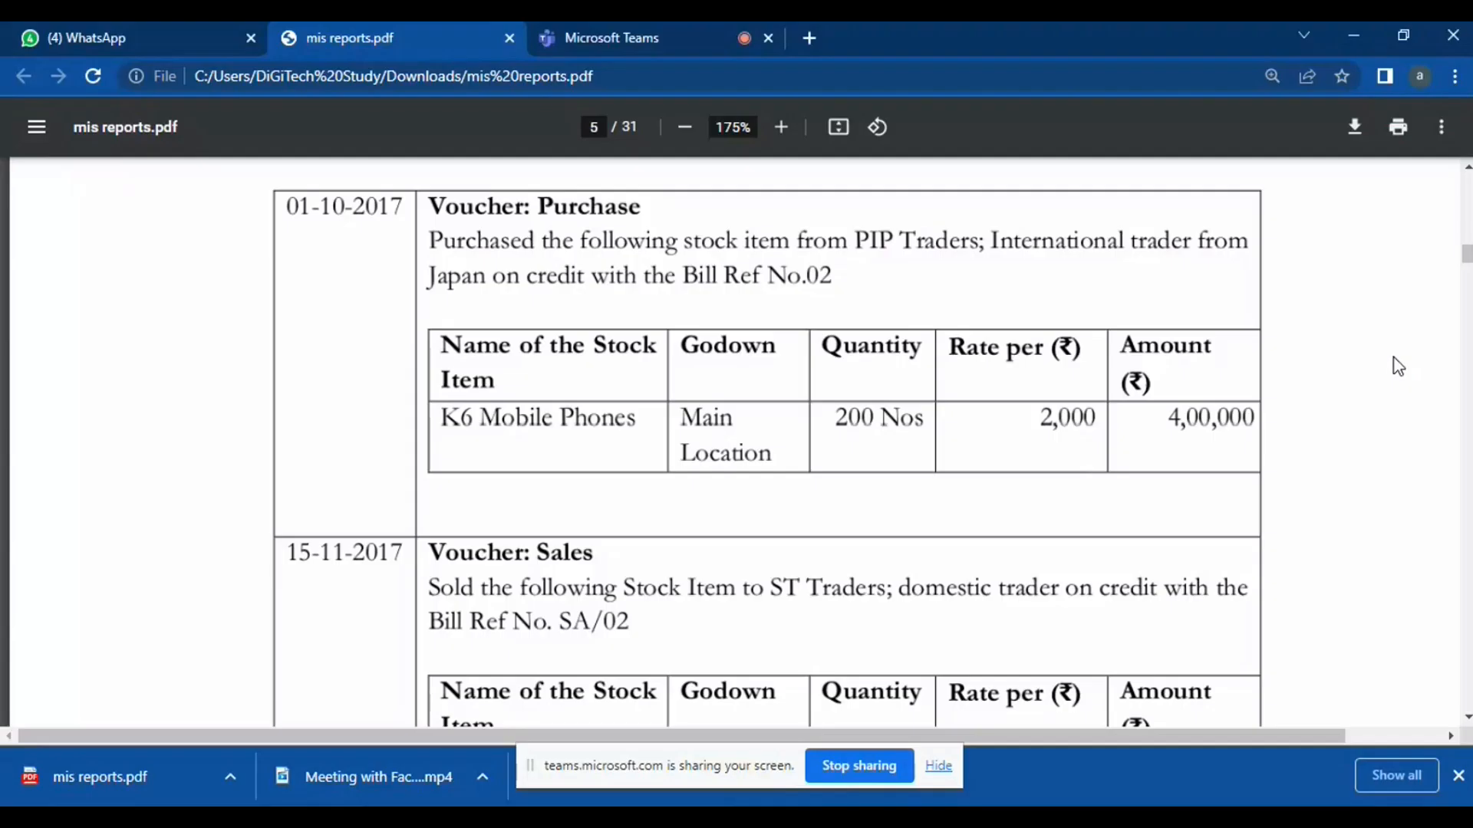
key(alt+Tab)
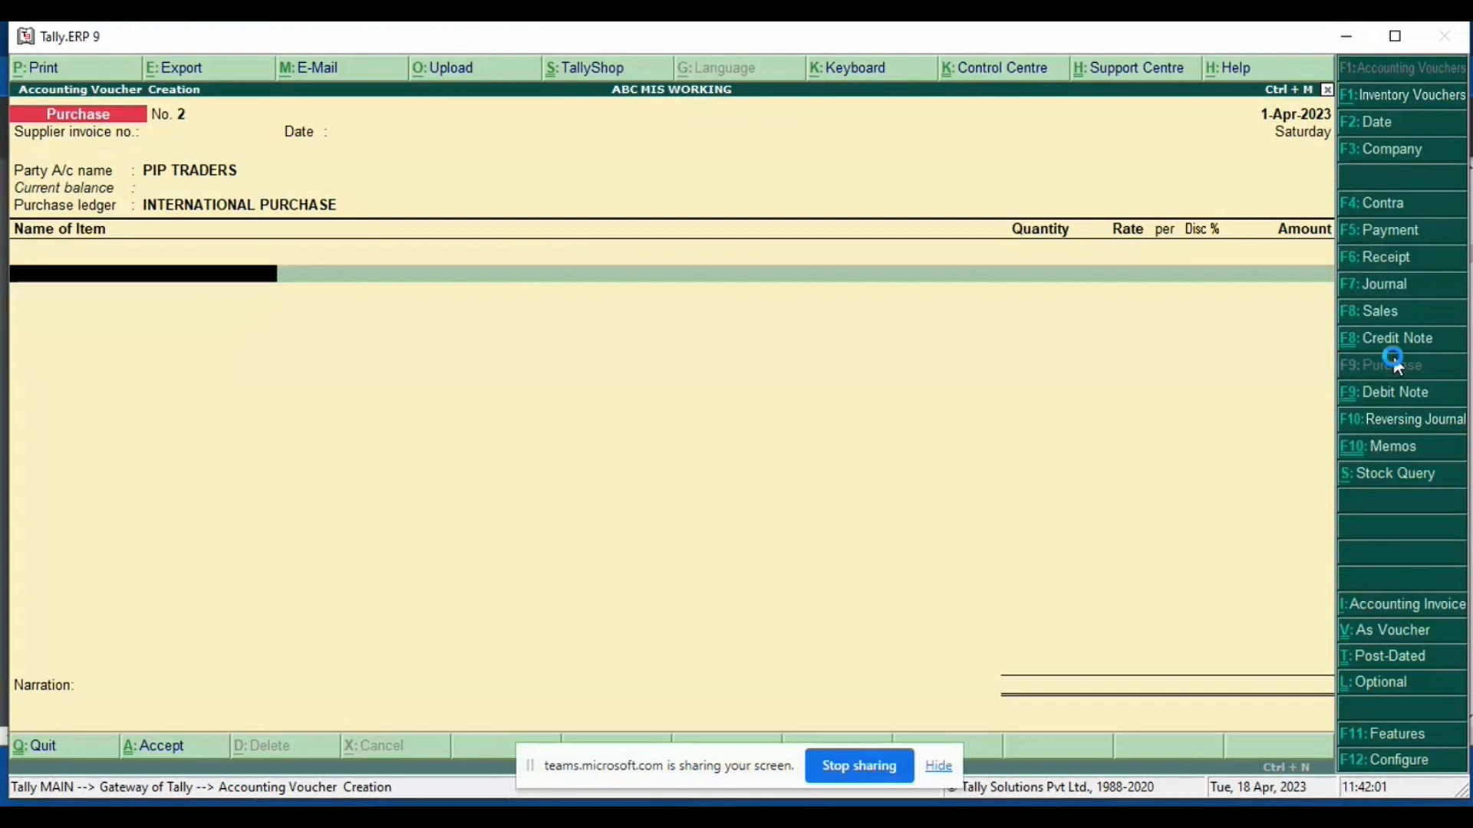
key(alt+c)
text(K6 M)
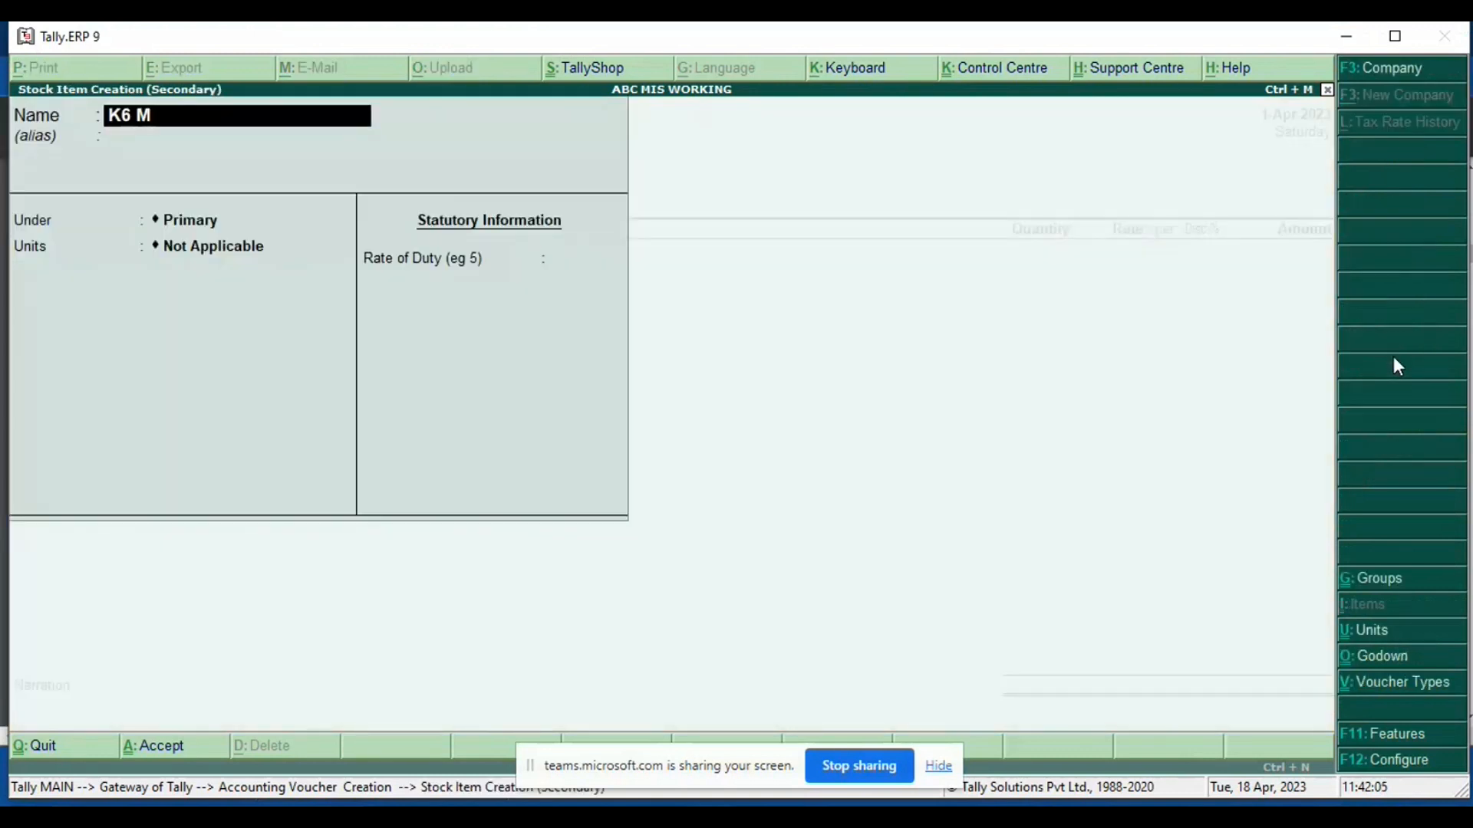
text(OBILE)
text( PJ)
text(HONES)
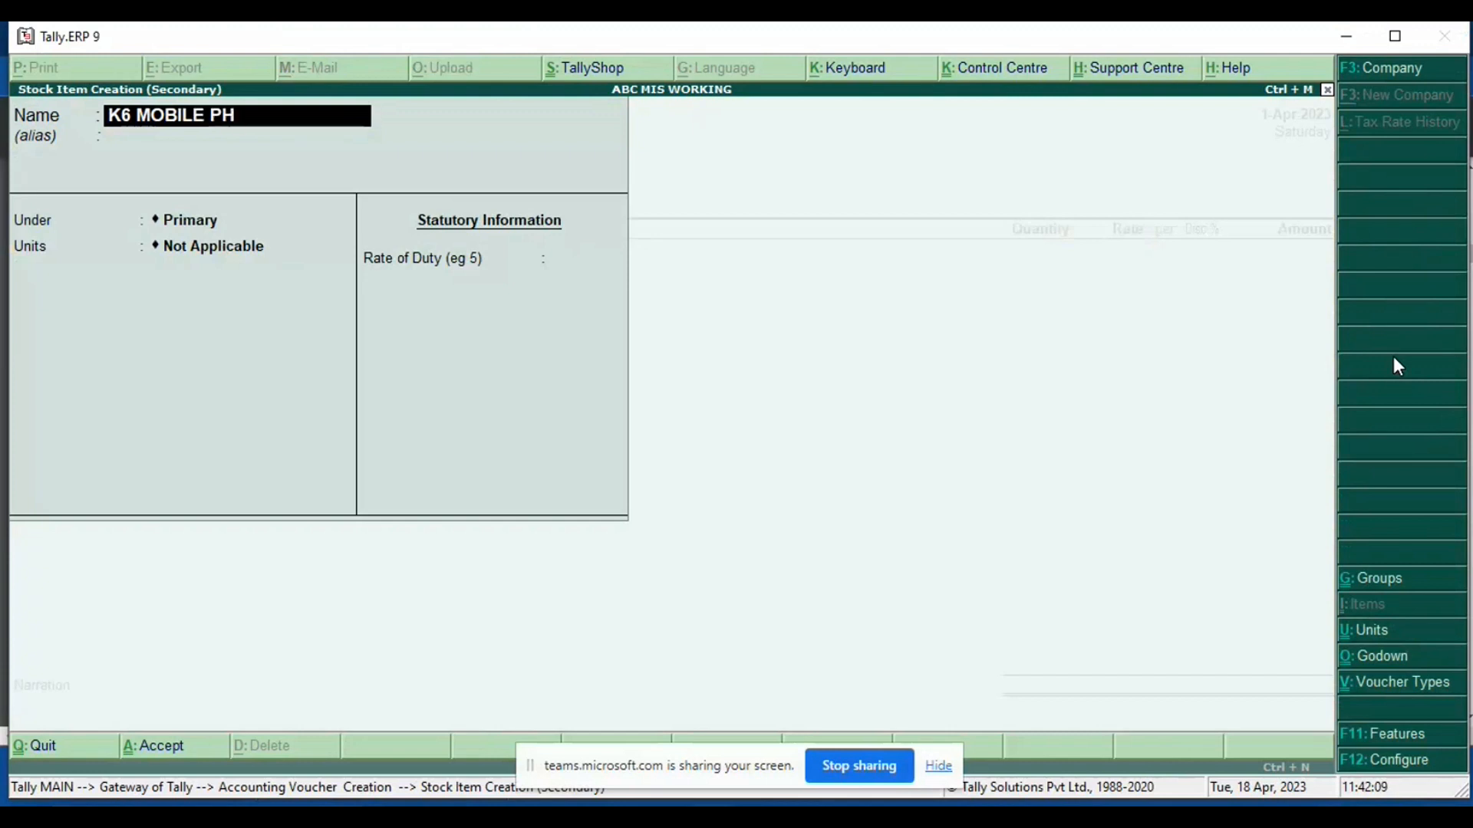
key(Return)
key(Return)
key(Return)
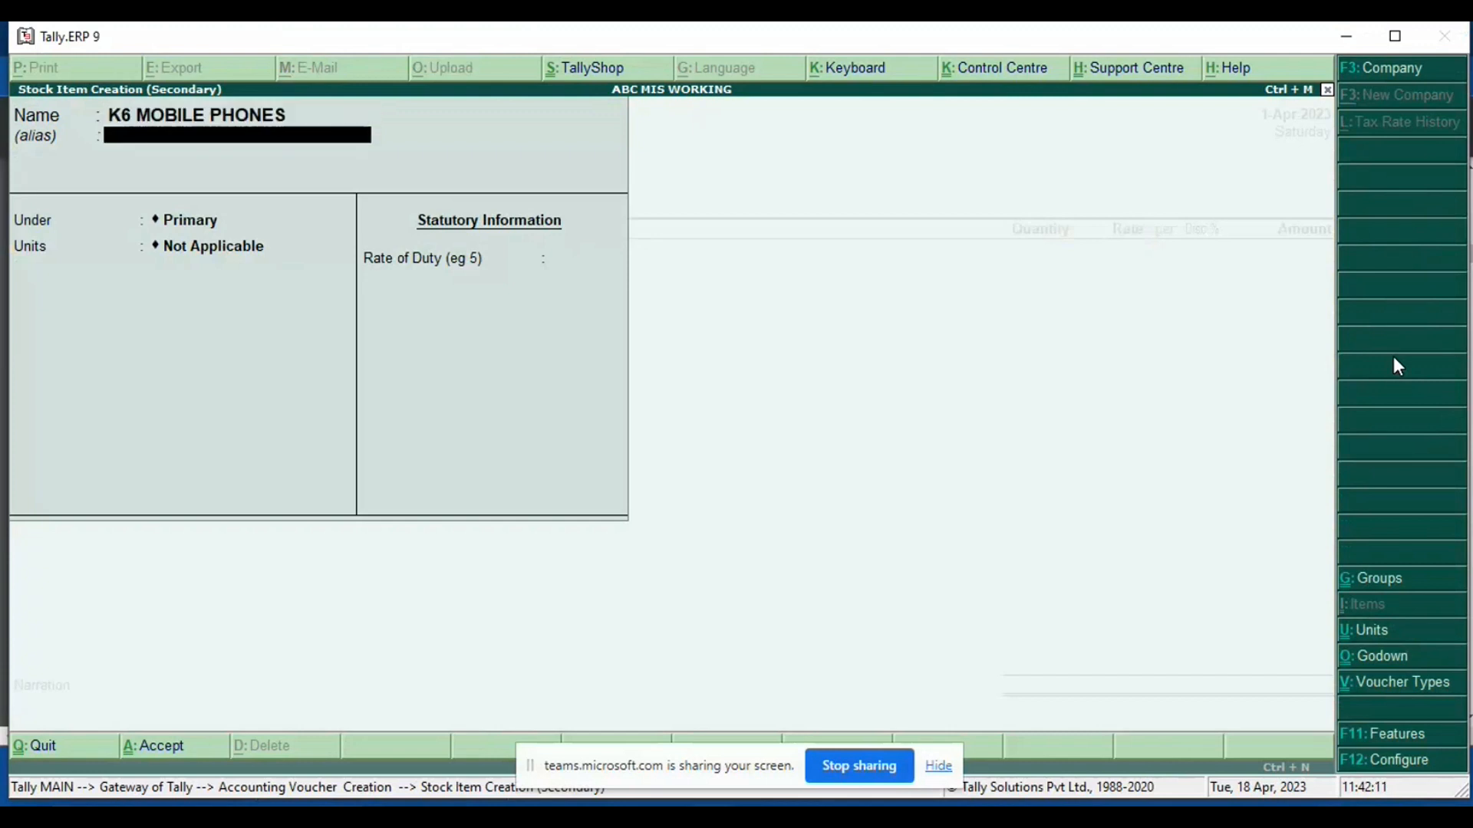
key(Down)
key(Return)
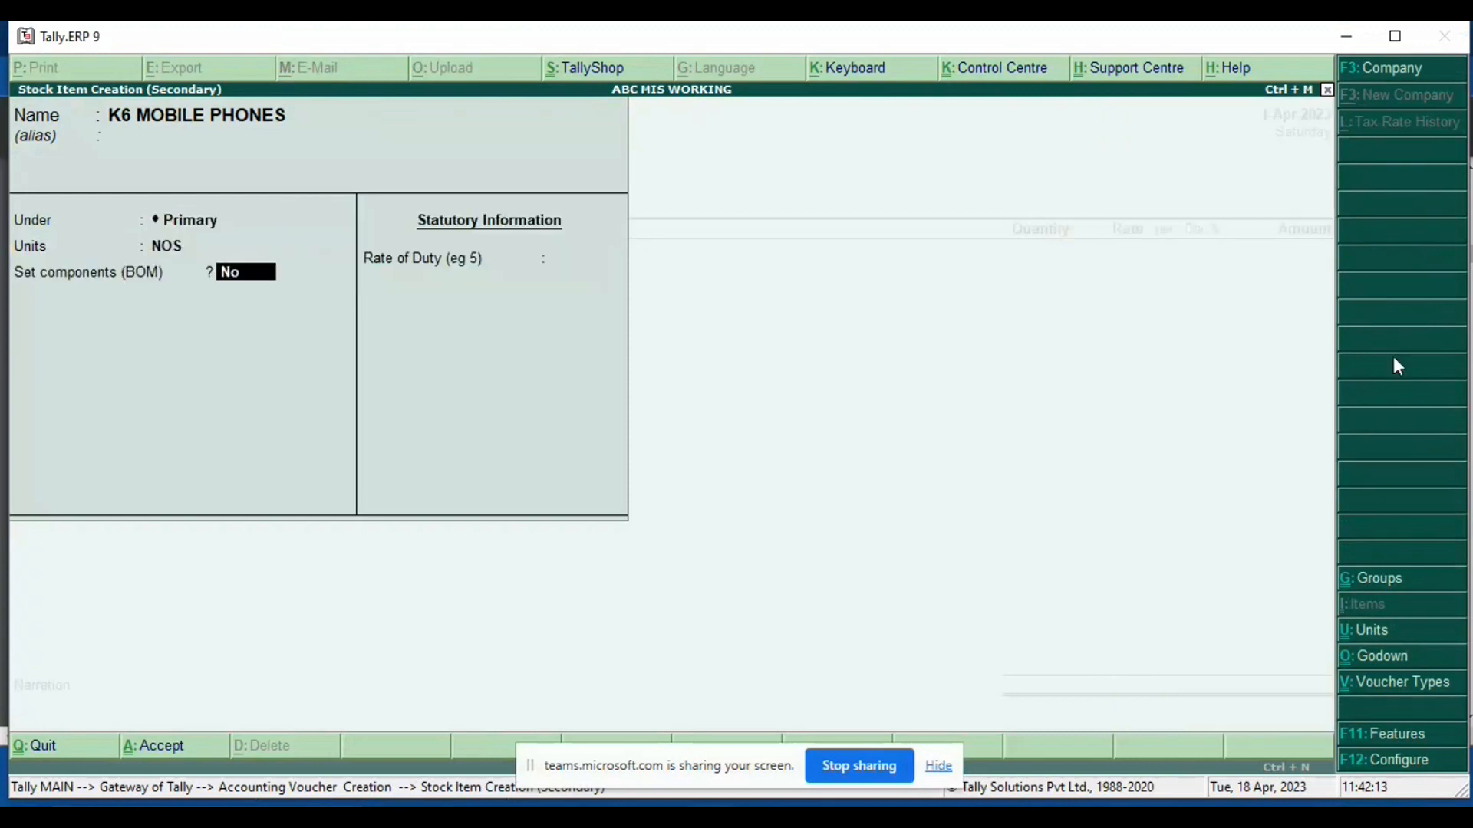
Step: Place the K6 MOBILE PHONES item under the Mobile stock group and save it into the voucher
key(Up)
key(Up)
key(Up)
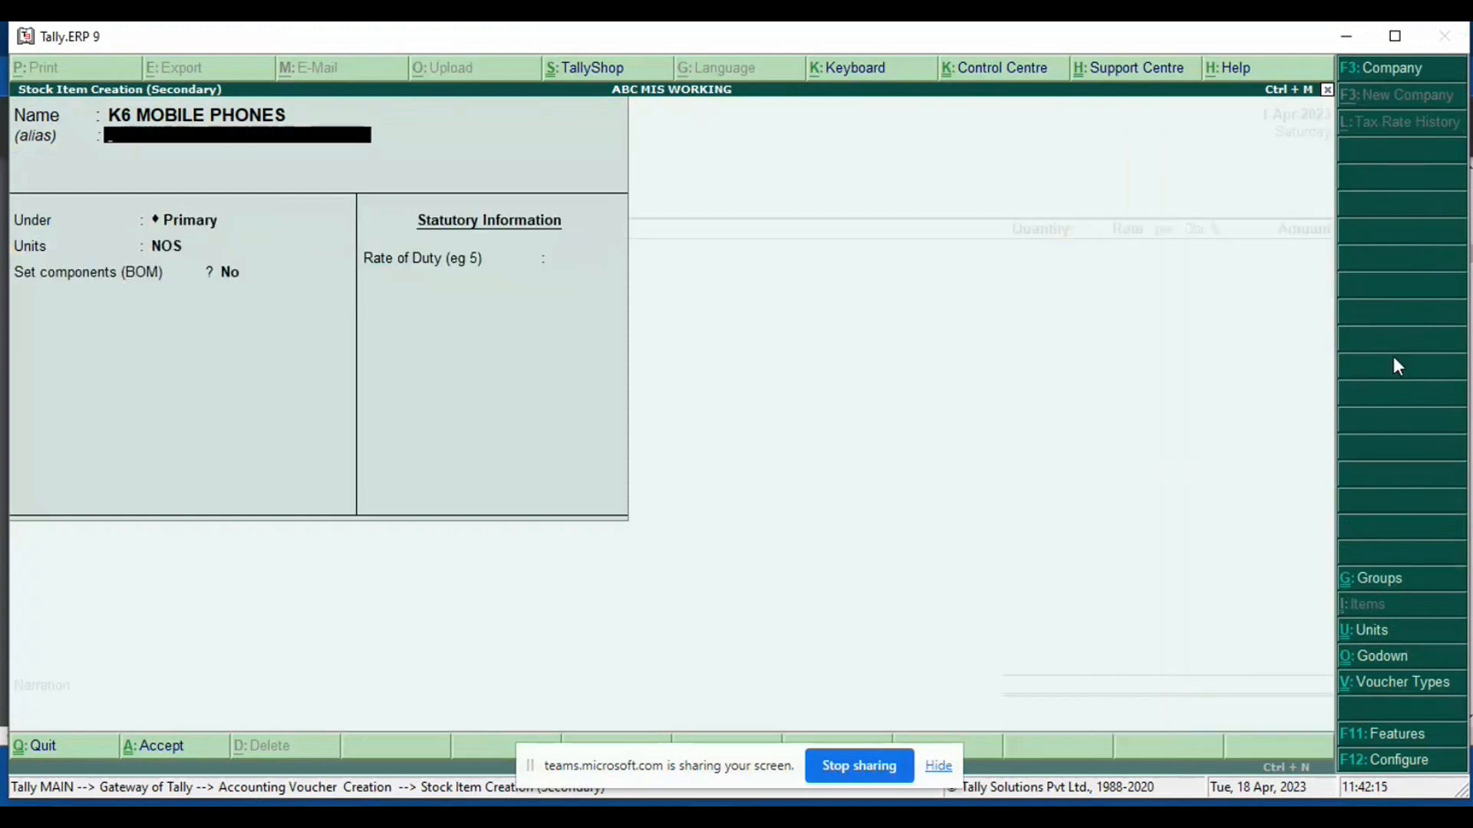
key(Return)
key(Down)
key(Return)
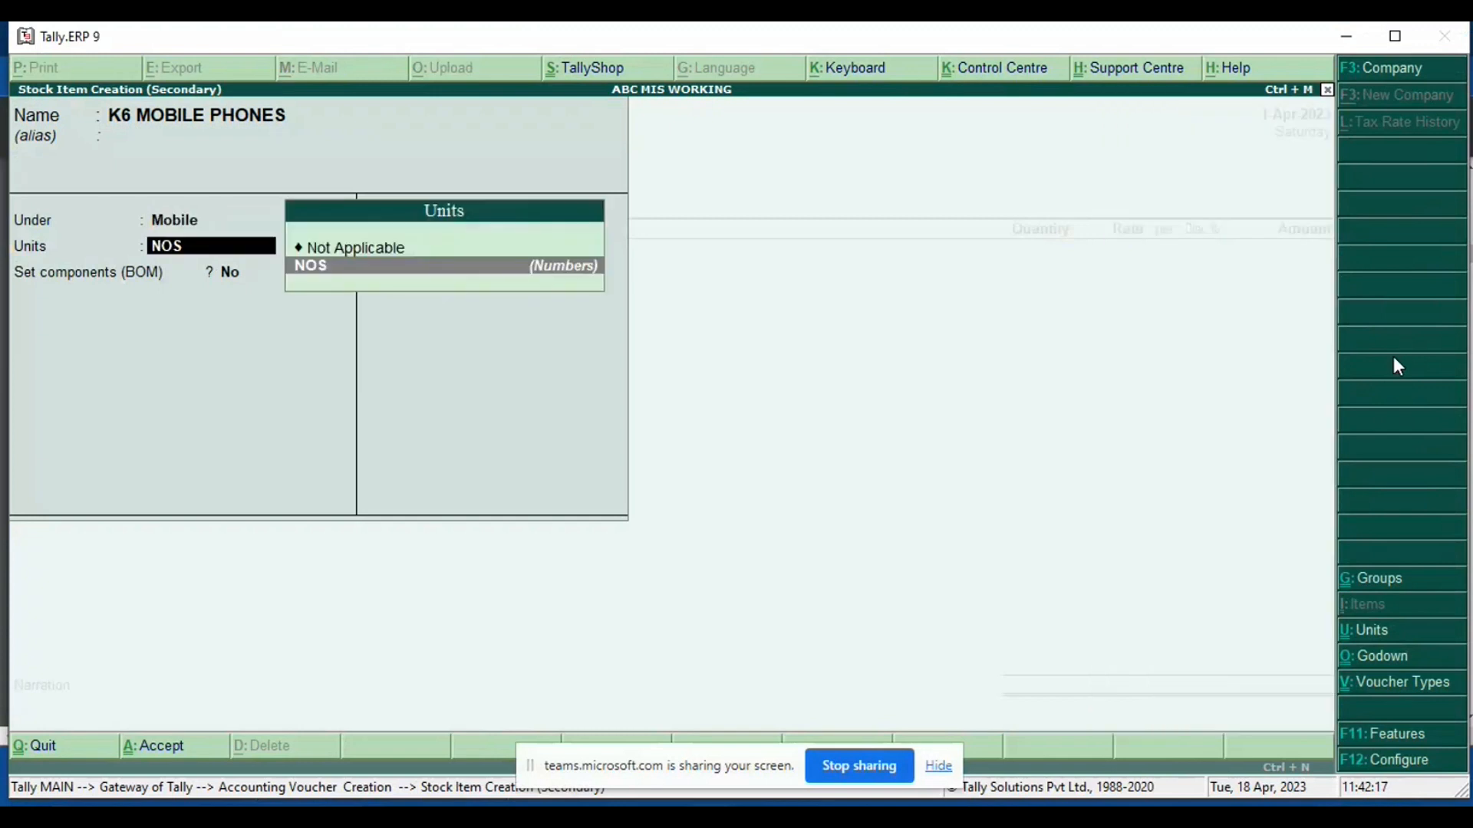
key(ctrl+a)
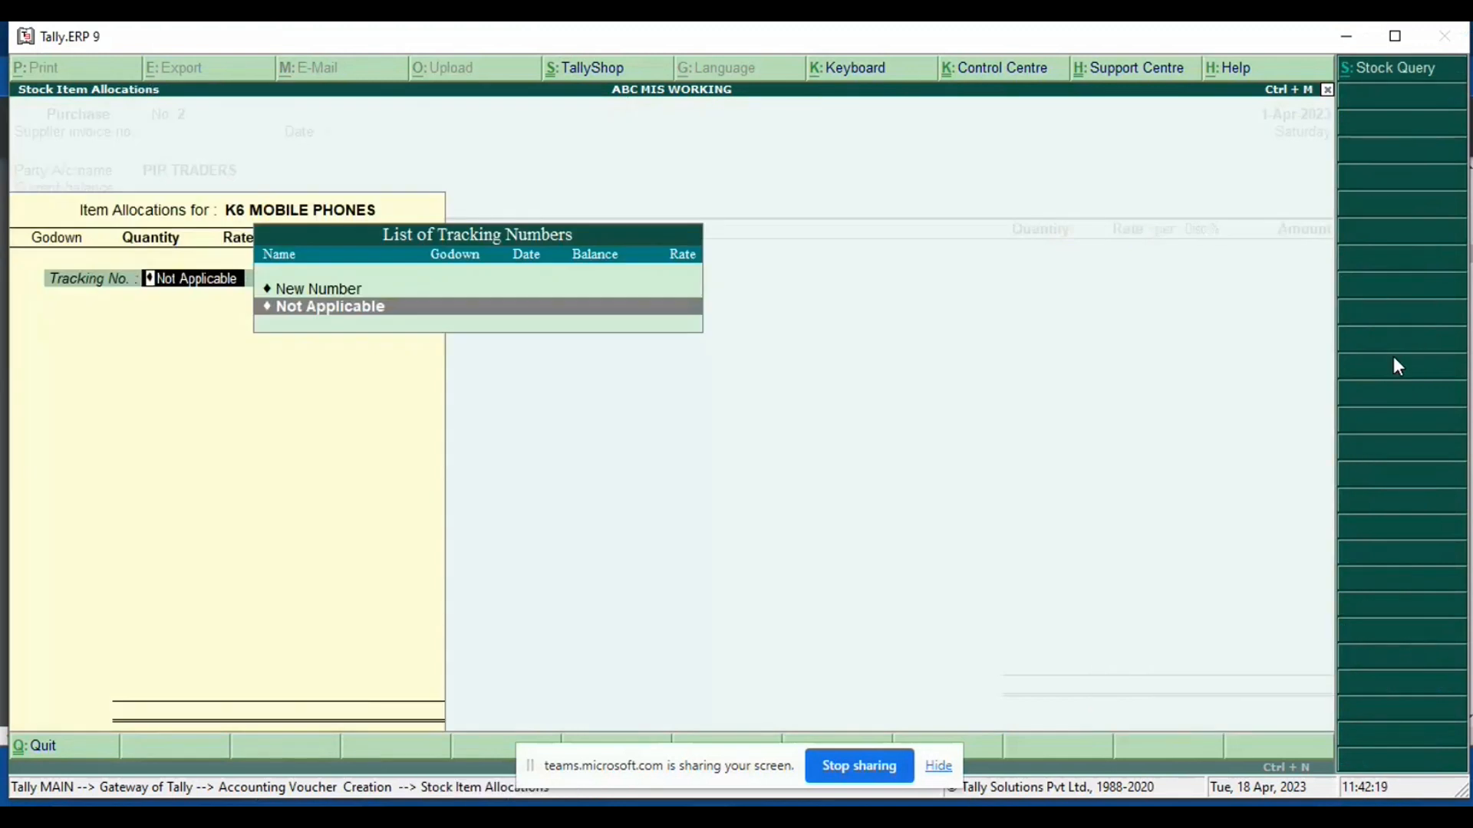
Step: Allocate 200 NOS of K6 MOBILE PHONES at 2,000 each to Main Location, with tracking number Not Applicable
key(Return)
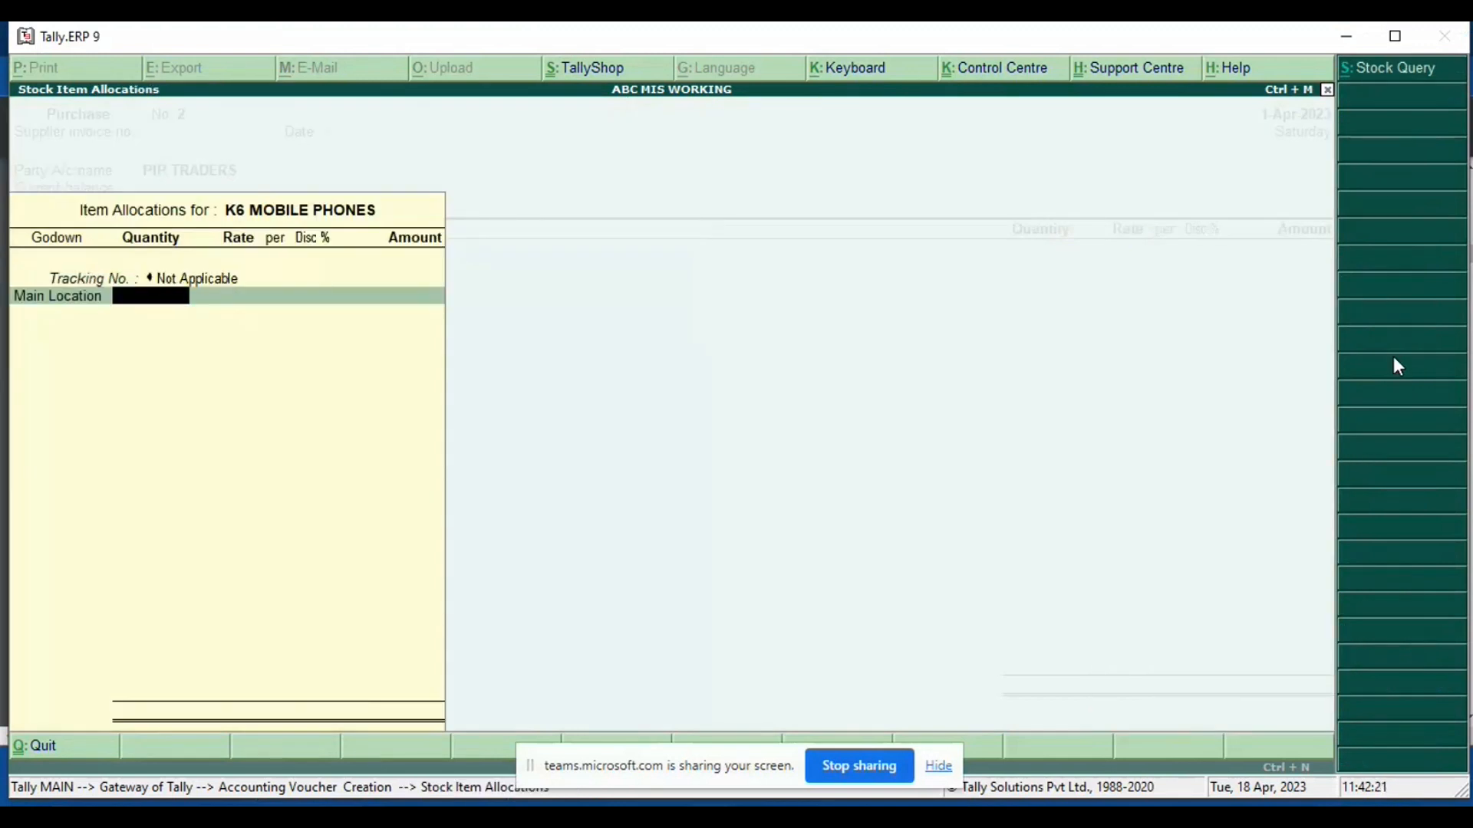
key(alt+Tab)
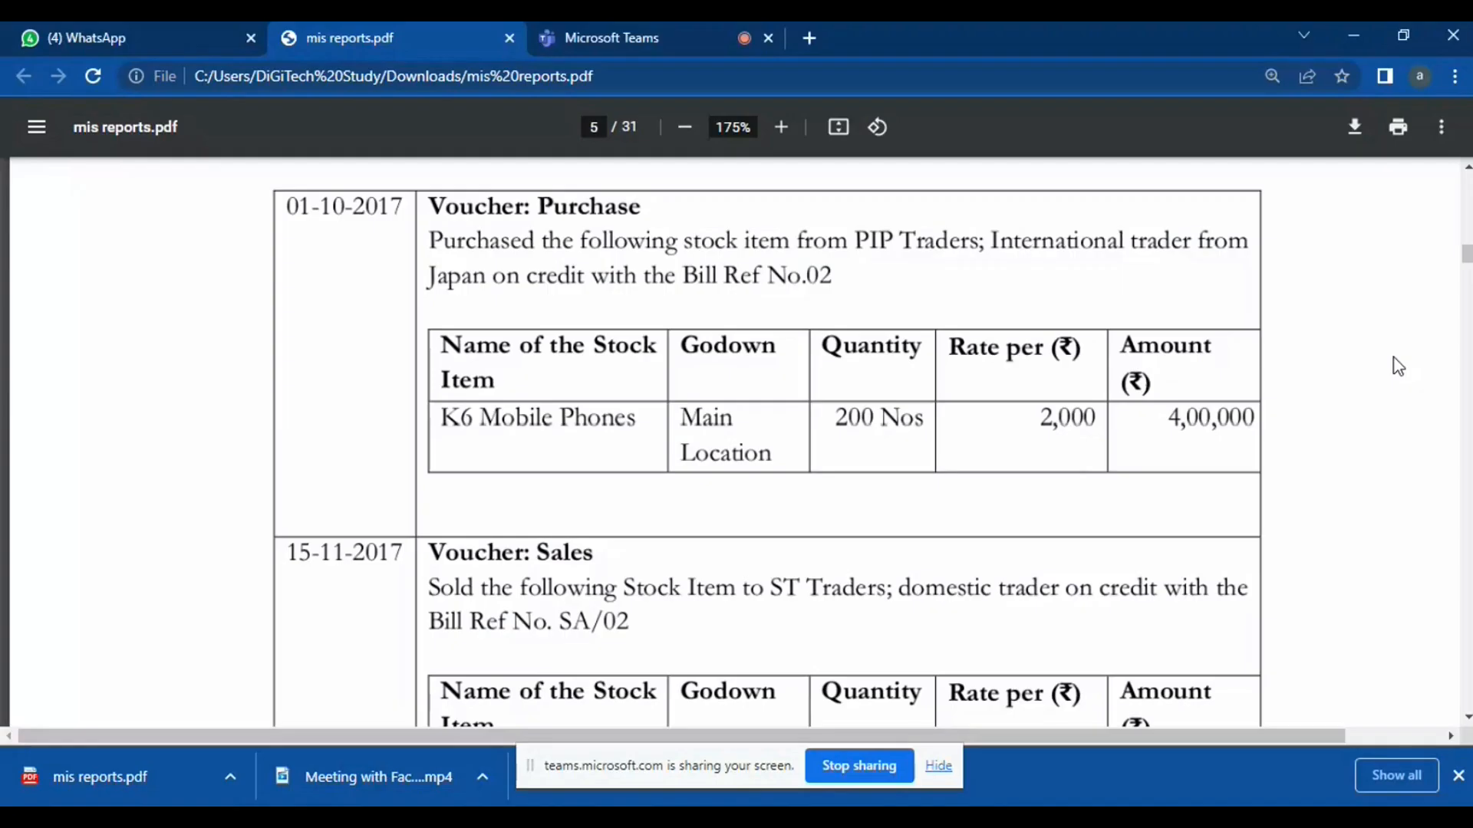
key(alt+Tab)
text(200)
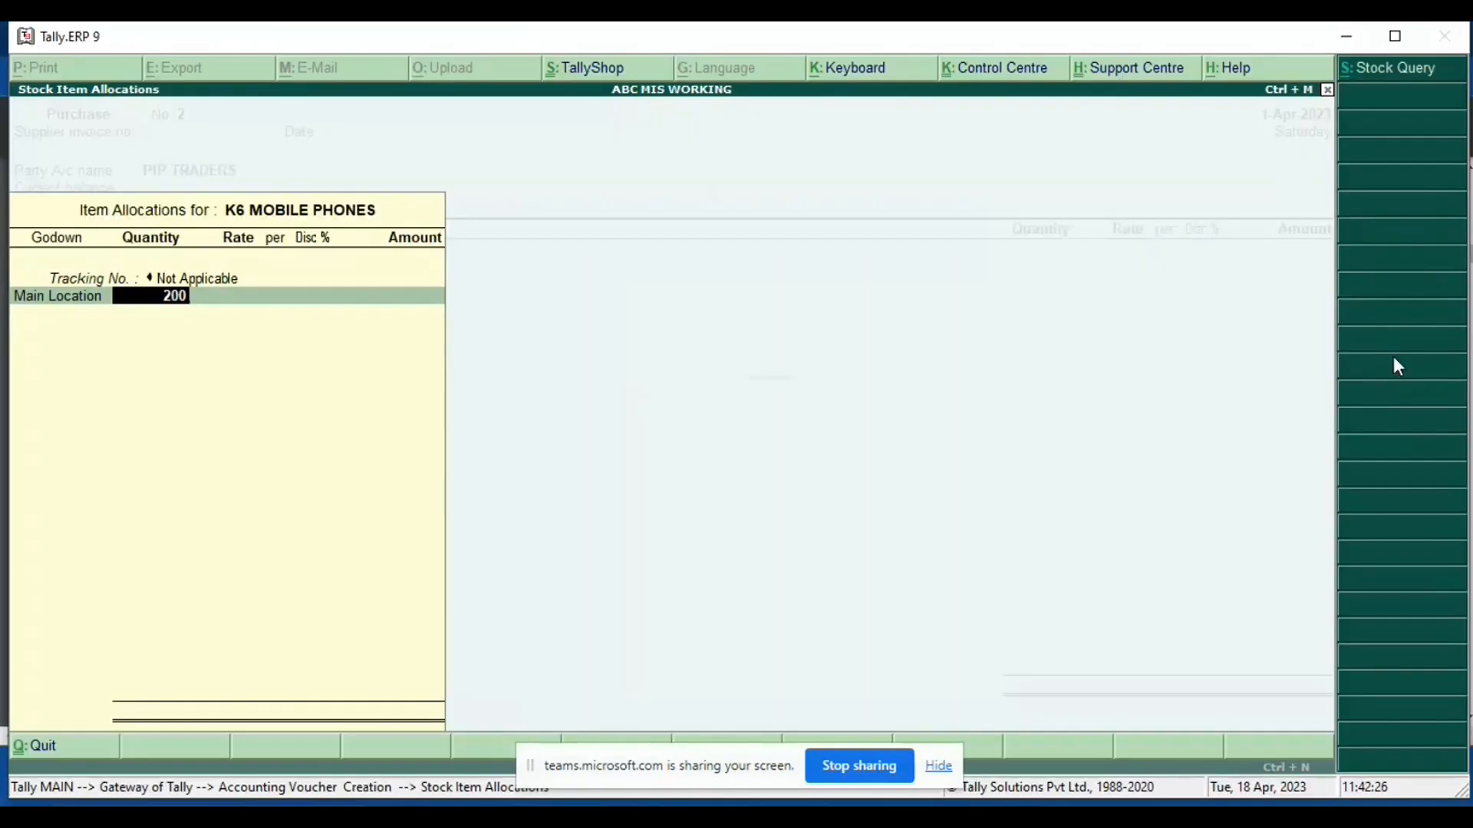
key(Return)
key(alt+Tab)
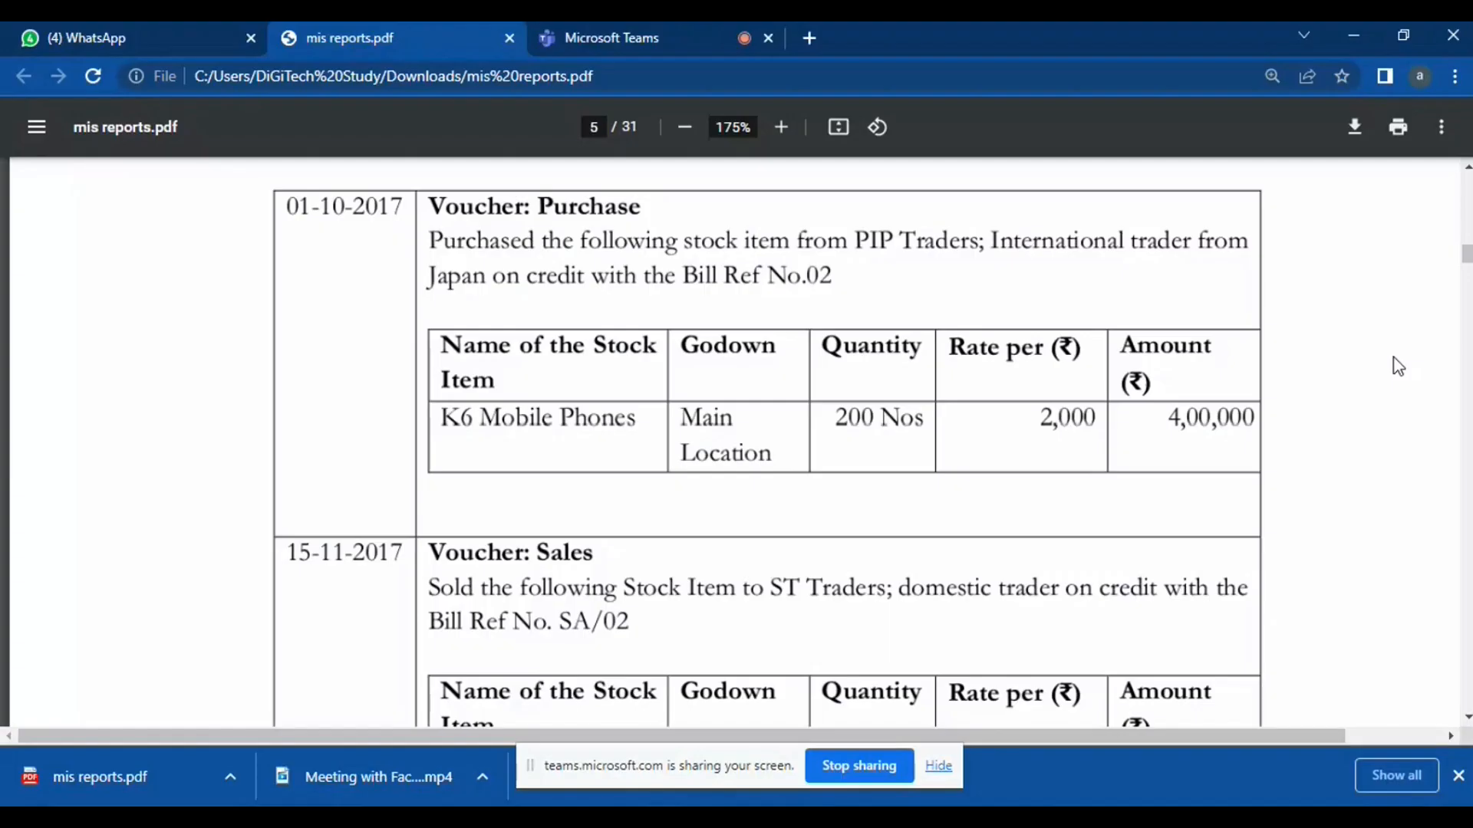
key(alt+Tab)
text(2)
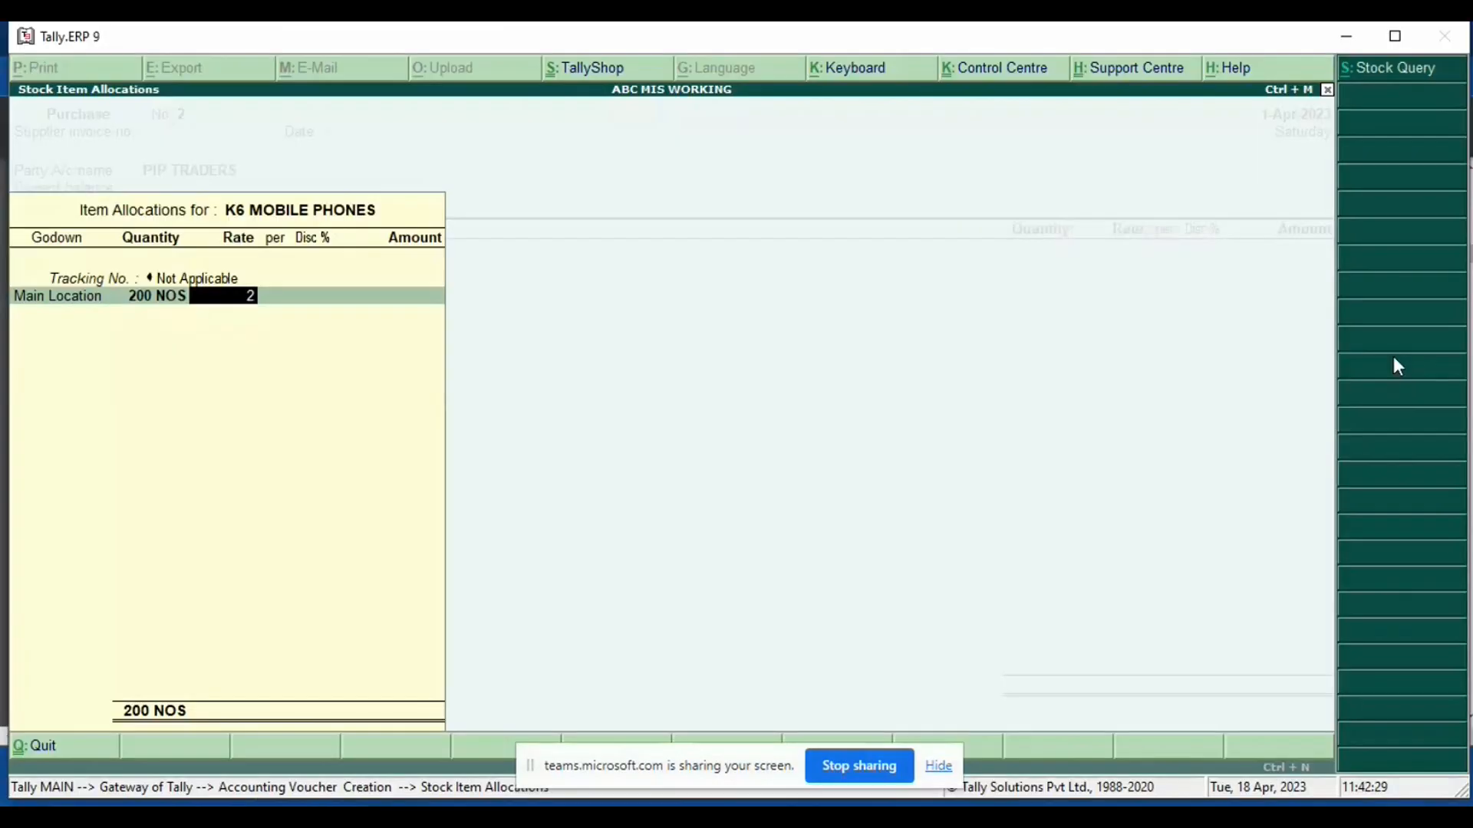
text(,000)
key(Return)
key(Return)
key(Return)
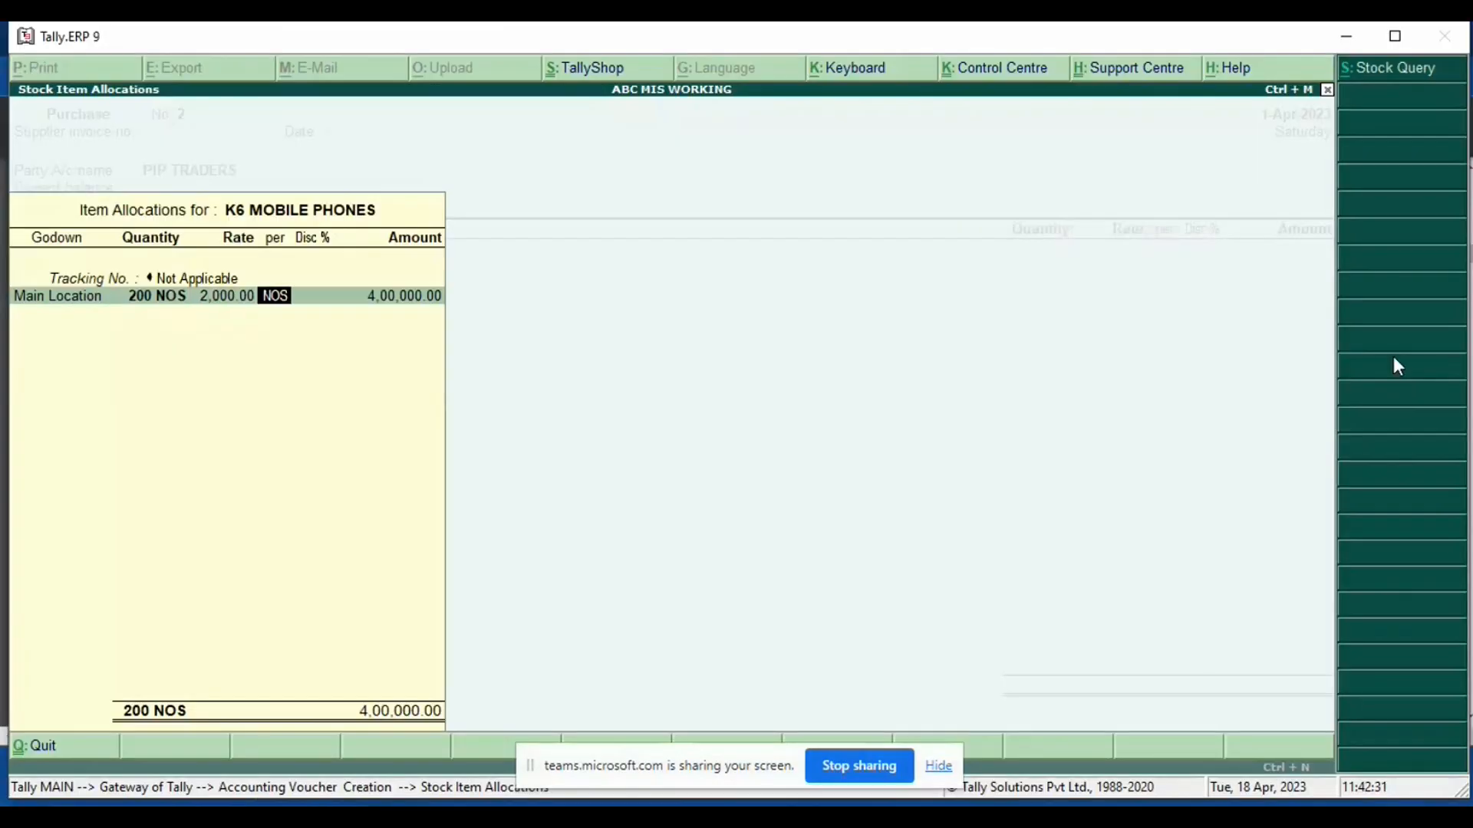
key(Return)
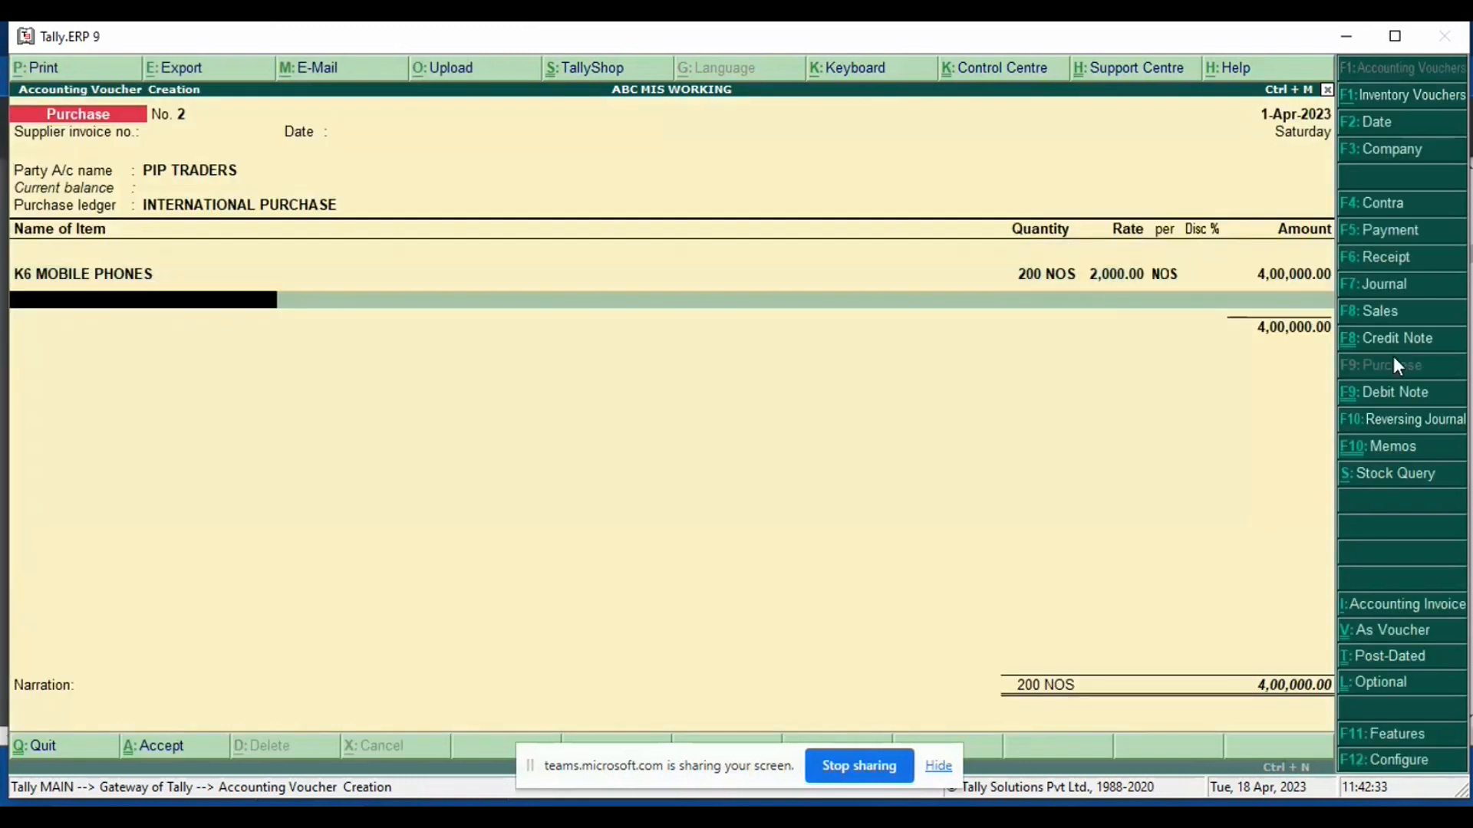
Step: Record the PIP TRADERS purchase amount as a New Ref bill and save the purchase voucher
key(Return)
key(Return)
key(Return)
key(Return)
key(Return)
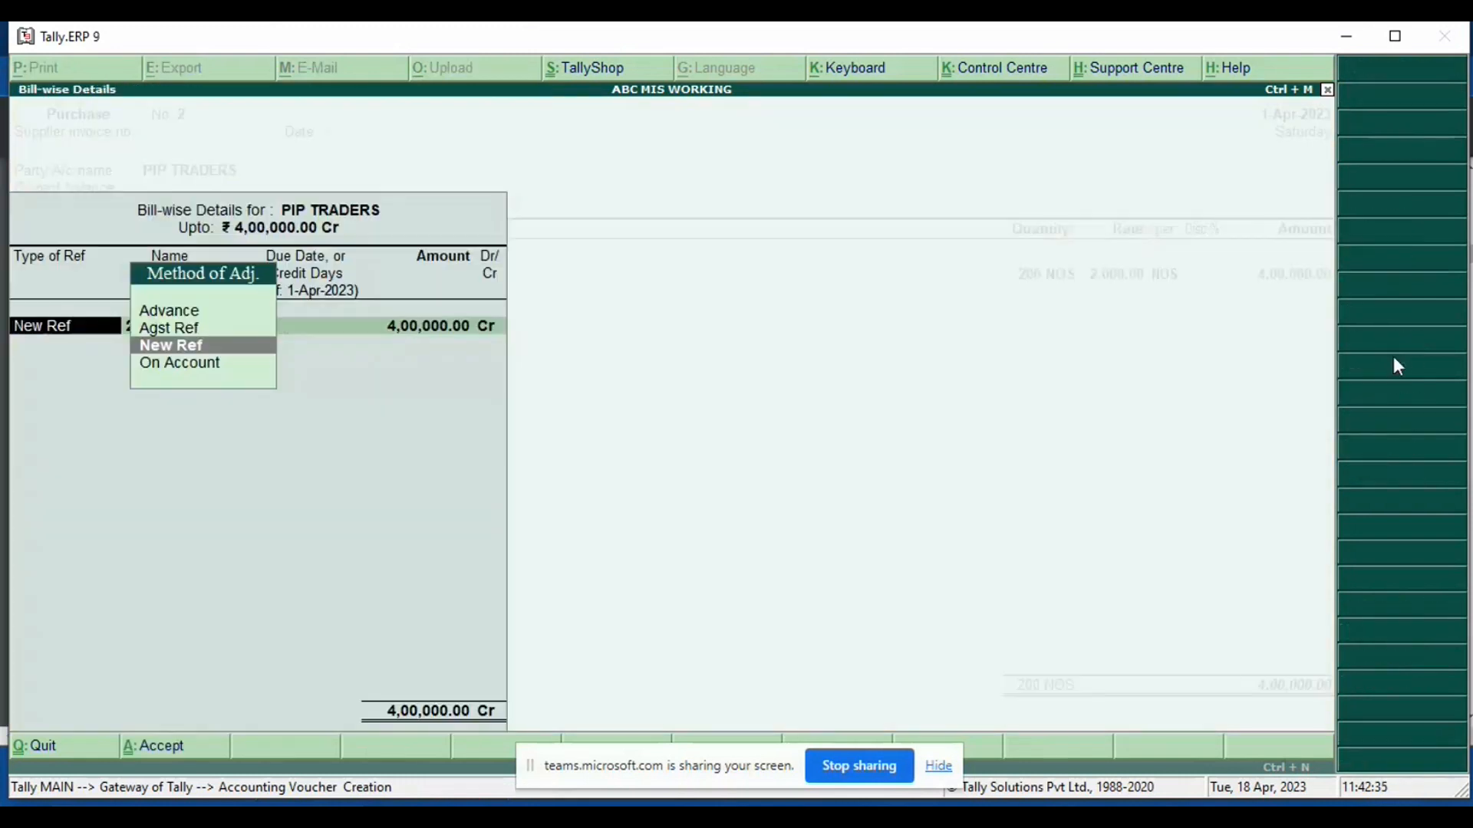
key(Return)
key(Return)
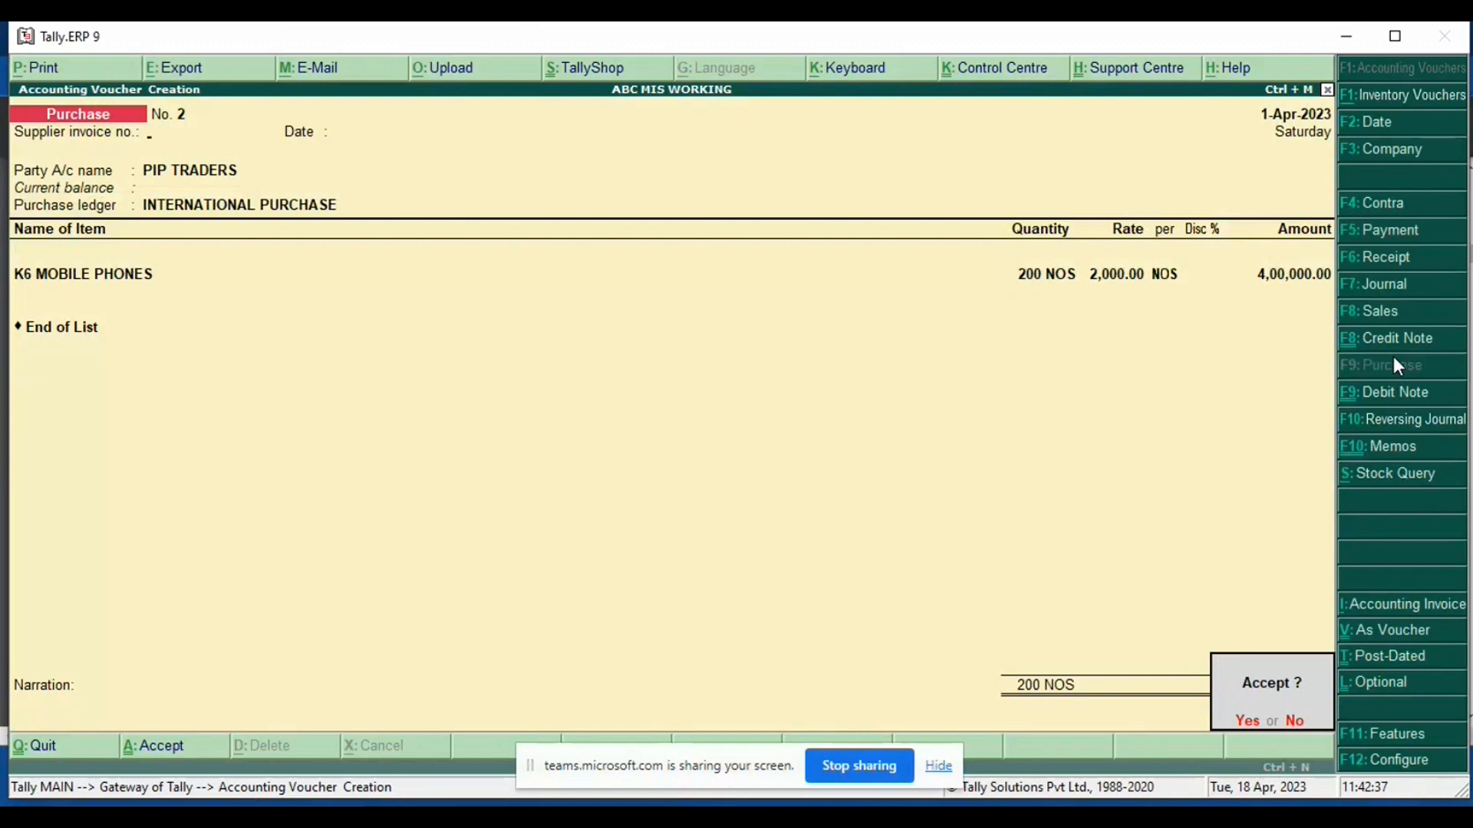
key(Return)
Step: Start a sales voucher for the PDF's 15-11-2017 credit sale and go to its party account
key(alt+Tab)
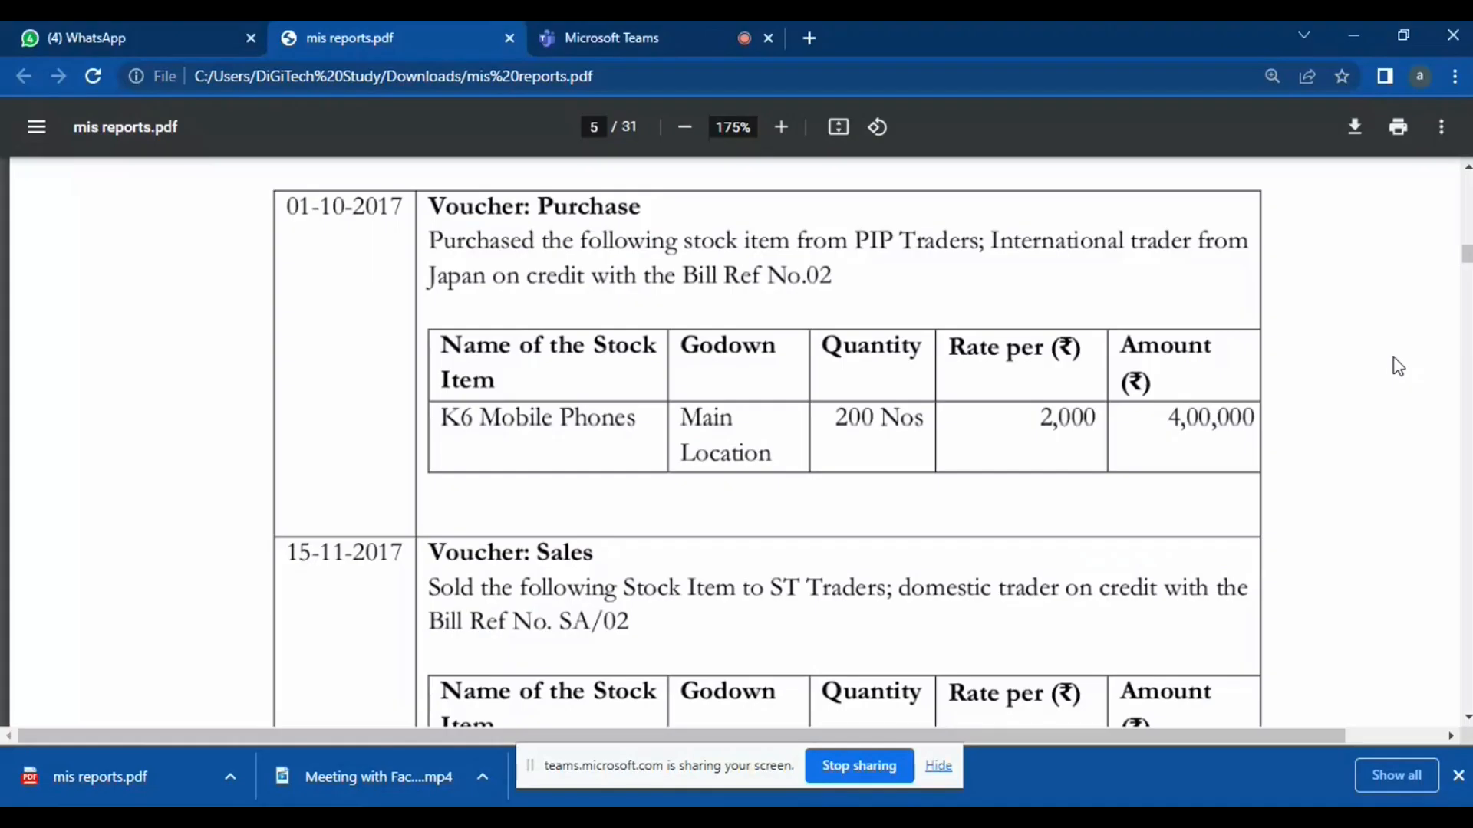
scroll(1398, 366, down, 4)
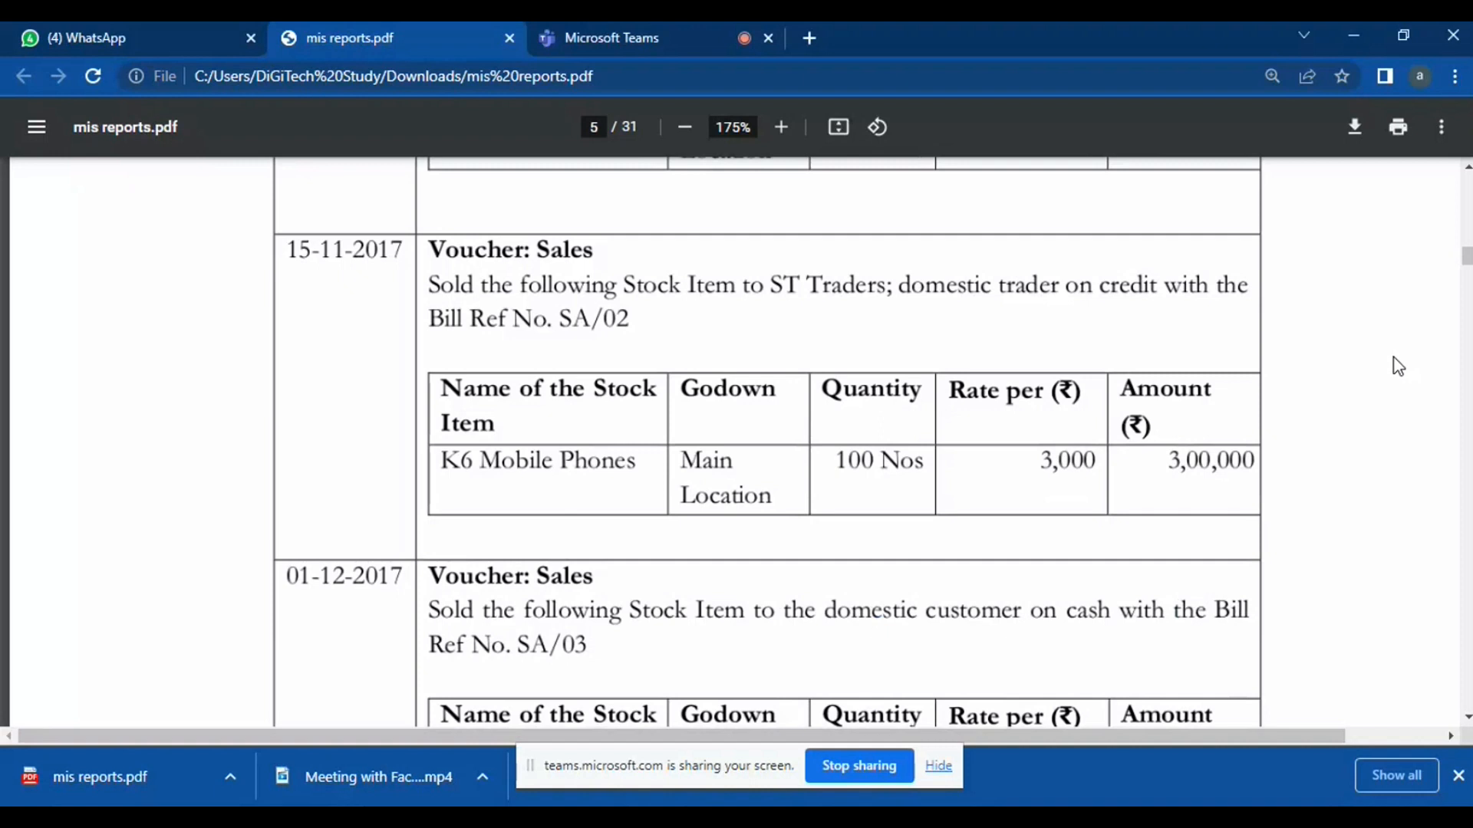
key(alt+Tab)
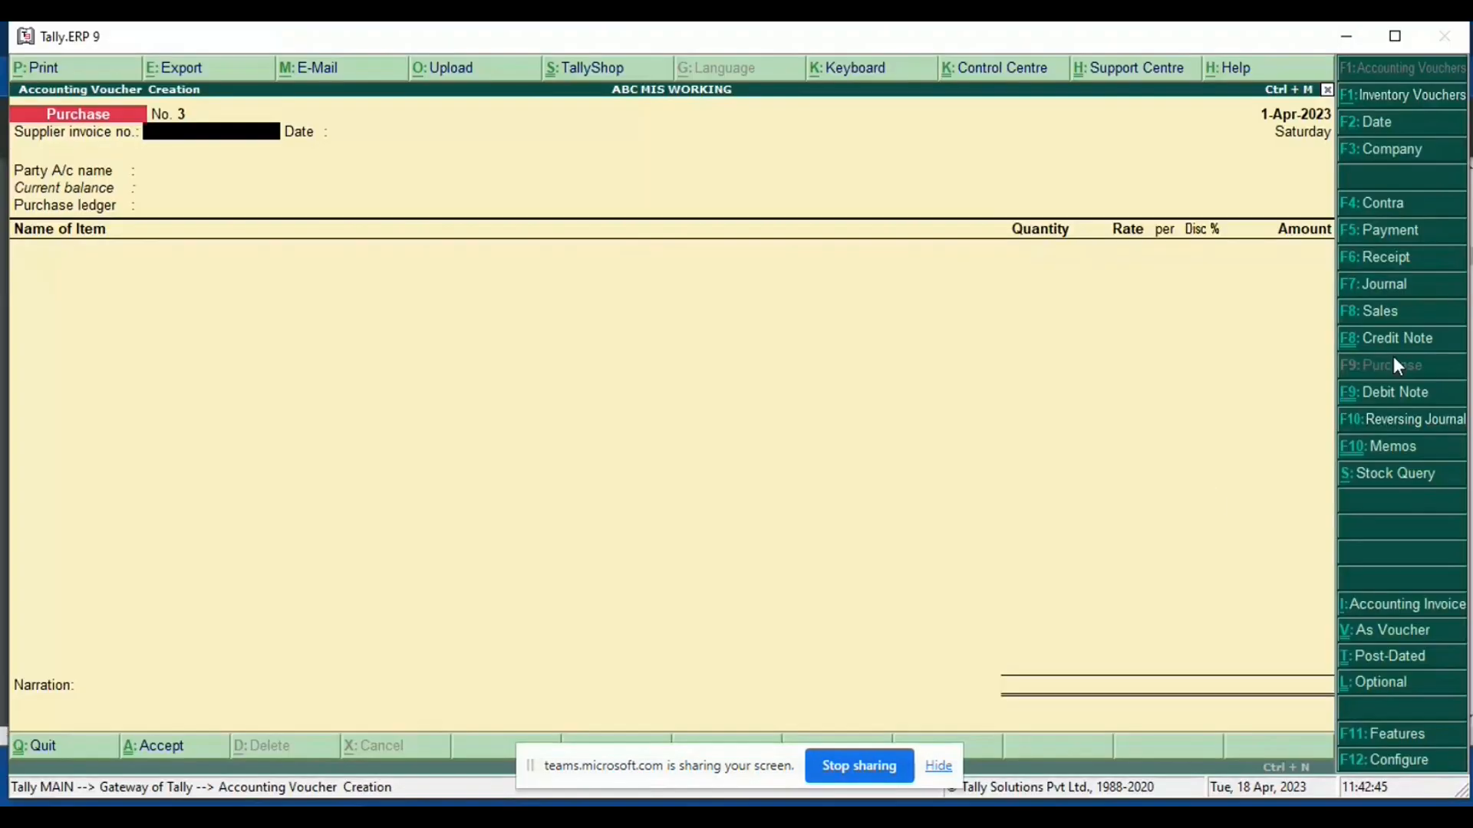
click(1373, 311)
key(alt+Tab)
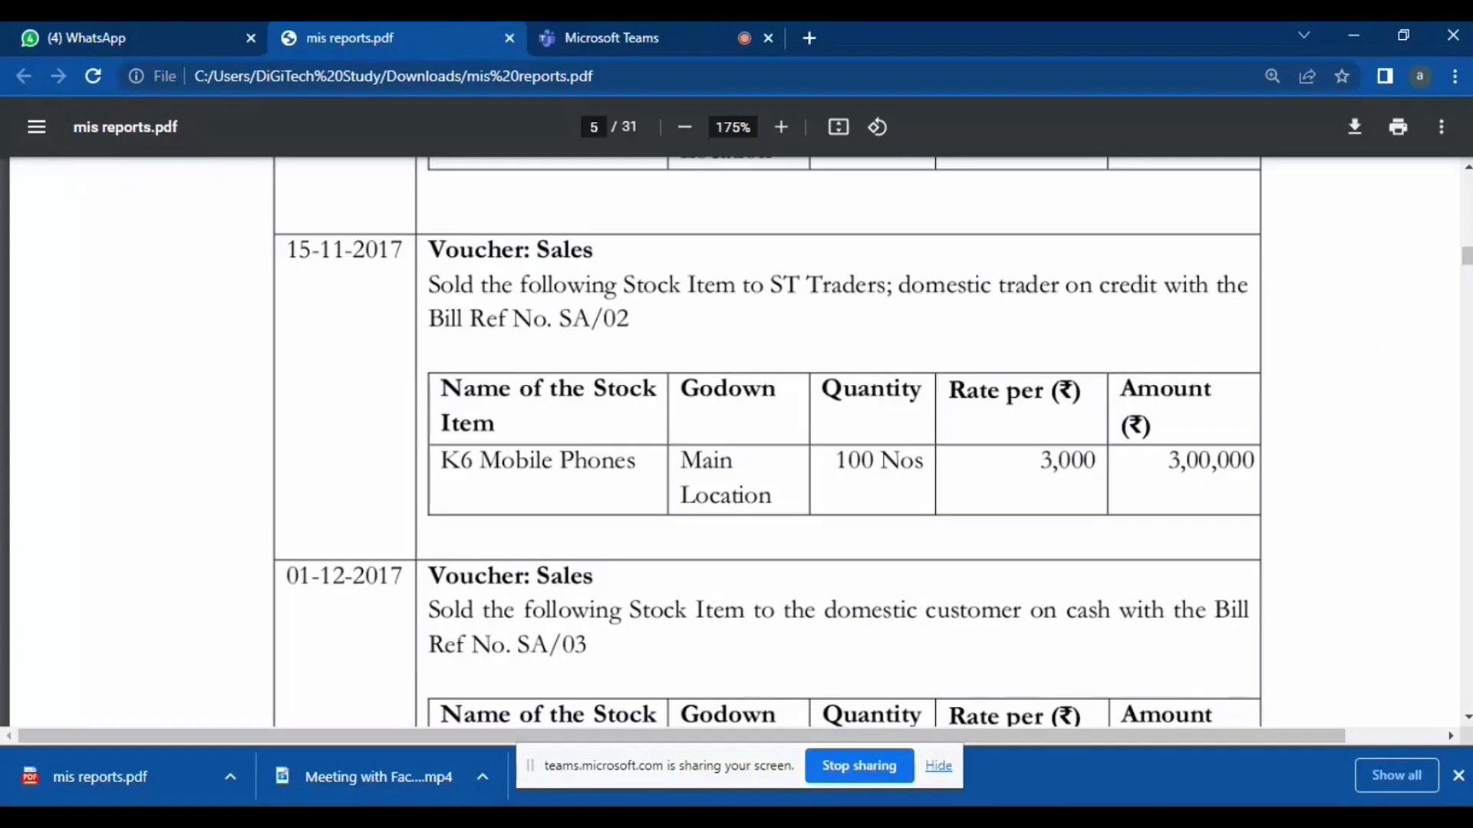
key(alt+Tab)
key(Return)
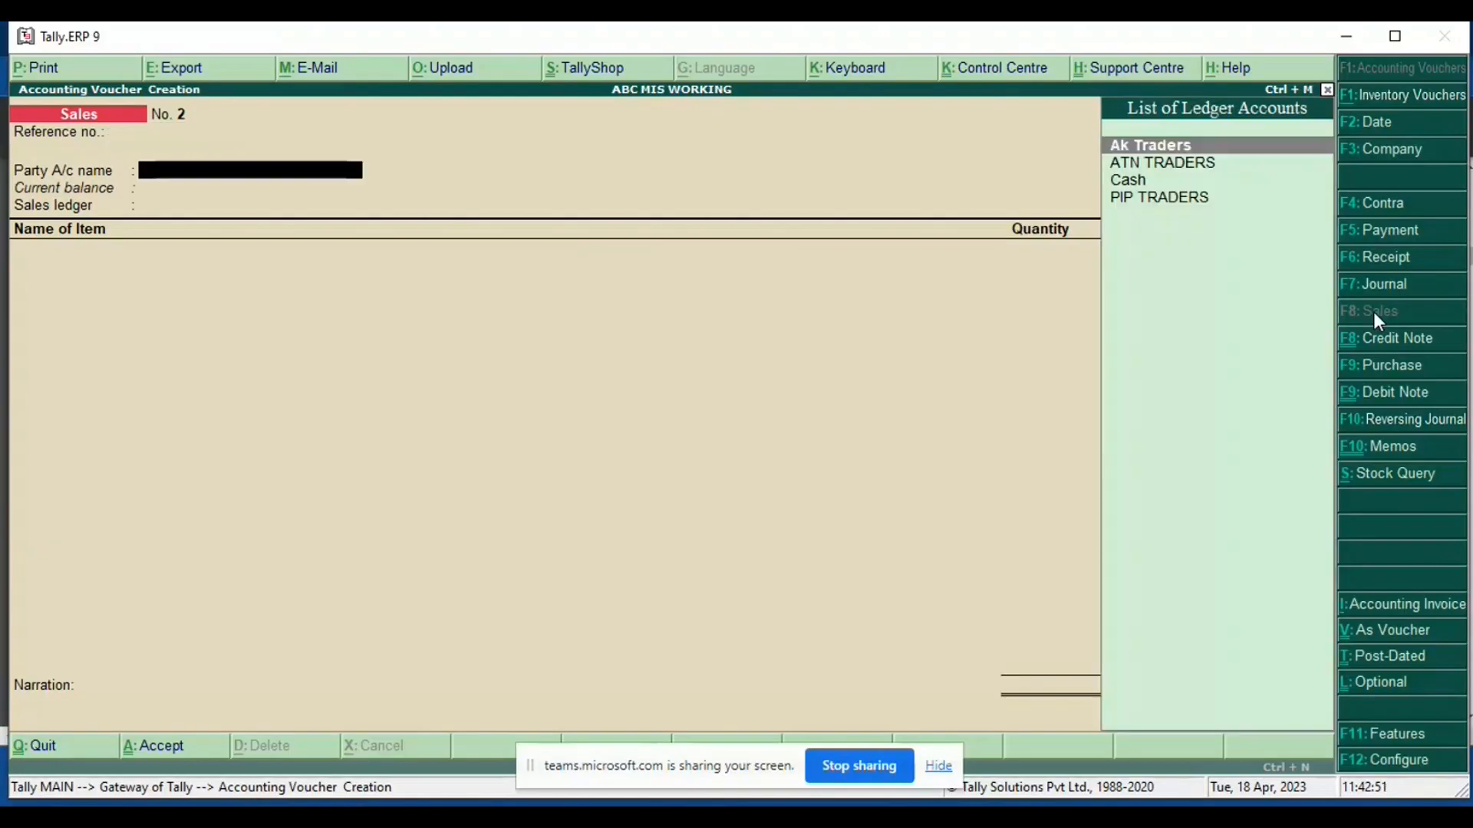
Step: Start a new party ledger named ST TRADERS from the sales voucher
key(alt+c)
text(ST)
text( TRA)
text(T)
key(BackSpace)
text(DWRS)
key(BackSpace)
key(BackSpace)
key(BackSpace)
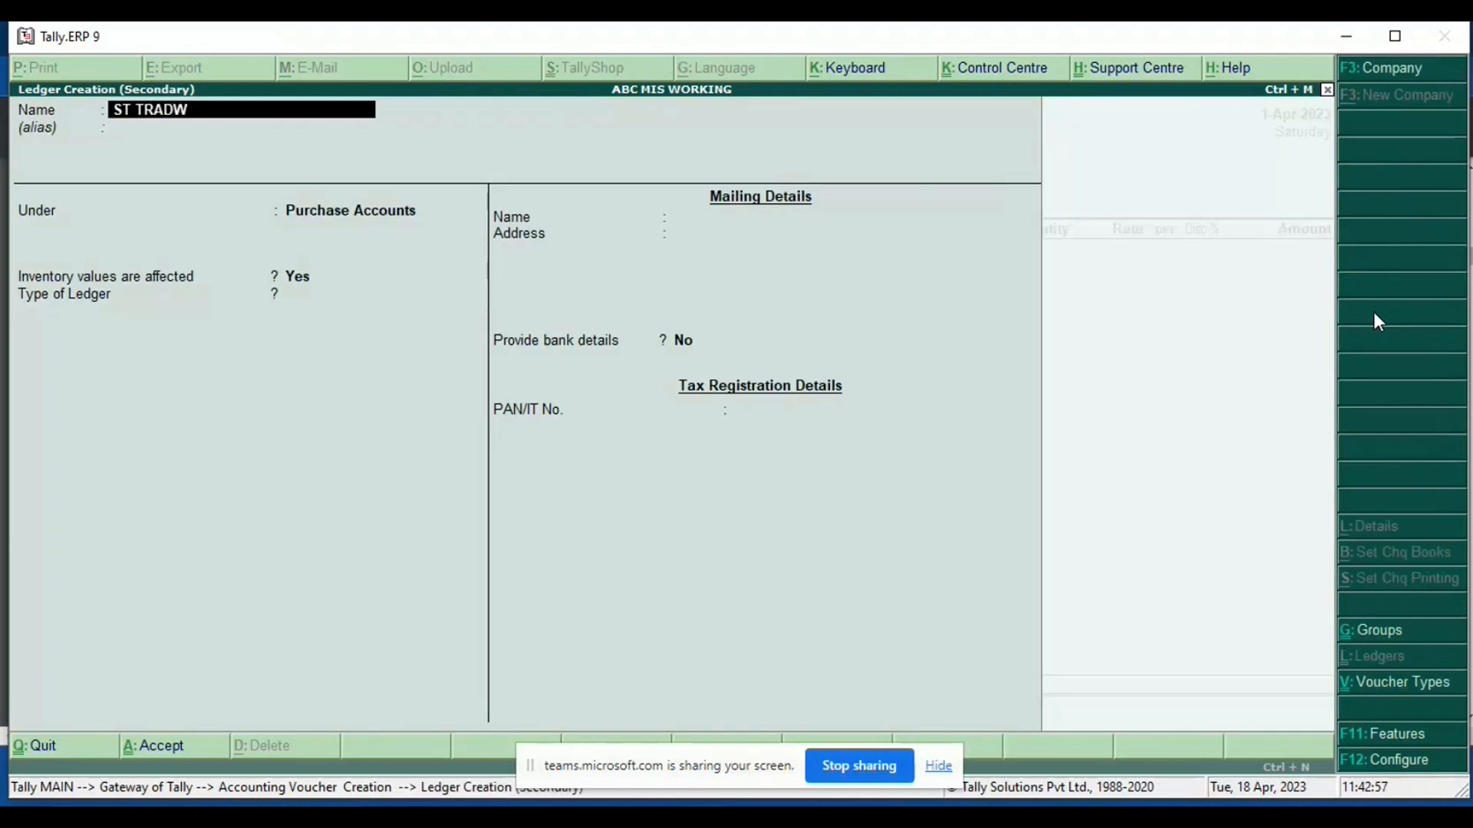
text(ERS)
Step: Place the ST TRADERS ledger under Sundry Debtors and save it as the voucher's party
key(alt+Tab)
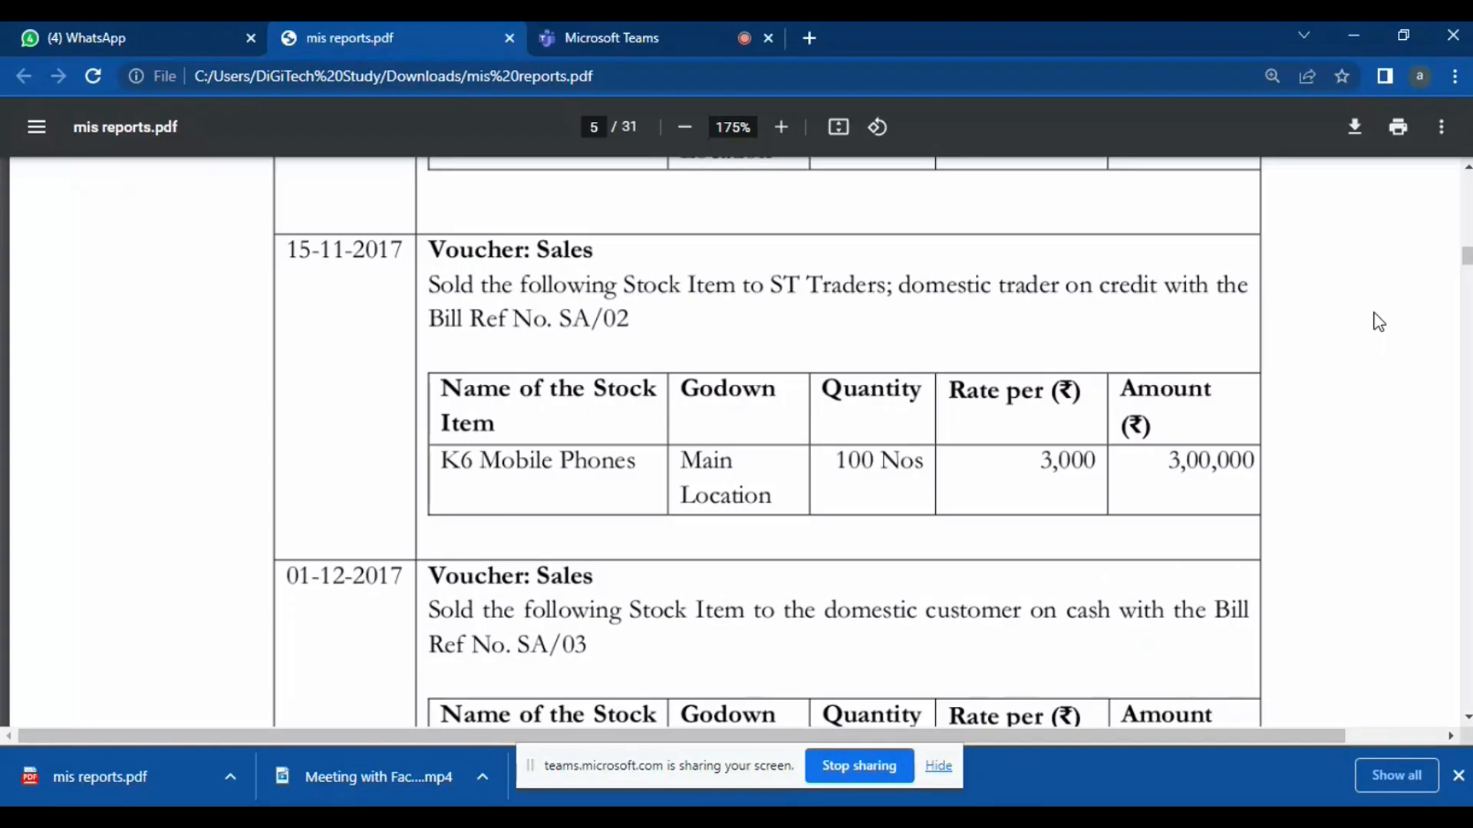
key(alt+Tab)
key(Return)
key(Return)
text(DEB)
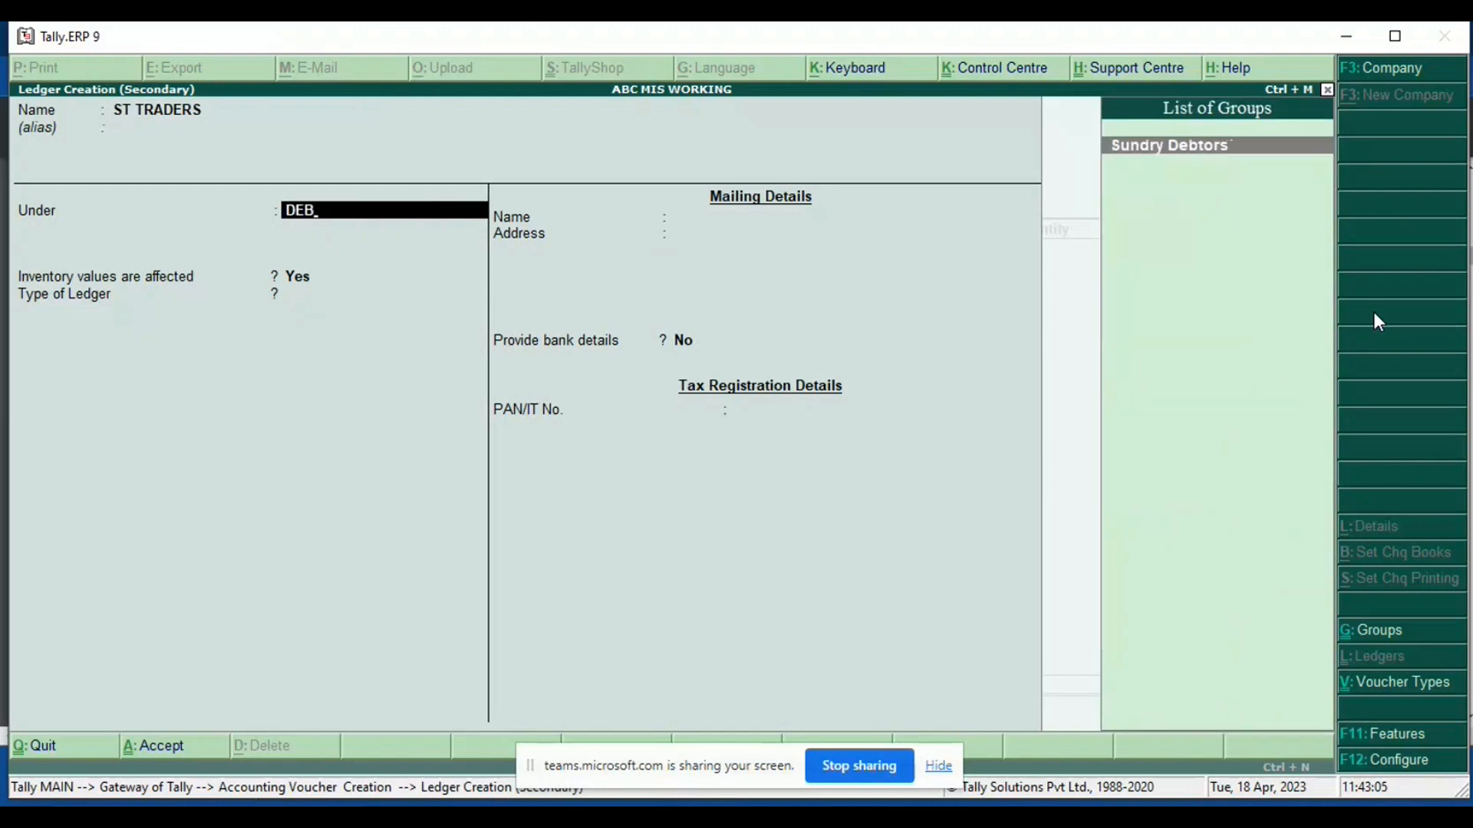
key(Return)
text(y)
key(ctrl+a)
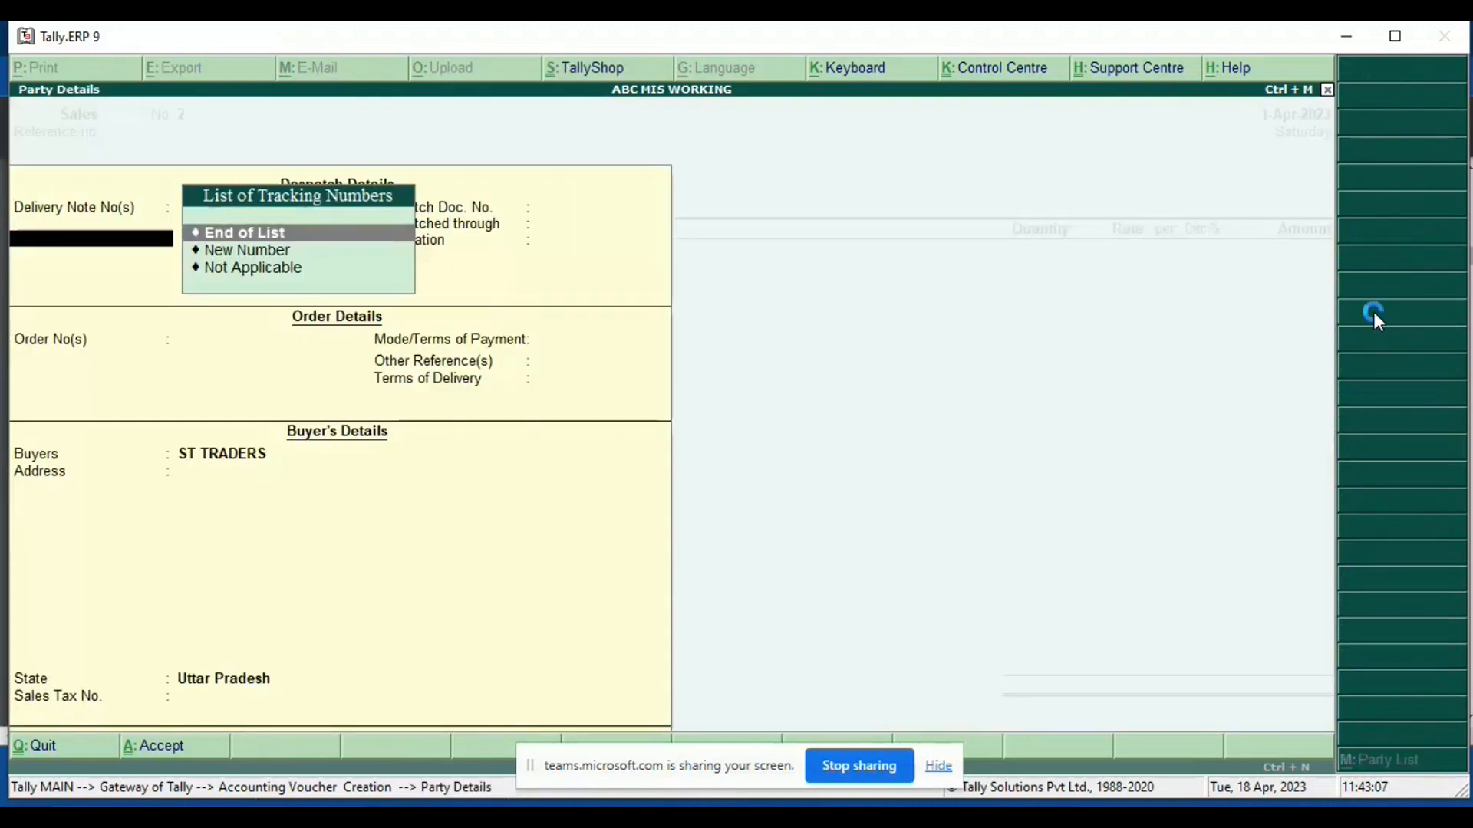
Step: Accept the ST TRADERS party details unchanged and use DOMSETIC SALES as the sales ledger
key(ctrl+a)
key(alt+Tab)
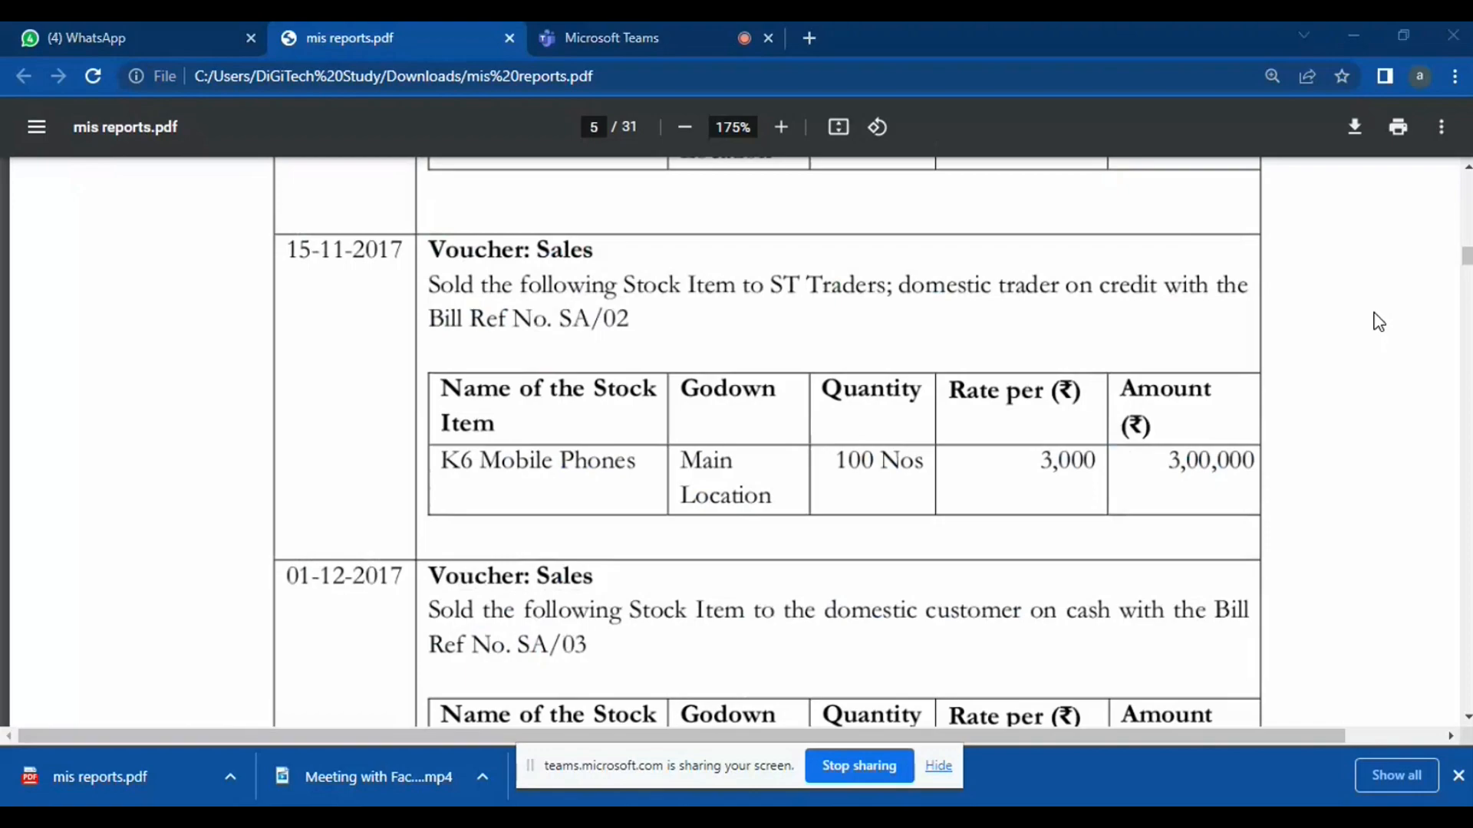
key(alt+Tab)
key(Return)
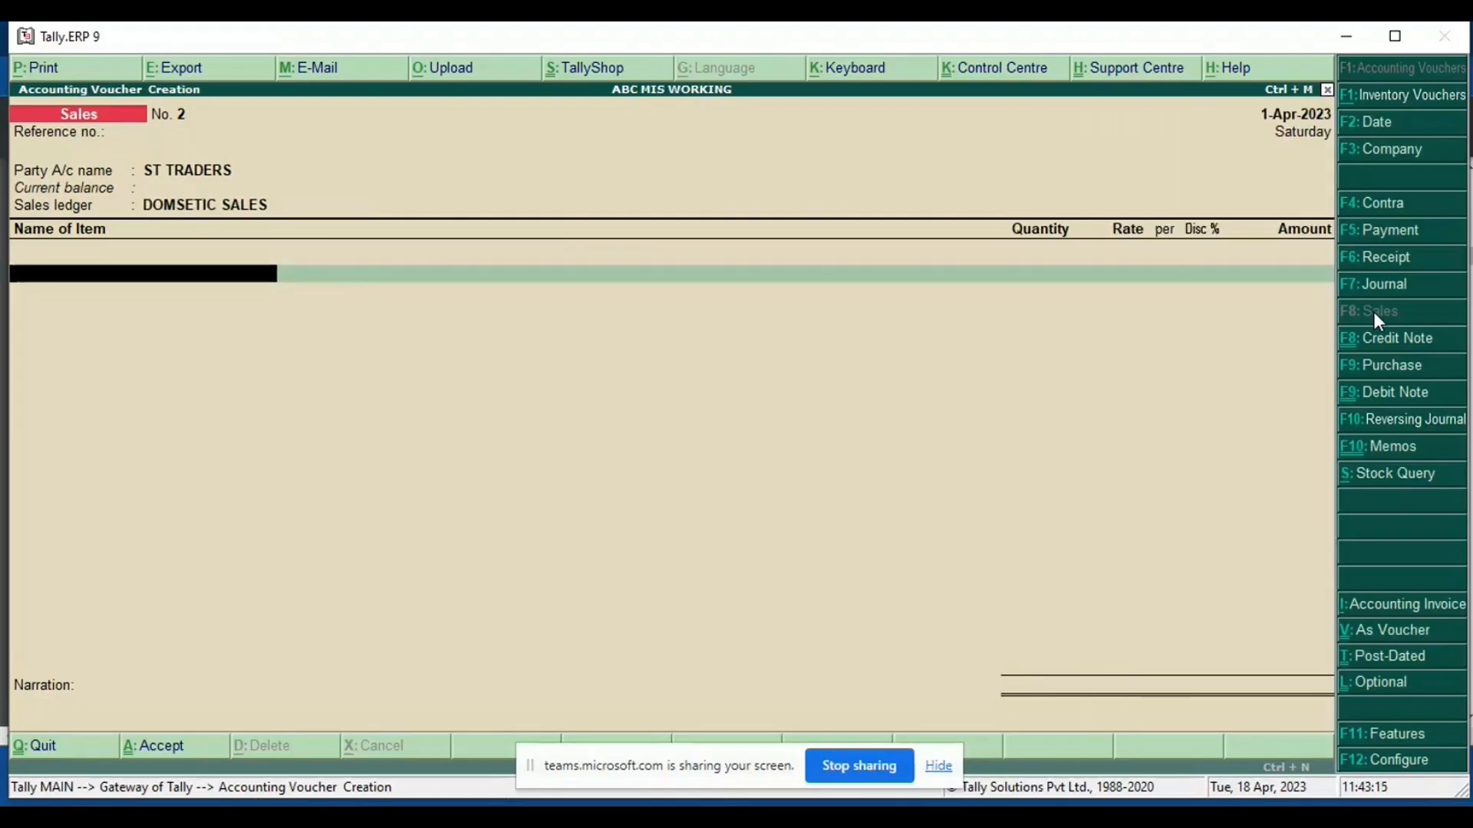
key(alt+Tab)
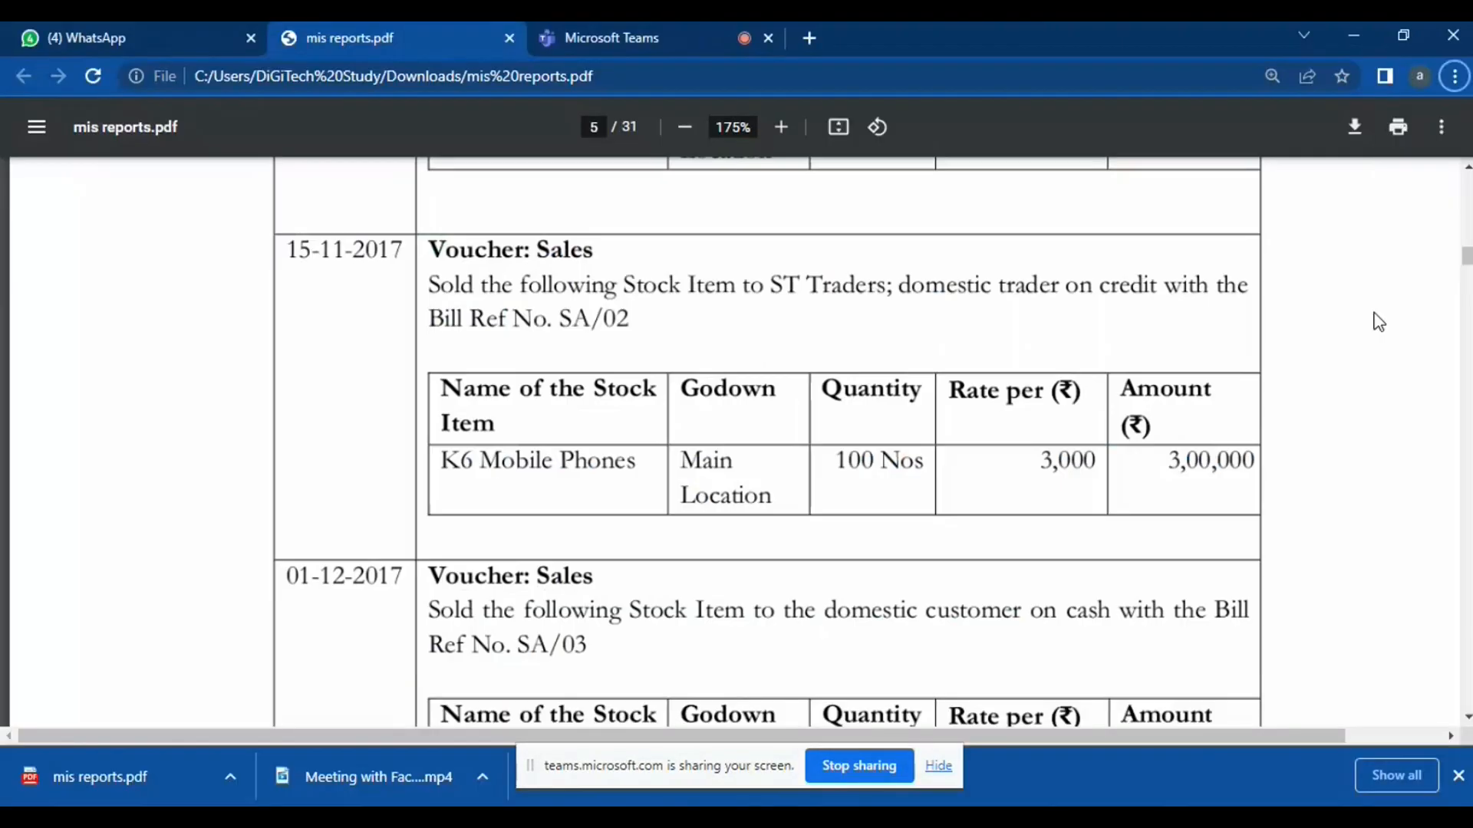
key(alt+f)
key(Escape)
key(alt+Tab)
key(alt+c)
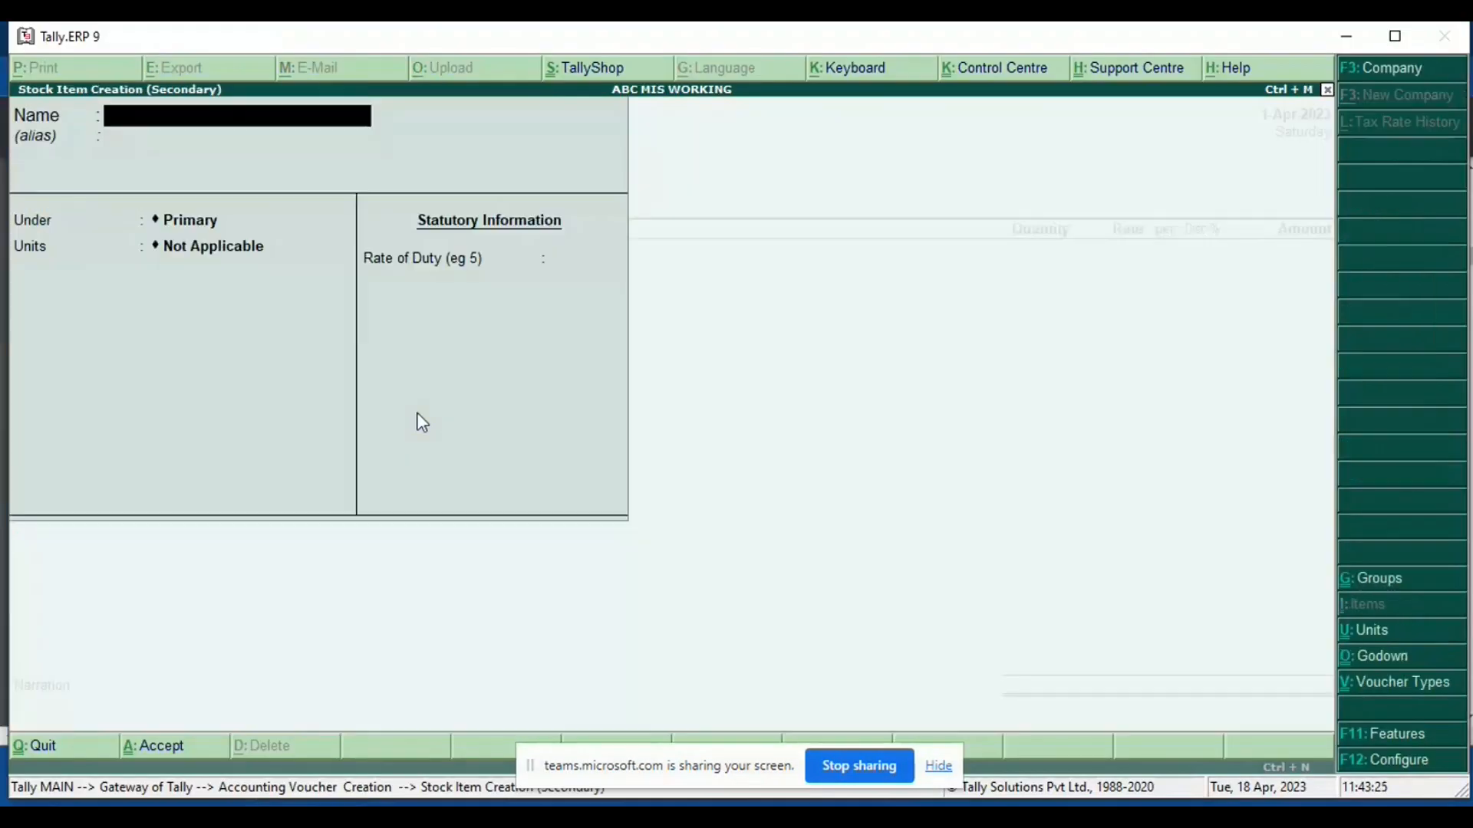
key(Escape)
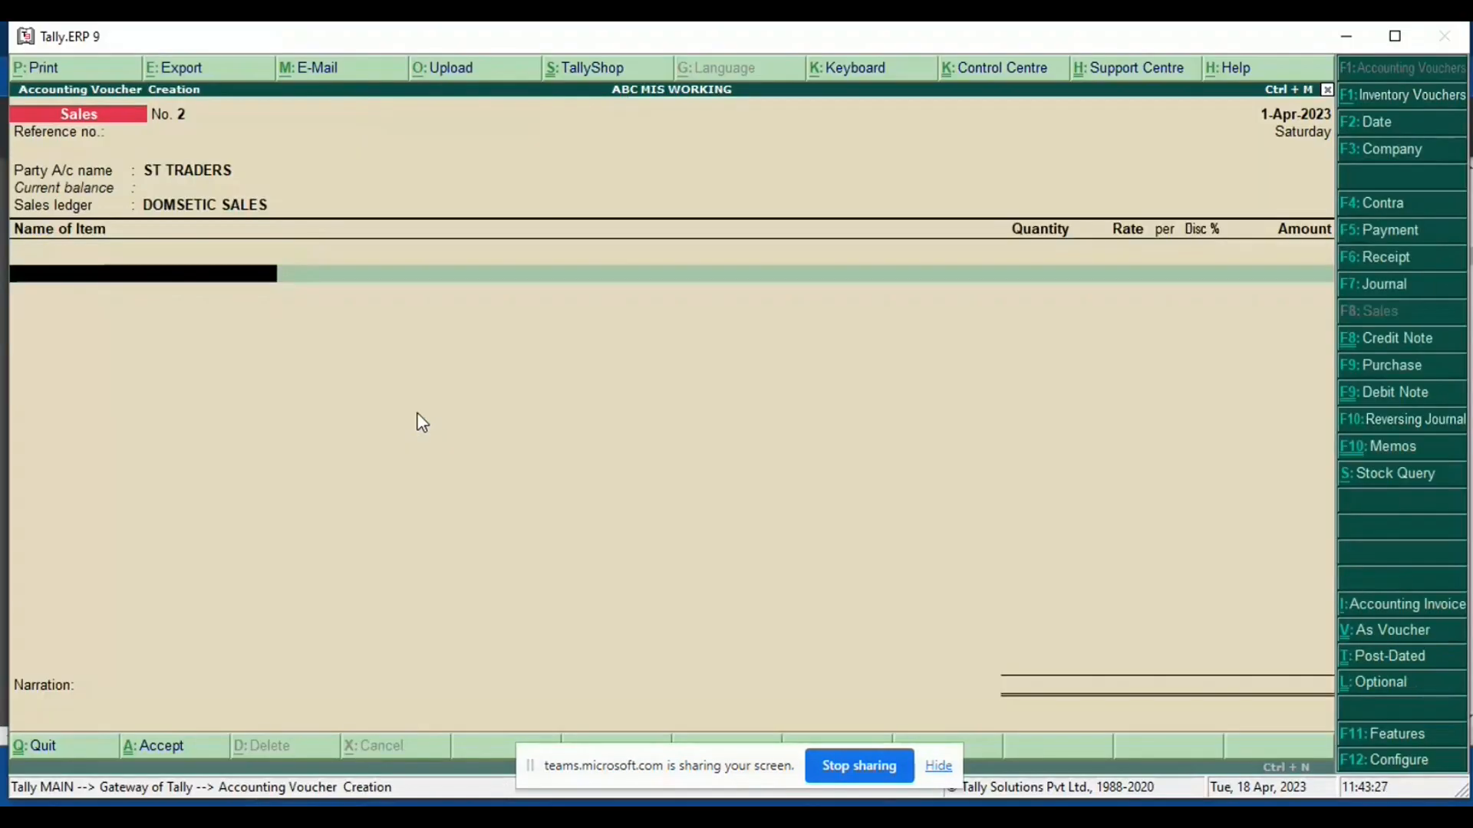
Step: Add K6 MOBILE PHONES to the sales voucher with tracking number Not Applicable and godown Main Location
key(Down)
key(Down)
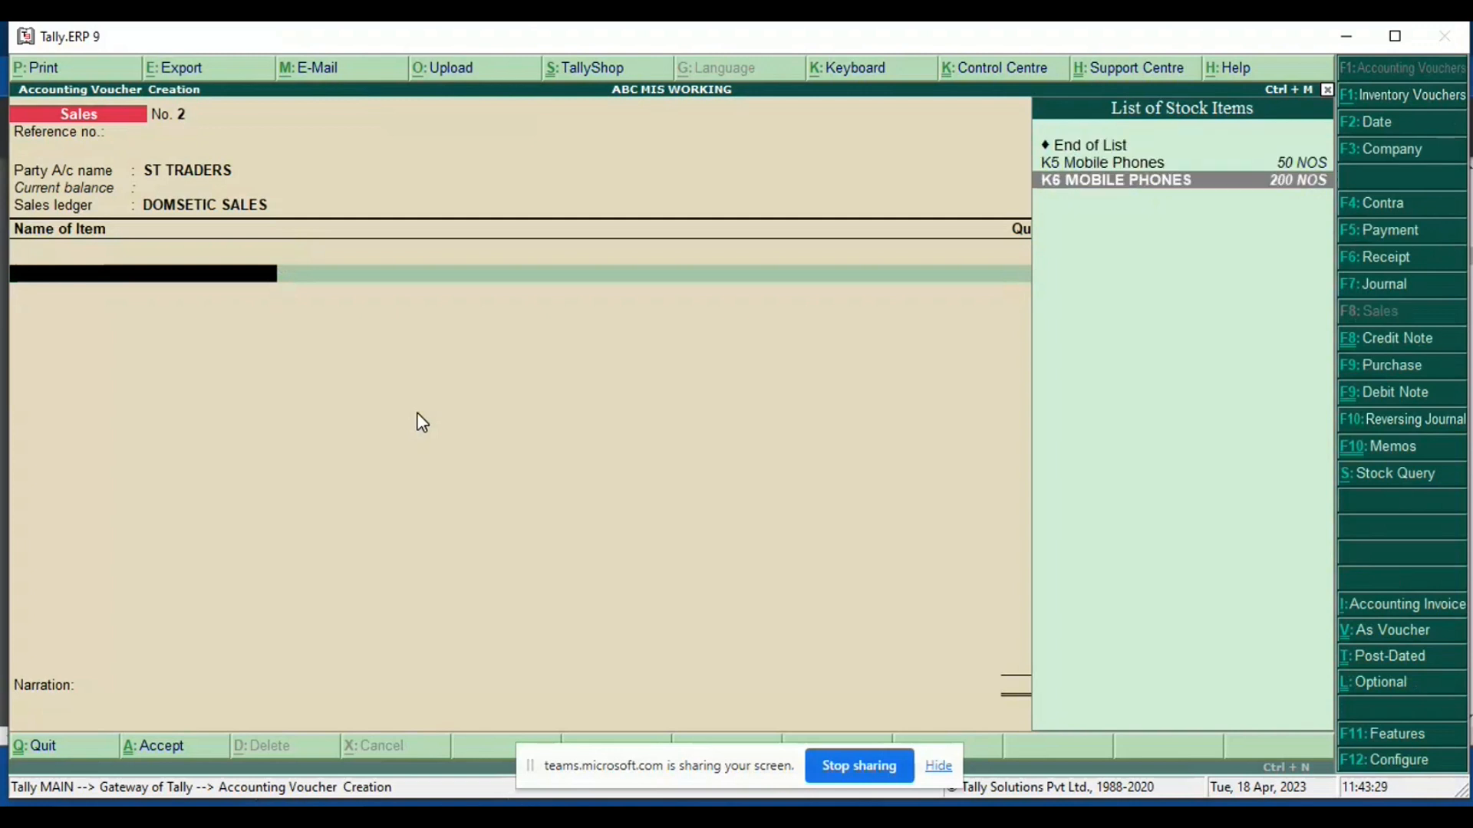
key(Return)
key(Return)
key(Return)
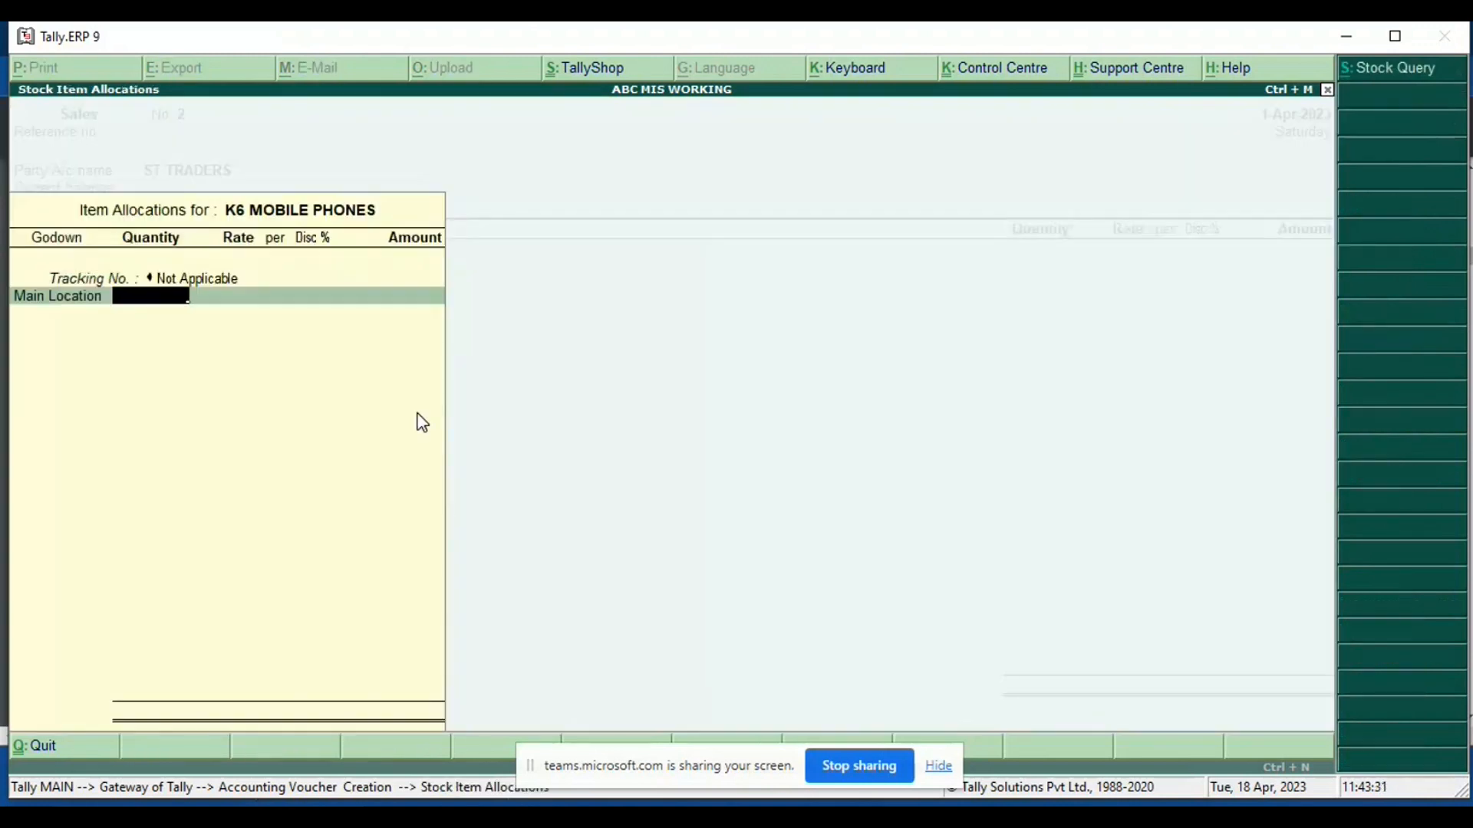
Step: Enter the K6 MOBILE PHONES quantity and rate from the PDF as 100 NOS at 3,000 each
key(alt+Tab)
key(alt+Tab)
key(alt+Tab)
key(alt+Tab)
text(00)
key(Return)
text(3000)
key(Return)
key(Return)
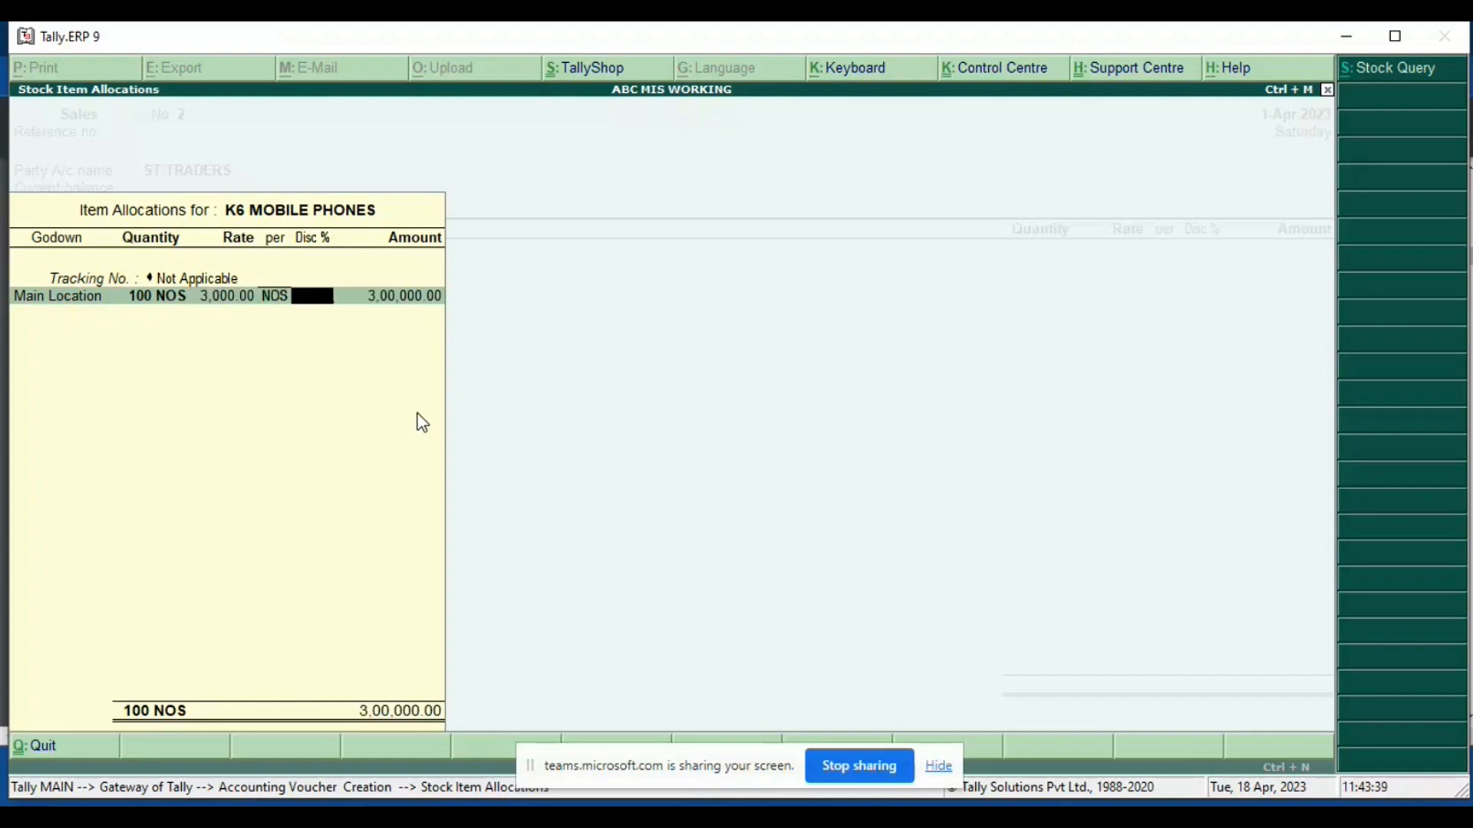
Step: Finish the item entry and save the ST TRADERS sales voucher
key(Return)
key(Return)
key(Return)
key(Return)
key(Return)
key(Return)
key(Return)
key(Return)
Step: Begin the PDF's 01-12-2017 cash sale with Cash as the party and DOMSETIC SALES as the sales ledger
key(alt+Tab)
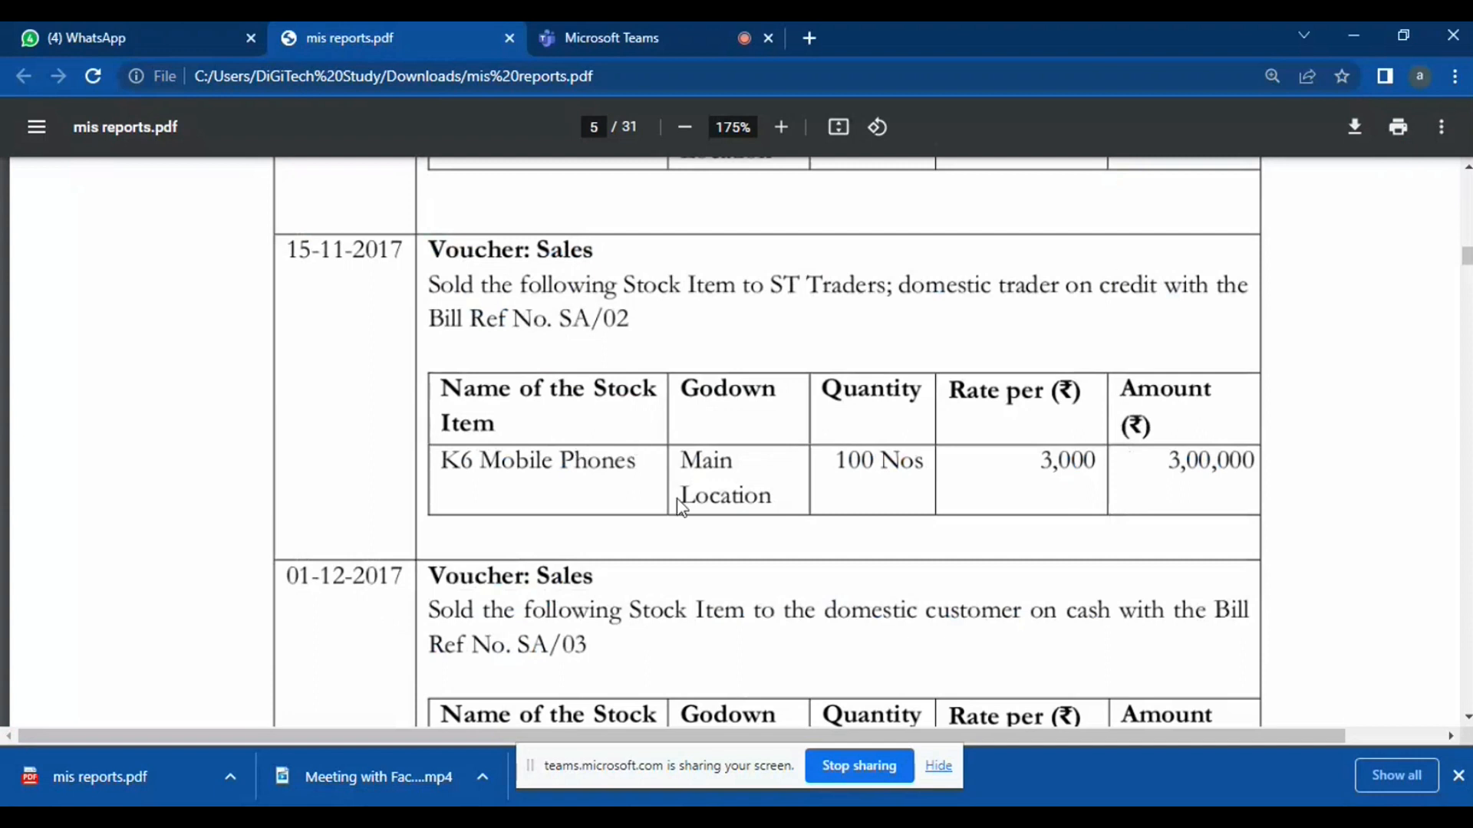
scroll(677, 500, down, 3)
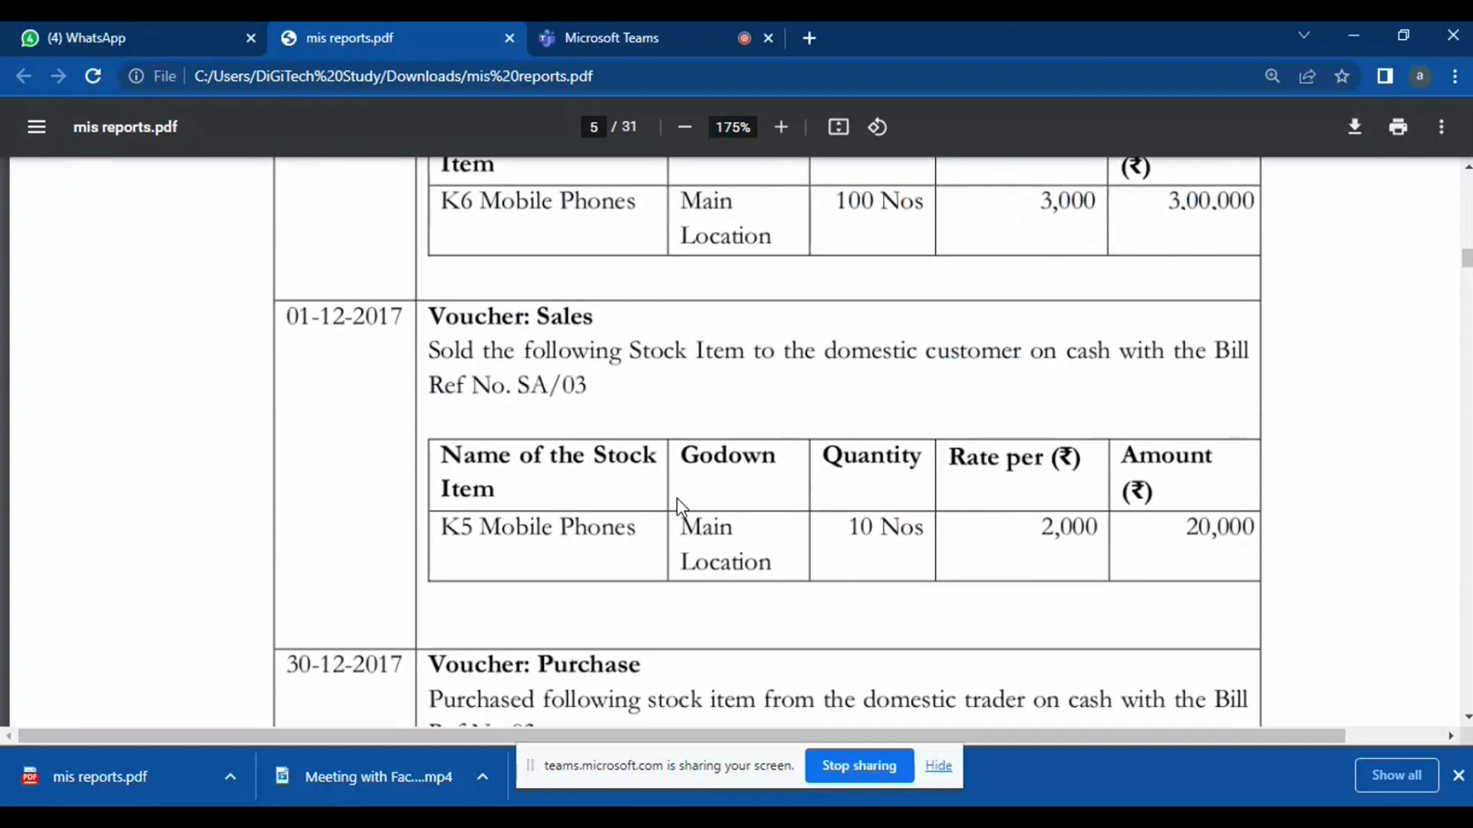
scroll(677, 503, down, 1)
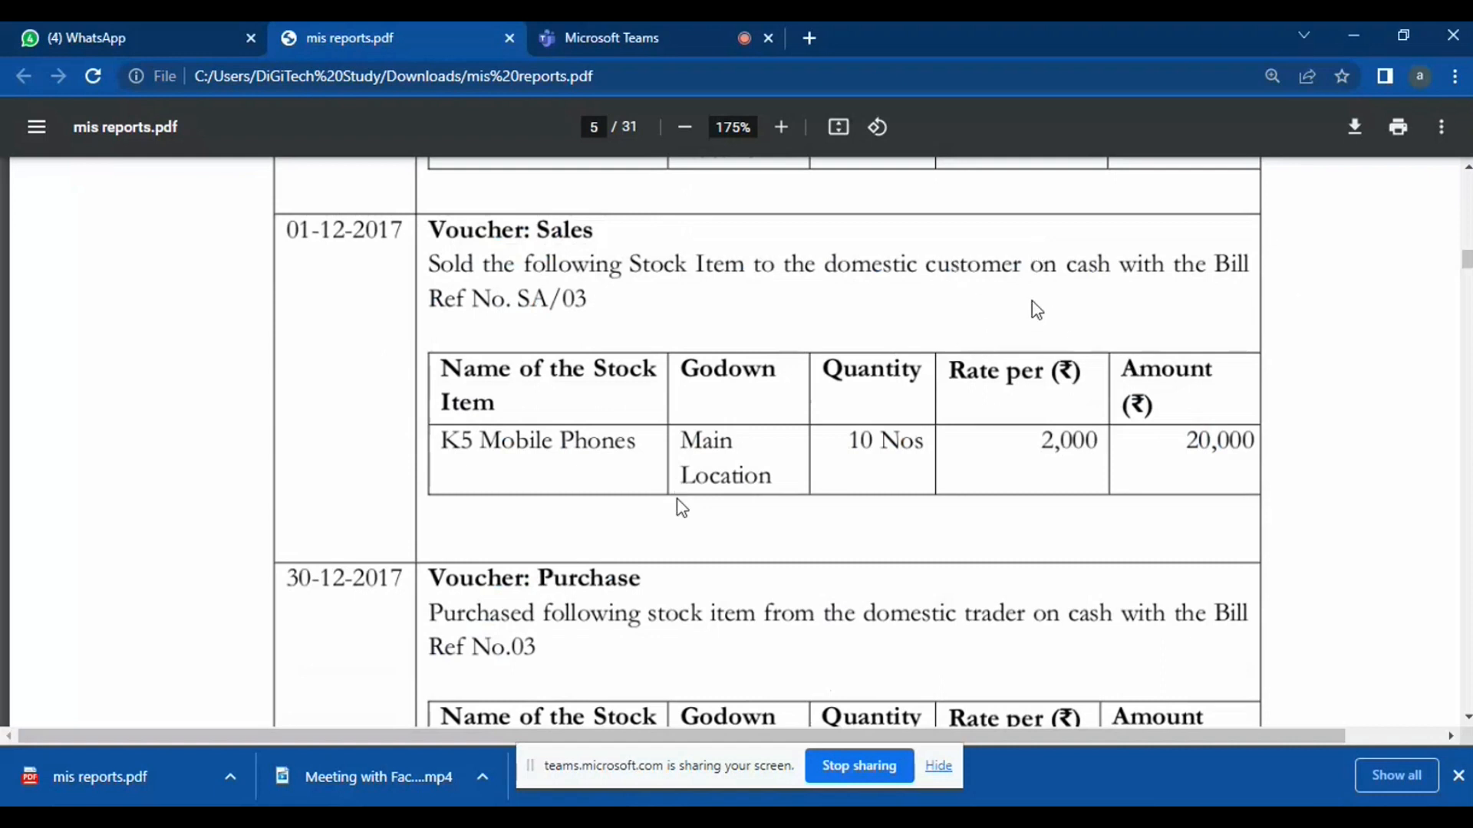
key(alt+Tab)
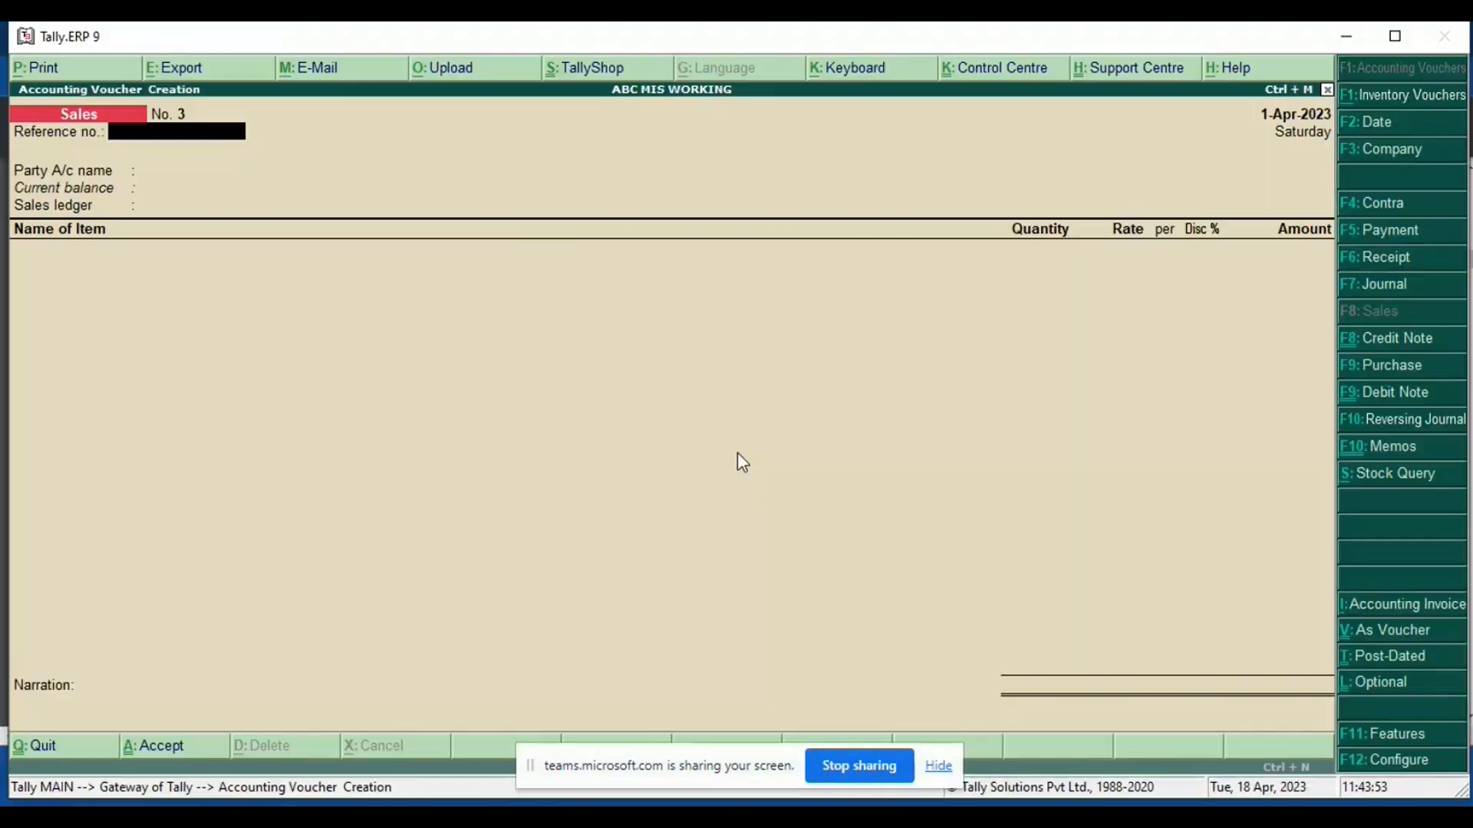
key(Return)
key(Down)
key(Down)
key(Return)
key(ctrl+a)
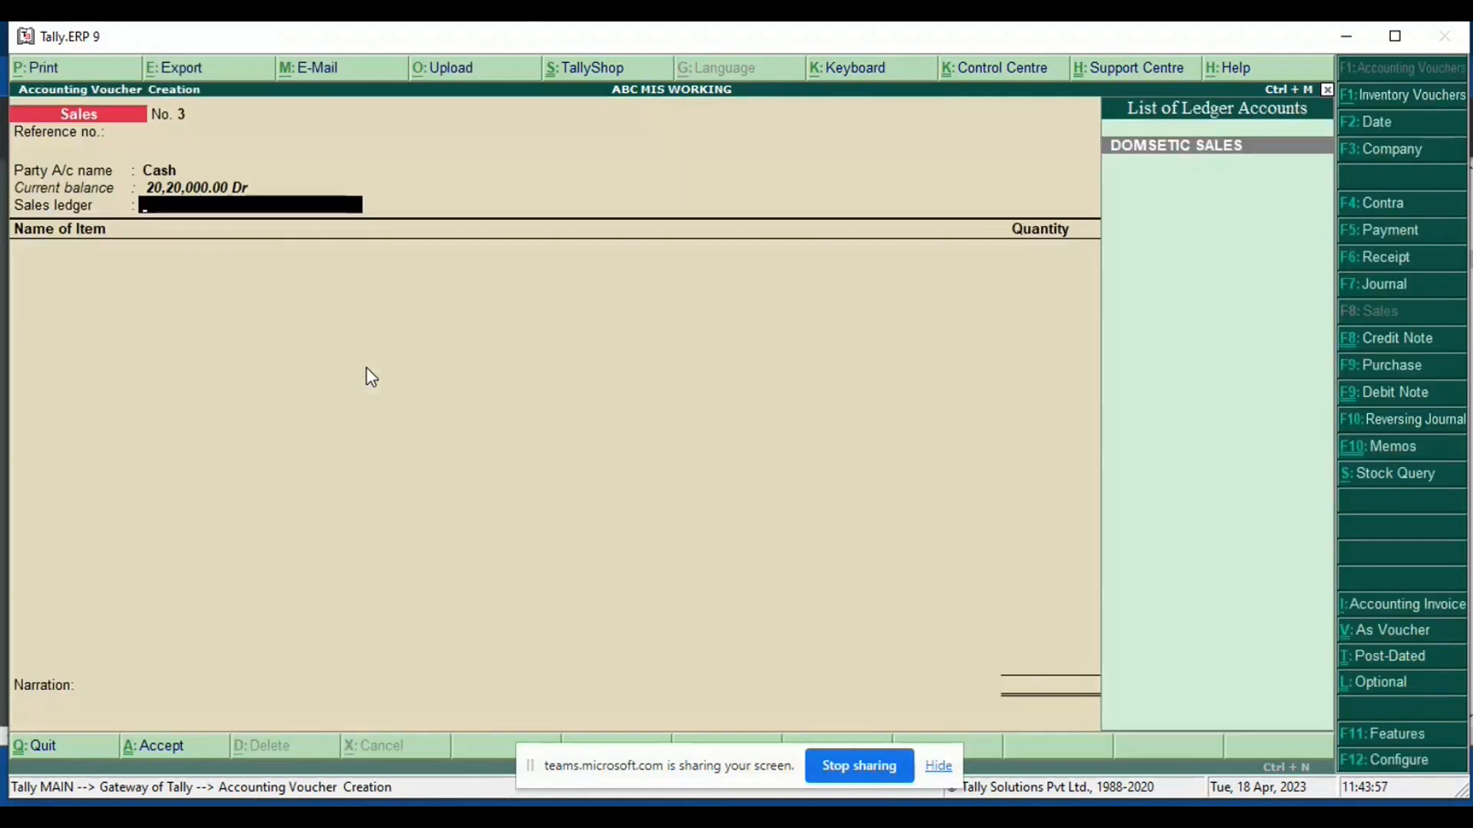
key(Return)
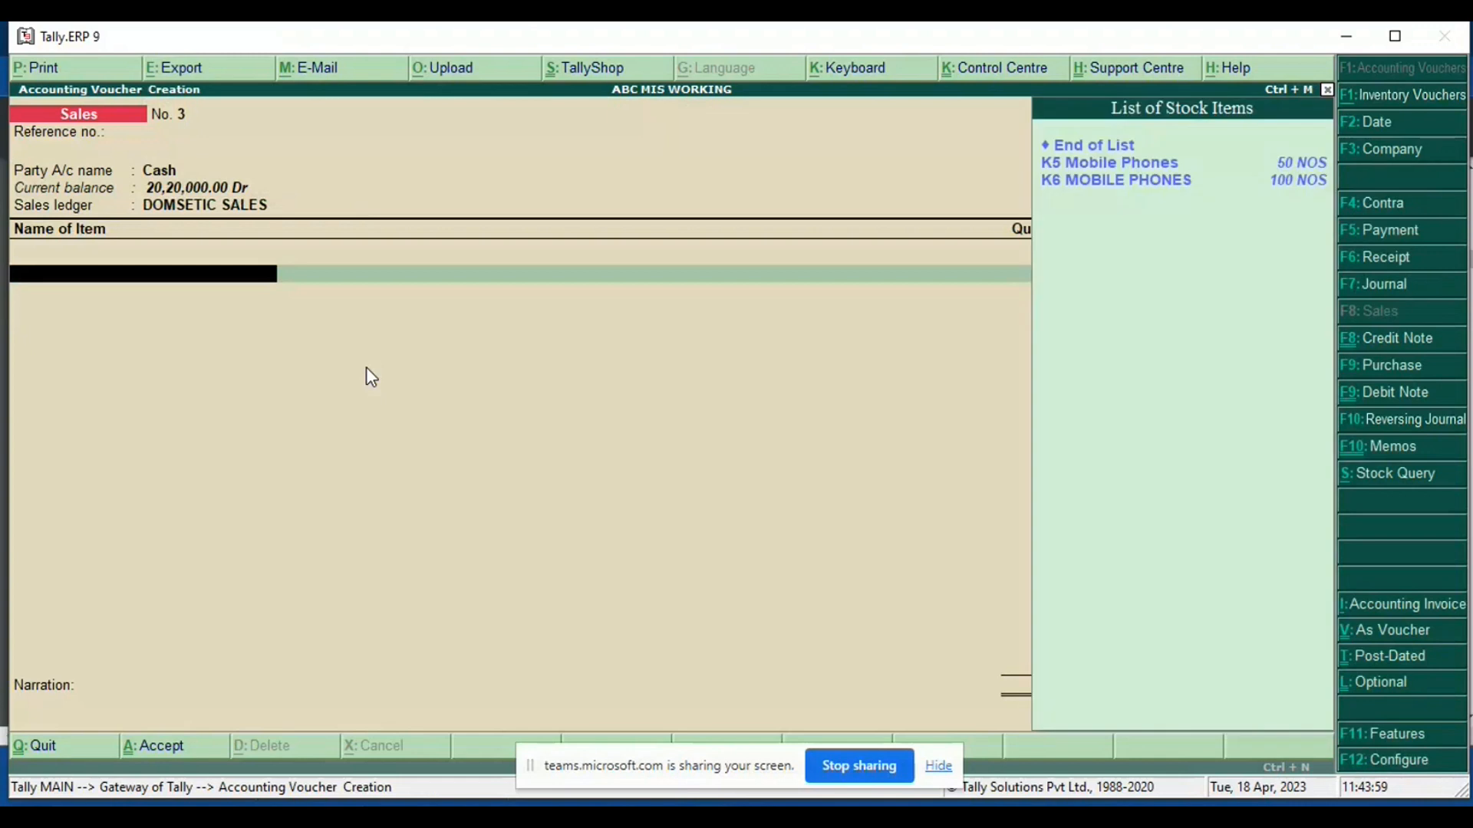
Step: Allocate 10 NOS of K5 Mobile Phones at 2,000 each to Main Location, with tracking number Not Applicable
key(Down)
key(Return)
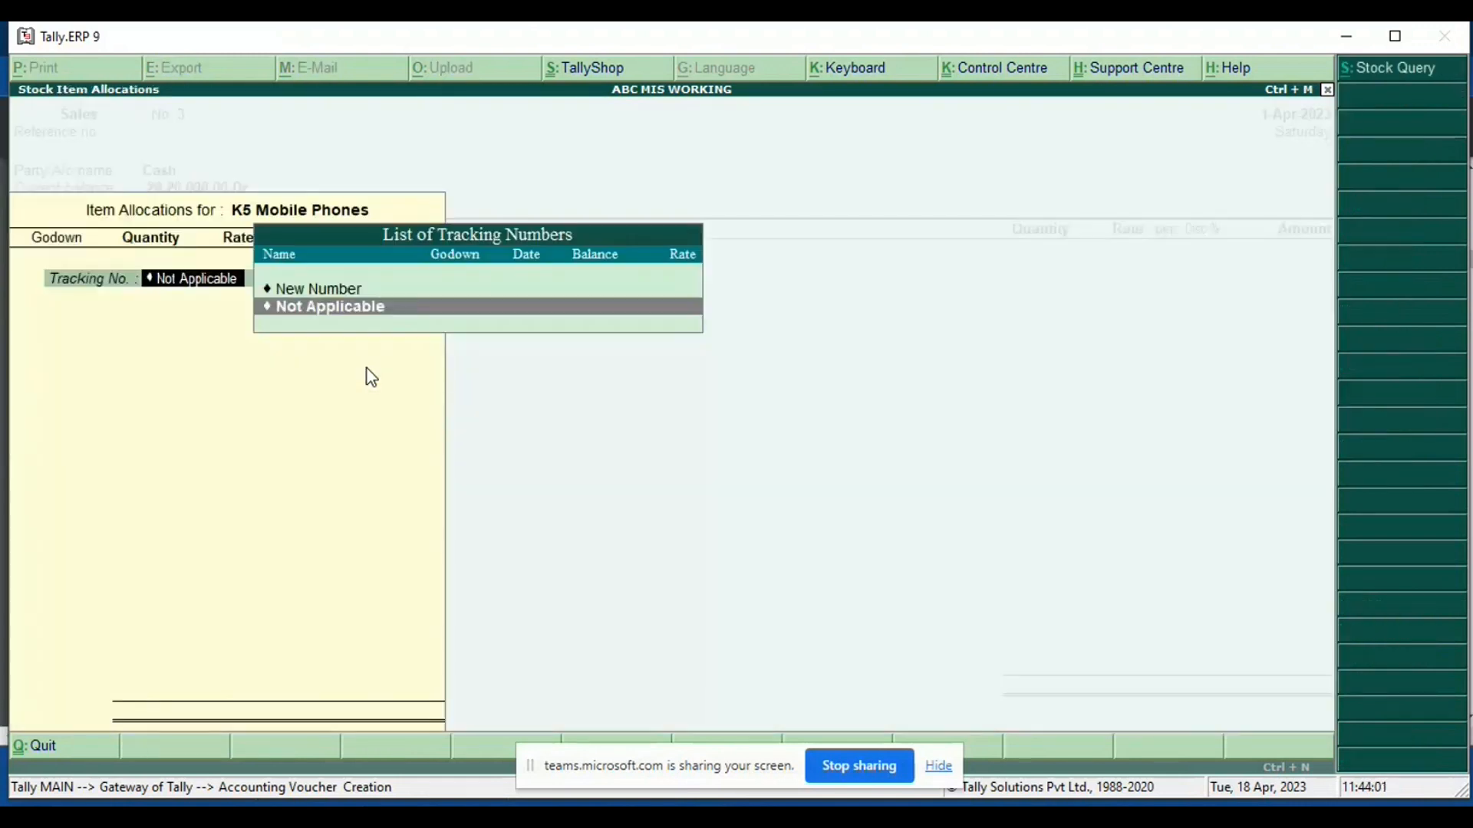
key(alt+Tab)
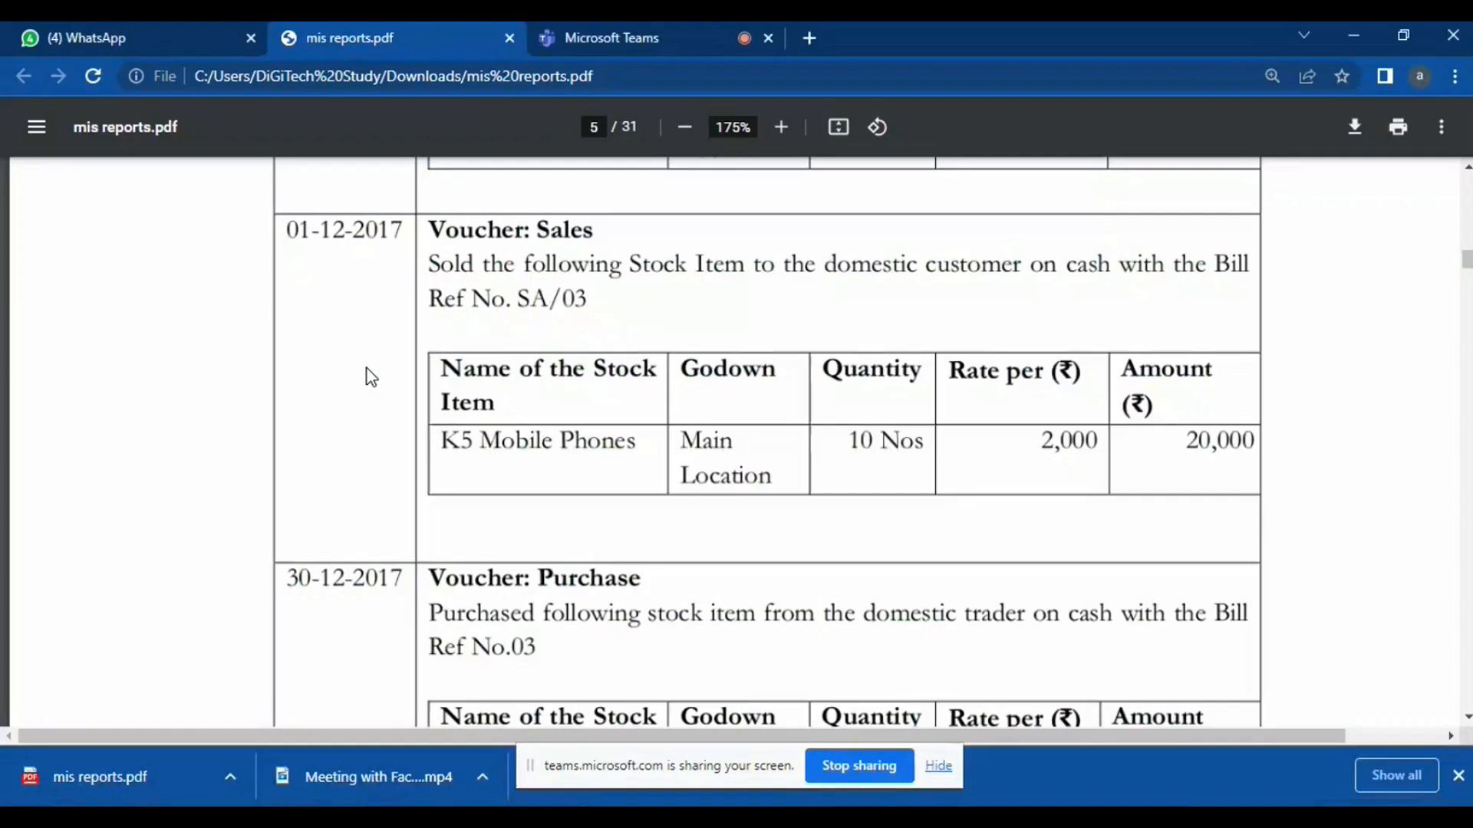
key(alt+Tab)
key(Return)
text(10)
key(Return)
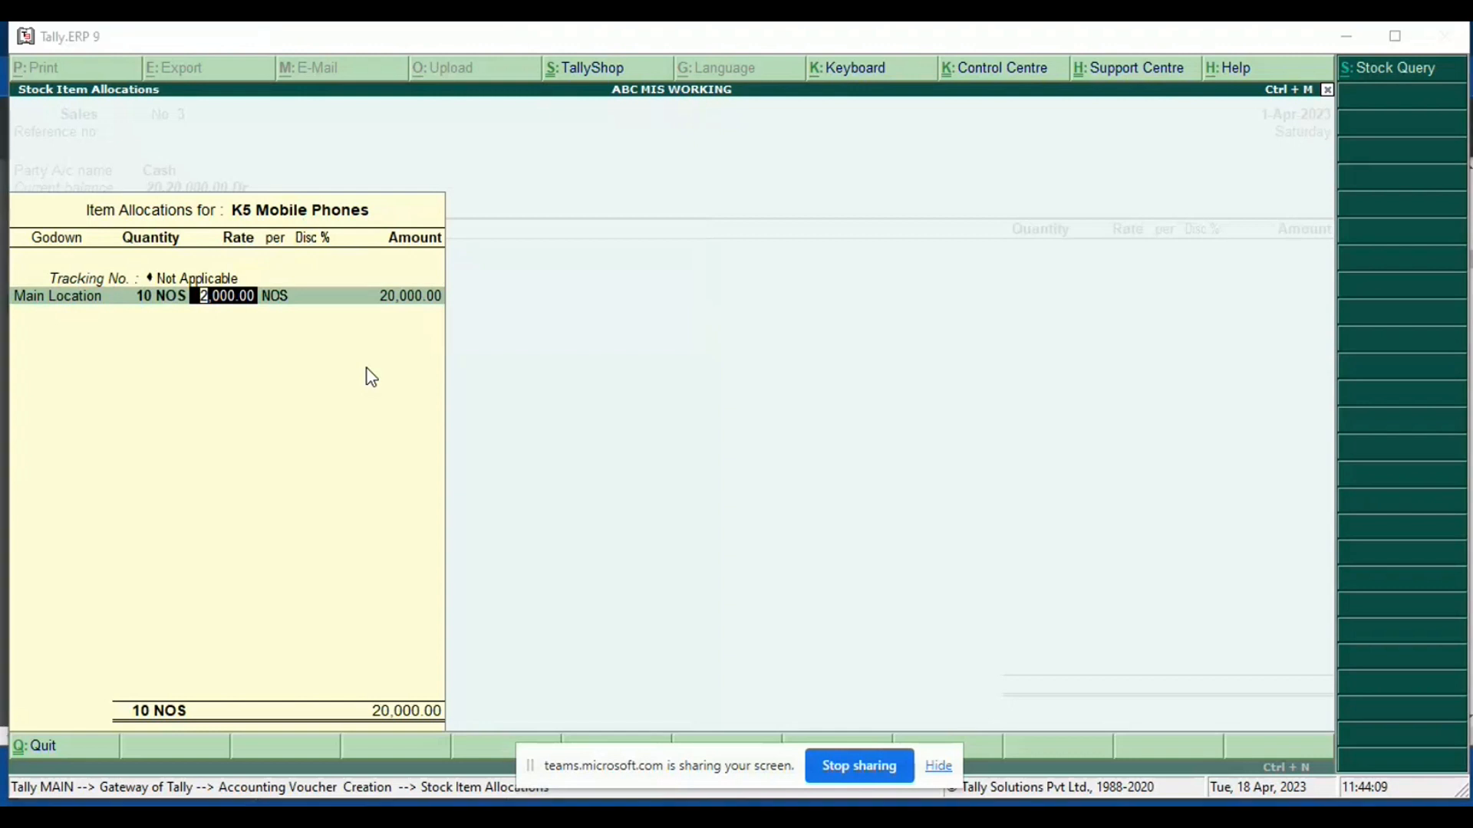
key(alt+Tab)
key(alt+Tab)
key(Return)
key(Return)
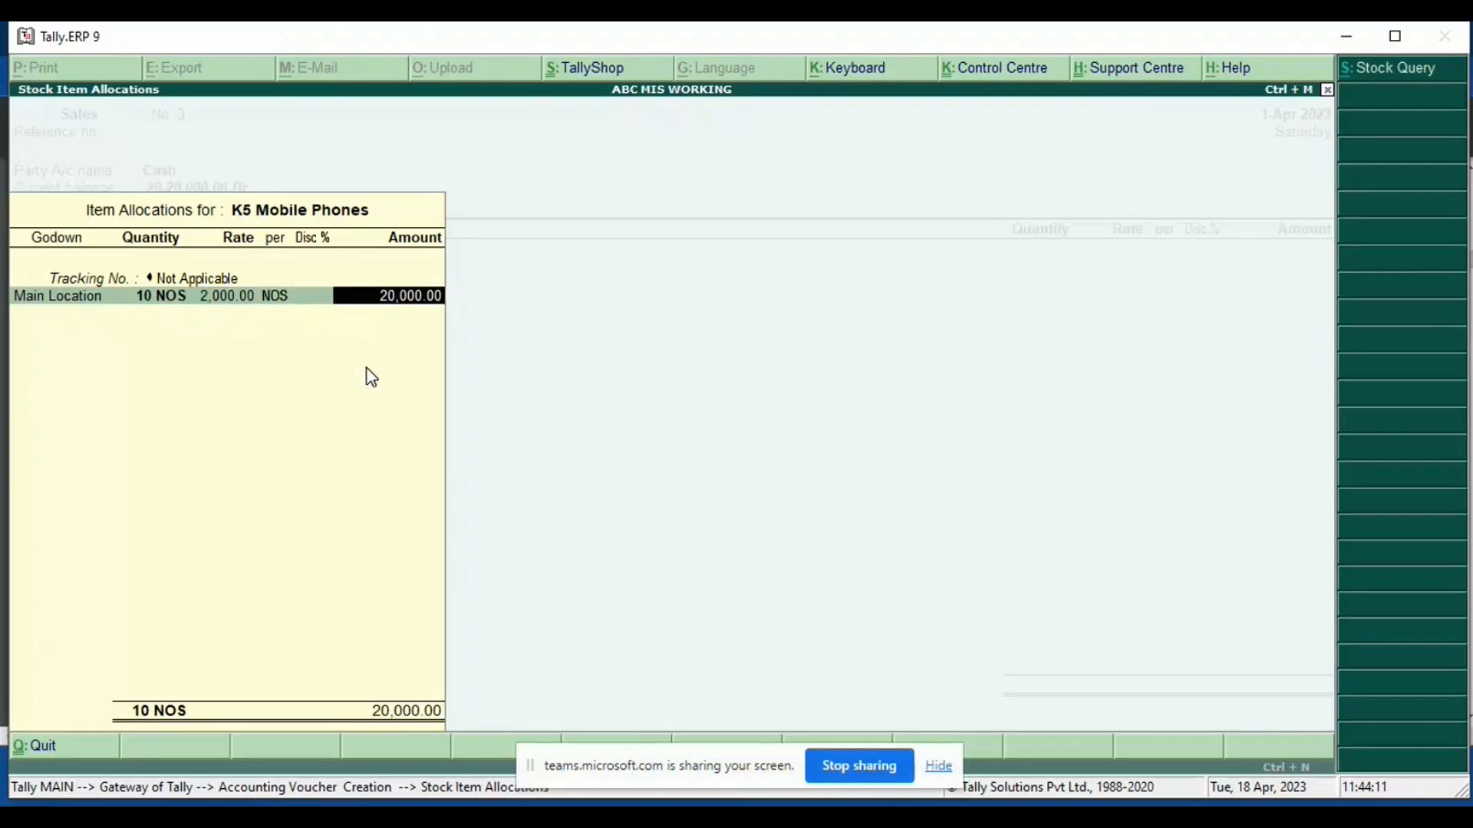
Step: Complete the K5 Mobile Phones entry and save the cash sales voucher
key(Return)
key(Return)
key(Return)
key(Return)
key(Return)
key(Return)
key(Return)
key(Return)
Step: Check the PDF's 30-12-2017 cash purchase and start a new purchase voucher in Tally.ERP 9, leaving the supplier invoice number and date blank
key(alt+Tab)
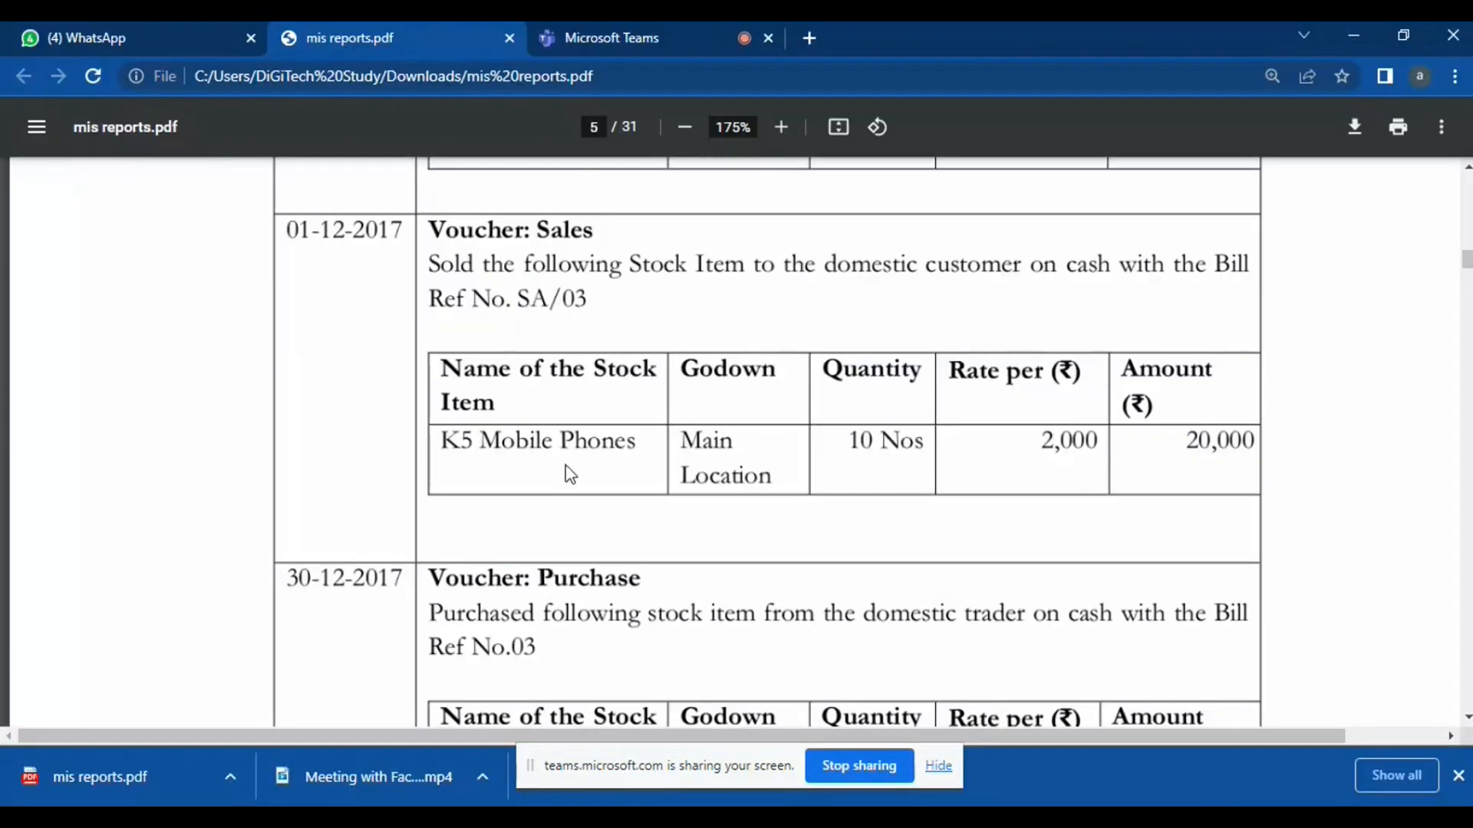
scroll(566, 466, down, 3)
scroll(566, 468, down, 4)
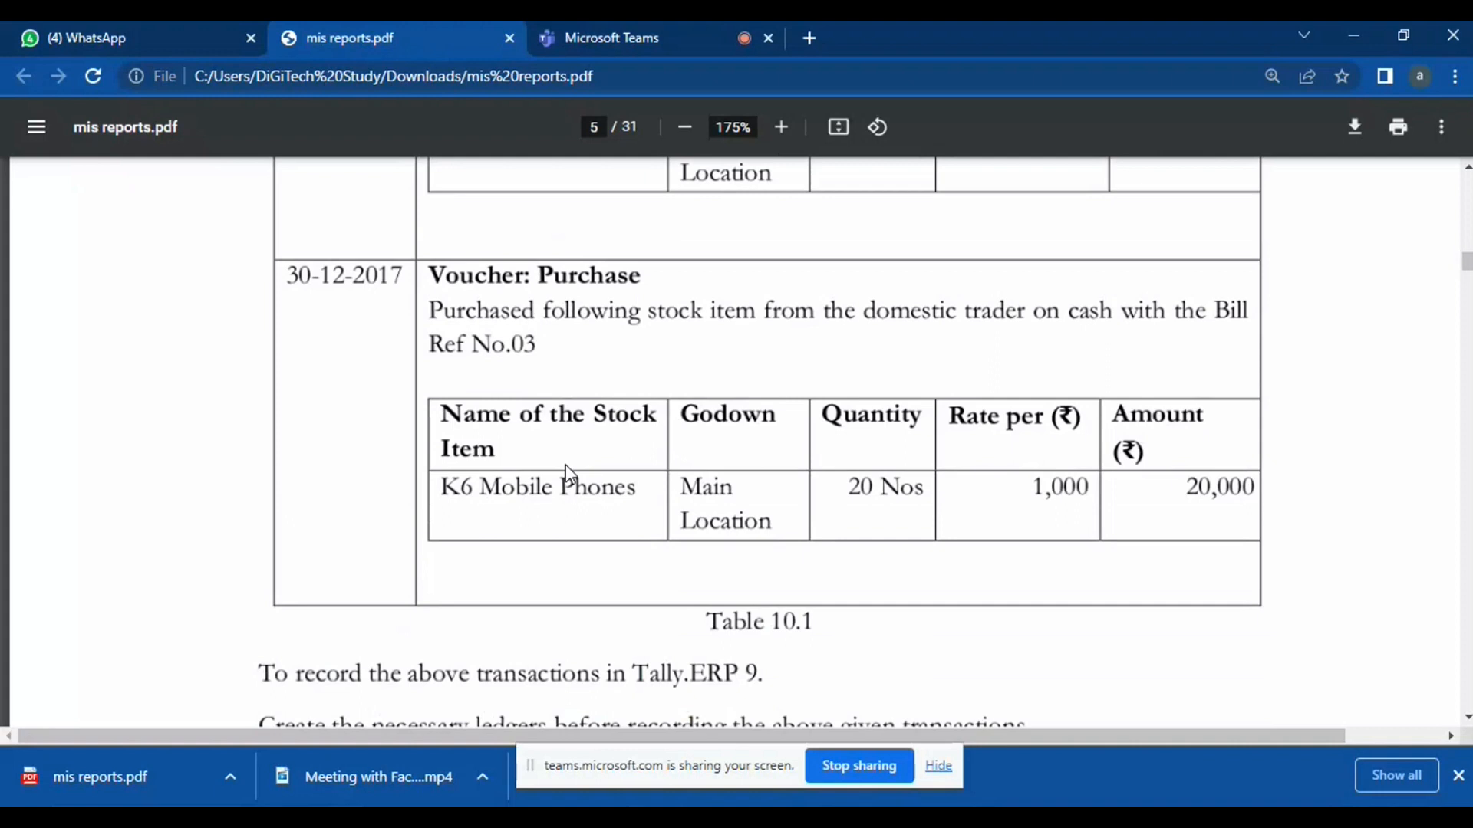
key(alt+Tab)
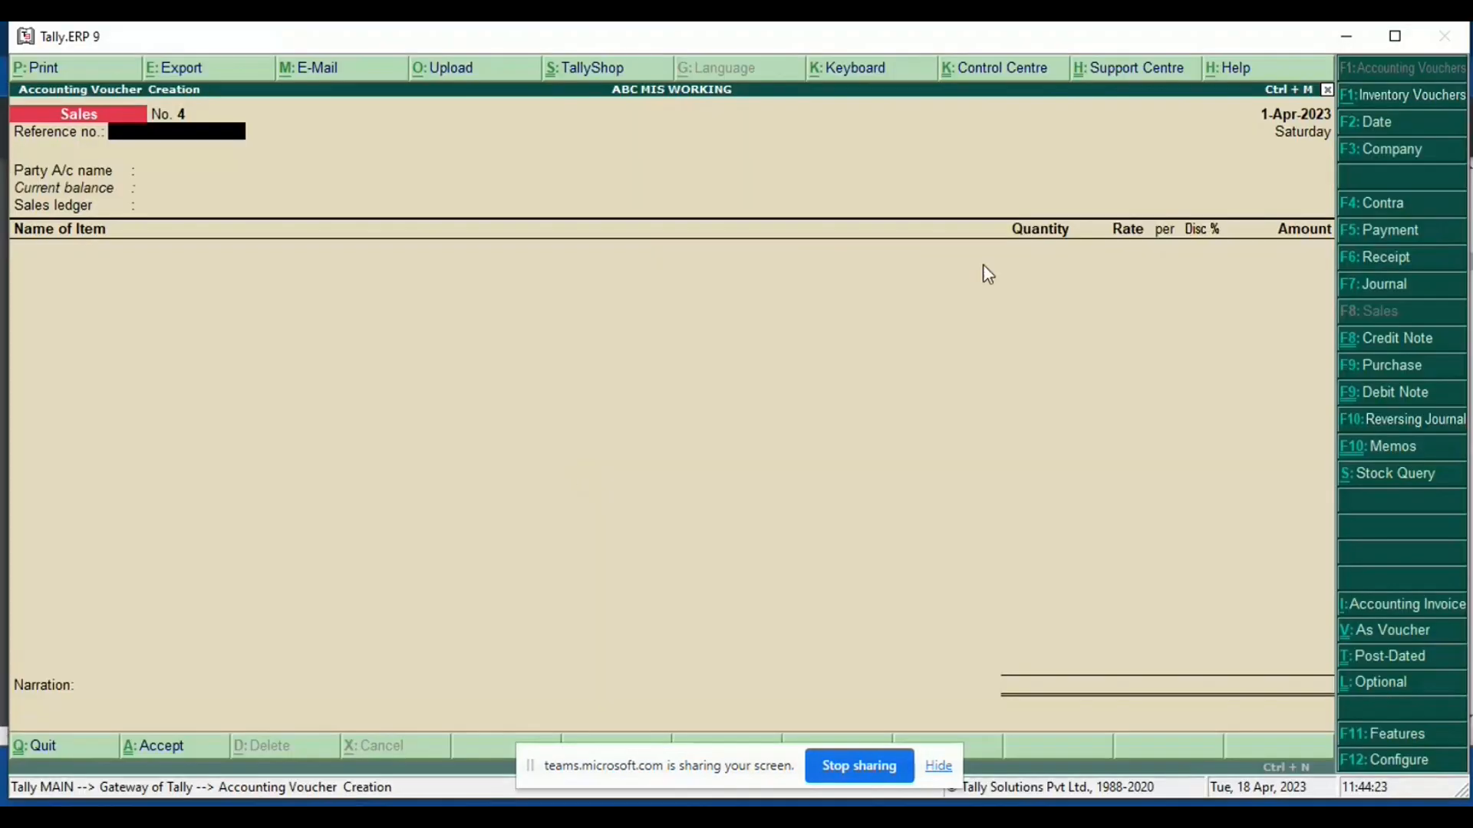
click(1371, 376)
key(alt+Tab)
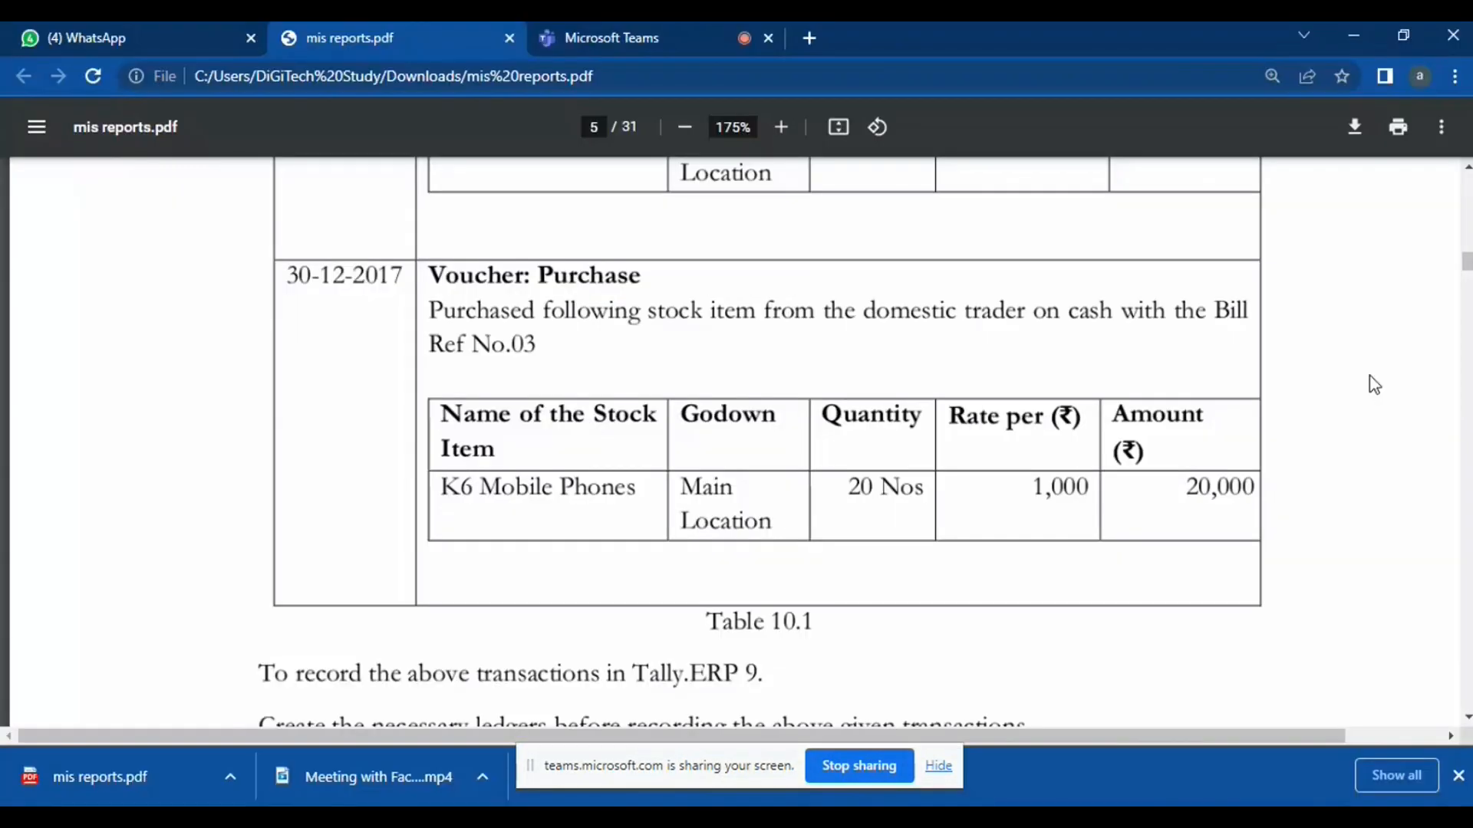
scroll(1374, 384, down, 1)
scroll(1374, 383, up, 1)
key(alt+Tab)
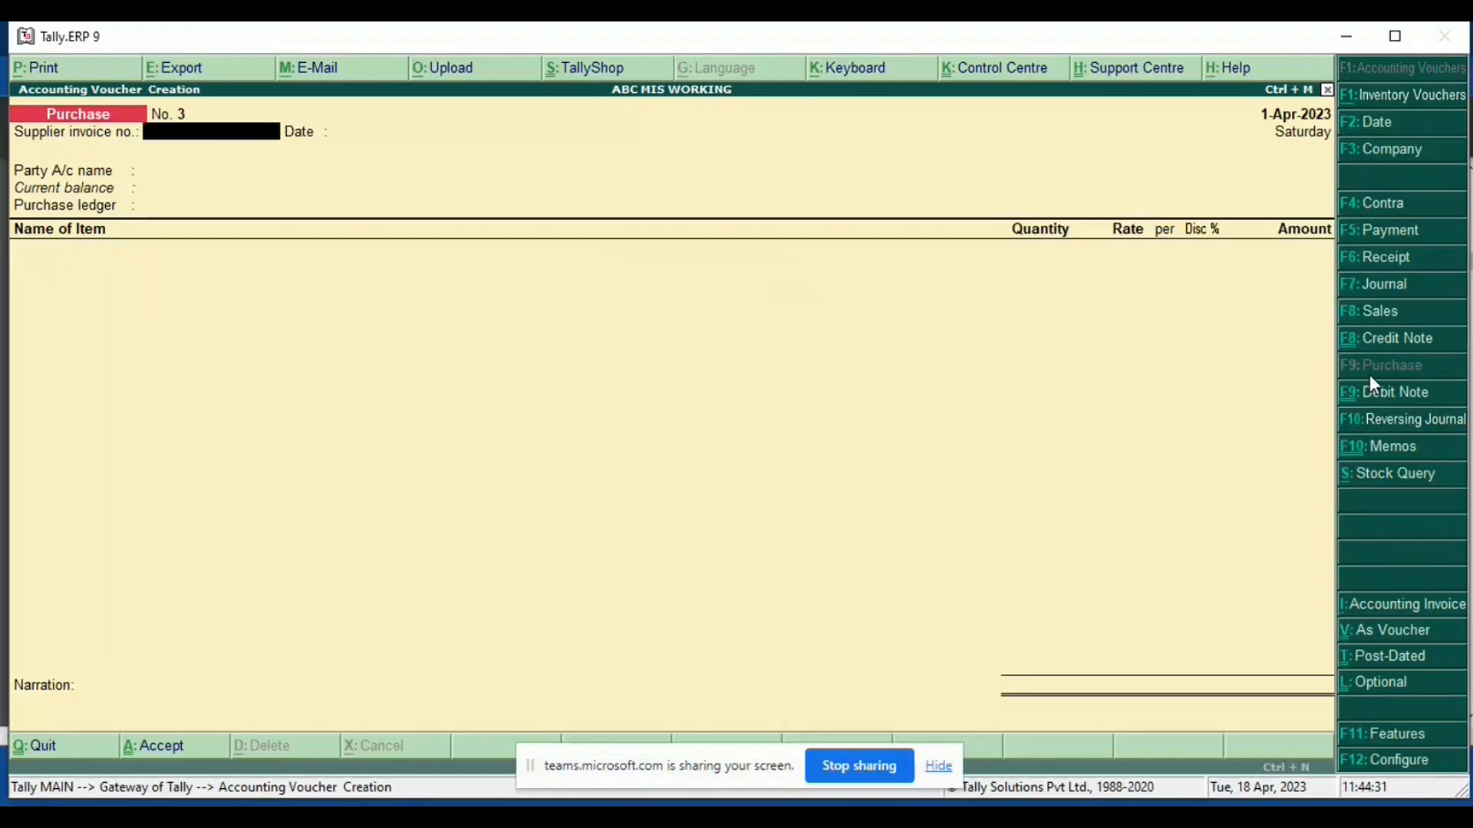
key(Return)
key(Return)
Step: Set Cash as the purchase voucher's party, accept the party details, and choose DOMESTIC PURCHASE as the purchase ledger
key(alt+Tab)
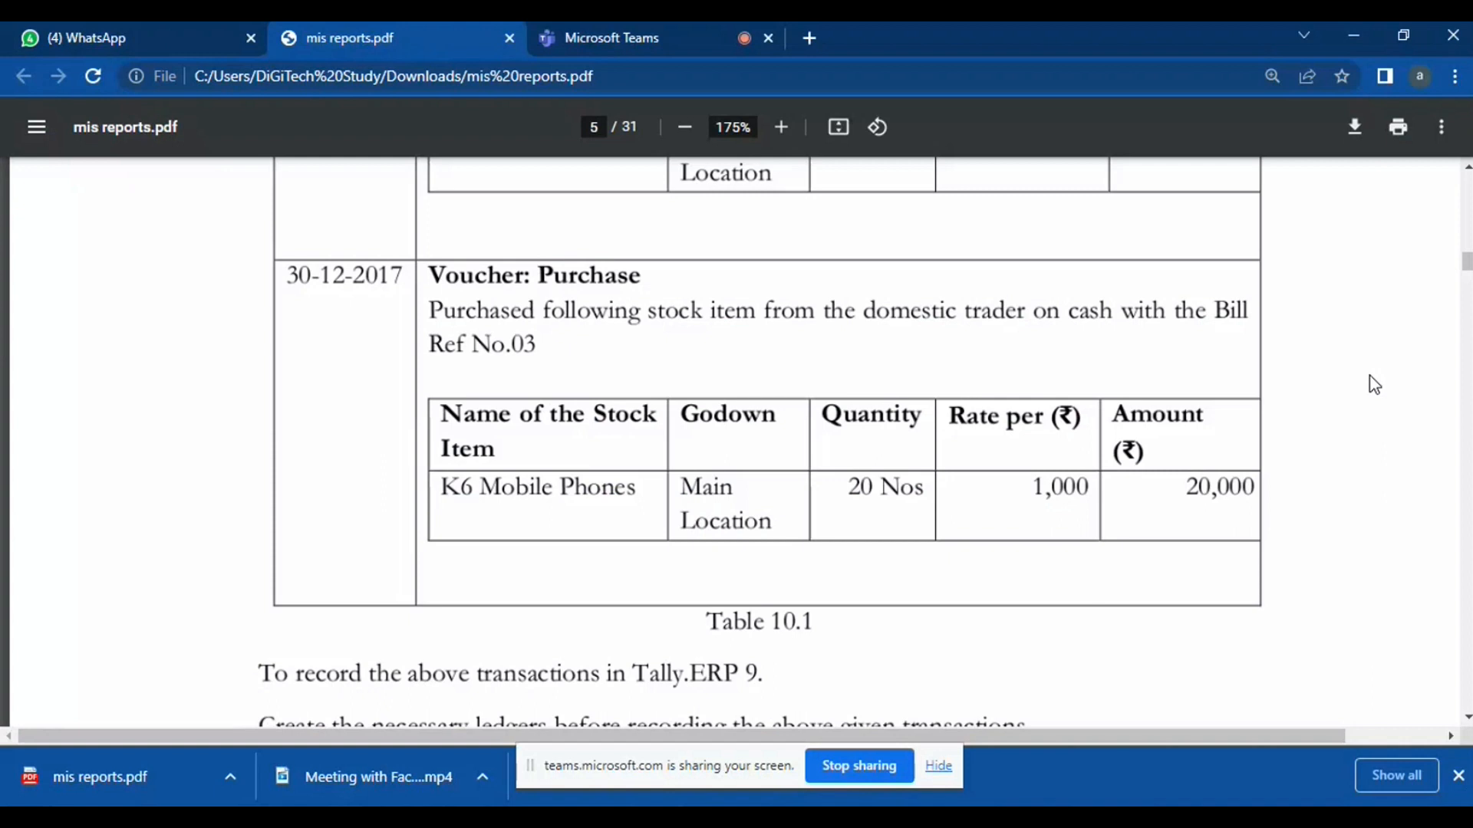
key(alt+Tab)
key(Up)
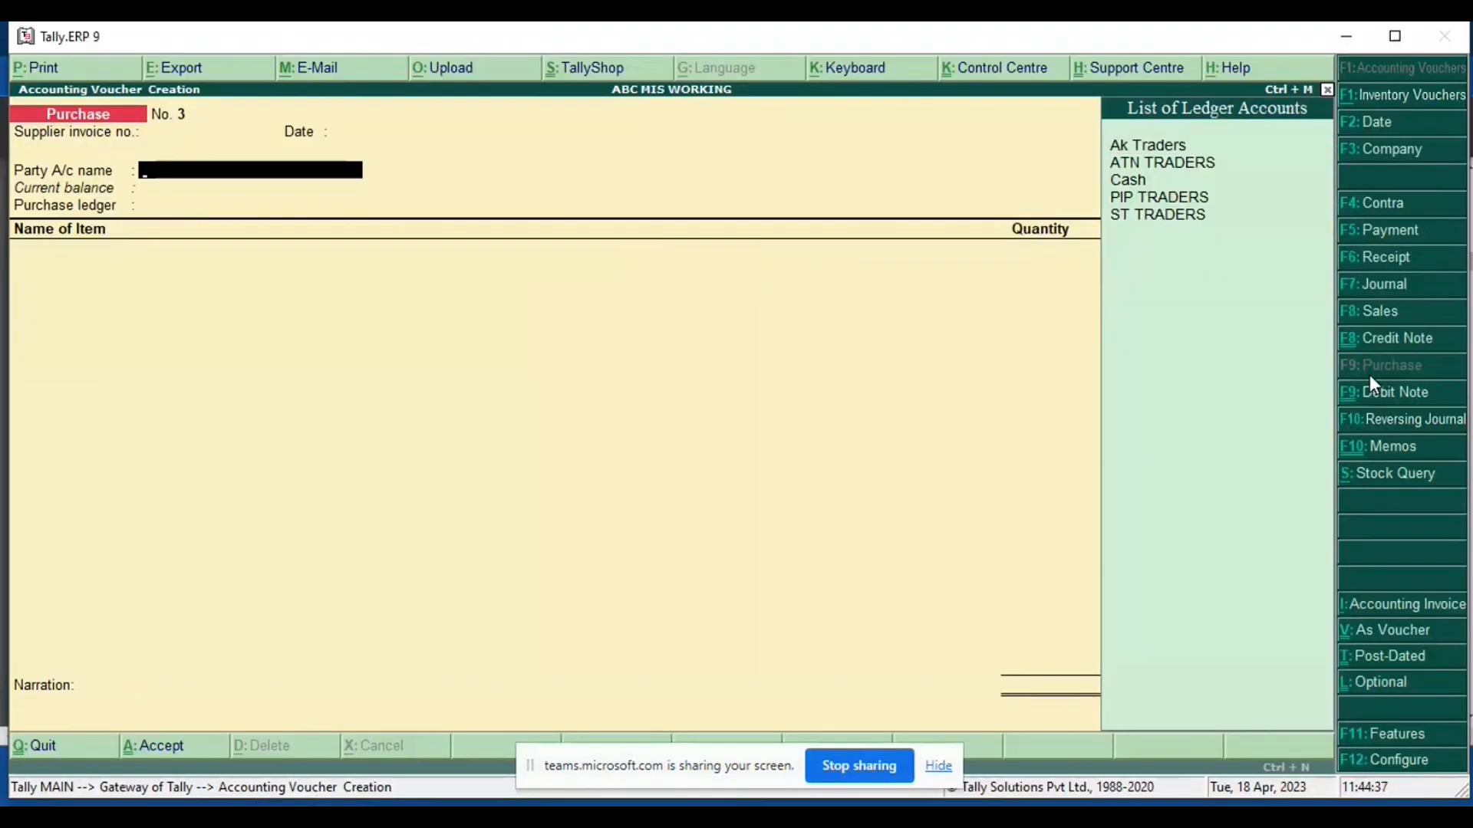
key(Return)
key(Down)
key(Down)
key(Down)
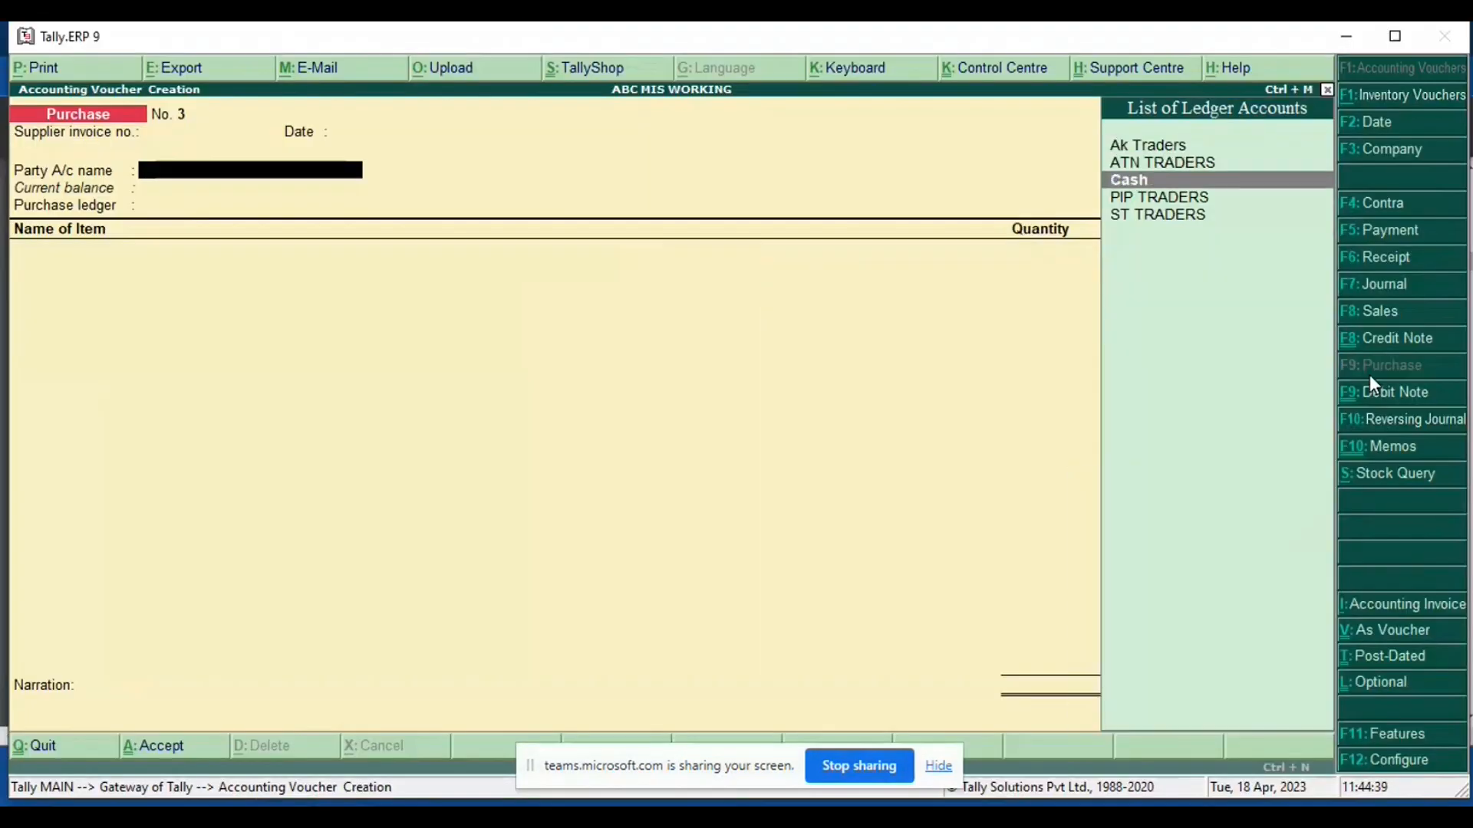
key(Return)
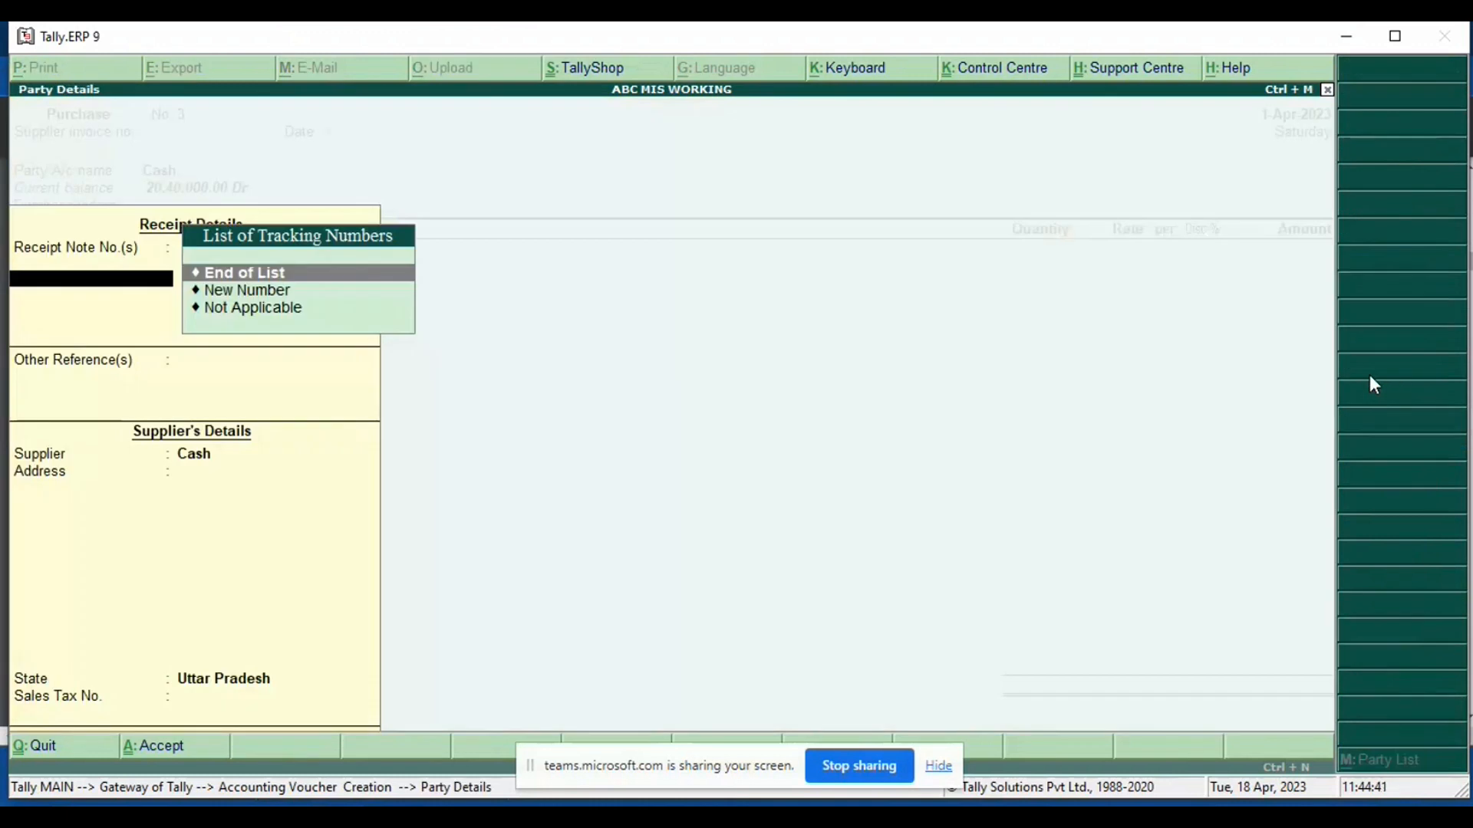
key(Return)
key(ctrl+a)
key(Return)
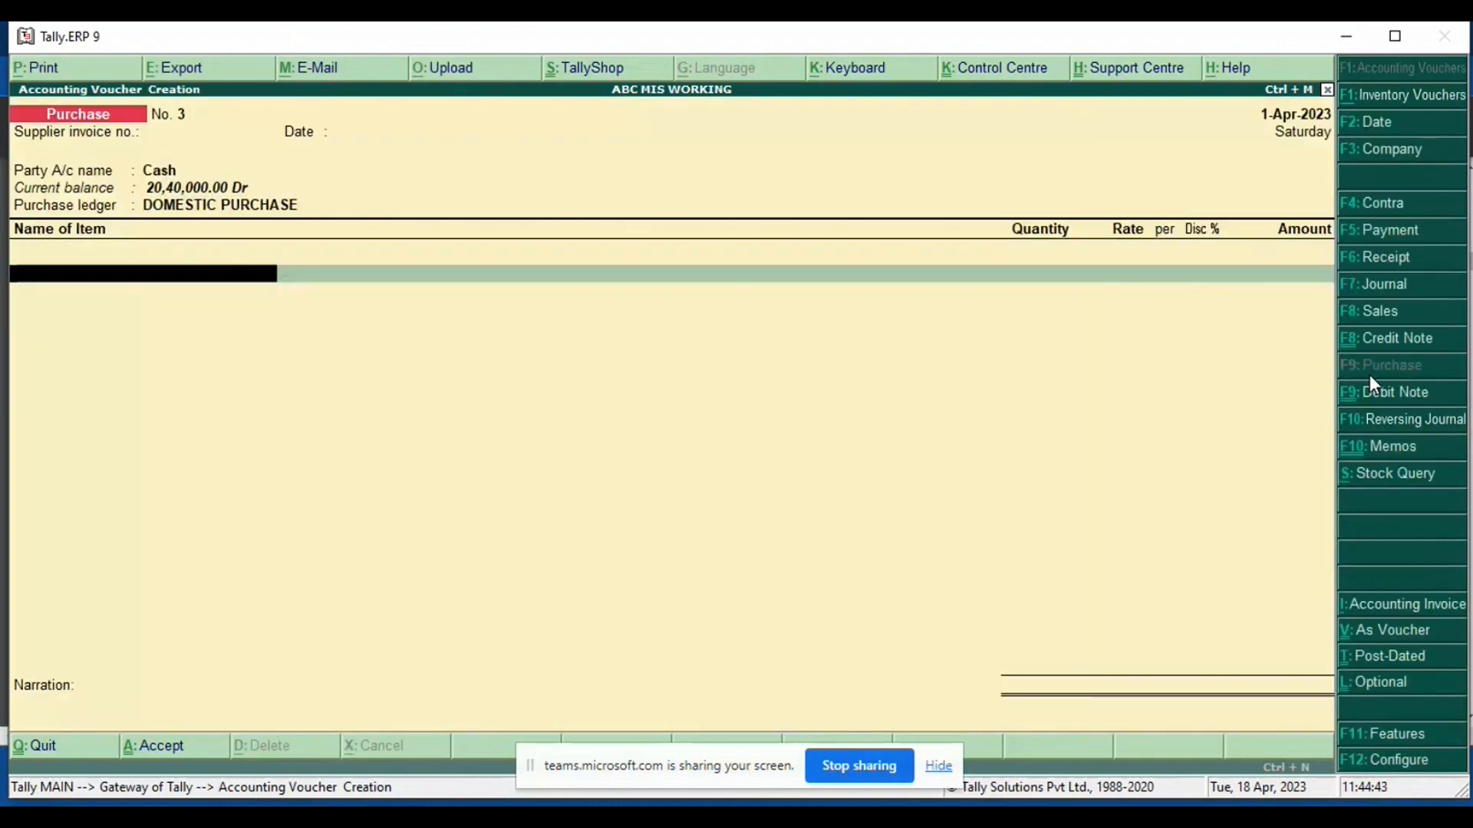
Step: Add K6 MOBILE PHONES from the PDF to the purchase voucher, with tracking number Not Applicable
key(alt+Tab)
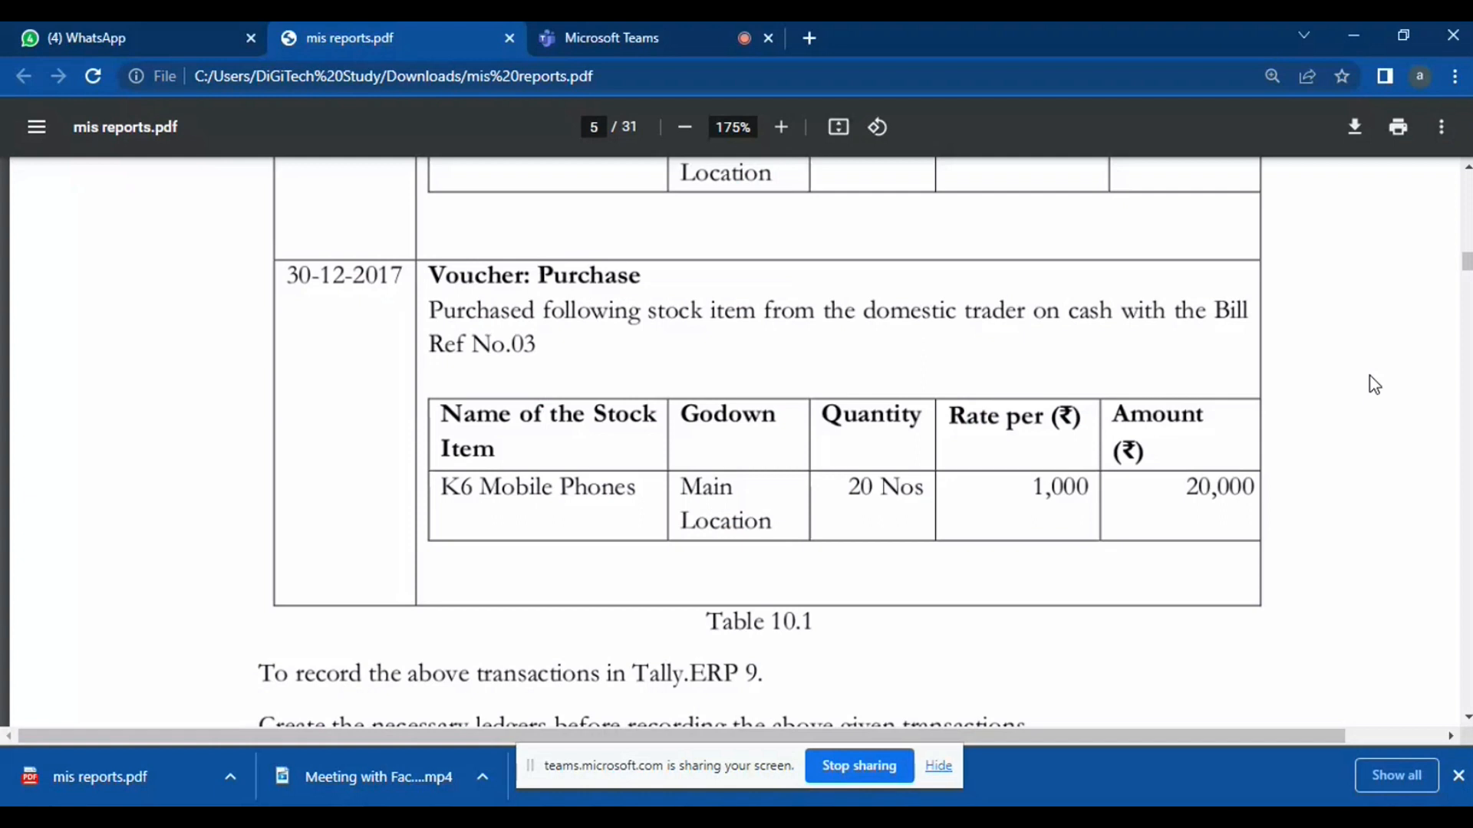
key(alt+Tab)
key(alt+Tab)
key(alt+Tab)
key(Down)
key(Down)
key(Return)
key(Return)
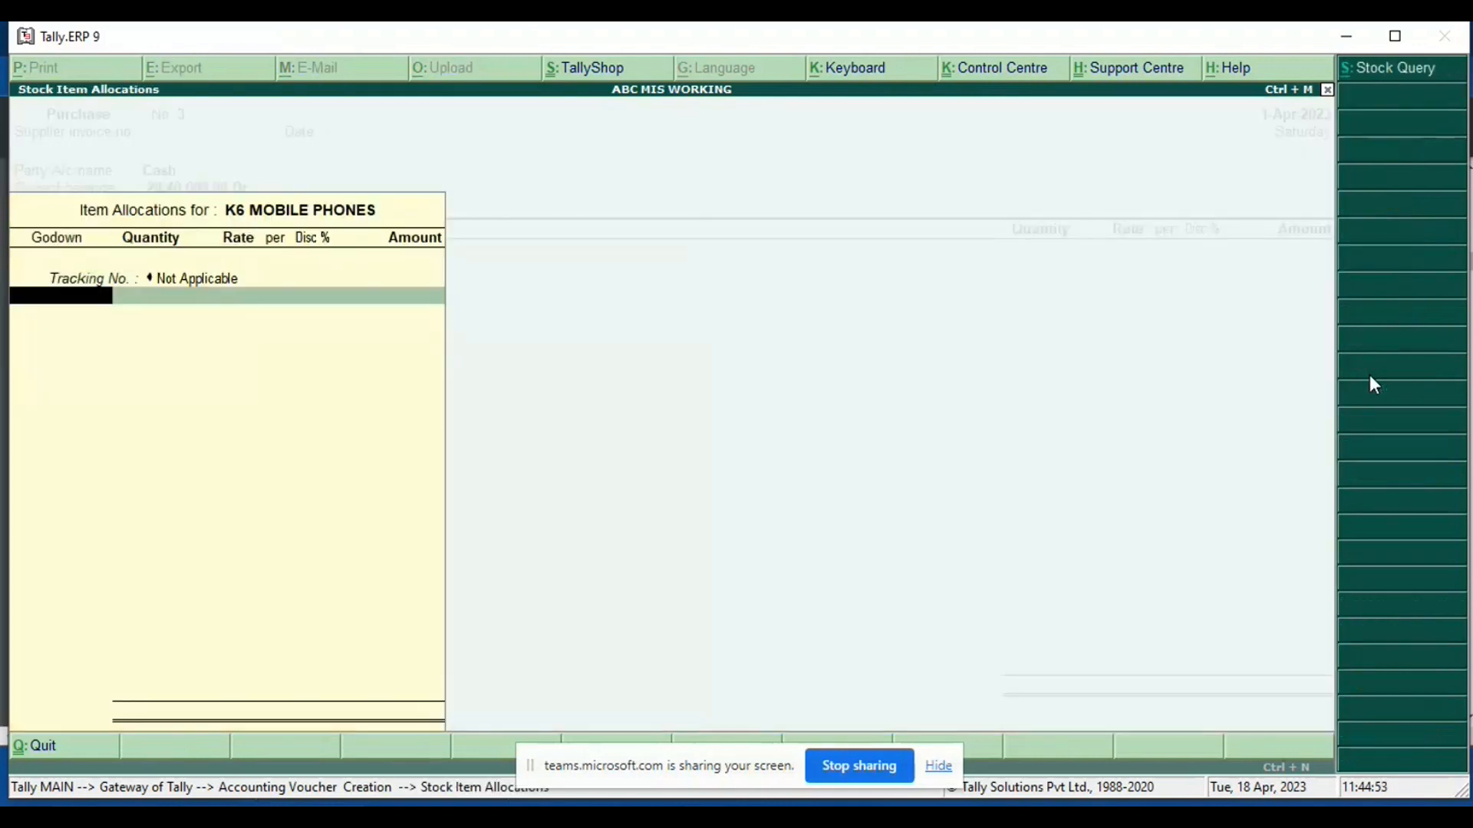
Step: Allocate 20 NOS of K6 MOBILE PHONES at a rate of 1,000 each to Main Location
key(alt+Tab)
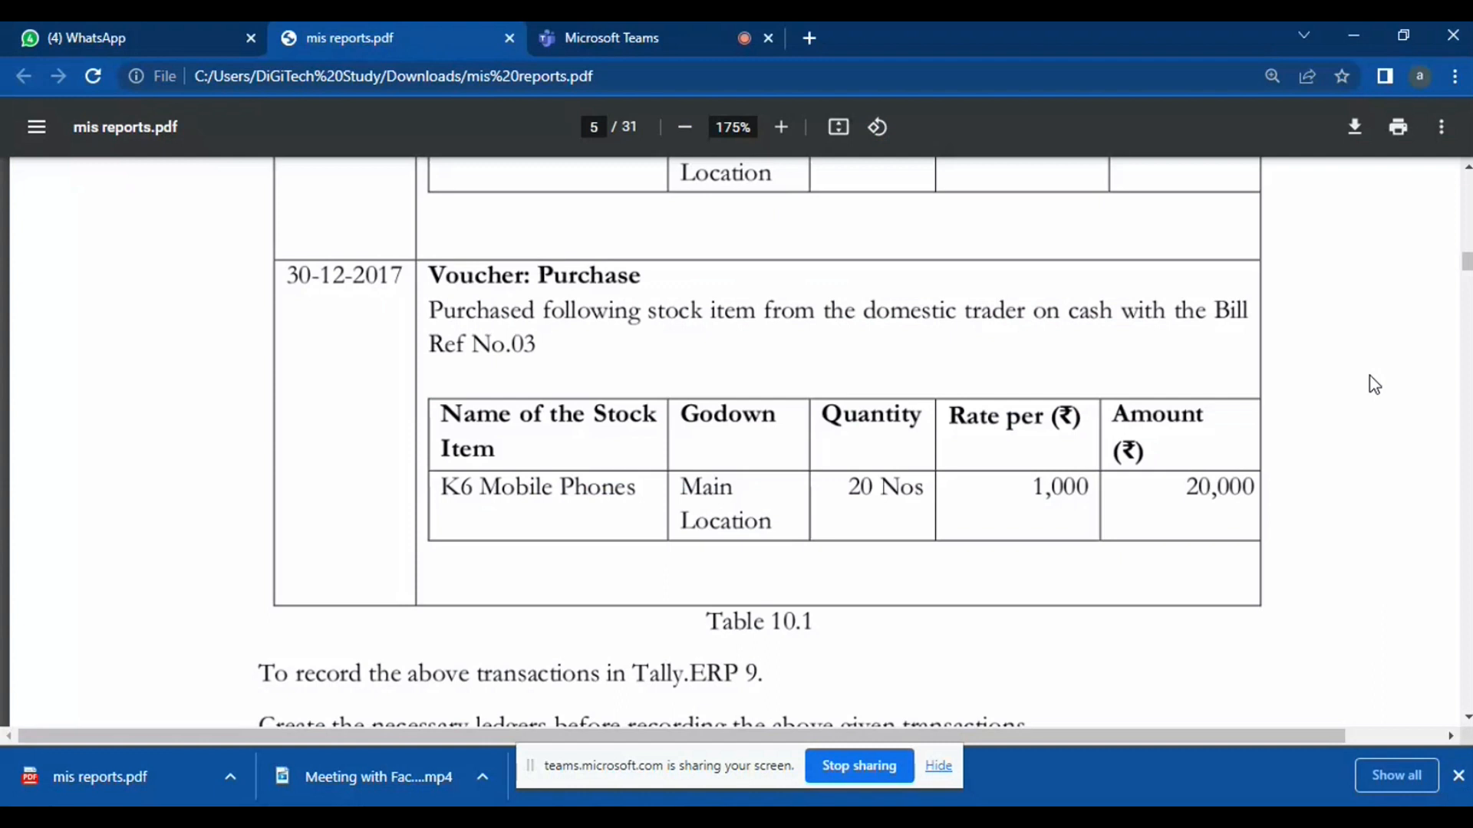
key(alt+Tab)
text(20)
key(Return)
text(1)
text(000)
key(Return)
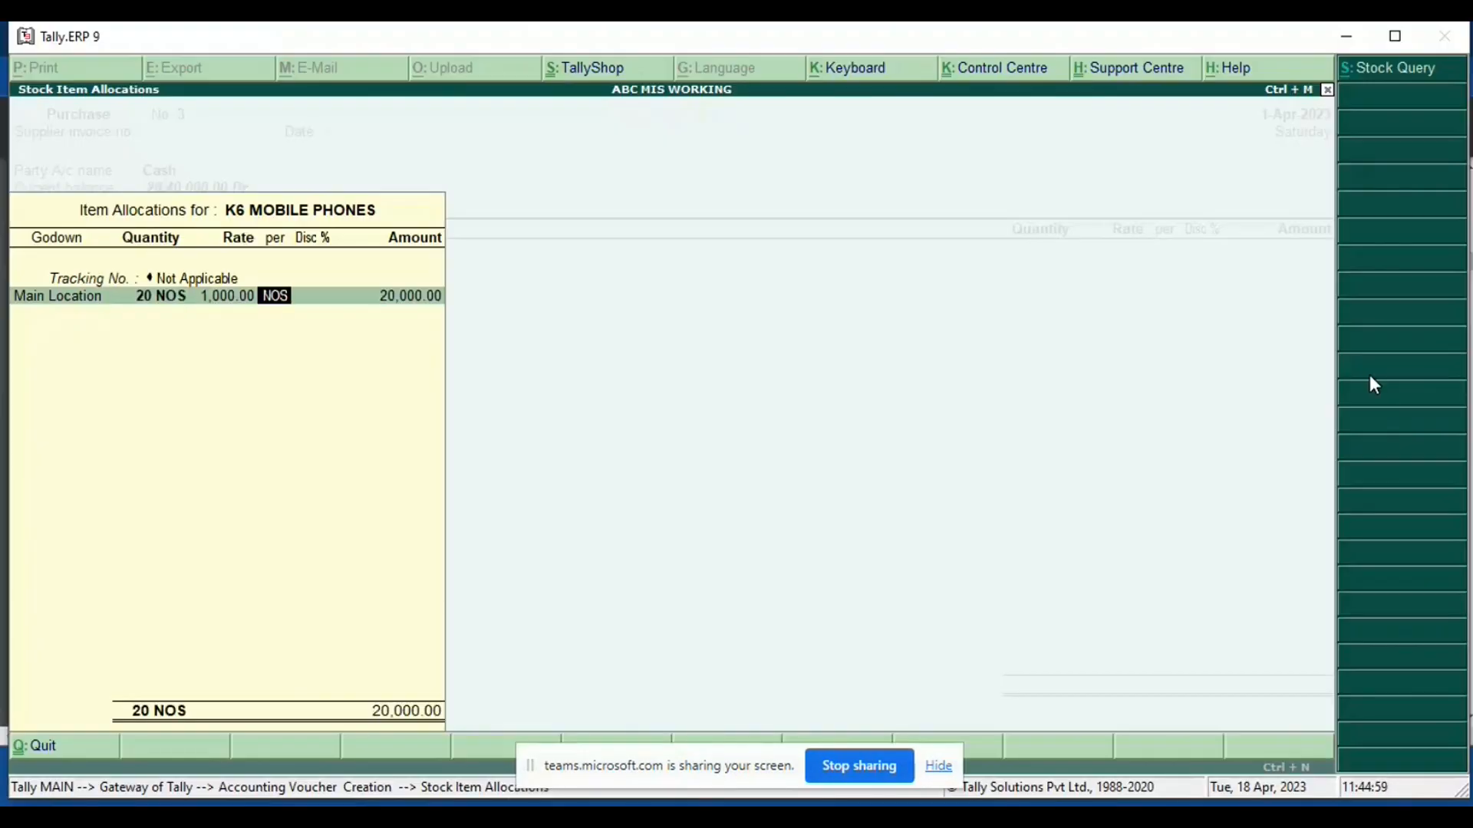
Step: Complete the K6 MOBILE PHONES entry and save the cash purchase voucher
key(alt+Tab)
key(alt+Tab)
key(Return)
key(Return)
key(Return)
key(Return)
key(Return)
key(Return)
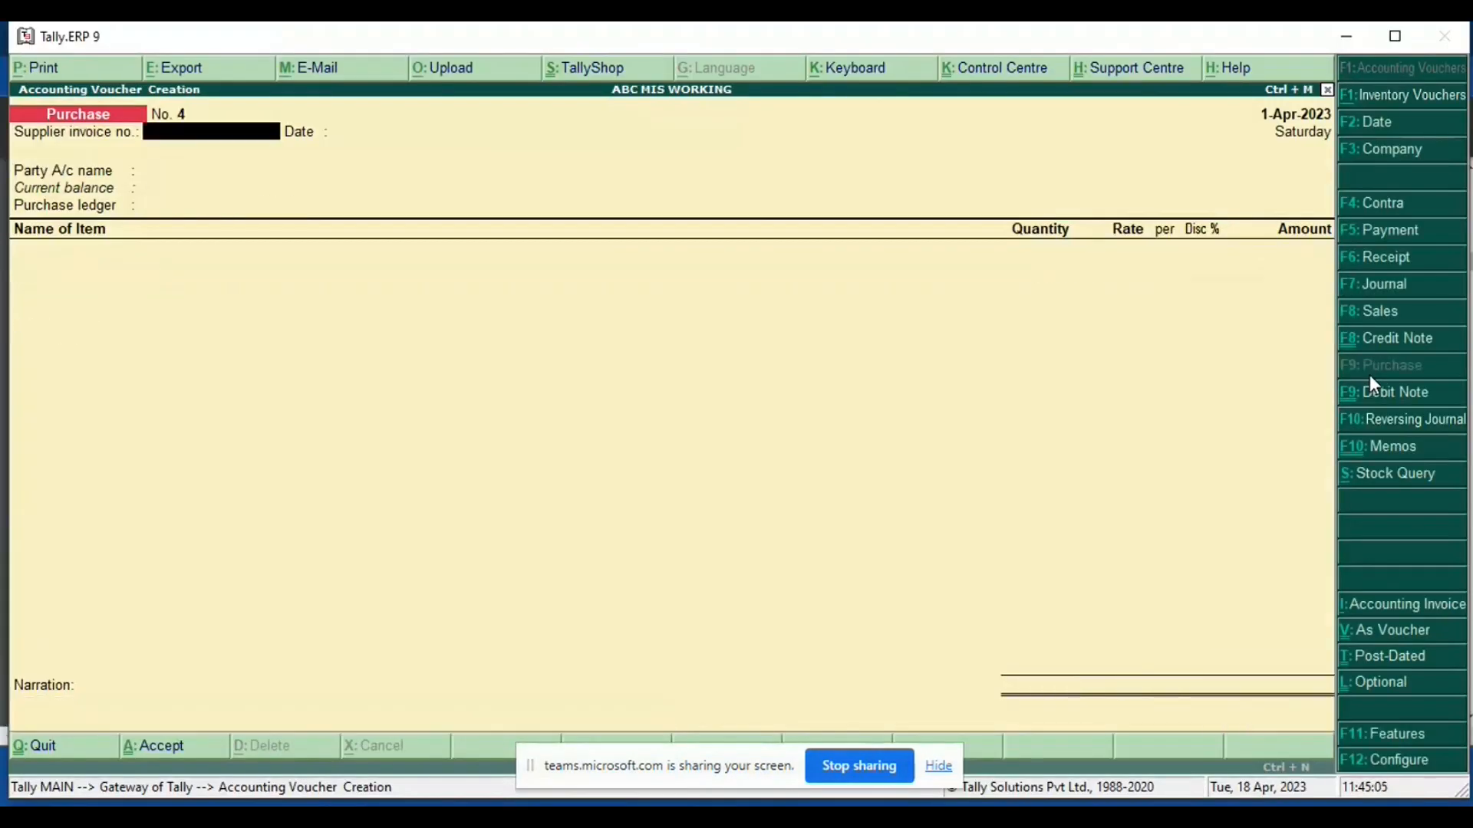
Step: Read on in the PDF to section 10.4.1 on generating a Trial Balance
key(alt+Tab)
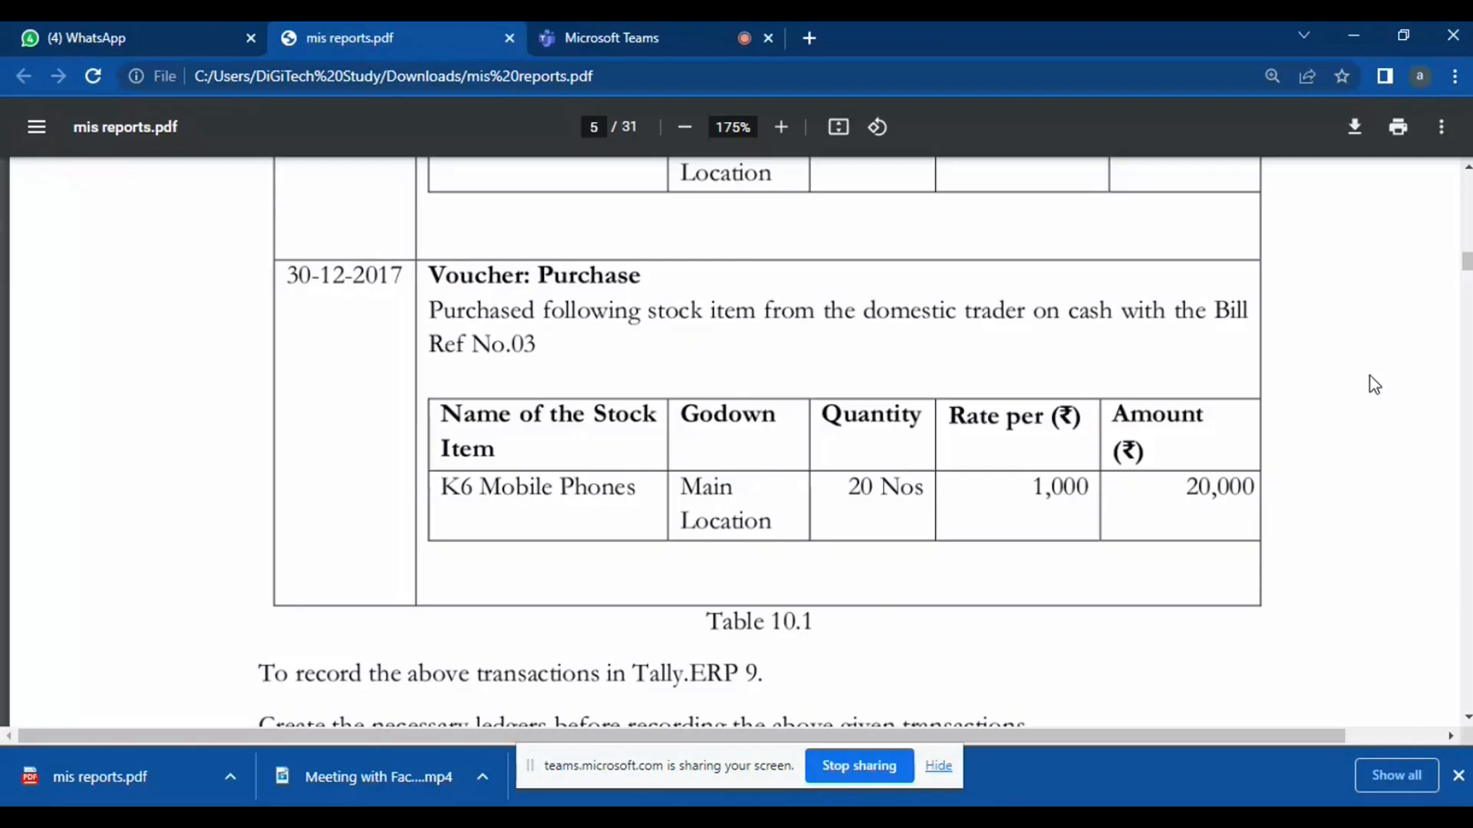
scroll(1373, 385, down, 6)
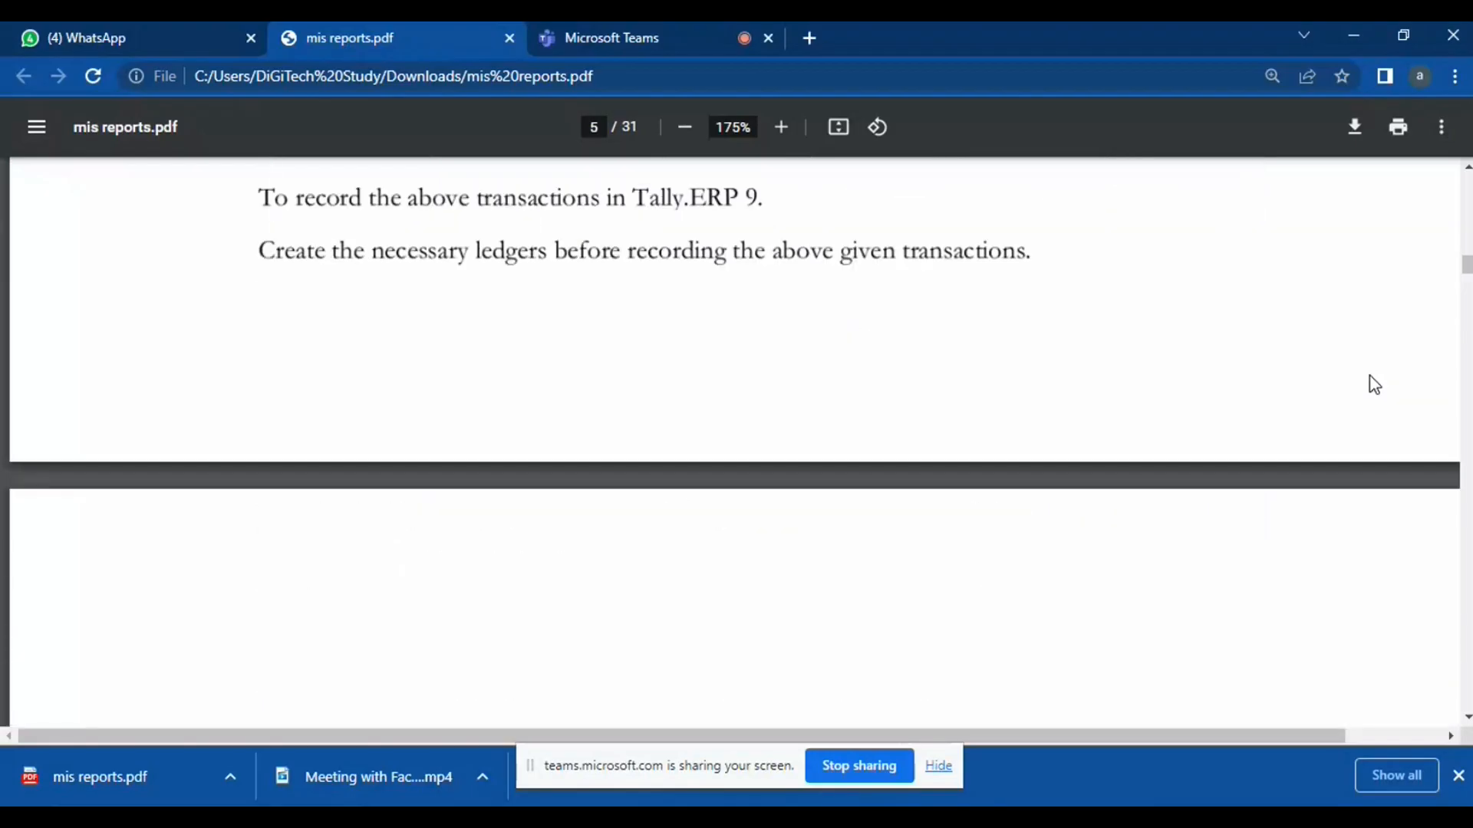
scroll(1374, 384, down, 8)
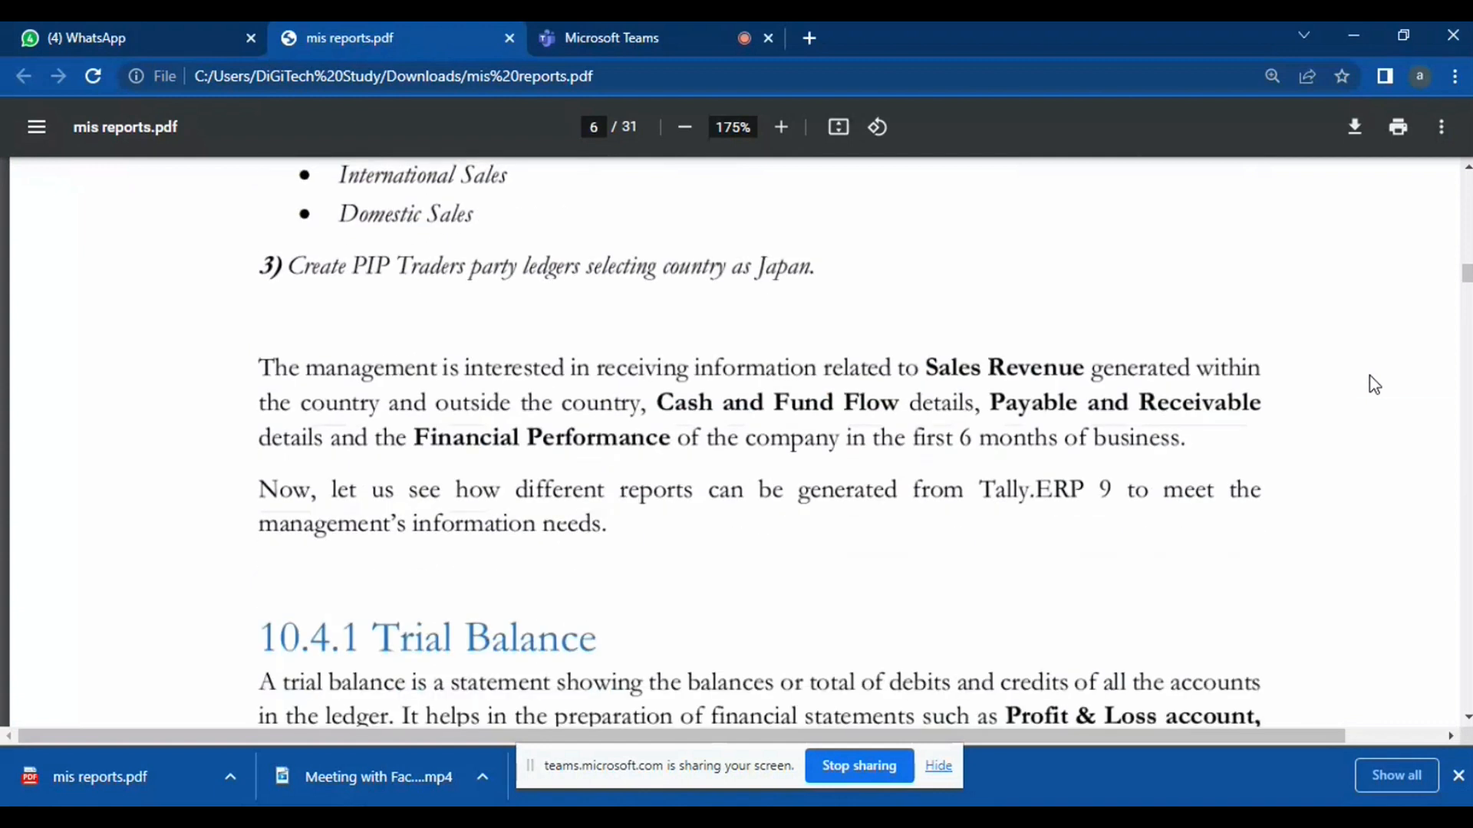
scroll(1374, 384, down, 5)
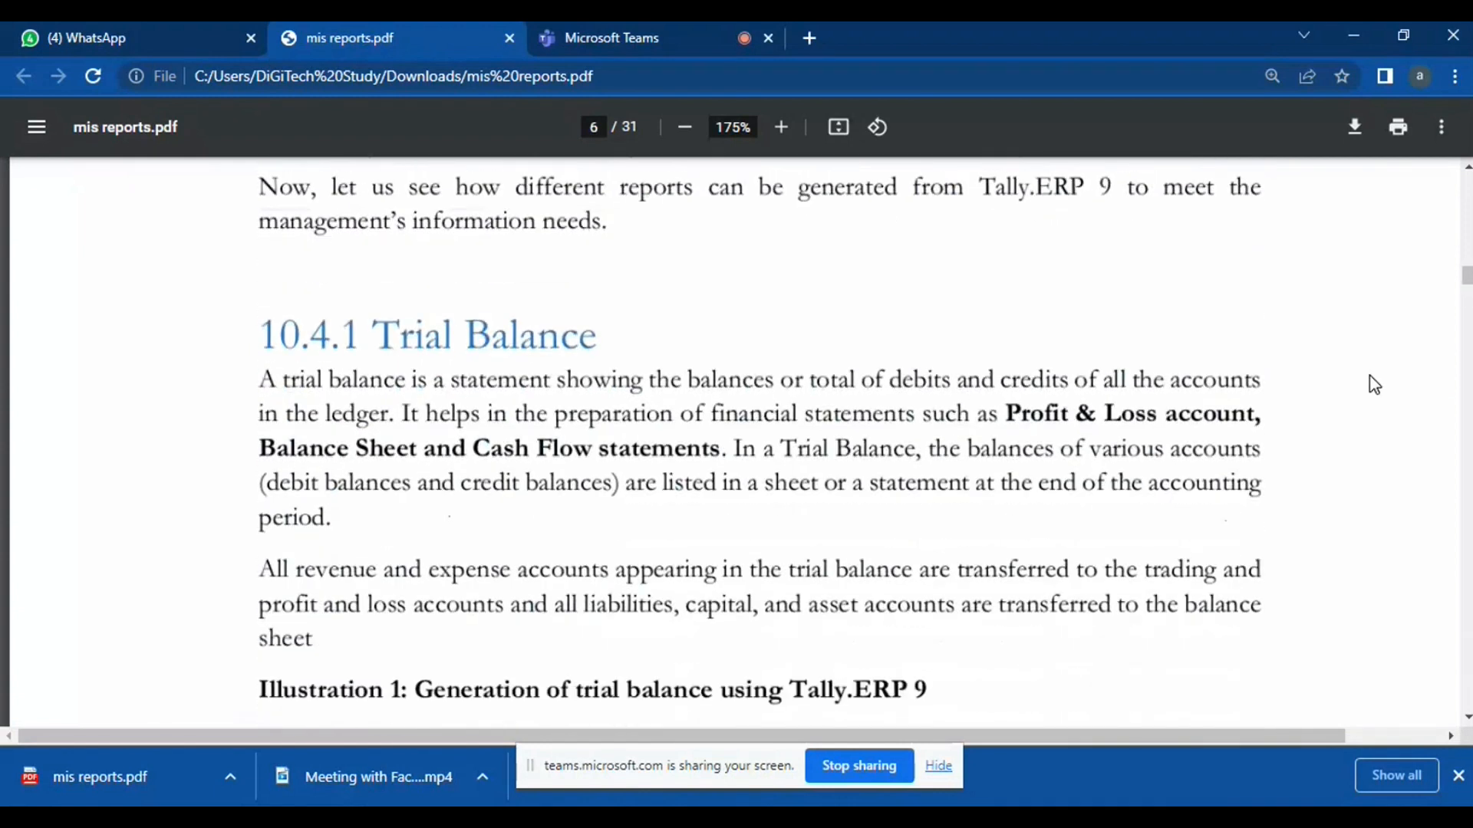
scroll(1374, 384, down, 2)
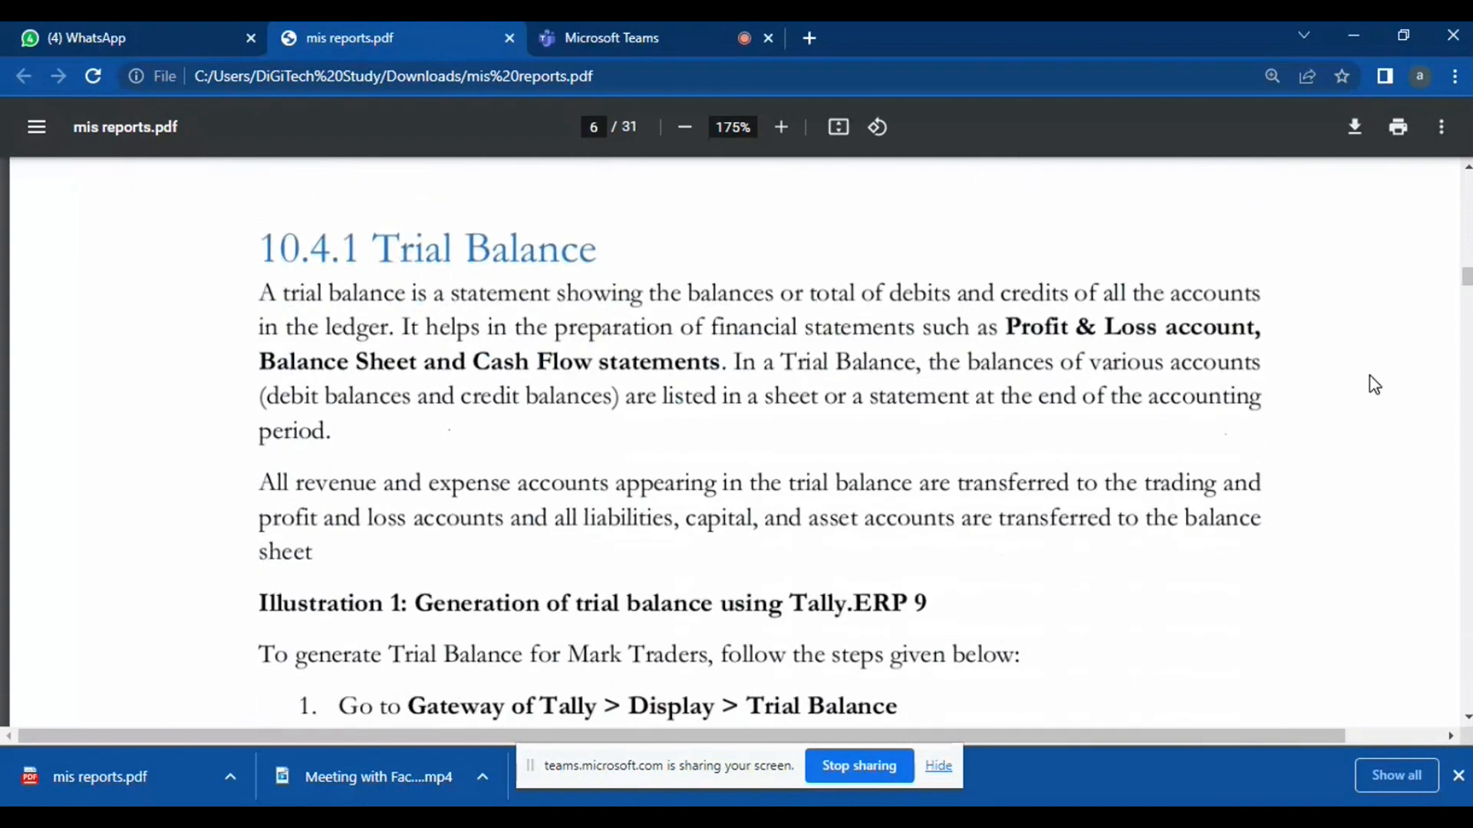
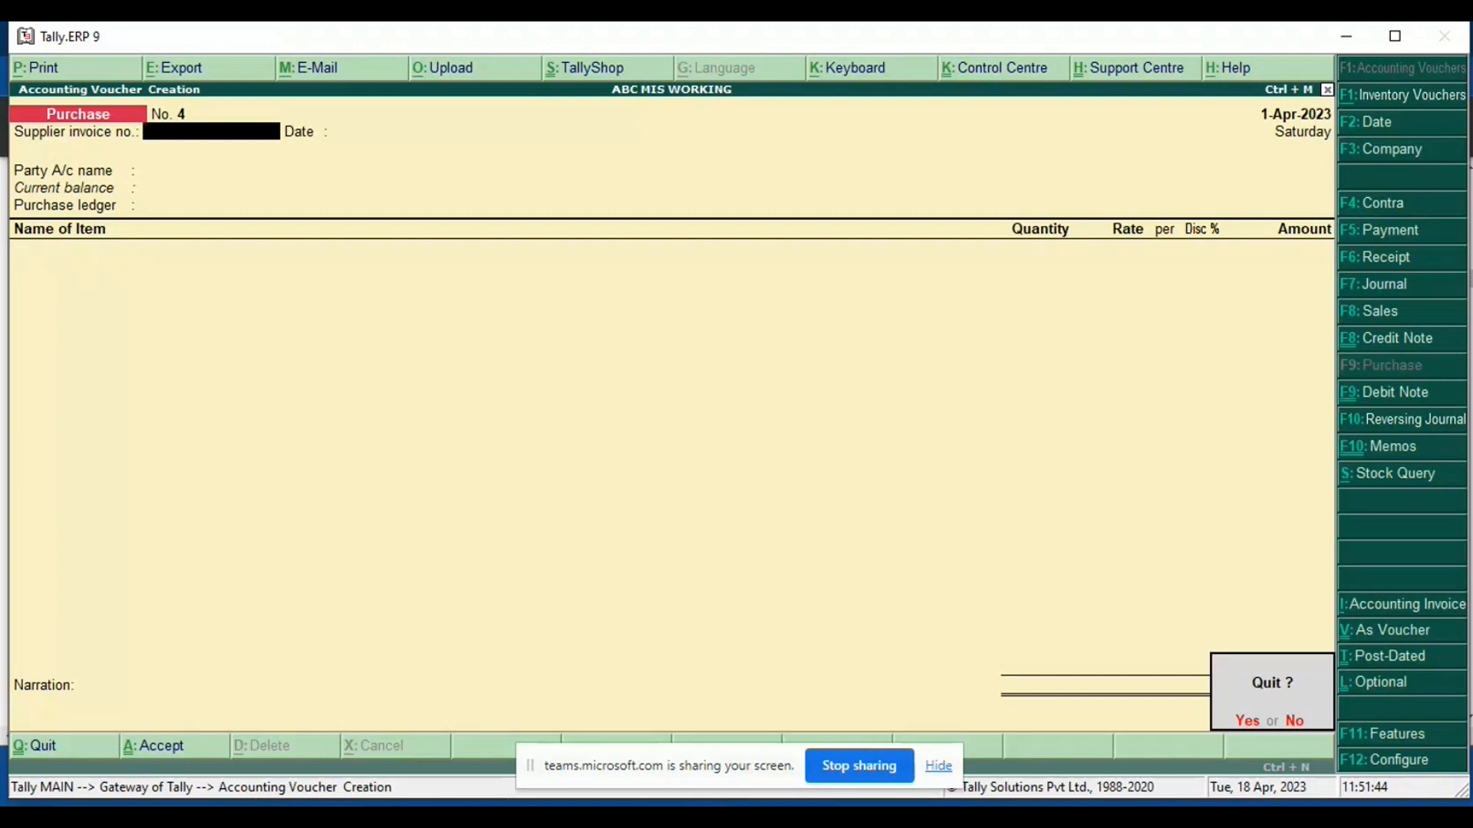
Step: Leave voucher entry in Tally.ERP 9, open the Trial Balance for ABC MIS WORKING, and show it in detailed form
key(d)
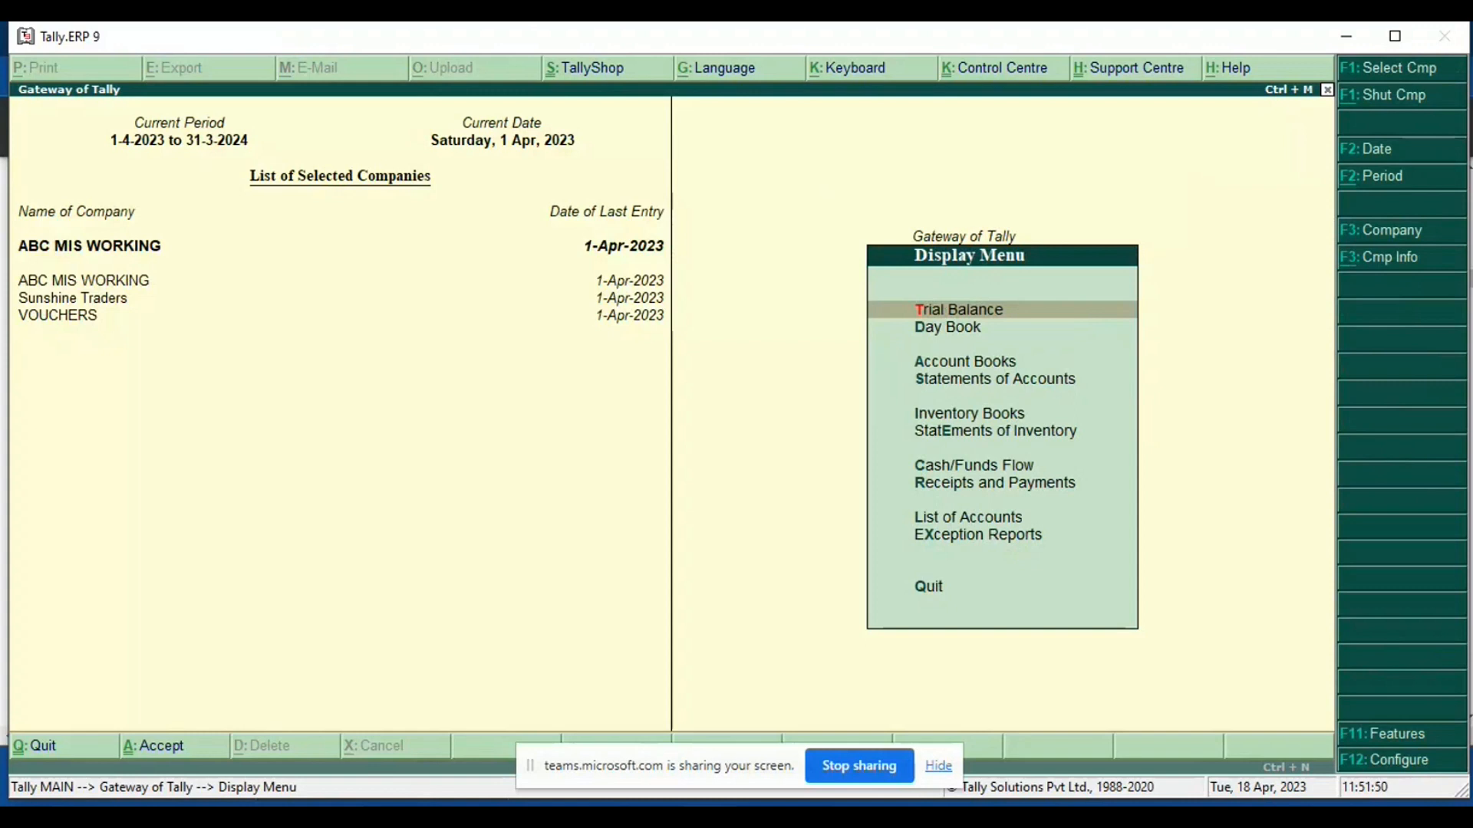
key(Return)
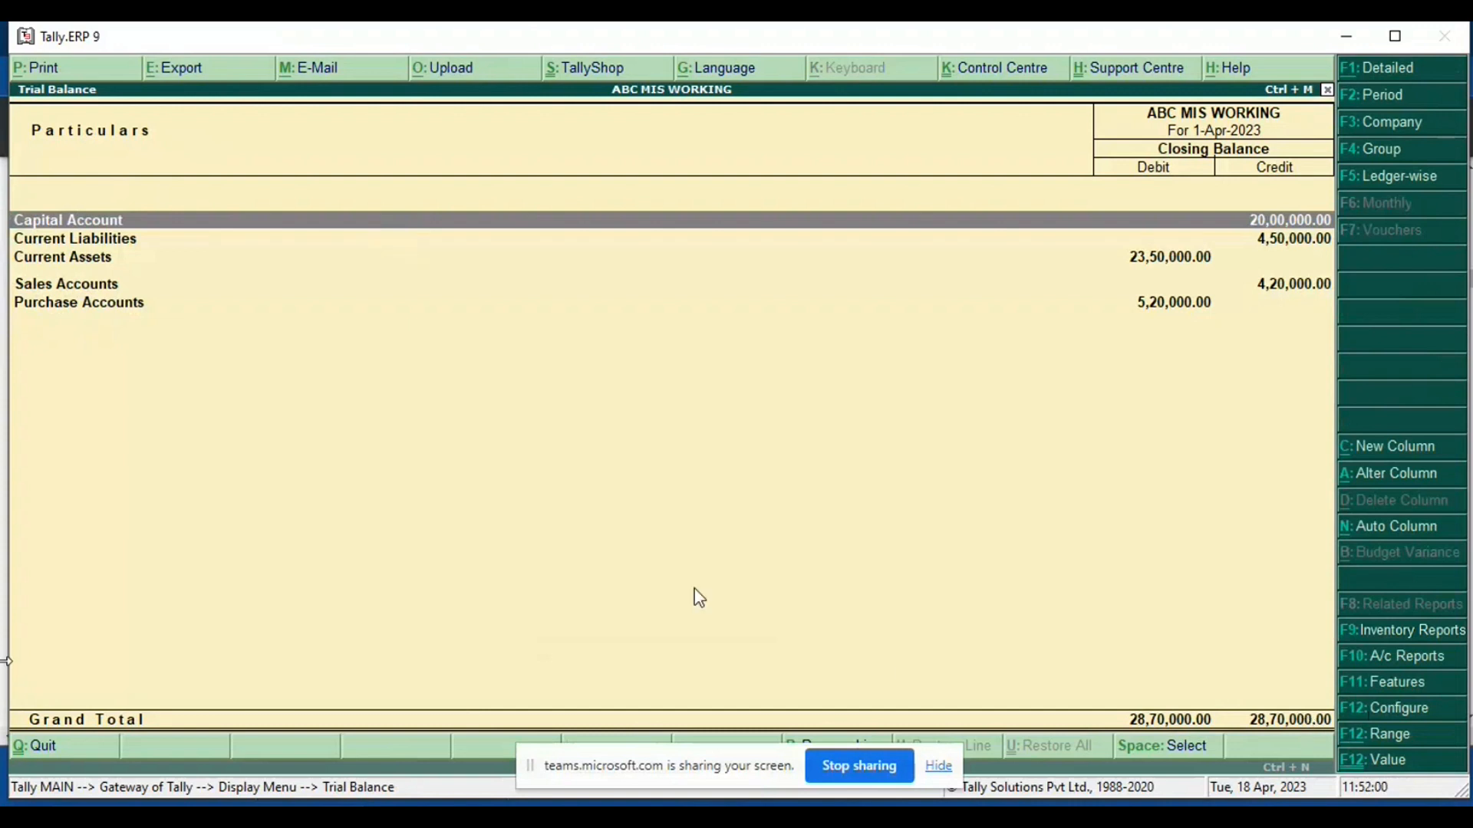
click(1363, 69)
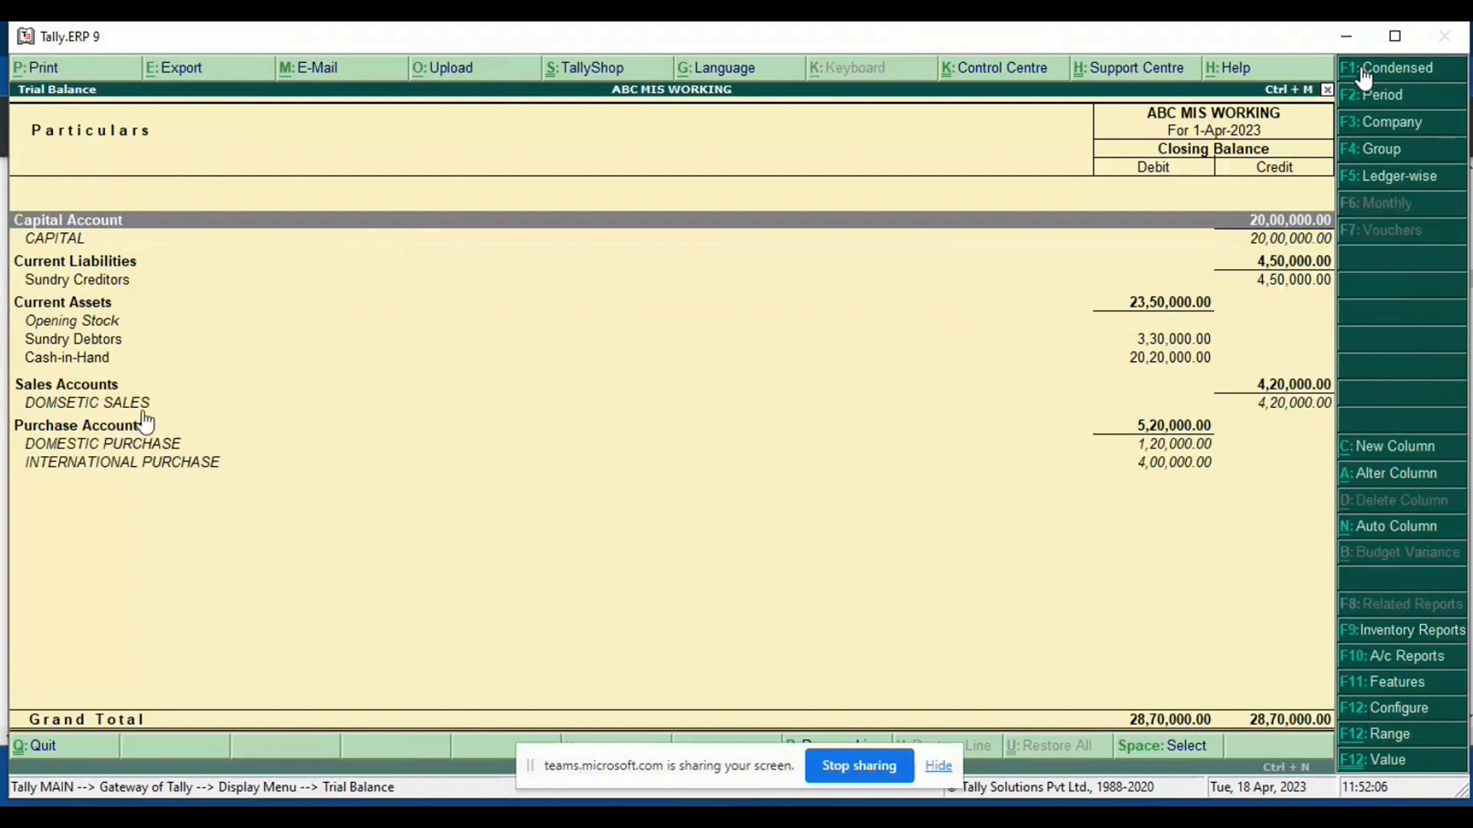
Step: Examine the detailed Trial Balance's purchase, sales, current asset and current liability entries
click(86, 445)
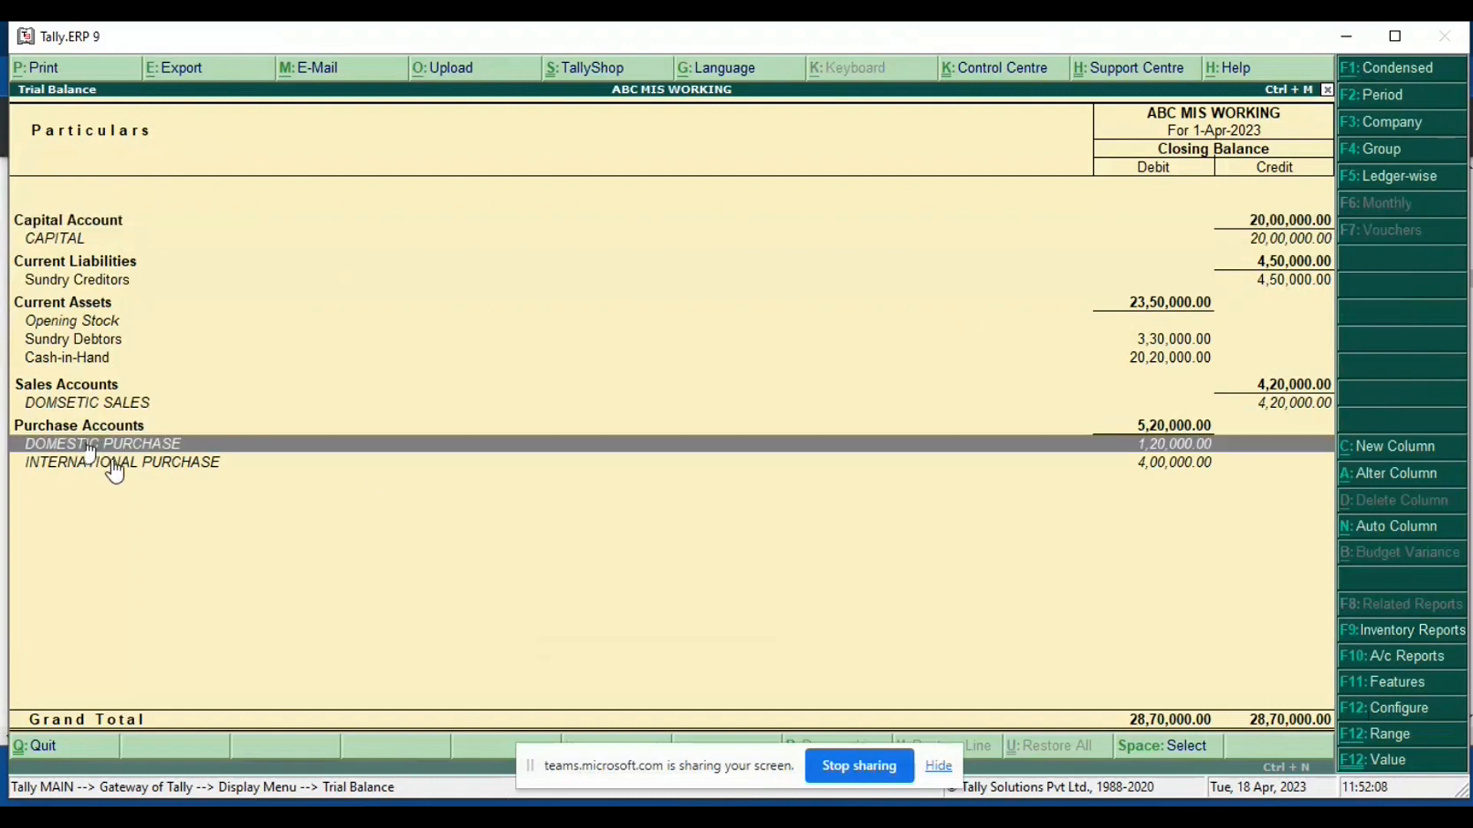
click(114, 464)
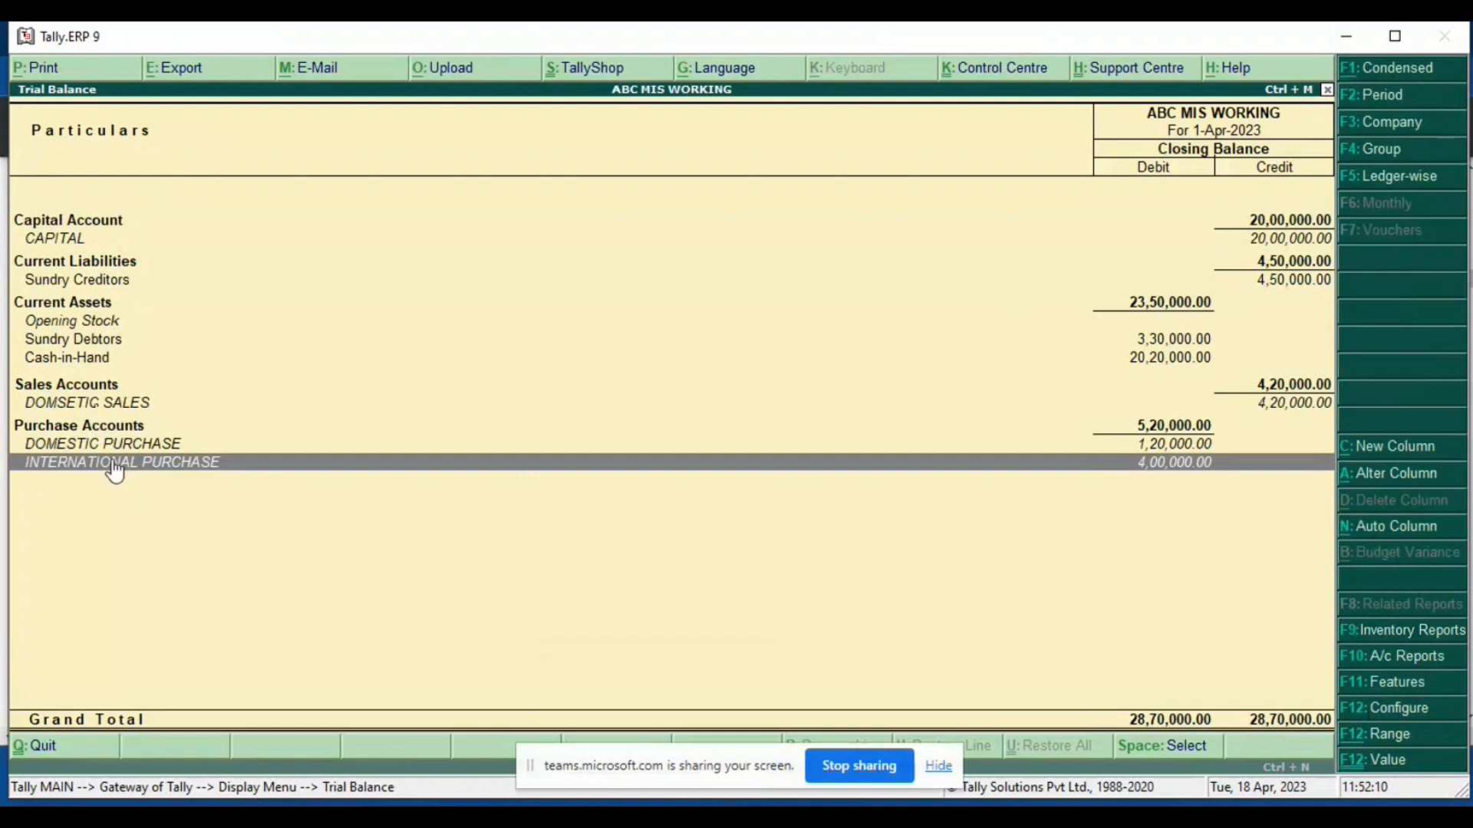
click(94, 406)
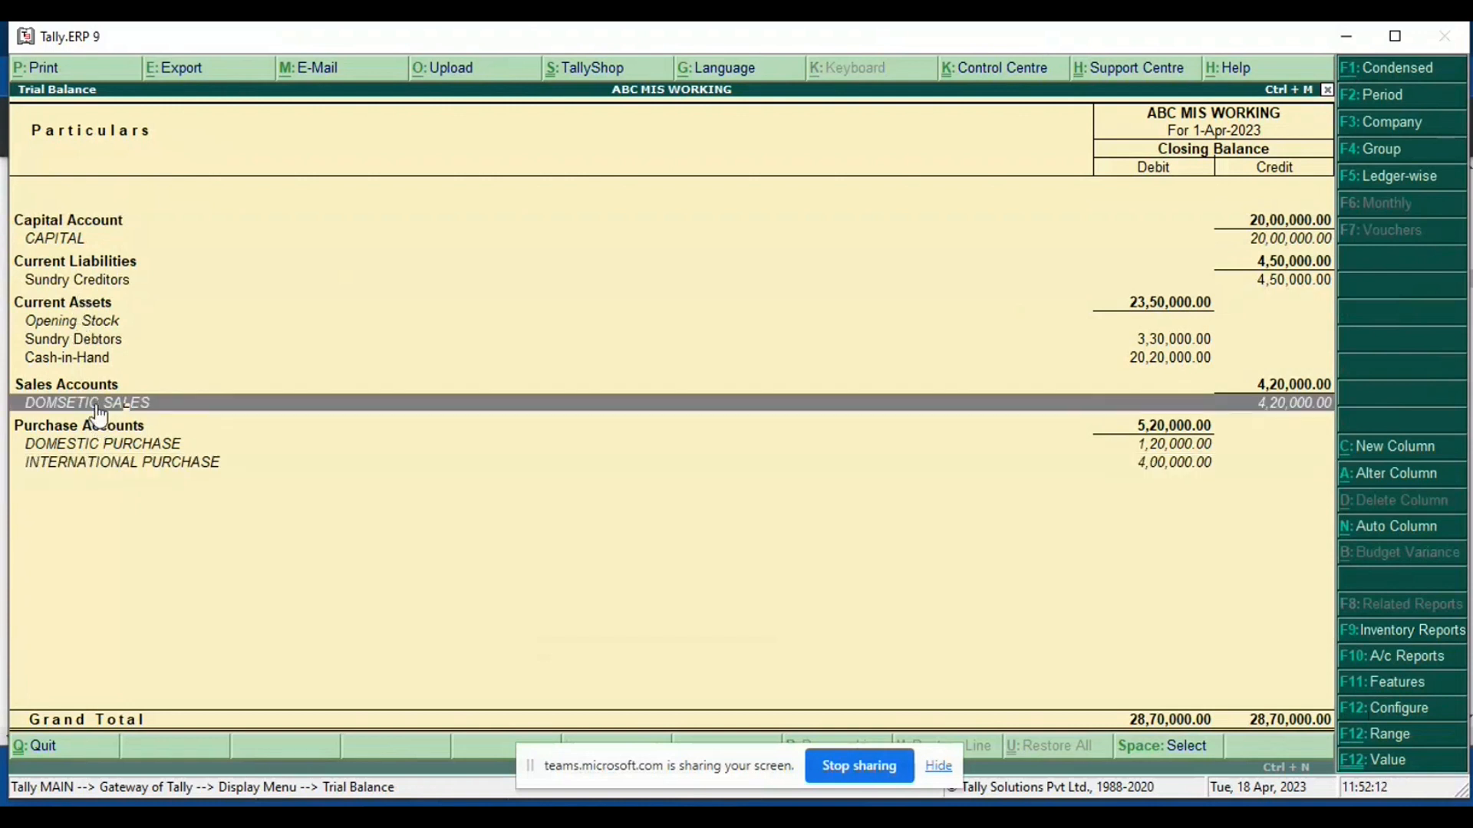
click(80, 324)
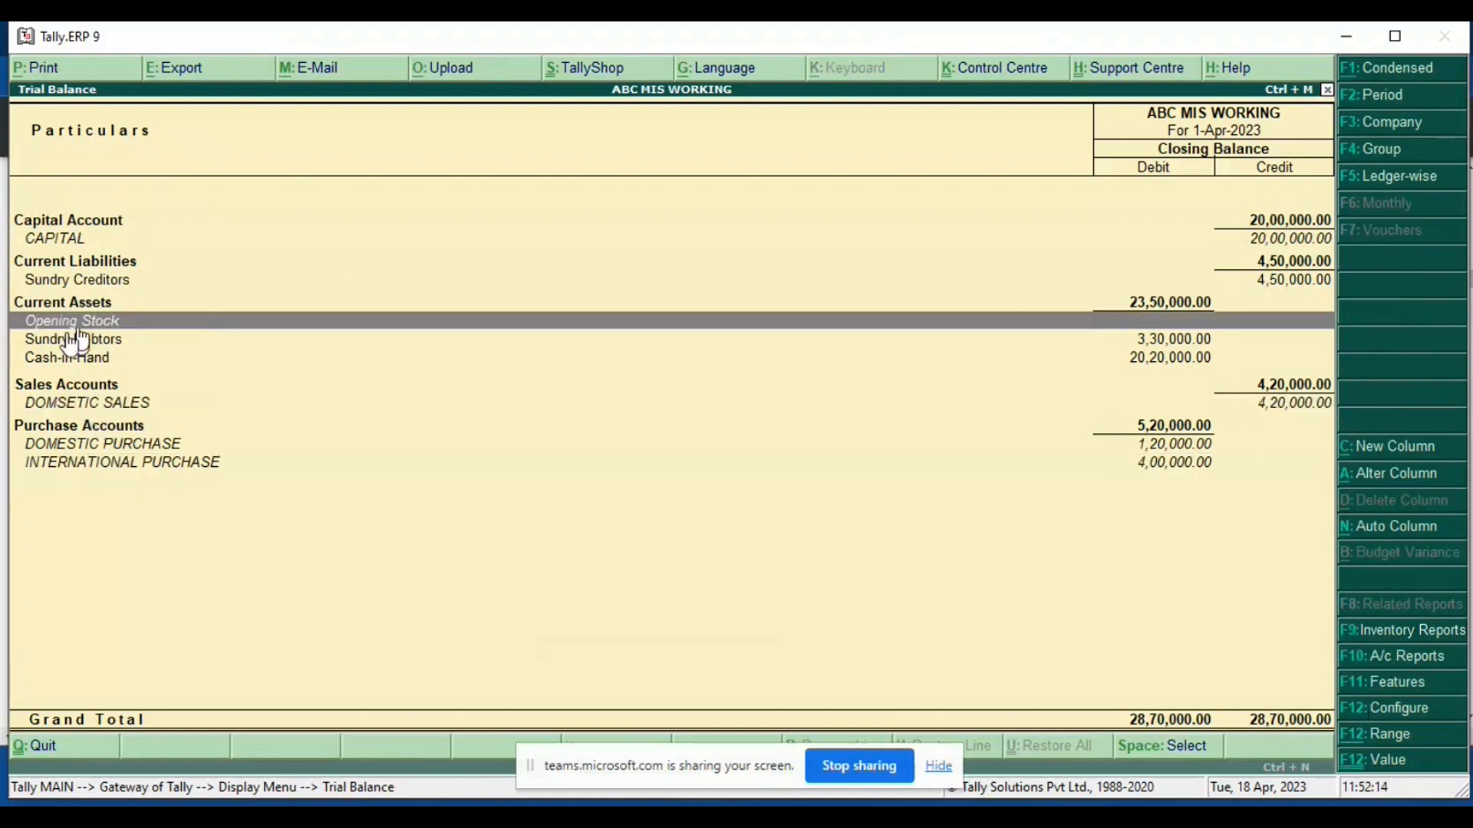
click(77, 340)
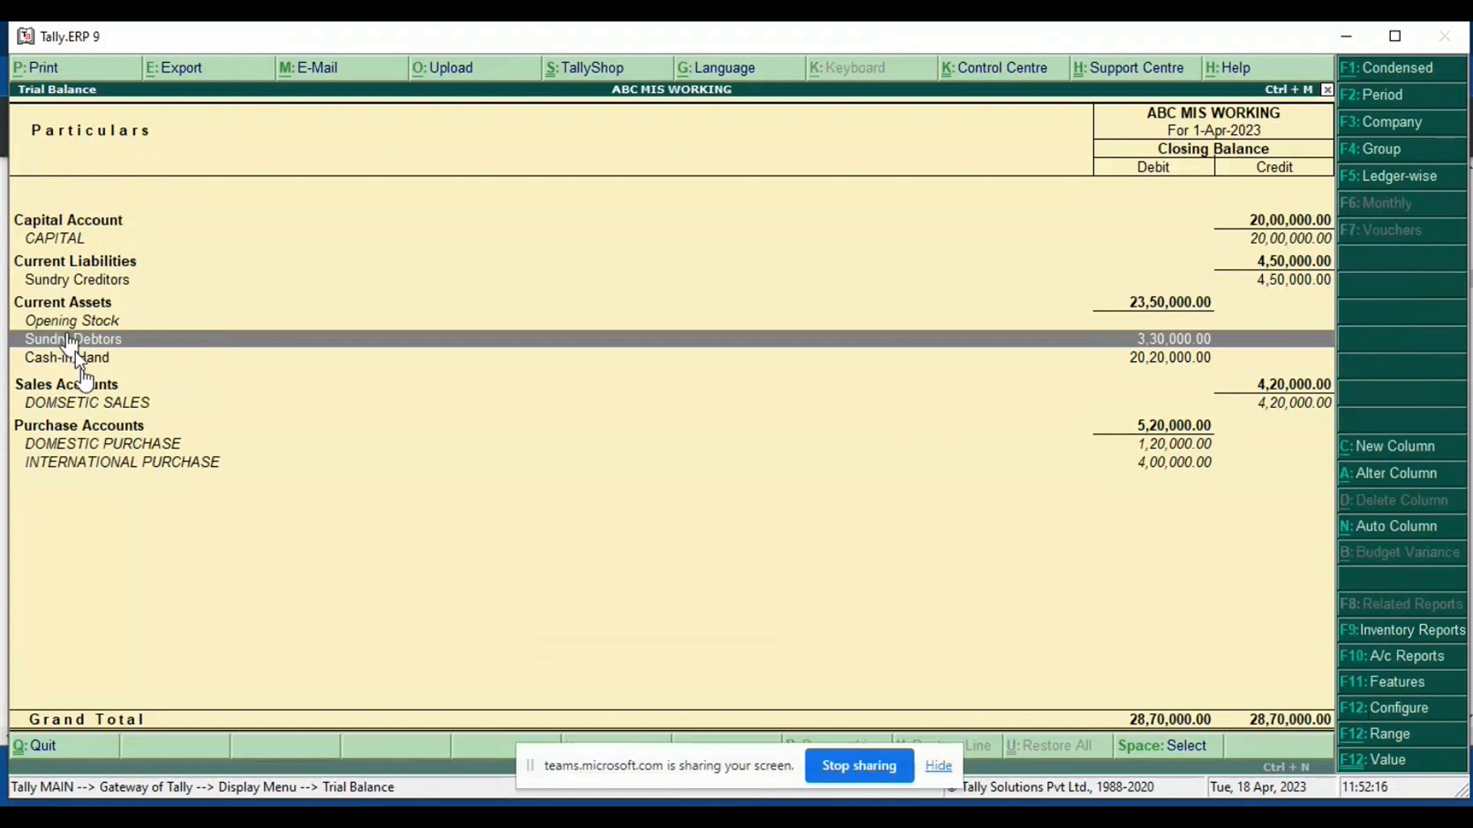
click(79, 356)
click(77, 263)
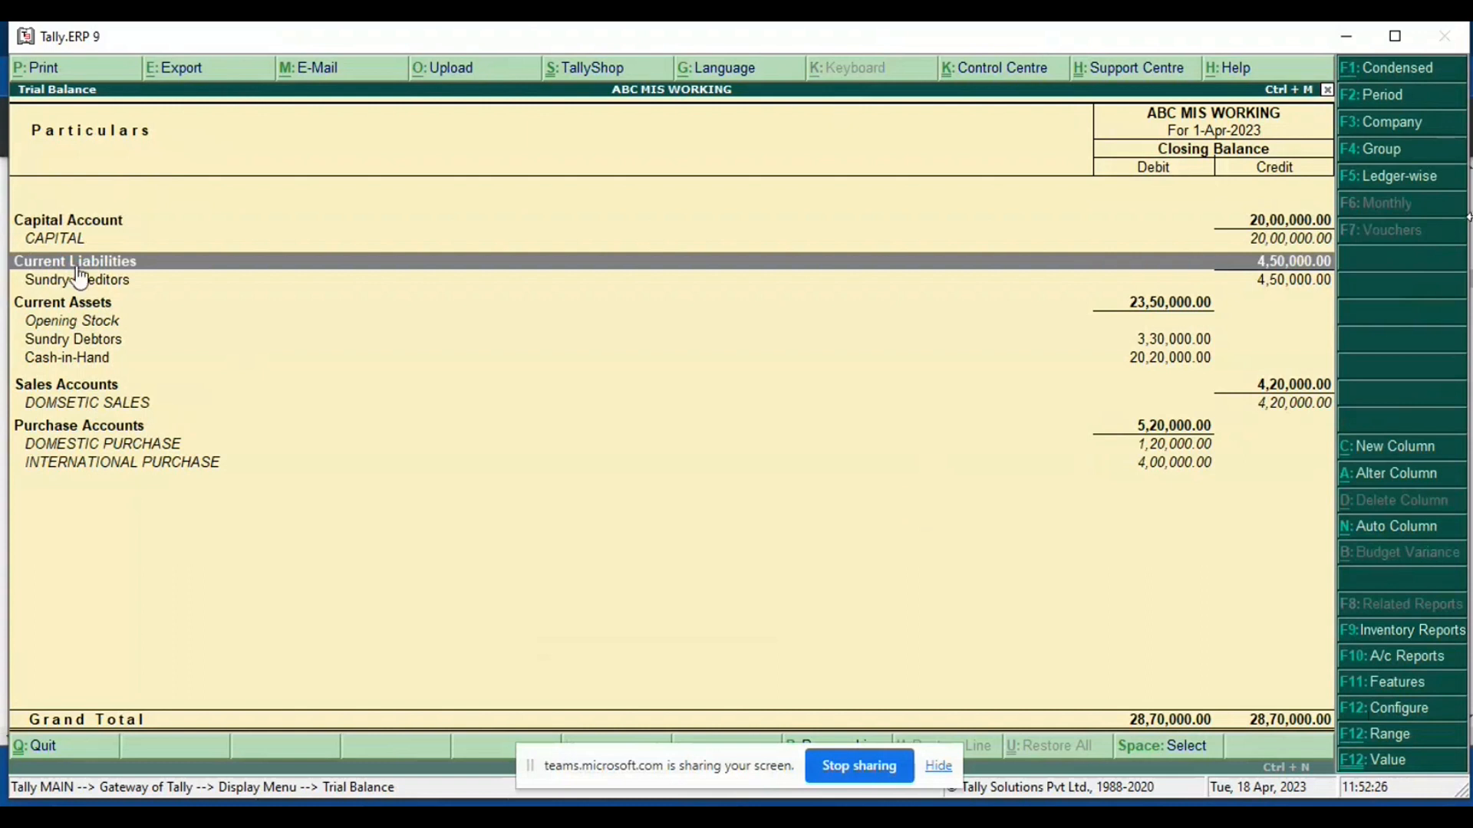
Step: Compare the Trial Balance's ledger-wise and grouped views, and leave the report ledger-wise
click(1394, 178)
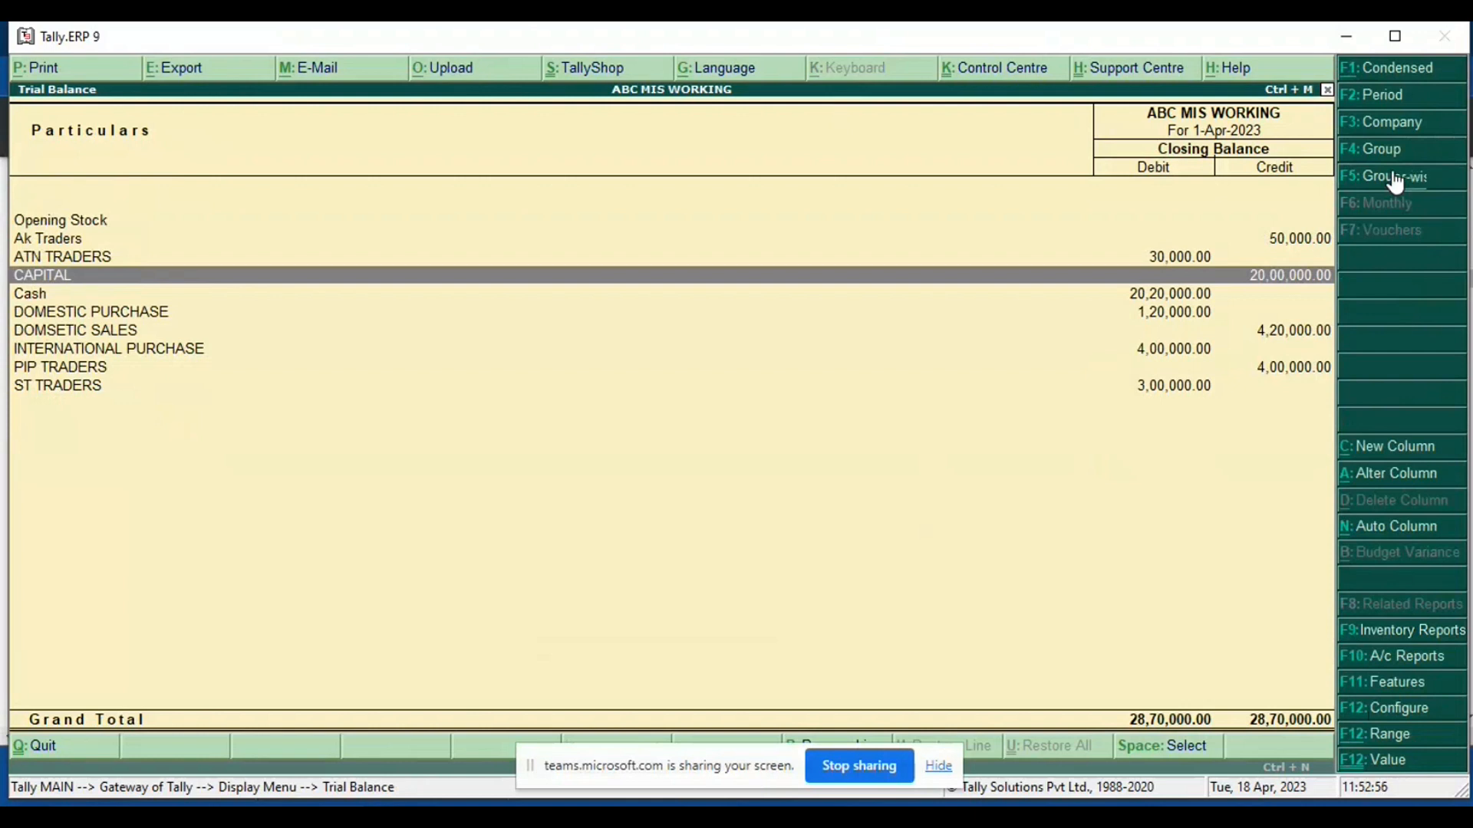
click(1394, 182)
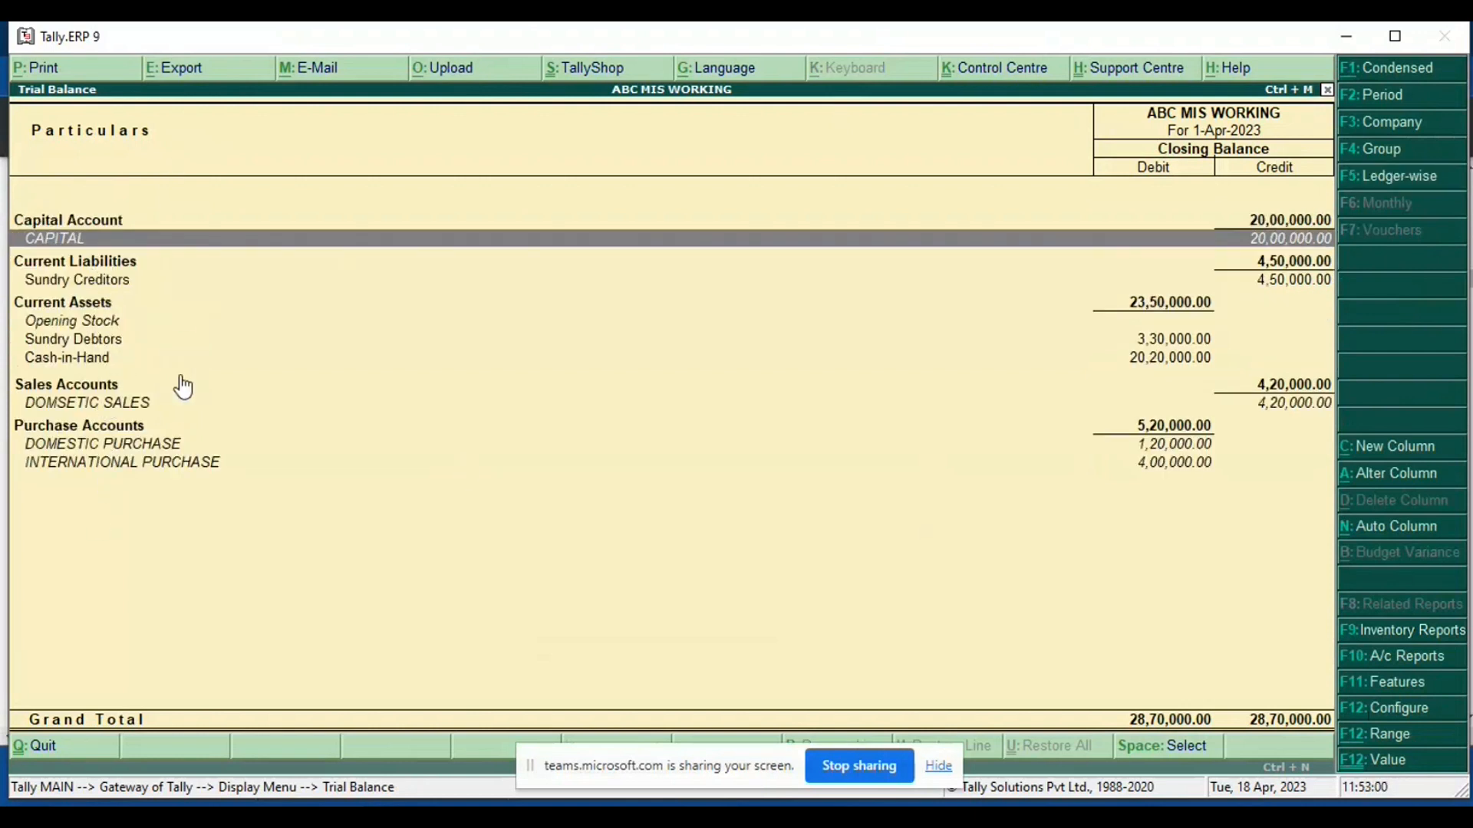
click(1409, 178)
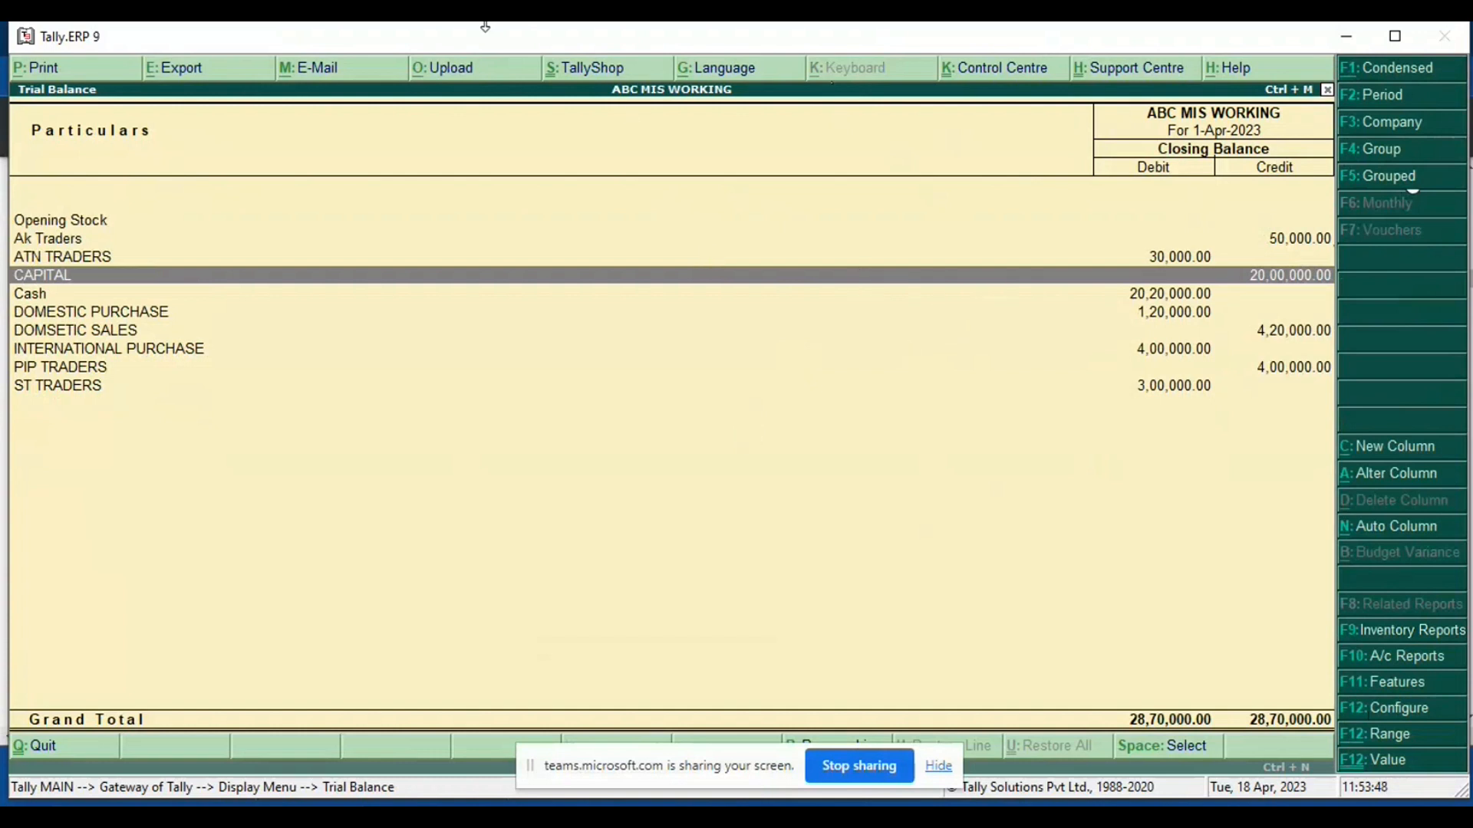
Step: Begin exporting the Trial Balance, setting the language to Restricted (ASCII Only) and the format to ASCII (Comma Delimited)
click(200, 72)
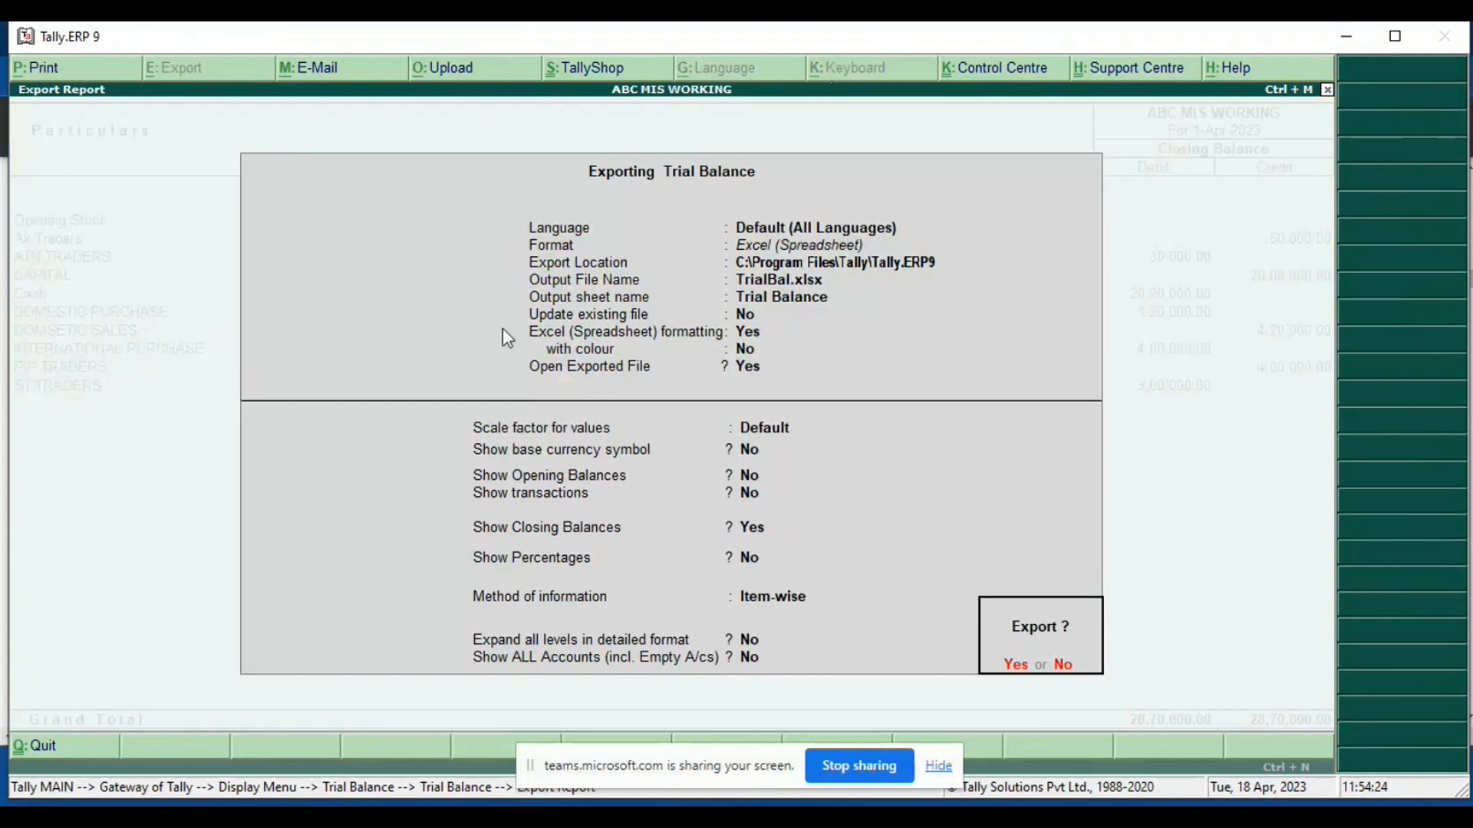
click(771, 223)
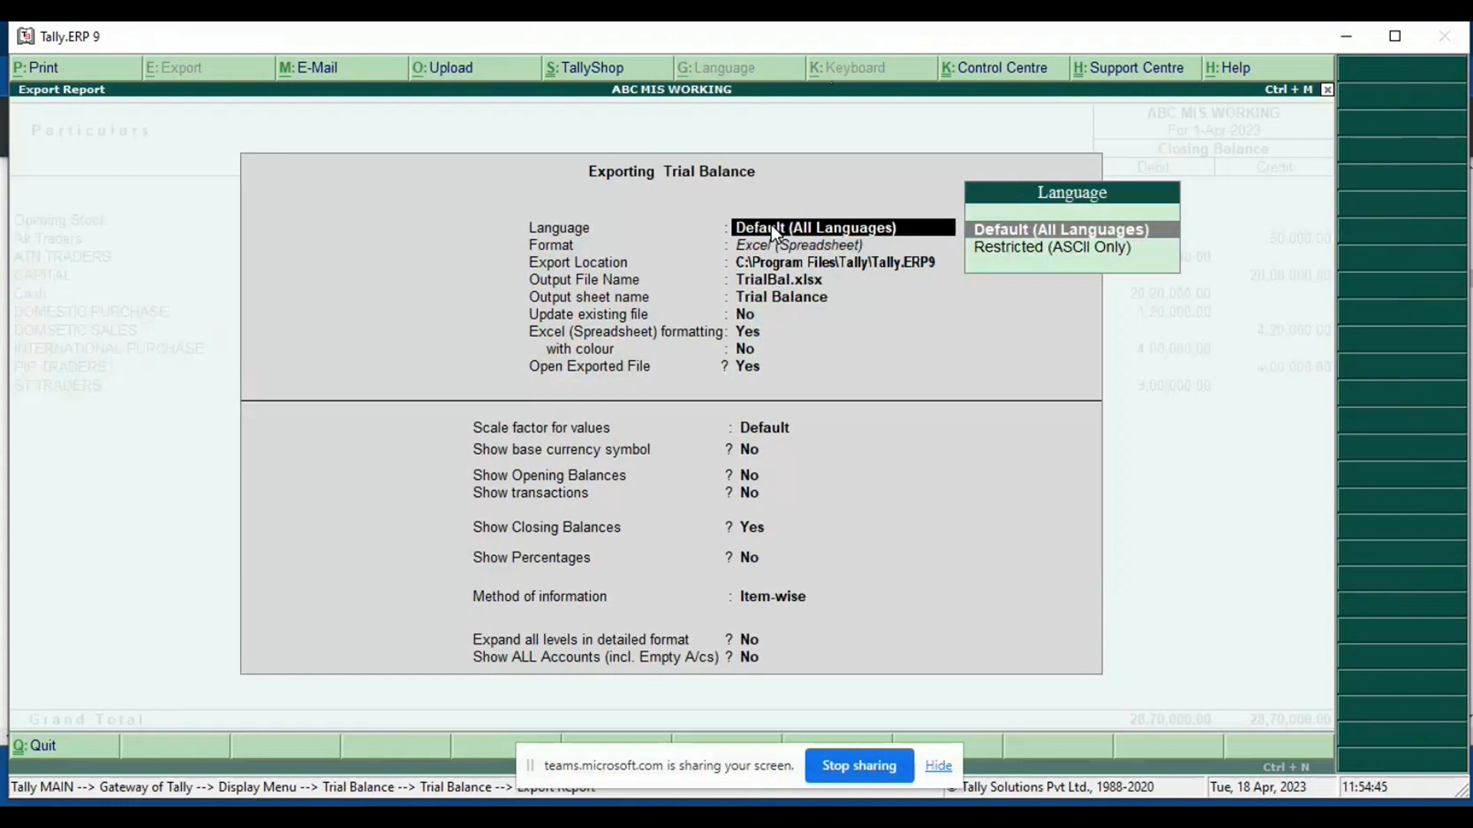
key(Down)
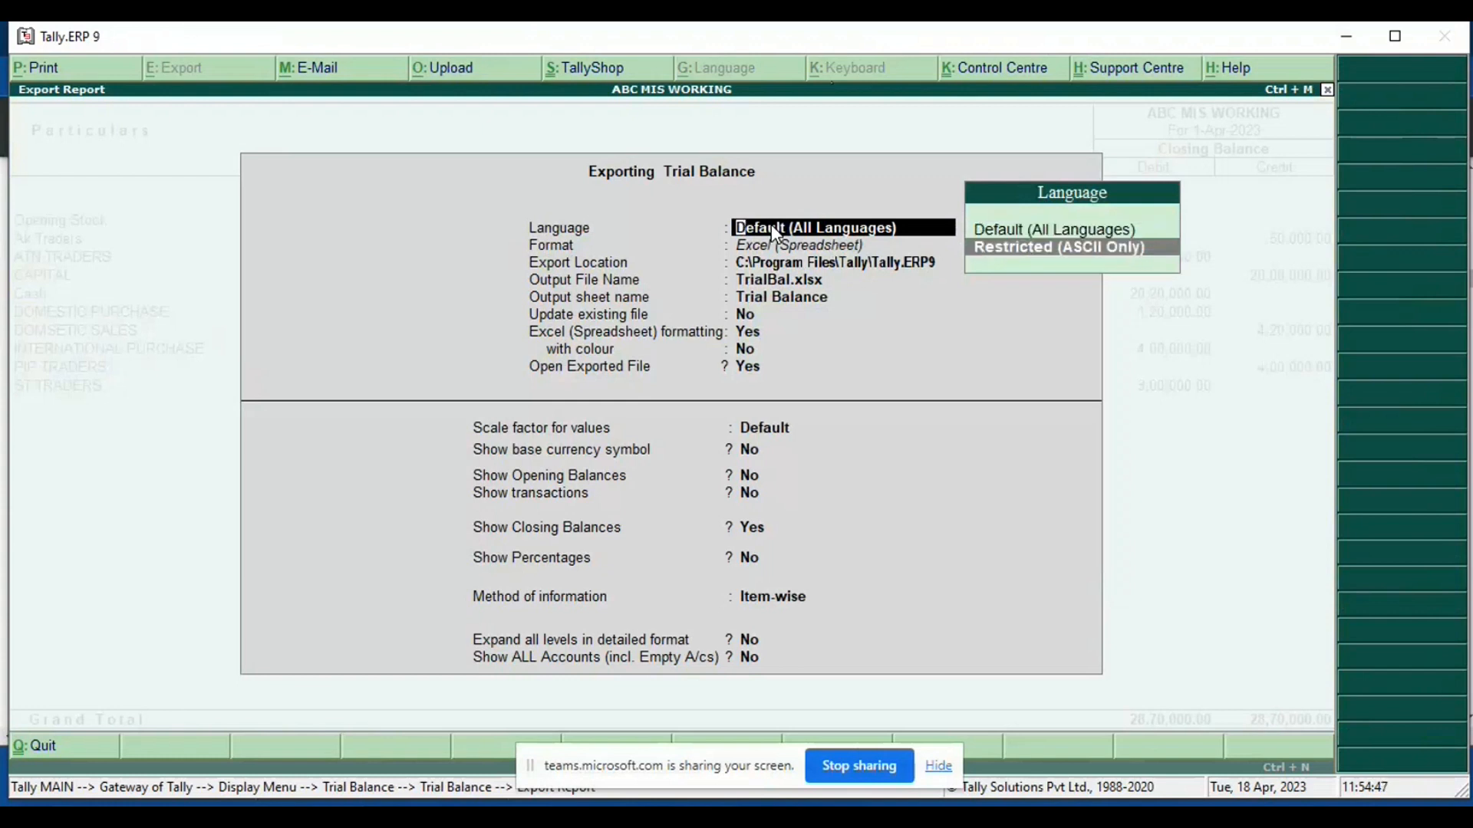
key(Return)
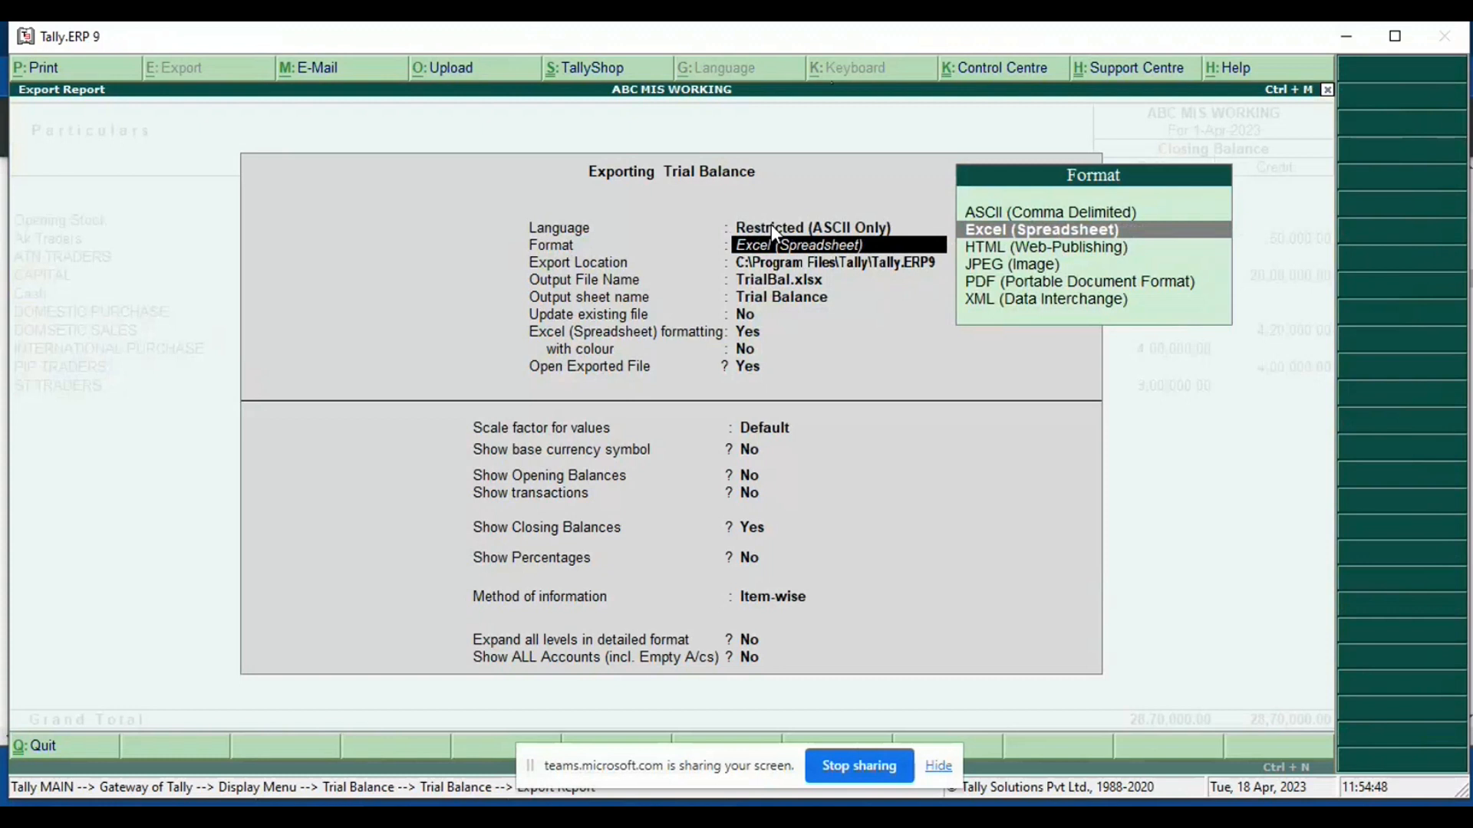
key(Up)
key(Return)
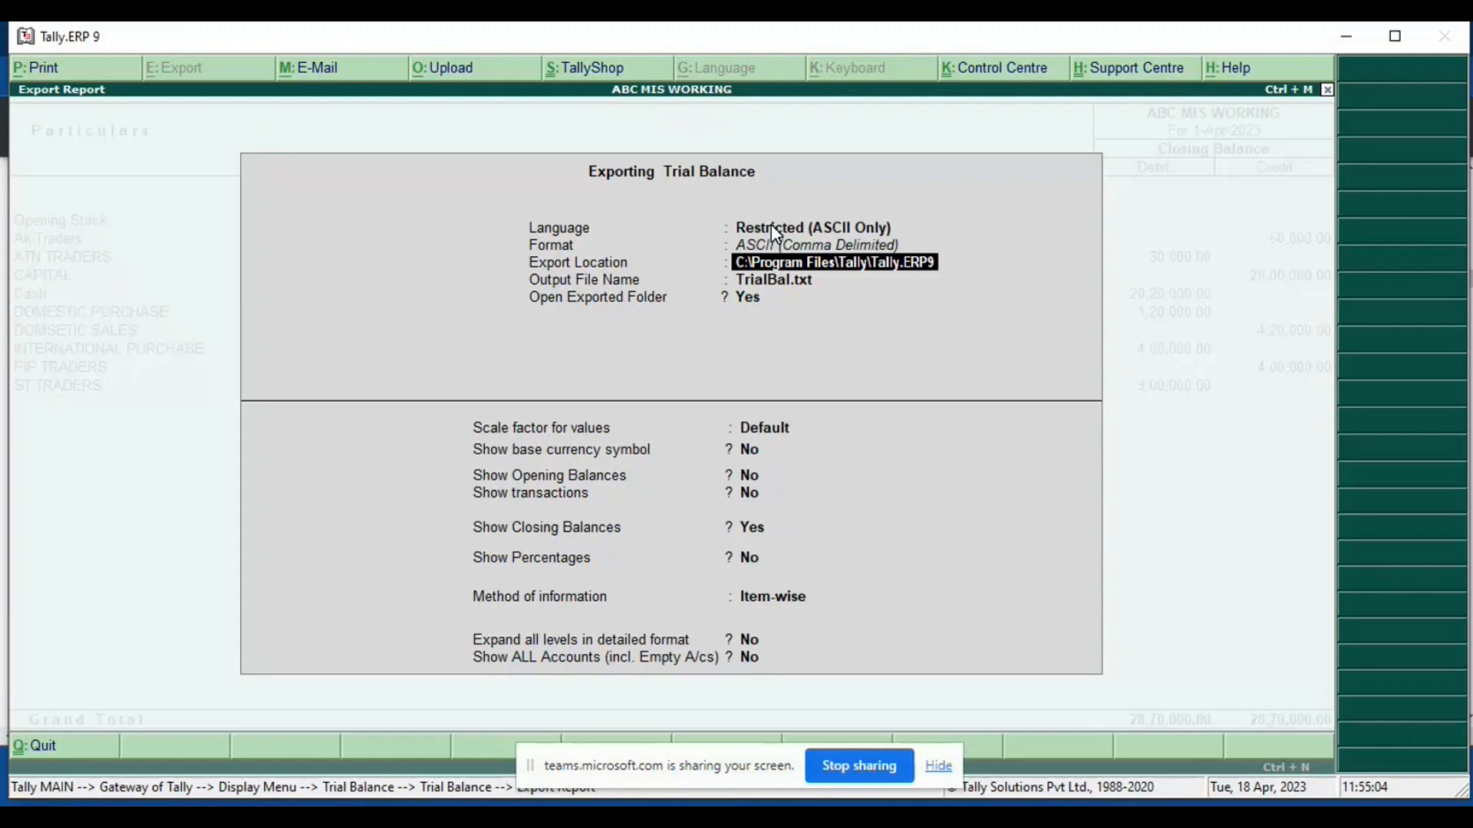
Step: Keep the default export location, the output file name TrialBal.txt, Open Exported Folder at Yes, and the Default scale factor
key(Return)
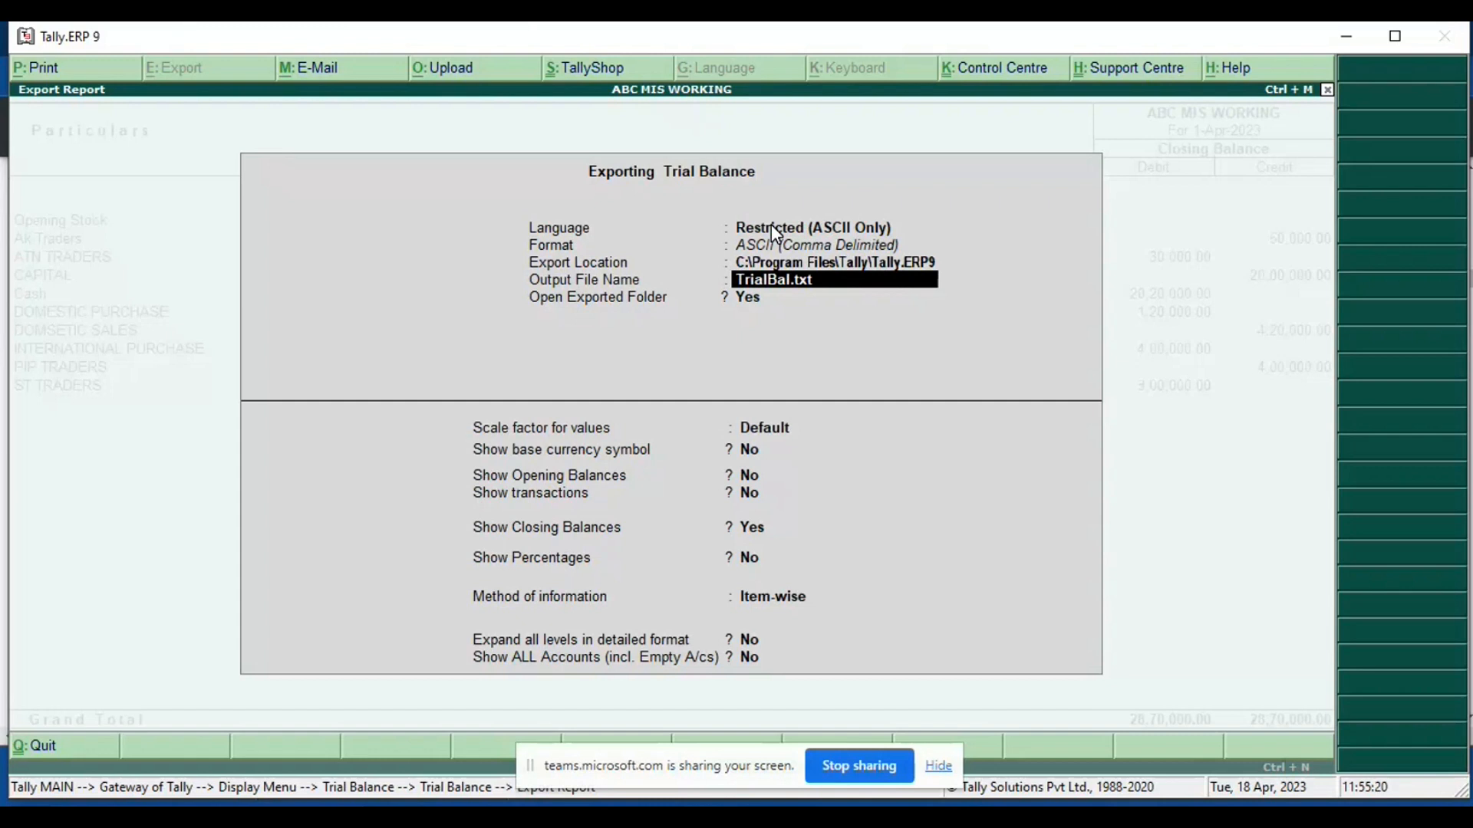
key(Return)
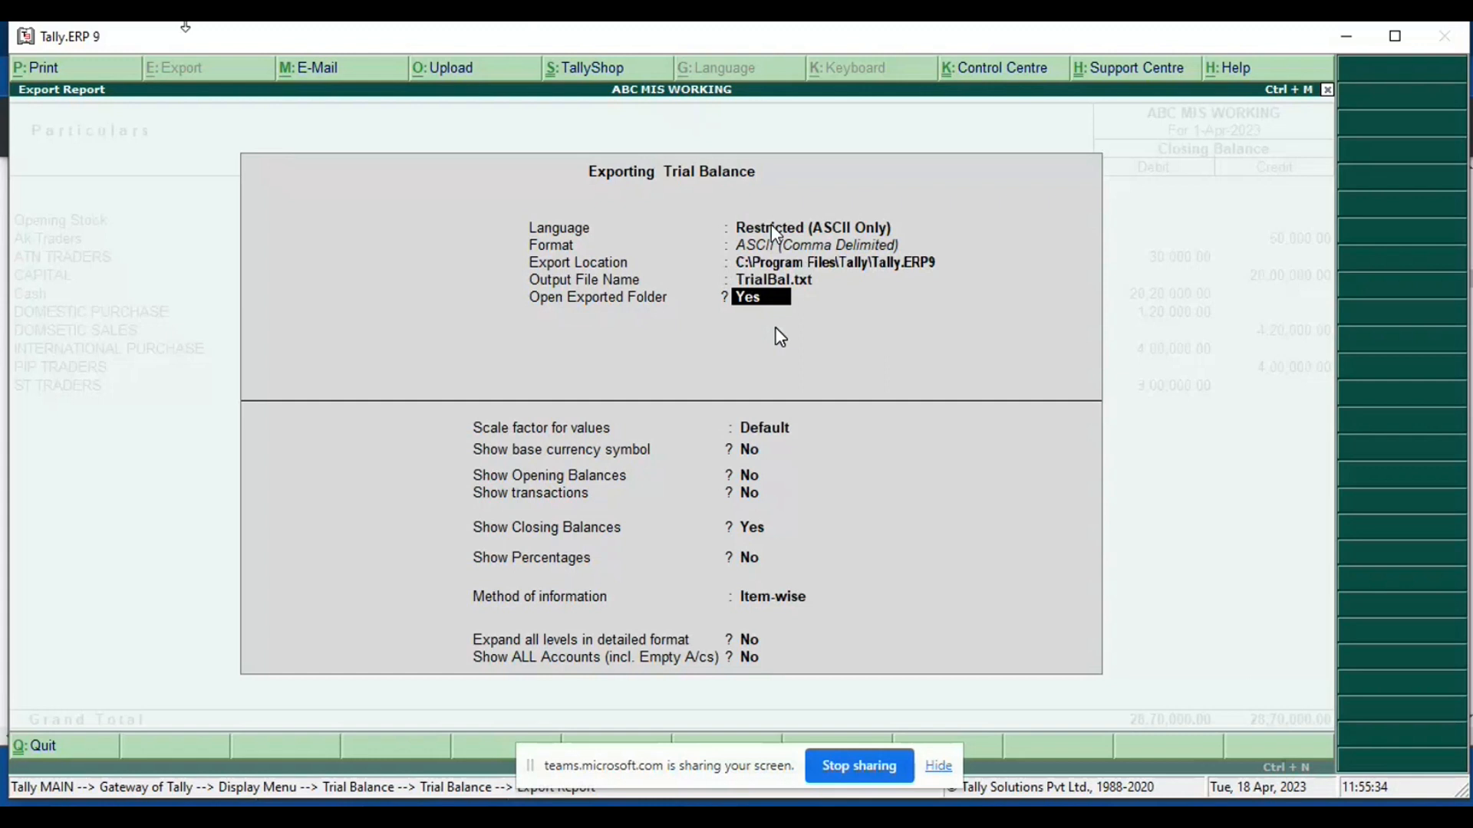
key(Return)
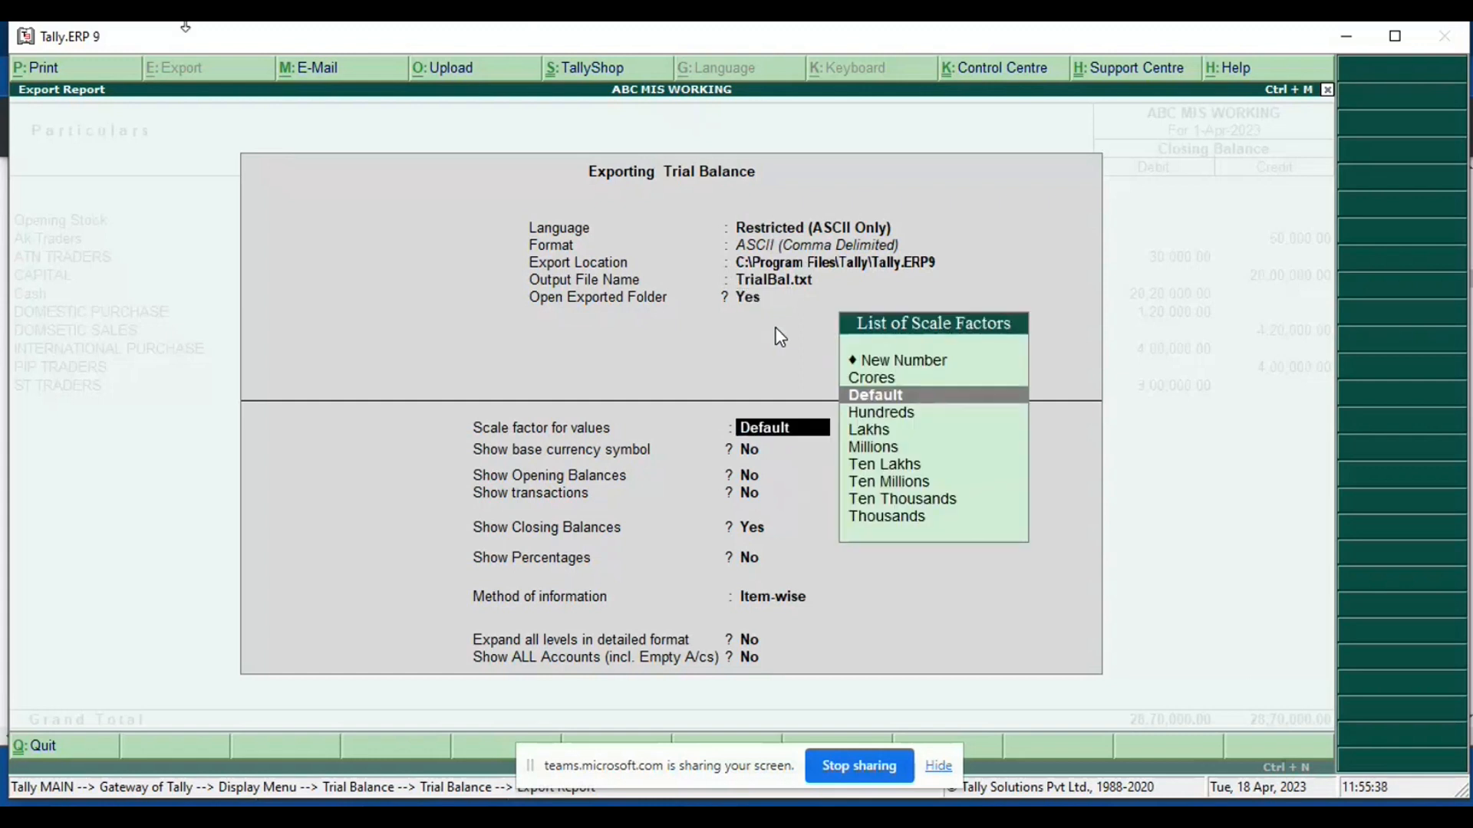
key(Down)
key(Down)
key(Down)
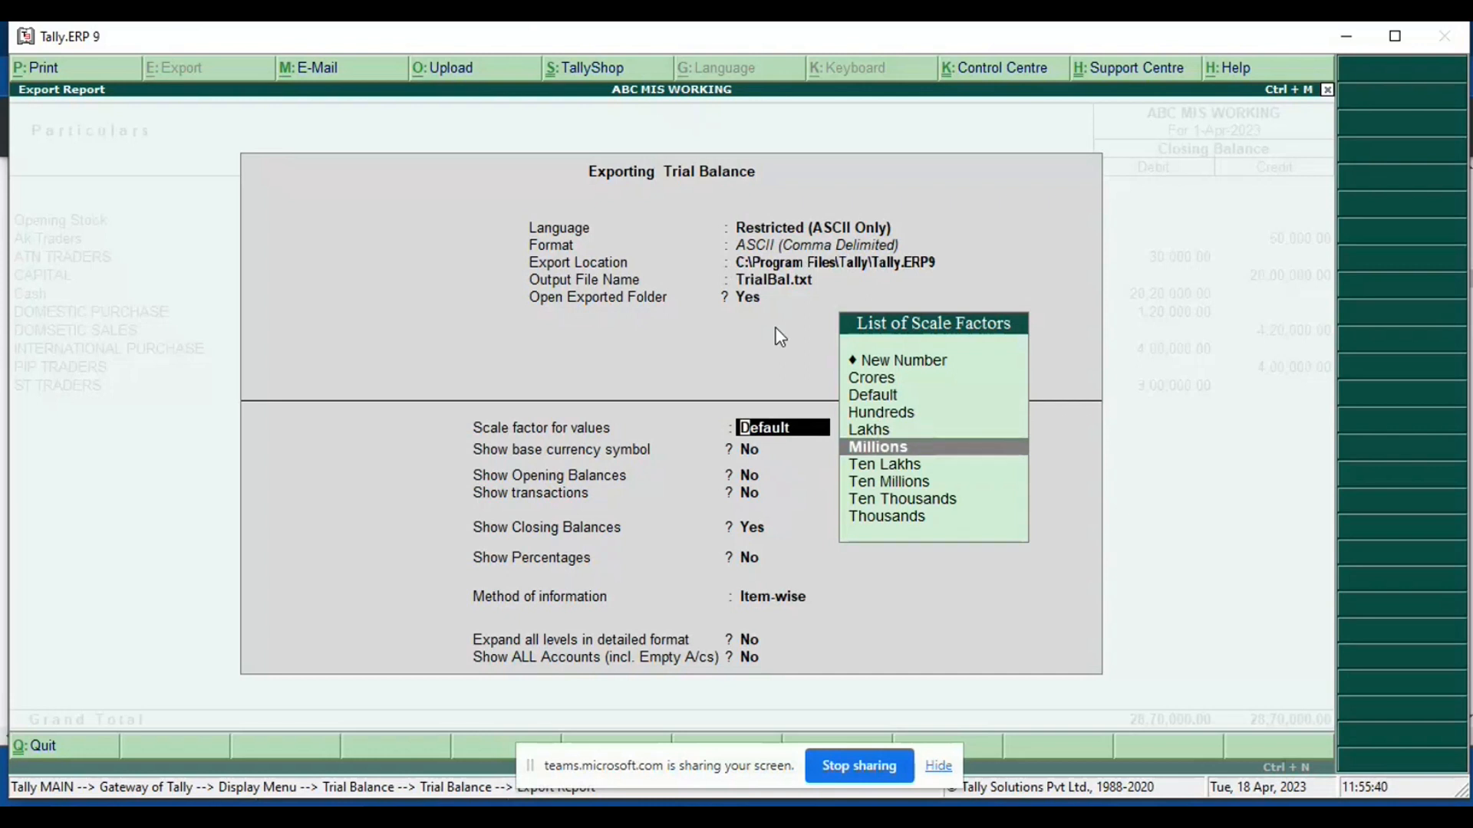
key(Up)
key(Up)
key(Up)
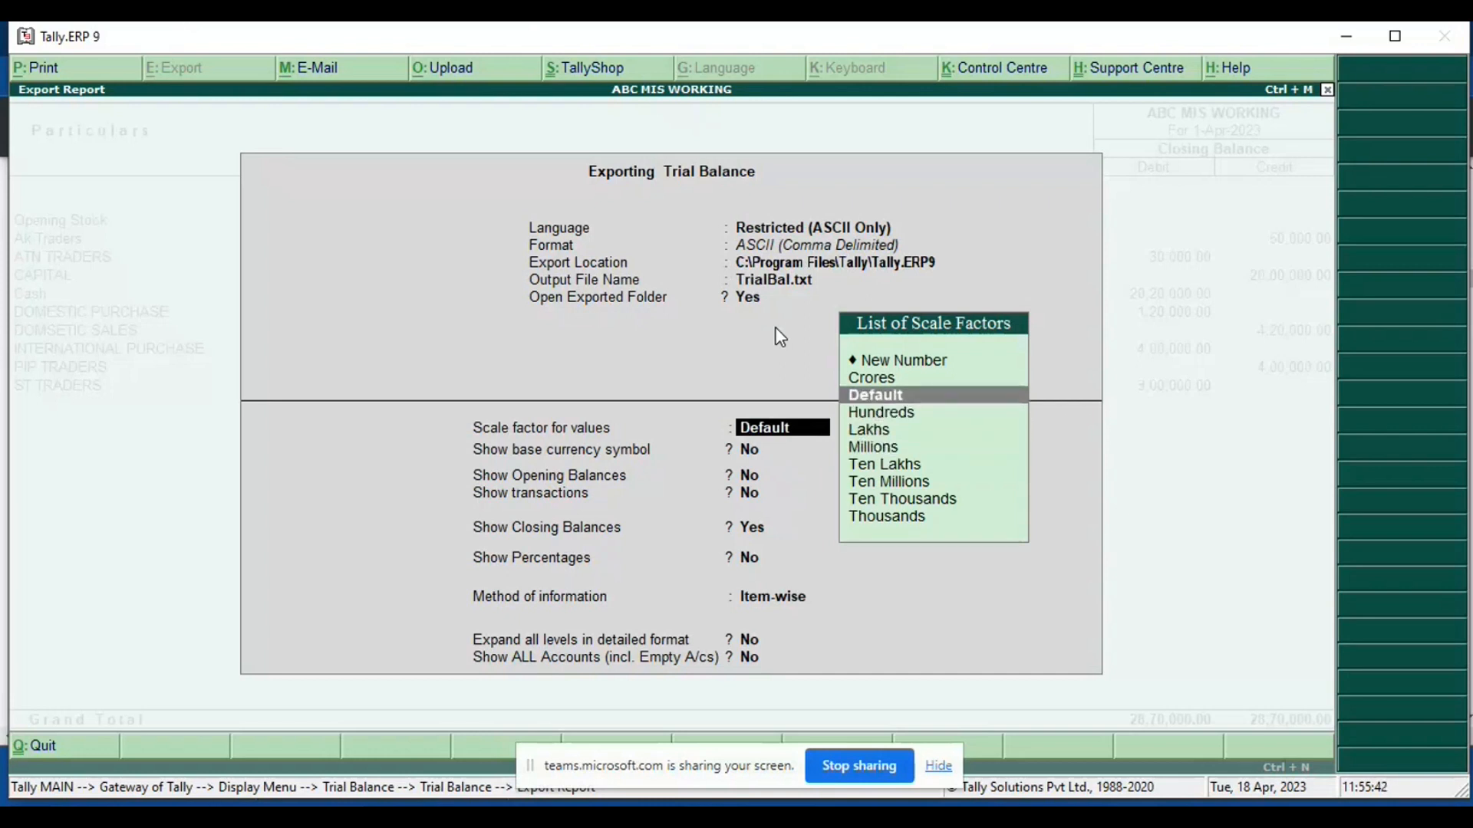
key(Return)
Step: Accept the remaining report options with closing balances shown and the Item-wise method, and export the Trial Balance
key(Return)
key(Return)
key(Return)
key(Return)
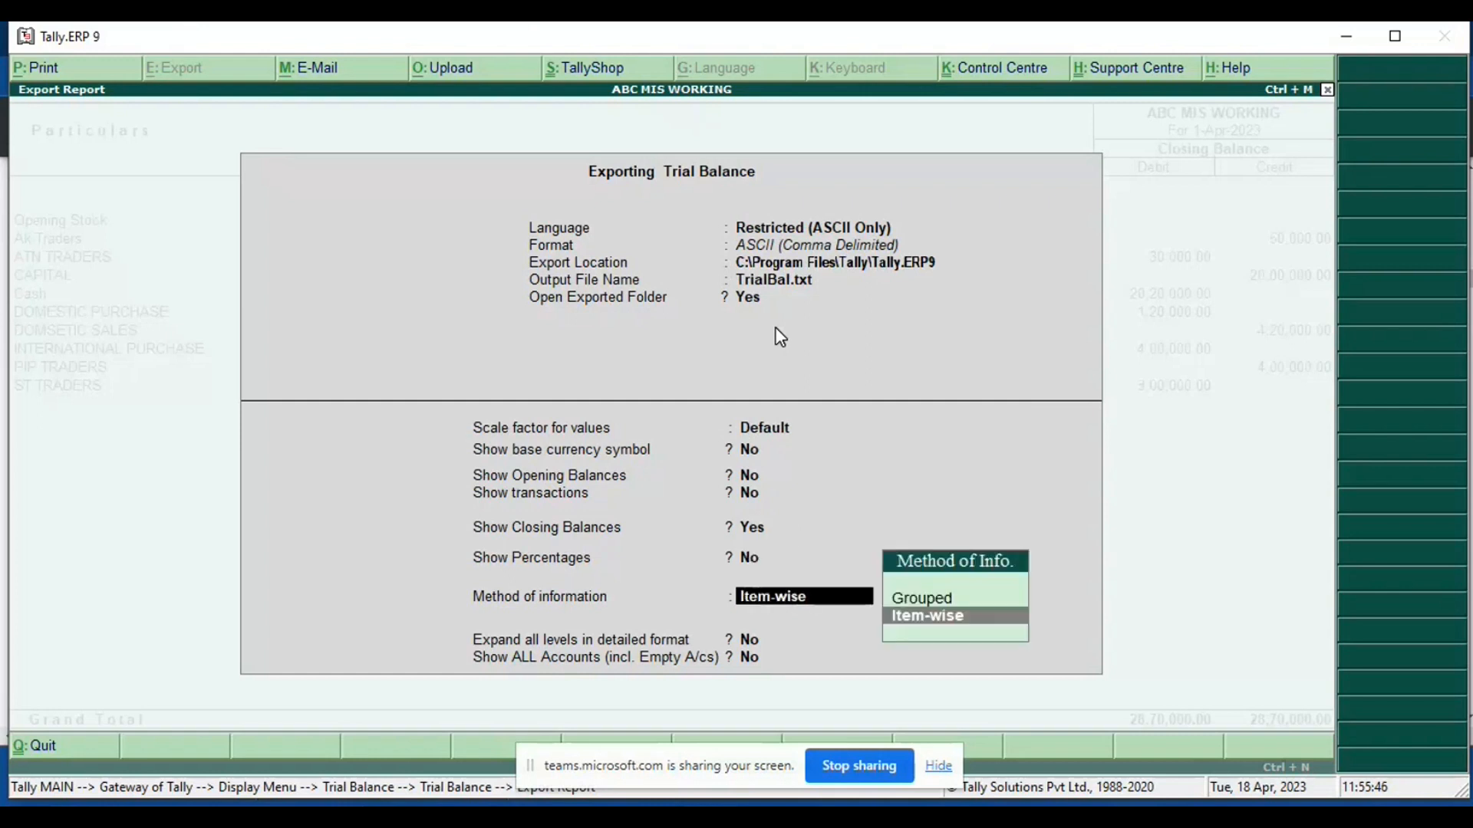
key(Return)
key(Return)
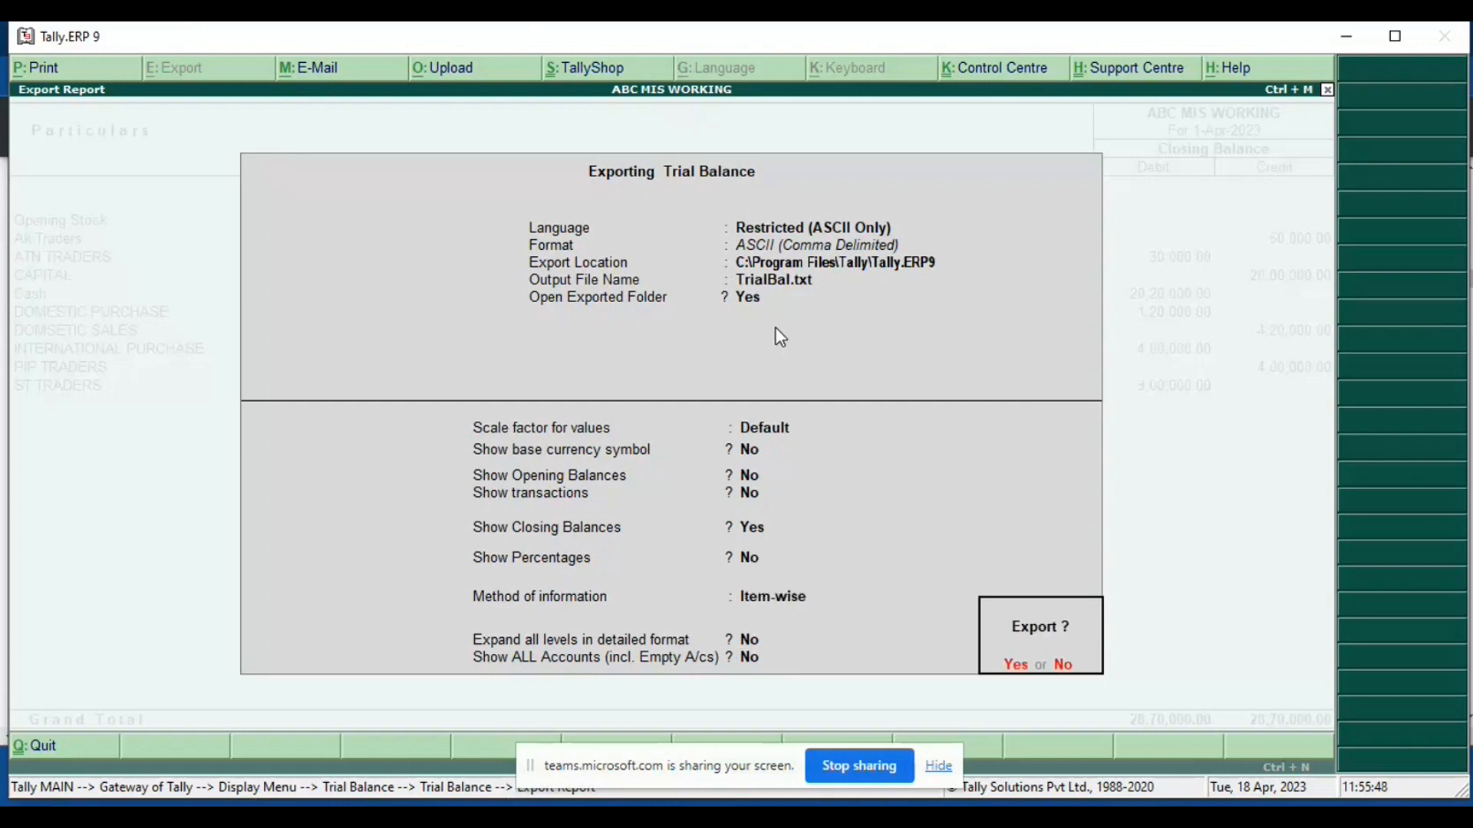
key(Return)
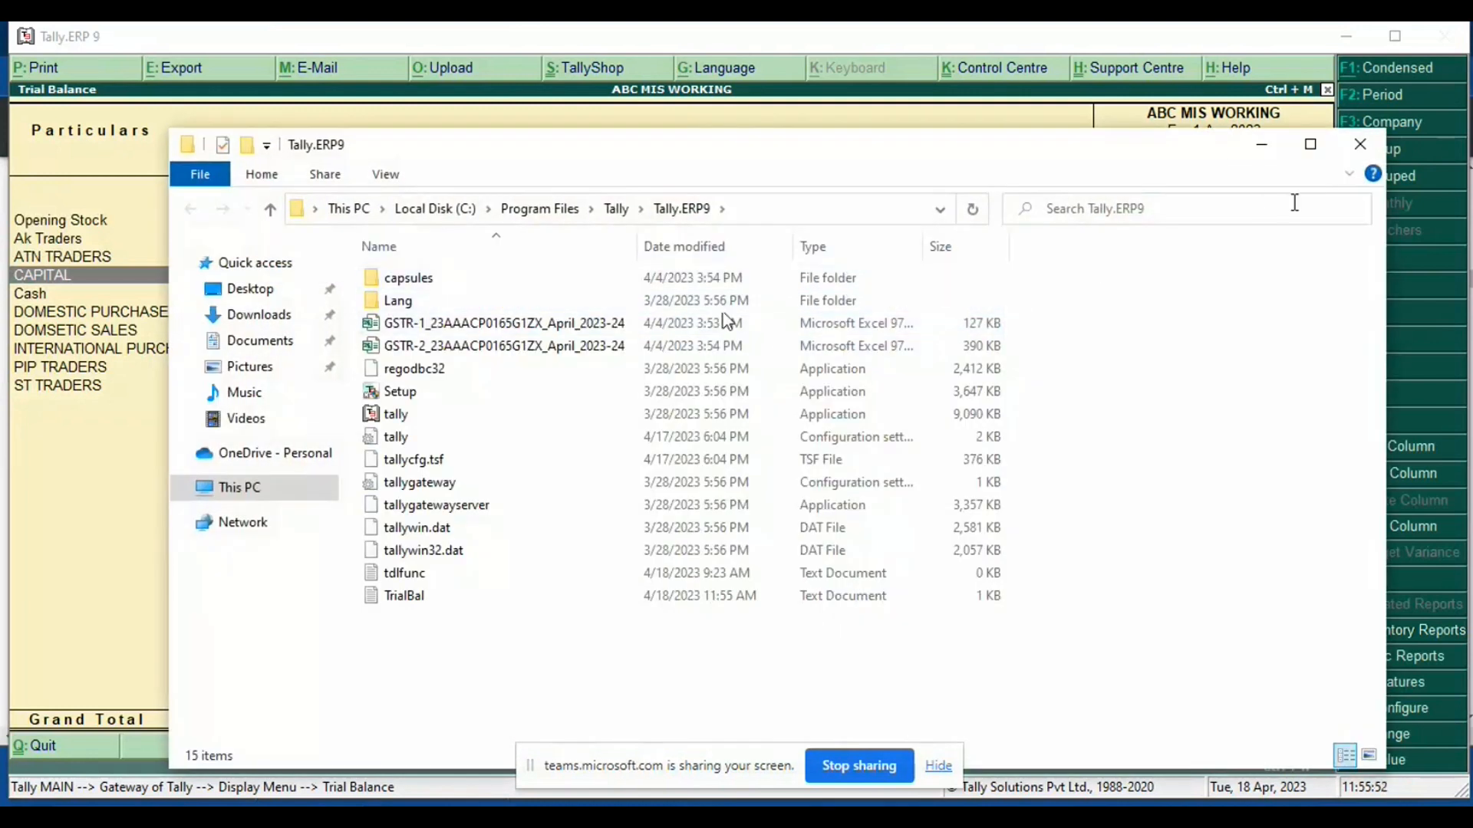
Step: Open the exported TrialBal text file from the Tally.ERP9 folder, examine its ledger lines, and close it
click(1318, 138)
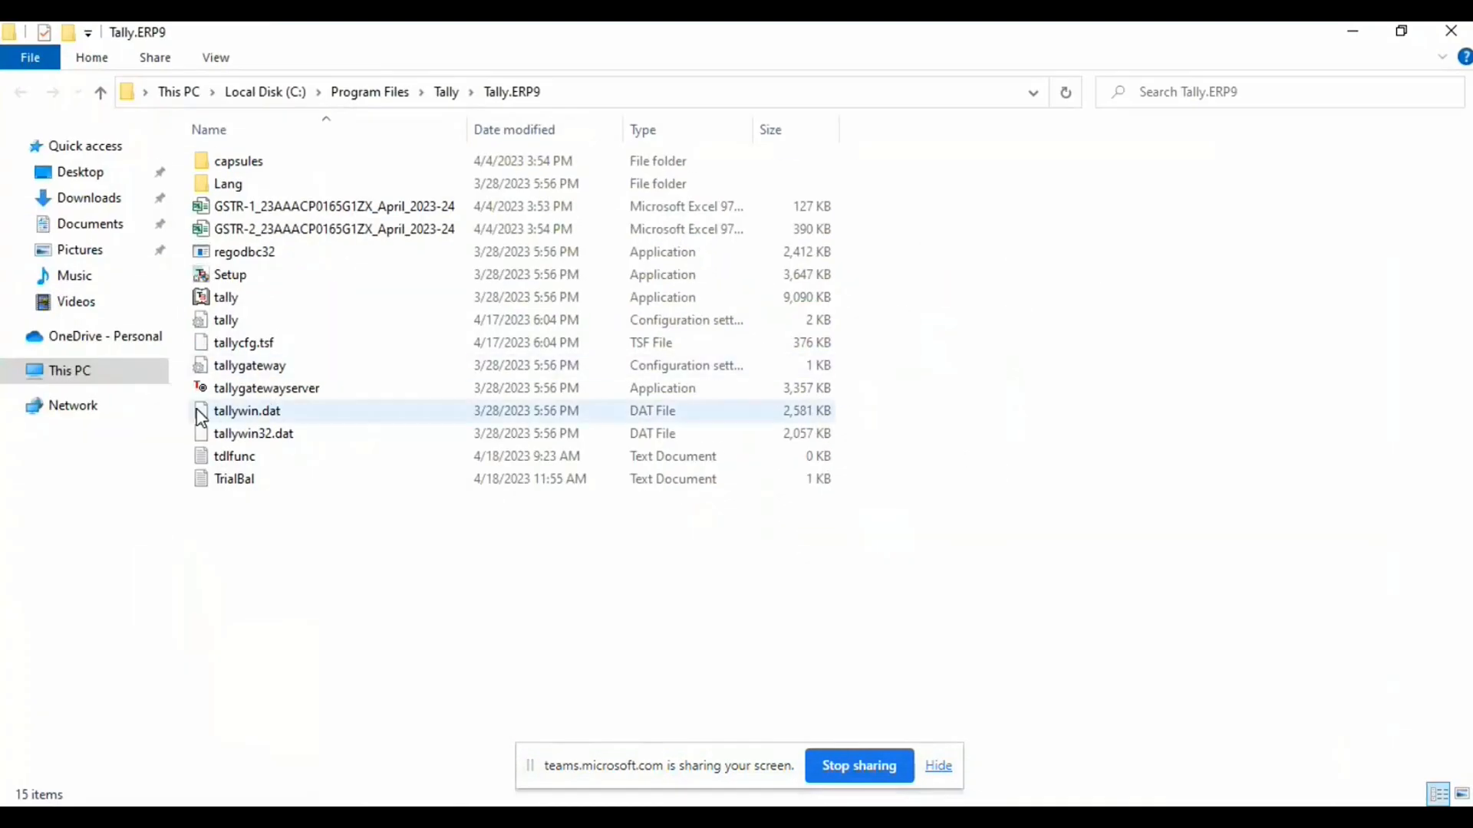
double_click(269, 482)
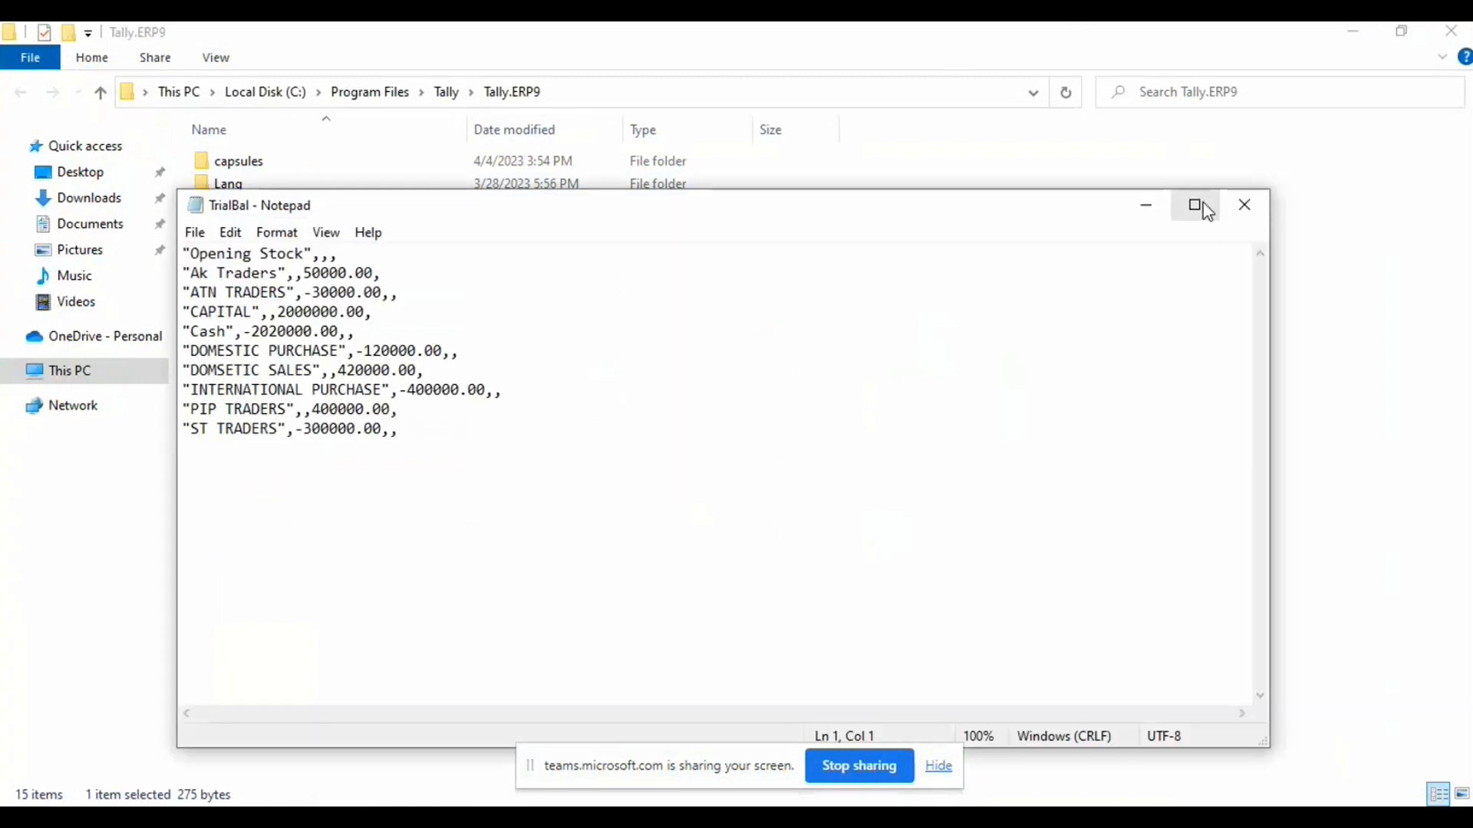
click(1198, 205)
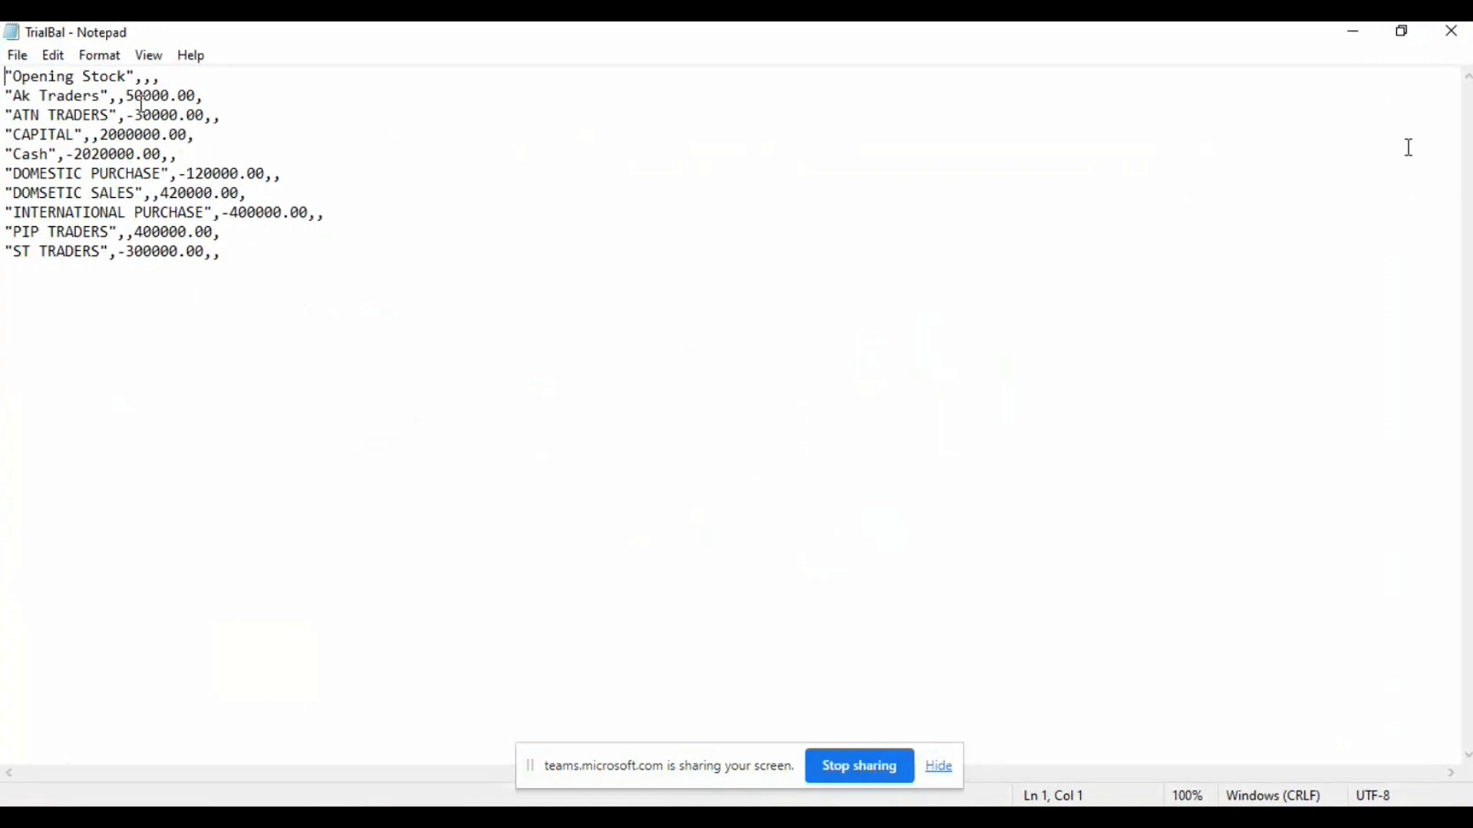
click(1402, 31)
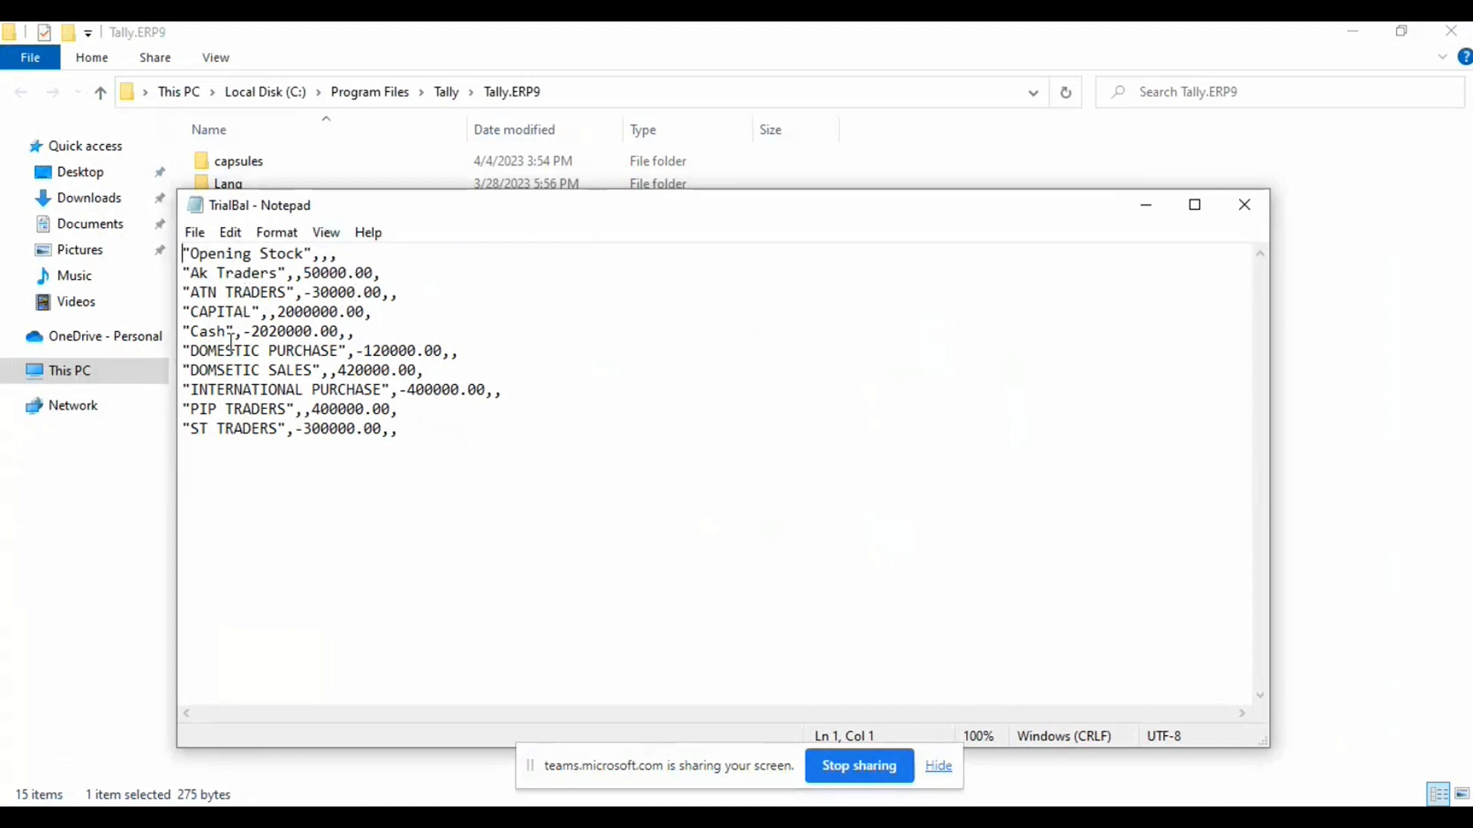
drag(191, 274, 368, 274)
mouse_move(184, 311)
mouse_down()
mouse_move(166, 322)
mouse_move(170, 293)
mouse_up()
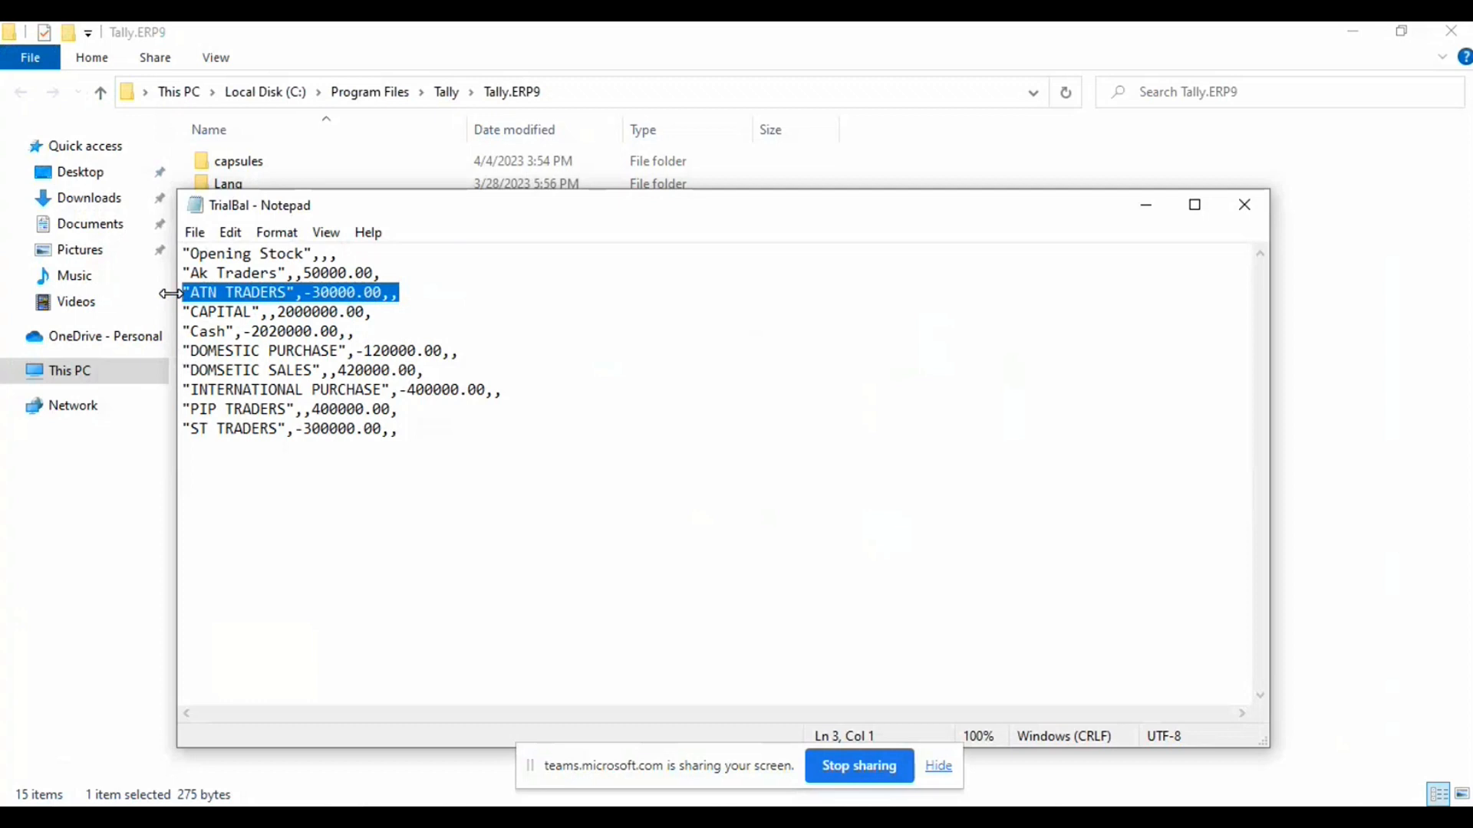
click(1246, 209)
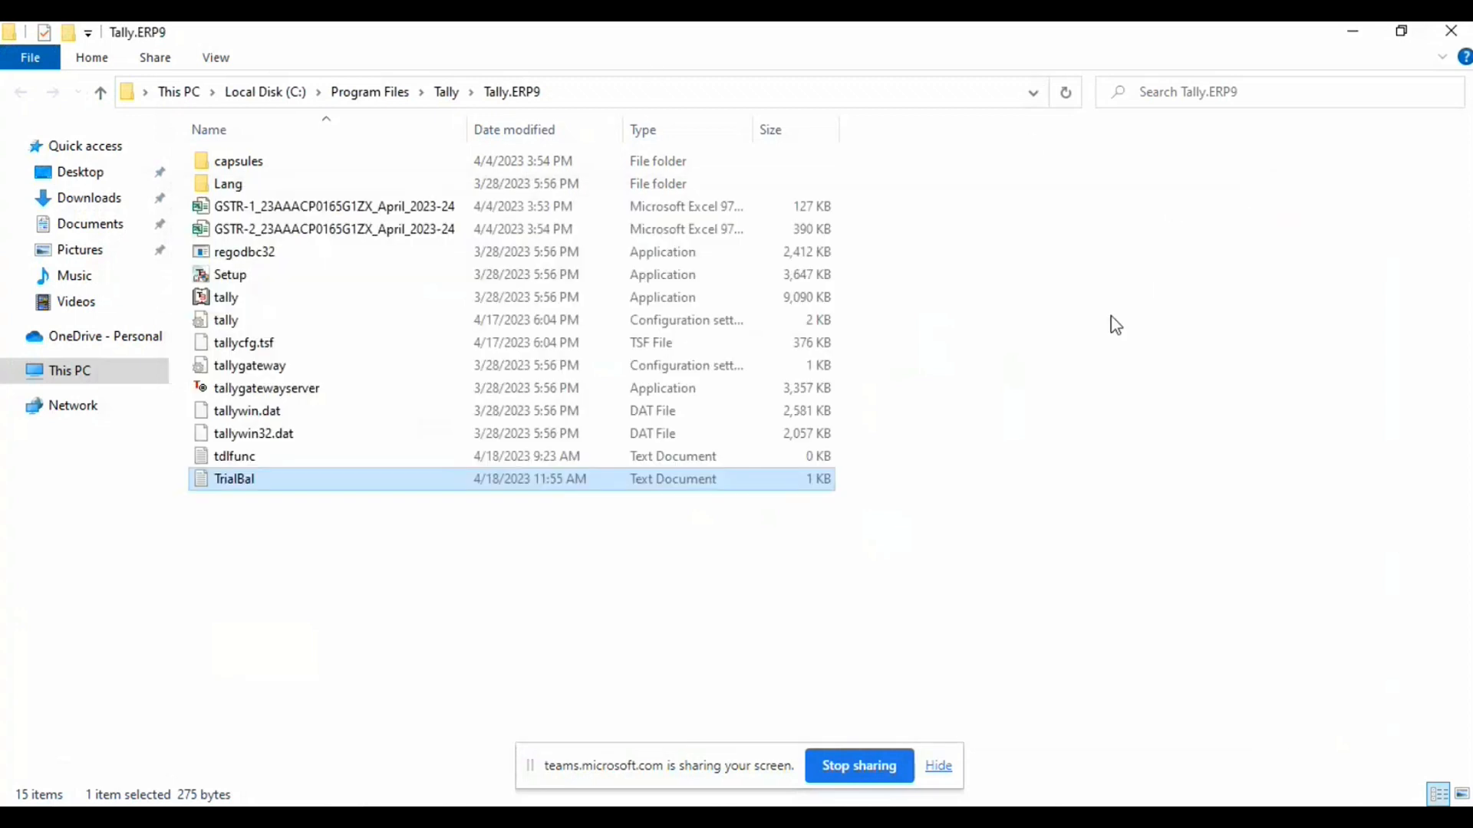
click(1157, 415)
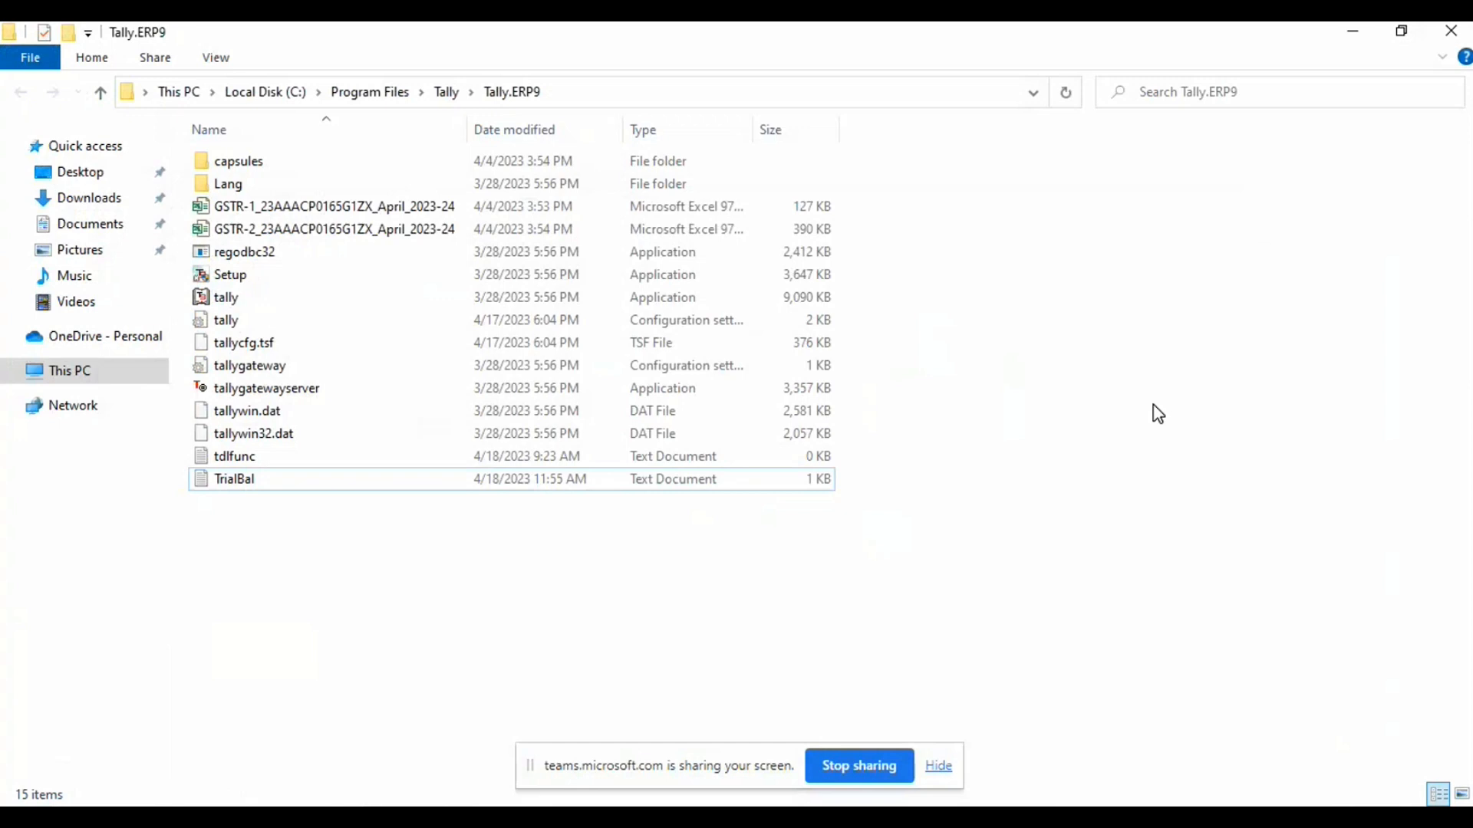
Step: Switch back to Tally.ERP 9 and leave the Trial Balance for the Display Menu
mouse_move(498, 818)
click(660, 818)
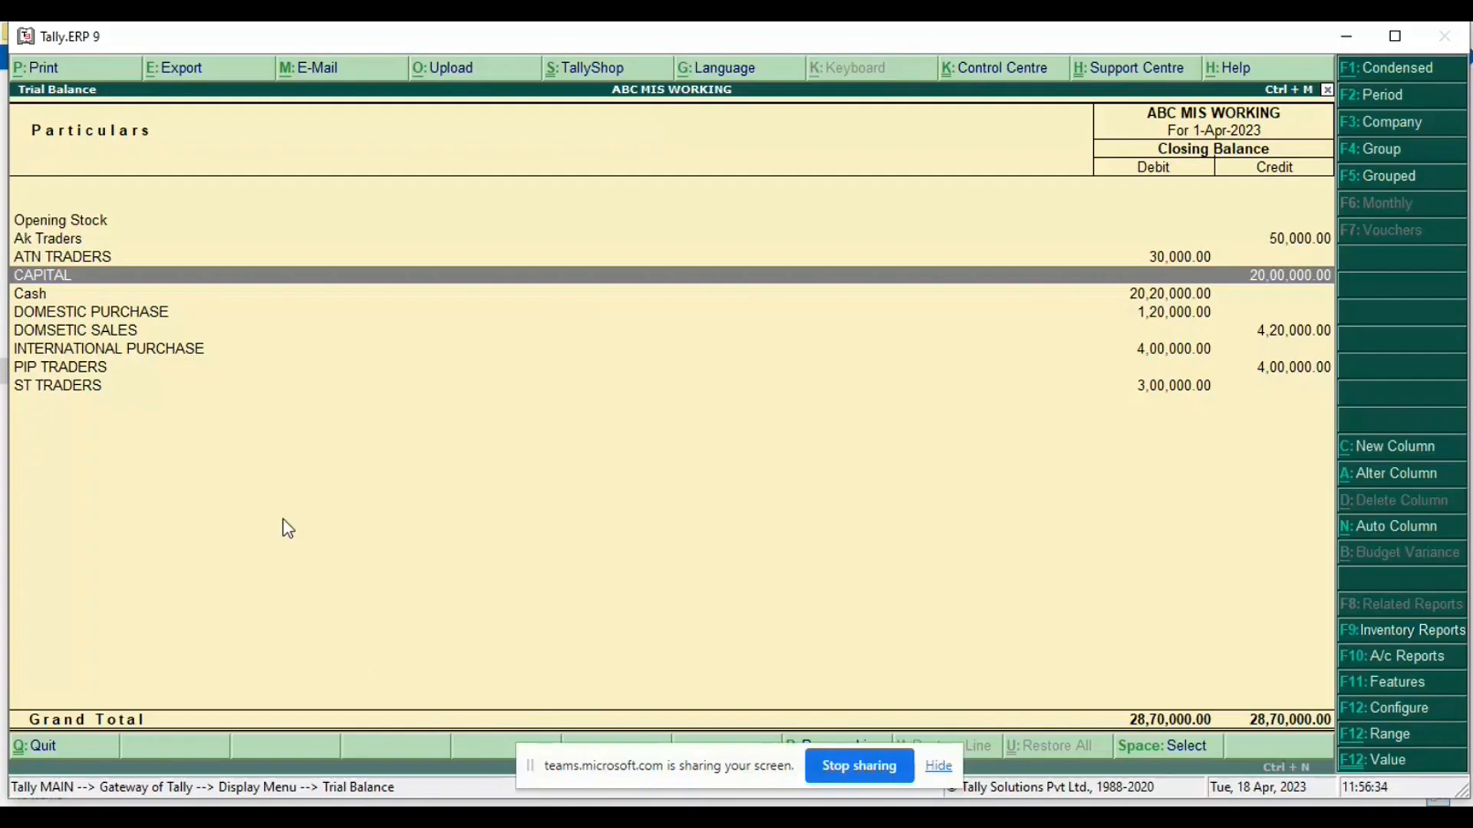
key(Escape)
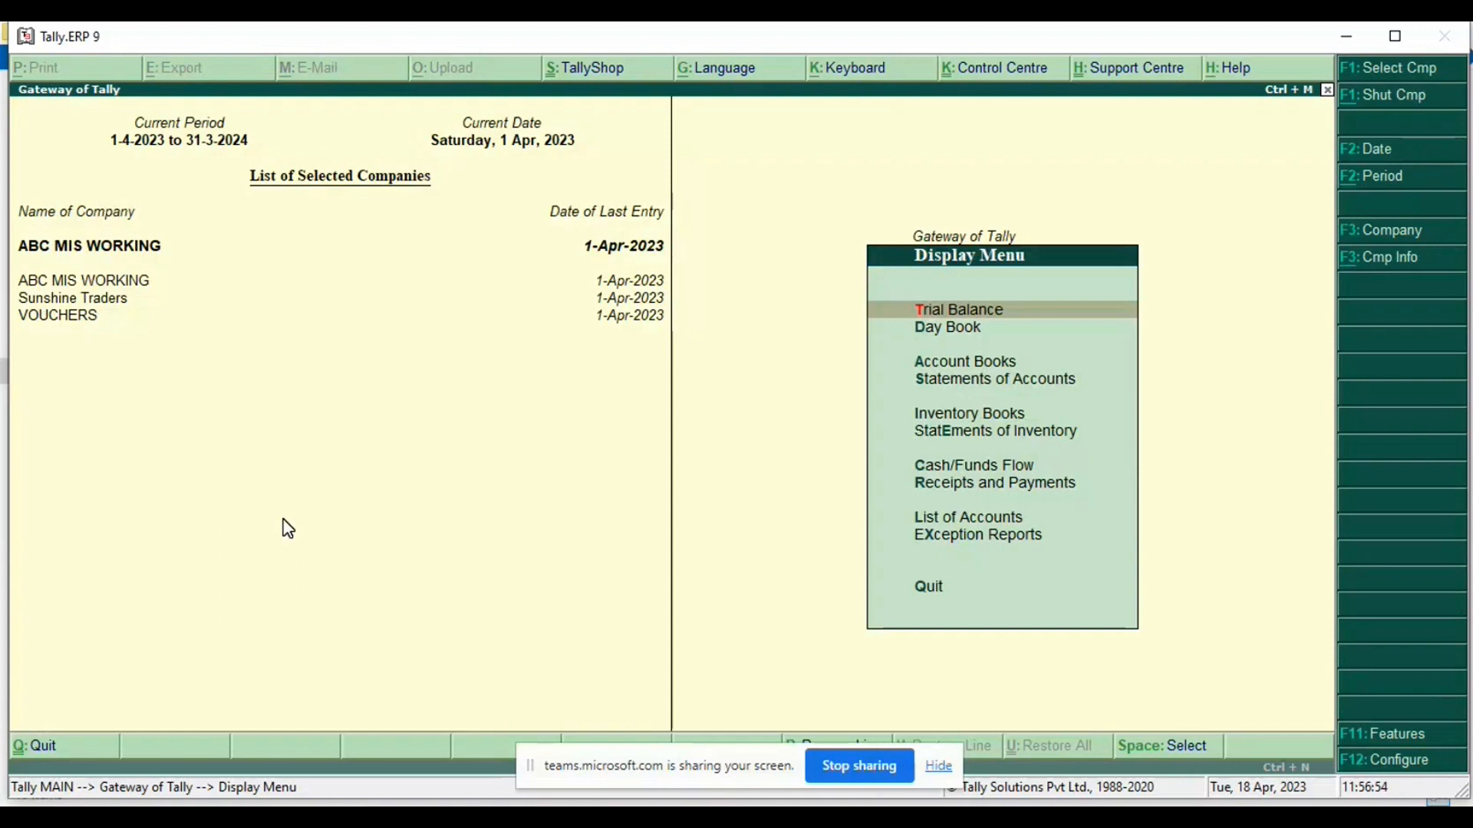
Step: Switch to mis reports.pdf in the browser and read on past the Trial Balance illustration to section 10.4.2 Balance Sheet
key(alt+Tab)
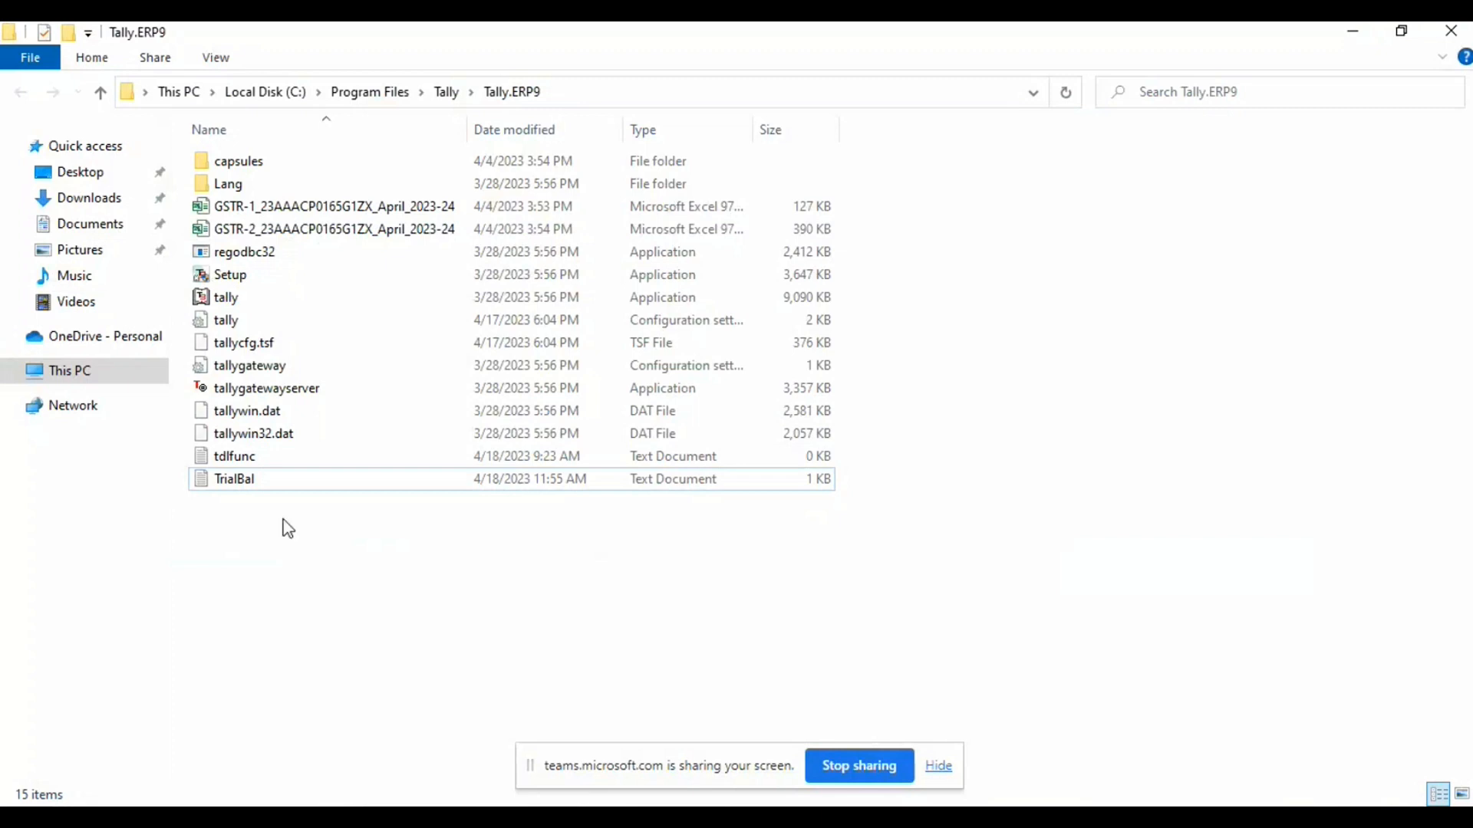
key(alt+Tab)
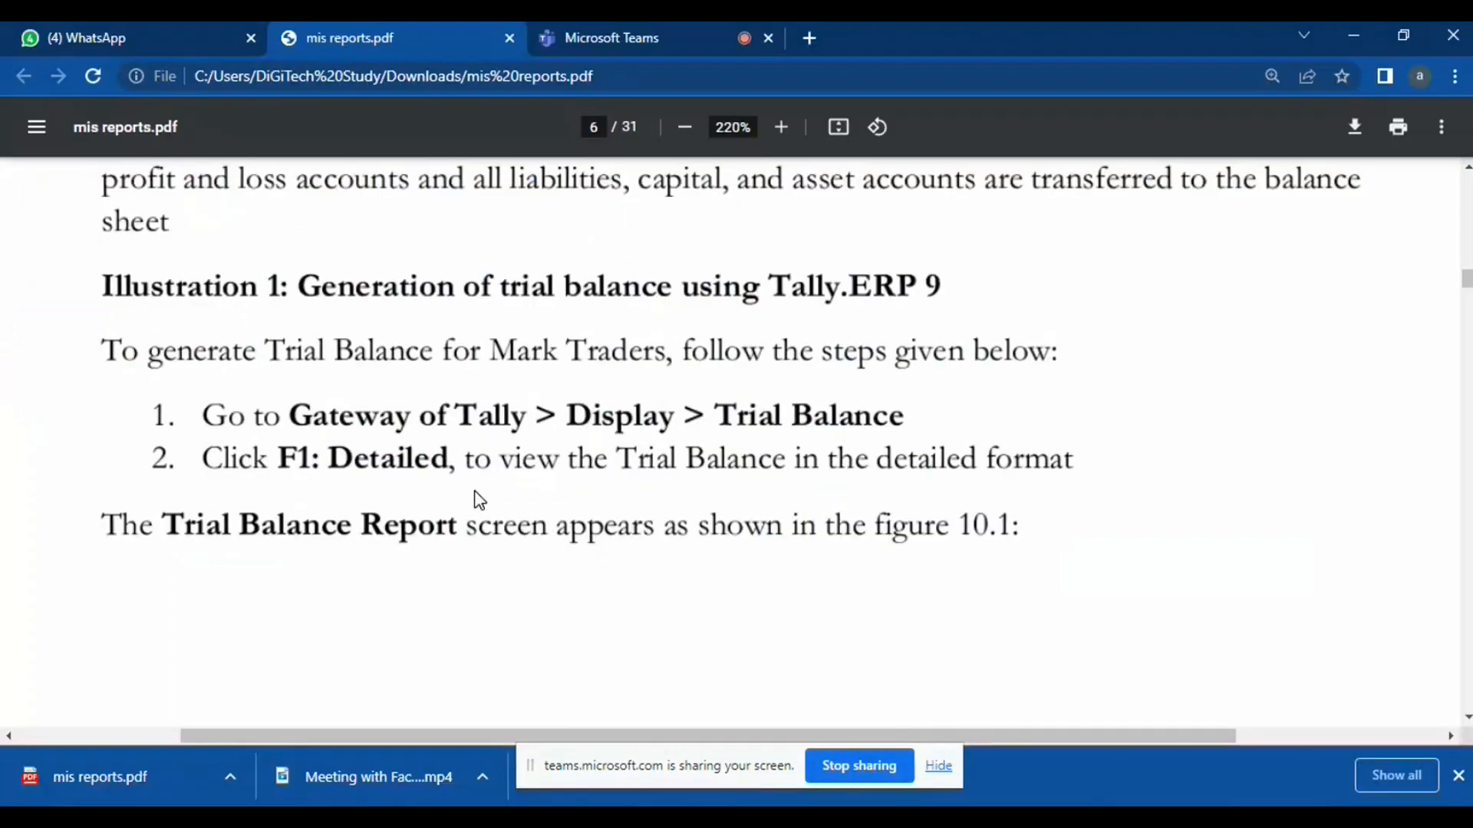
scroll(477, 499, down, 10)
scroll(477, 499, down, 10)
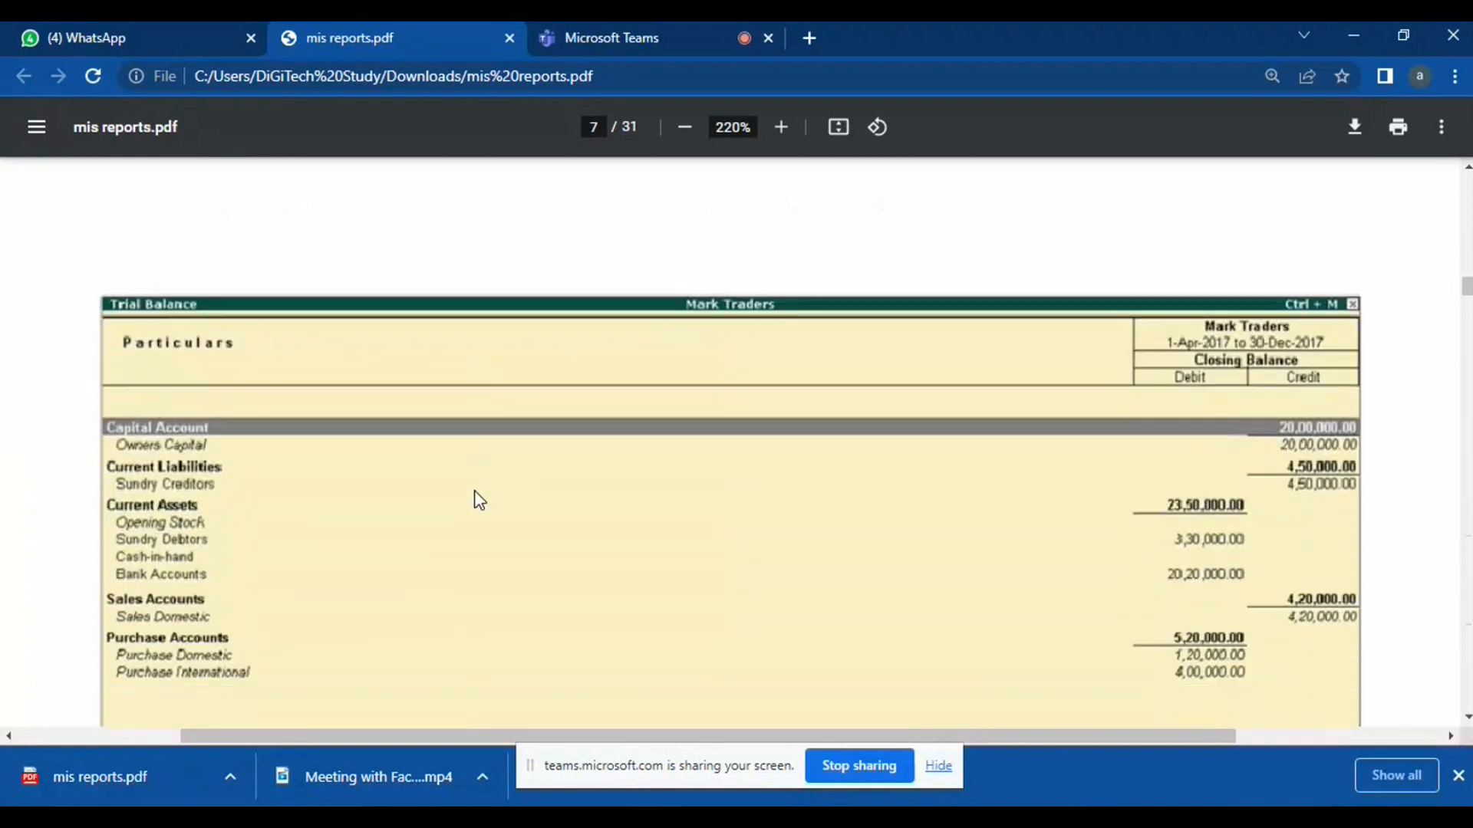
scroll(478, 500, down, 4)
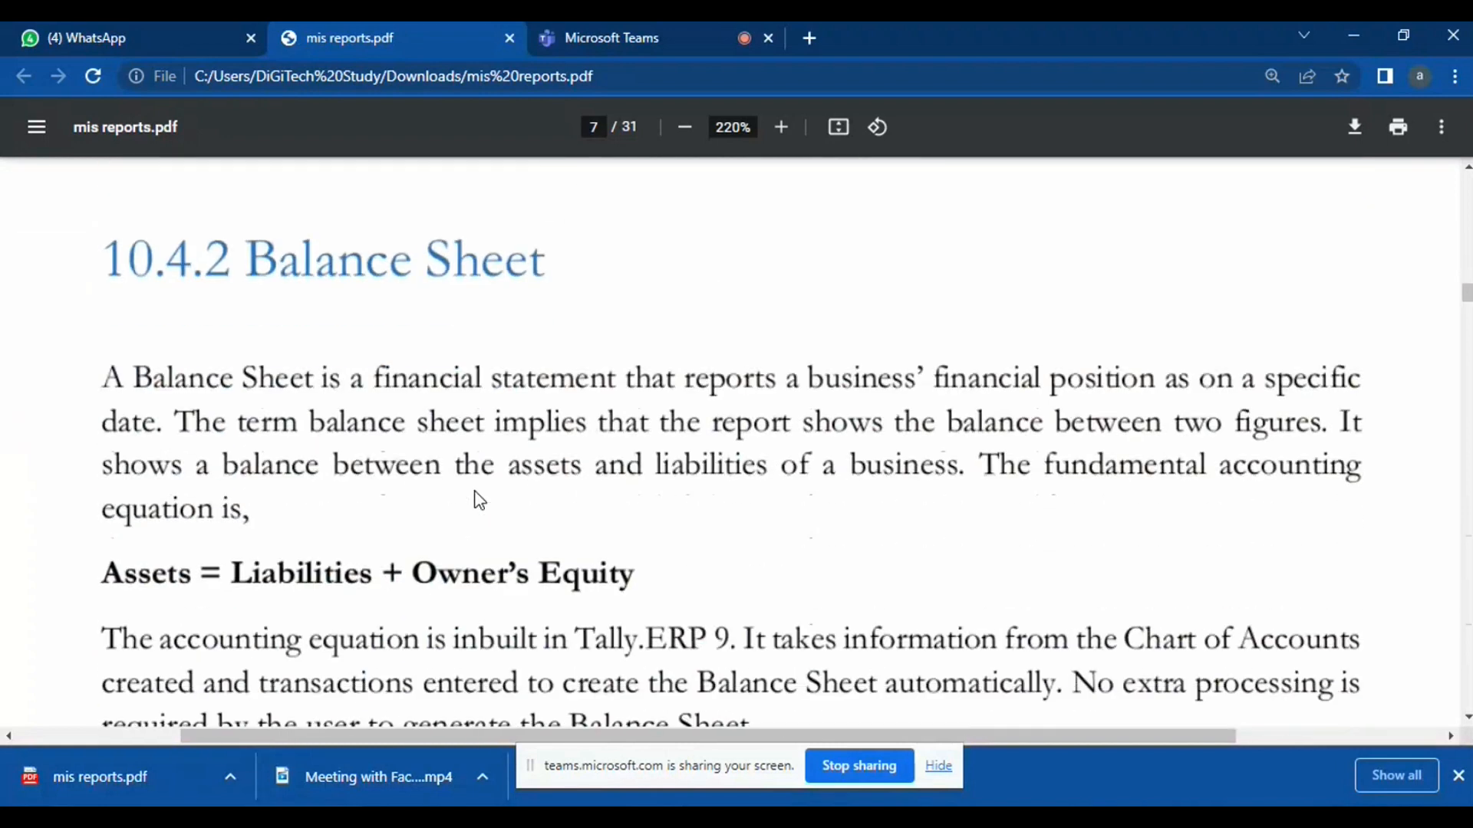
scroll(479, 499, down, 1)
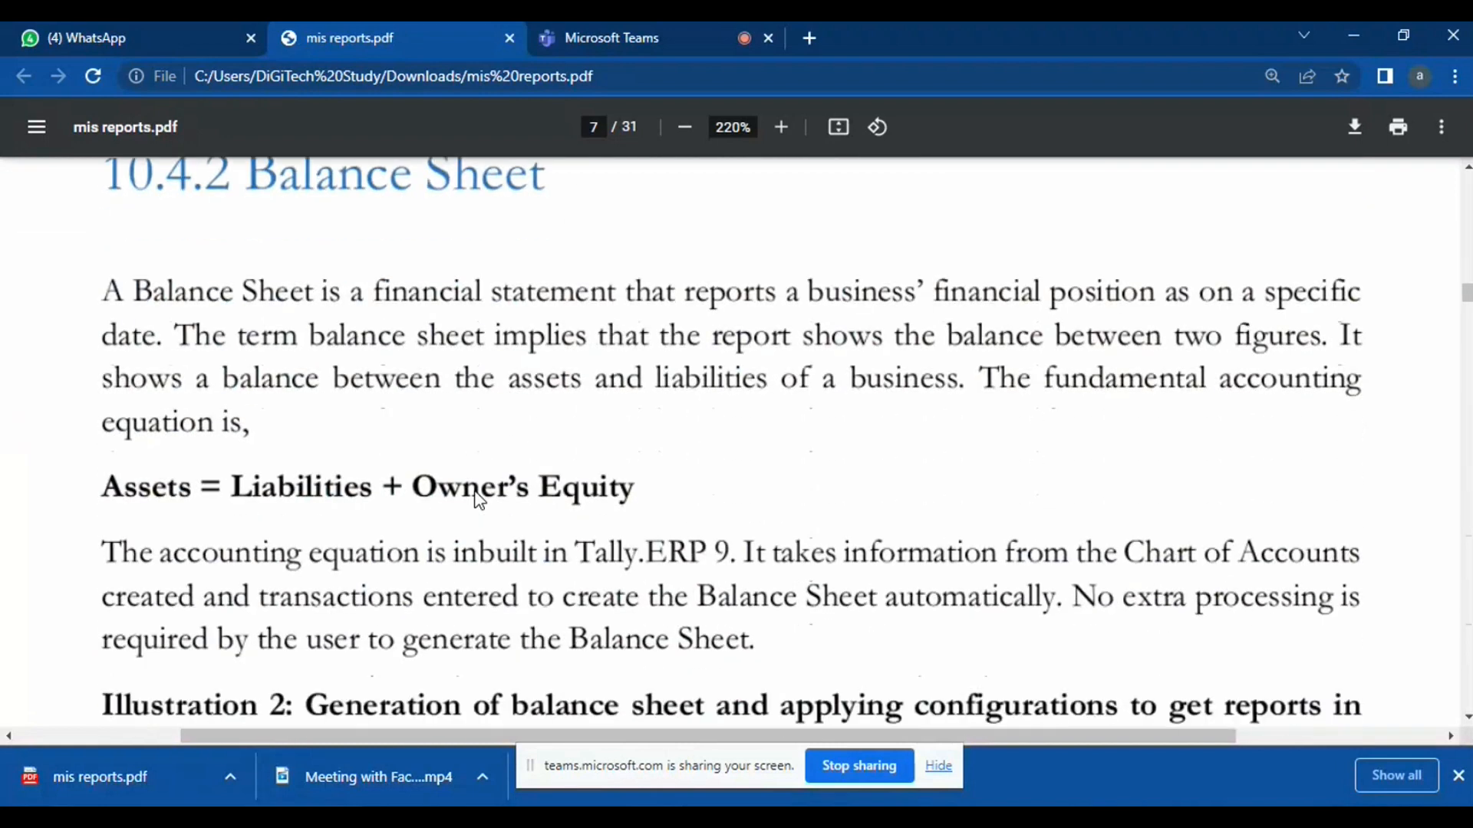
scroll(479, 499, up, 1)
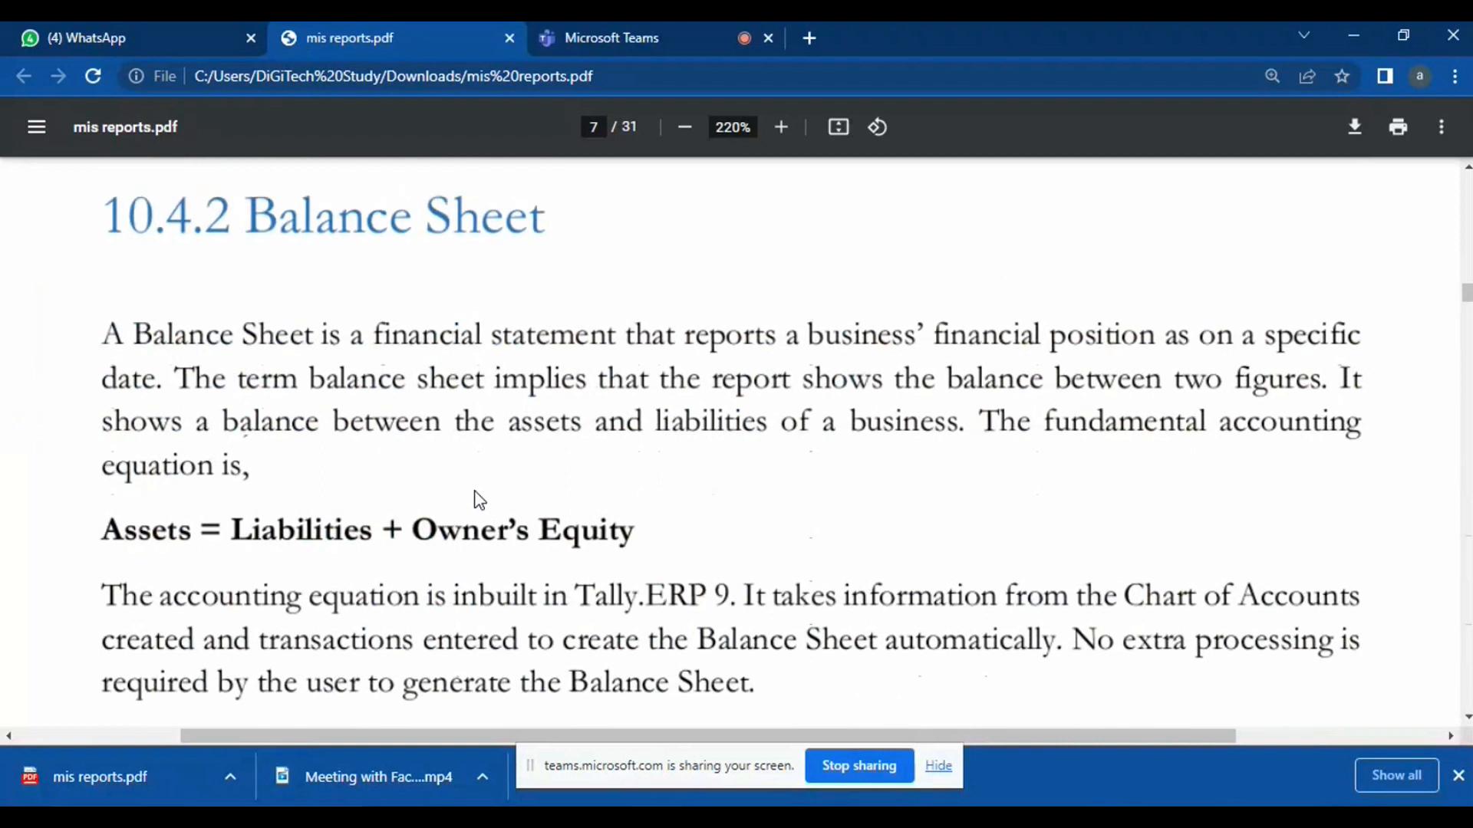